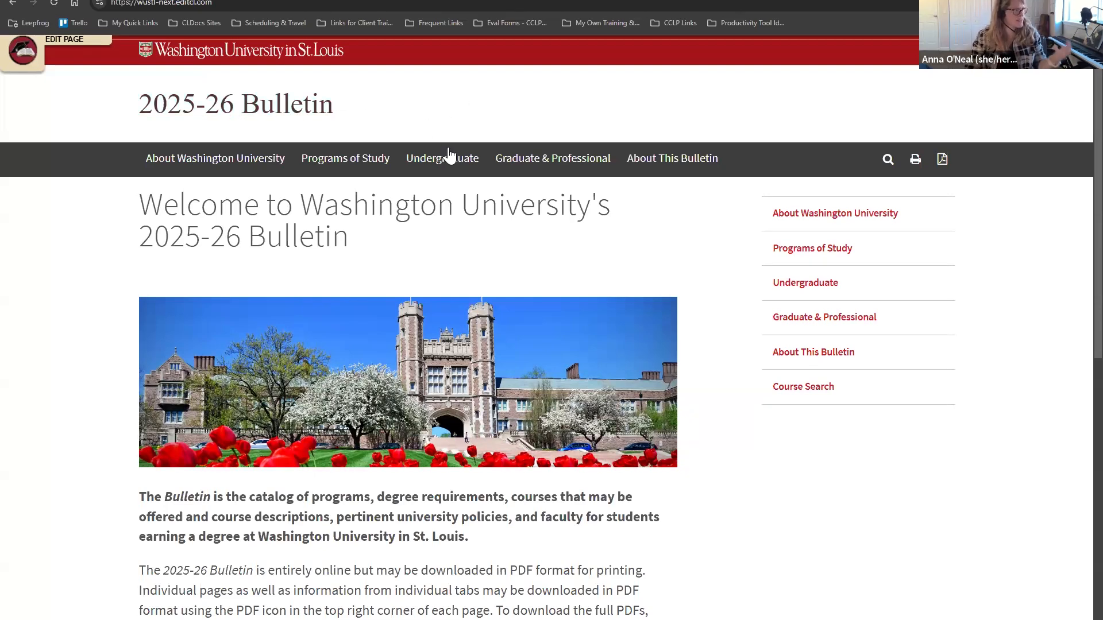
Step: Reload the 2025-26 Bulletin home page and select its web address
click(262, 107)
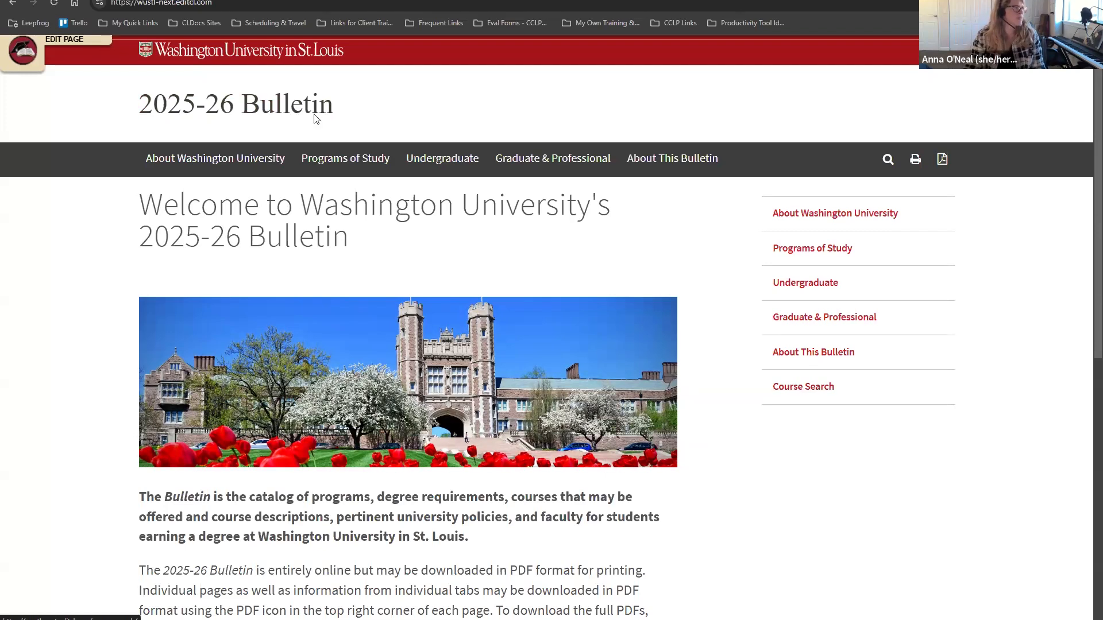
click(232, 4)
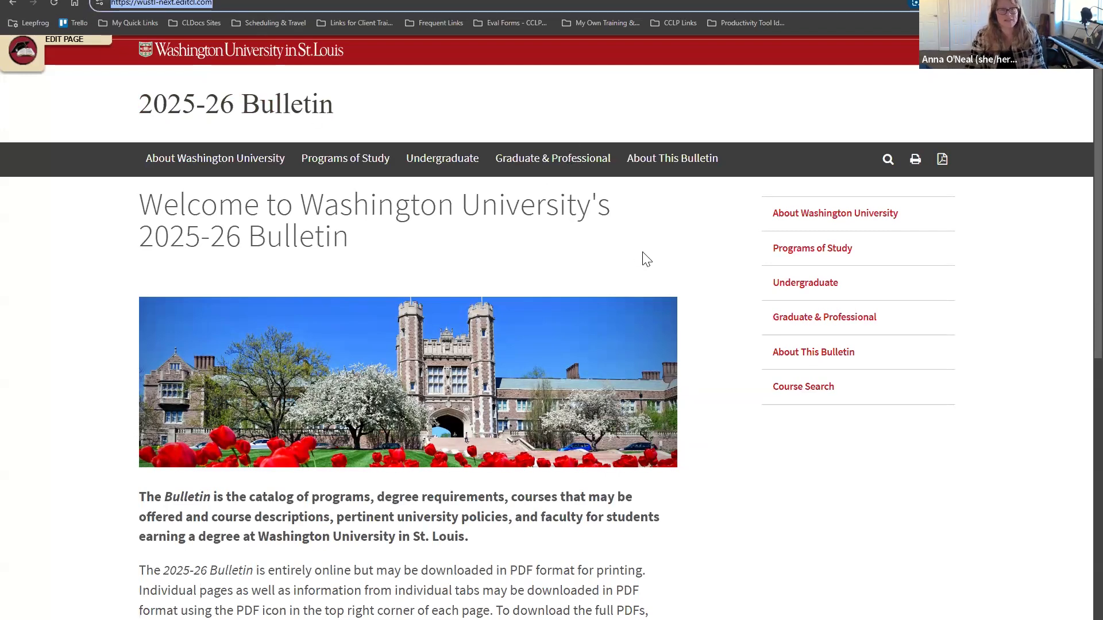
click(709, 259)
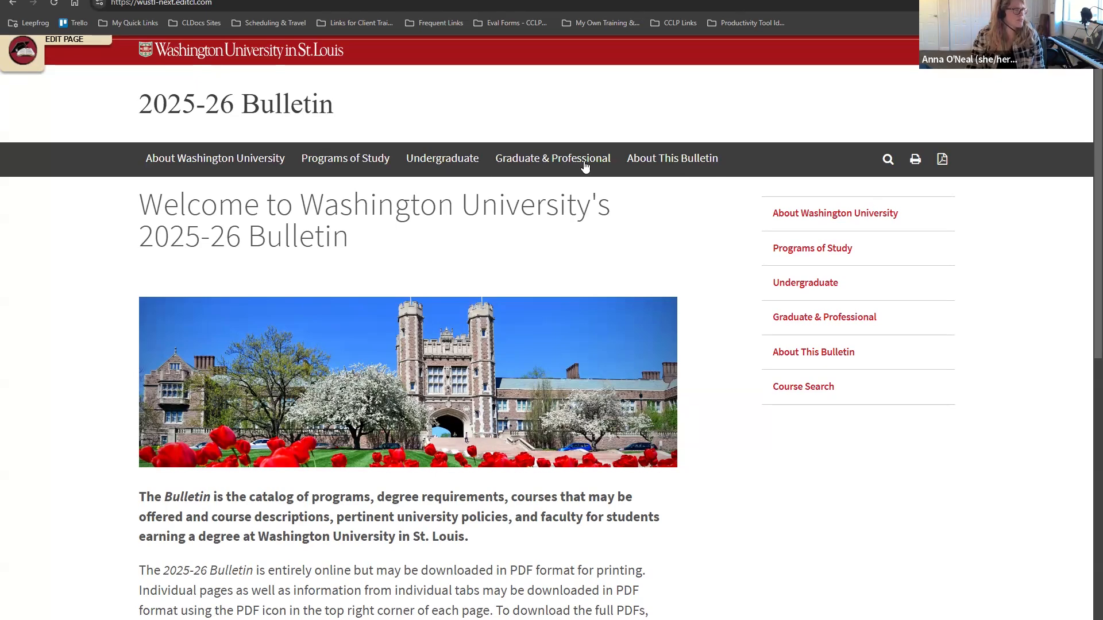
Step: Look over the About Washington University page
click(179, 163)
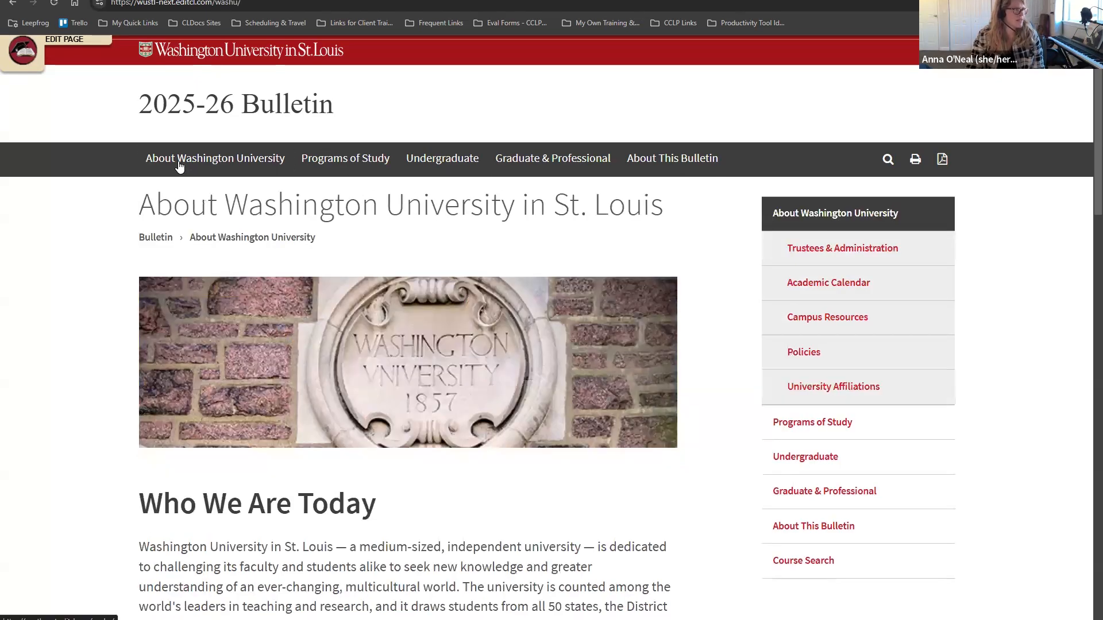
scroll(248, 185, down, 5)
scroll(271, 197, down, 5)
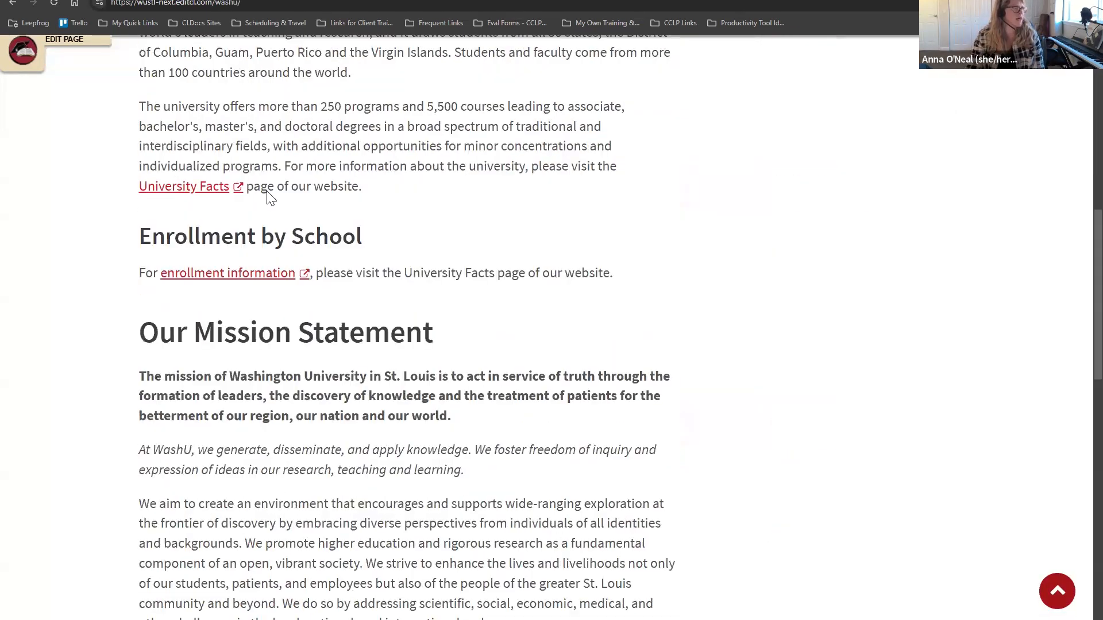
scroll(270, 192, up, 8)
scroll(270, 191, up, 3)
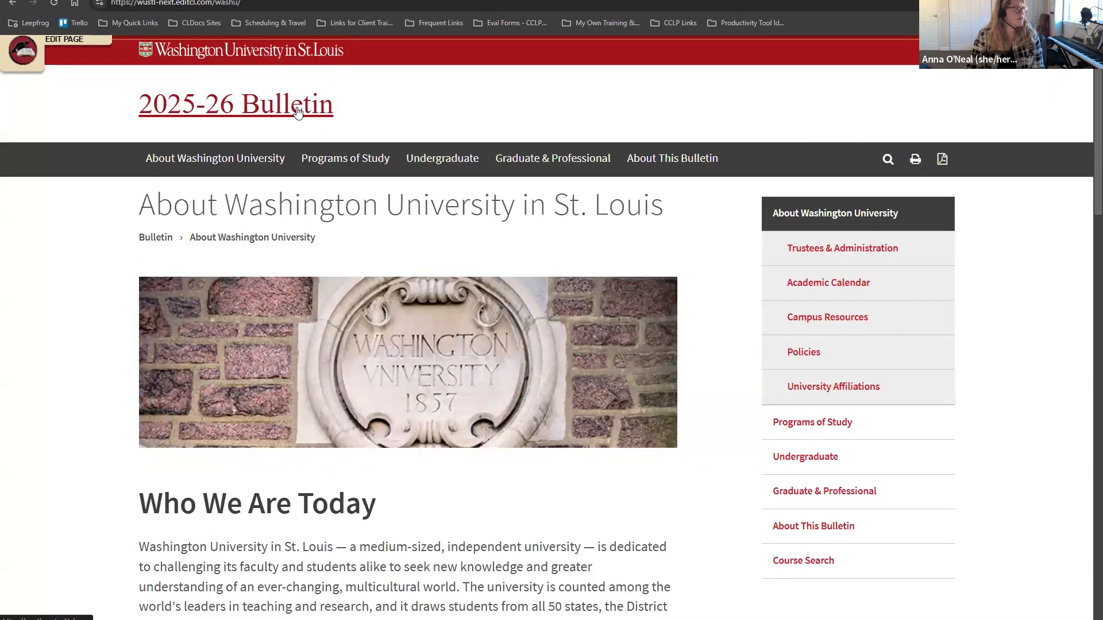
Step: Return to the Bulletin home and browse the Undergraduate Bulletins page
click(297, 111)
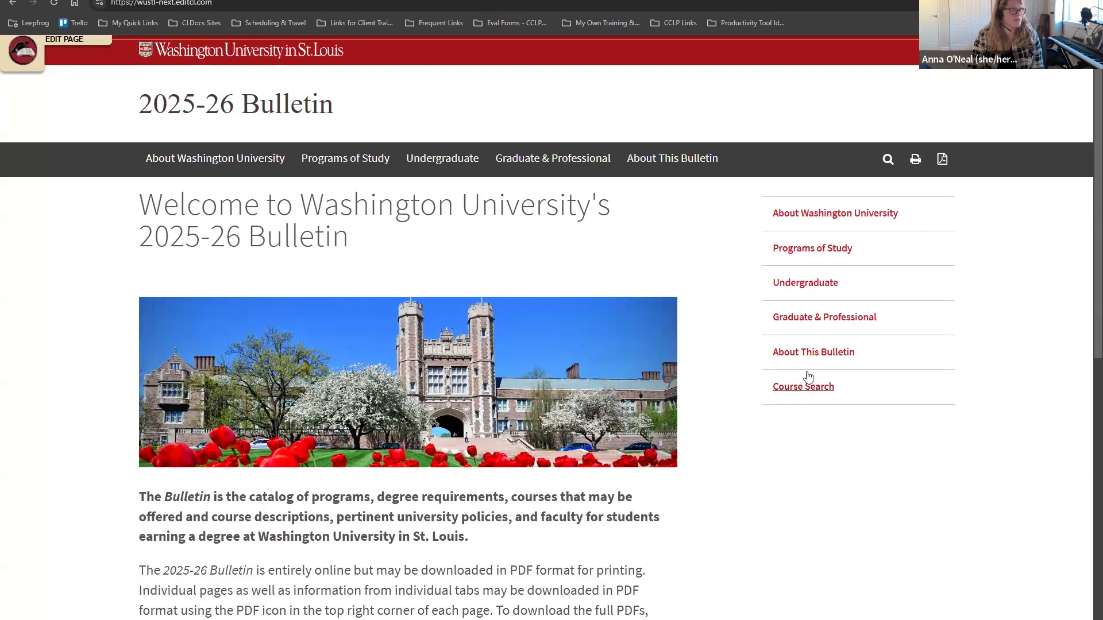
click(803, 282)
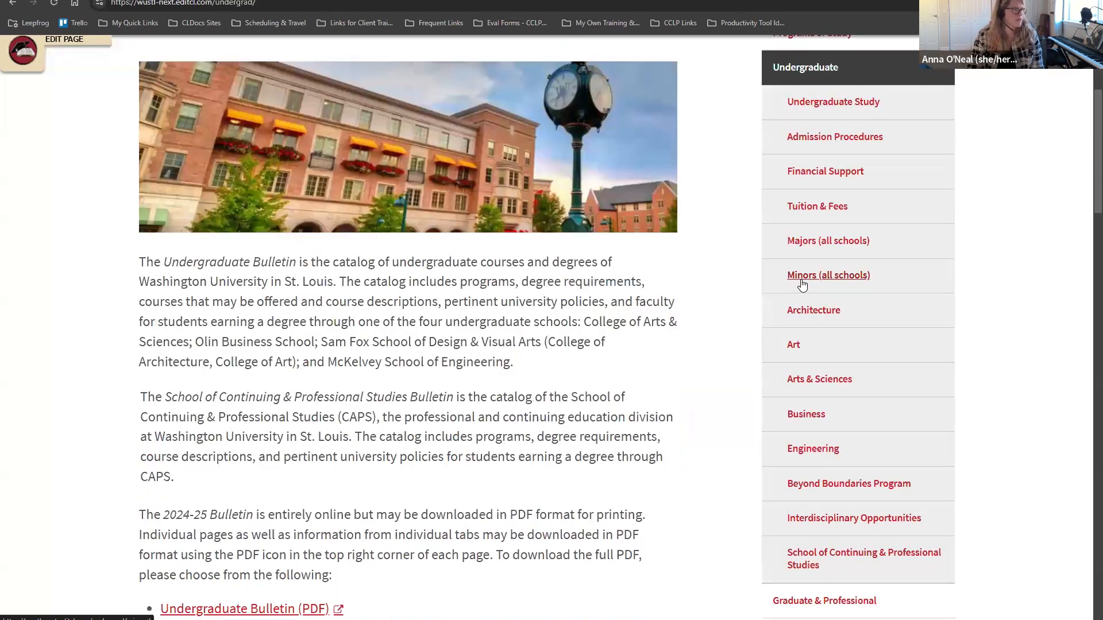
scroll(842, 293, up, 4)
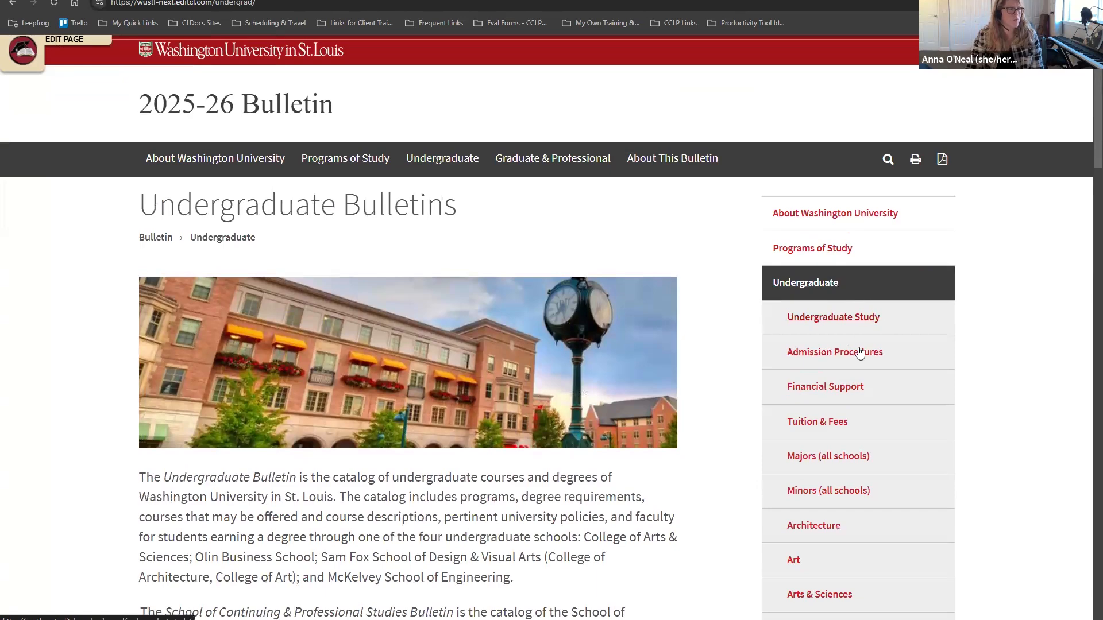
scroll(857, 416, down, 1)
scroll(857, 419, down, 3)
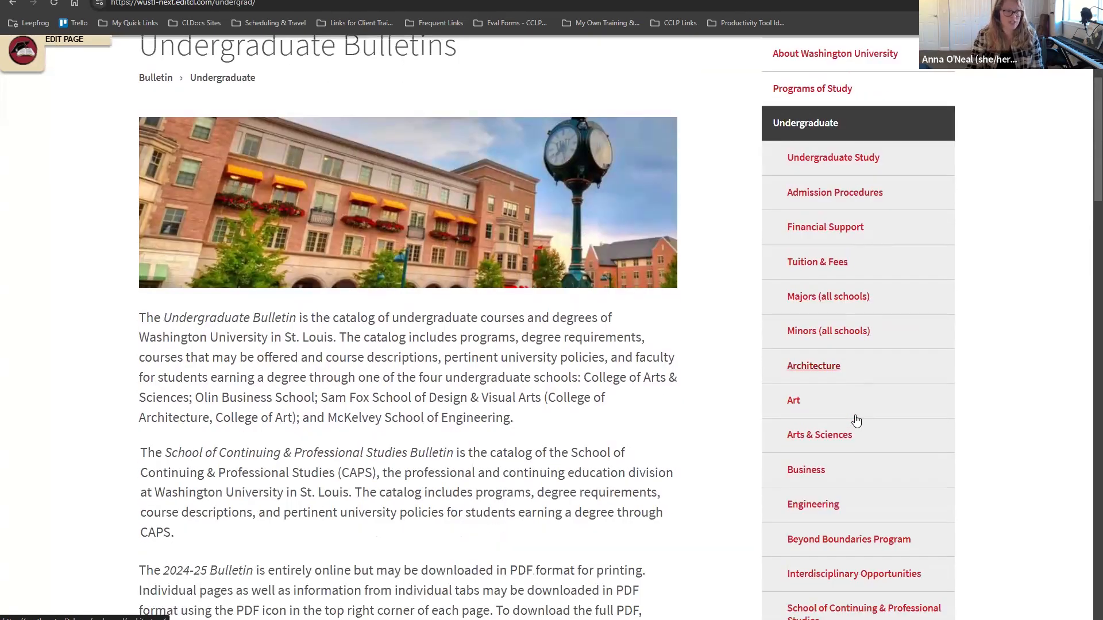
scroll(854, 402, up, 2)
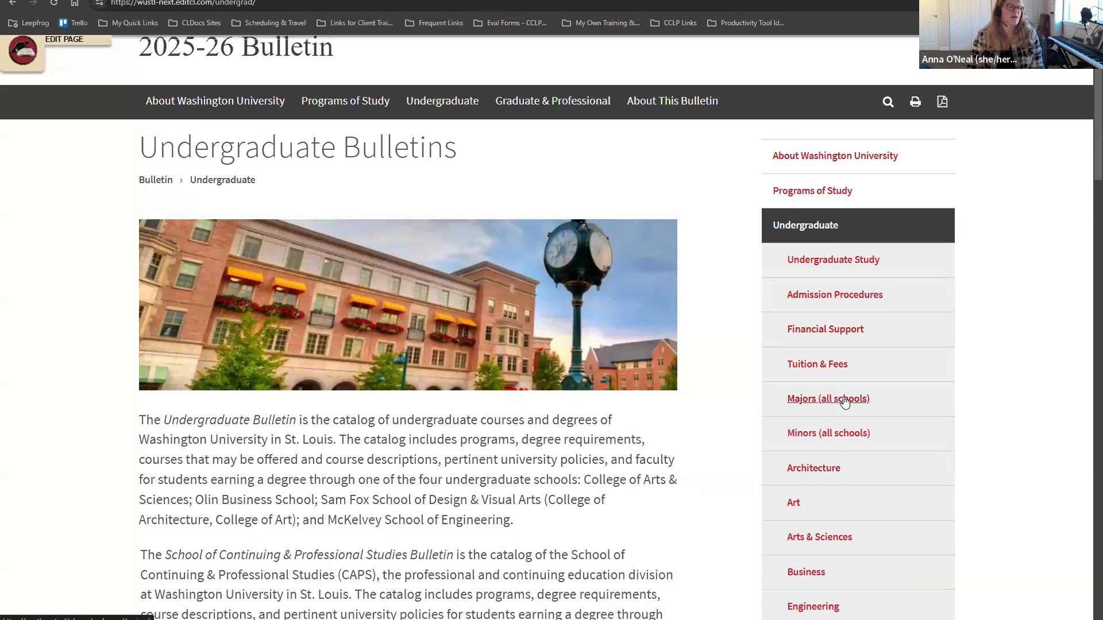
scroll(839, 402, down, 2)
scroll(815, 229, up, 2)
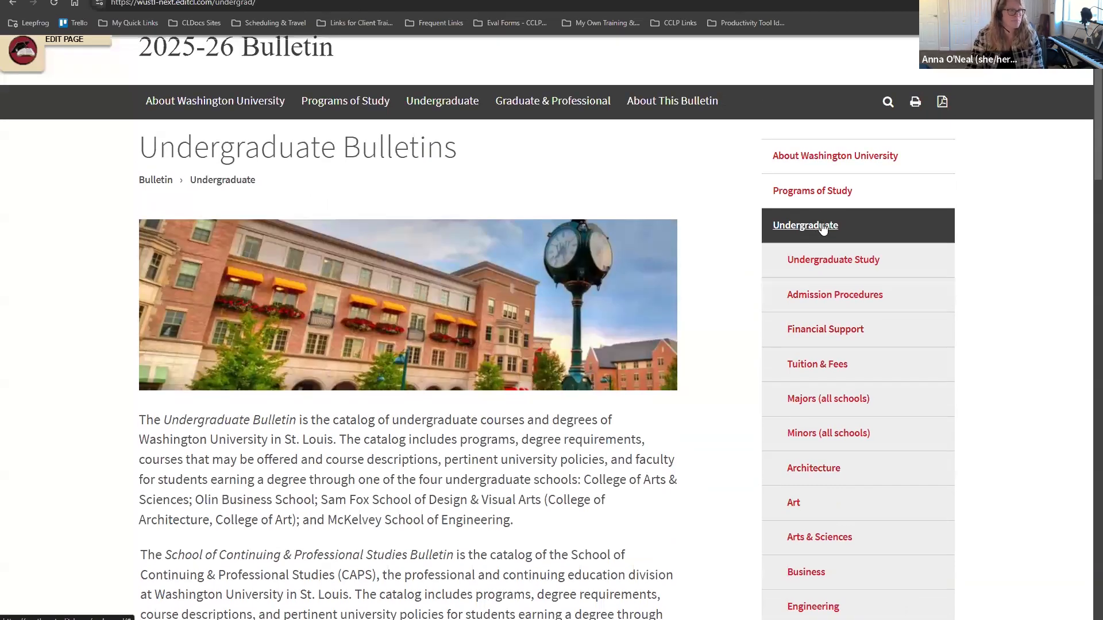
Step: Go through the Majors (all schools) list to the Arts & Sciences page
click(816, 400)
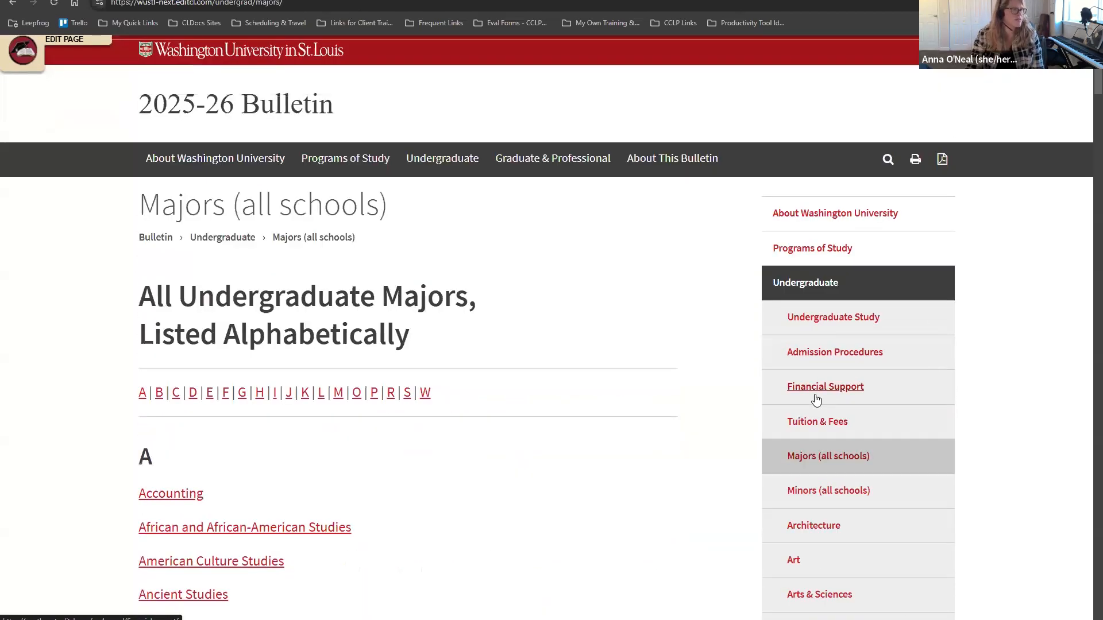
scroll(815, 399, down, 4)
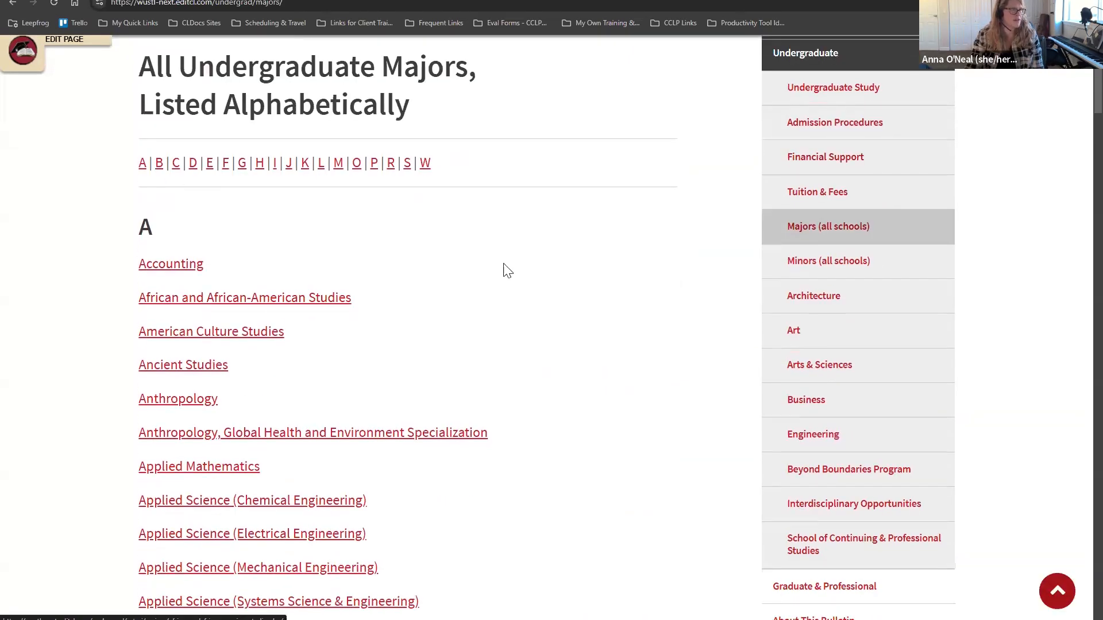
click(822, 365)
Step: Scroll through the Arts & Sciences introduction and its subsections like Fields of Study
scroll(830, 373, down, 8)
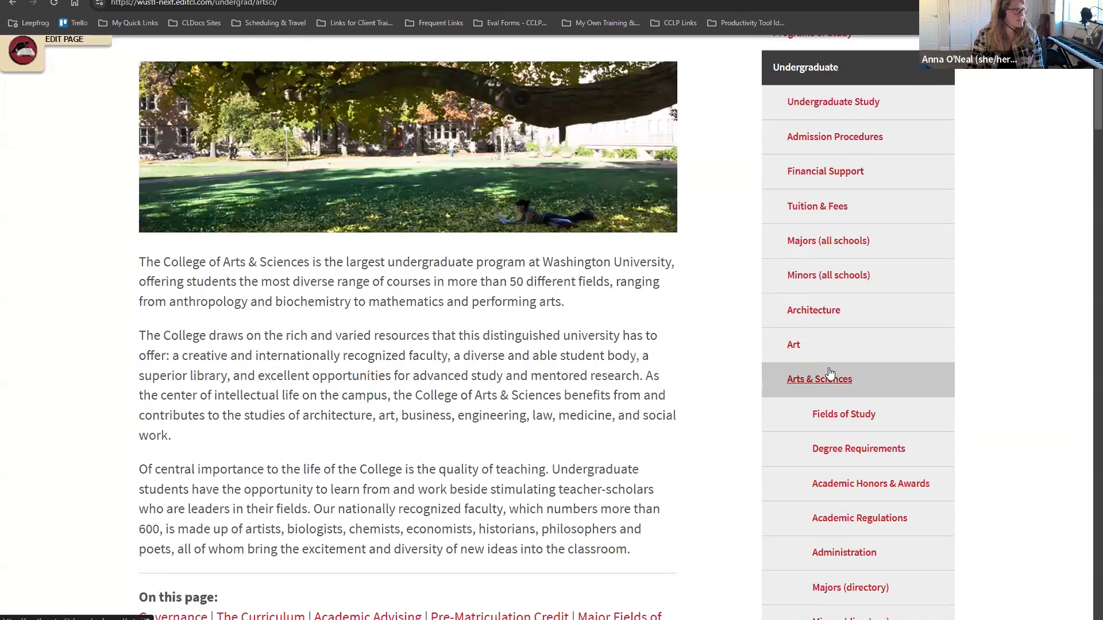
scroll(829, 374, up, 2)
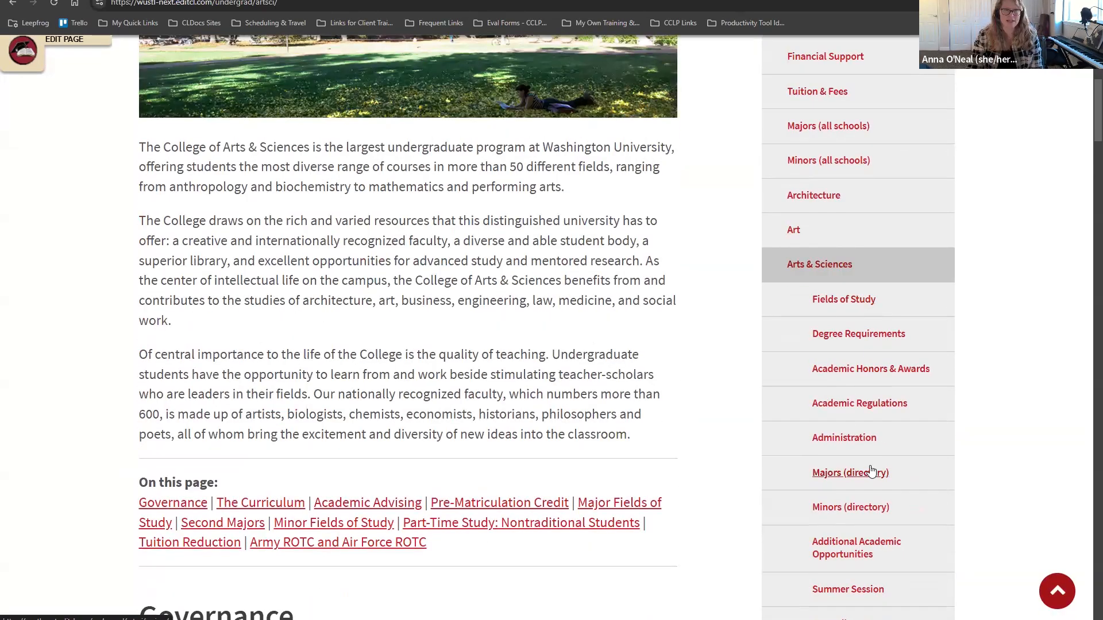
scroll(872, 472, down, 6)
scroll(872, 473, up, 3)
scroll(872, 473, up, 9)
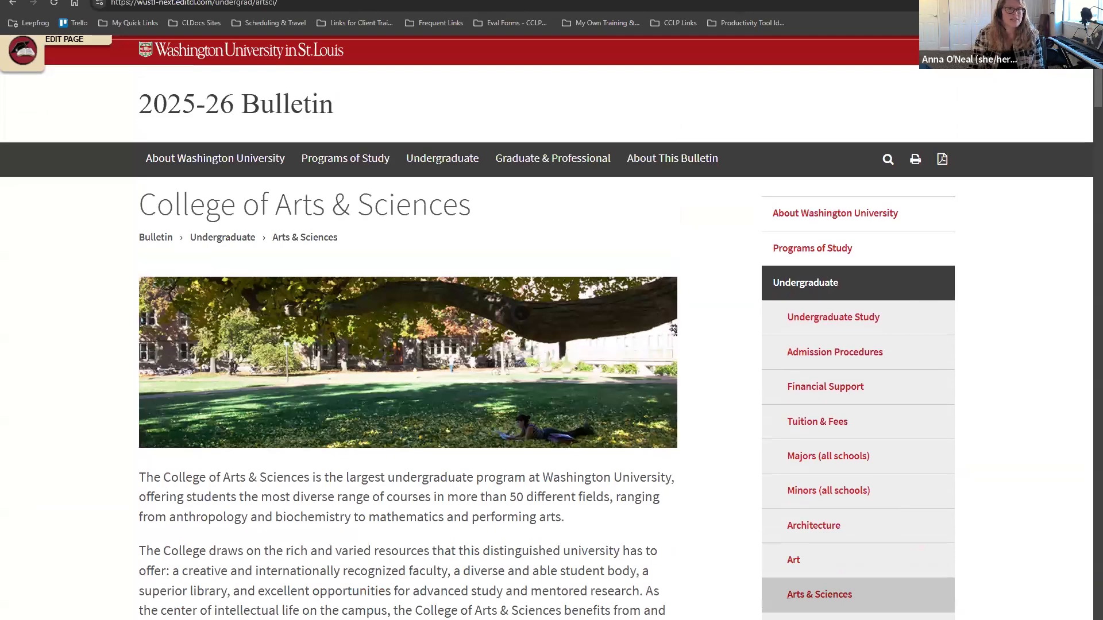
scroll(855, 414, down, 3)
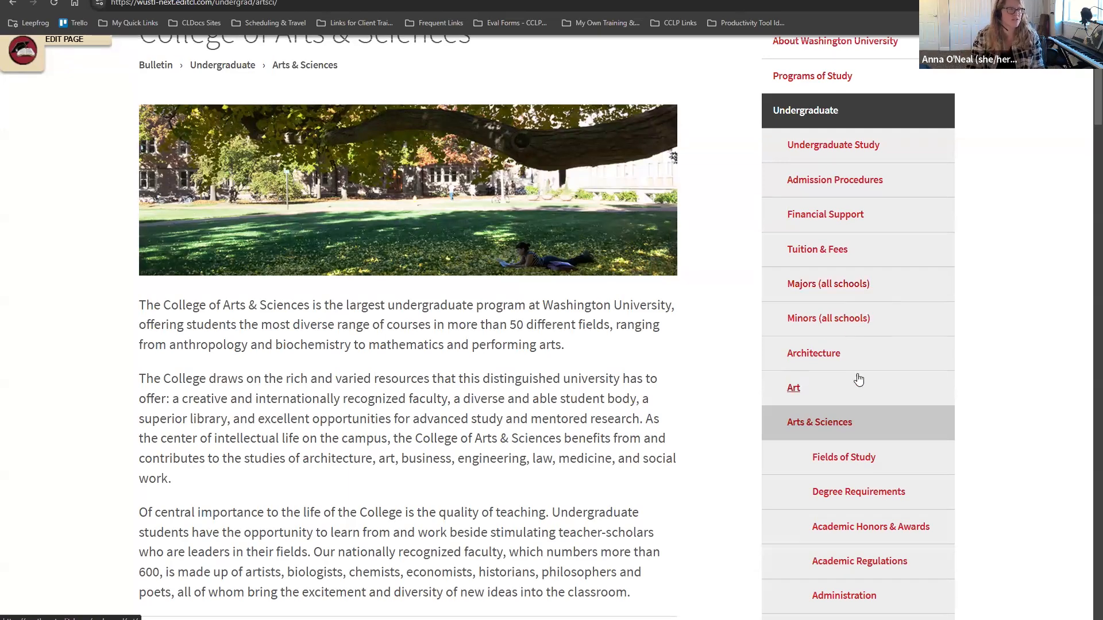
scroll(856, 377, up, 3)
scroll(856, 408, down, 3)
scroll(855, 410, up, 3)
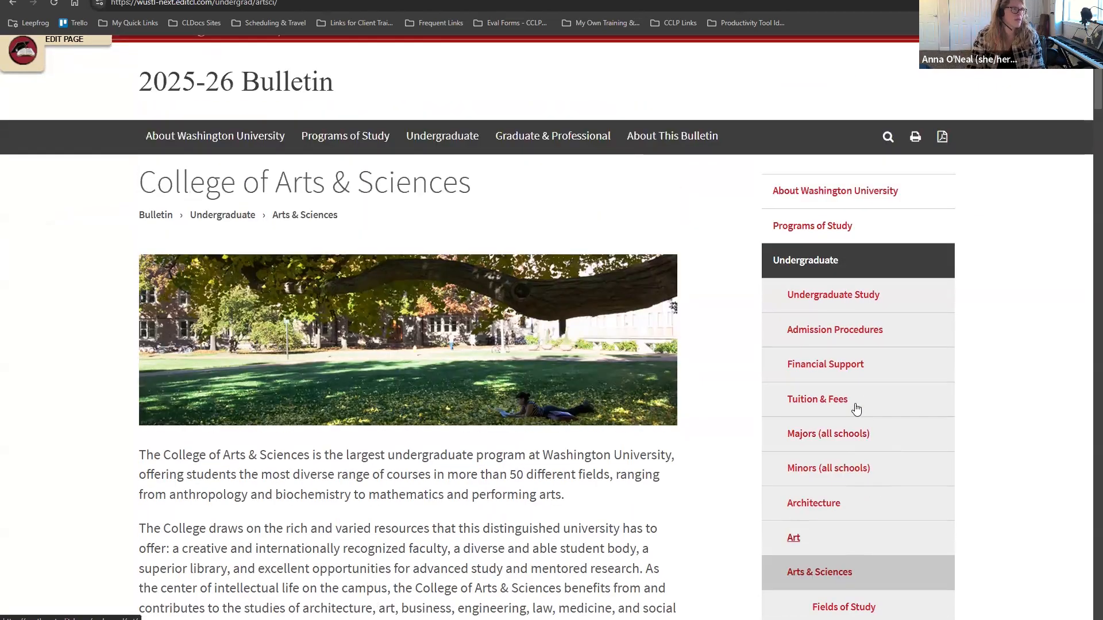
scroll(855, 410, down, 3)
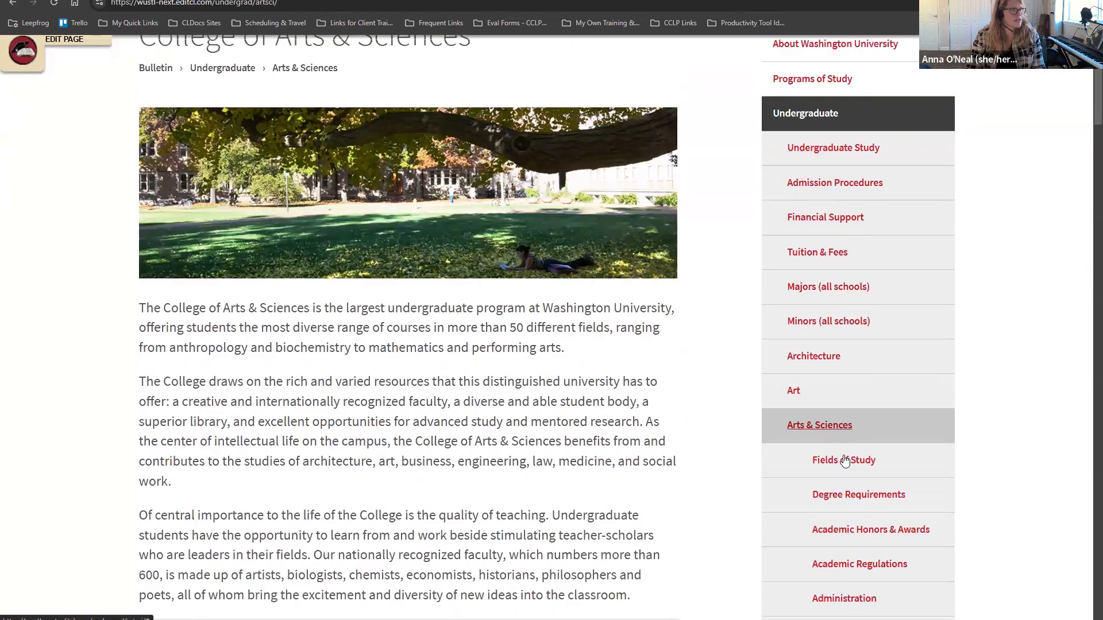
Step: View the Fields of Study and Additional Academic Opportunities pages
click(845, 466)
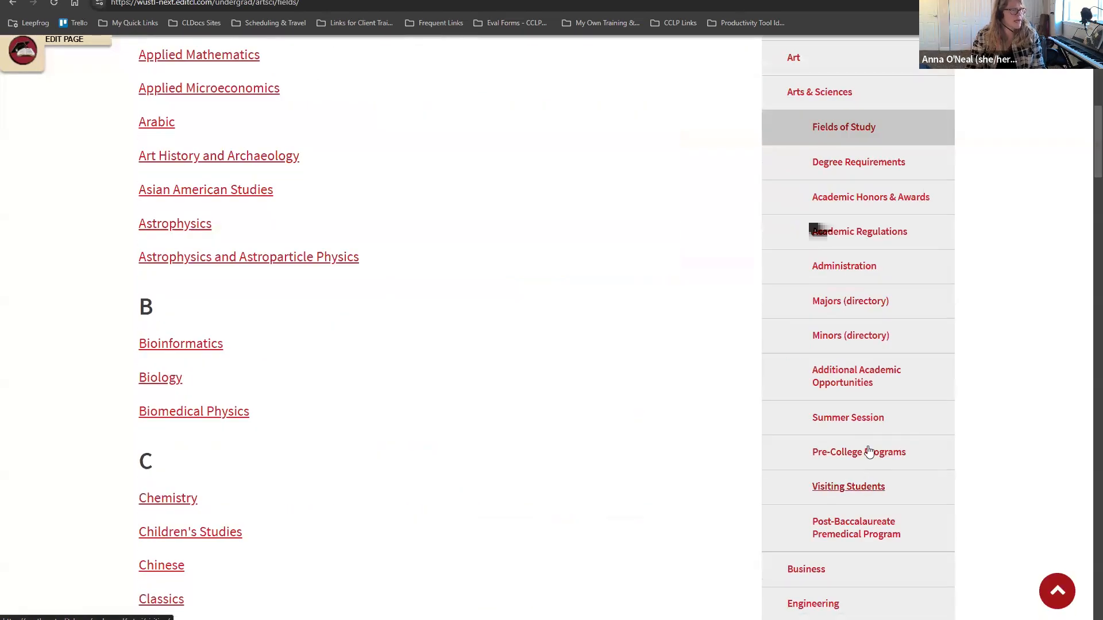
click(869, 384)
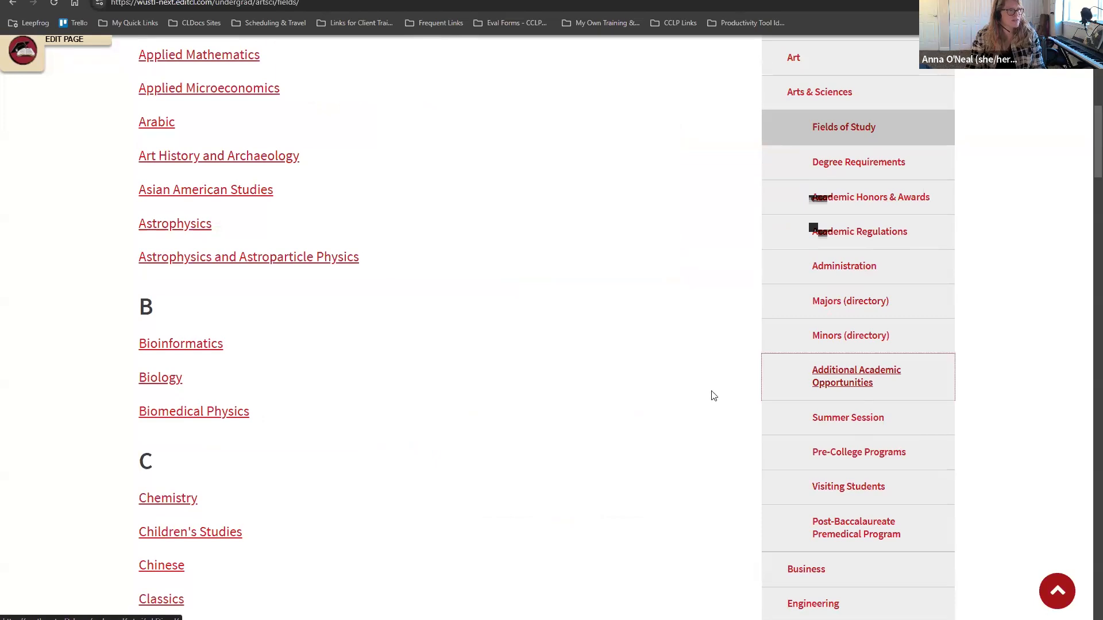
scroll(856, 557, down, 3)
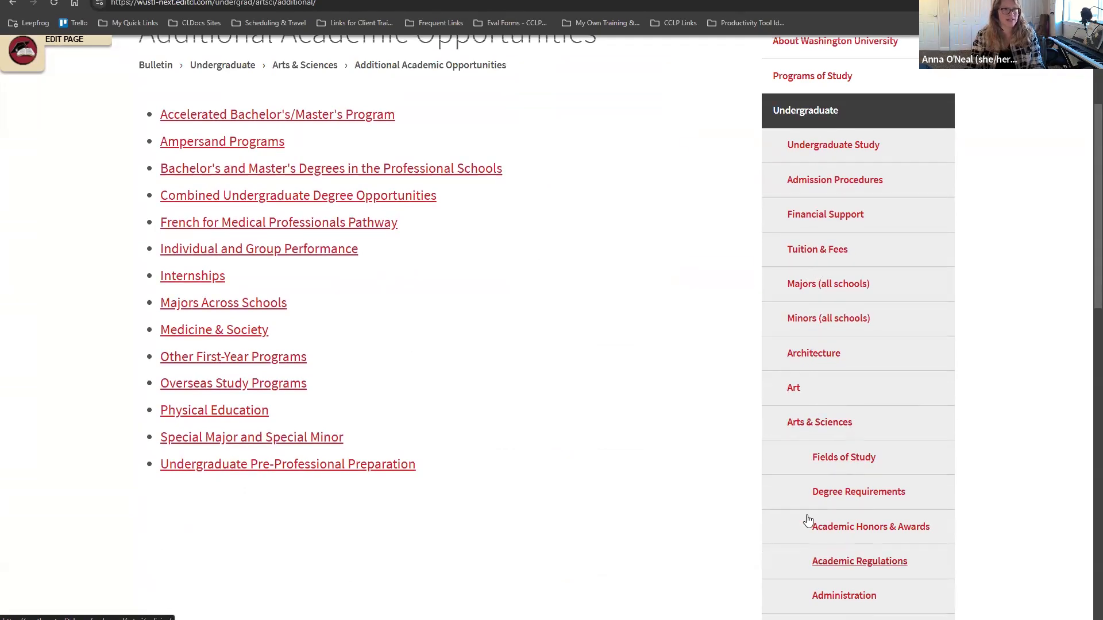
scroll(665, 479, up, 3)
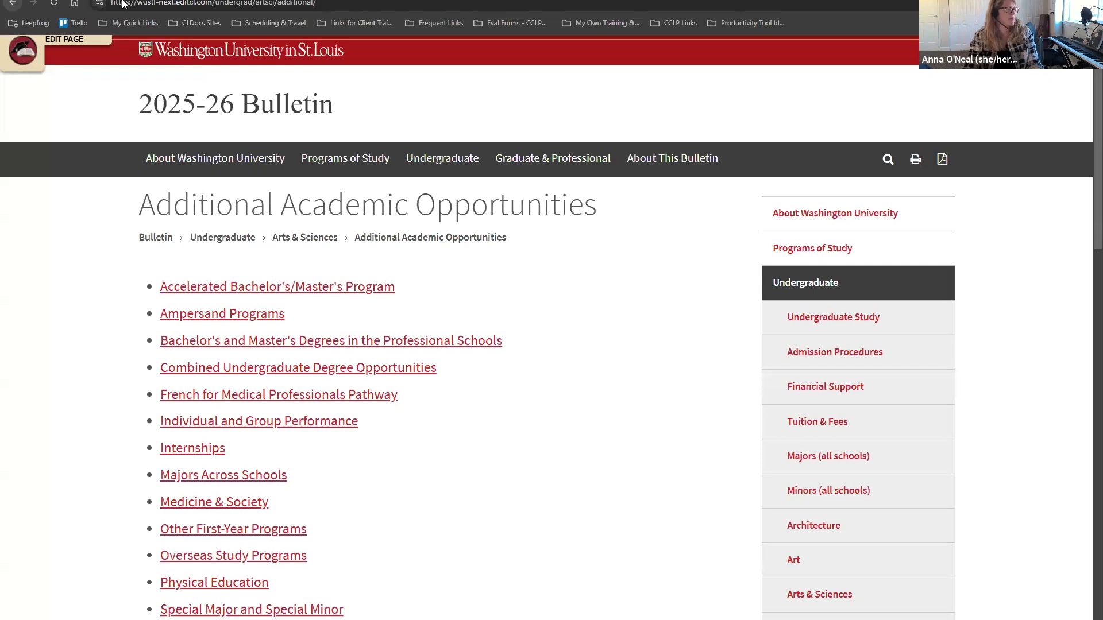
Step: Follow the breadcrumbs through Arts & Sciences and Undergraduate back to the Bulletin home
click(301, 240)
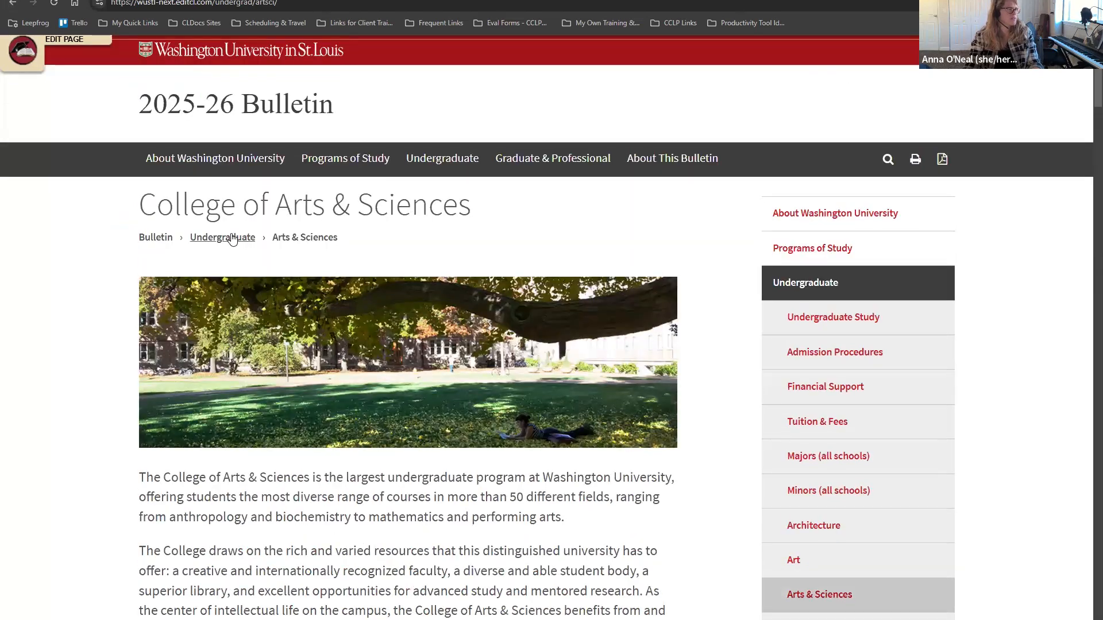
click(232, 239)
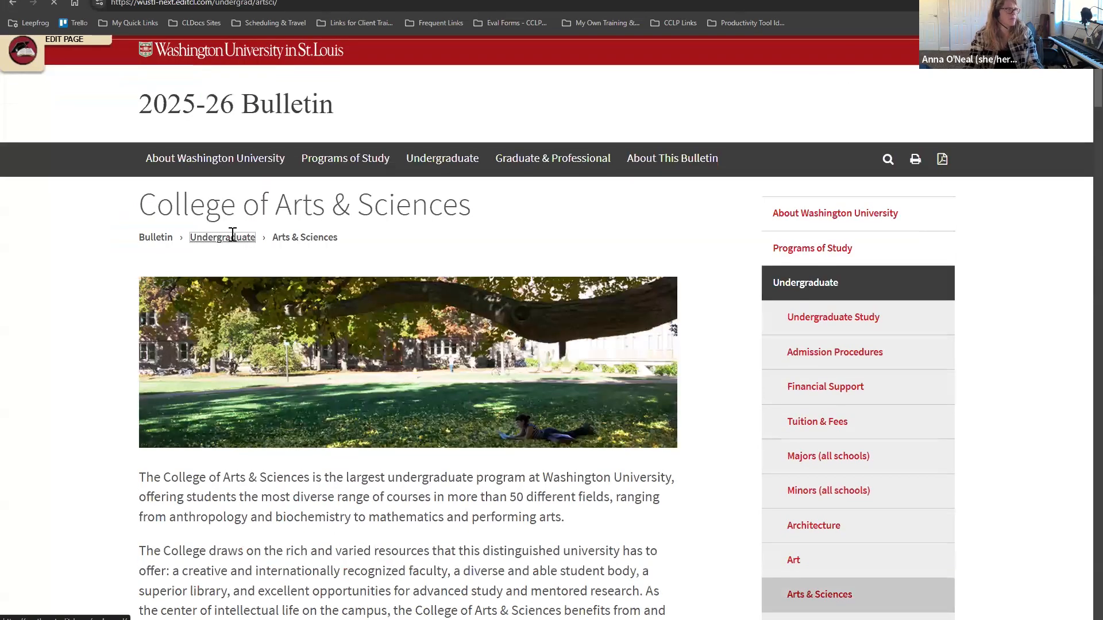
click(149, 181)
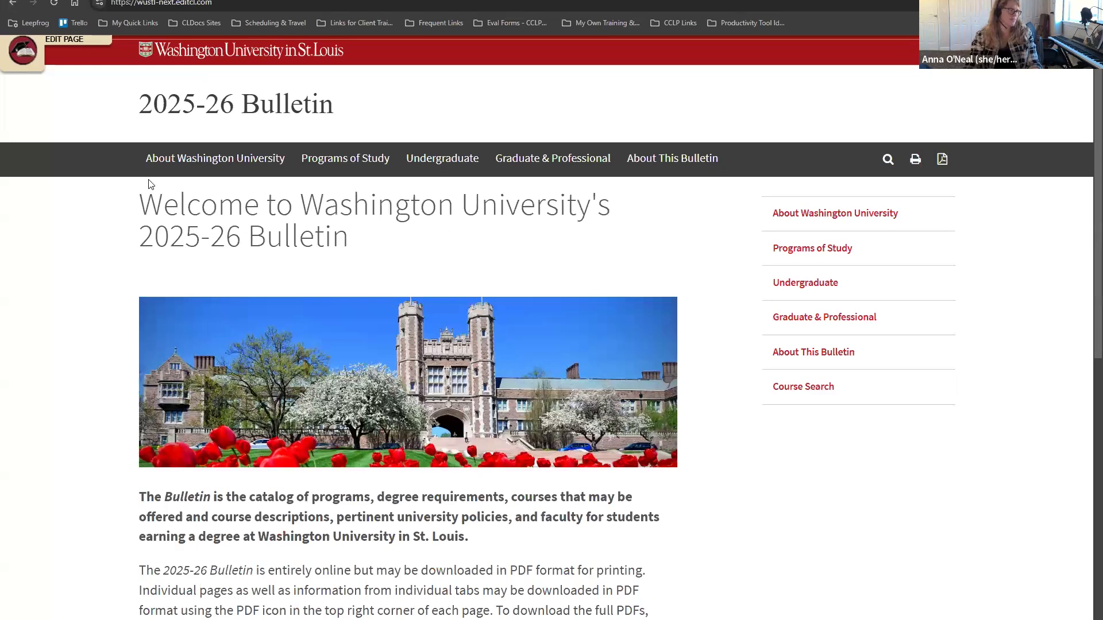
scroll(607, 402, down, 6)
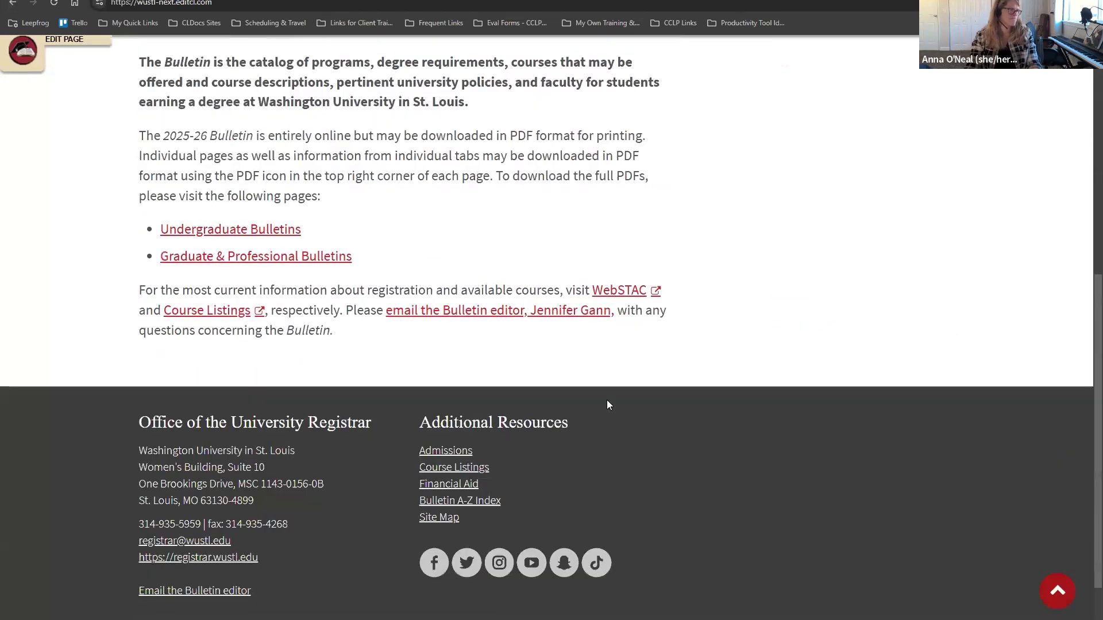
scroll(609, 400, up, 5)
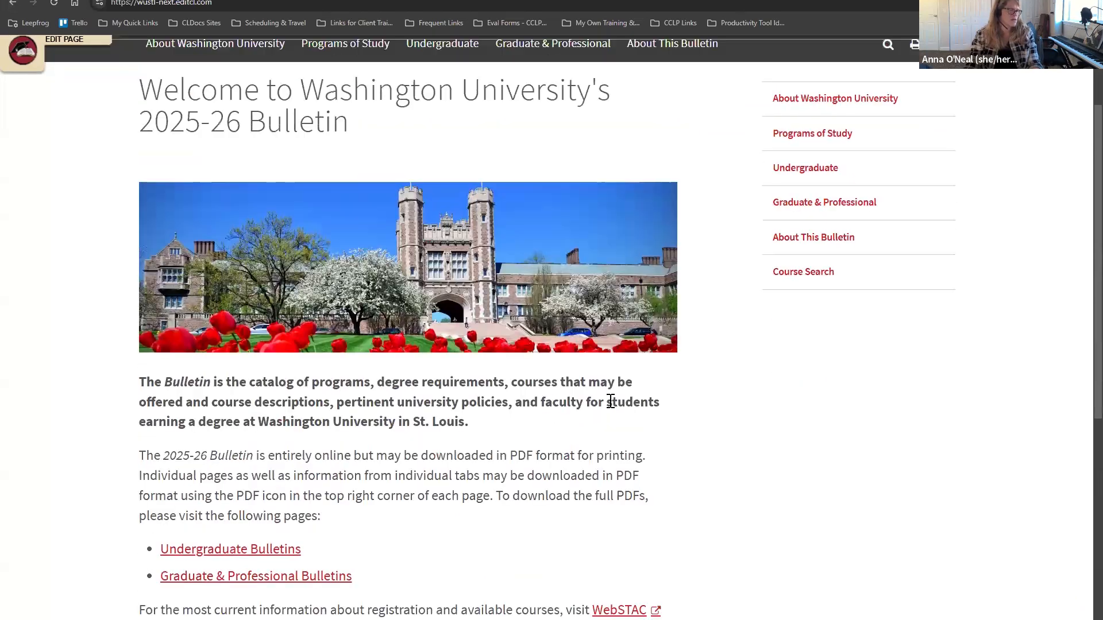
scroll(812, 314, up, 1)
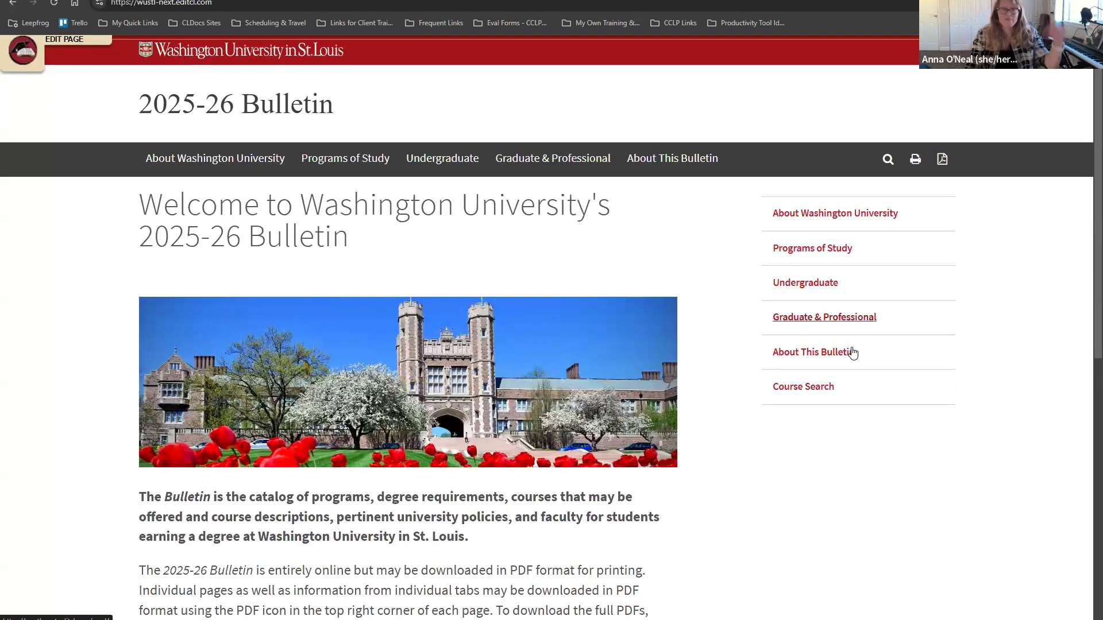
Step: Search the Bulletin for 'biology'
click(888, 160)
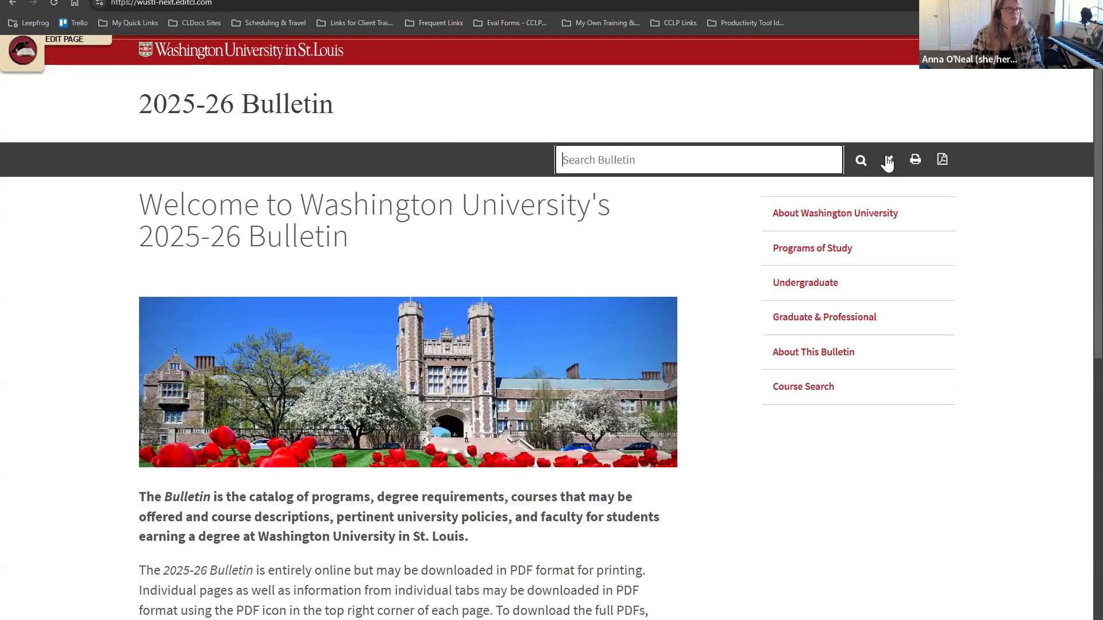
click(679, 160)
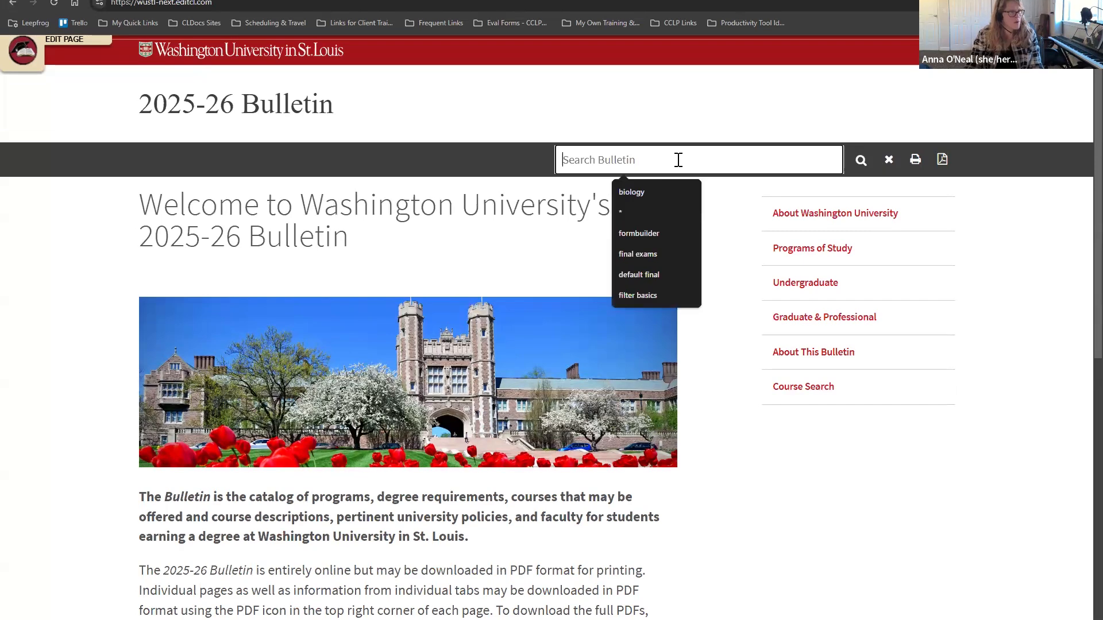
click(649, 192)
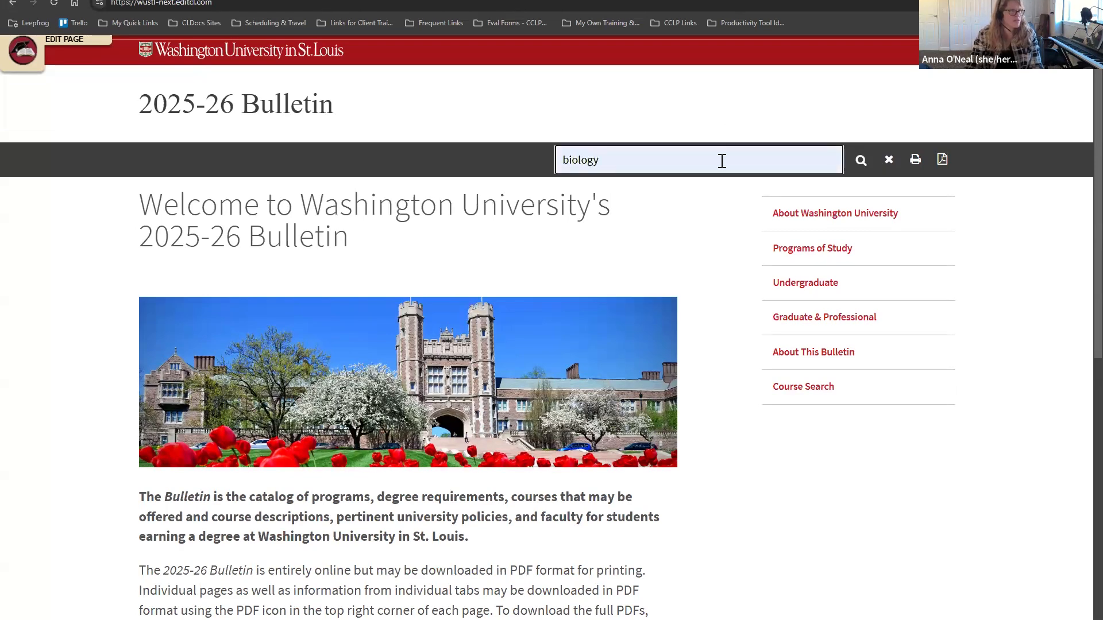
key(Return)
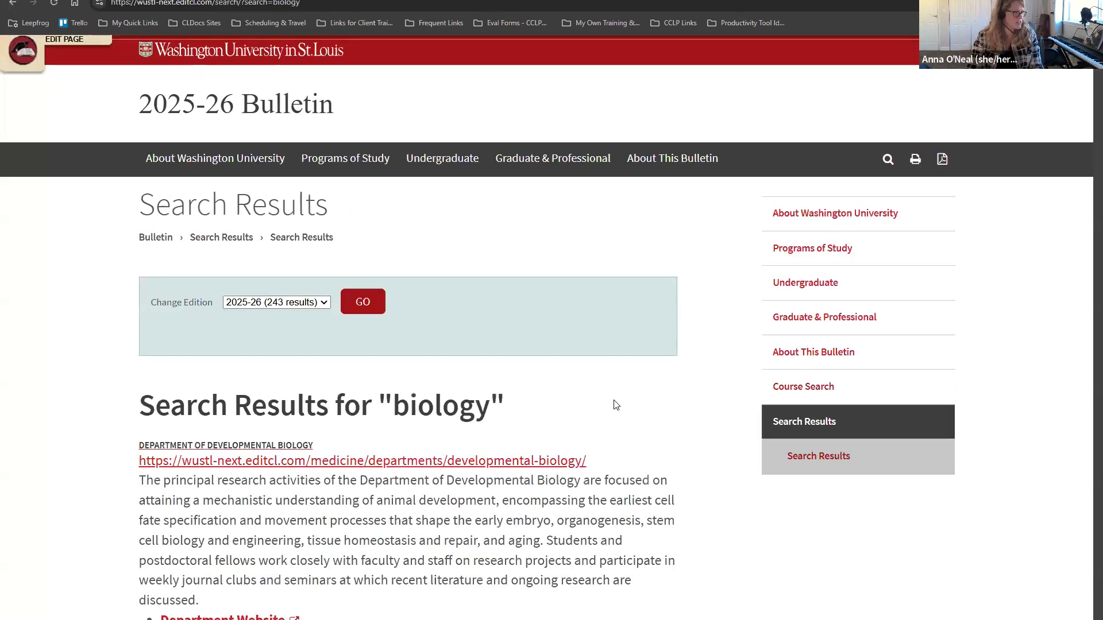
Step: Scroll through the 243 biology results, briefly selecting the Biology & Biomedical Sciences address
scroll(563, 386, down, 1)
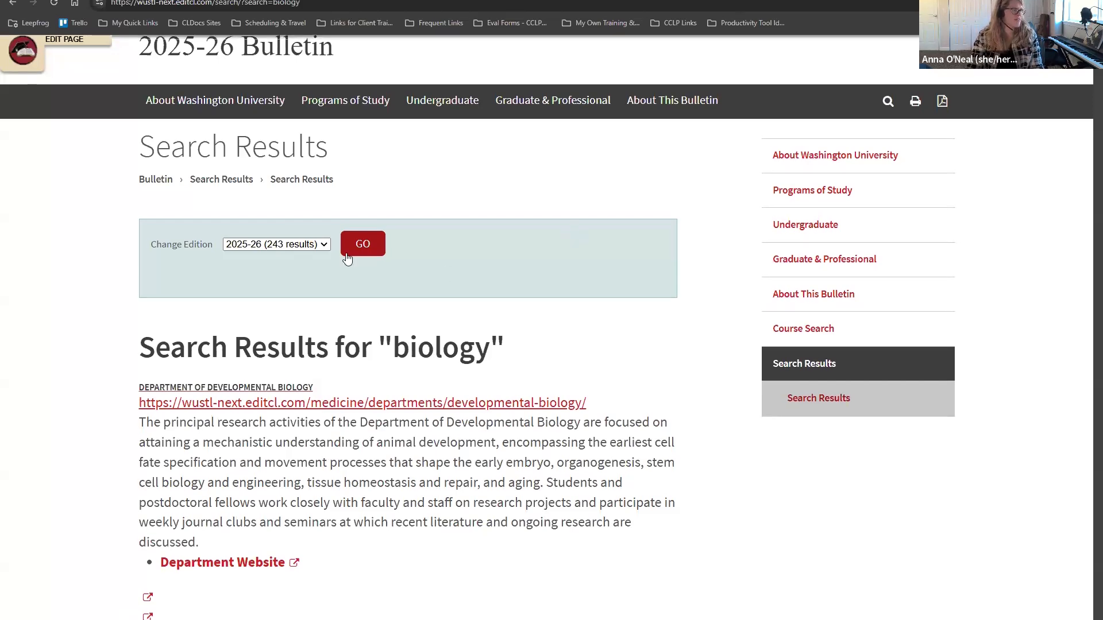
scroll(402, 276, down, 2)
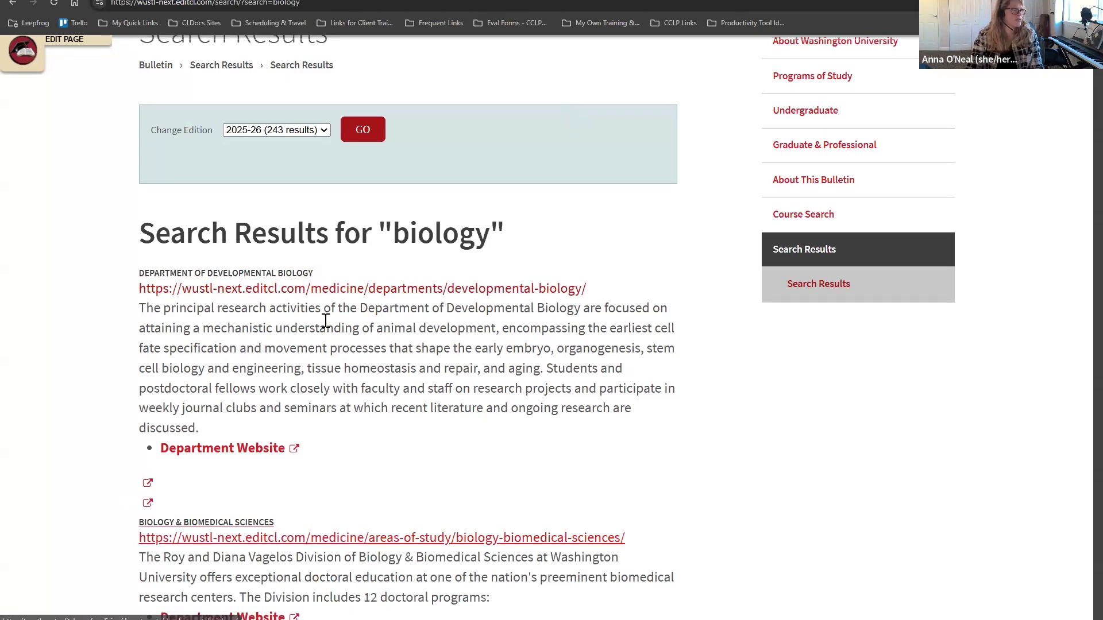
scroll(322, 316, down, 4)
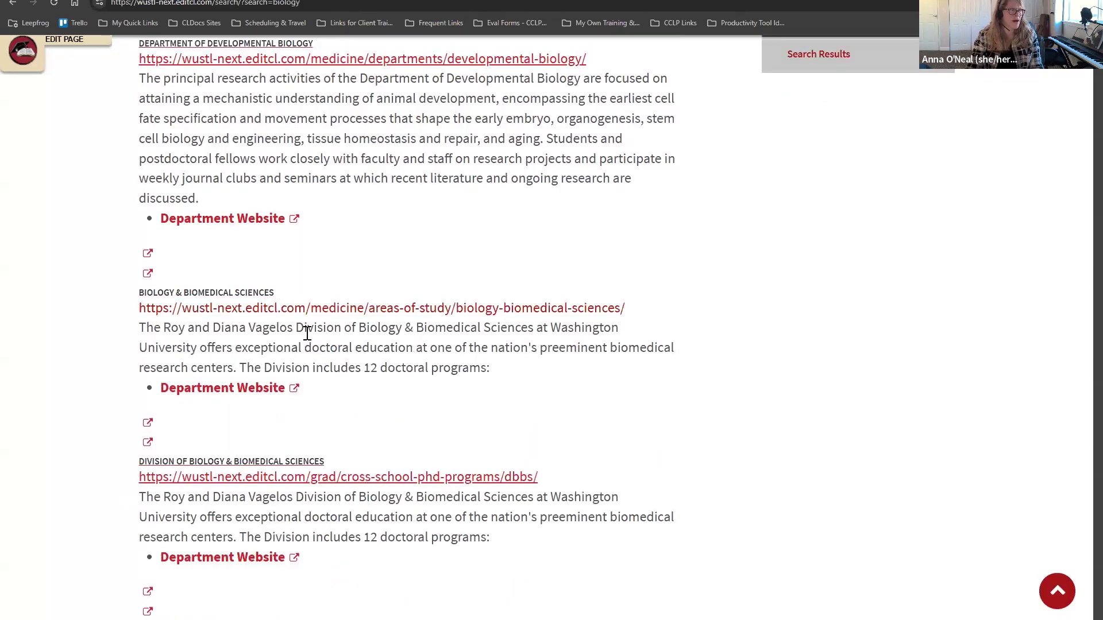
drag(641, 314, 446, 313)
click(661, 379)
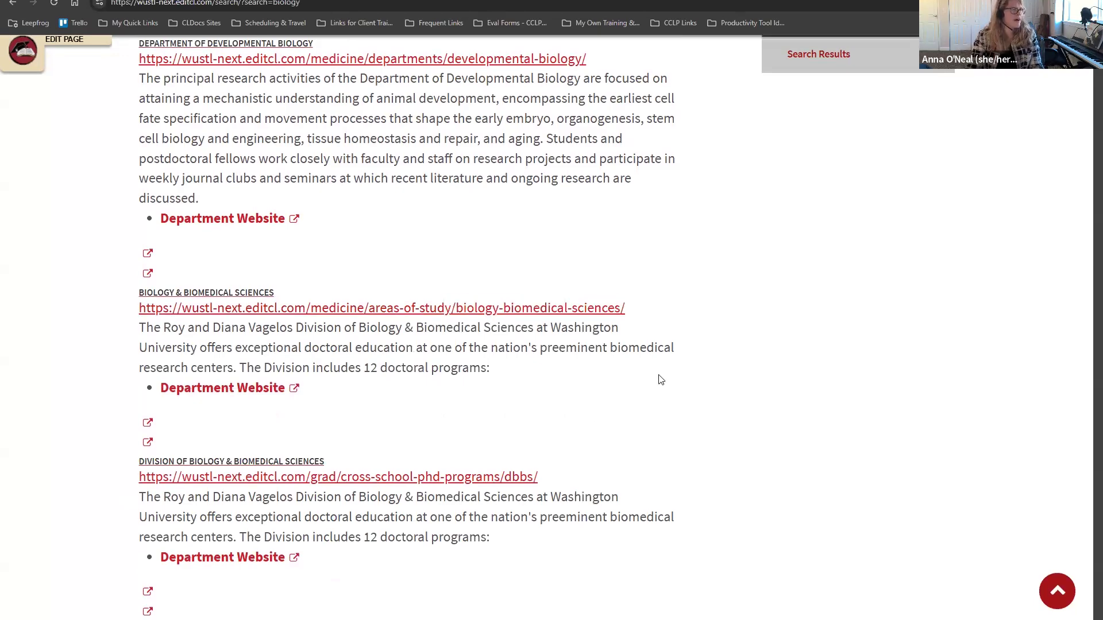
scroll(568, 384, down, 4)
scroll(568, 383, down, 13)
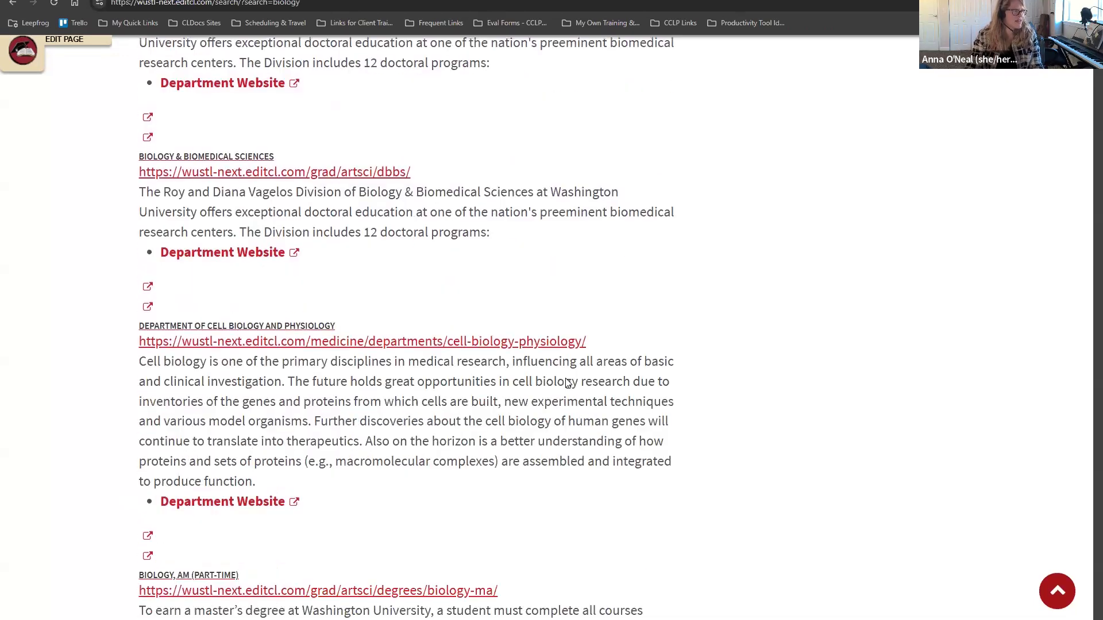
scroll(566, 381, down, 9)
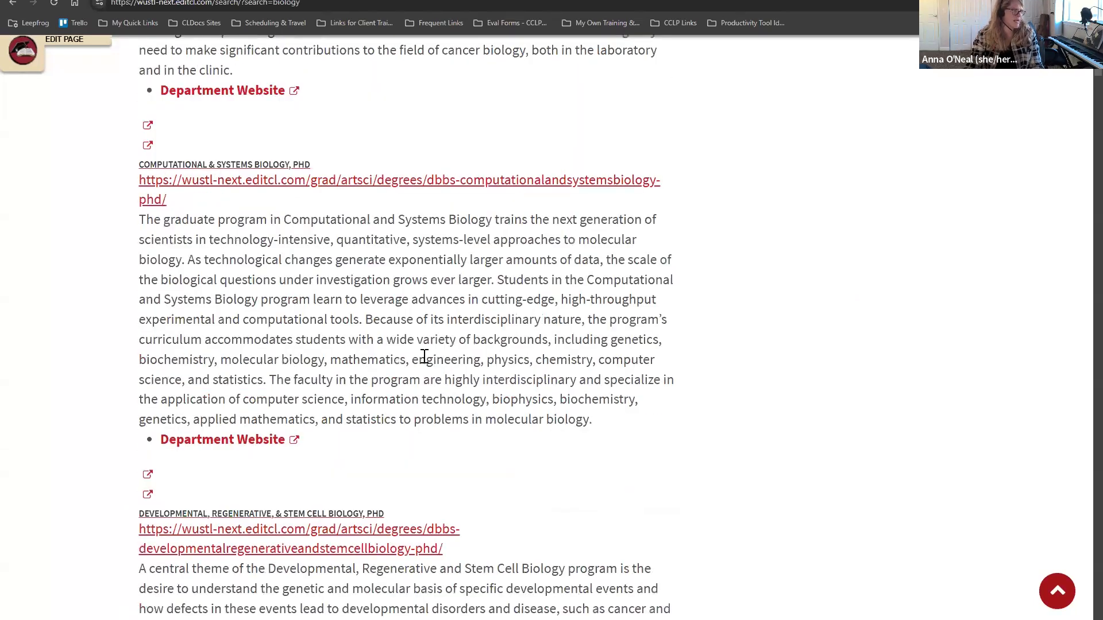
scroll(660, 348, down, 9)
scroll(660, 352, down, 10)
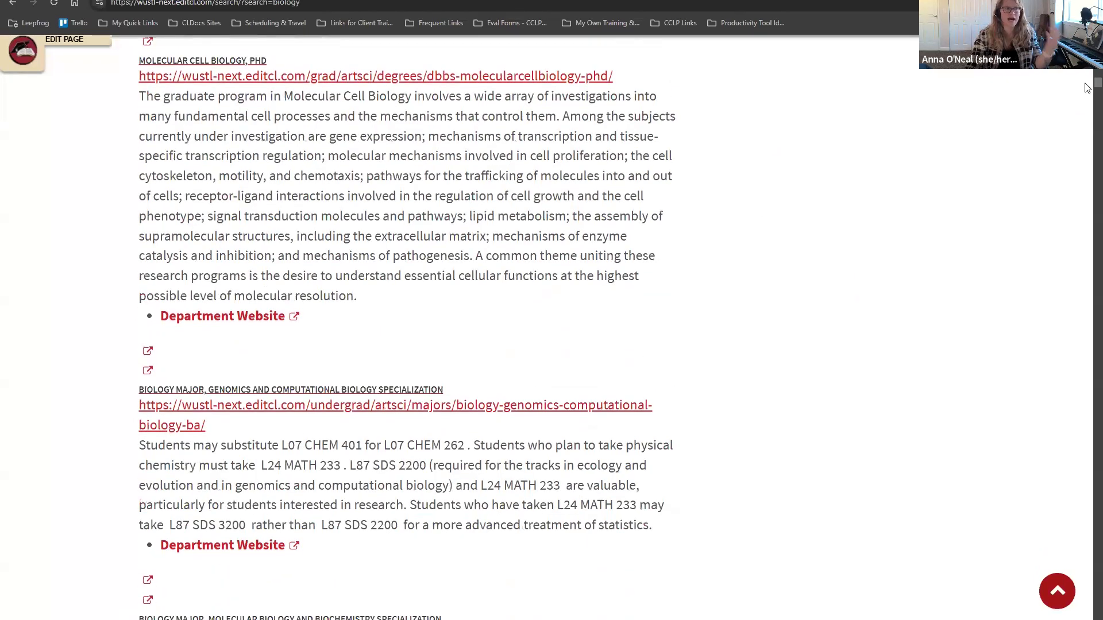
drag(1097, 83, 1097, 48)
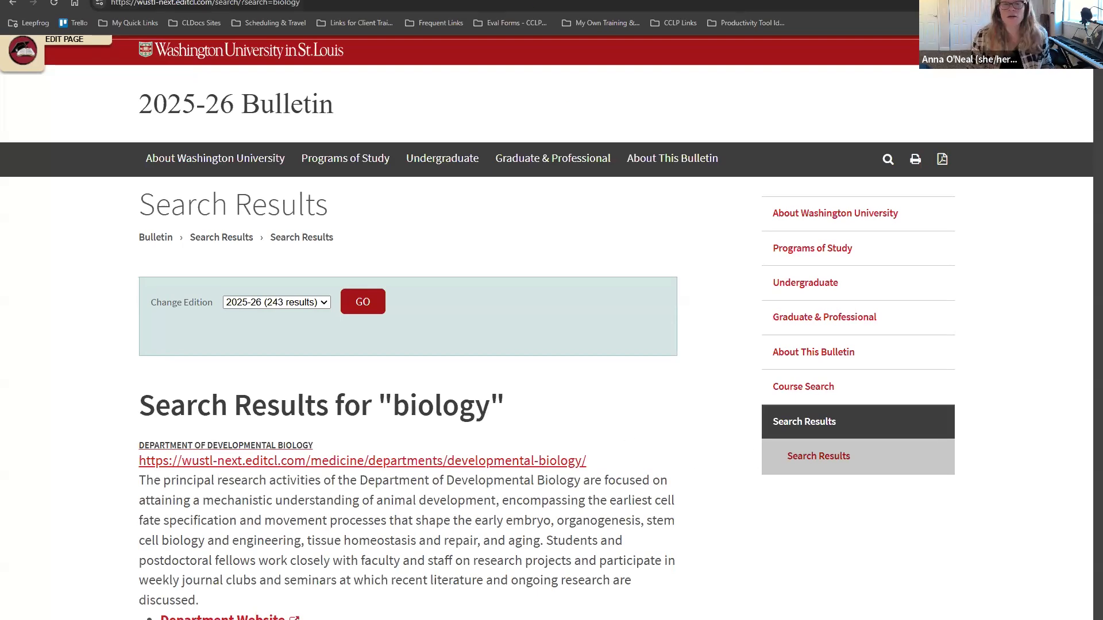
Step: Switch windows and tabs back to the biology search results
key(alt+Tab)
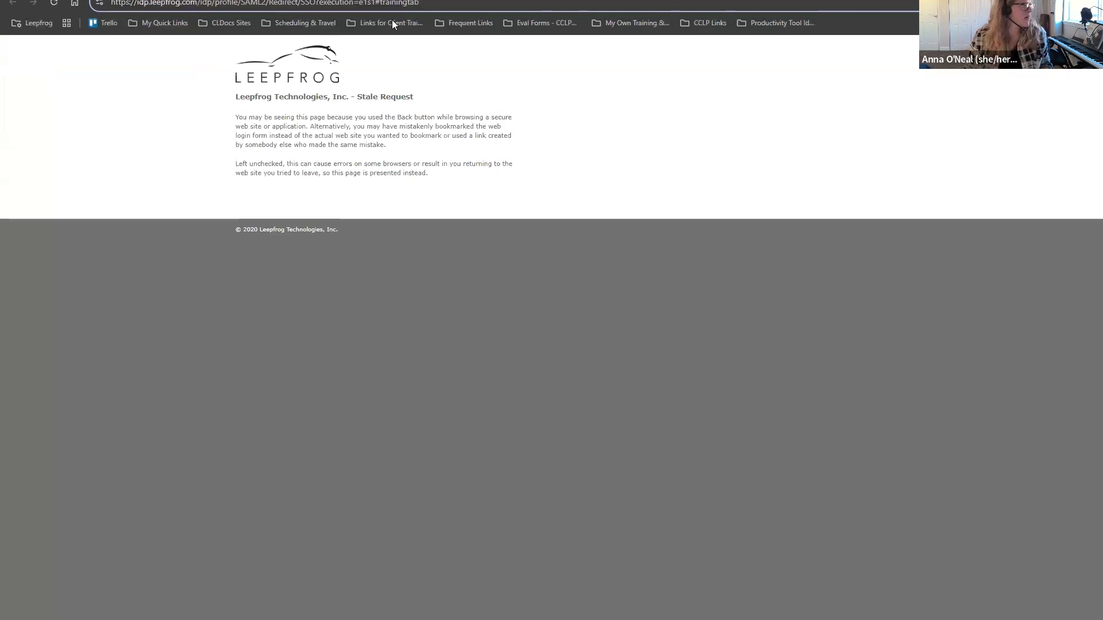
key(ctrl+Tab)
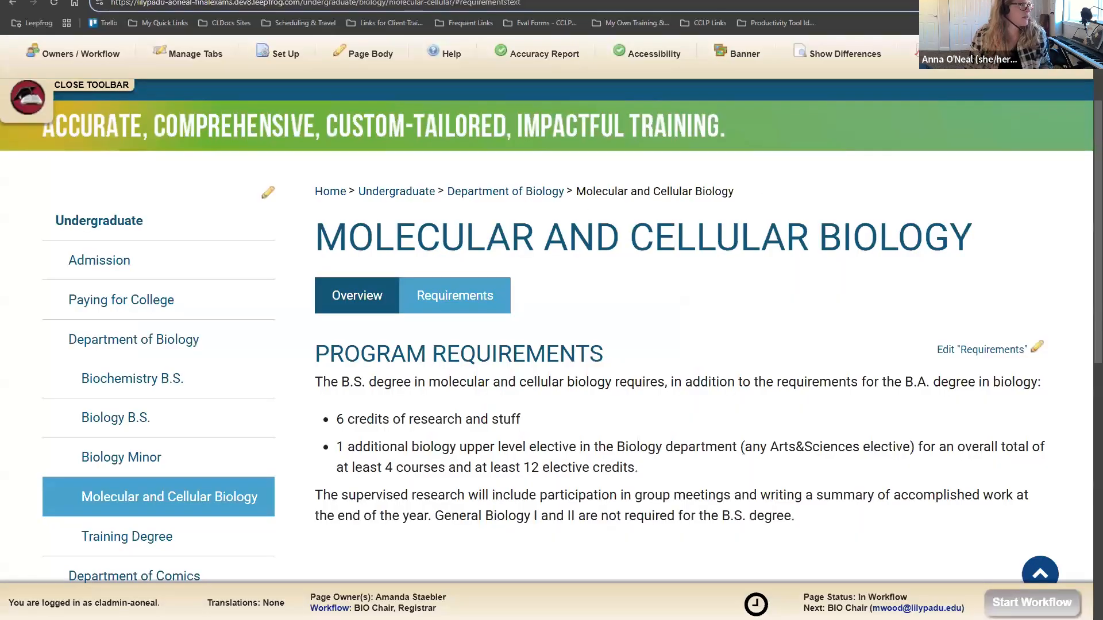
key(ctrl+t)
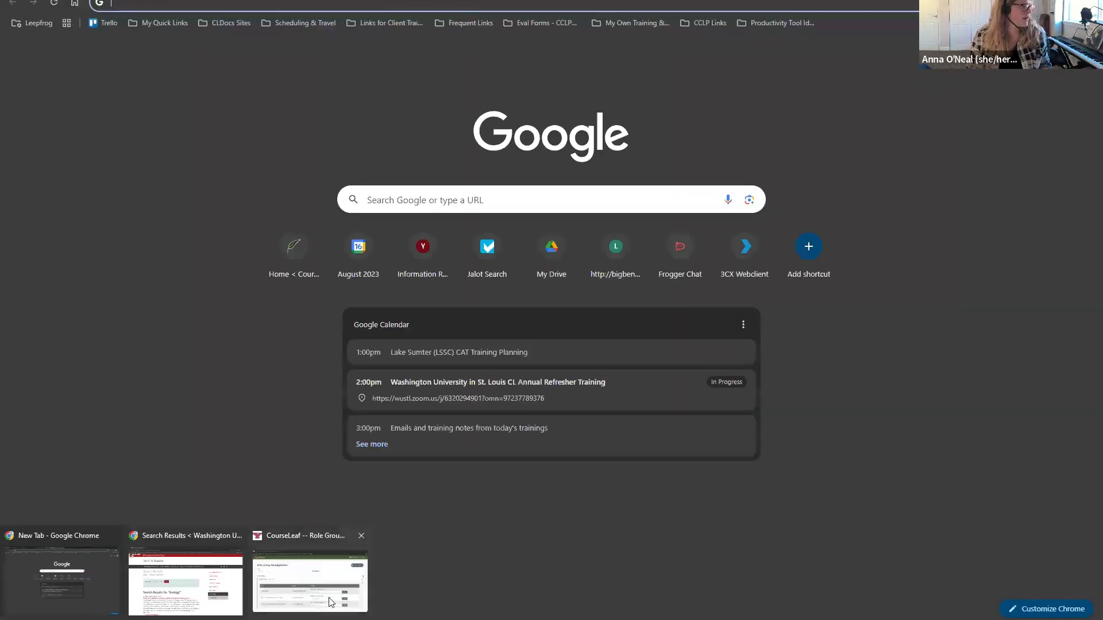
click(233, 554)
Step: Open Undergraduate, then Majors (all schools), then the Biology Major page
click(819, 287)
scroll(908, 324, down, 2)
click(834, 229)
scroll(290, 383, down, 4)
scroll(290, 383, down, 10)
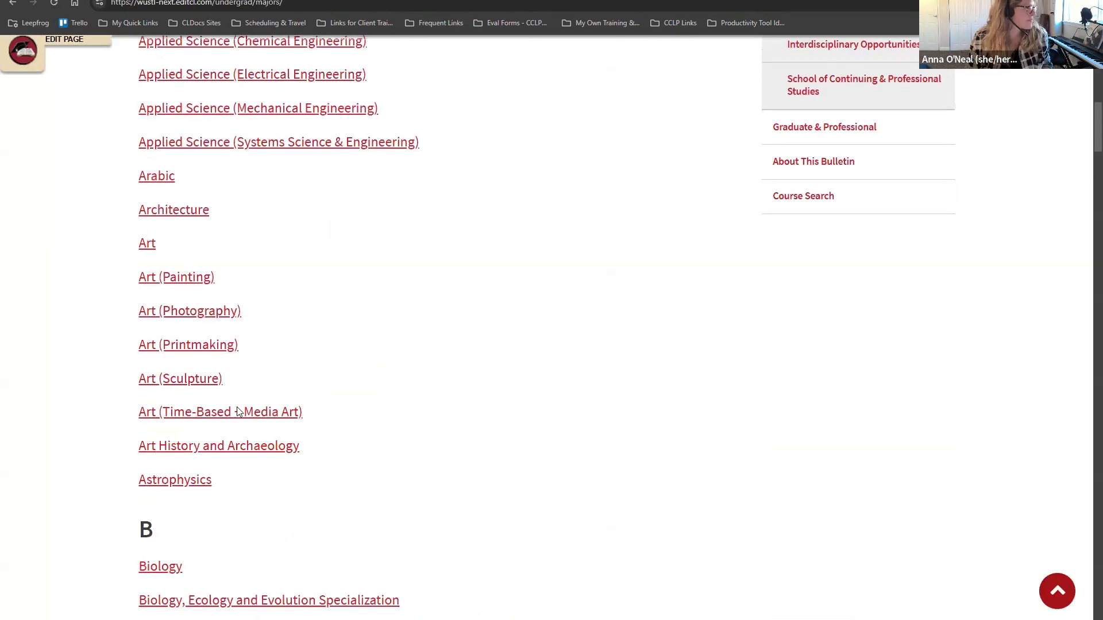
click(189, 280)
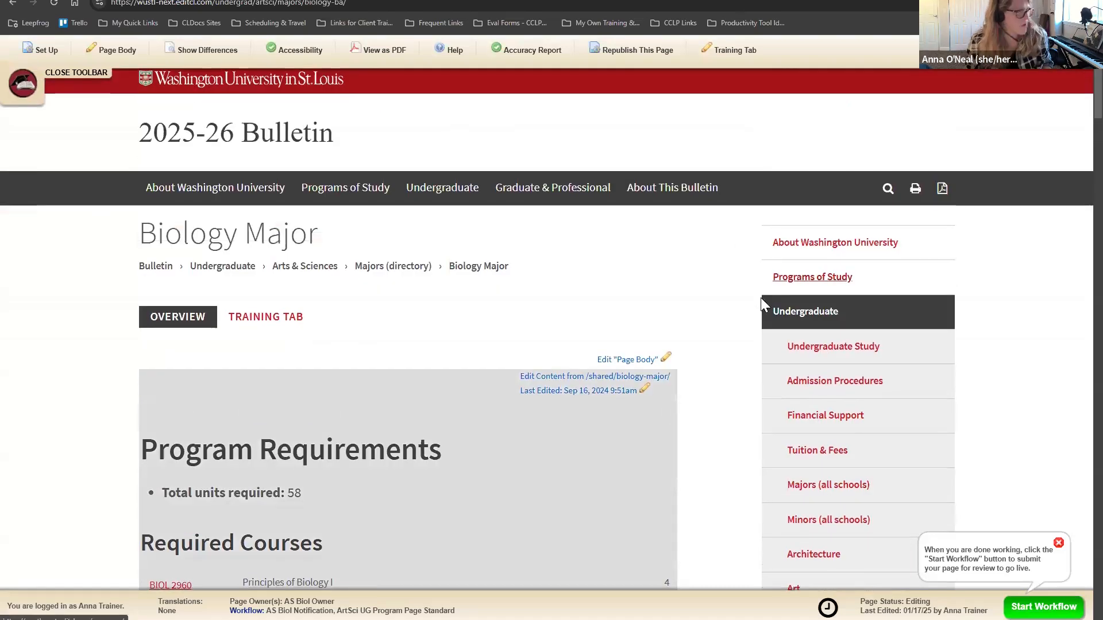
scroll(741, 258, down, 1)
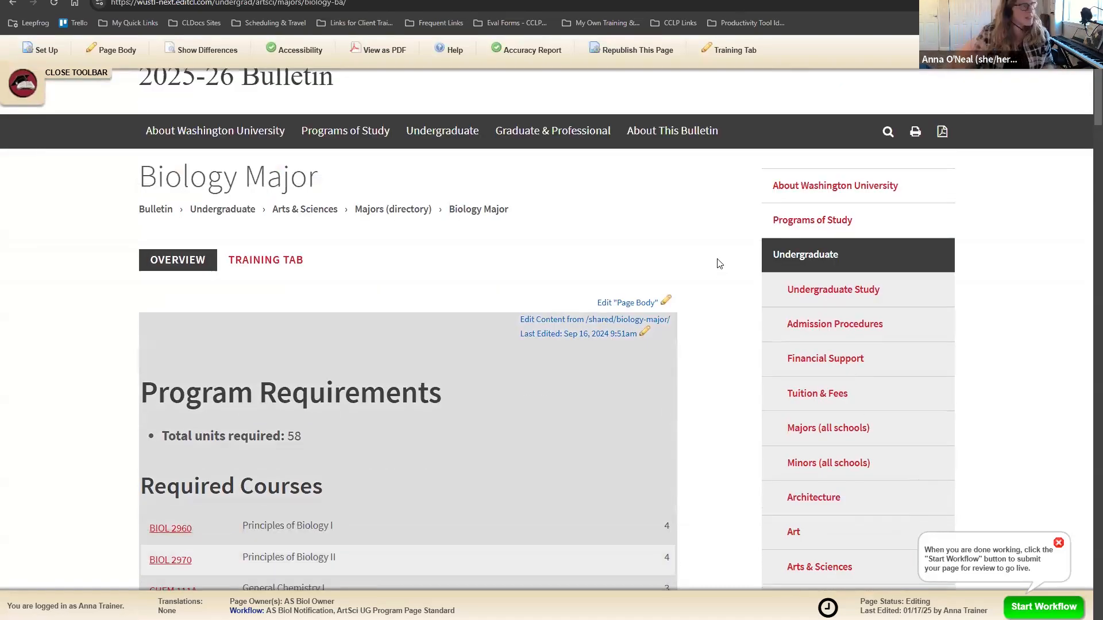
Step: Close the editing toolbar and check the Biology Major heading
click(22, 85)
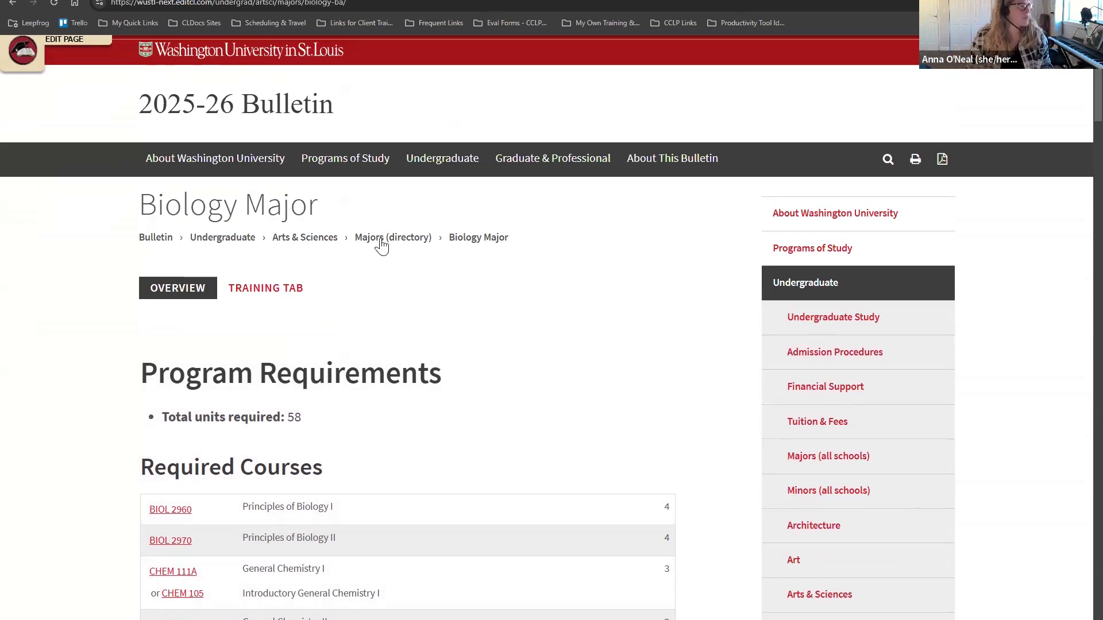
scroll(917, 357, down, 3)
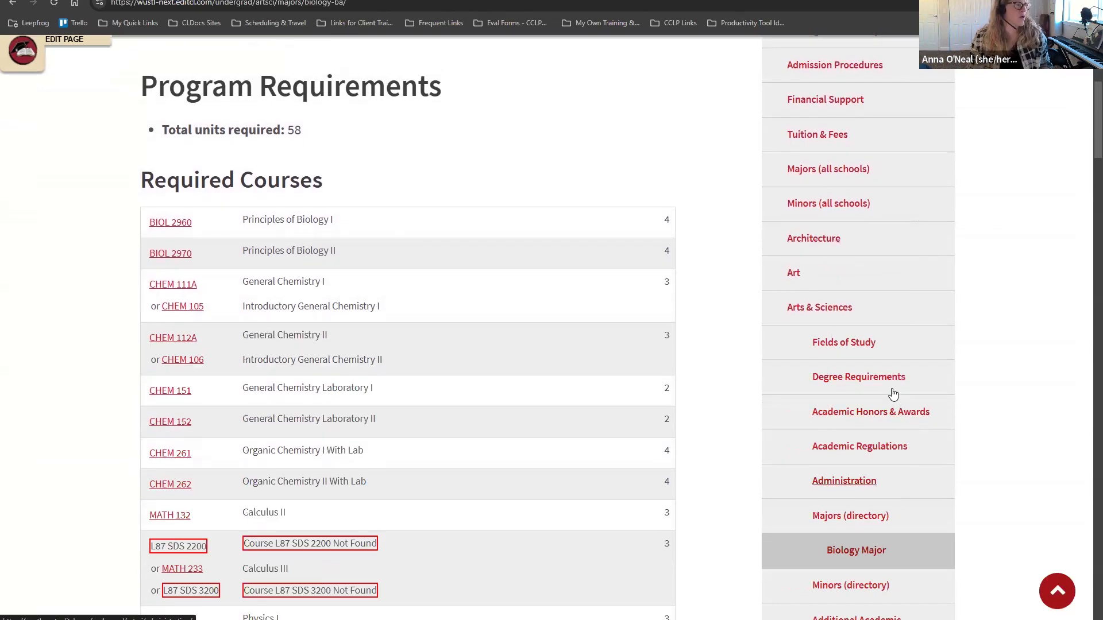
scroll(884, 365, up, 3)
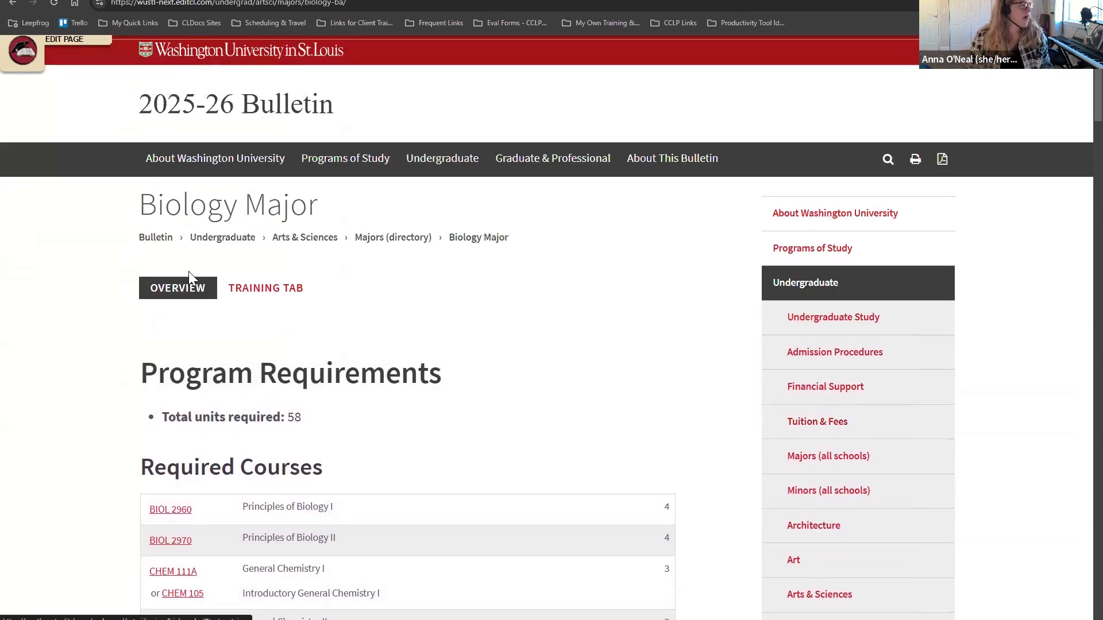
drag(147, 212, 357, 211)
click(368, 218)
Step: Scroll the overview to Required Courses BIOL 2960 and 2970, highlighting the page's web path
scroll(438, 449, down, 1)
scroll(437, 449, down, 5)
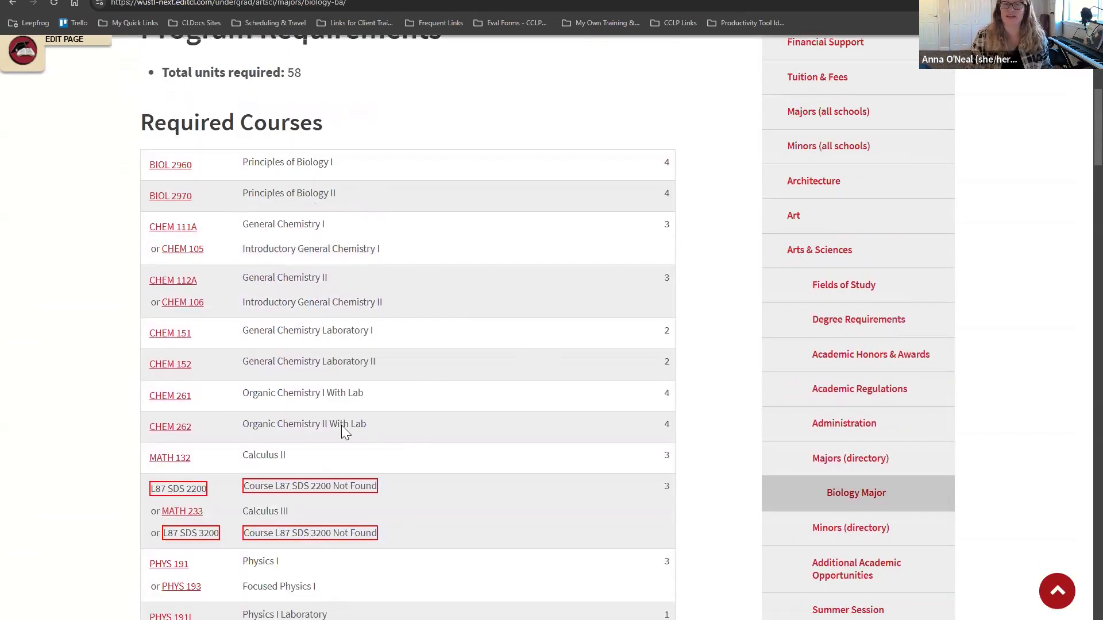
scroll(555, 408, up, 4)
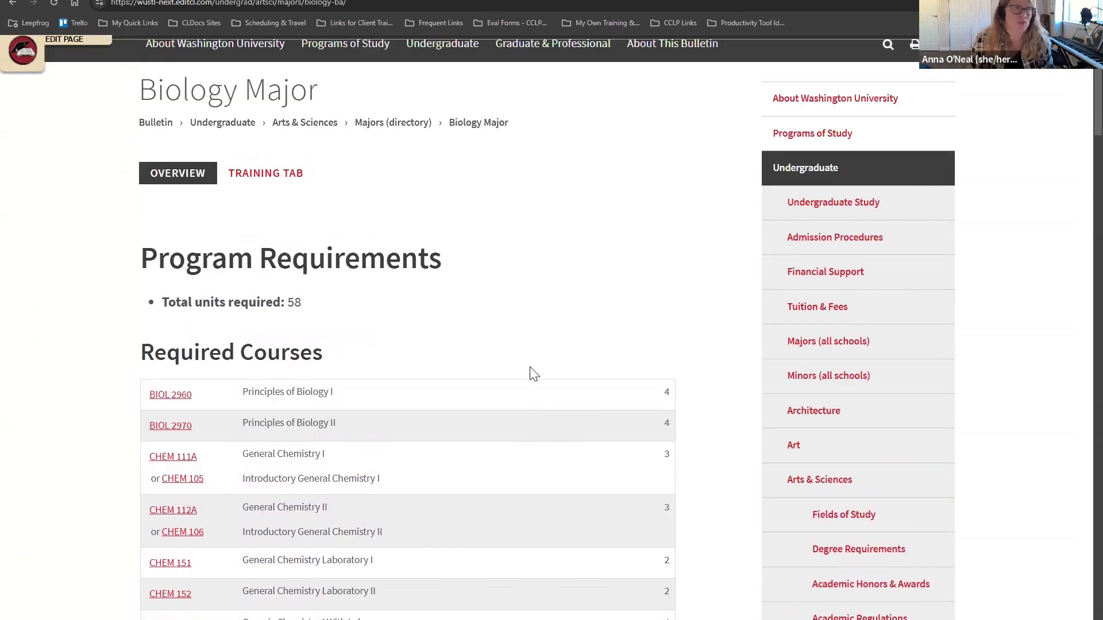
scroll(537, 359, down, 1)
scroll(543, 354, down, 1)
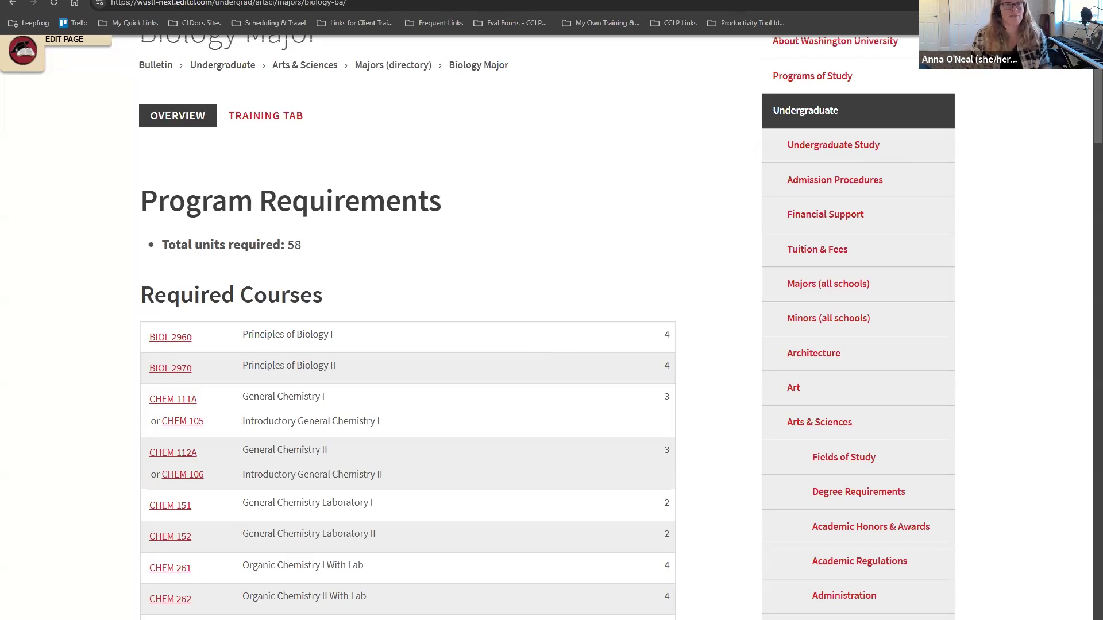
scroll(532, 210, up, 3)
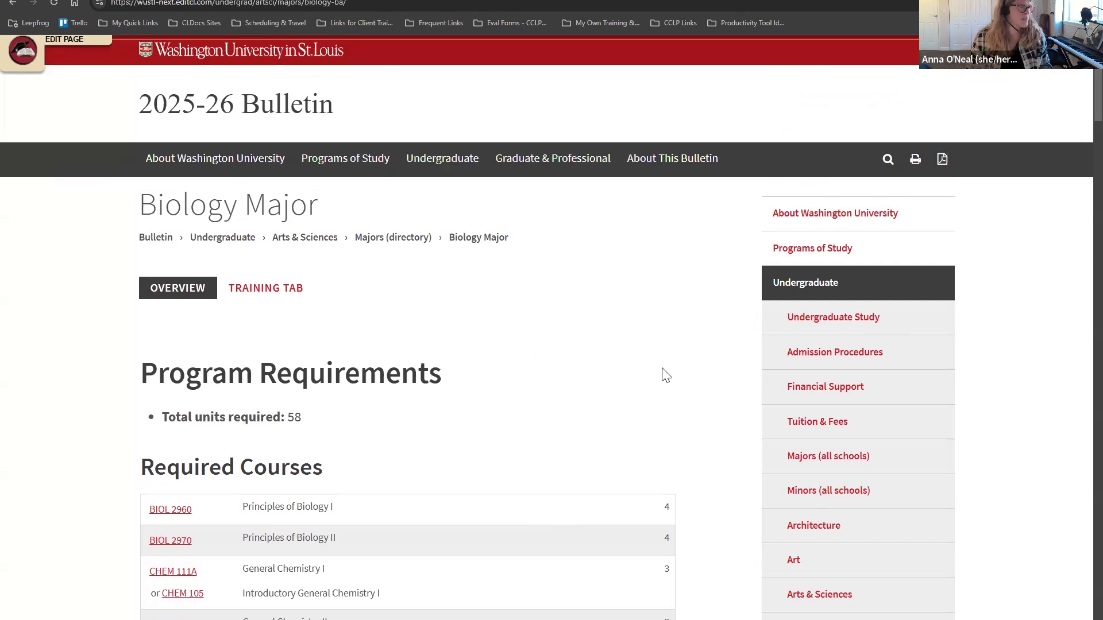
scroll(628, 393, down, 1)
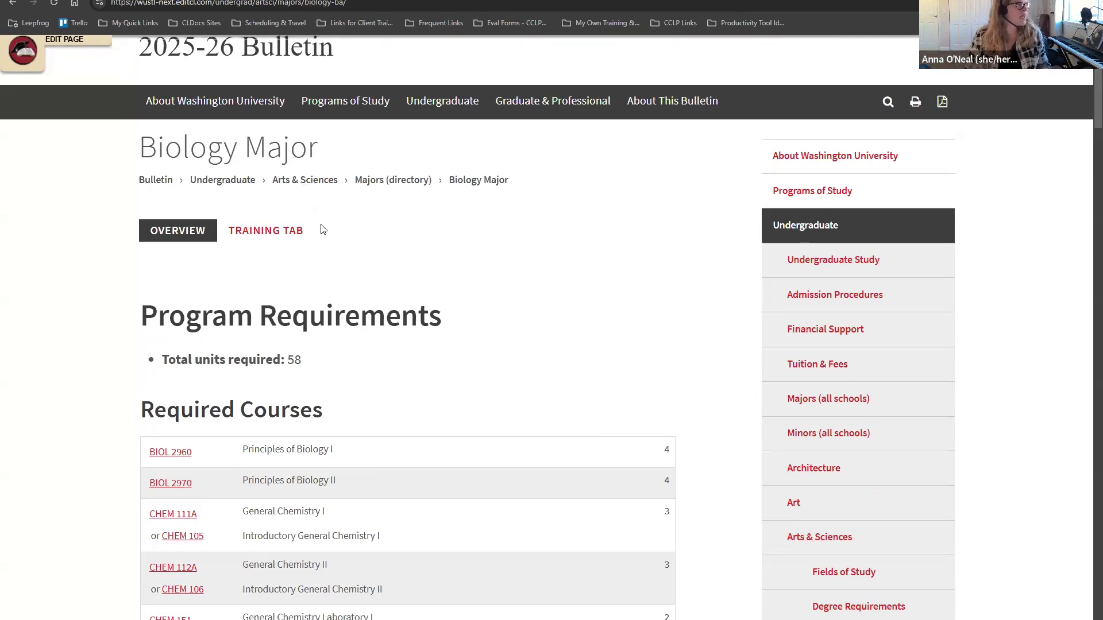
drag(351, 3, 216, 3)
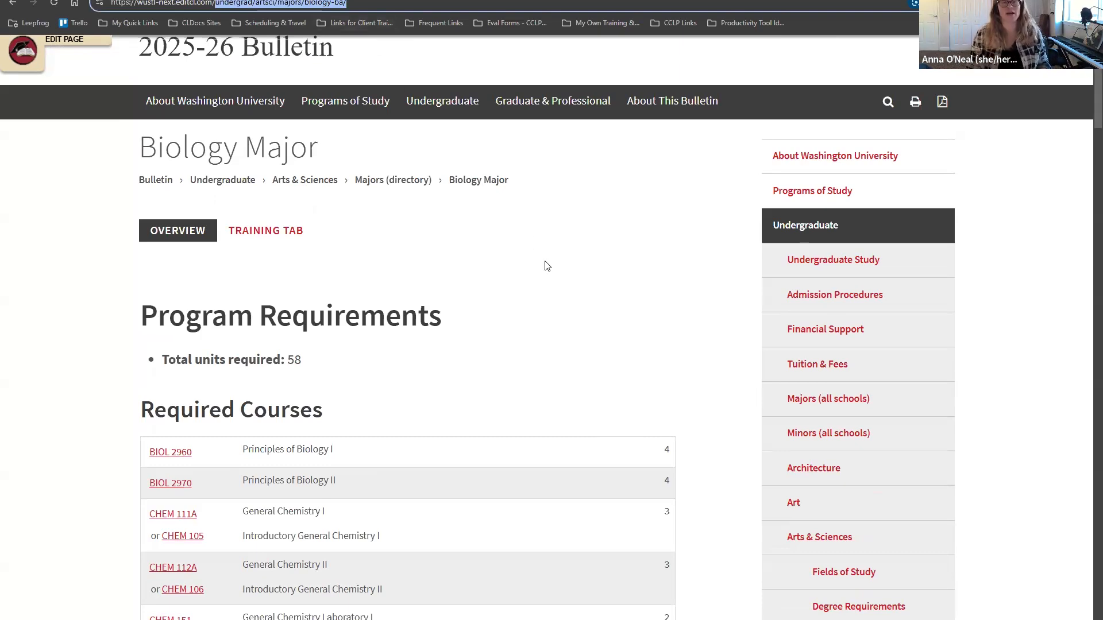
click(629, 262)
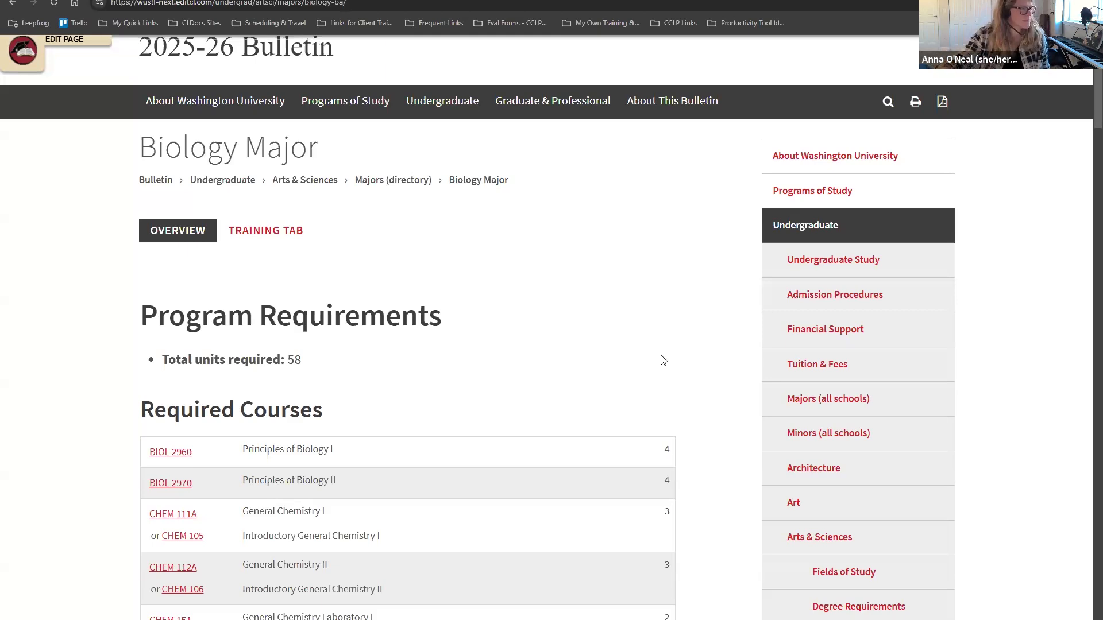
scroll(698, 318, down, 5)
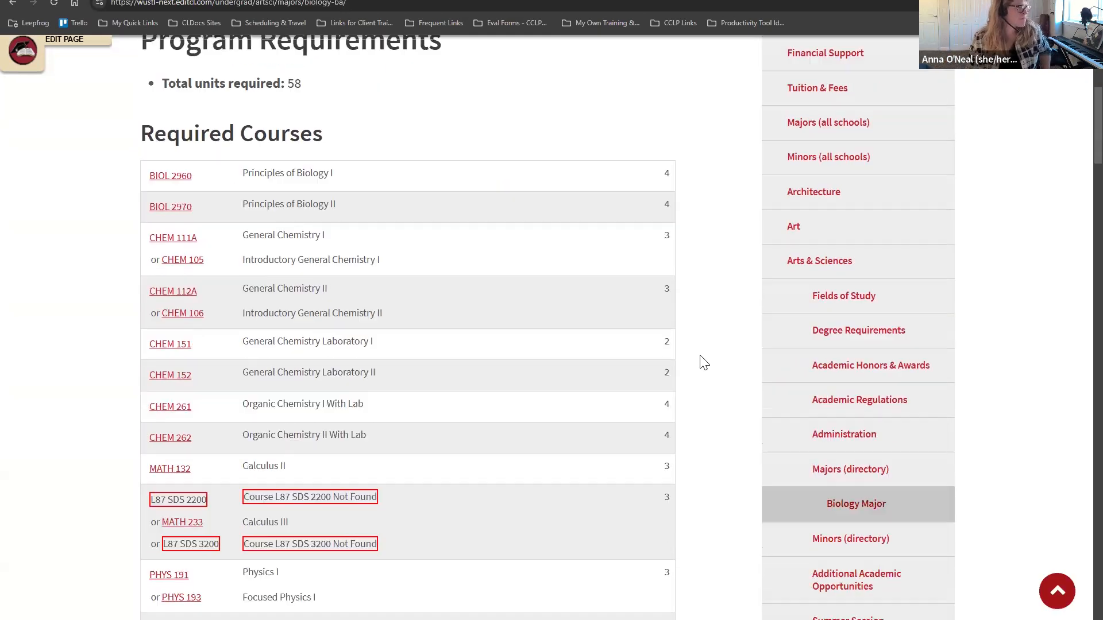
scroll(701, 385, down, 2)
scroll(700, 404, up, 6)
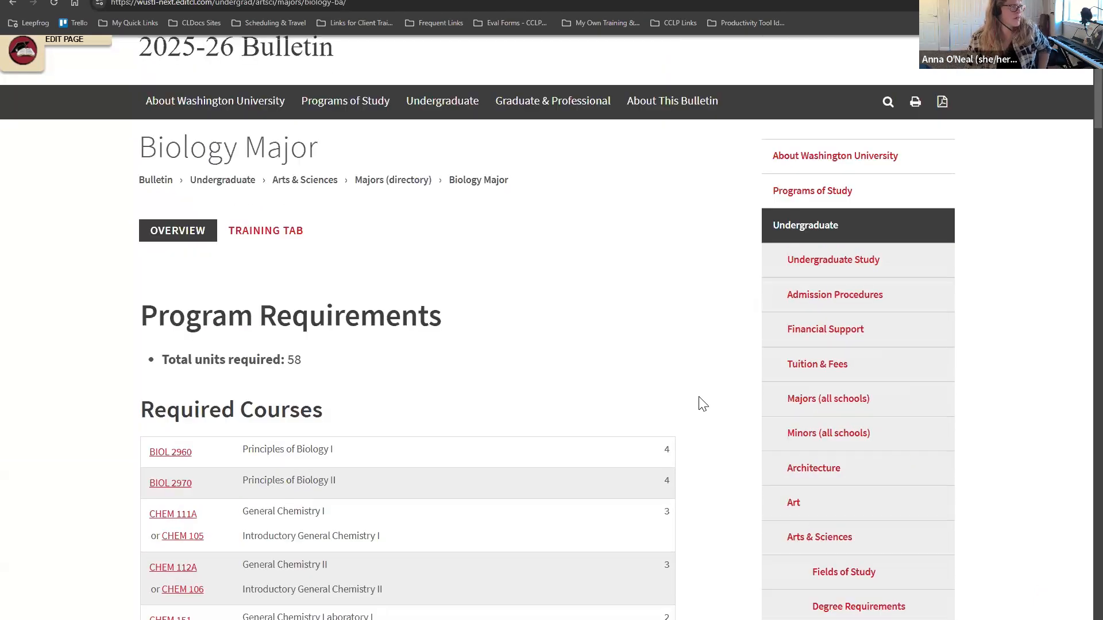
scroll(707, 402, up, 1)
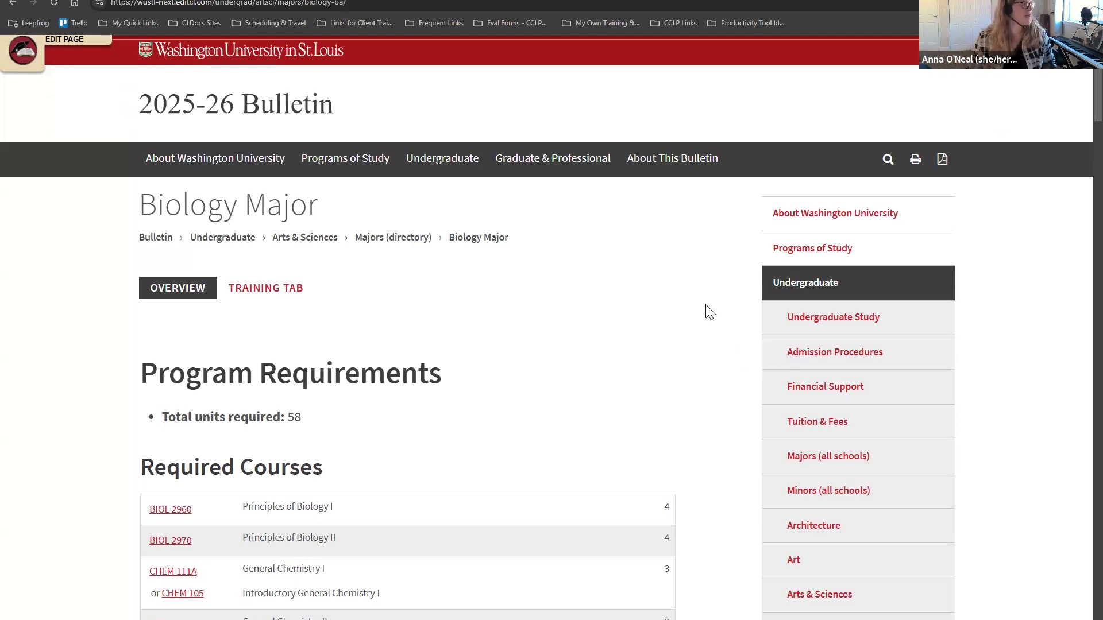
Step: Briefly show the Training for CAT Editors content
click(275, 294)
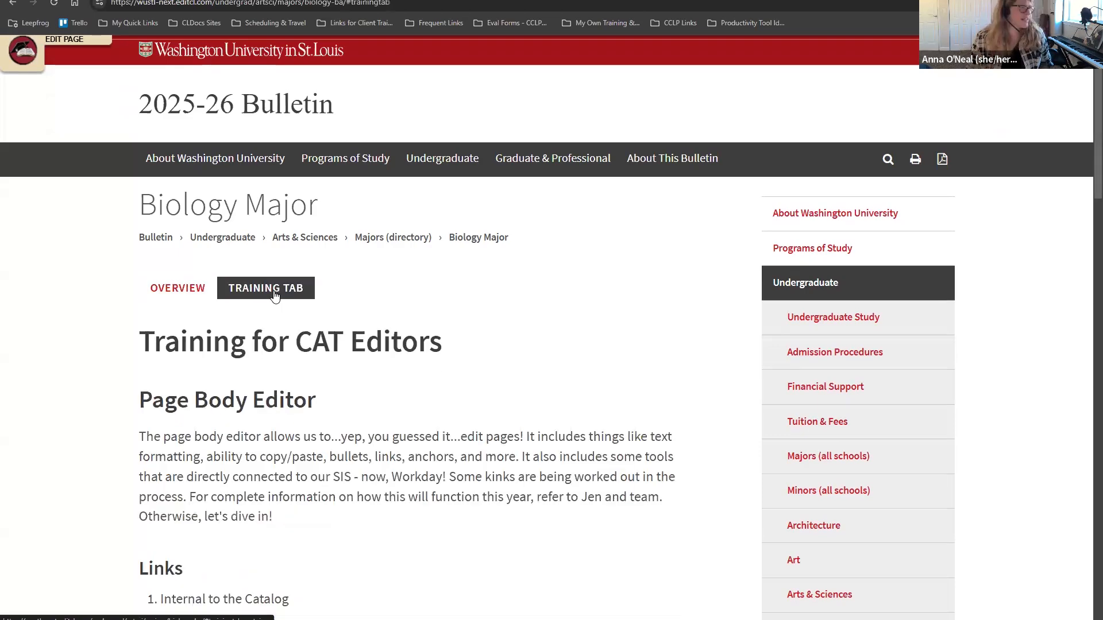
scroll(276, 294, down, 10)
scroll(276, 294, up, 9)
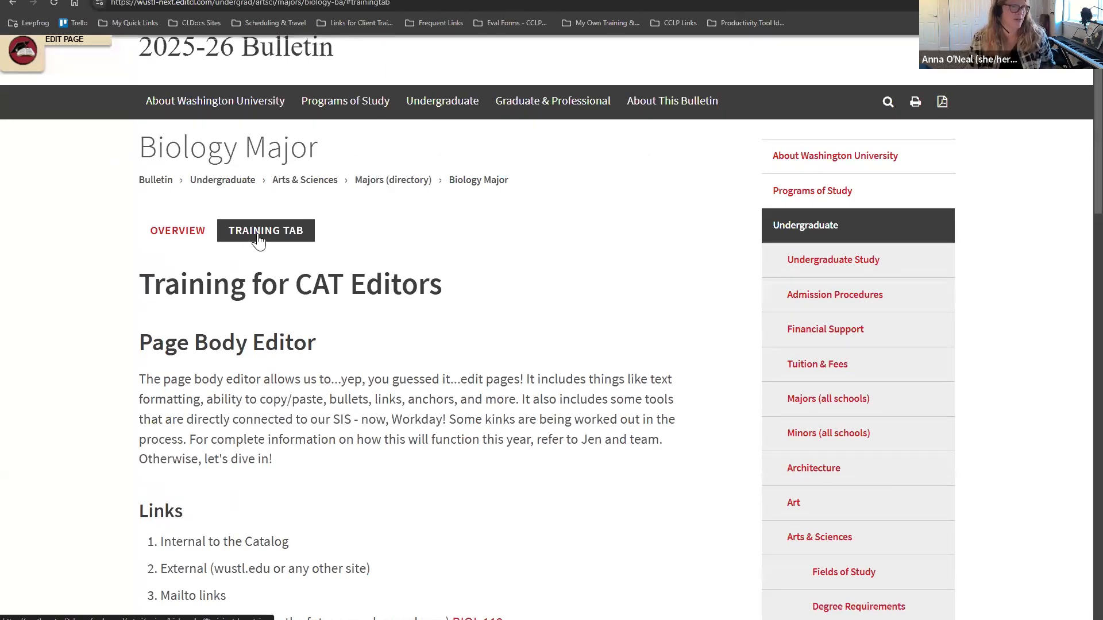
Step: Return to the Overview listing required courses including CHEM 151, 152, 261 and 262
click(178, 230)
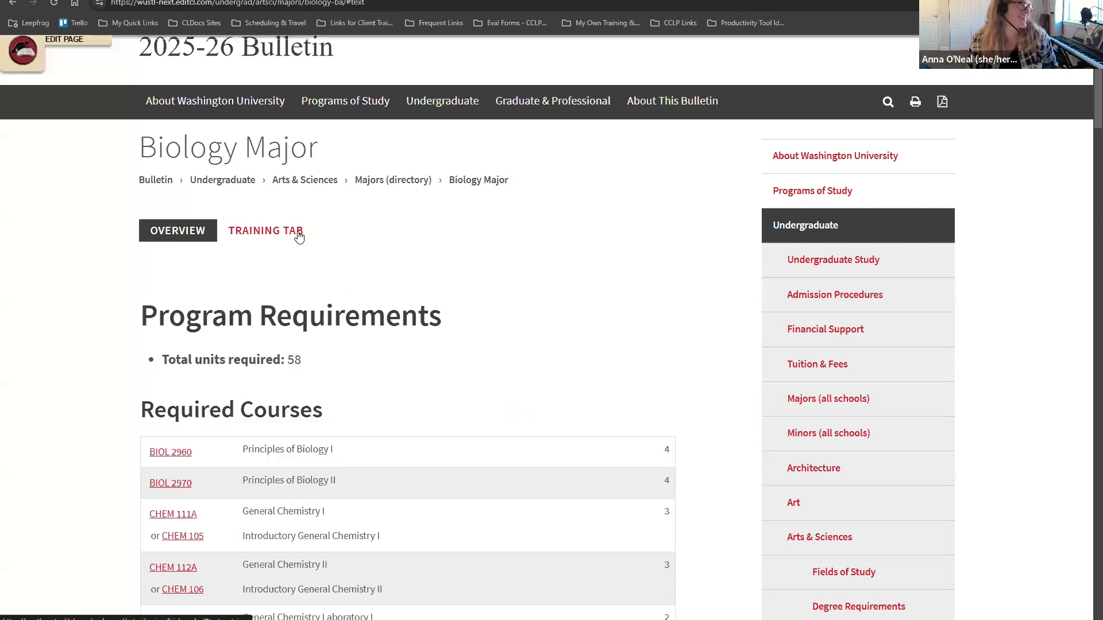
scroll(653, 256, down, 4)
scroll(628, 281, up, 2)
scroll(544, 278, up, 2)
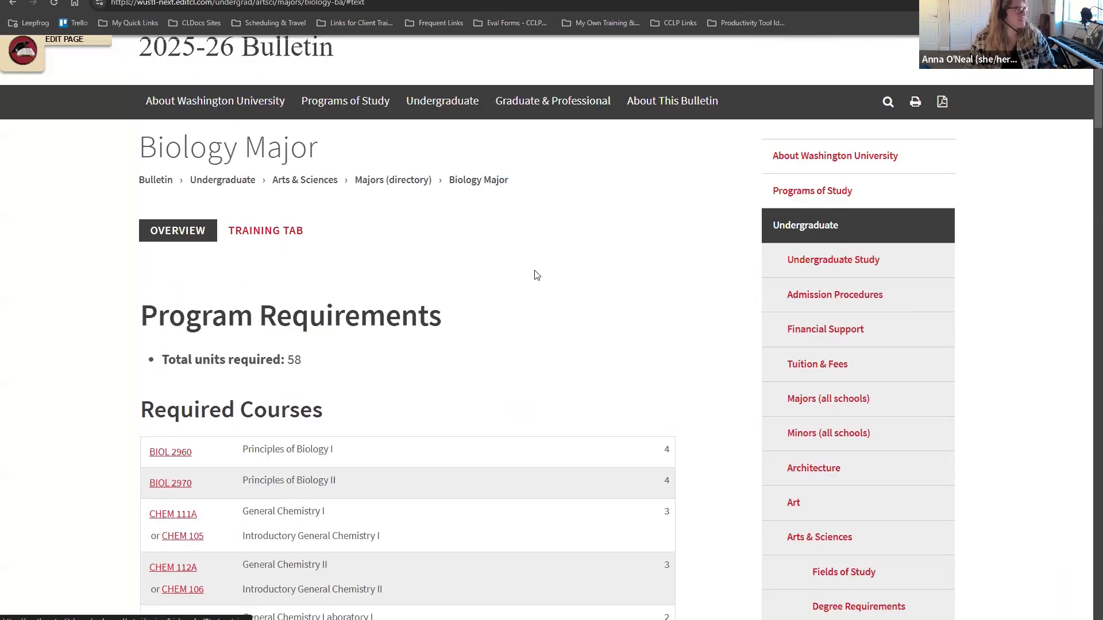
scroll(660, 378, down, 2)
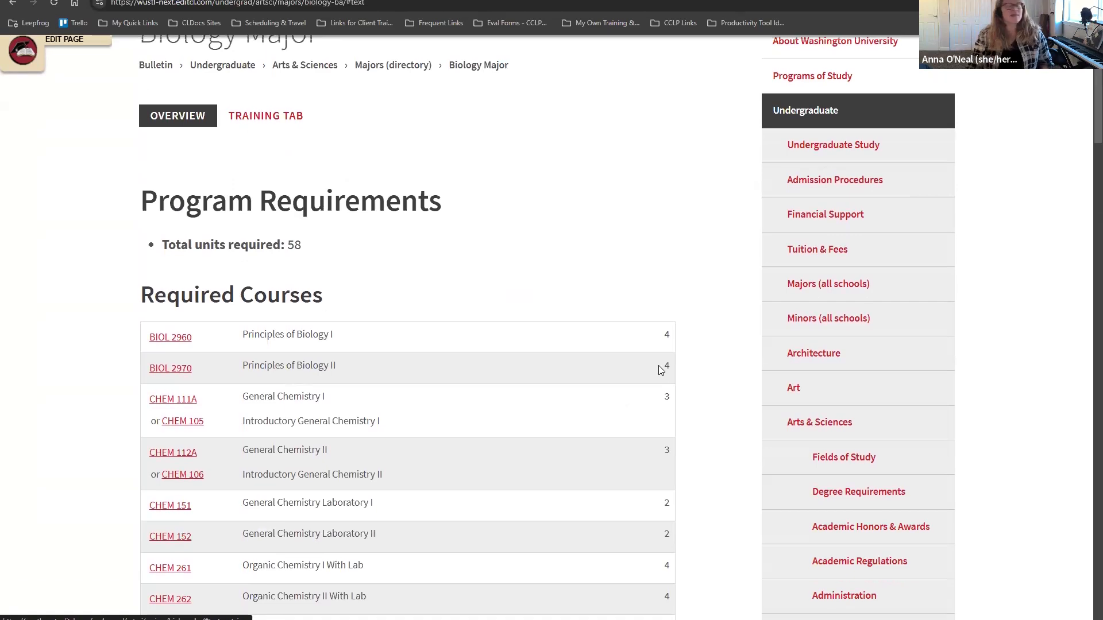
scroll(660, 367, up, 2)
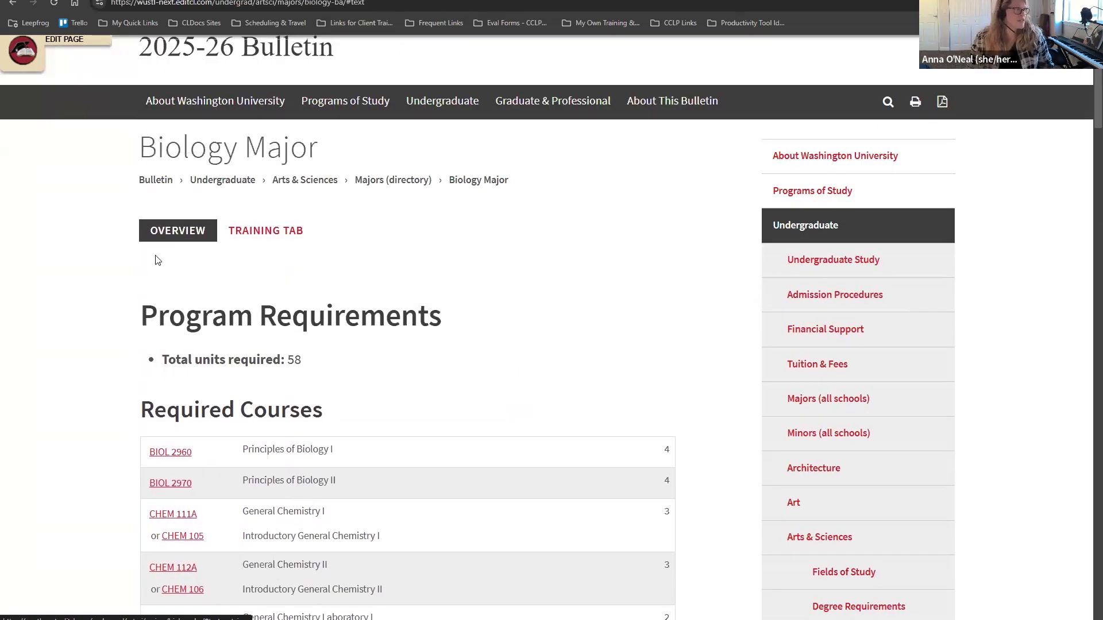
Step: Turn on page editing for the Biology Major page, toggling it off and back on
click(22, 57)
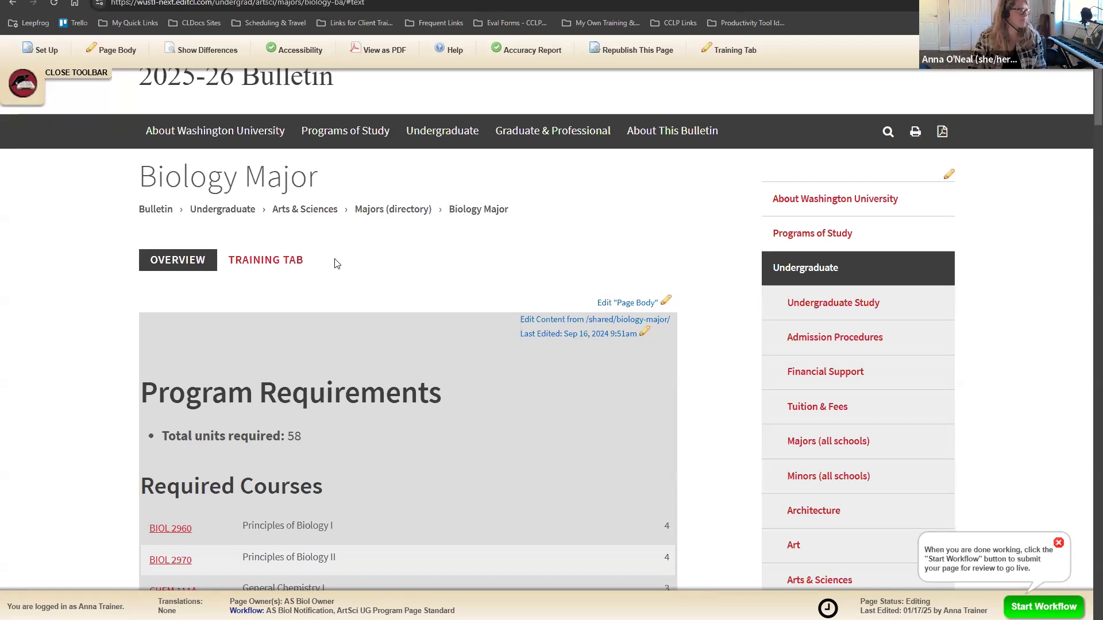
click(31, 97)
click(31, 97)
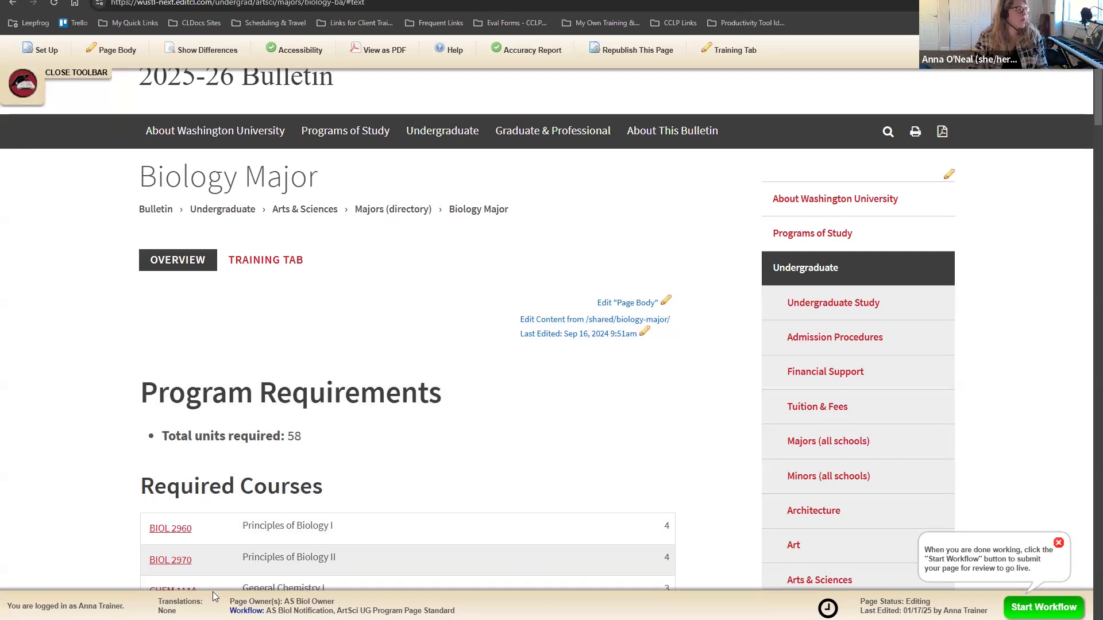
scroll(287, 582, down, 2)
scroll(155, 610, up, 1)
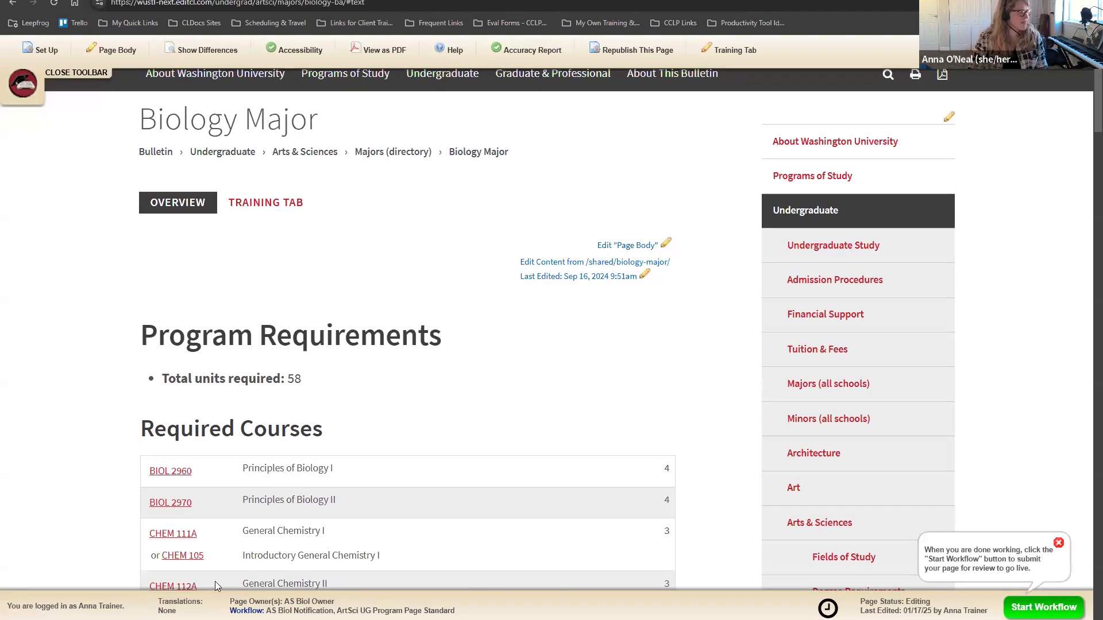
Step: Highlight the logged-in user and the AS Biol Owner page owner in the status bar
drag(126, 606, 7, 607)
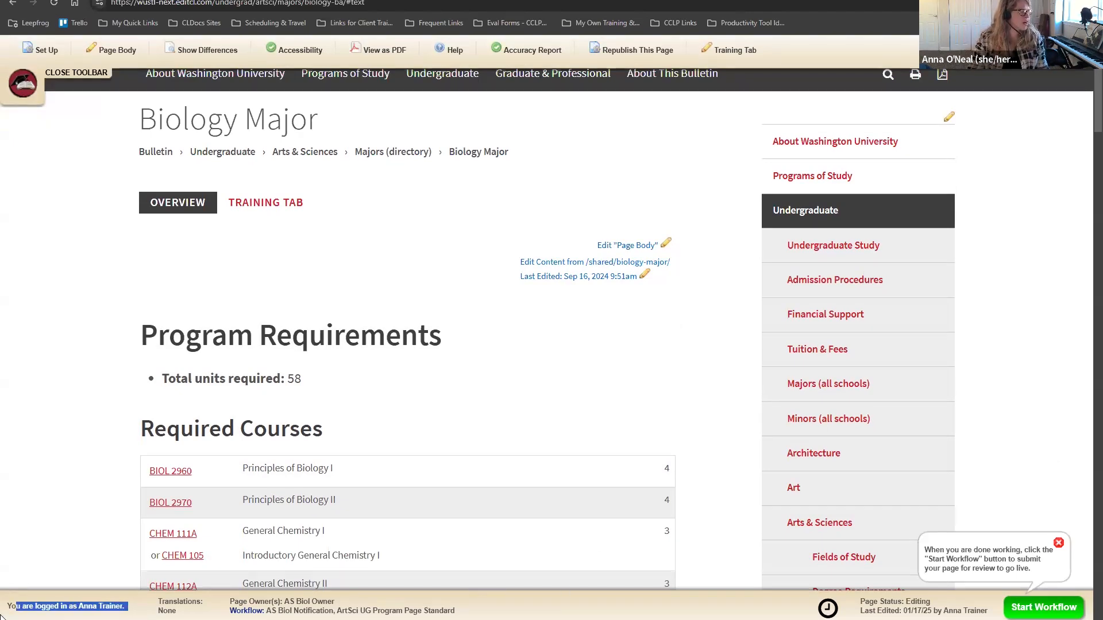
click(64, 557)
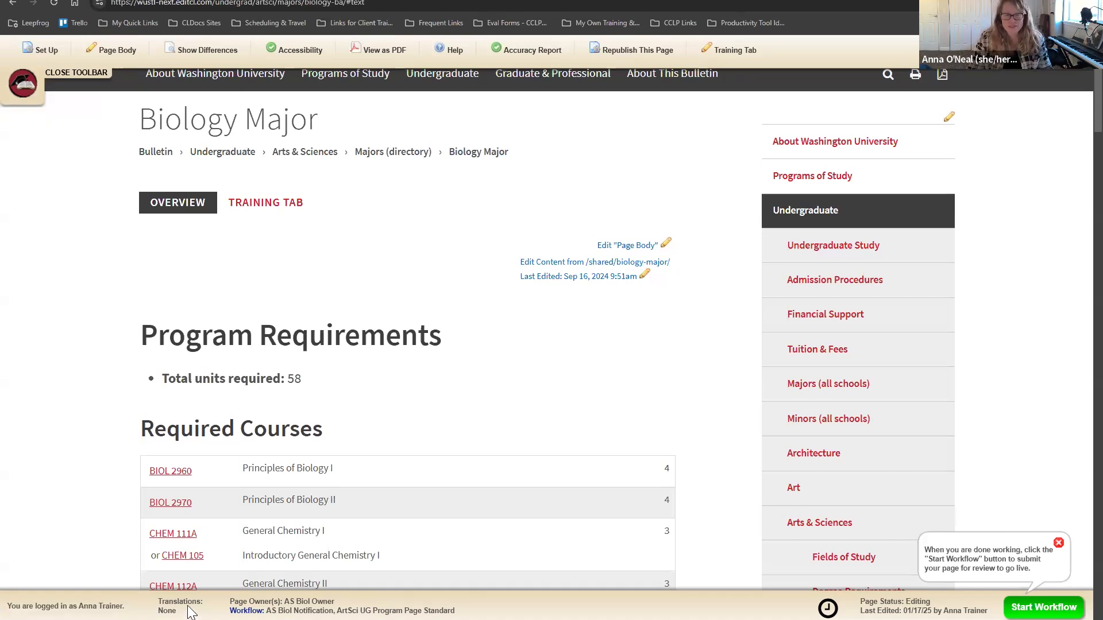
drag(233, 601, 363, 606)
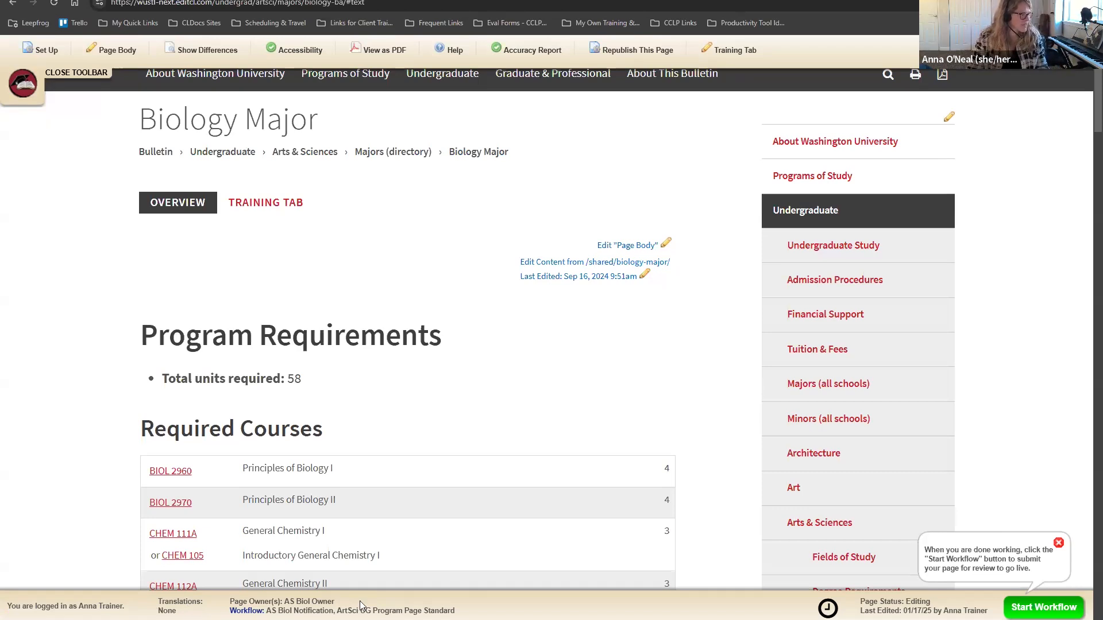
click(325, 603)
drag(335, 603, 283, 603)
key(ctrl+plus)
key(ctrl+plus)
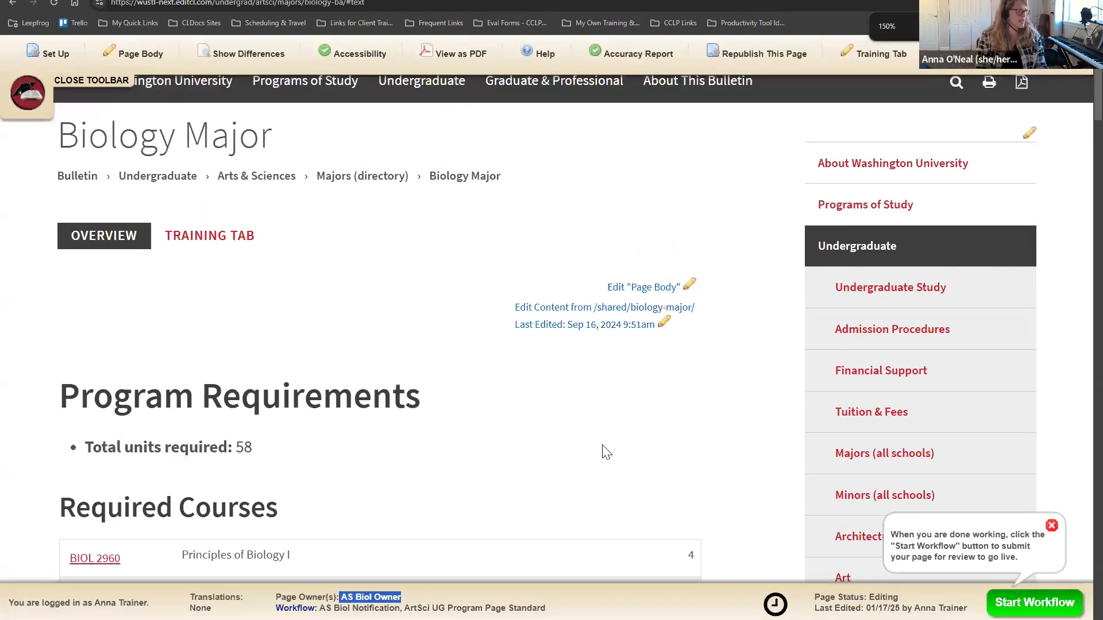
click(471, 591)
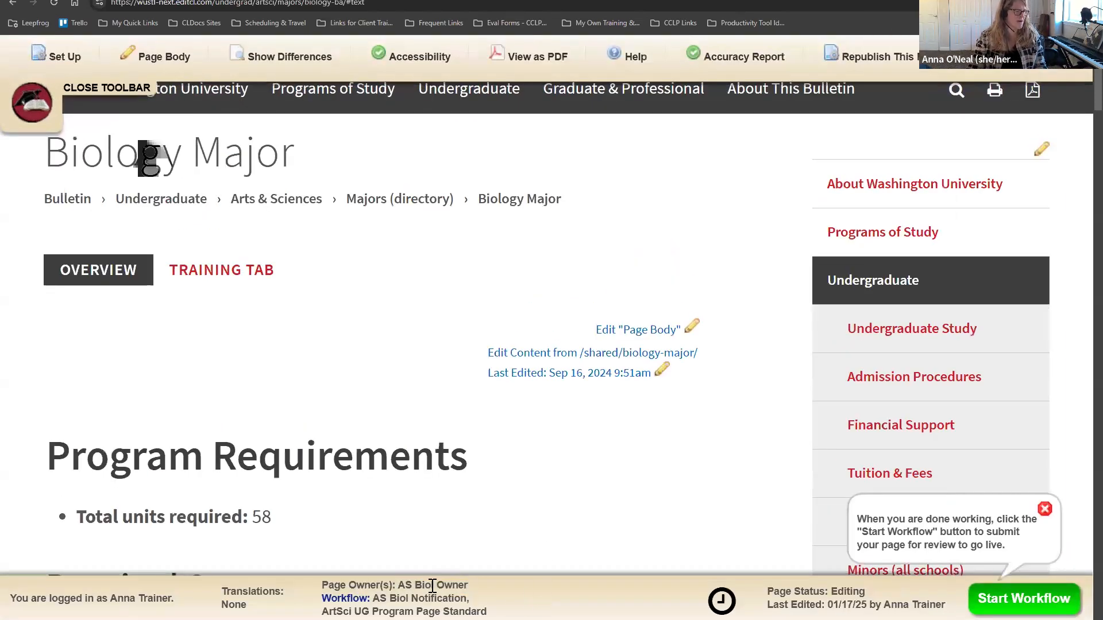
drag(471, 588, 418, 598)
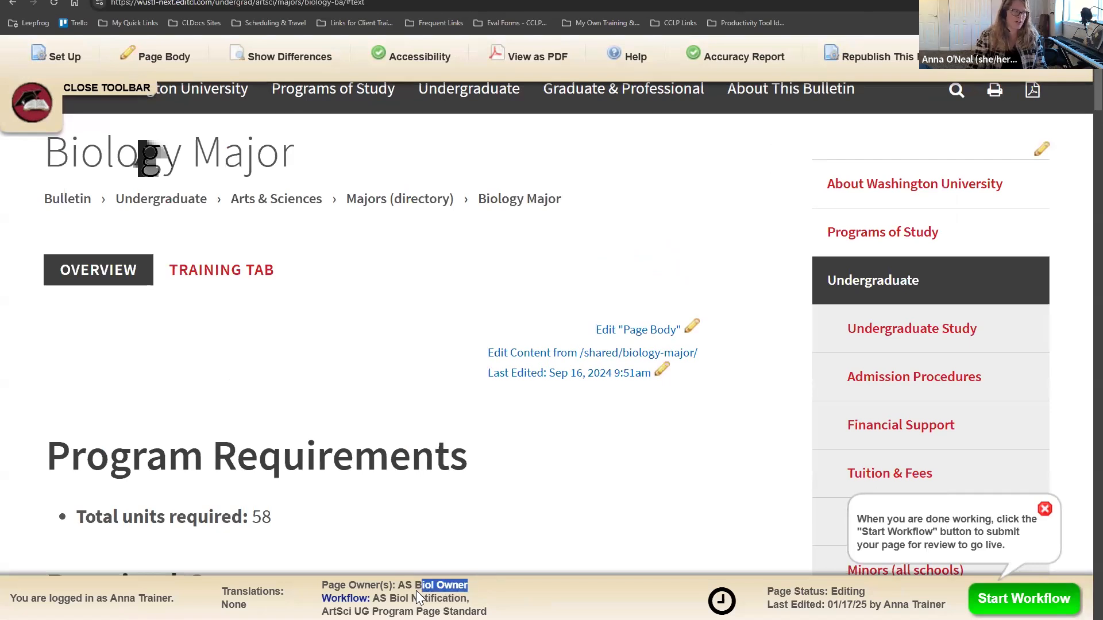
click(484, 585)
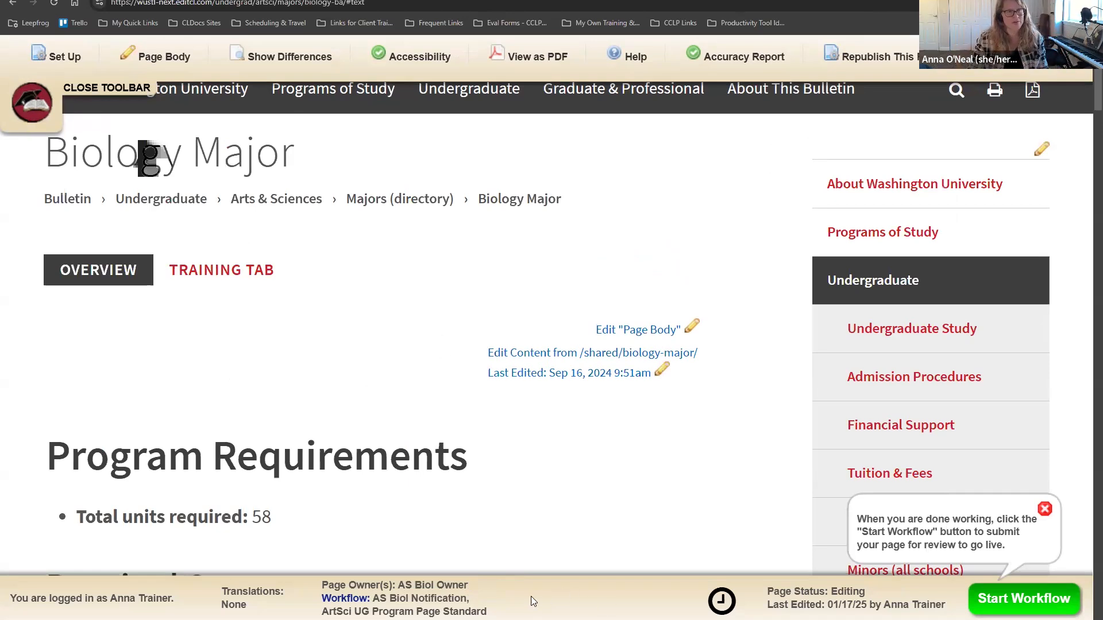
drag(468, 585, 321, 589)
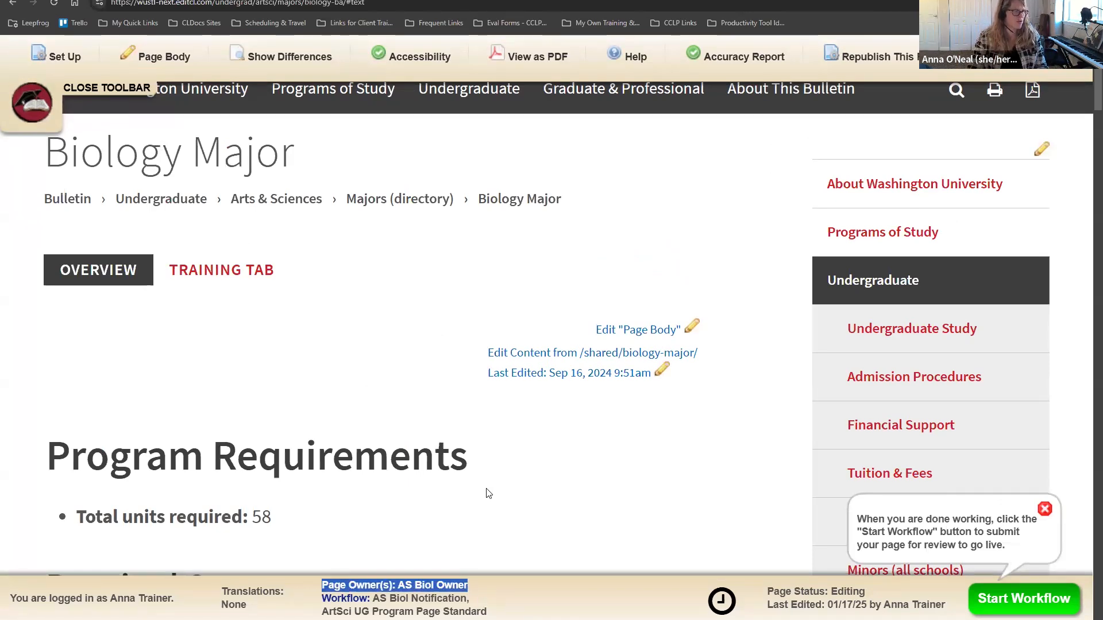
scroll(489, 494, down, 8)
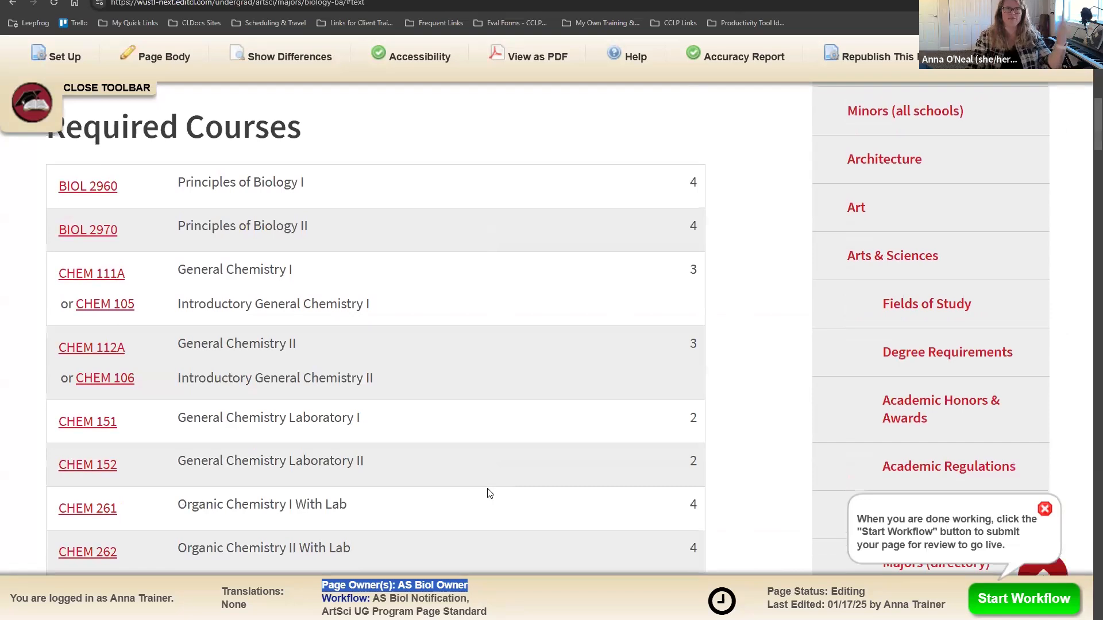
scroll(489, 494, up, 6)
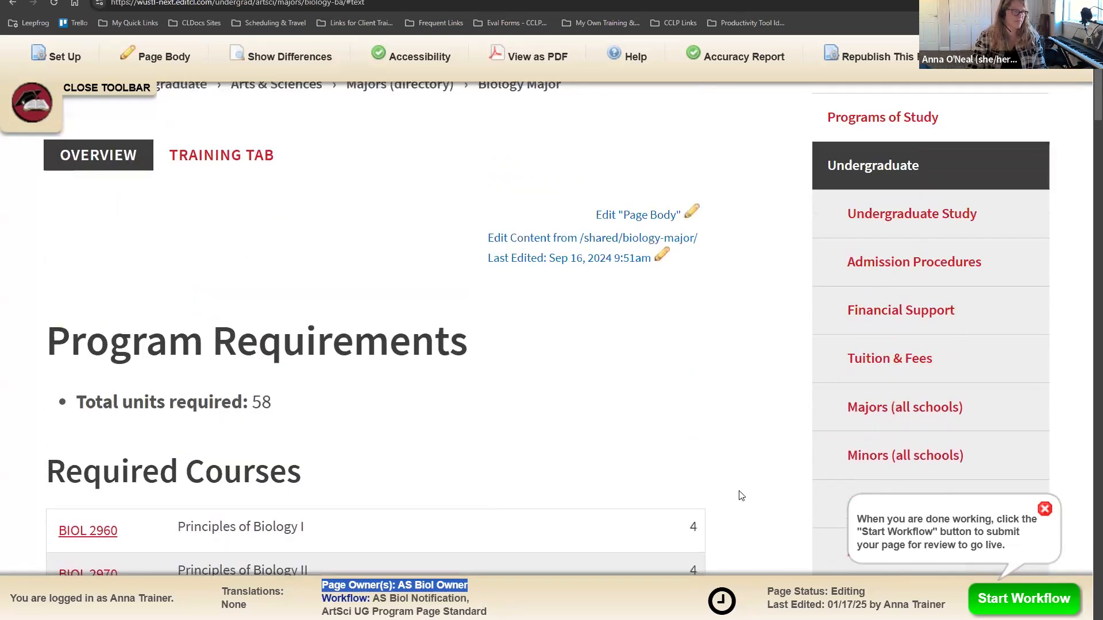
click(741, 496)
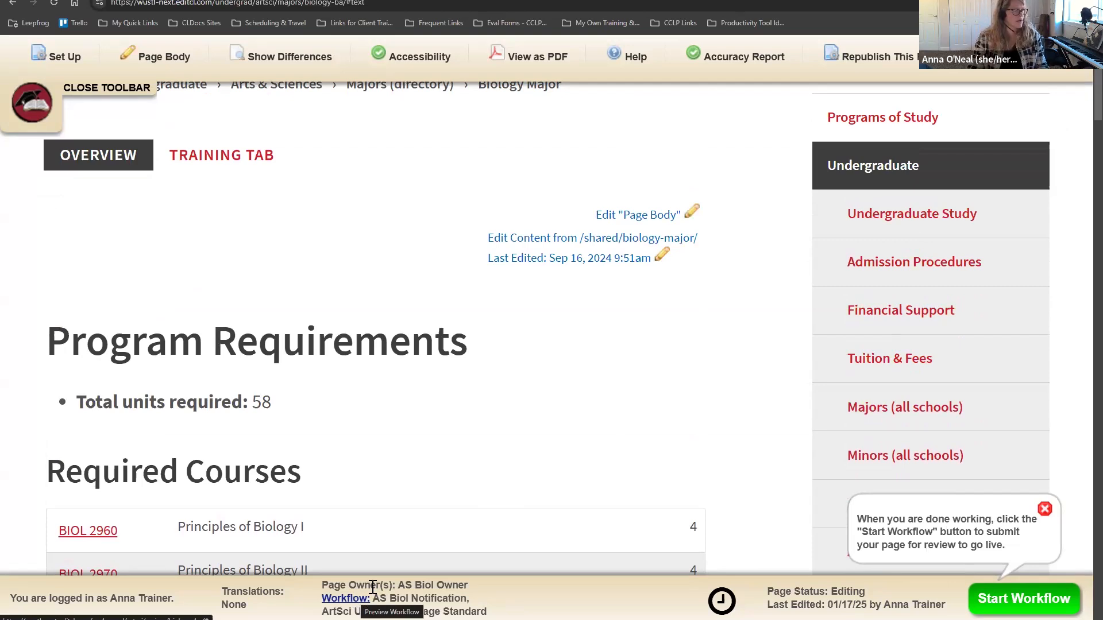
key(ctrl+minus)
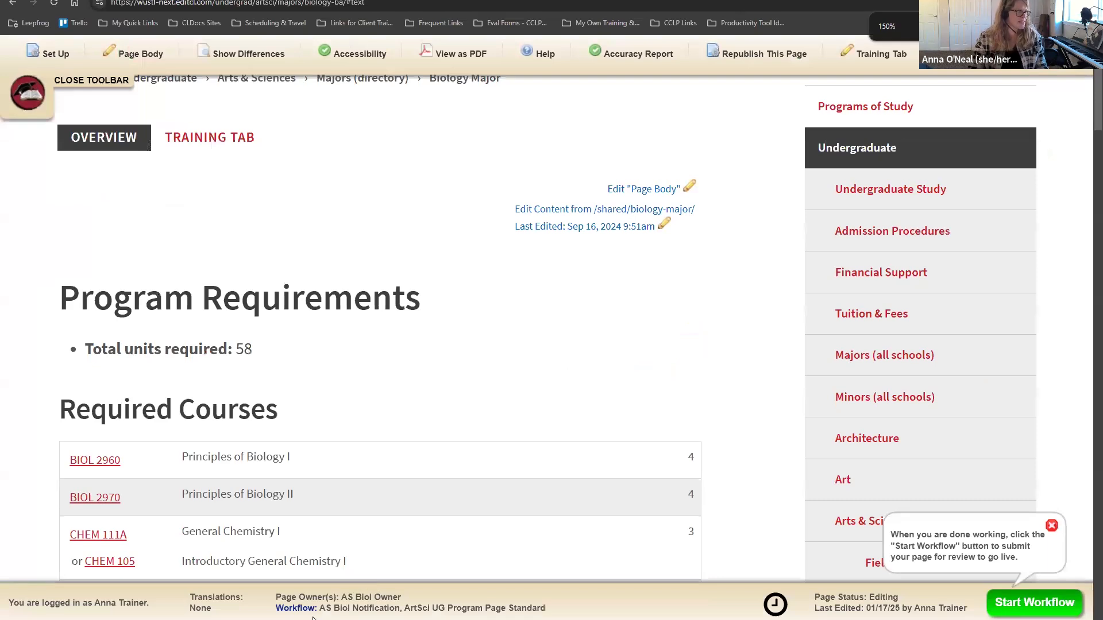
drag(319, 609, 547, 609)
click(530, 609)
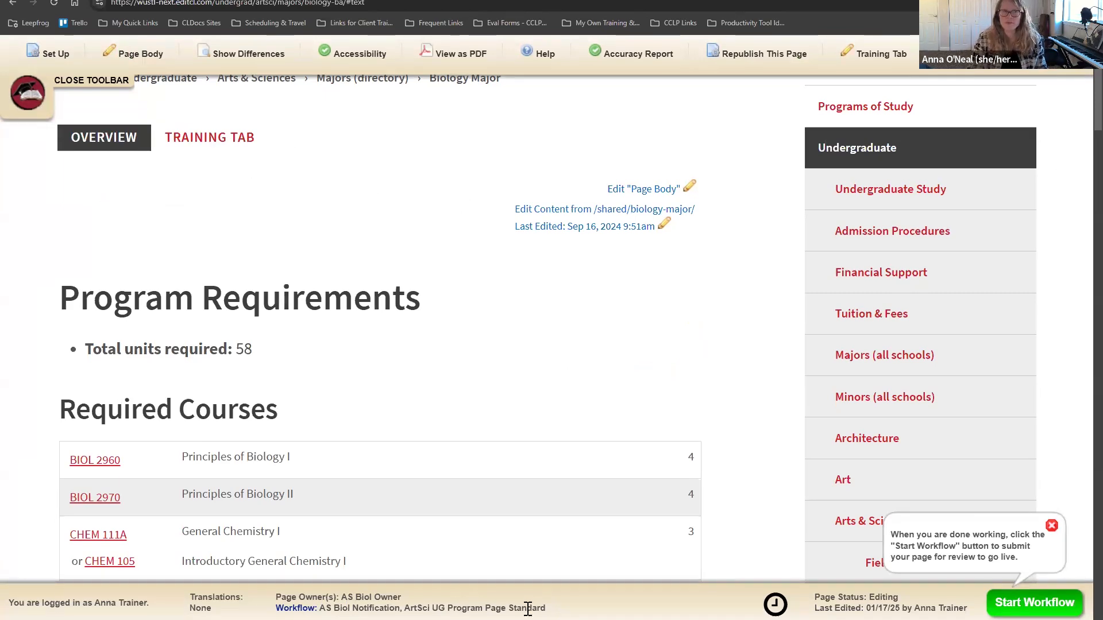
Step: Open the workflow preview, enlarge and maximize its window, and zoom its text in
click(299, 610)
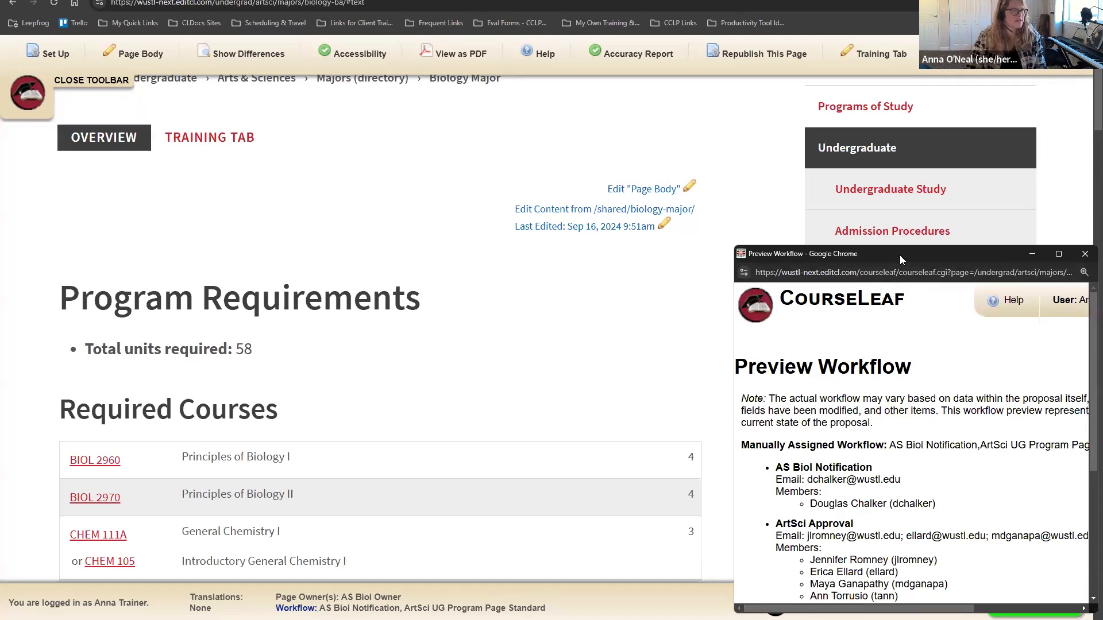
drag(899, 255, 612, 105)
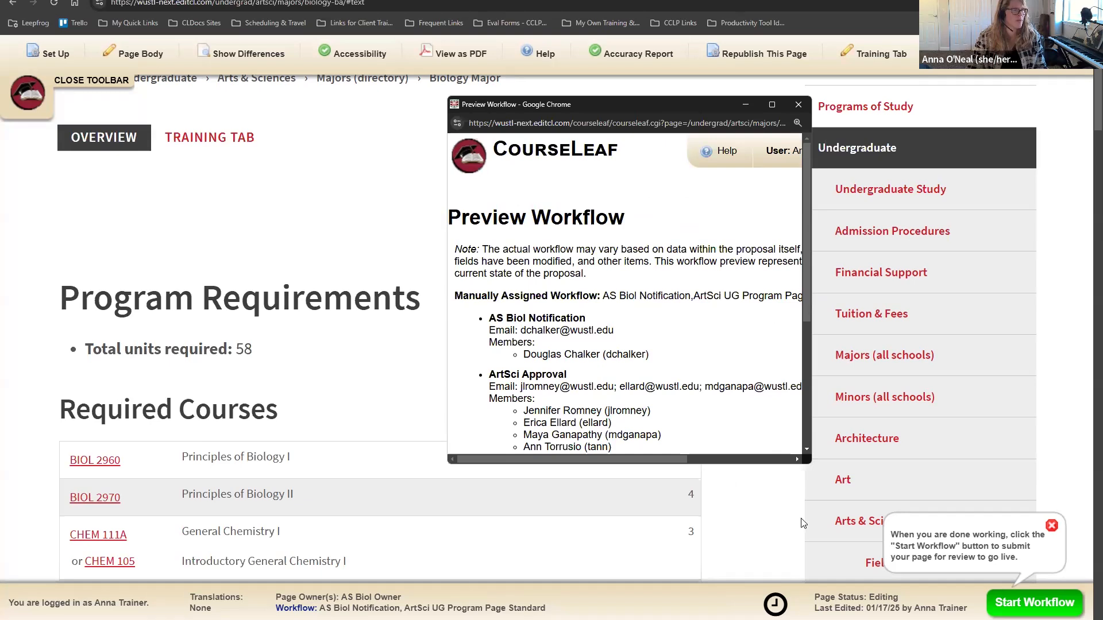
drag(803, 463, 803, 598)
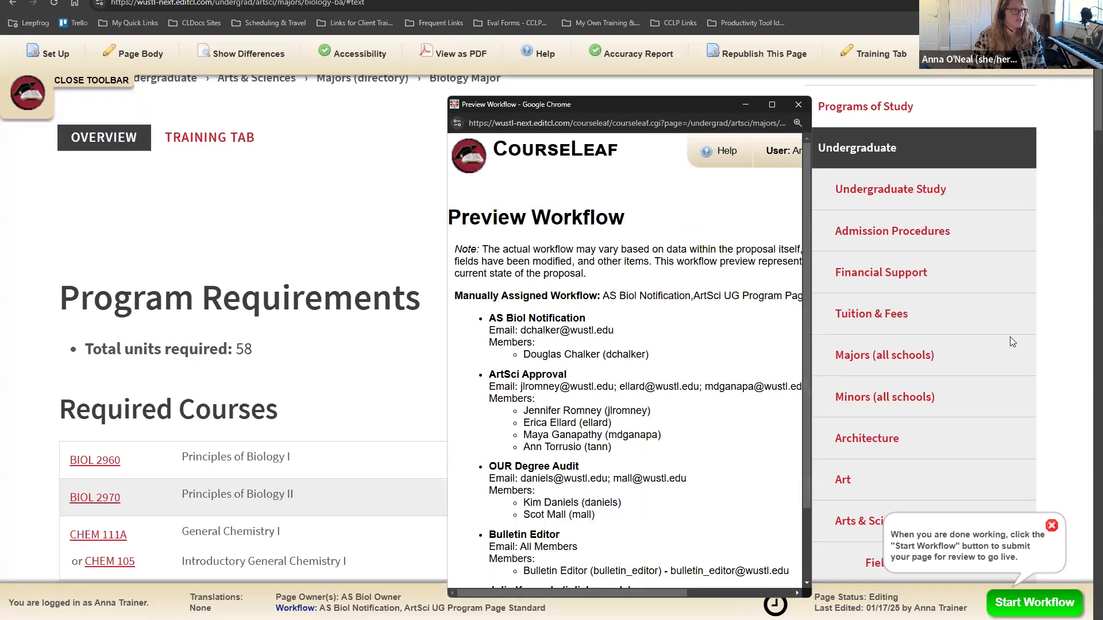
drag(811, 338, 1083, 337)
scroll(822, 405, down, 2)
scroll(832, 351, up, 1)
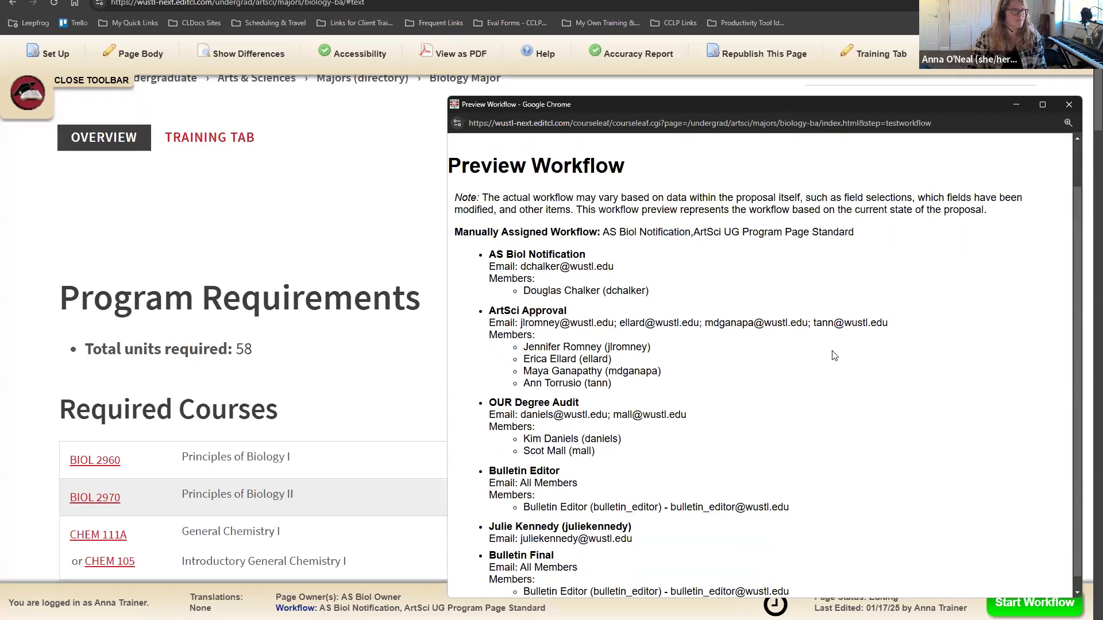
scroll(834, 356, up, 1)
click(1043, 105)
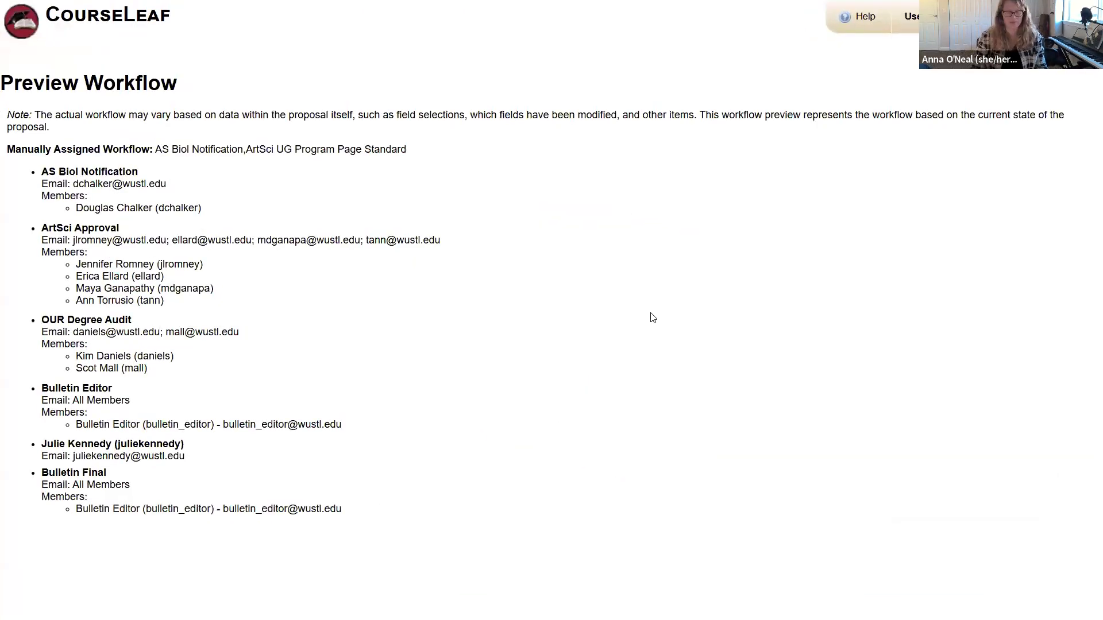
key(ctrl+plus)
key(ctrl+plus)
key(ctrl+plus)
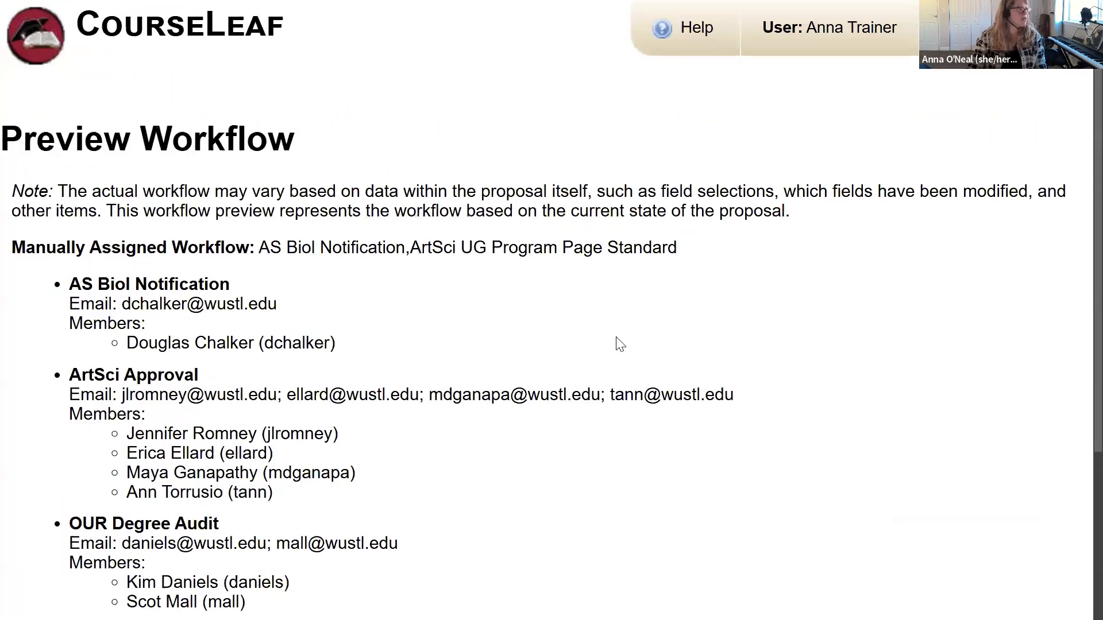
scroll(620, 343, down, 3)
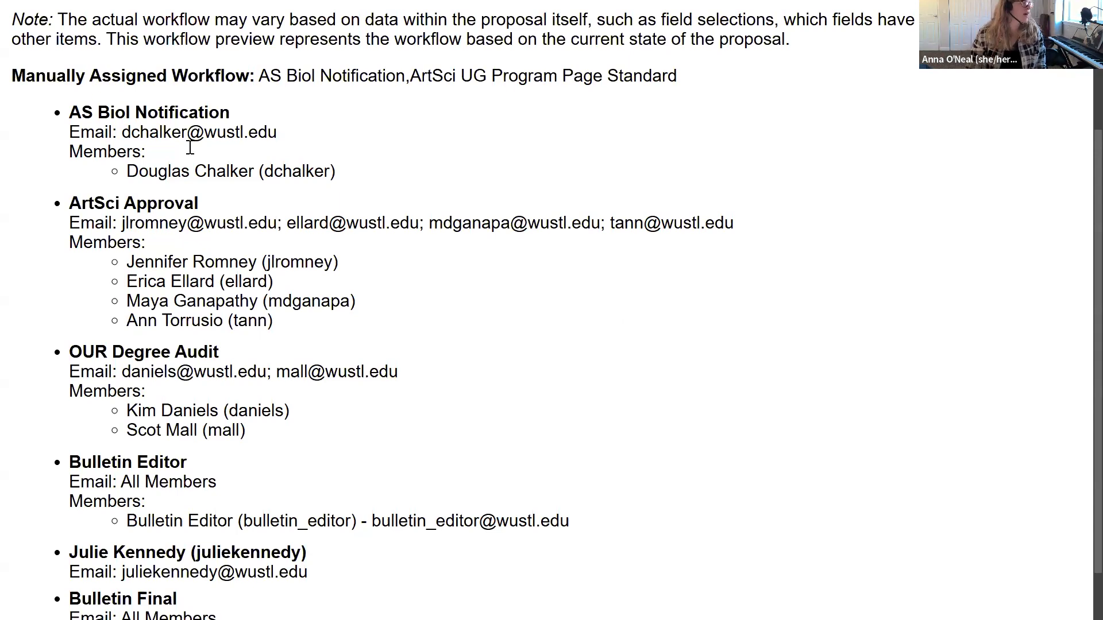
Step: Review the AS Biol Notification member and its email address, then close the preview and zoom out
drag(351, 181, 140, 177)
click(117, 172)
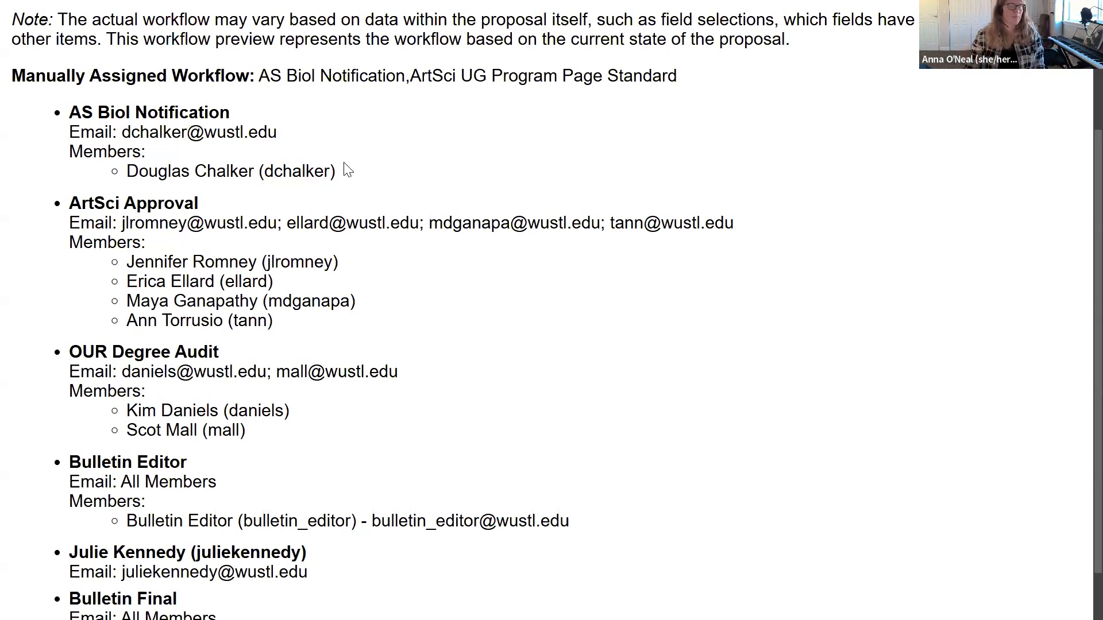
drag(123, 132, 298, 132)
click(97, 173)
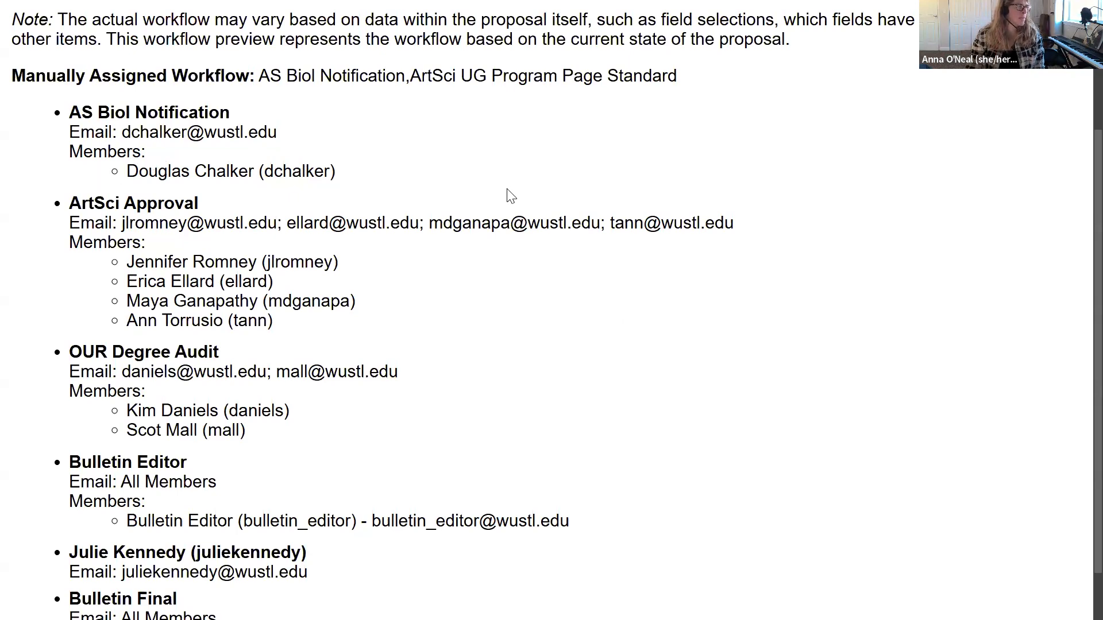
scroll(513, 200, down, 1)
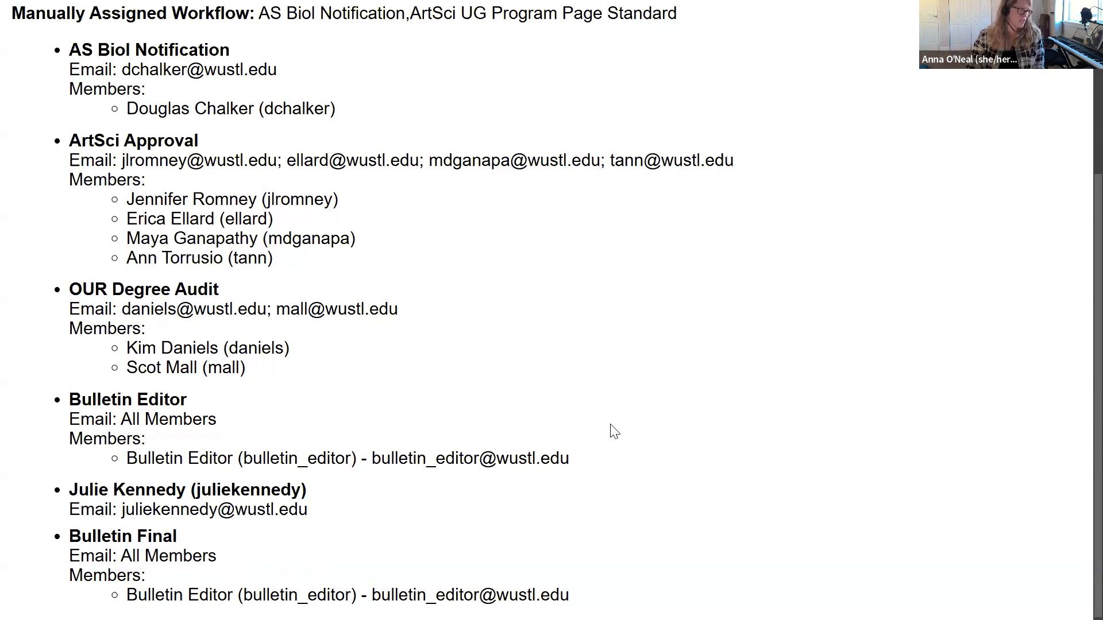
scroll(623, 437, up, 3)
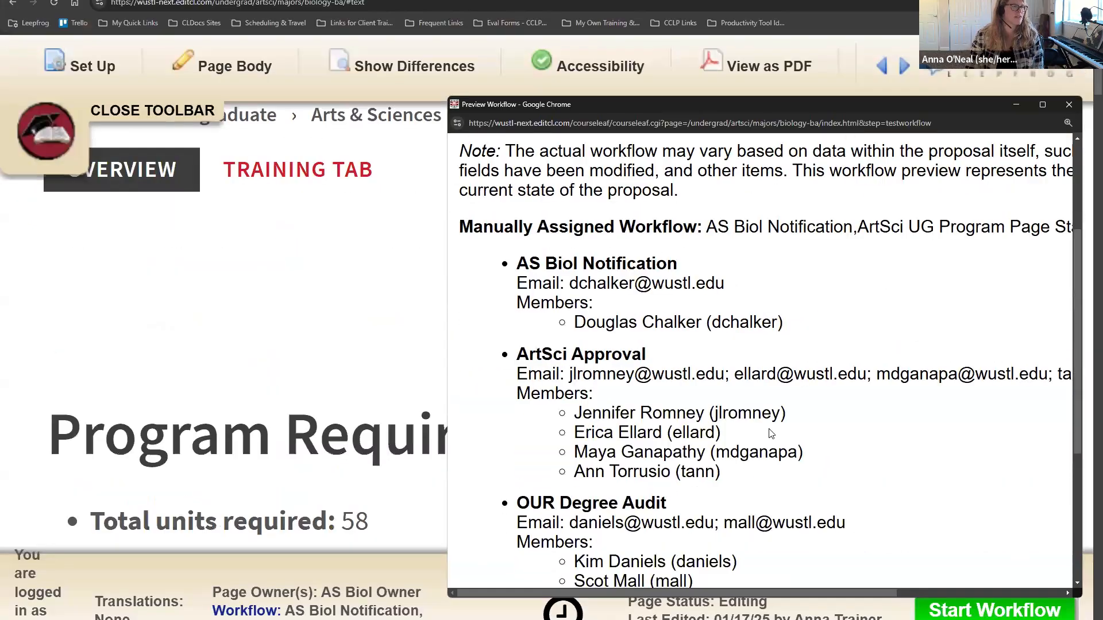
scroll(773, 428, down, 5)
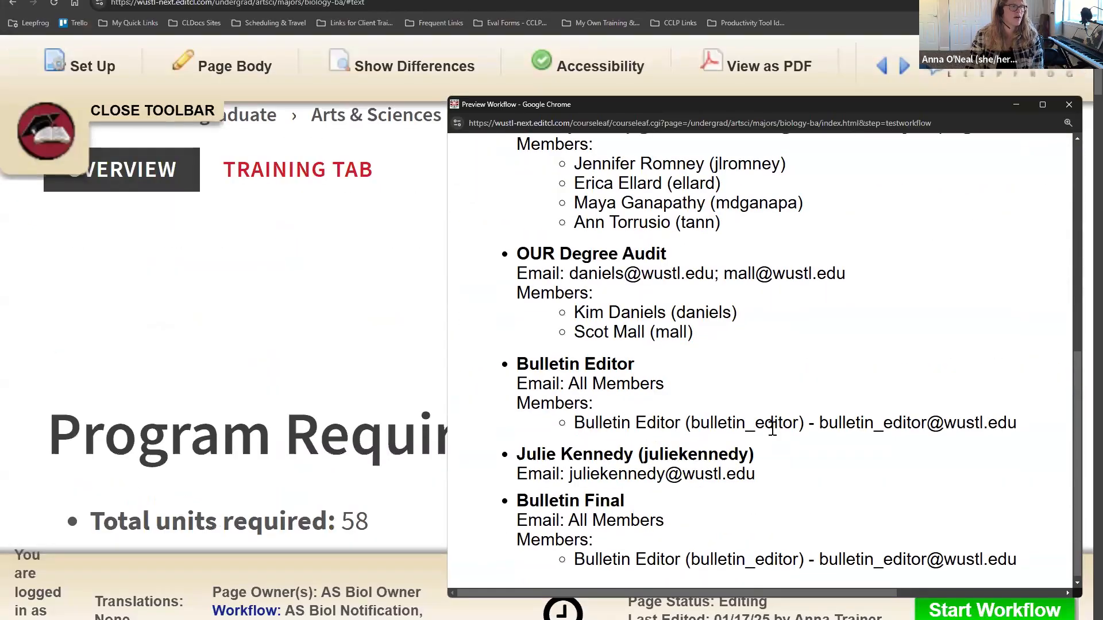
scroll(778, 421, up, 5)
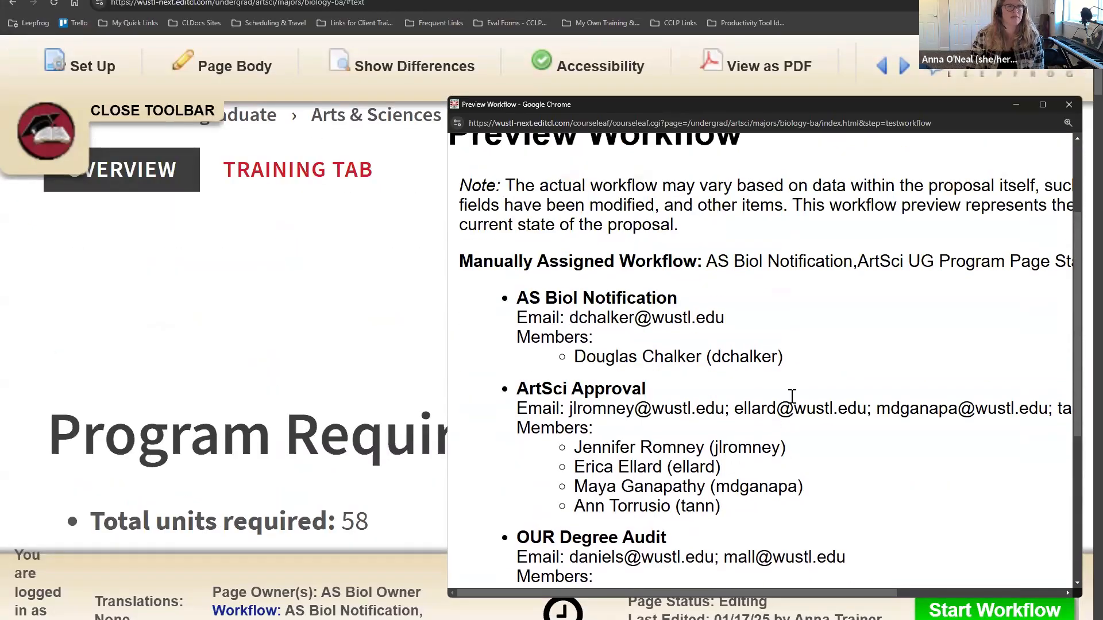
scroll(791, 397, up, 3)
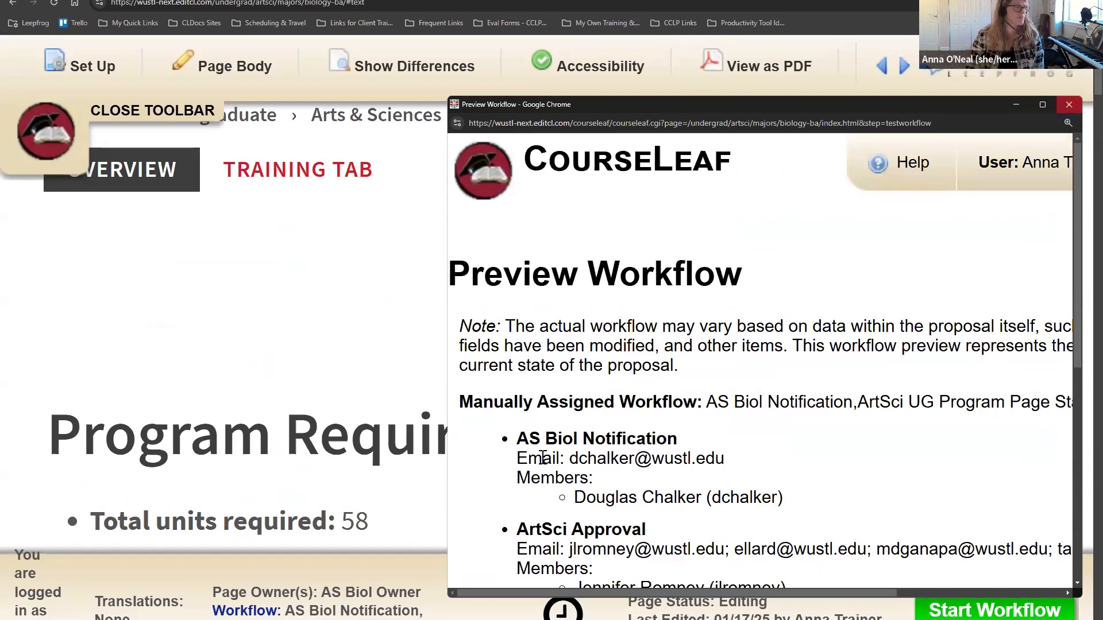
click(1069, 106)
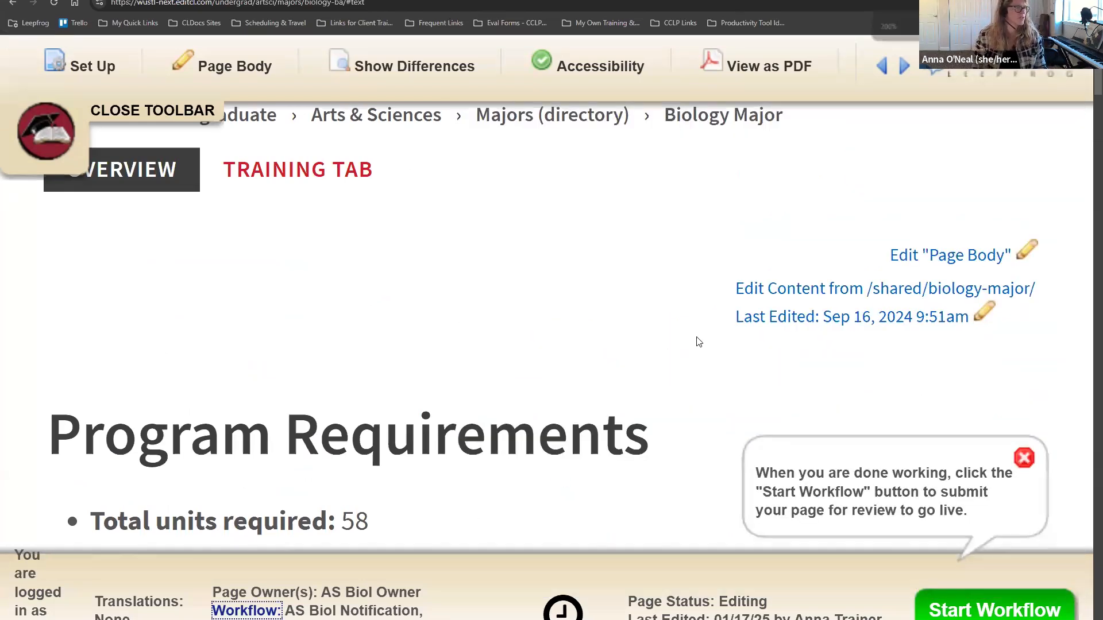
key(ctrl+minus)
key(ctrl+minus)
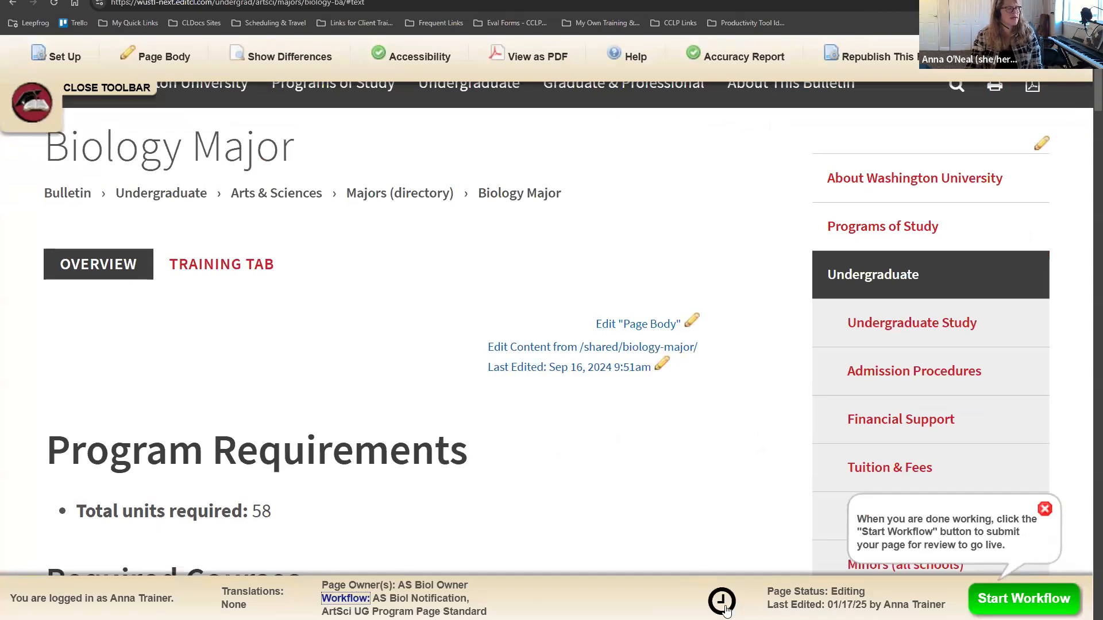
click(722, 602)
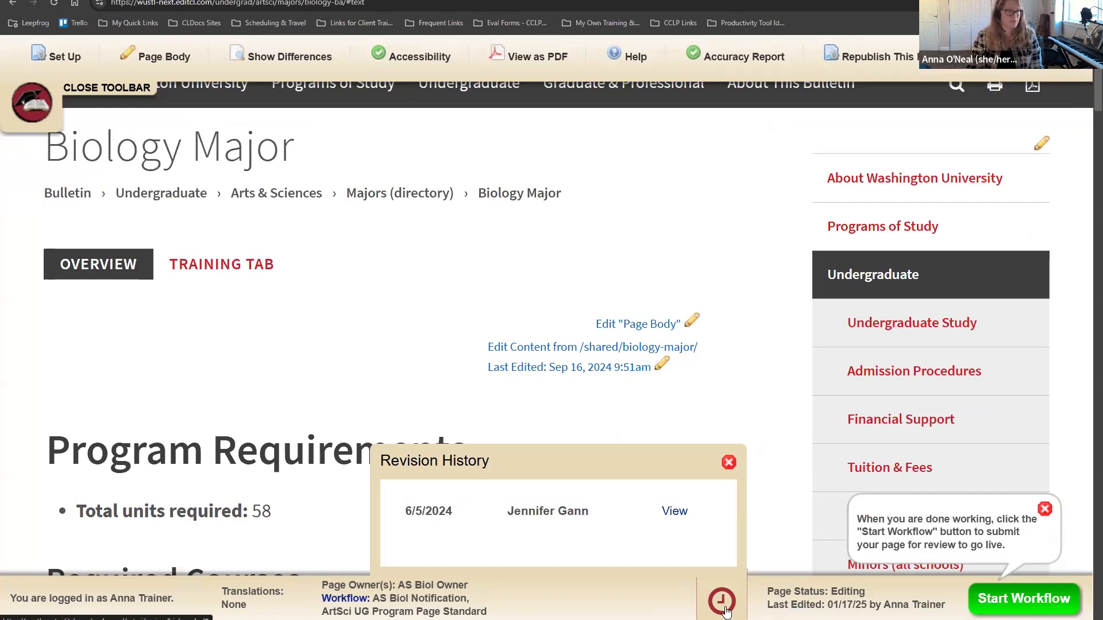
click(724, 609)
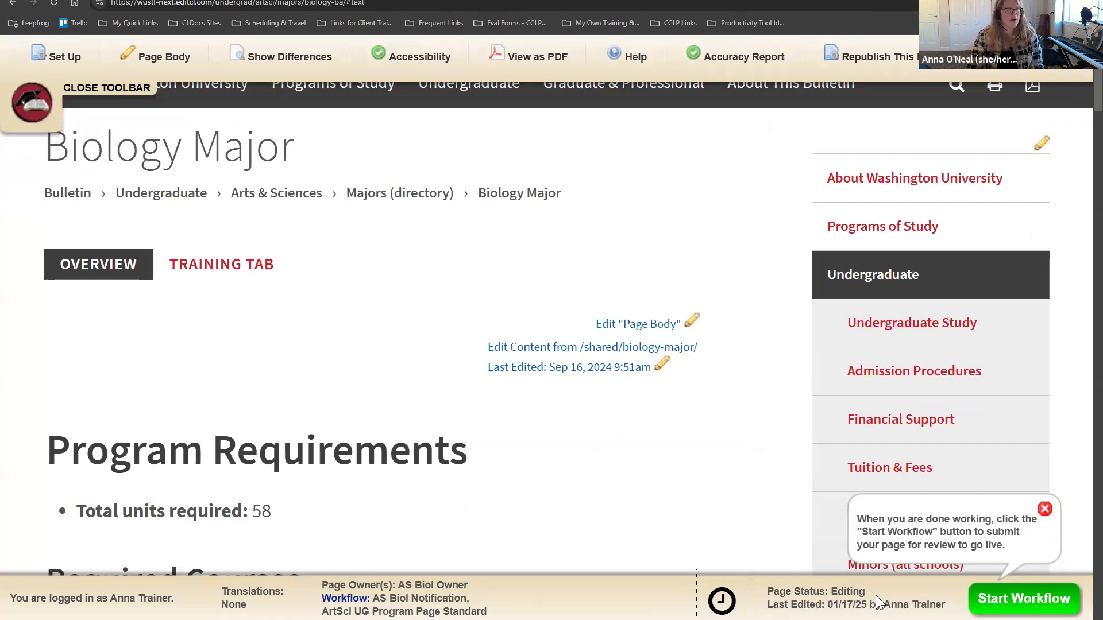
double_click(845, 592)
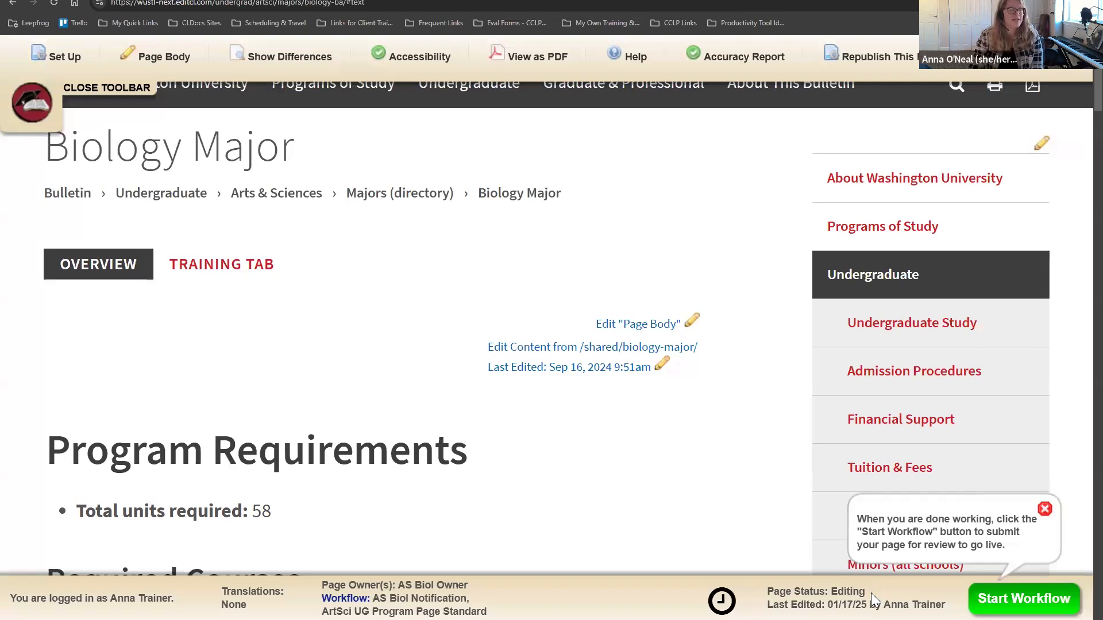
double_click(840, 597)
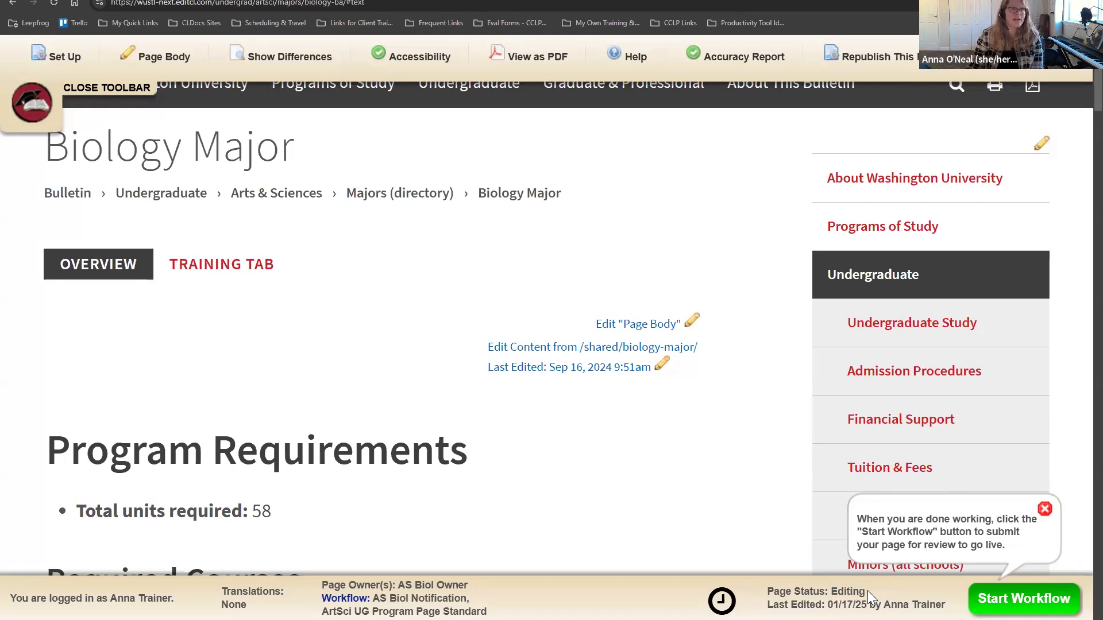
drag(868, 590, 833, 590)
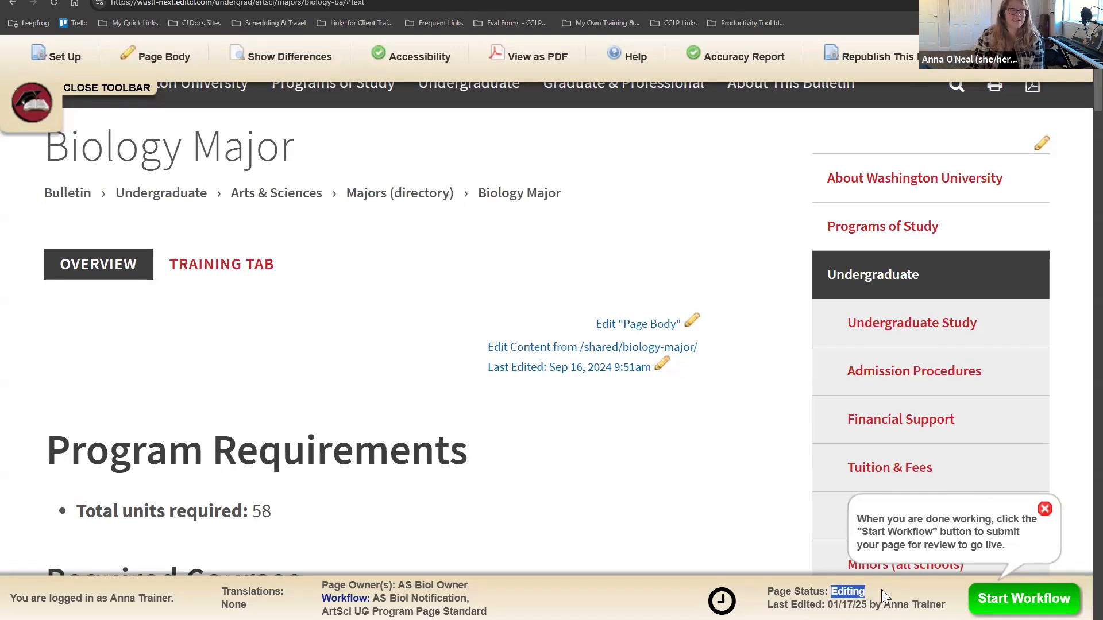
click(901, 588)
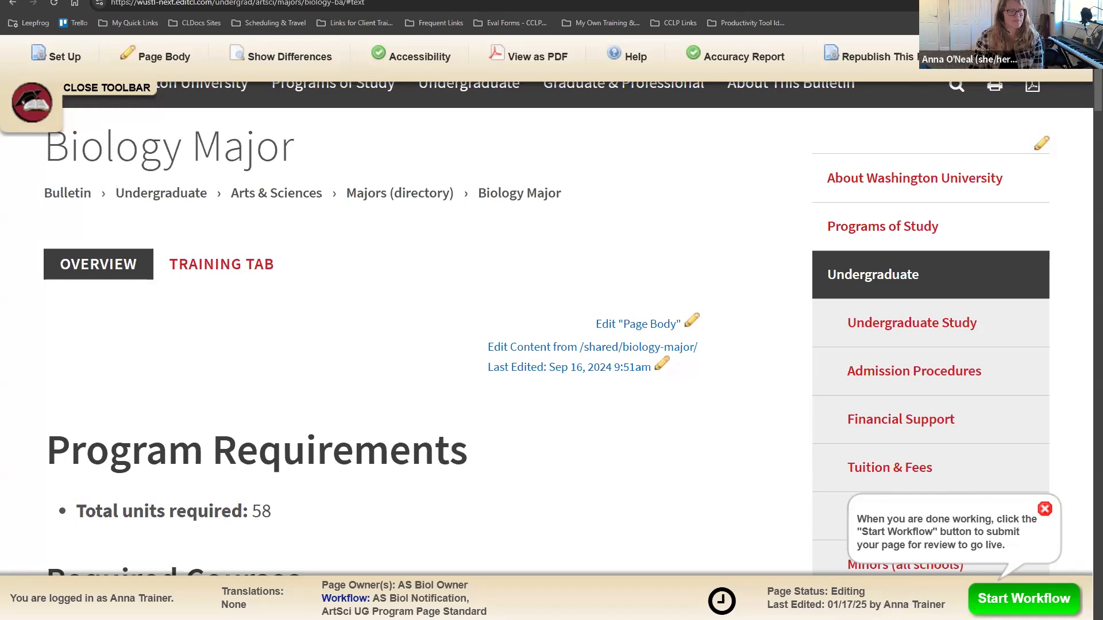
drag(768, 606, 951, 607)
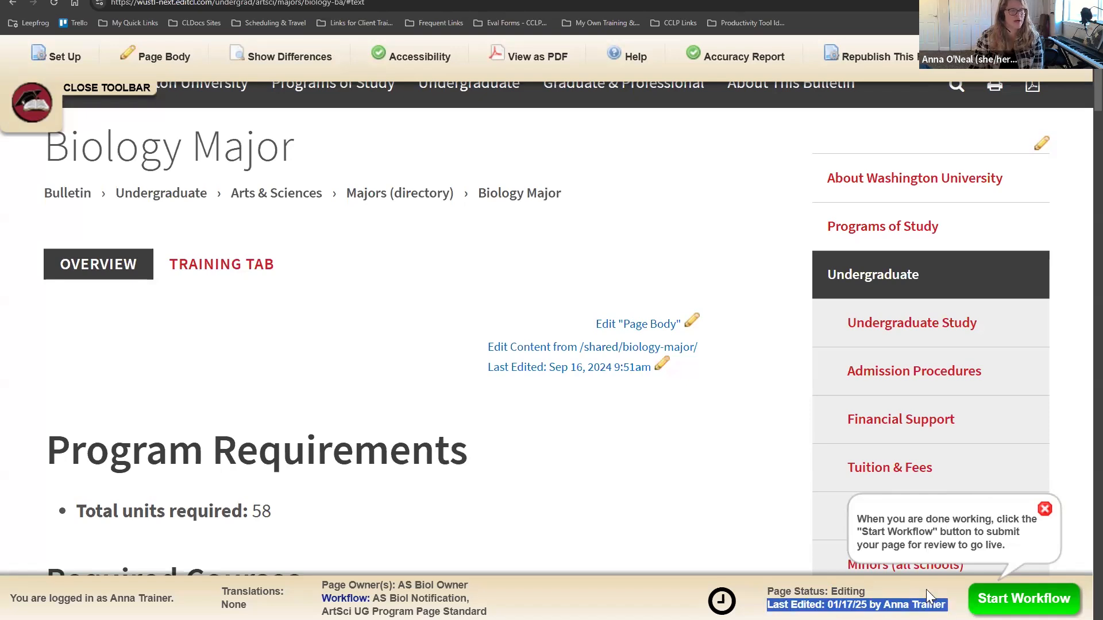
click(926, 589)
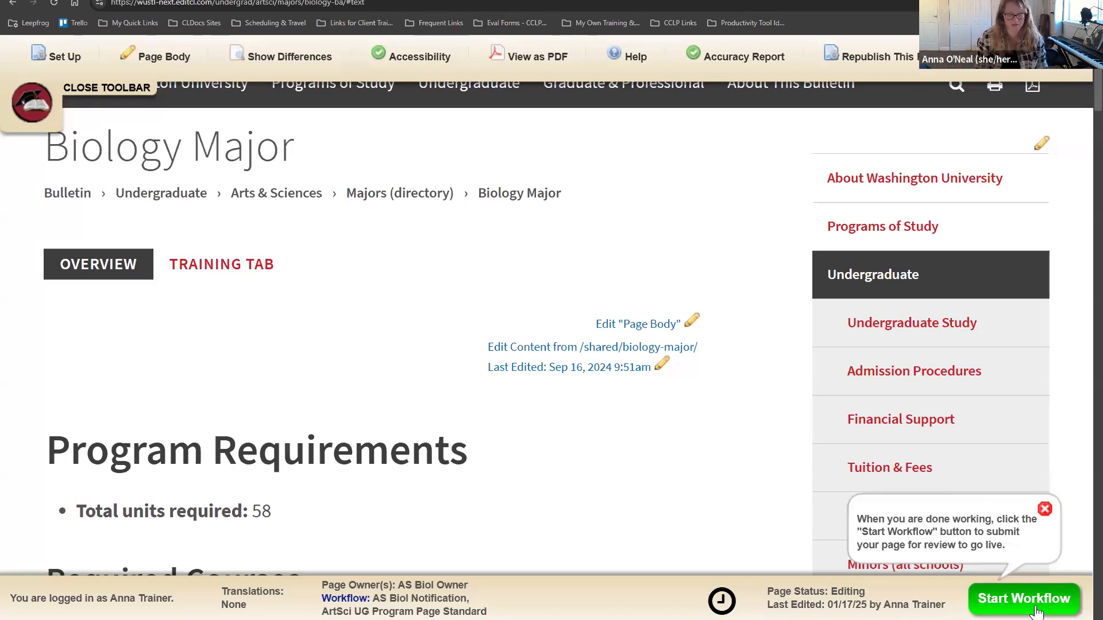
Step: Zoom out twice, toggle the editing toolbar off and on, and switch to the TRAINING TAB
key(ctrl+minus)
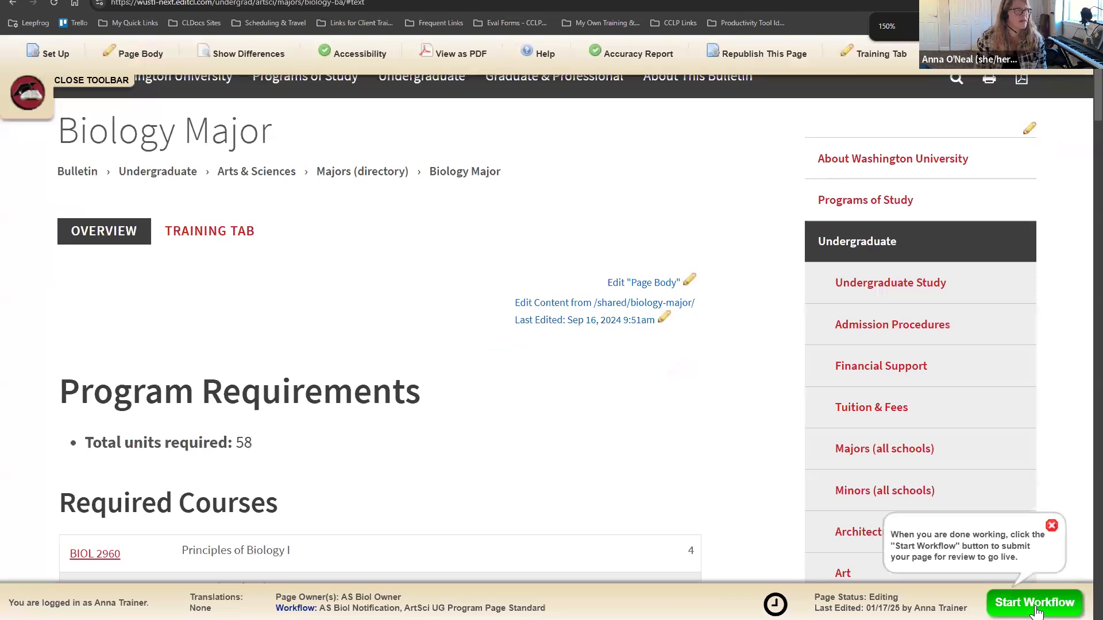
key(ctrl+minus)
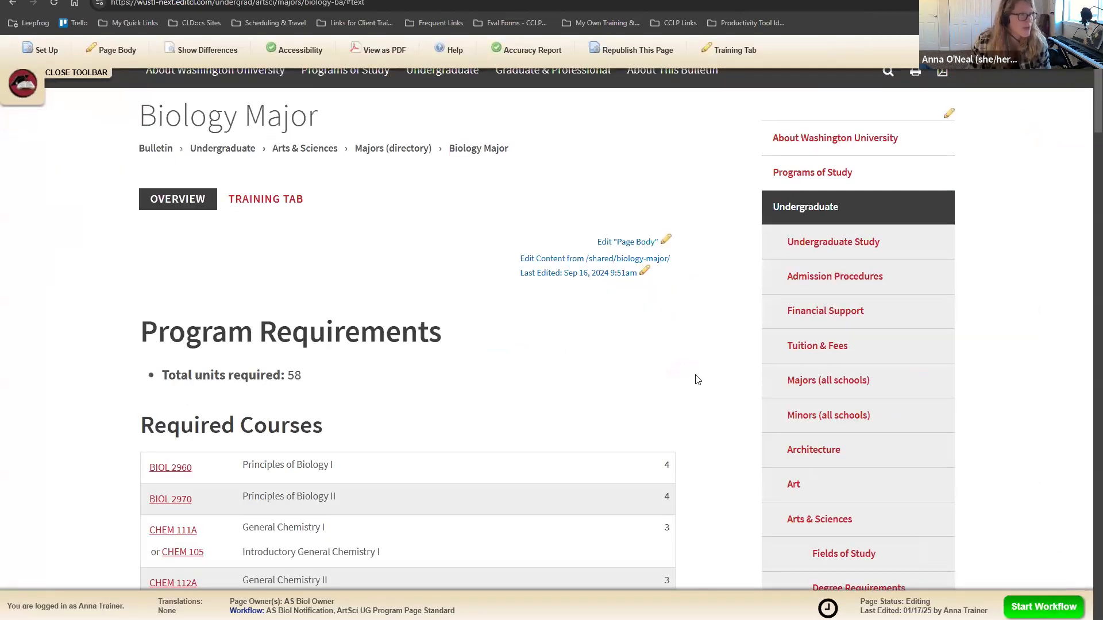
scroll(697, 379, up, 2)
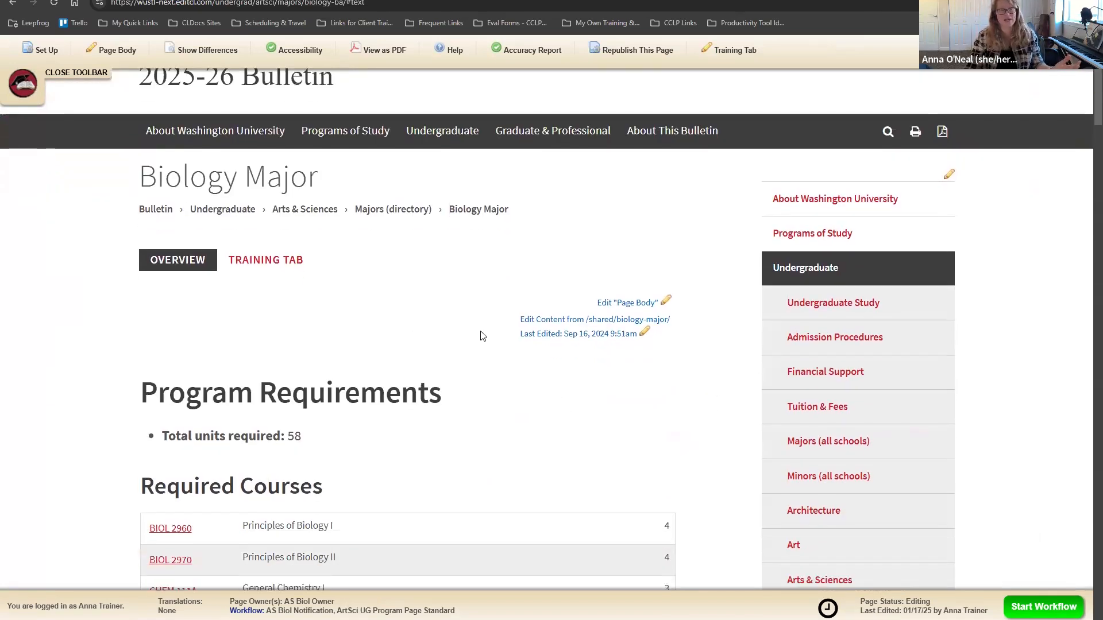
click(32, 68)
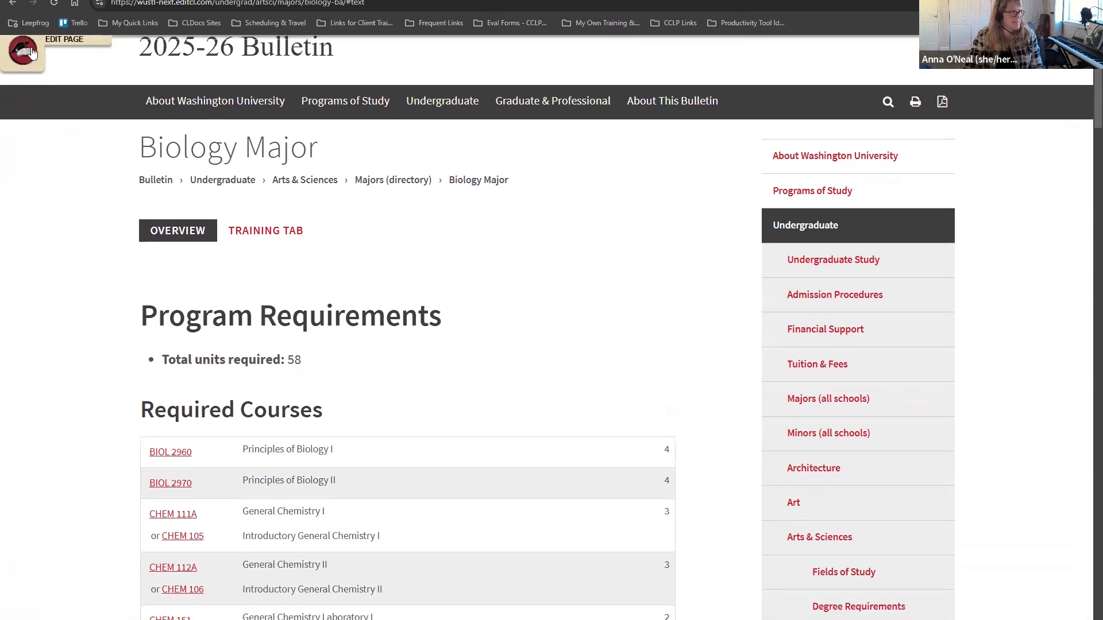
click(32, 53)
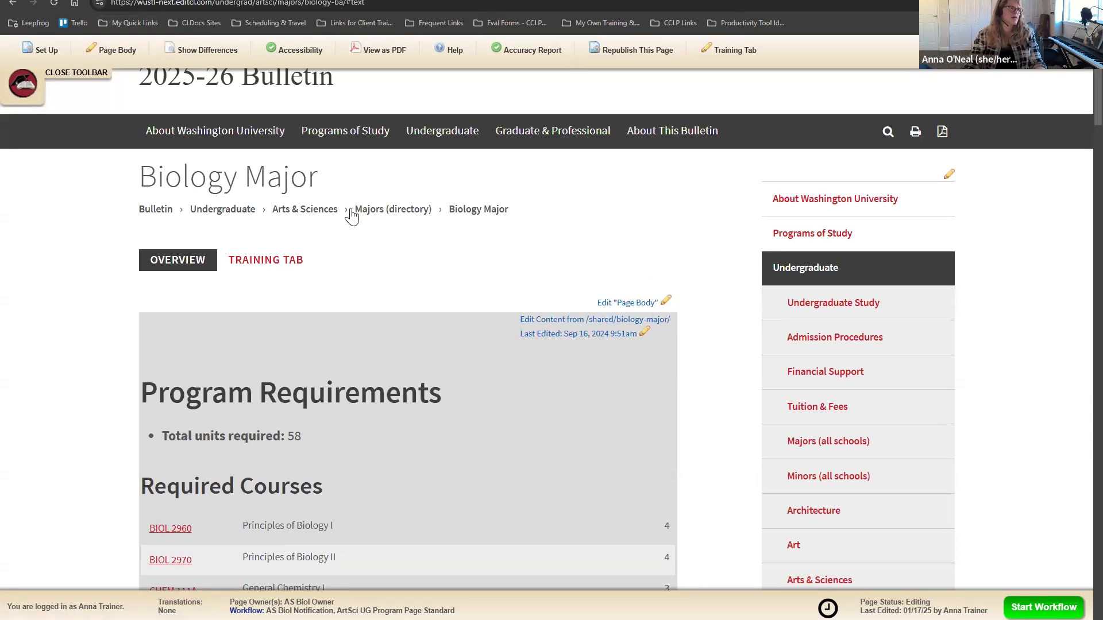
click(269, 262)
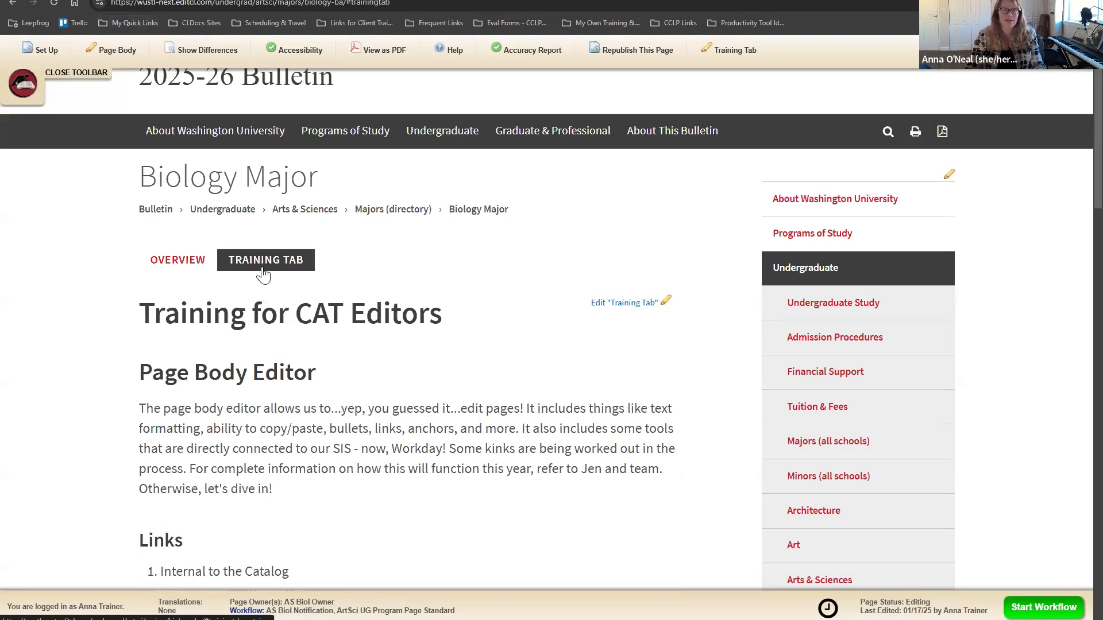
Step: Open the Training Tab content in the editor, save it, and close back to the page
click(165, 263)
click(287, 263)
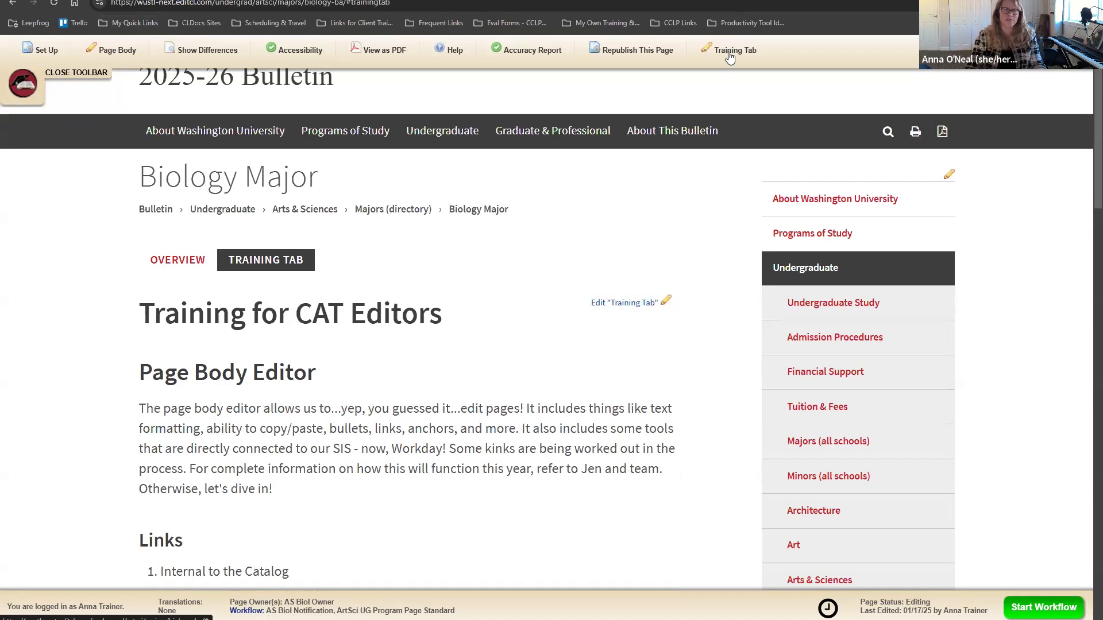
click(628, 304)
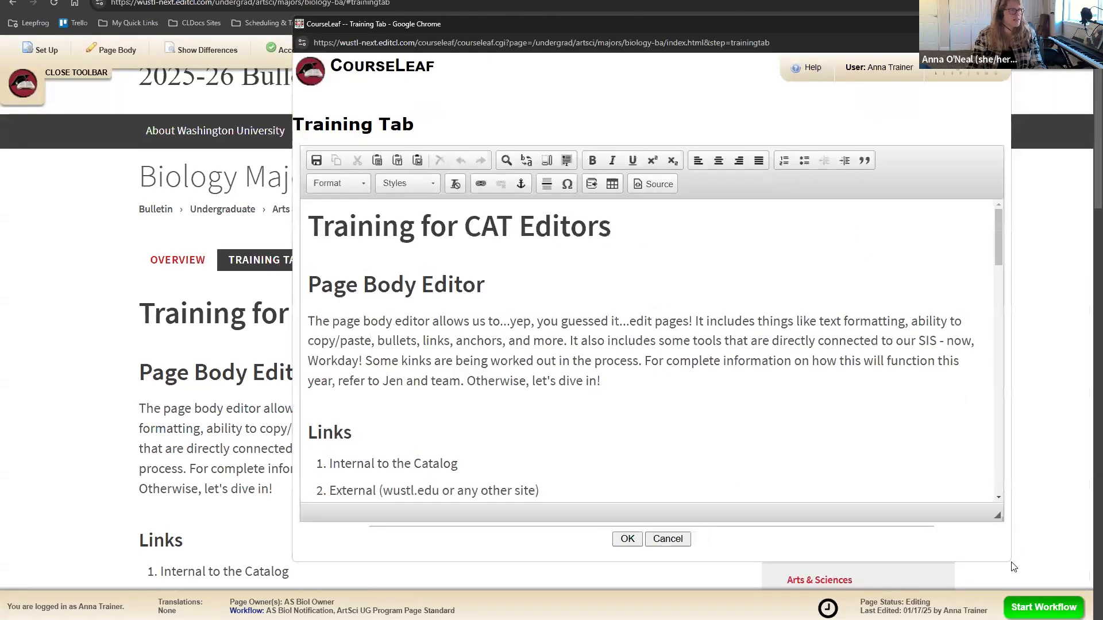
drag(1017, 555, 1079, 618)
scroll(677, 328, down, 5)
scroll(677, 332, up, 6)
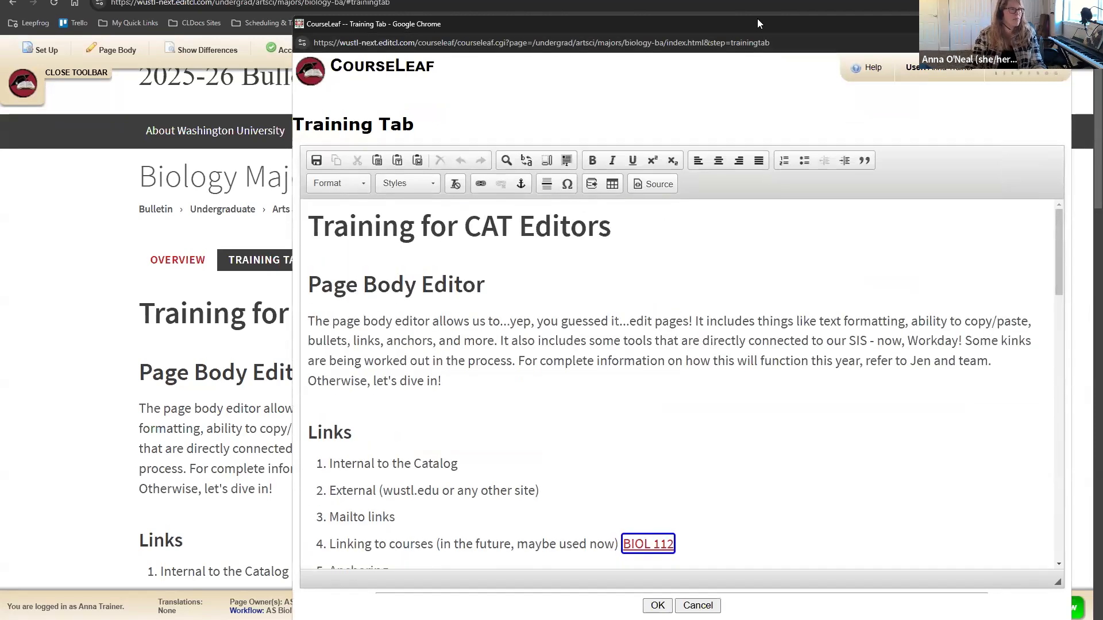
drag(754, 24, 738, 0)
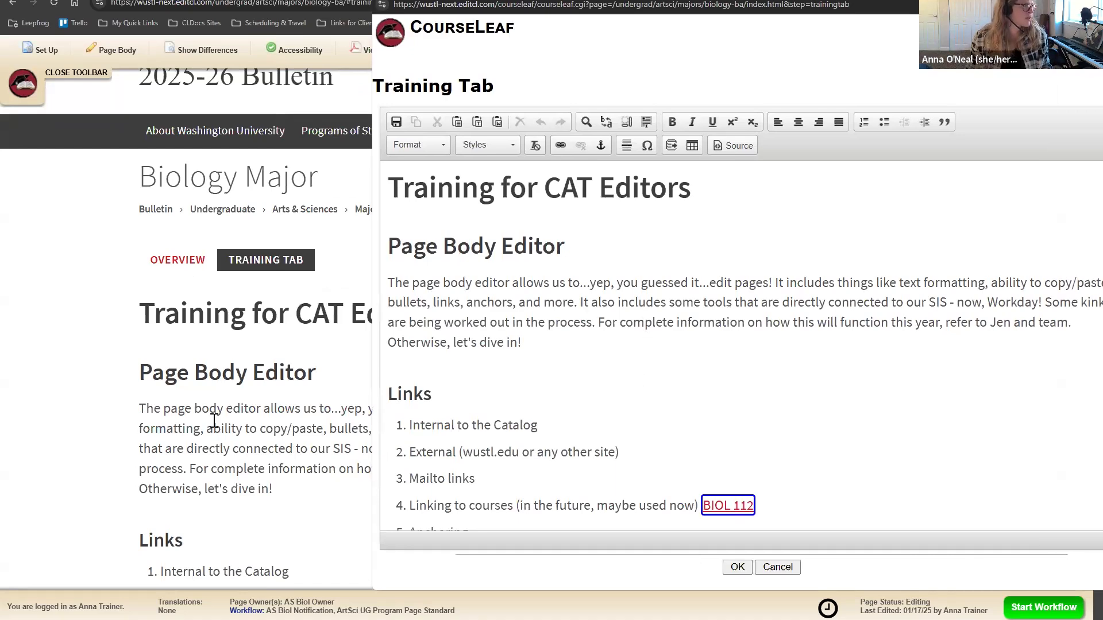
click(394, 123)
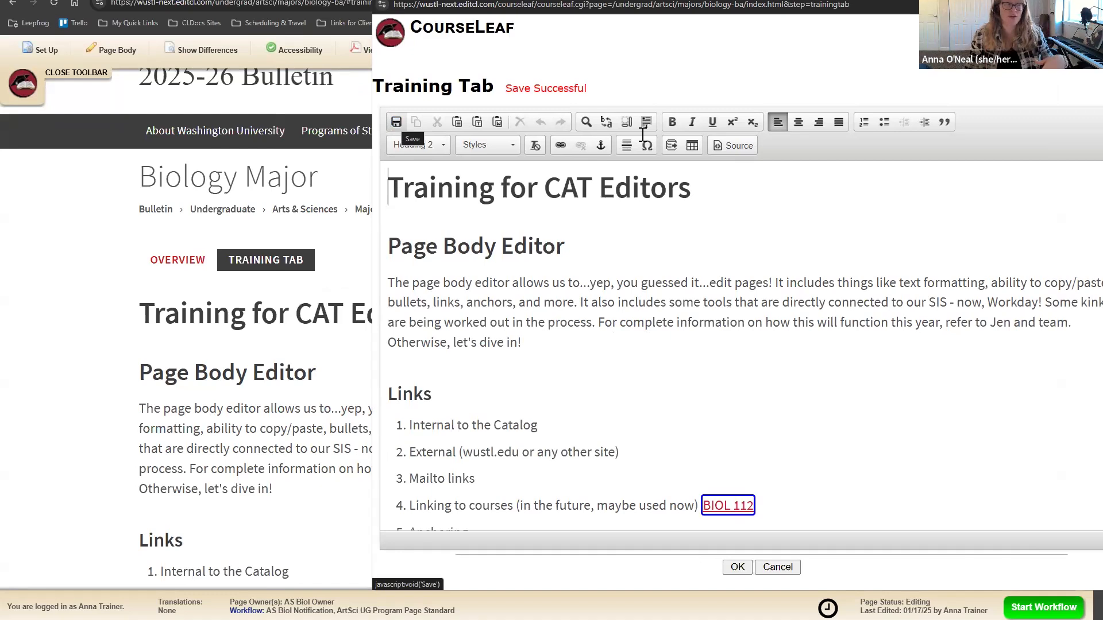
click(737, 568)
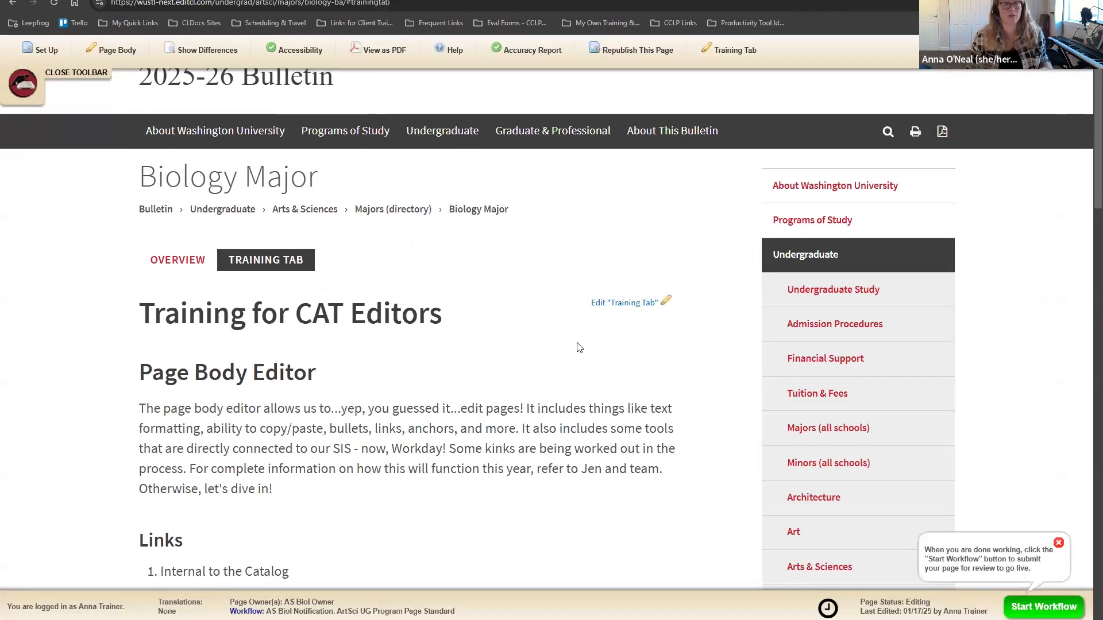
Step: Reopen the Training Tab editor, enlarge it, and place the cursor after 'dive in!'
click(617, 304)
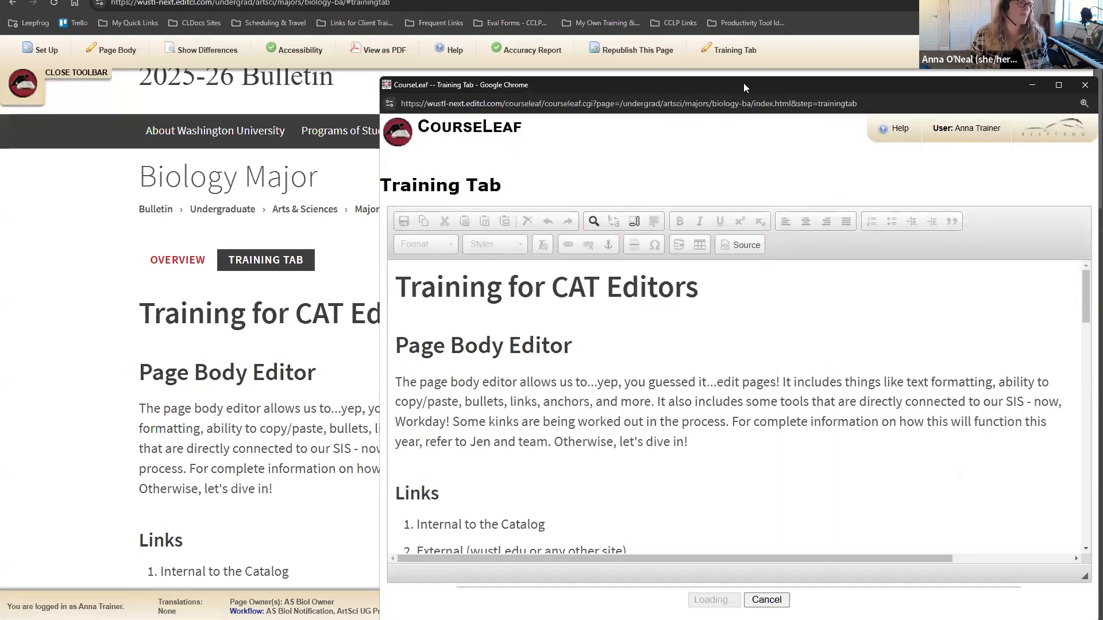
drag(743, 83, 717, 17)
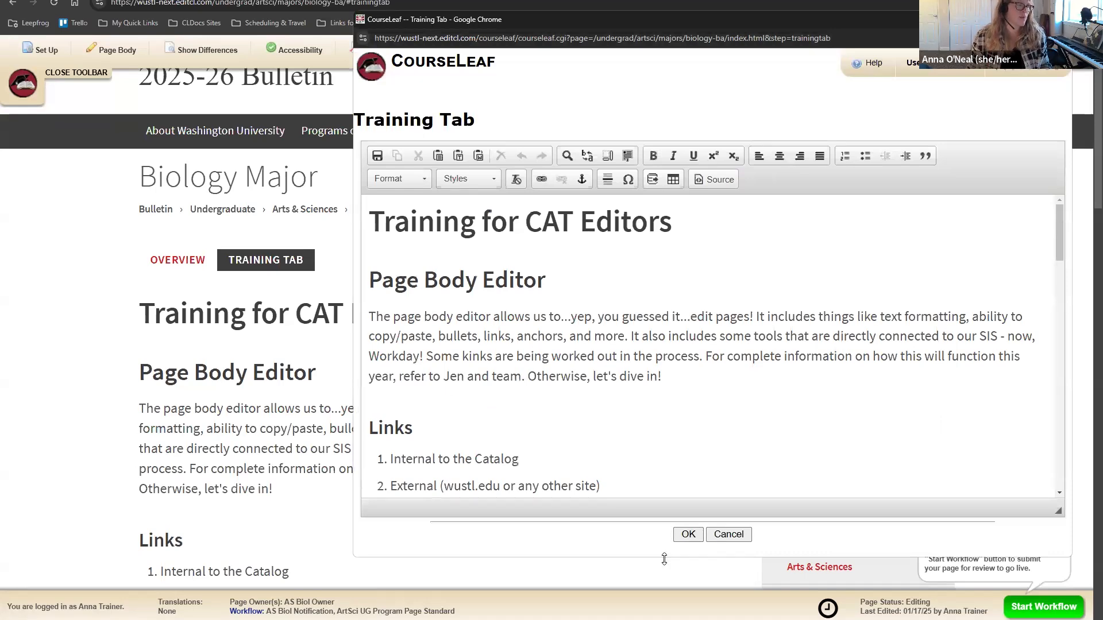
drag(664, 559, 670, 618)
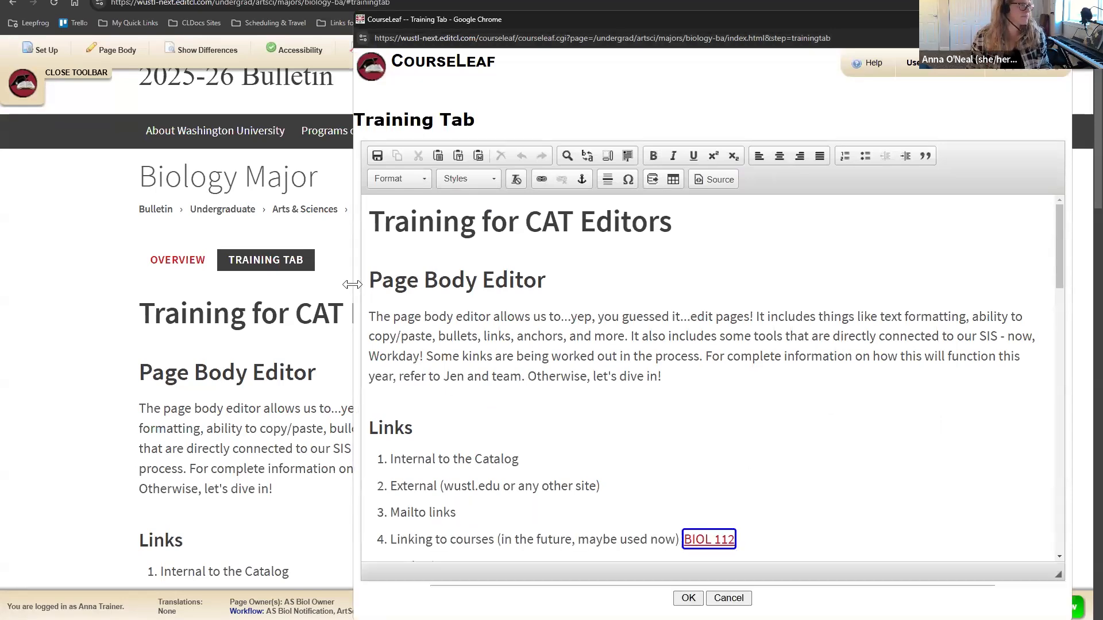
drag(353, 284, 13, 265)
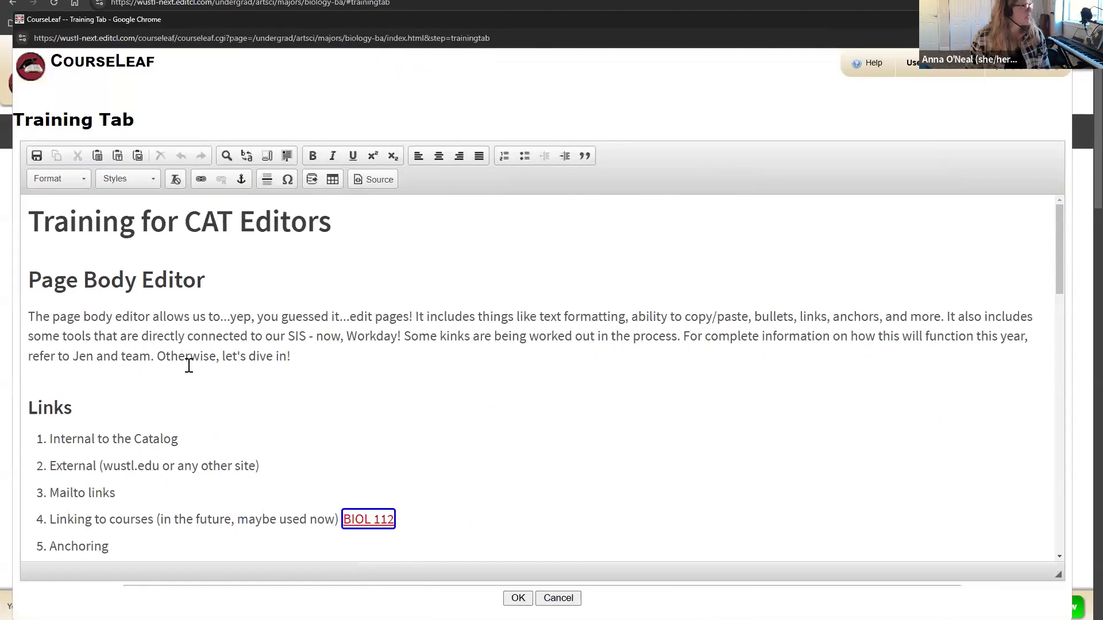
triple_click(314, 364)
click(315, 355)
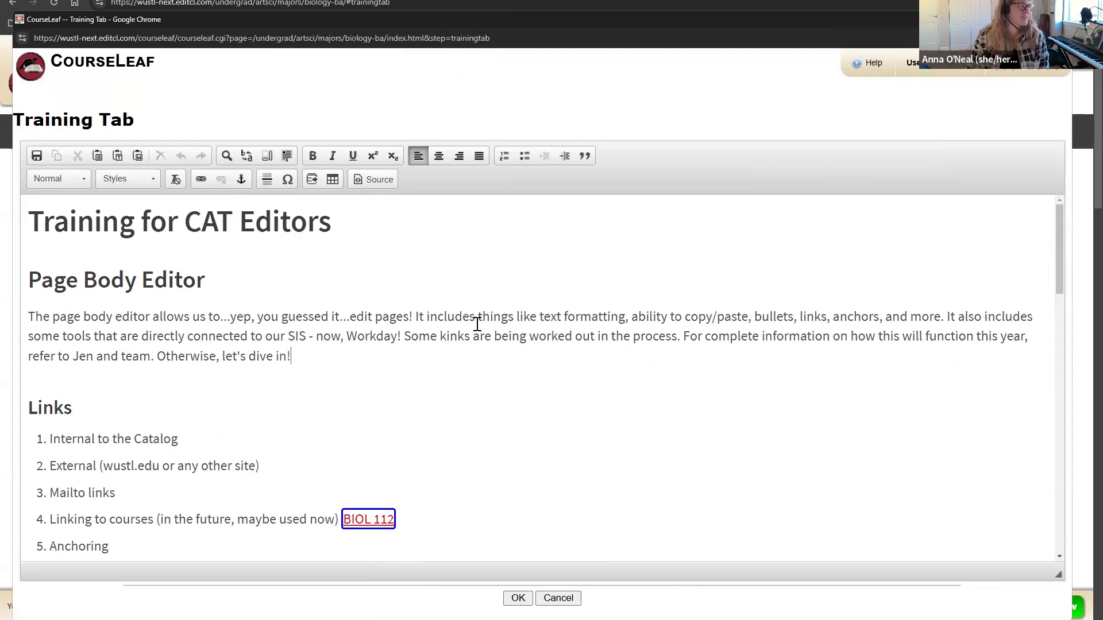
scroll(474, 325, down, 1)
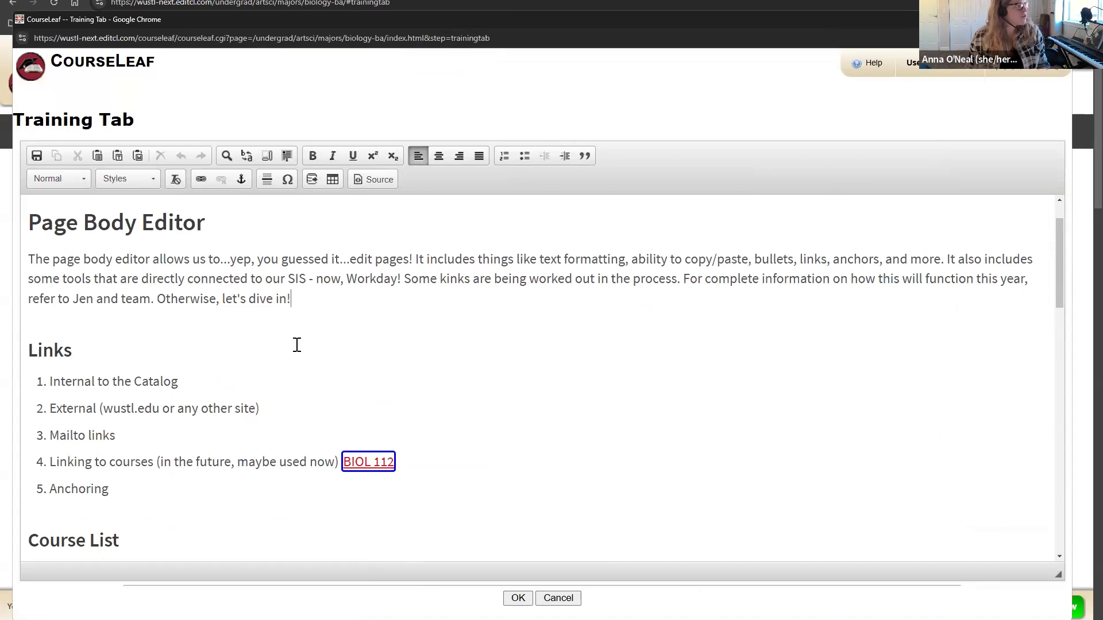
scroll(297, 343, up, 1)
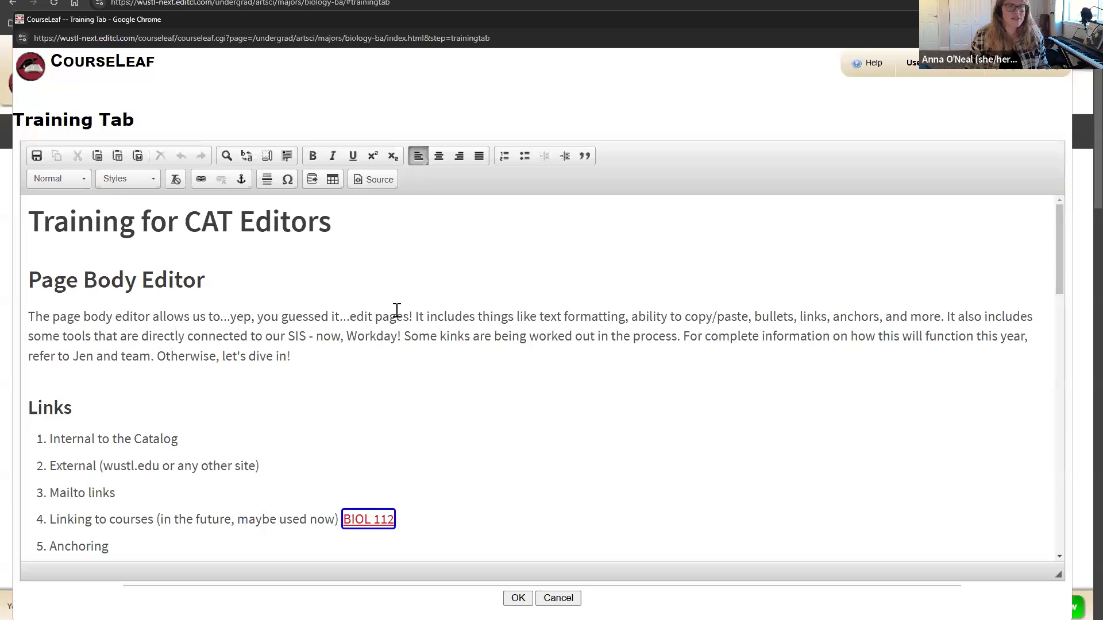
Step: Select the Training for CAT Editors title and look through the paragraph format list
click(119, 273)
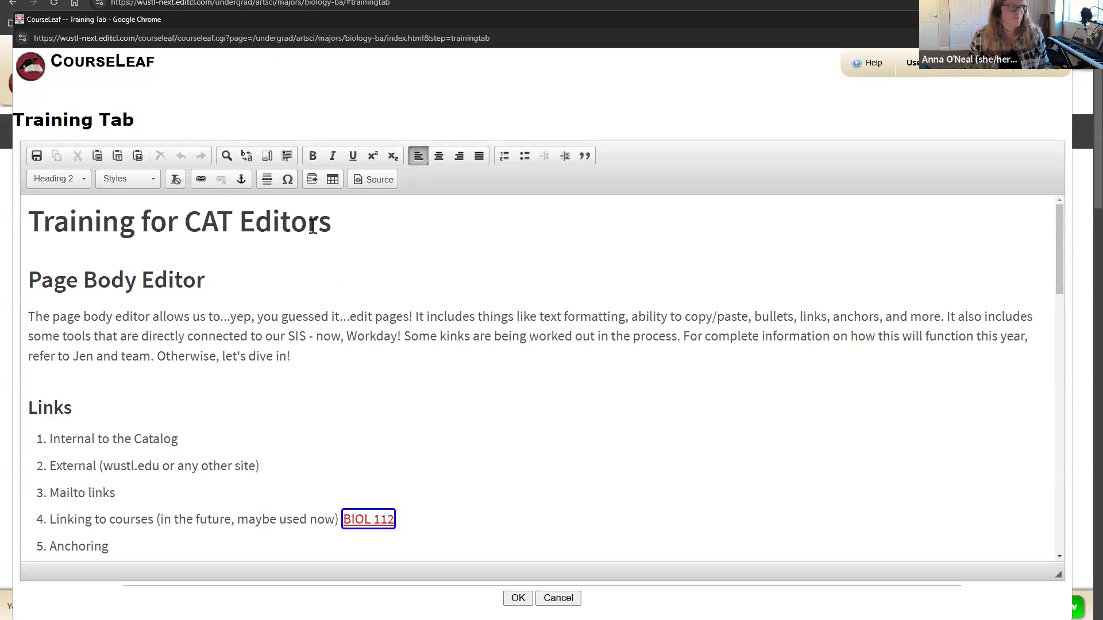
drag(362, 226, 23, 227)
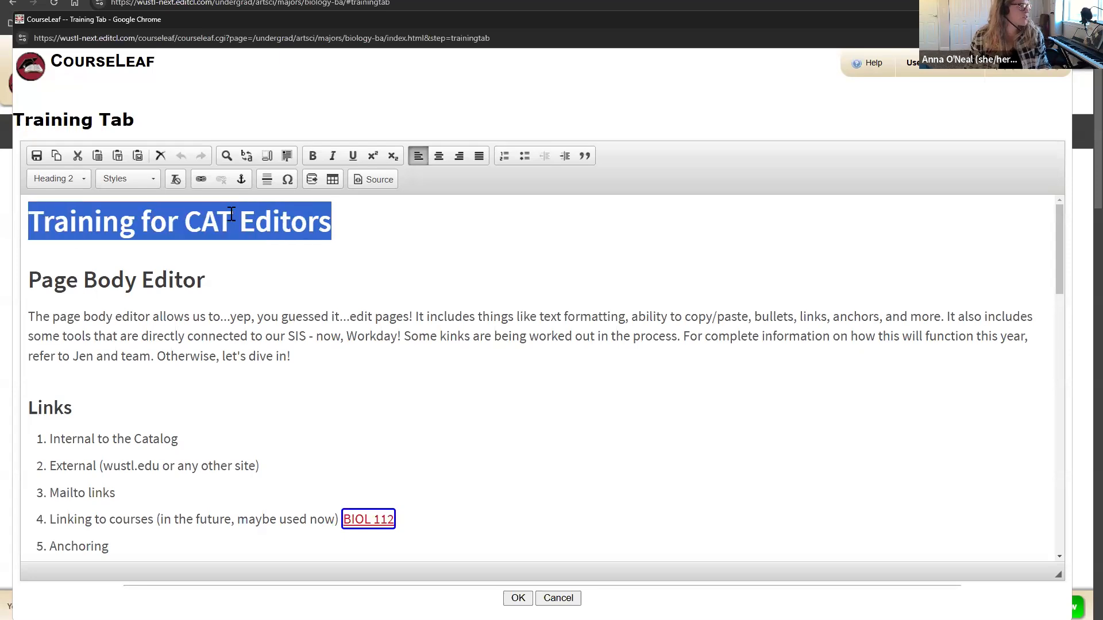
click(60, 180)
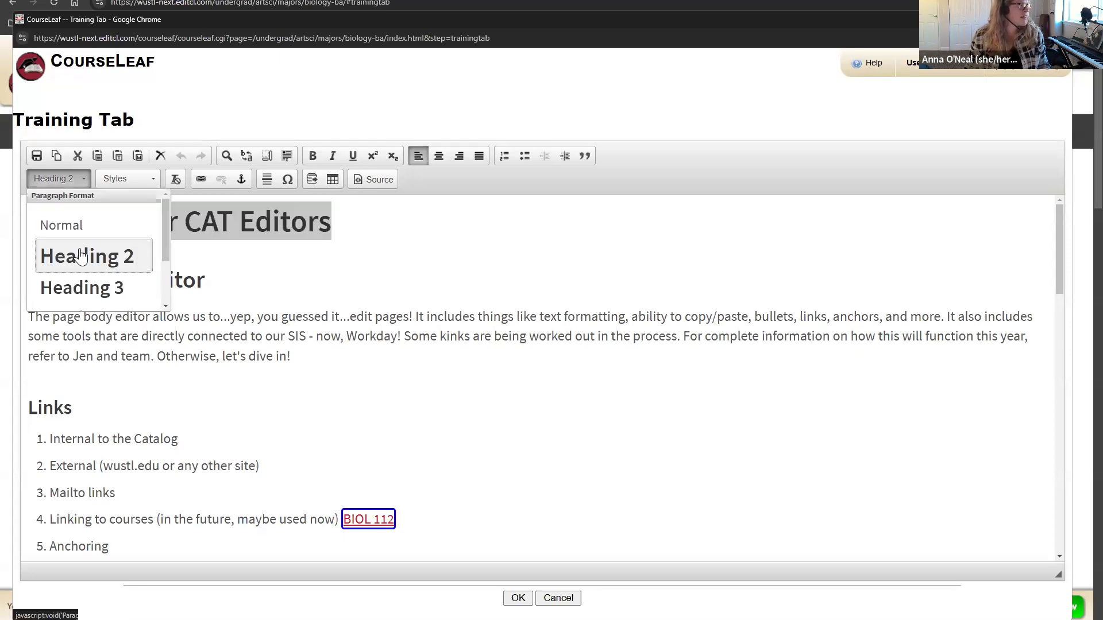
click(78, 254)
click(58, 180)
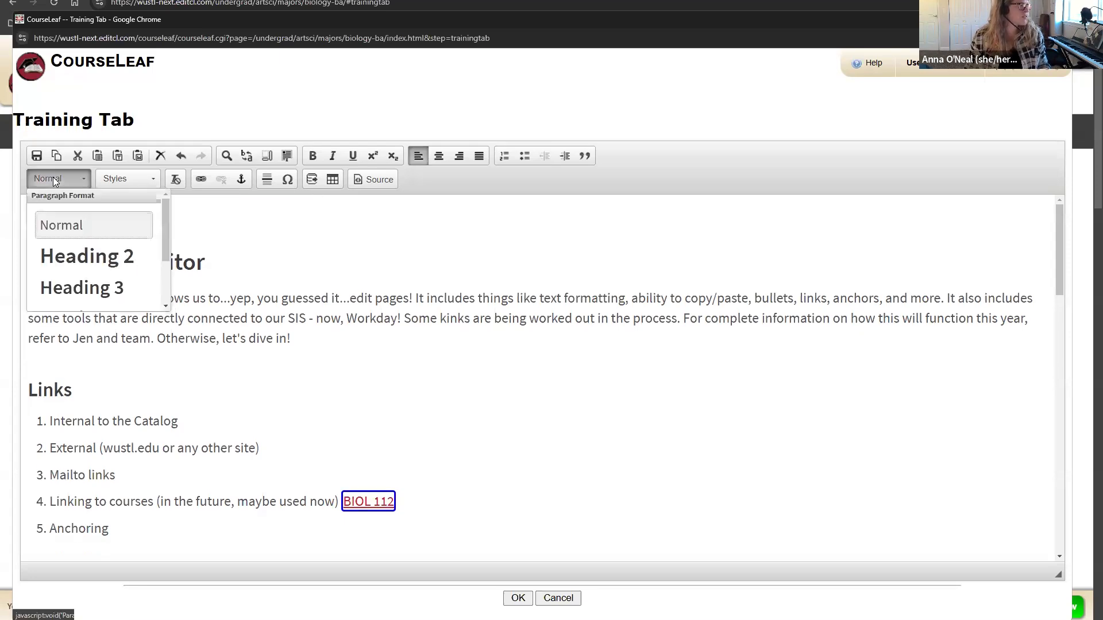
click(65, 252)
Step: Change the Page Body Editor heading to a bold Normal paragraph
click(236, 273)
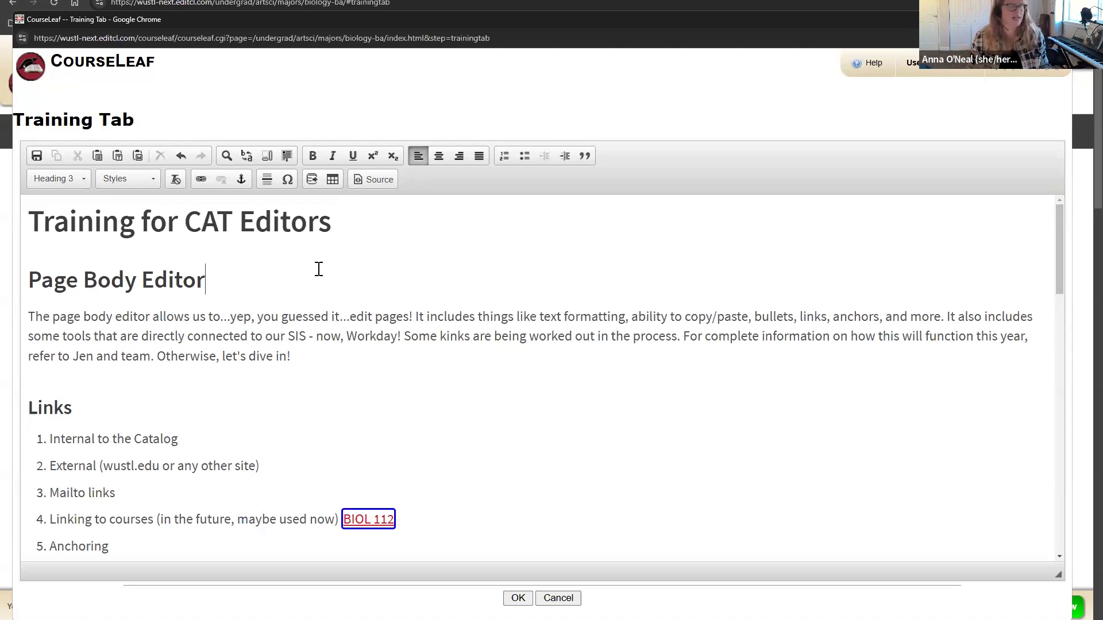
shift+click(23, 279)
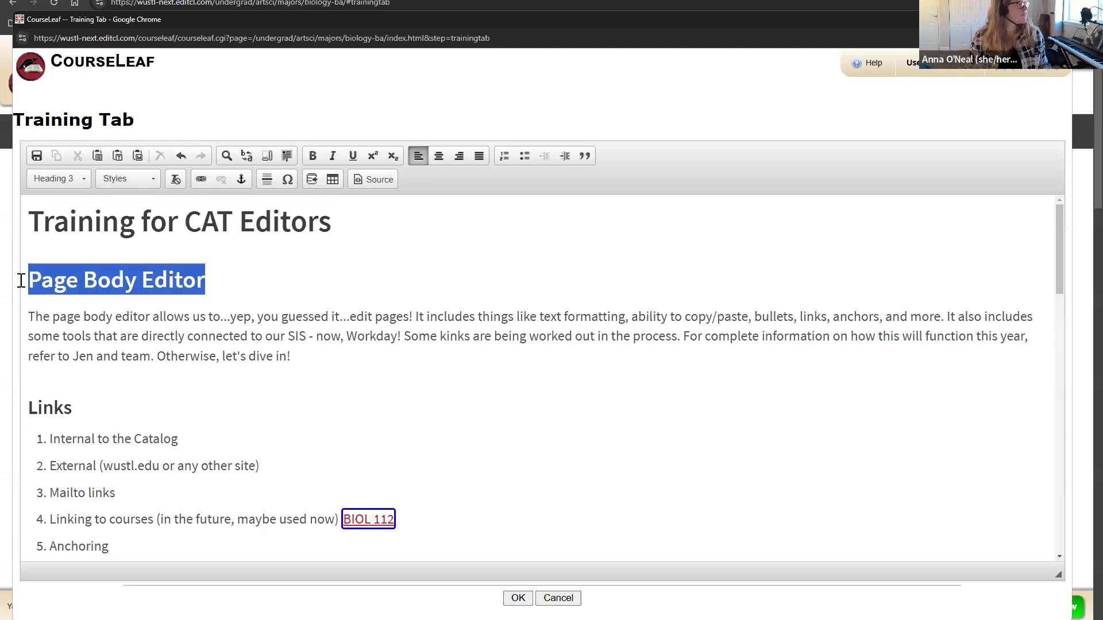
click(114, 268)
drag(201, 286, 26, 285)
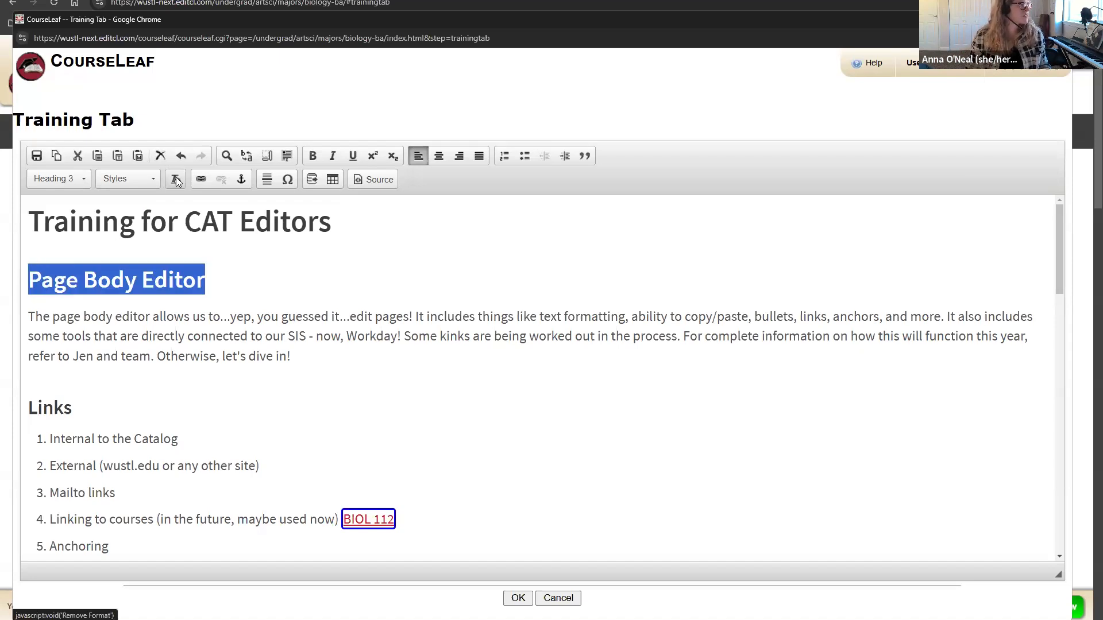
click(58, 179)
click(62, 224)
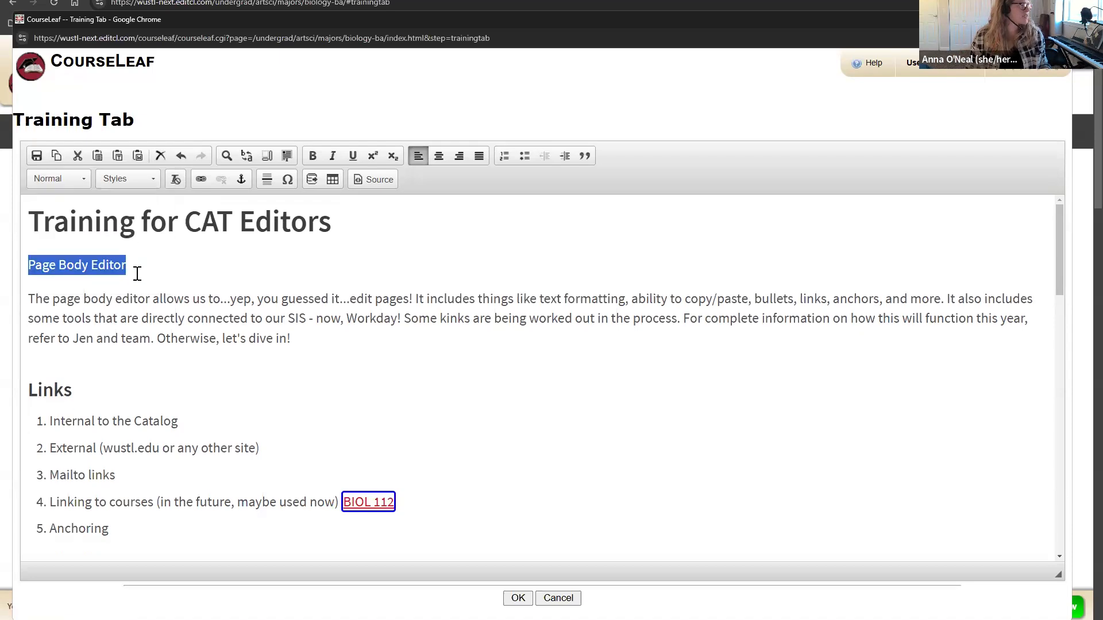
key(ctrl+b)
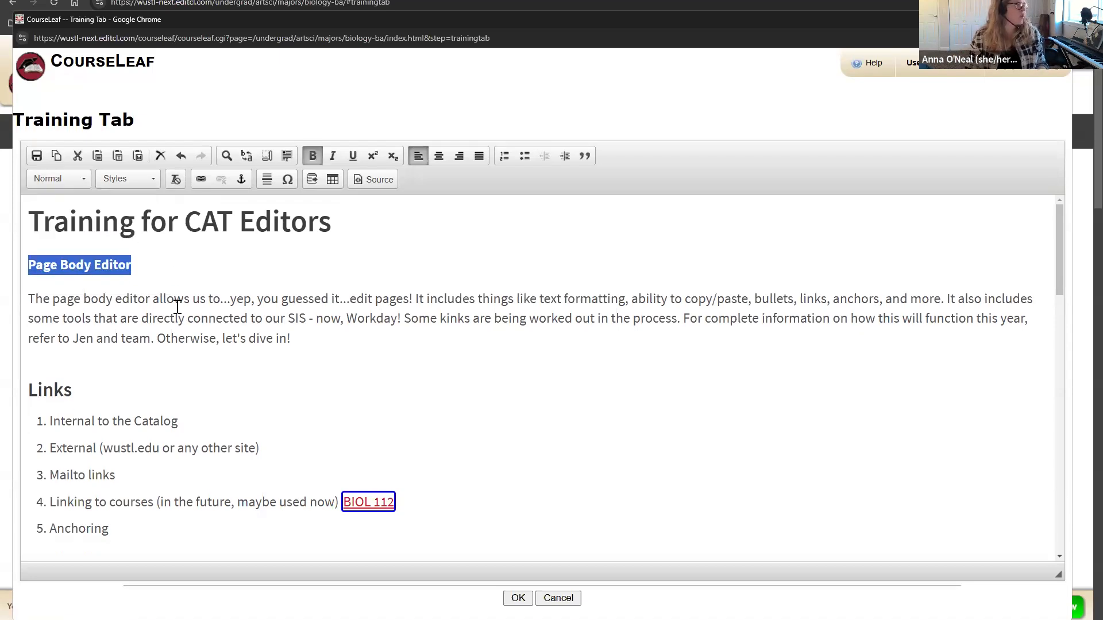
click(357, 349)
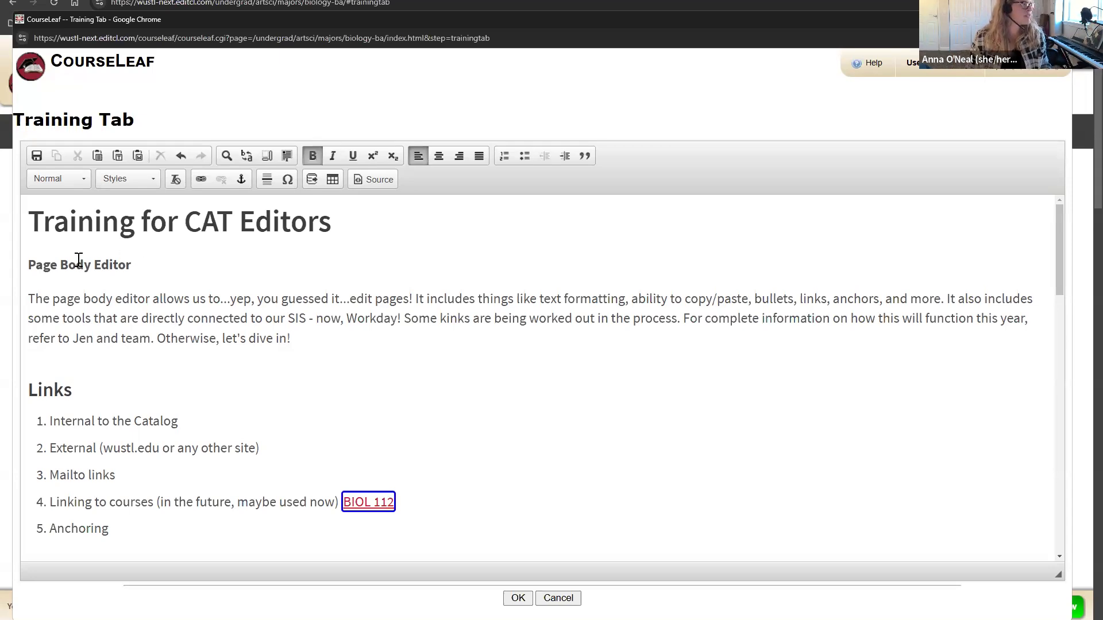
Step: Reselect the Page Body Editor line and introduction text to check the new formatting
drag(13, 260, 133, 266)
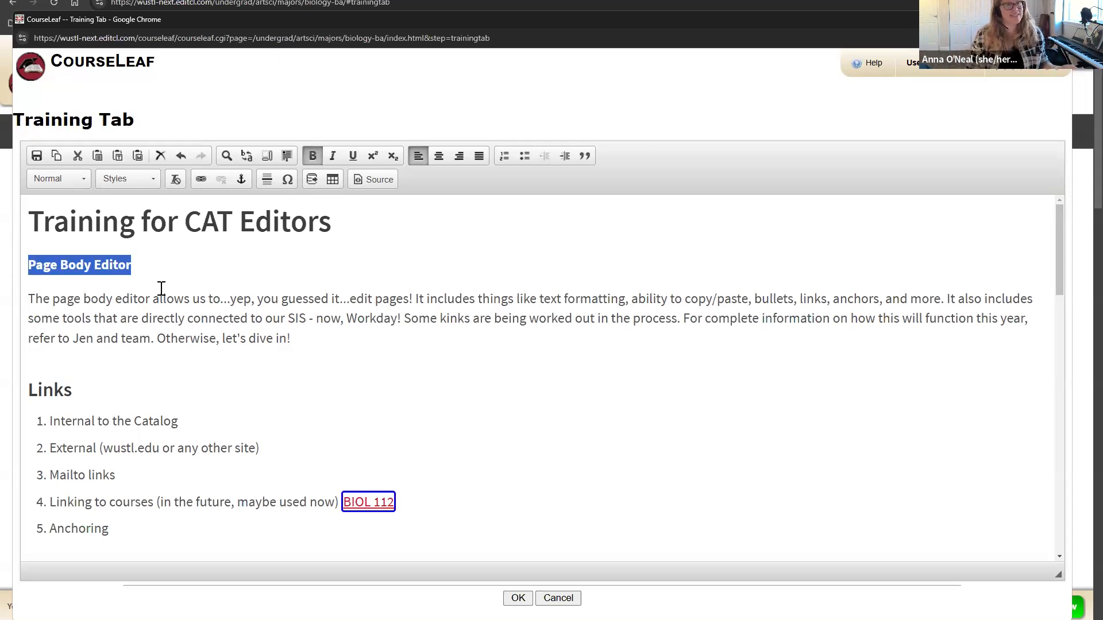
click(367, 329)
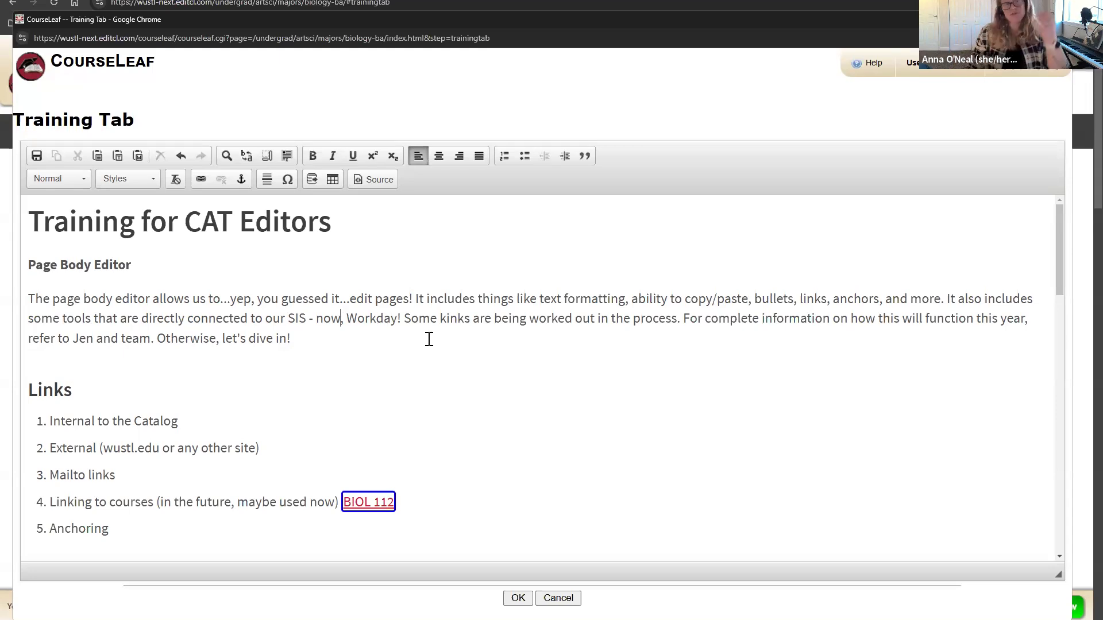
drag(344, 298, 339, 322)
click(324, 333)
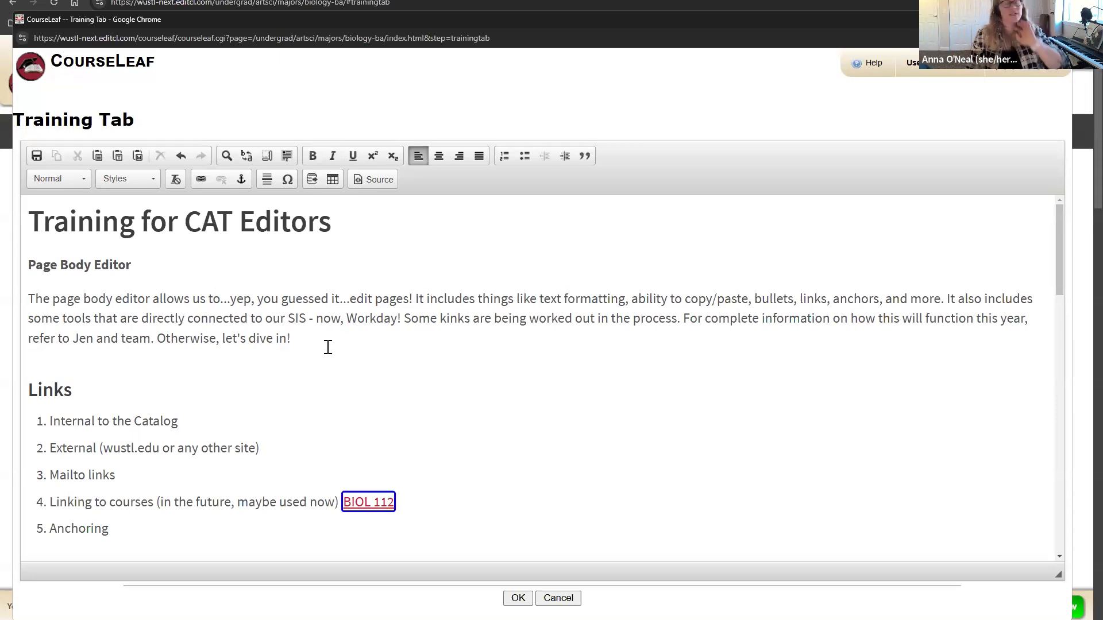
scroll(284, 322, down, 1)
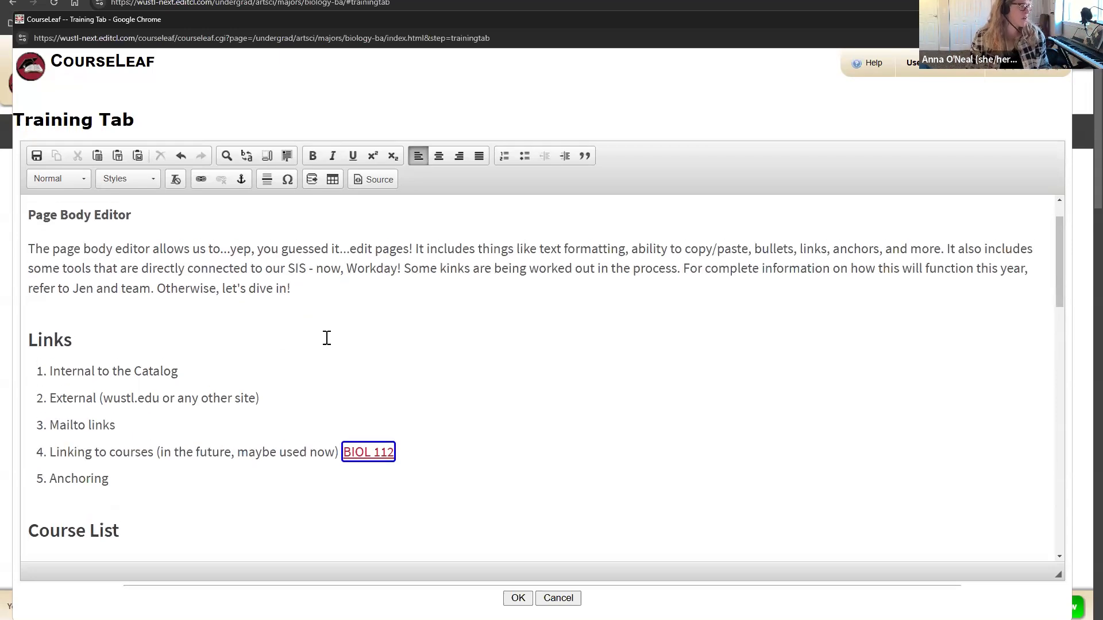
scroll(327, 338, up, 1)
drag(143, 265, 21, 265)
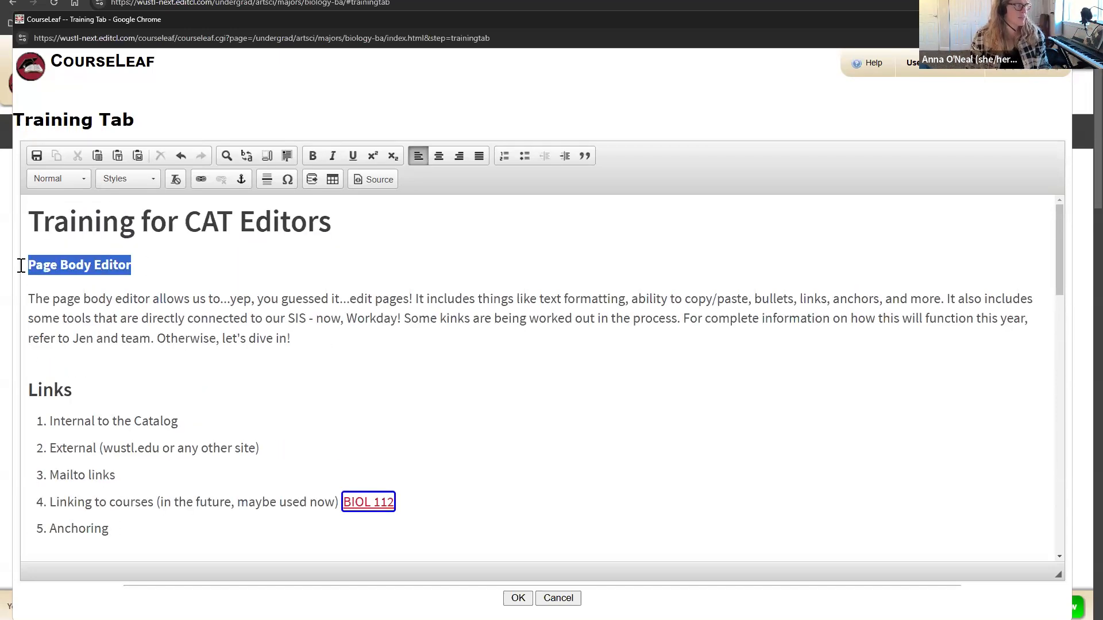
click(268, 291)
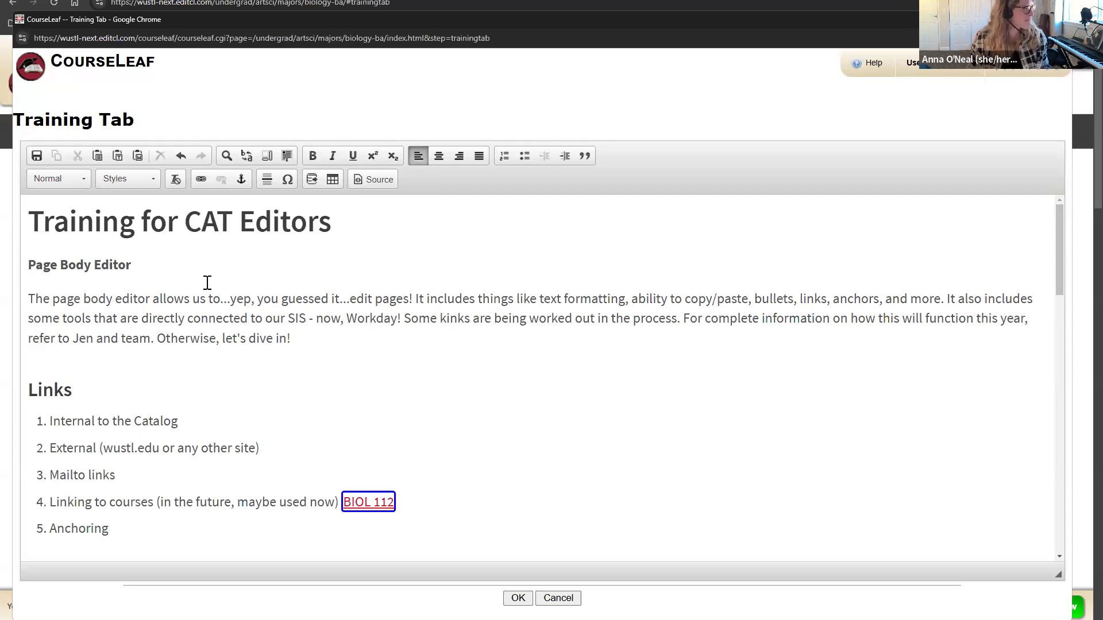
Step: Browse the available heading levels and close the format list without changes
click(57, 181)
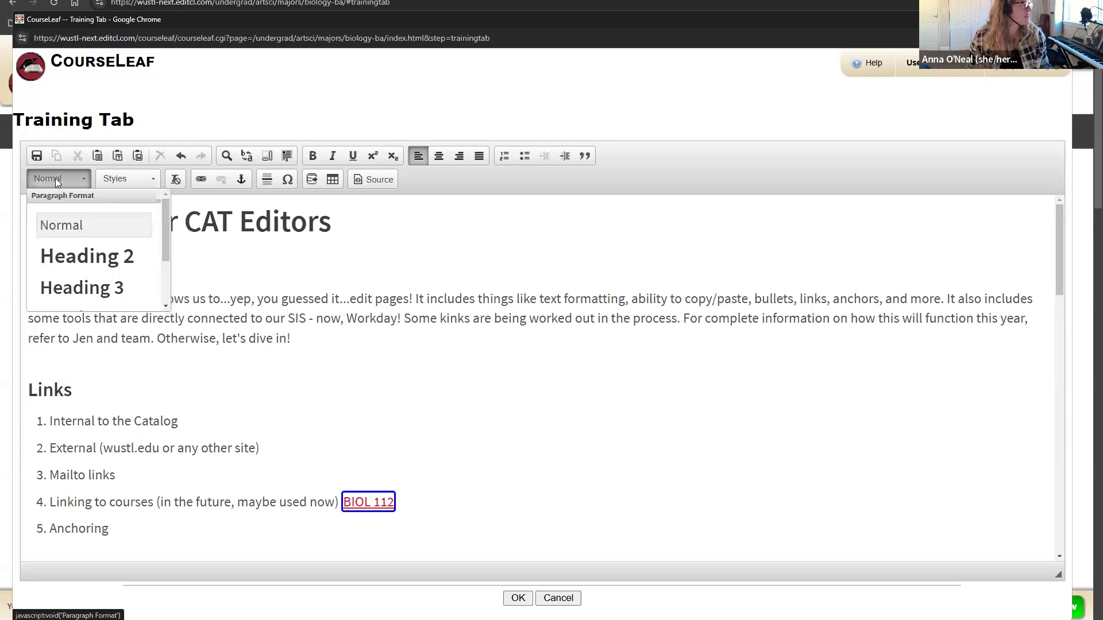
scroll(94, 252, down, 1)
scroll(93, 255, down, 1)
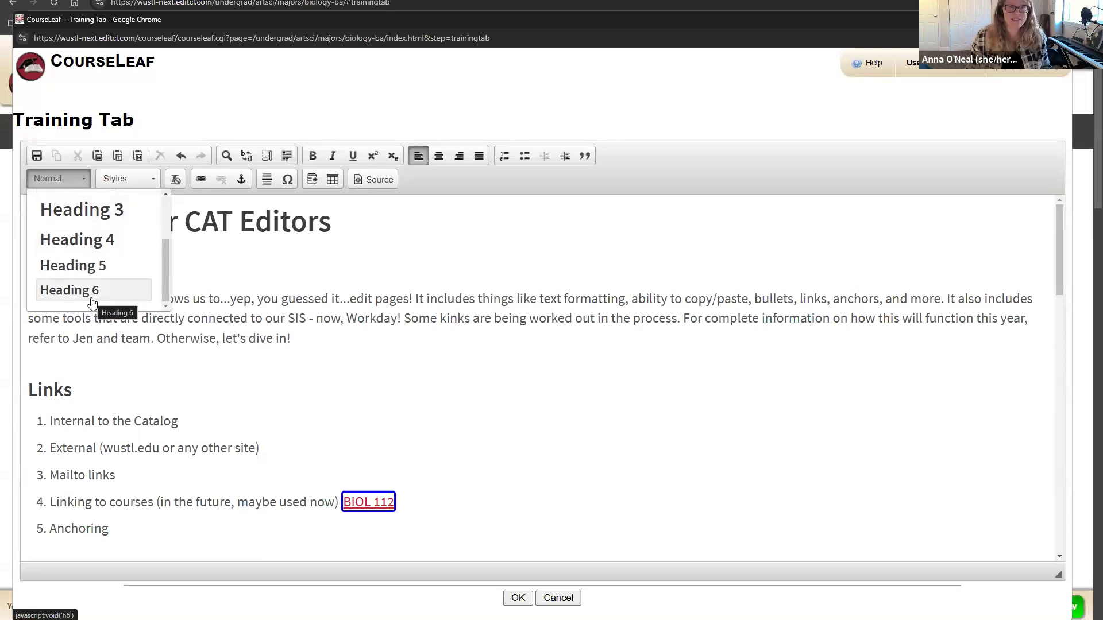
scroll(111, 236, up, 2)
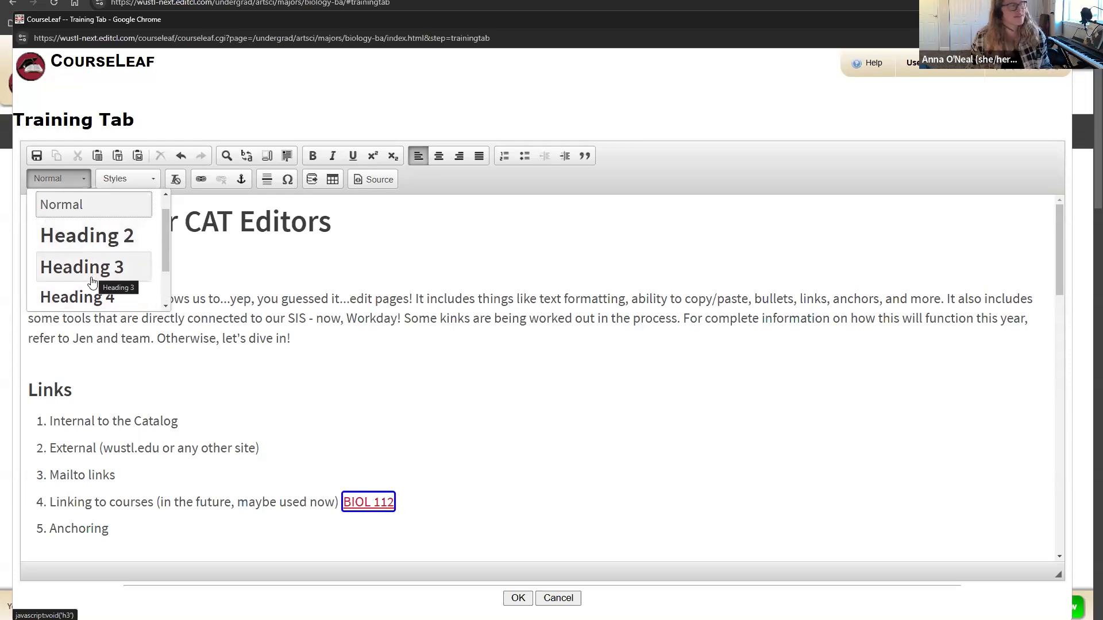
scroll(92, 270, down, 2)
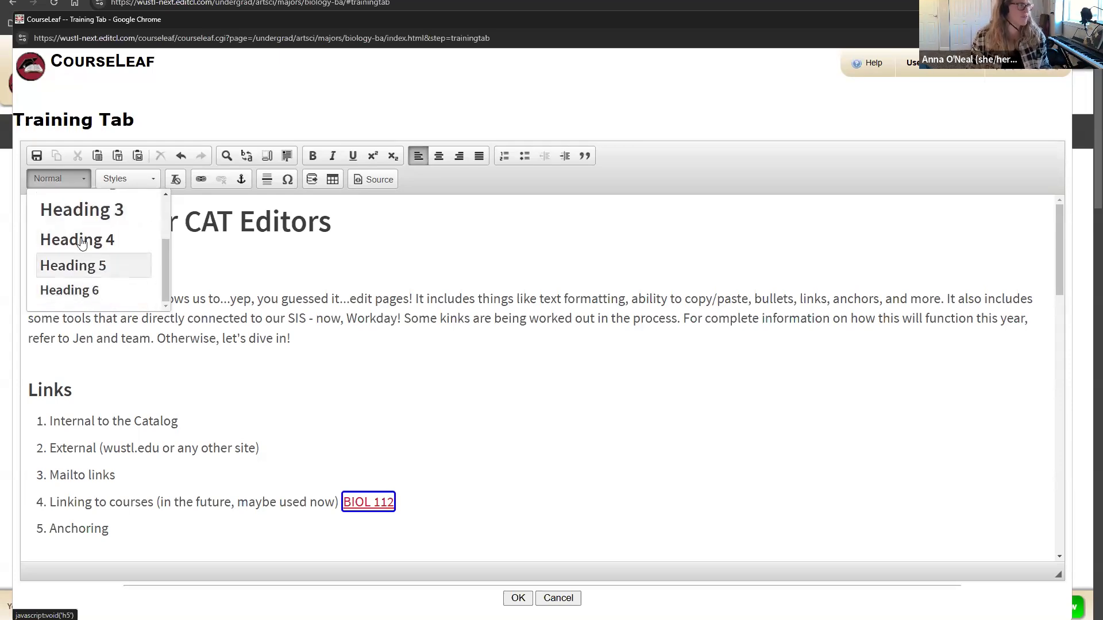
click(291, 272)
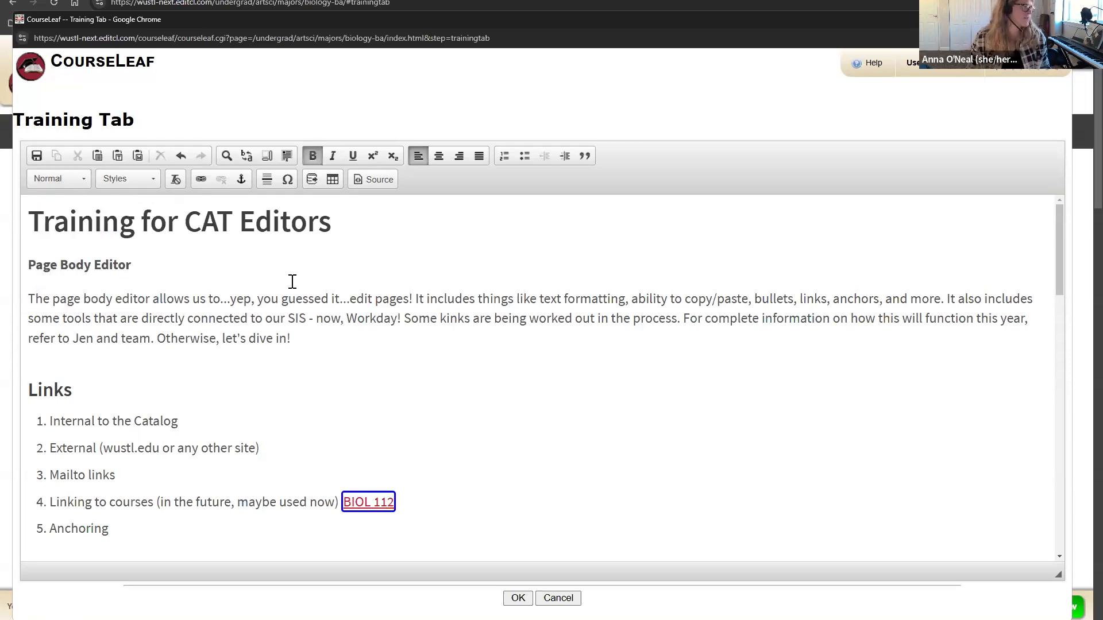
scroll(291, 291, down, 2)
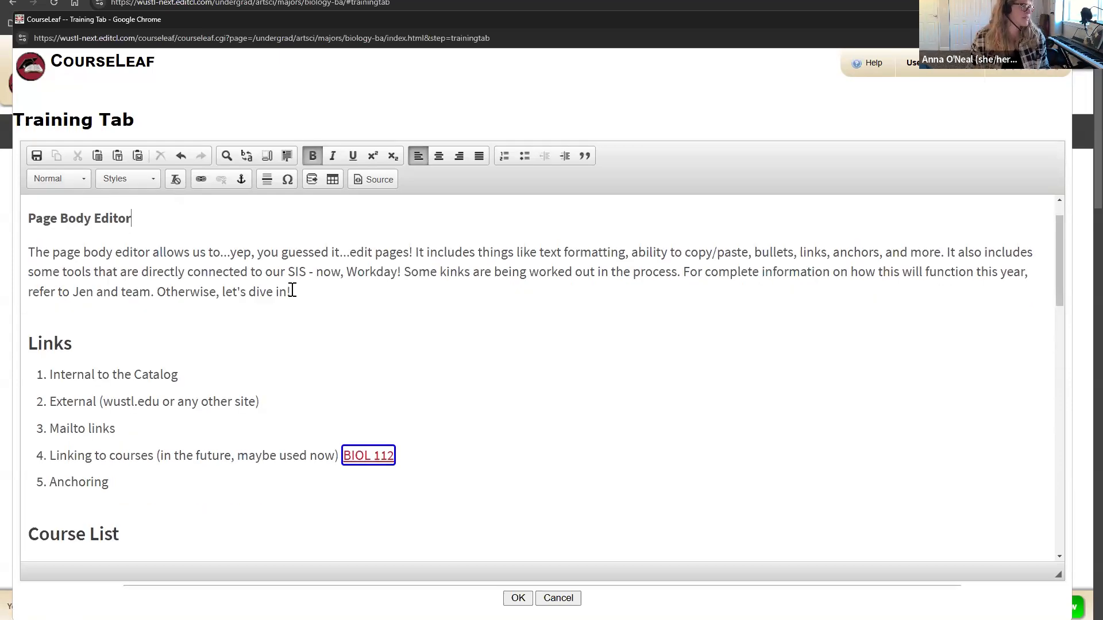
scroll(291, 291, up, 2)
Step: Add 'I can just type information' after 'let's dive in!' with an empty paragraph below
click(319, 338)
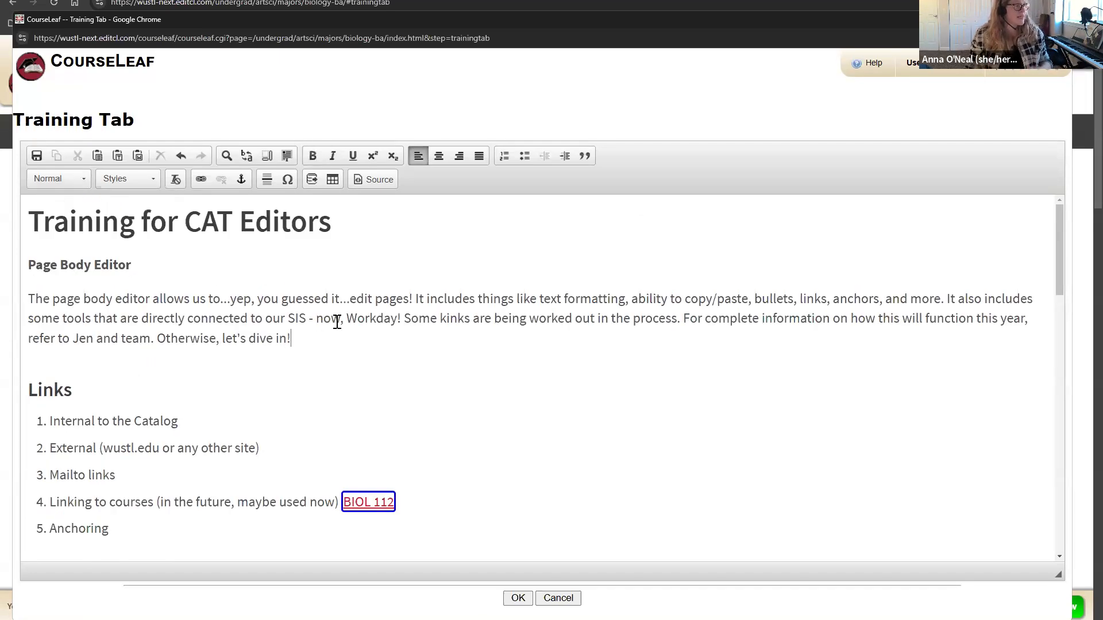
key(Return)
text(I can ty)
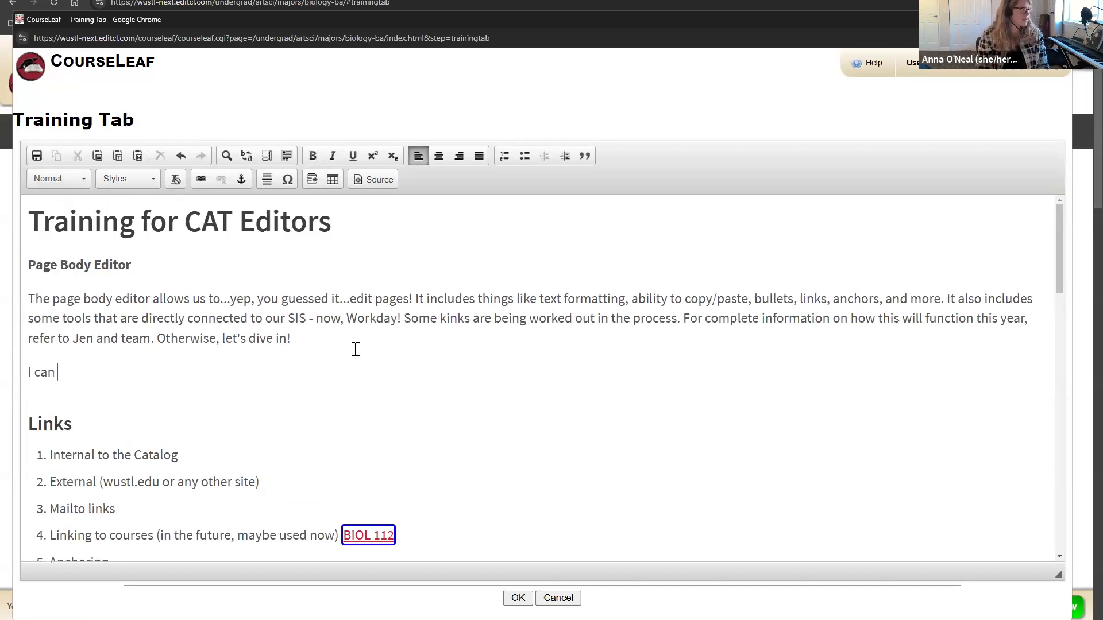
key(BackSpace)
key(BackSpace)
text(just t)
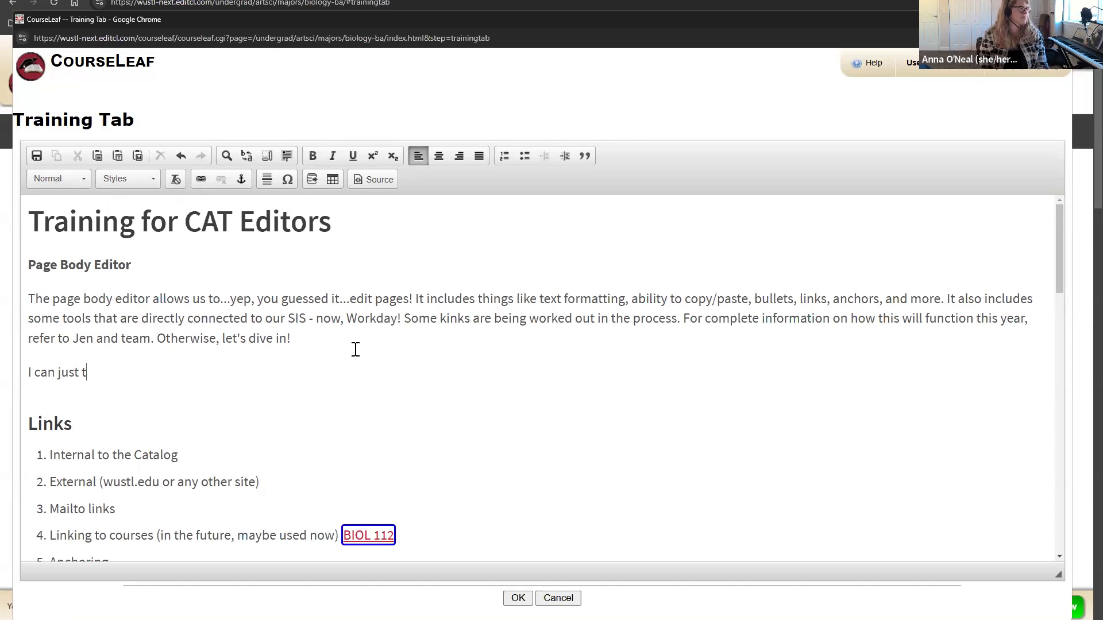
text(ype information.)
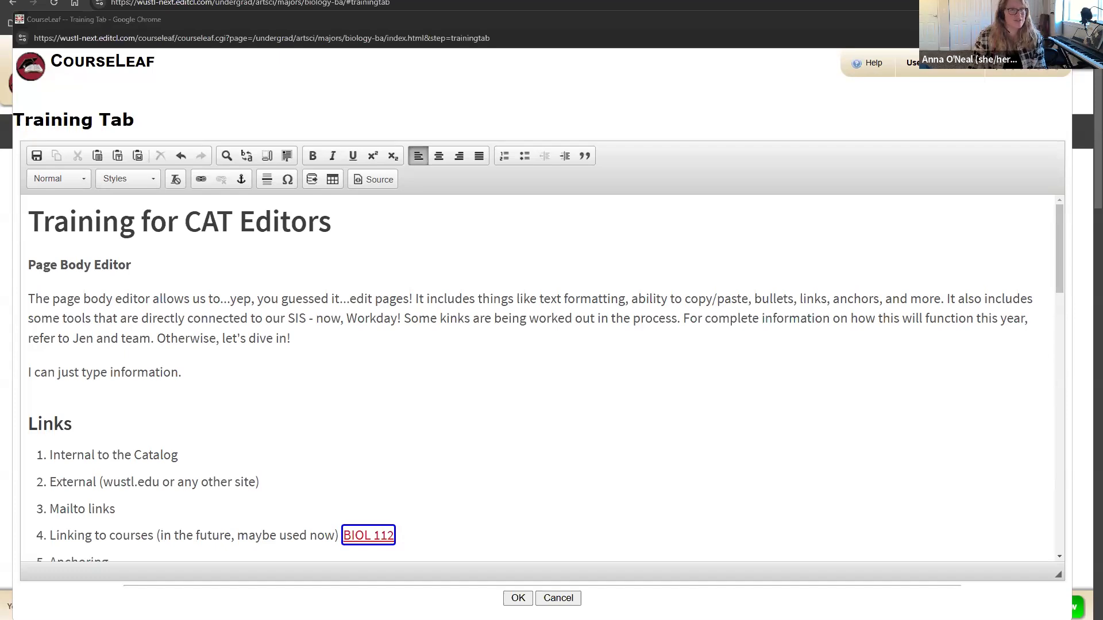
click(362, 370)
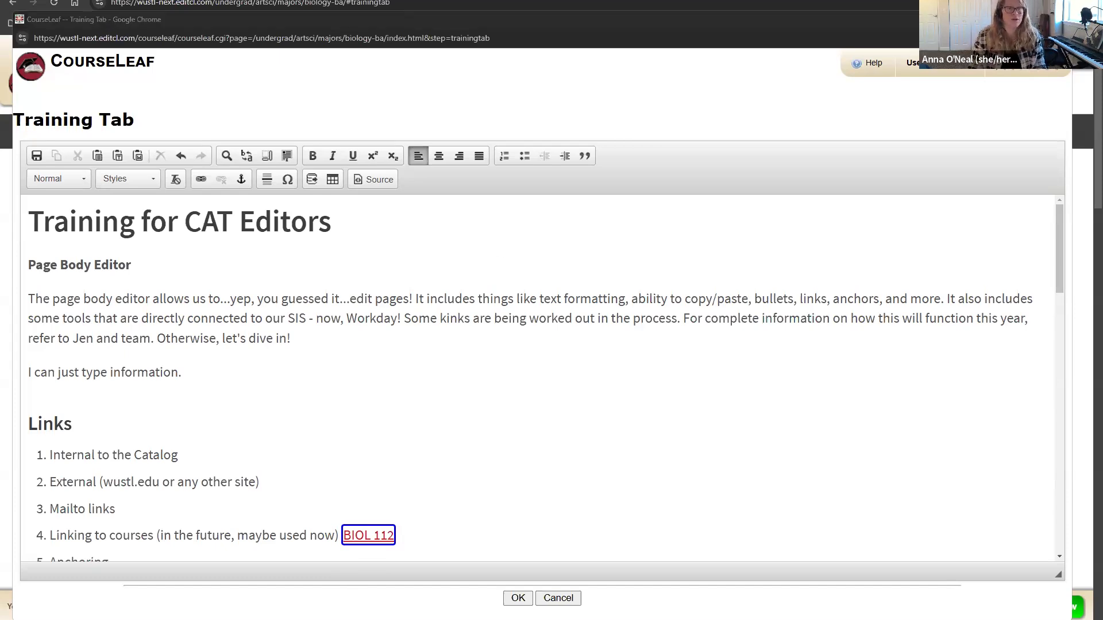
click(289, 265)
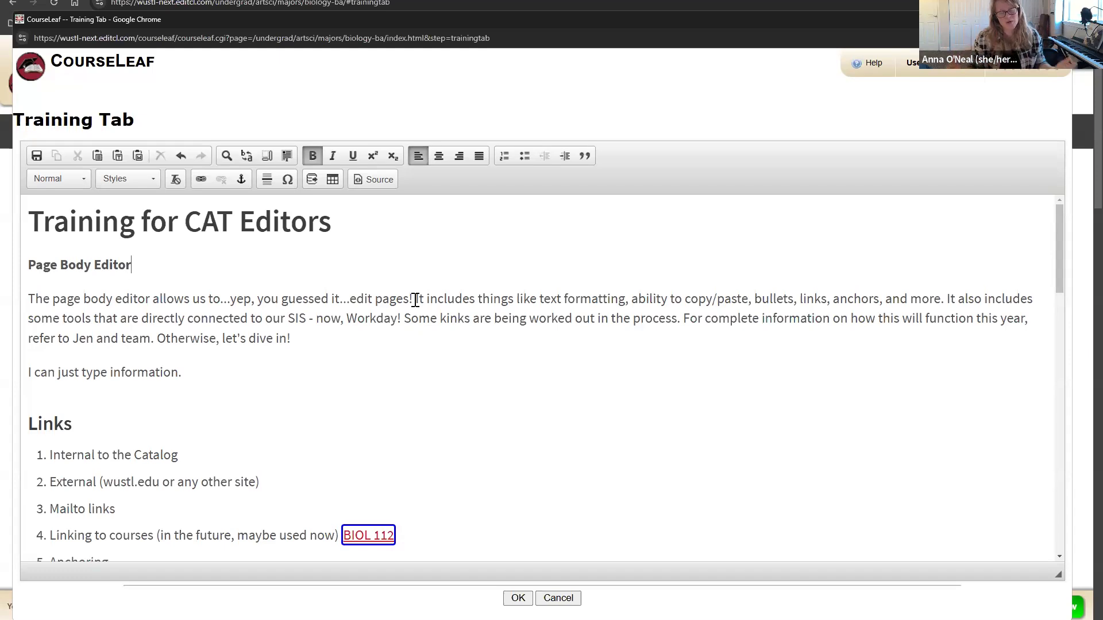
click(293, 364)
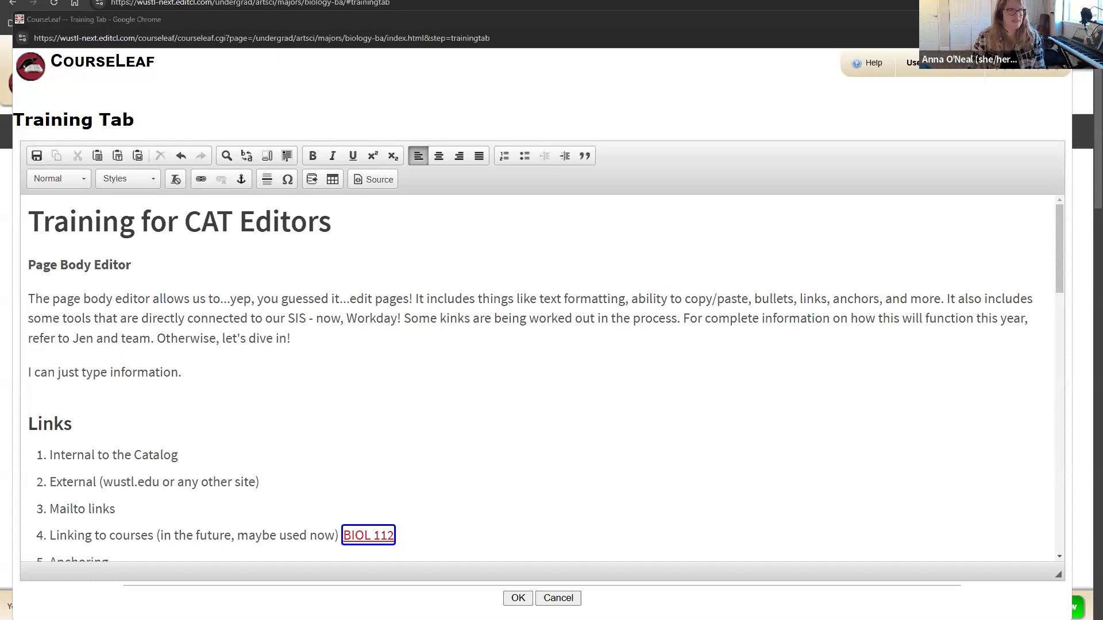
click(227, 306)
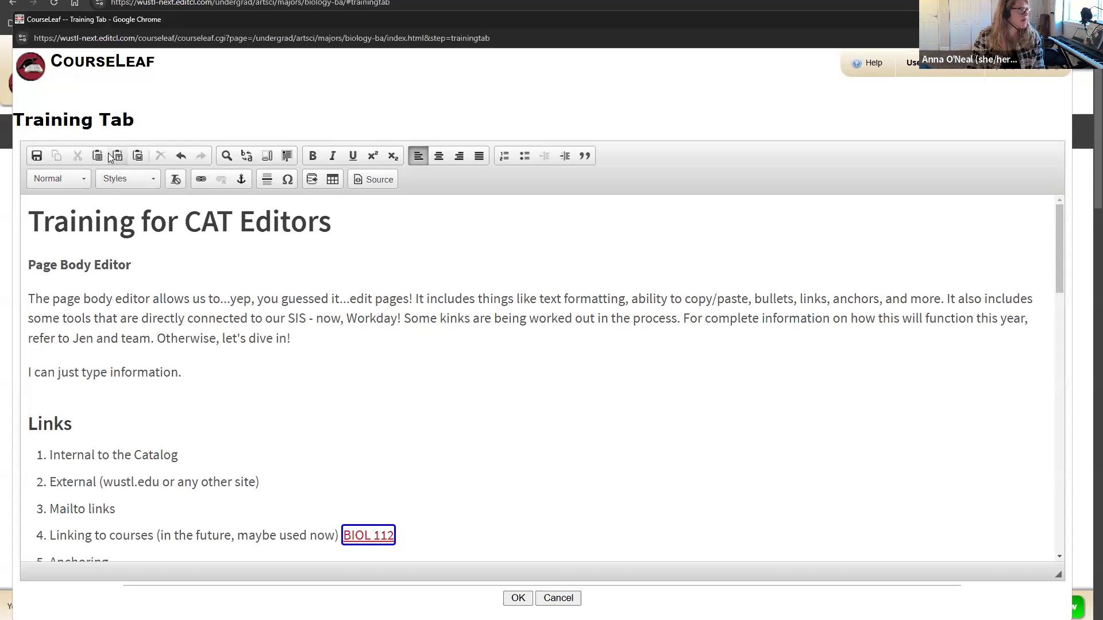
key(ctrl+plus)
key(ctrl+plus)
key(ctrl+plus)
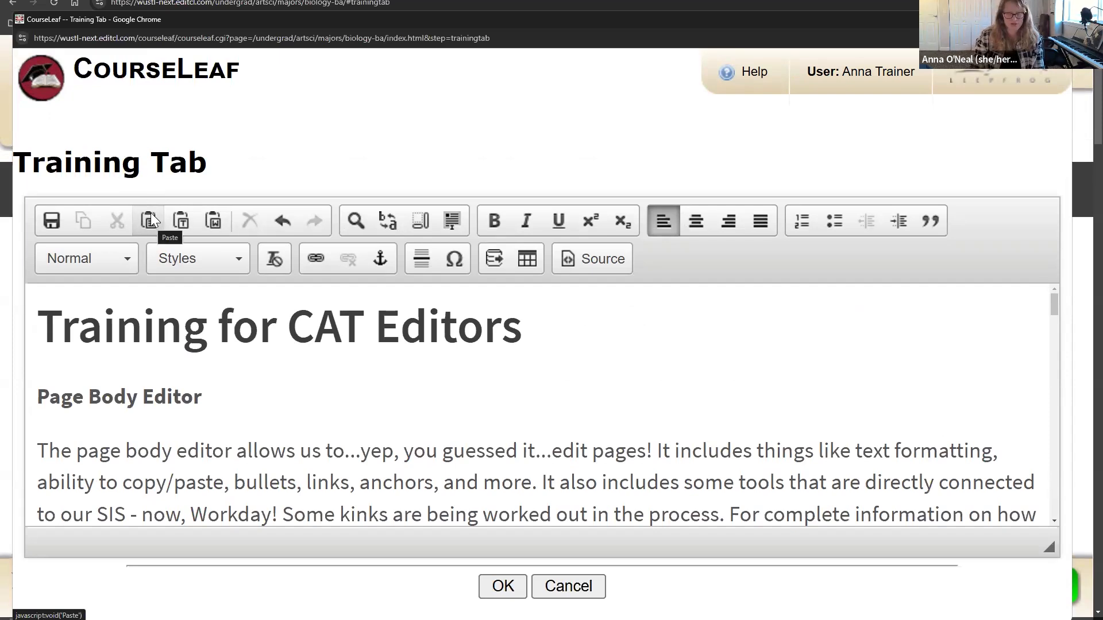
key(ctrl+minus)
key(ctrl+minus)
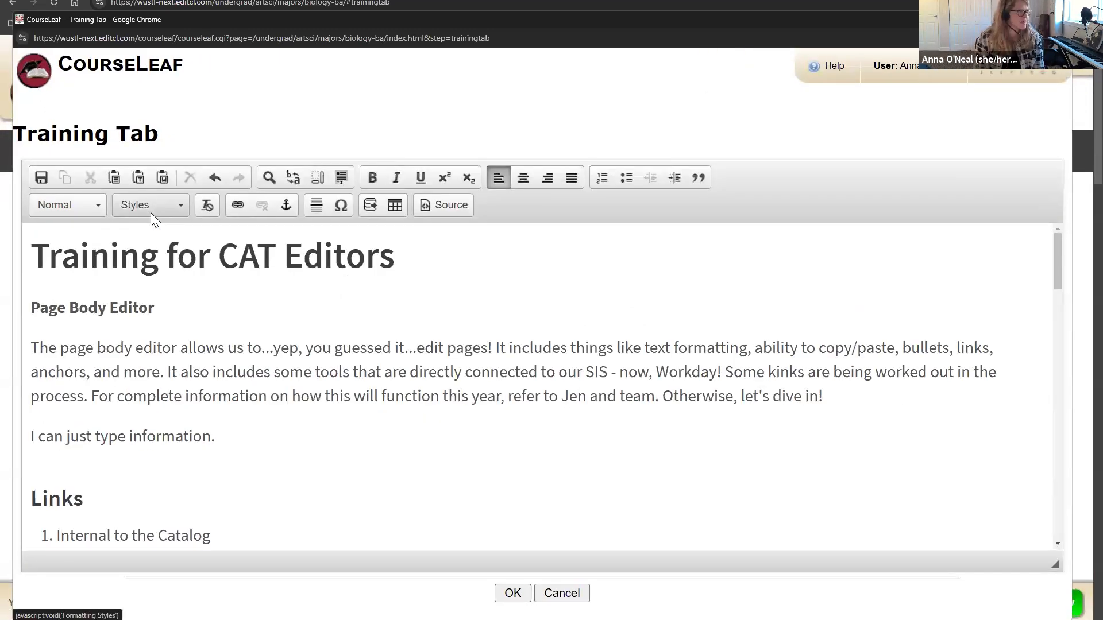
key(Return)
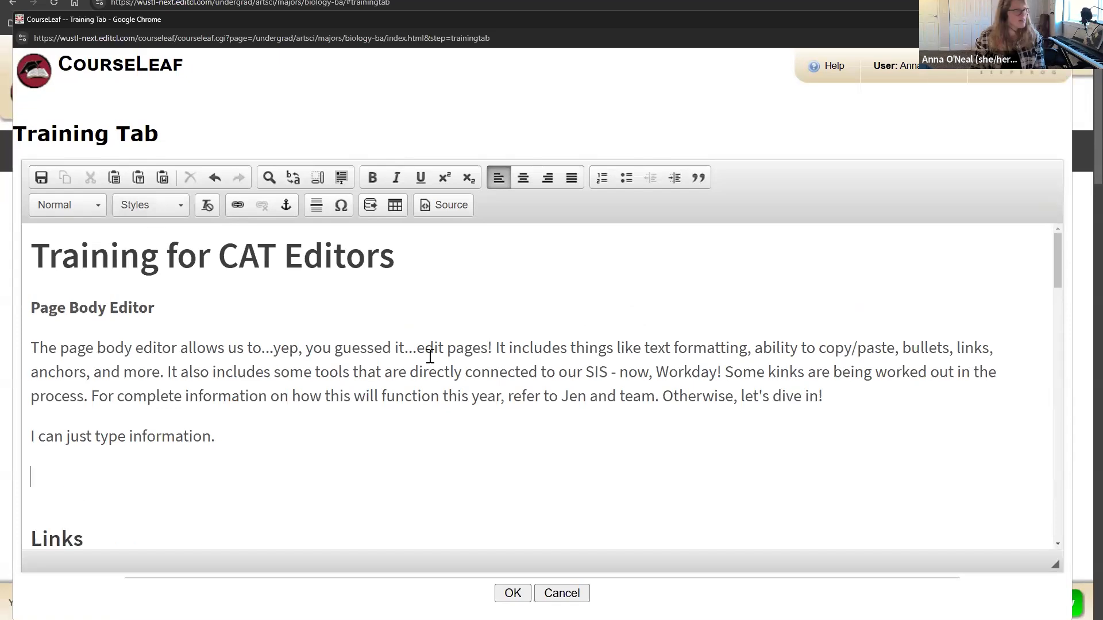
Step: Paste the copied Bottom Row Toolbar list into the page using Paste from Word
click(163, 178)
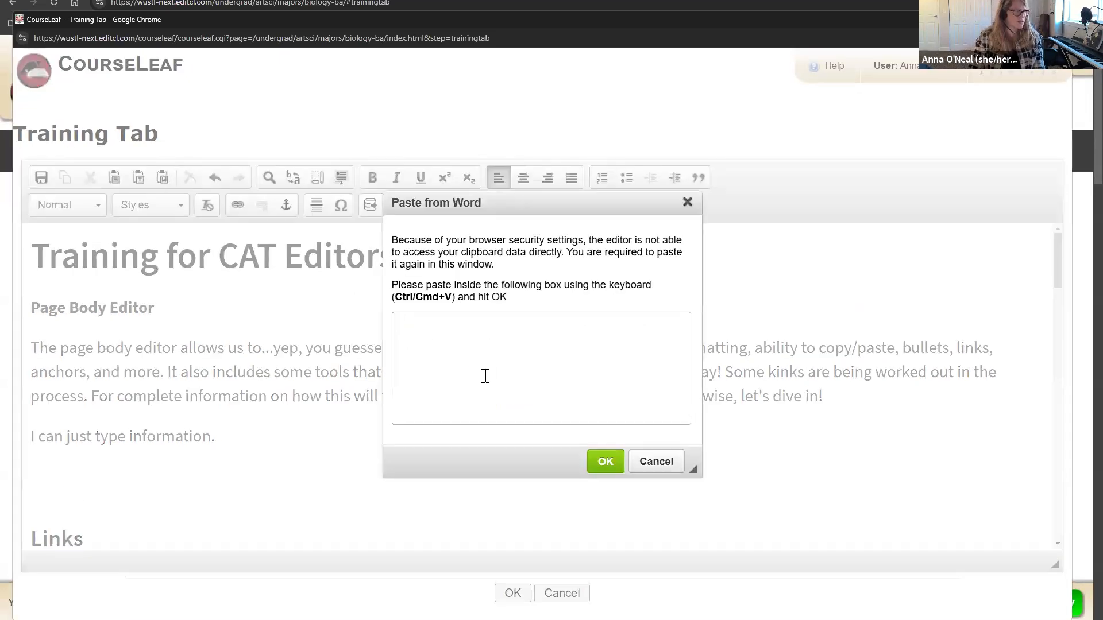
click(494, 355)
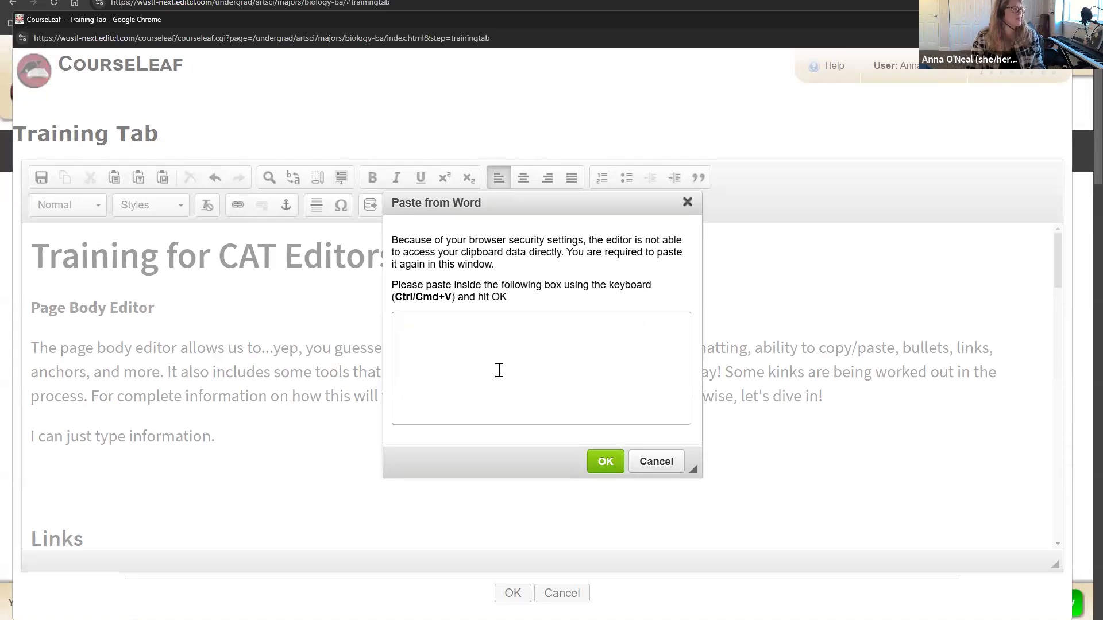
key(ctrl+v)
scroll(520, 361, down, 2)
scroll(520, 359, up, 2)
scroll(521, 356, down, 2)
scroll(521, 356, up, 2)
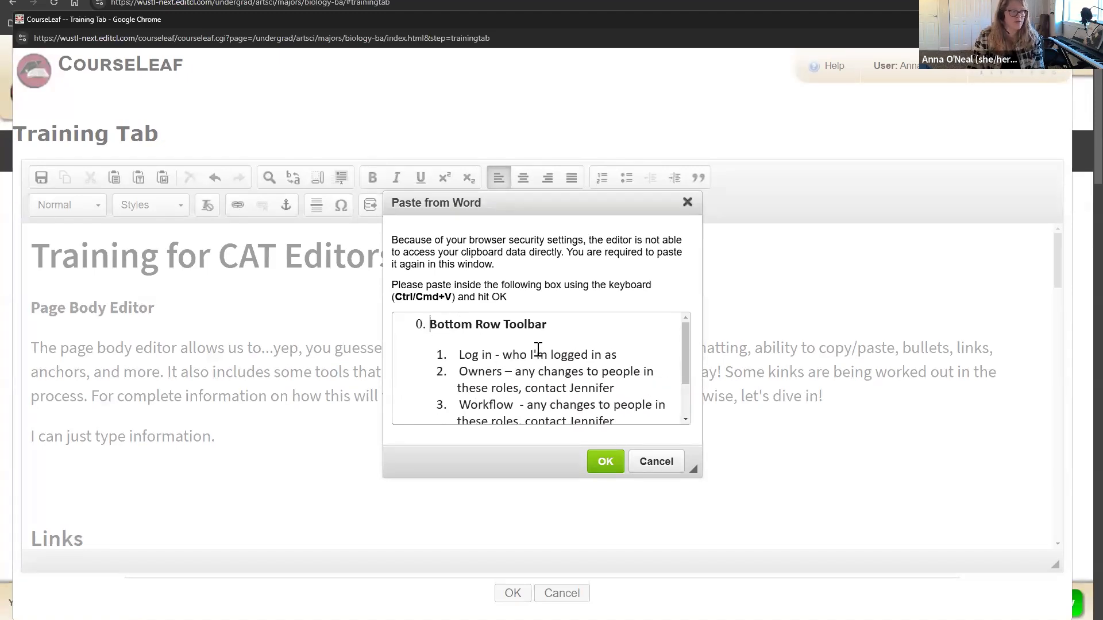
scroll(539, 350, down, 2)
scroll(538, 350, up, 2)
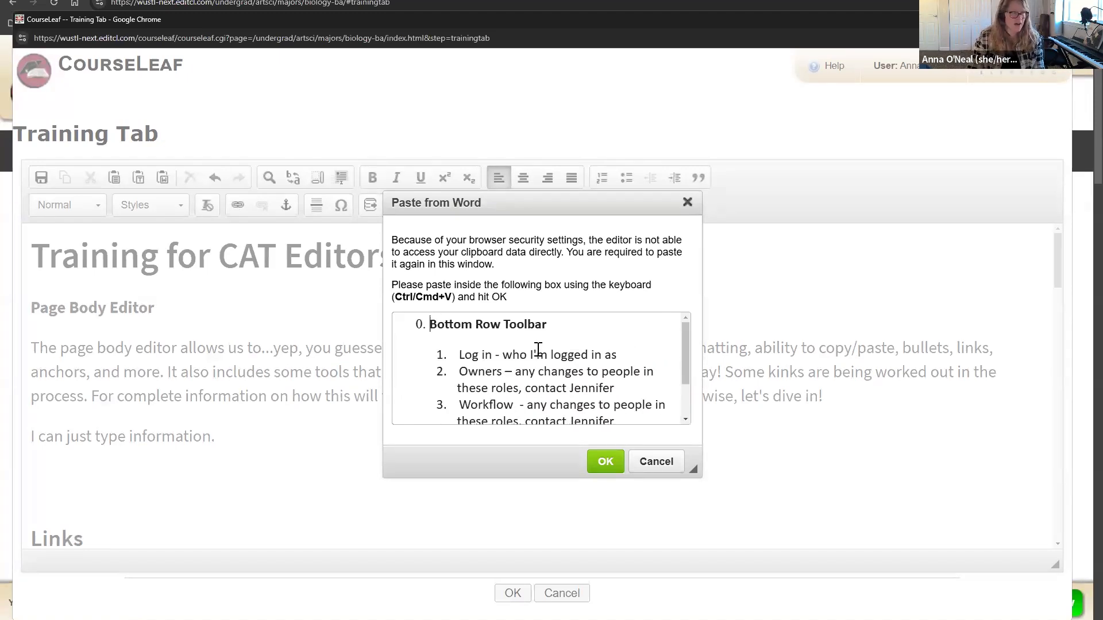
click(605, 462)
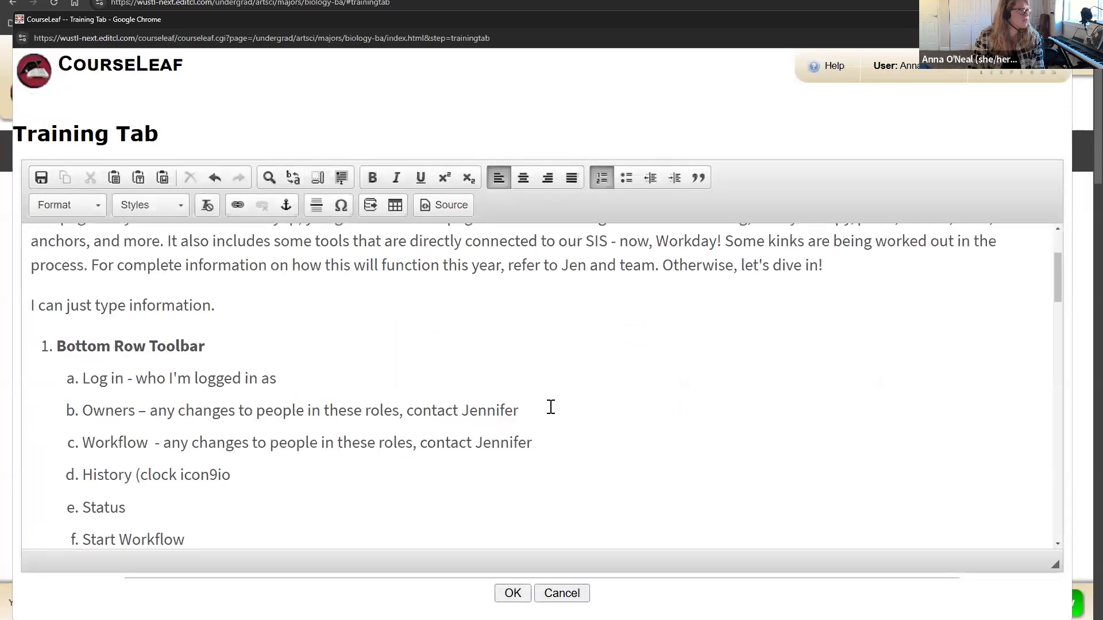
scroll(248, 419, down, 2)
scroll(246, 409, up, 1)
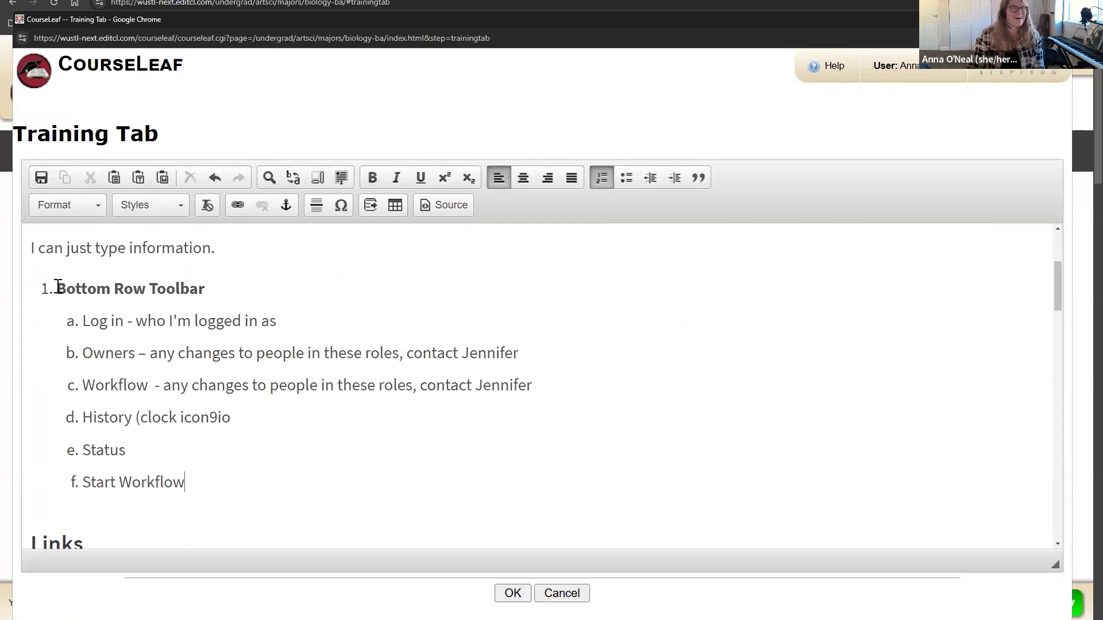
Step: Delete the pasted list and paste it again from Word
shift+click(36, 275)
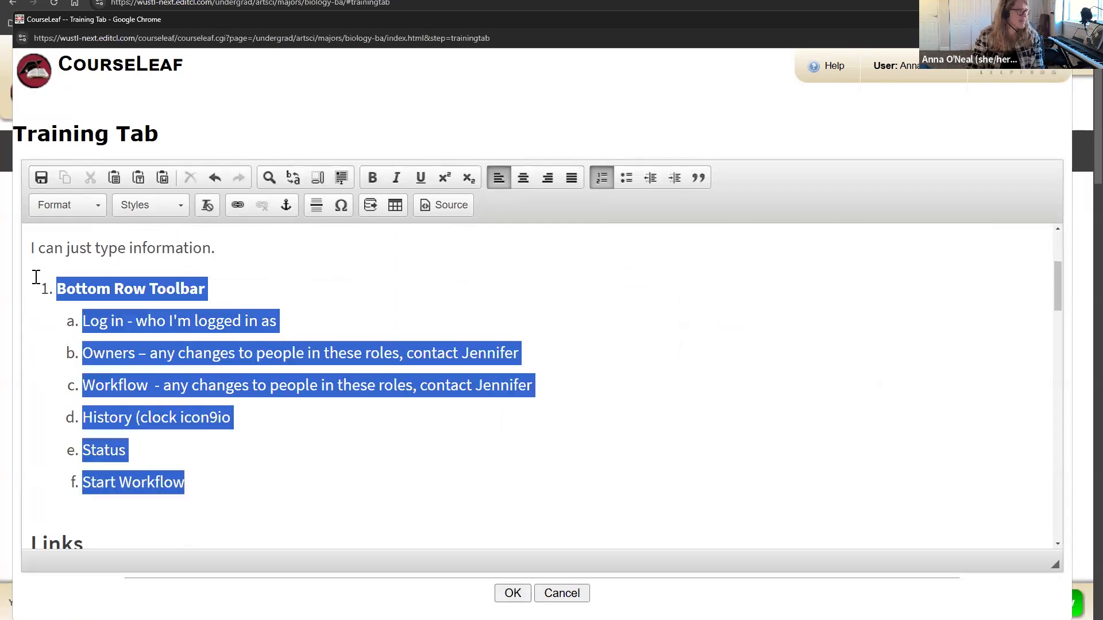
key(Delete)
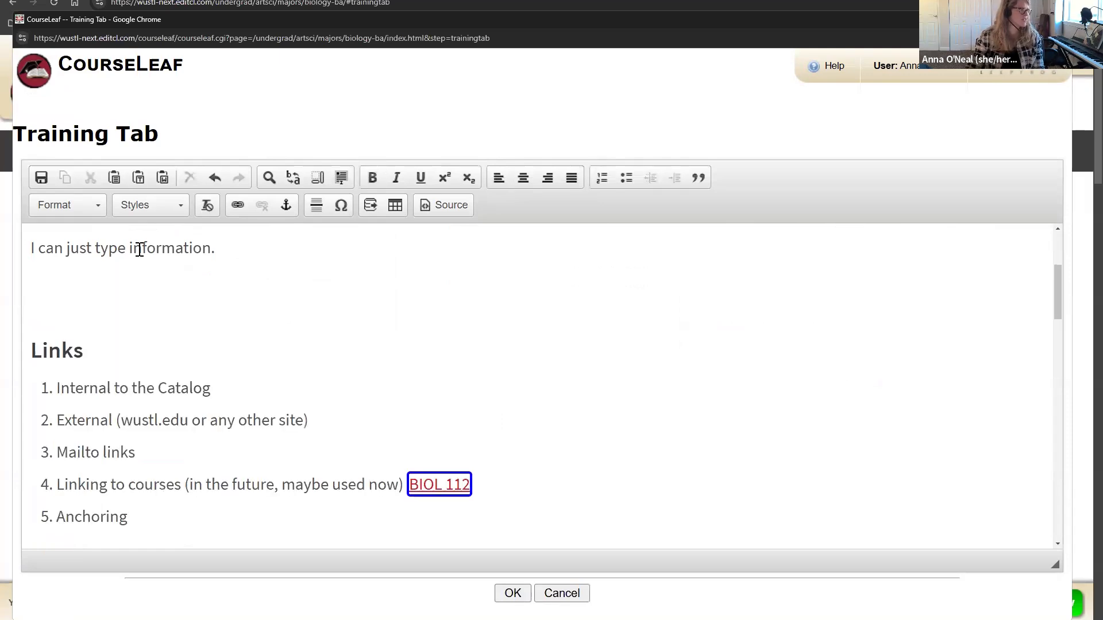
click(163, 179)
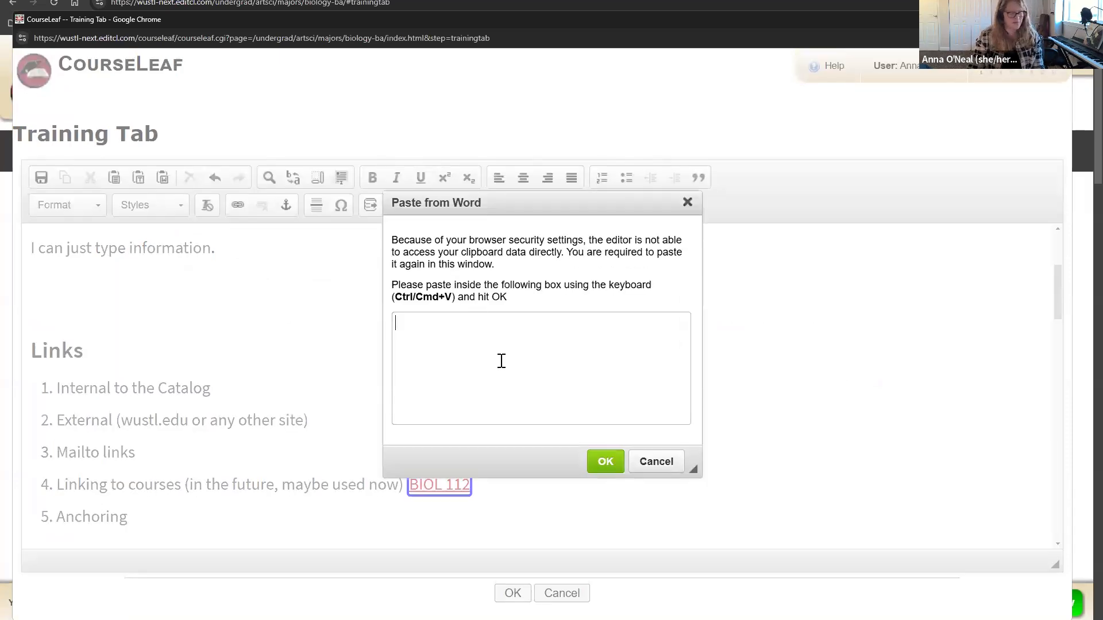
key(ctrl+v)
drag(436, 324, 567, 325)
click(568, 325)
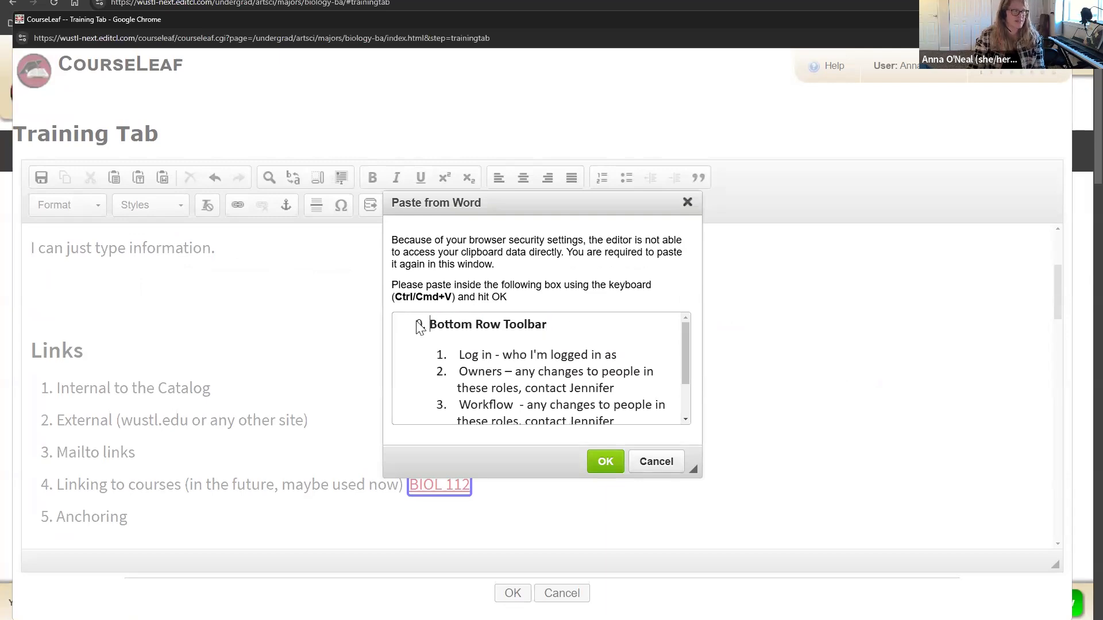
scroll(548, 384, down, 2)
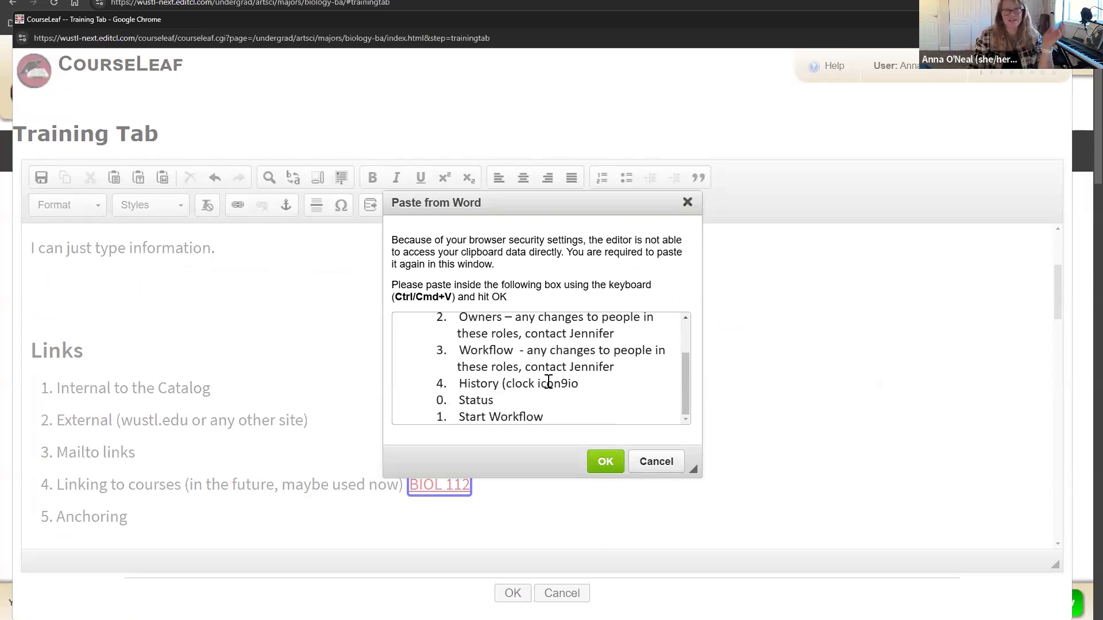
click(600, 463)
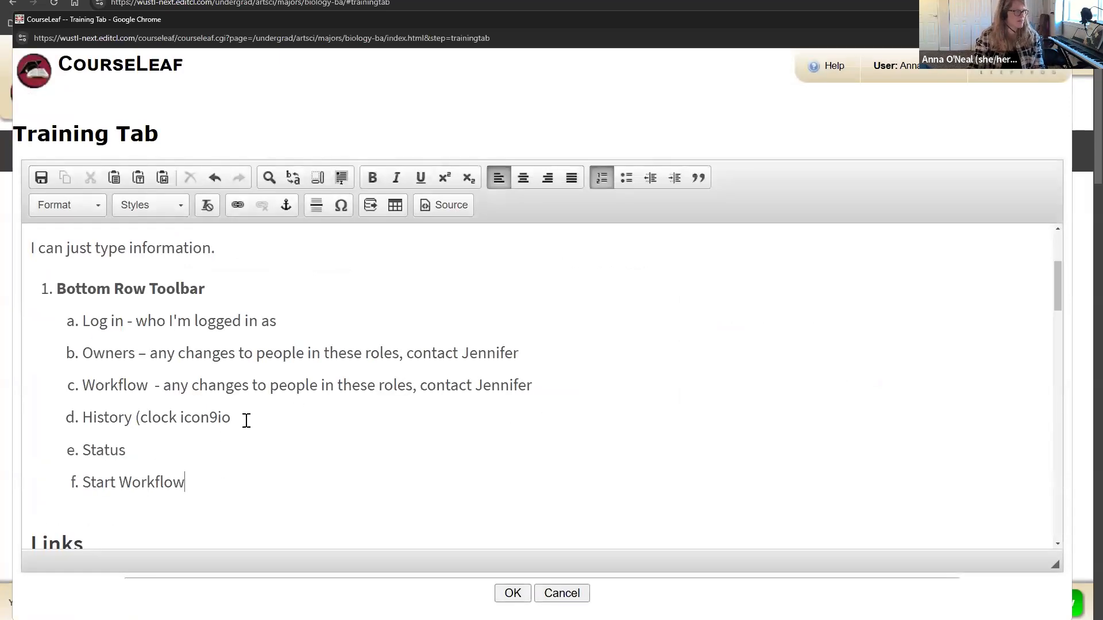
Step: Replace the stray '9io' in item d with ')' so it reads History (clock icon)
drag(208, 418, 230, 419)
text())
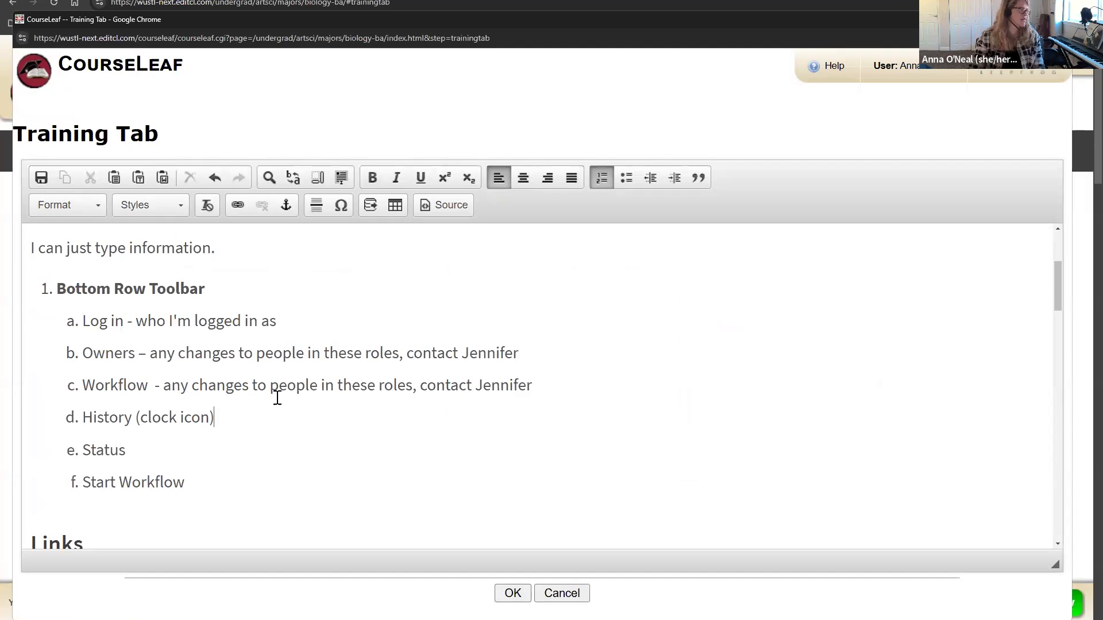
scroll(287, 443, up, 3)
scroll(288, 443, down, 2)
scroll(295, 467, down, 2)
scroll(294, 468, up, 2)
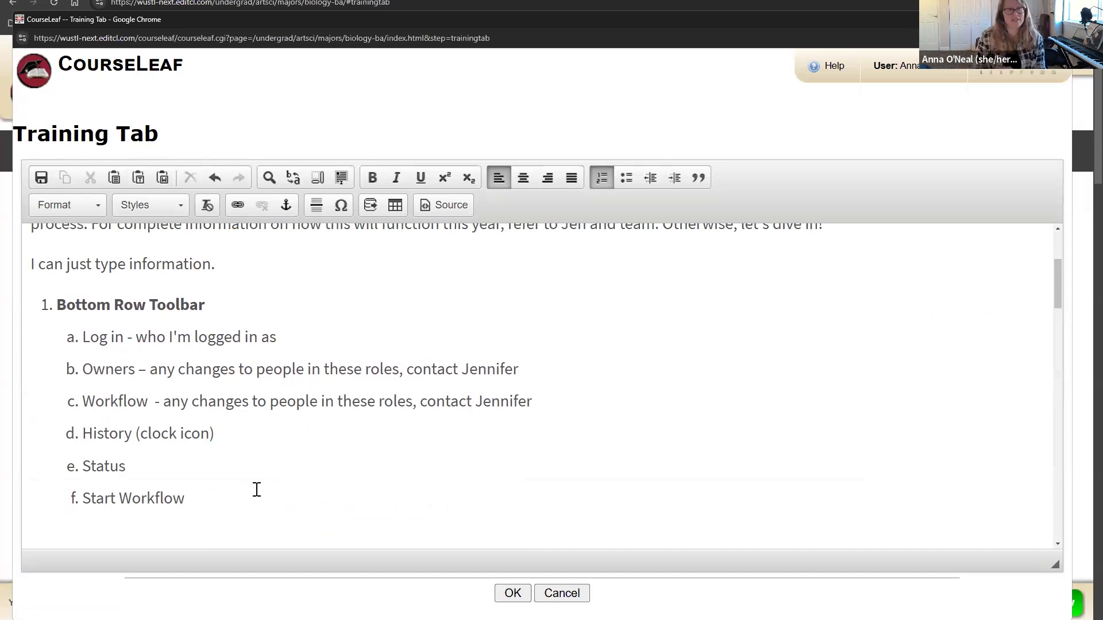
Step: Paste the list as plain text after History (clock icon)
click(217, 435)
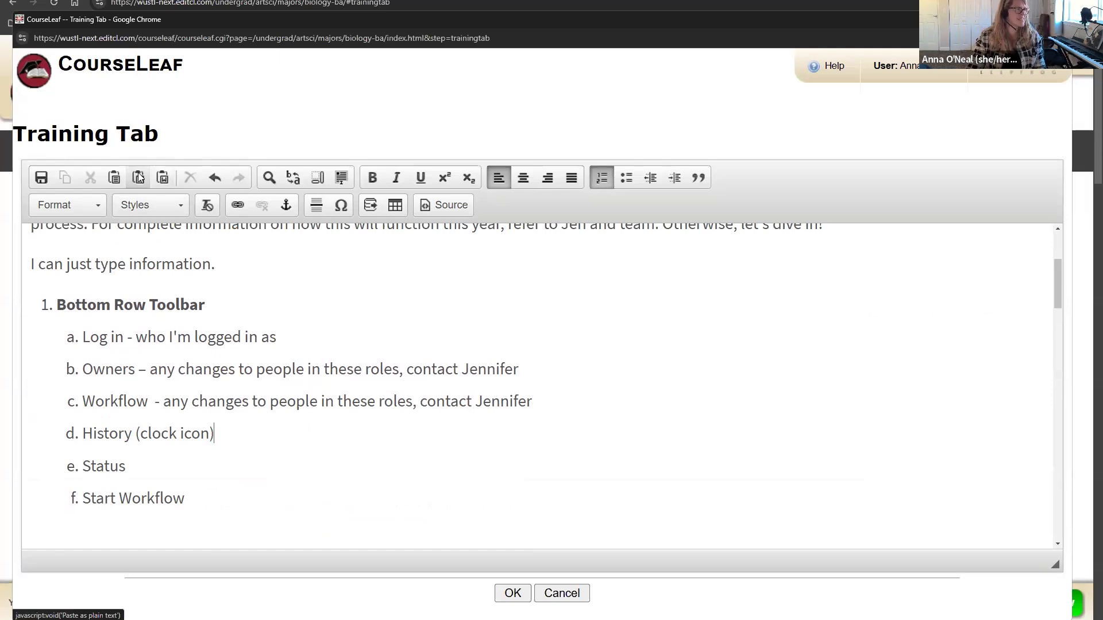
click(138, 178)
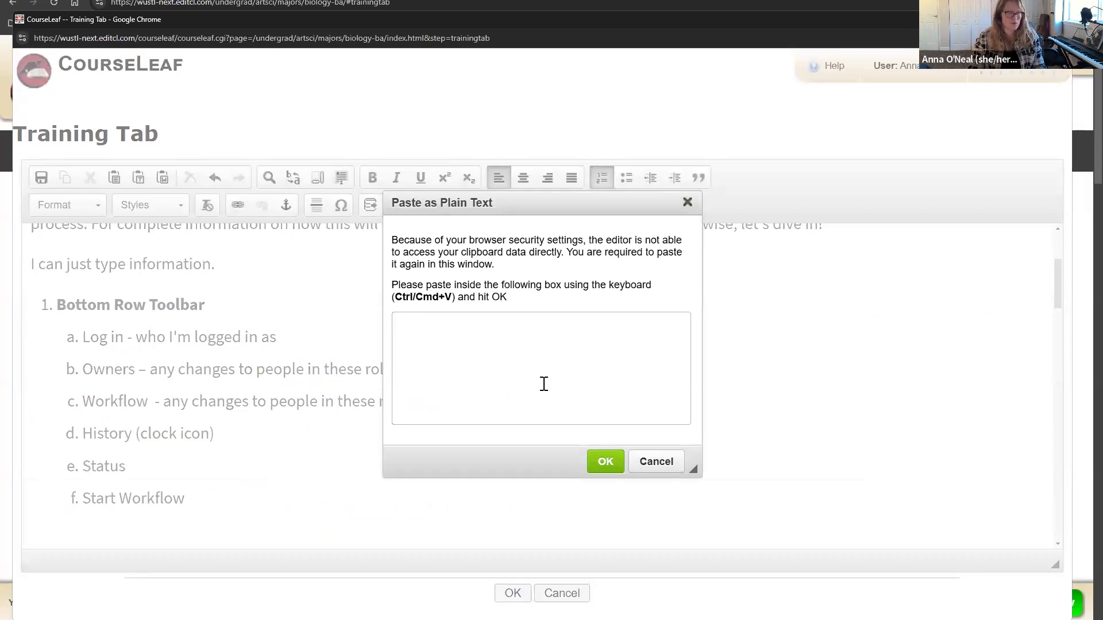
key(ctrl+v)
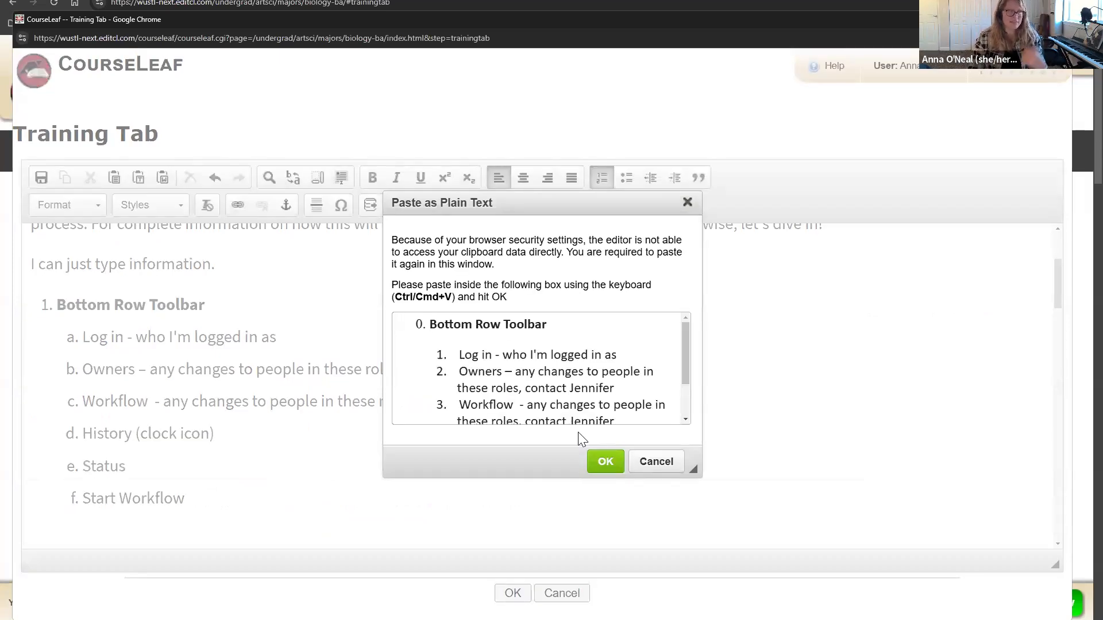
click(606, 462)
scroll(544, 430, down, 3)
scroll(540, 425, up, 1)
Step: Delete the plain-text copy, then undo back to keep it below the formatted list
drag(168, 483, 78, 346)
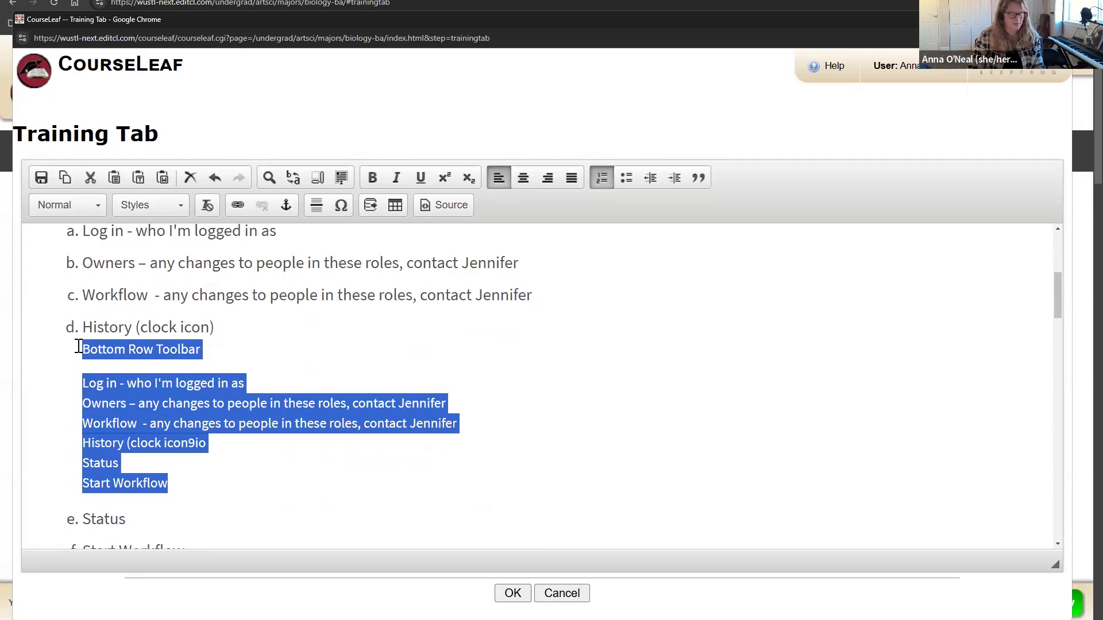
key(Delete)
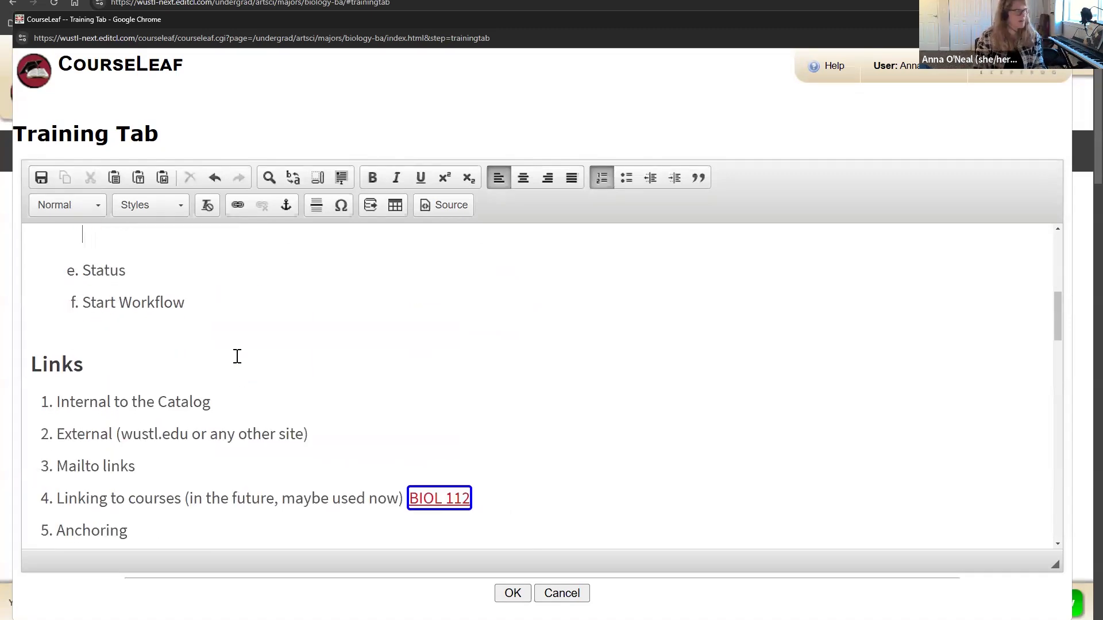
key(BackSpace)
click(247, 296)
key(Return)
key(Return)
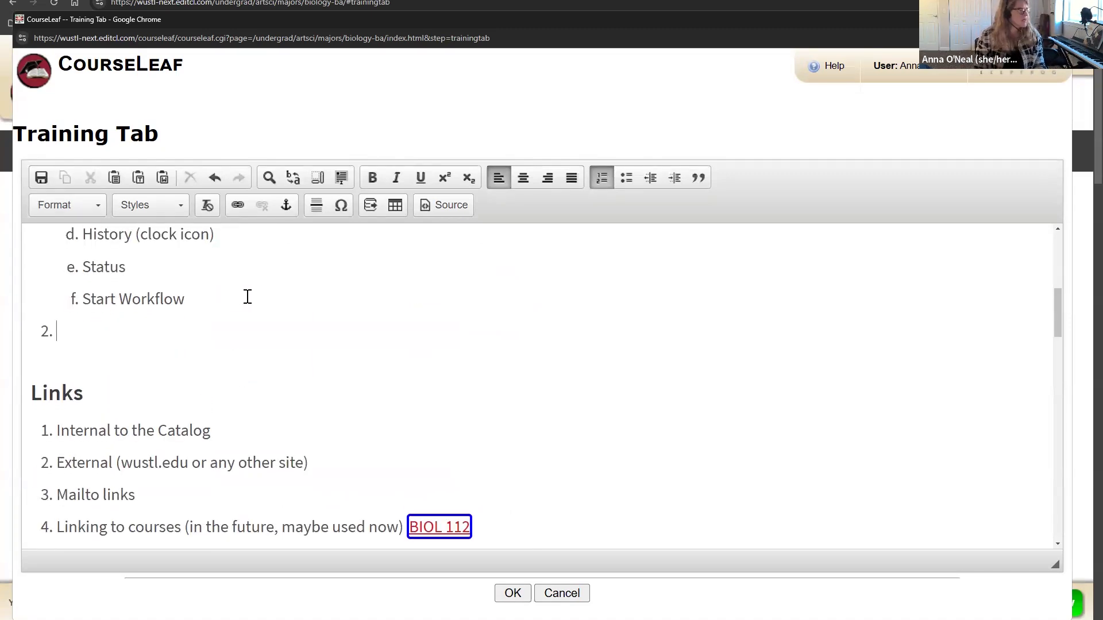
key(ctrl+z)
key(ctrl+z)
key(ctrl+z)
key(ctrl+z)
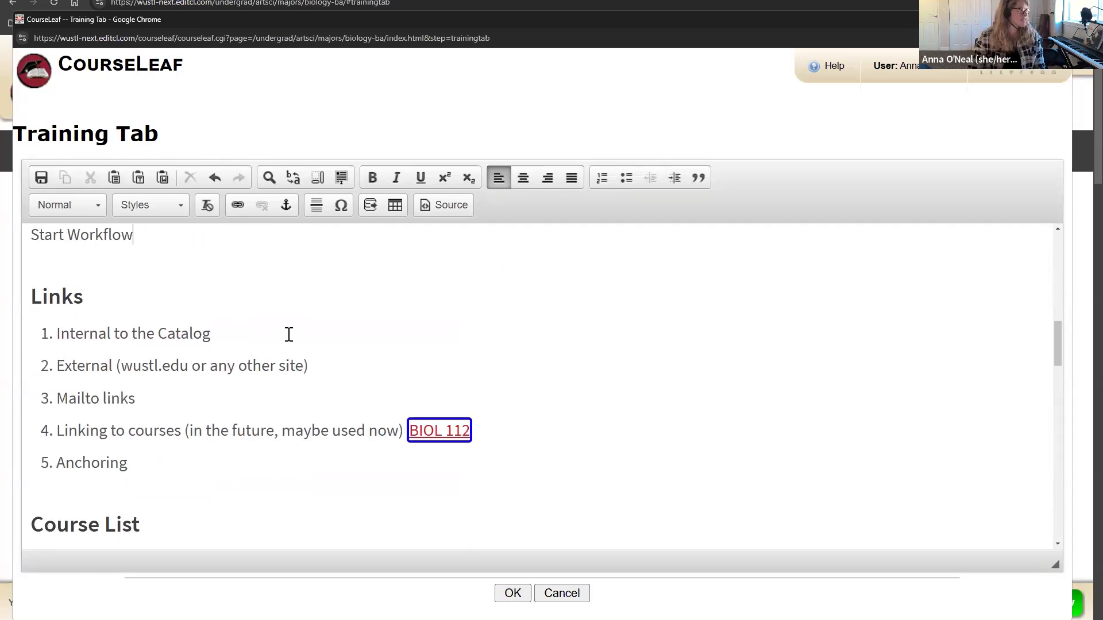
scroll(147, 388, up, 1)
drag(29, 303, 226, 466)
click(225, 468)
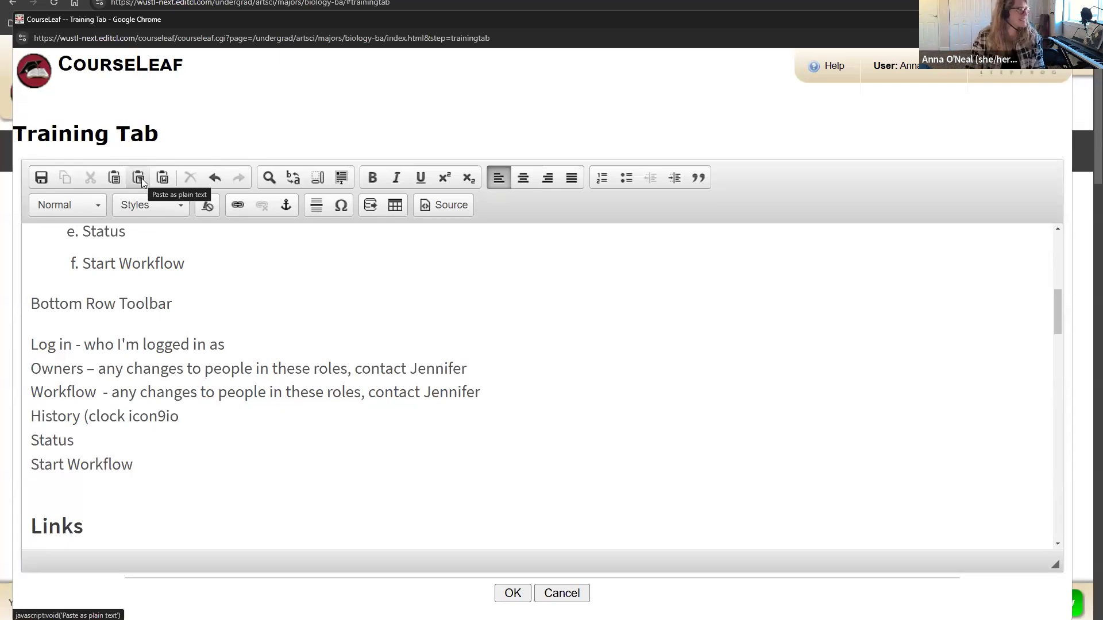
Step: Save and close the editor, then review the formatted Bottom Row Toolbar list on the page
click(507, 591)
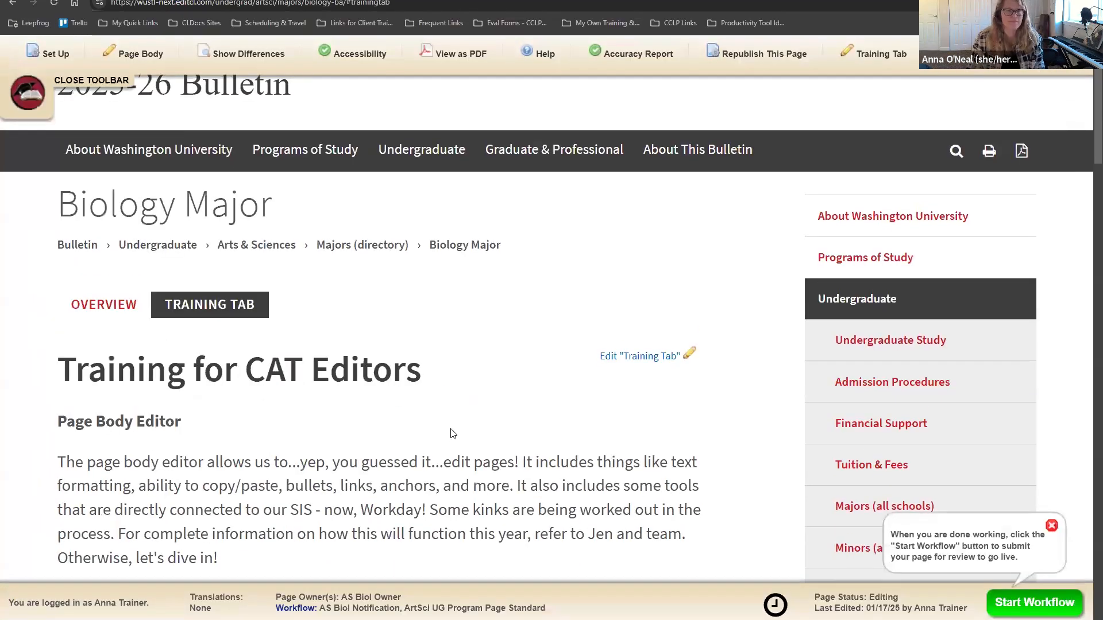
scroll(451, 434, down, 4)
scroll(451, 434, down, 2)
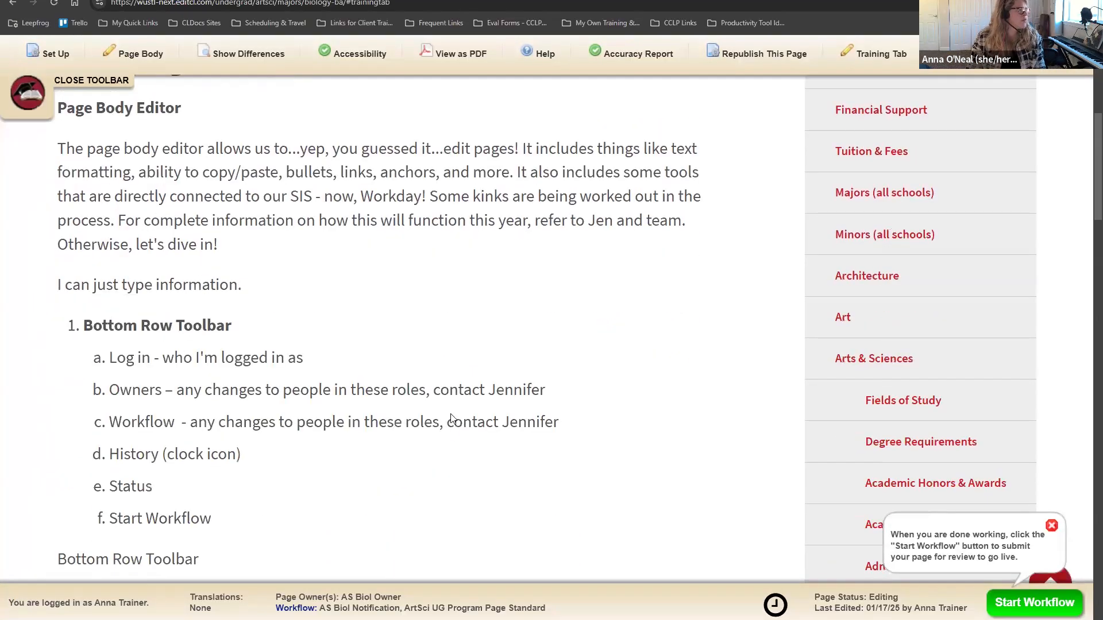
scroll(451, 425, up, 3)
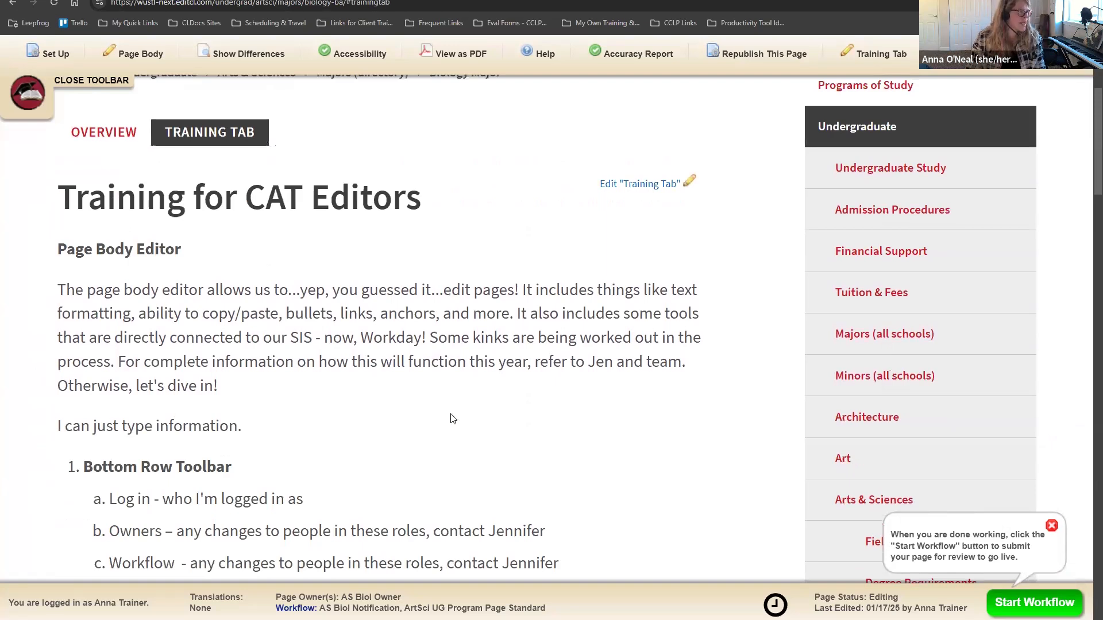
scroll(451, 419, down, 1)
scroll(451, 419, down, 4)
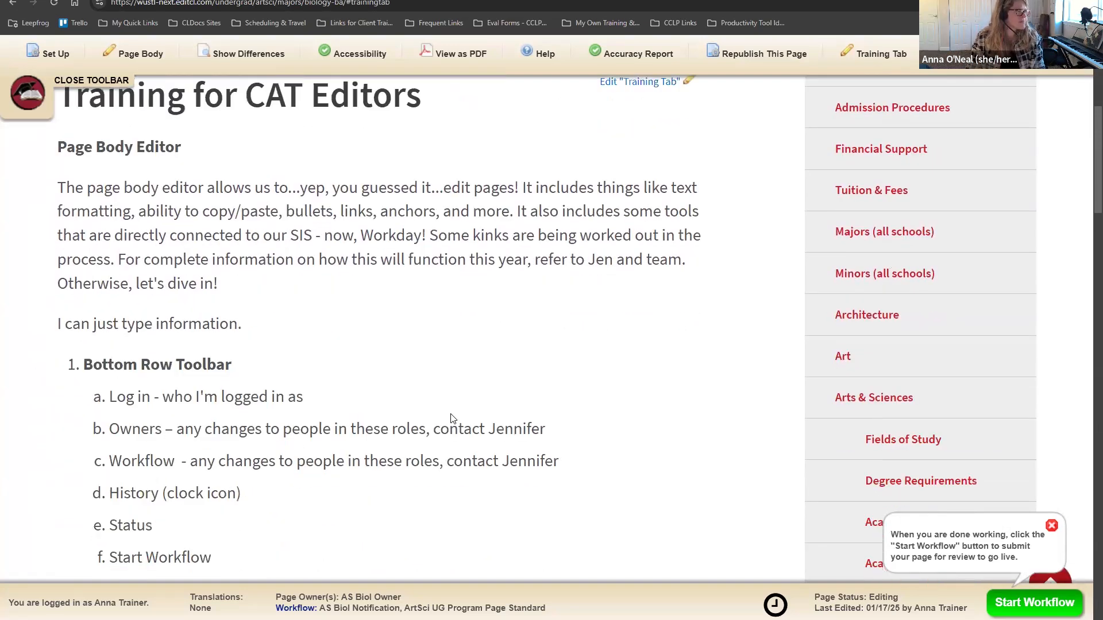
drag(83, 179, 257, 382)
click(403, 359)
Step: Compare the plain-text copy of the list, then reopen the Training Tab editor
scroll(404, 360, down, 2)
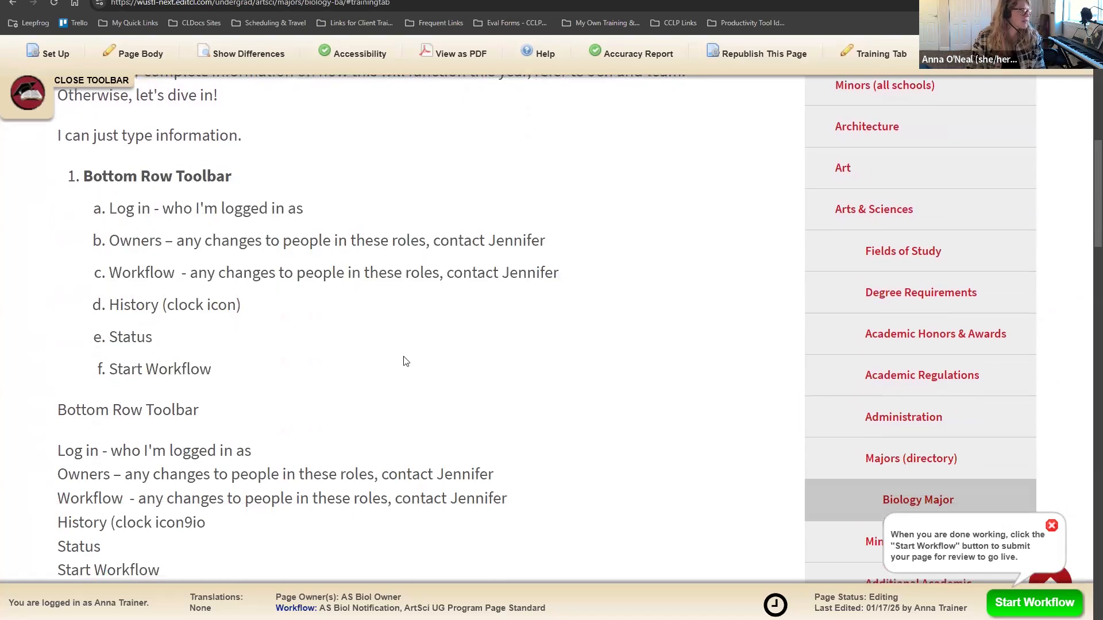
scroll(404, 360, up, 1)
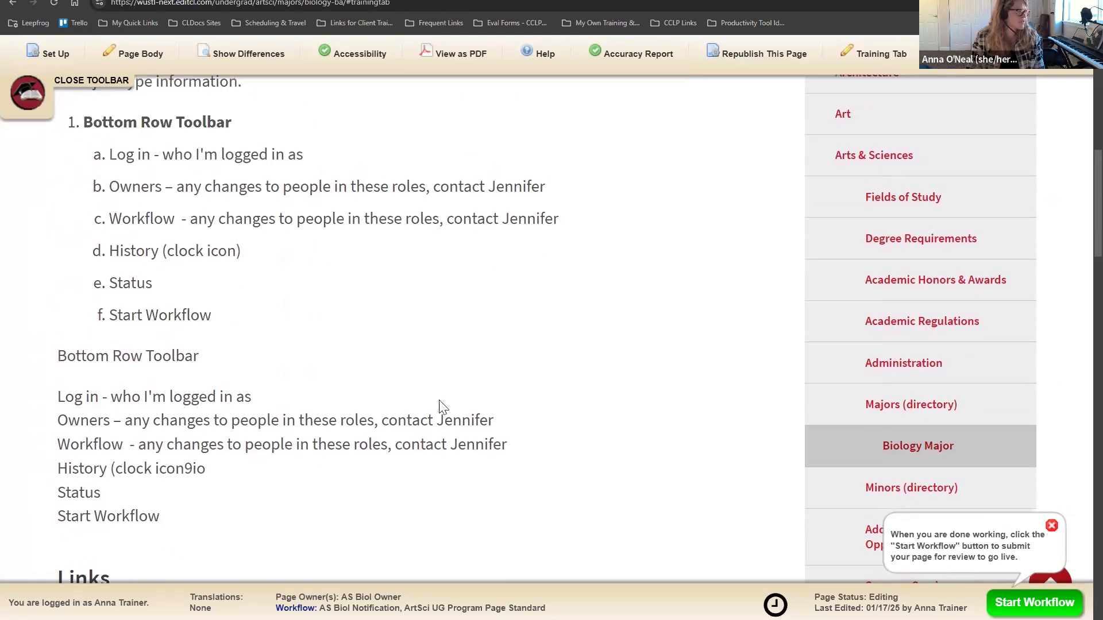
scroll(333, 340, down, 2)
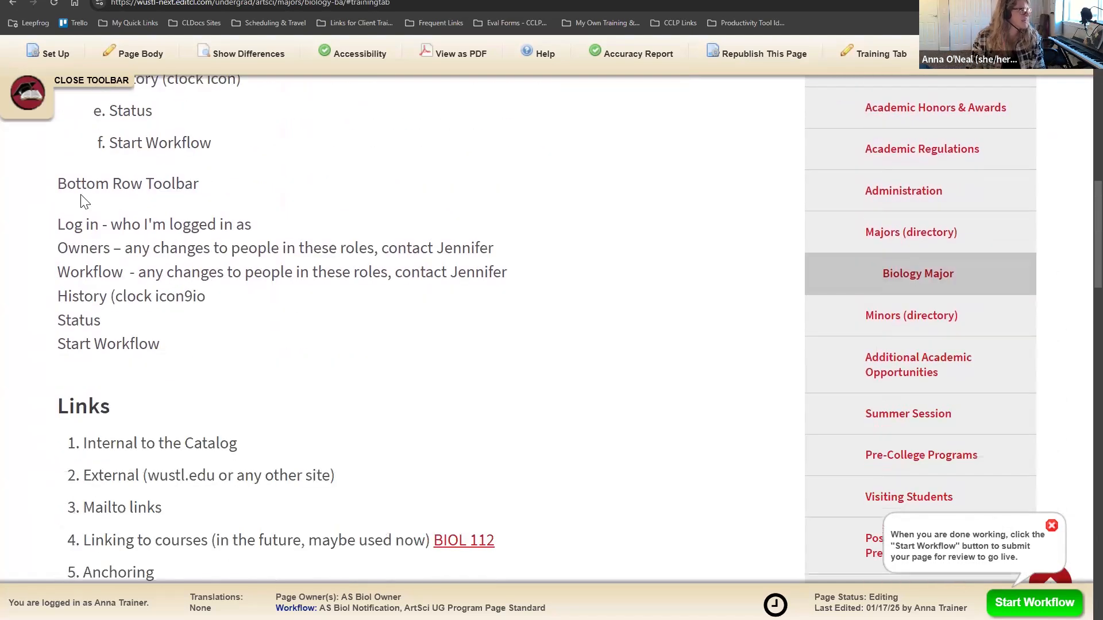
drag(59, 185, 224, 357)
click(262, 360)
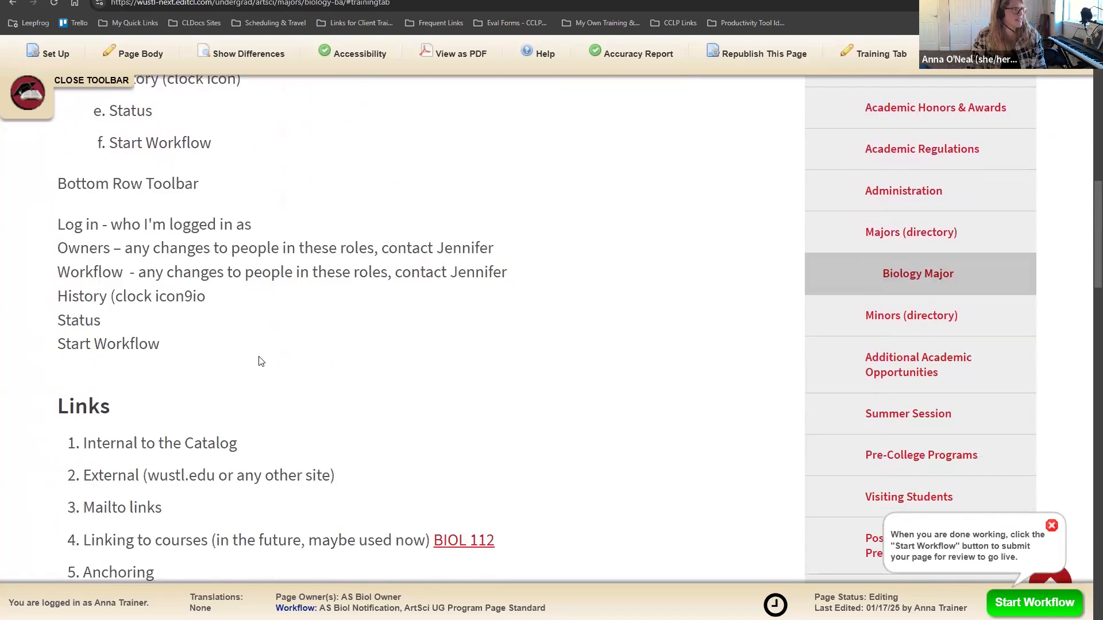
scroll(270, 390, up, 9)
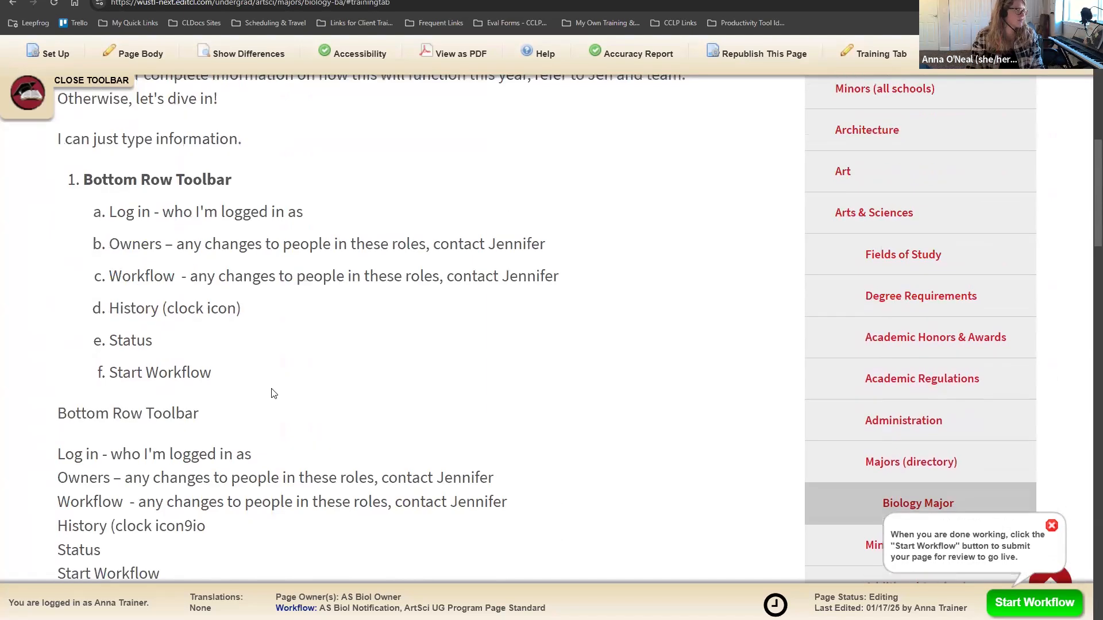
click(638, 185)
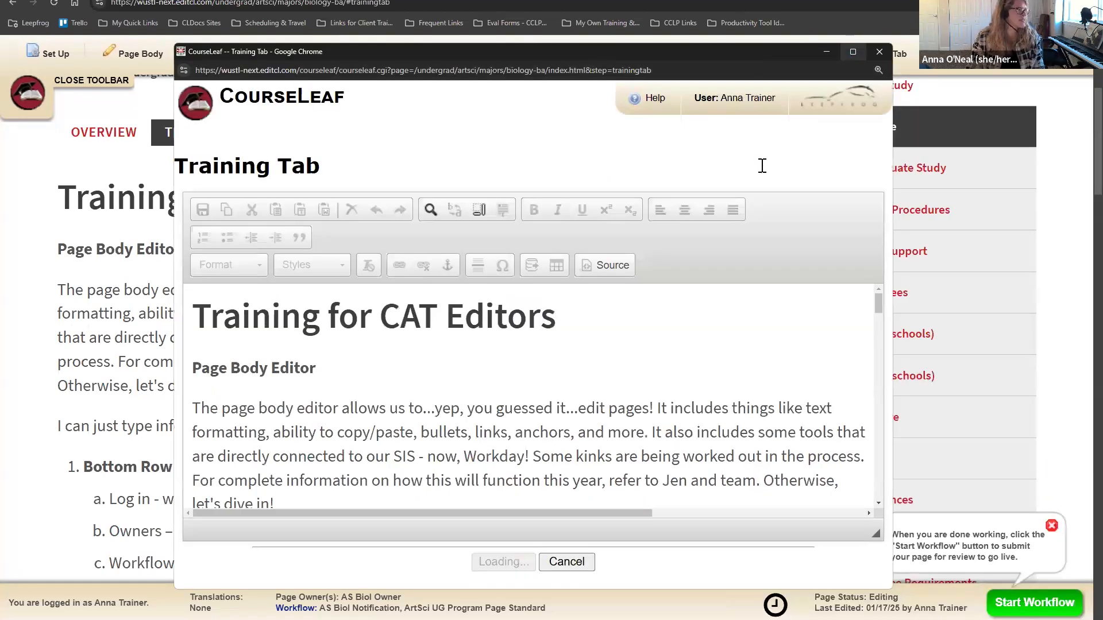
Step: Delete the Bottom Row Toolbar notes block and its leftover empty list item
scroll(578, 328, down, 5)
scroll(369, 414, up, 3)
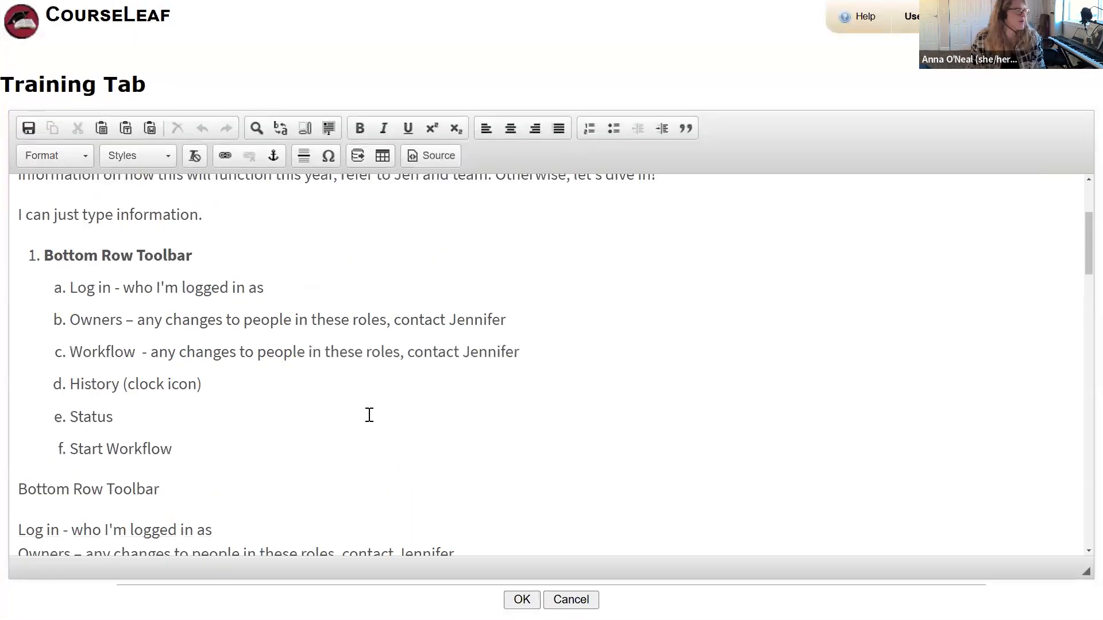
scroll(356, 428, down, 3)
scroll(349, 433, down, 2)
drag(192, 470, 12, 257)
key(BackSpace)
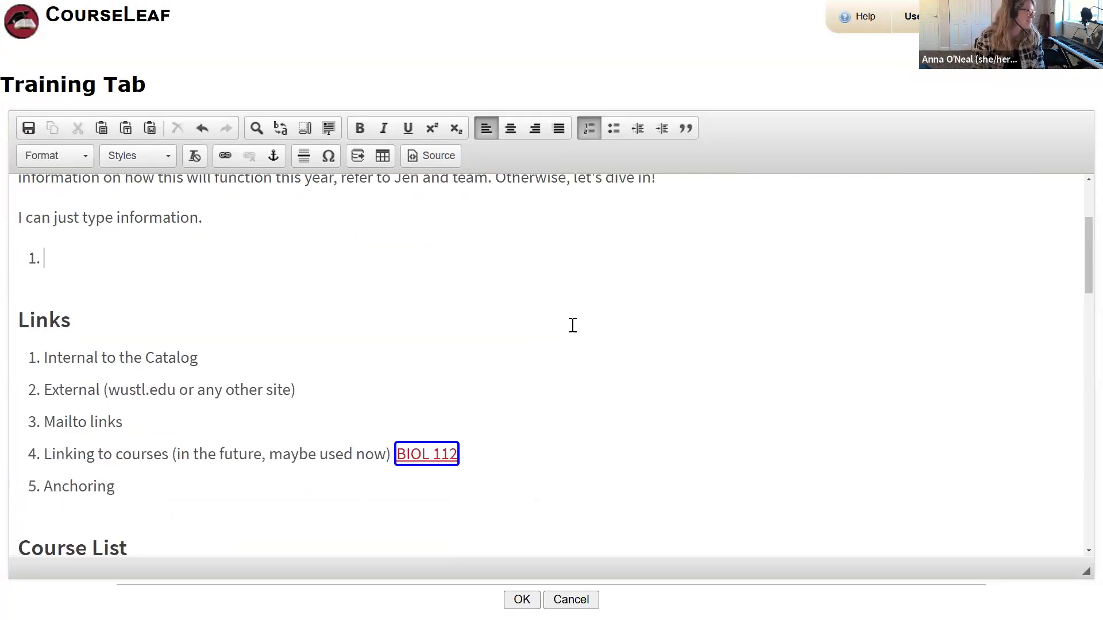
key(BackSpace)
key(BackSpace)
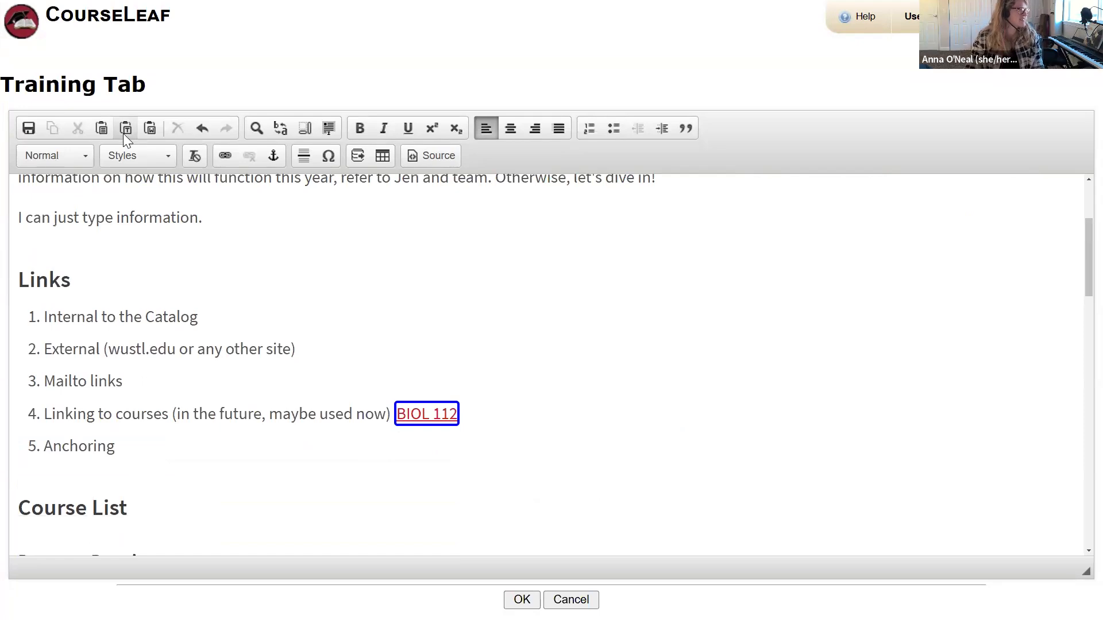
Step: Place the caret after the Links heading and restore the editor to a floating window
click(107, 243)
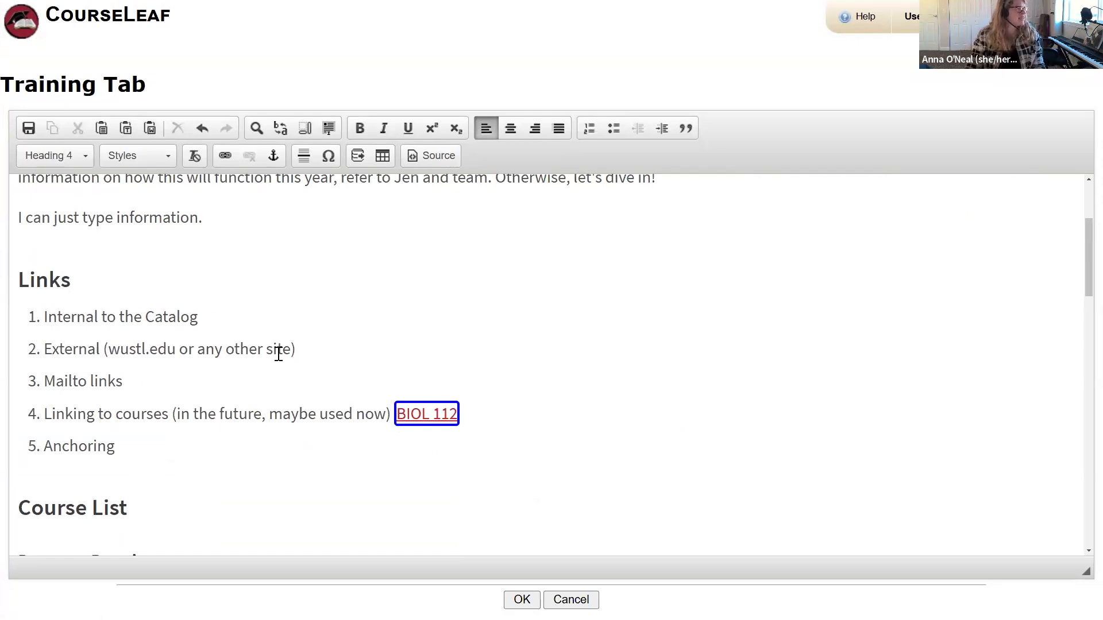
scroll(512, 379, down, 1)
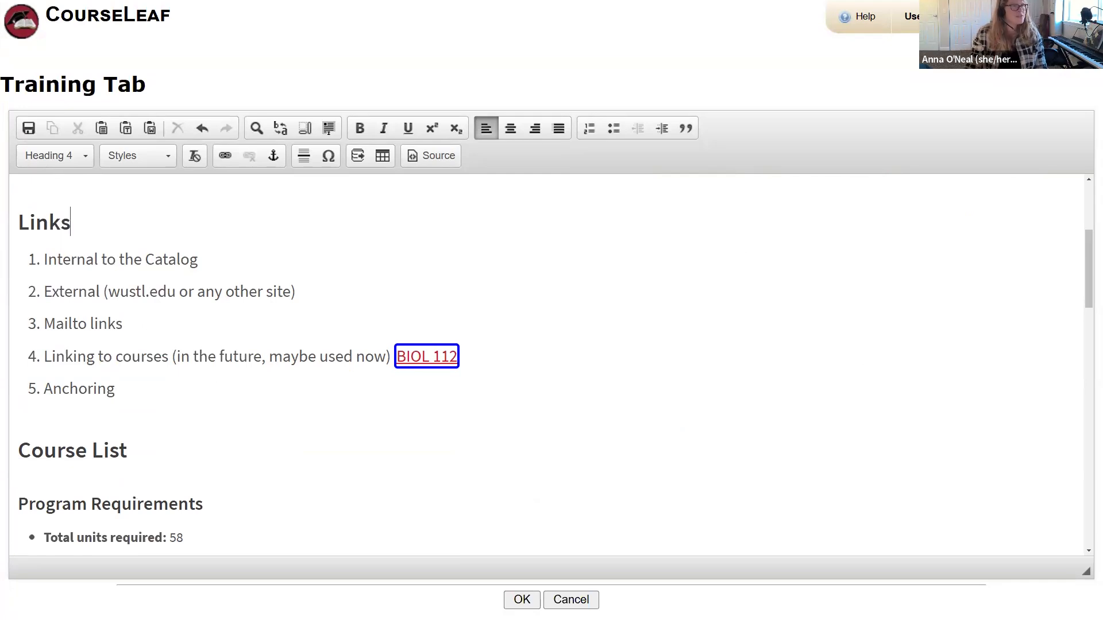
drag(574, 2, 743, 56)
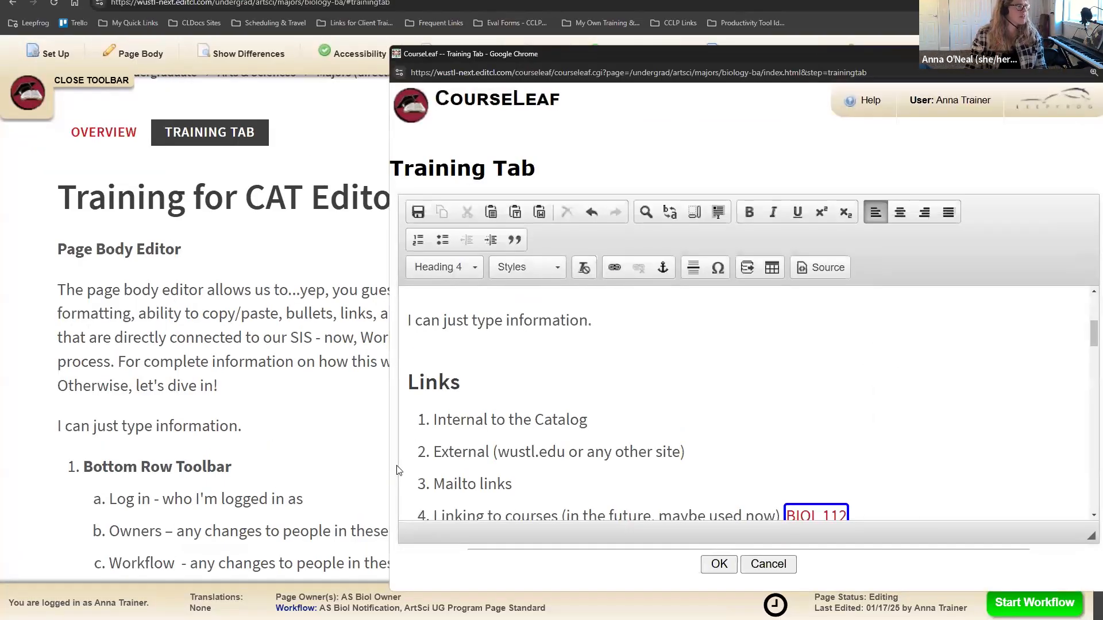
Step: Bring the editor forward and inspect the External and Internal to the Catalog link items
scroll(231, 328, up, 4)
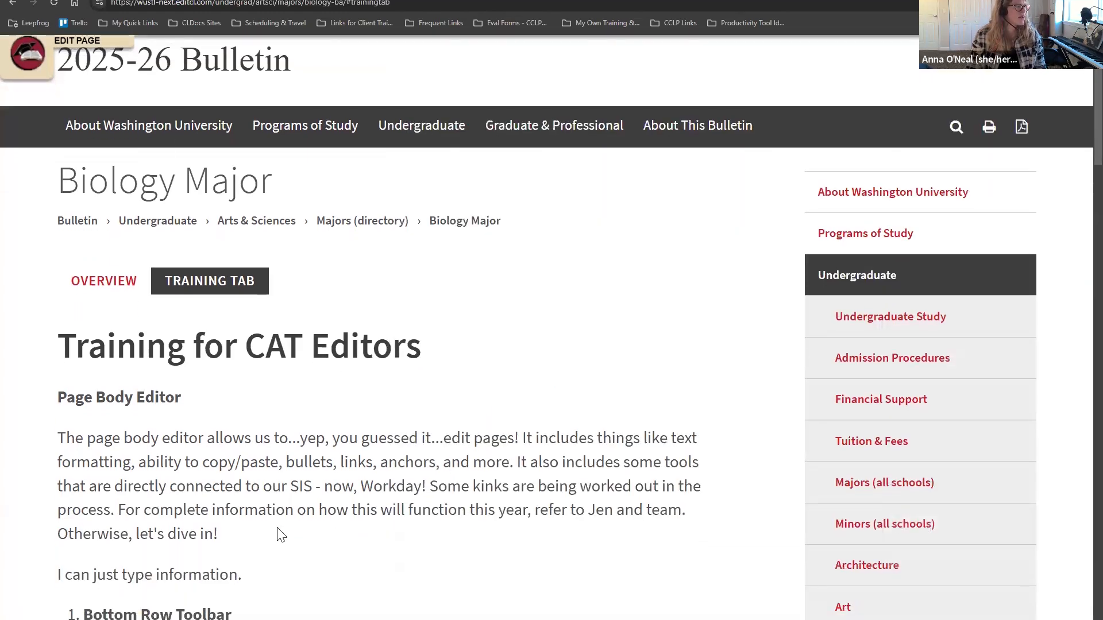
mouse_move(181, 619)
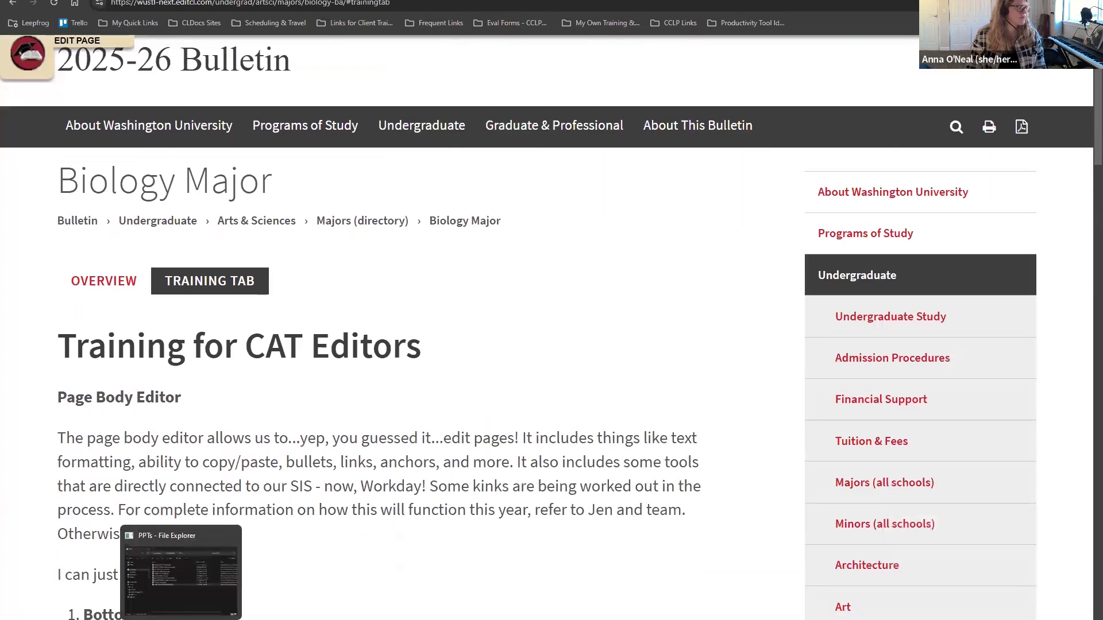
mouse_move(227, 619)
click(426, 584)
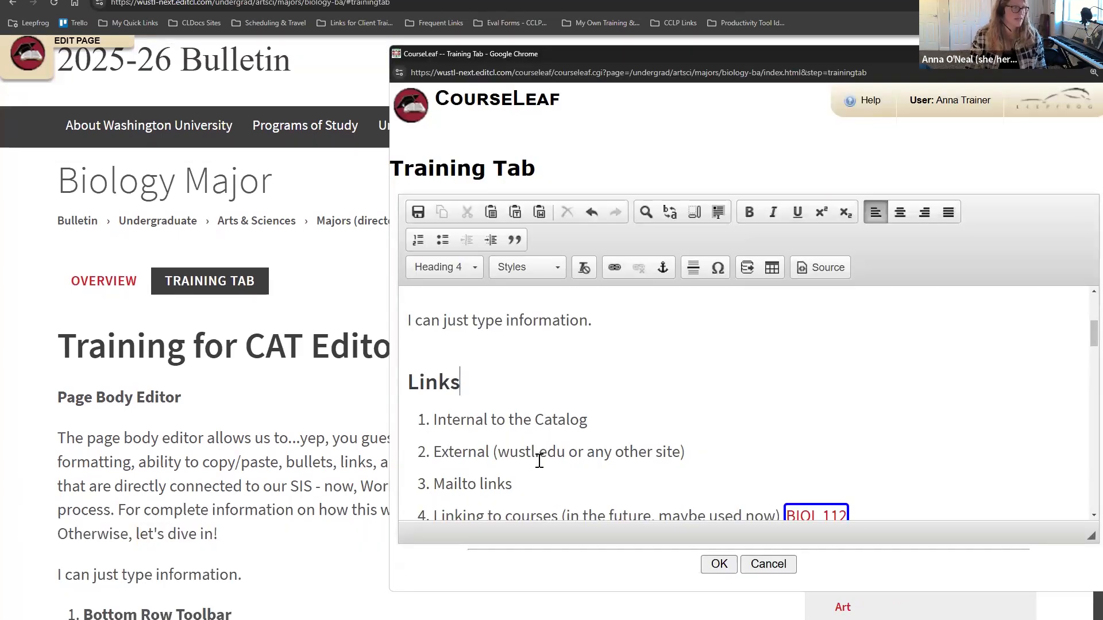
drag(497, 452, 564, 455)
click(563, 454)
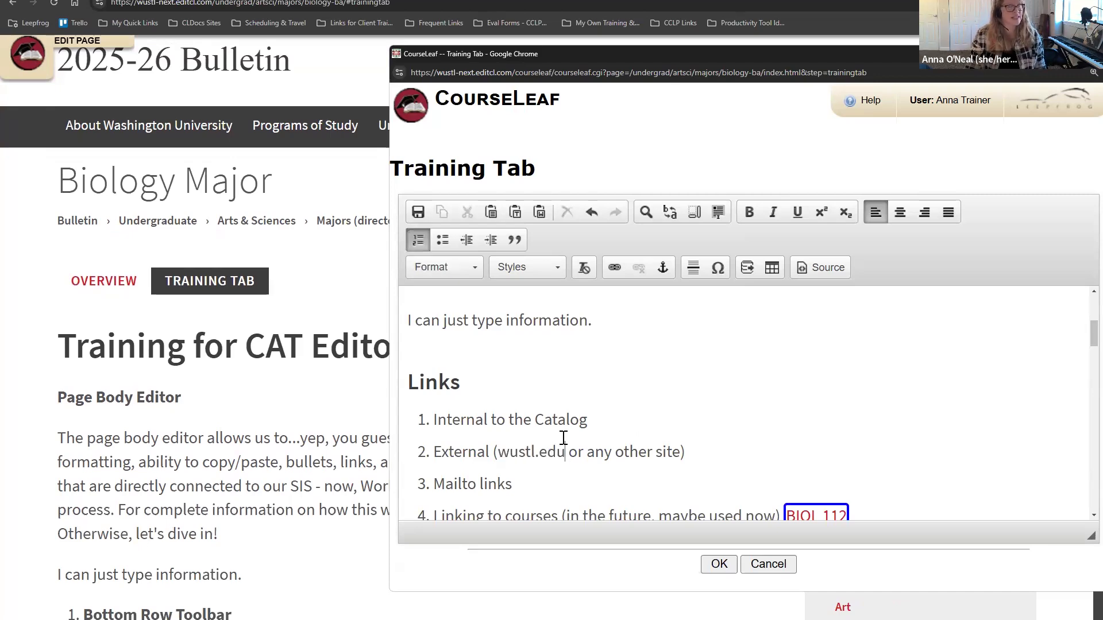
drag(614, 422, 402, 420)
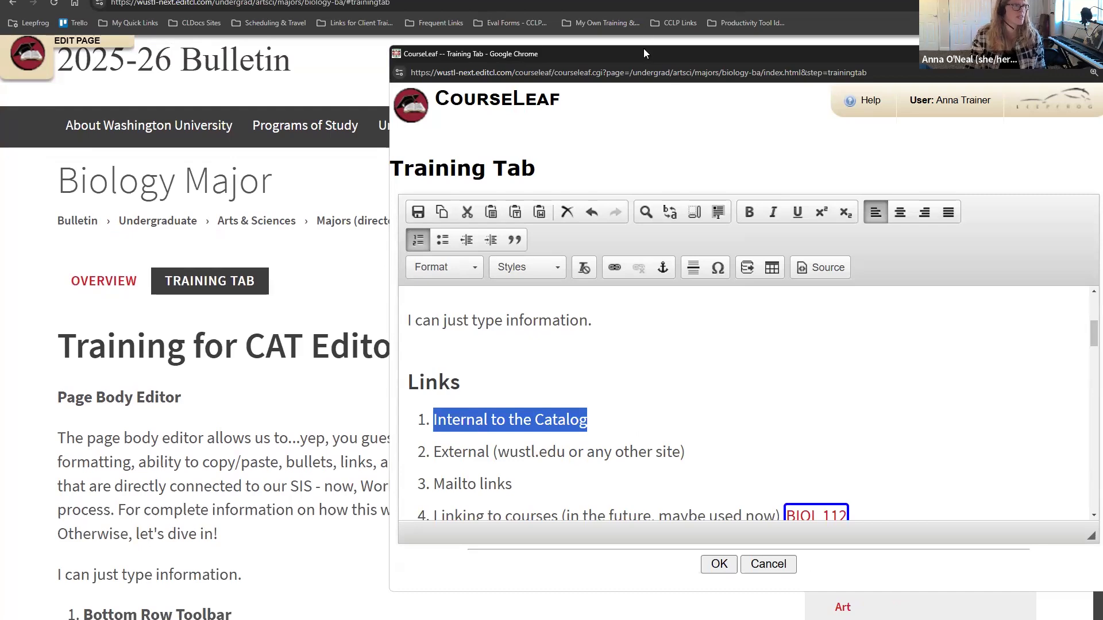
Step: Duplicate the tab, open the Arts & Sciences page, and select its /undergrad/artsci/ path
click(273, 211)
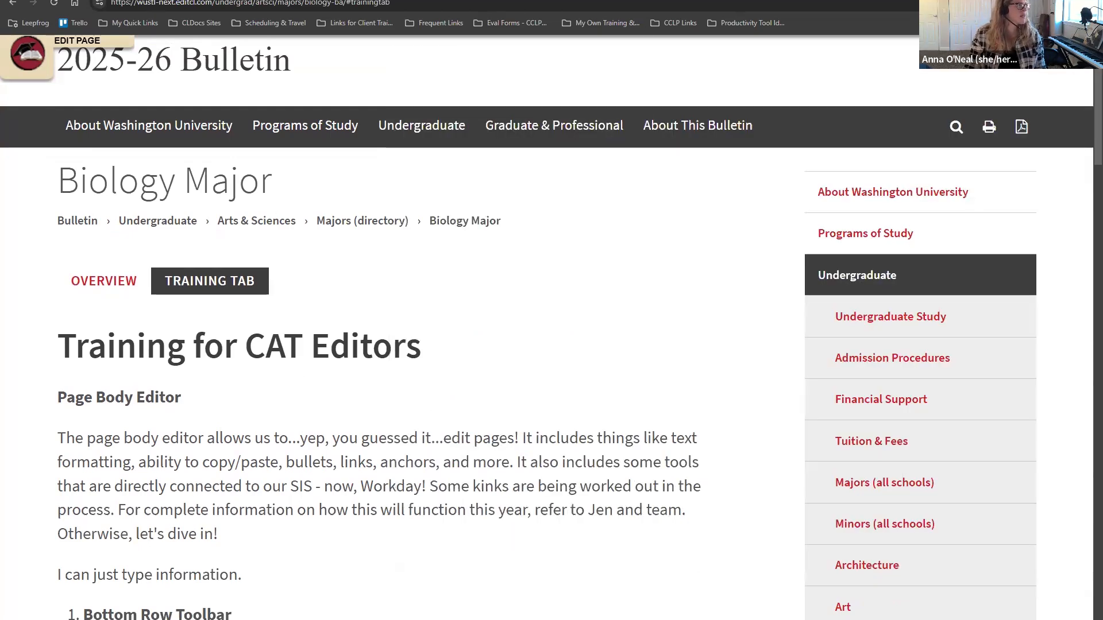
right_click(95, 0)
click(167, 85)
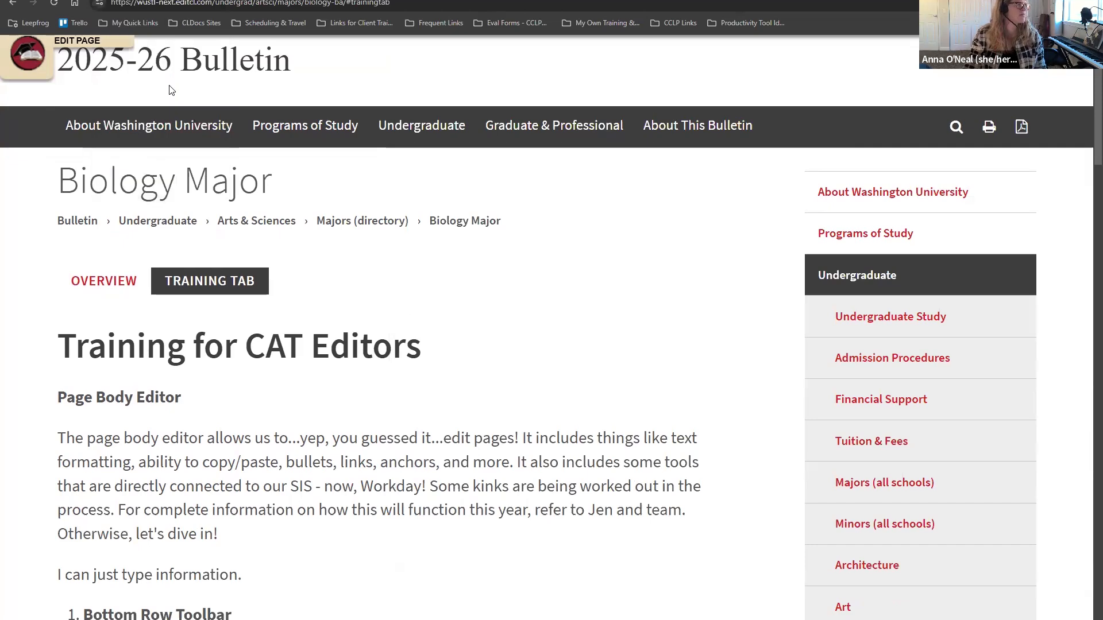
click(246, 220)
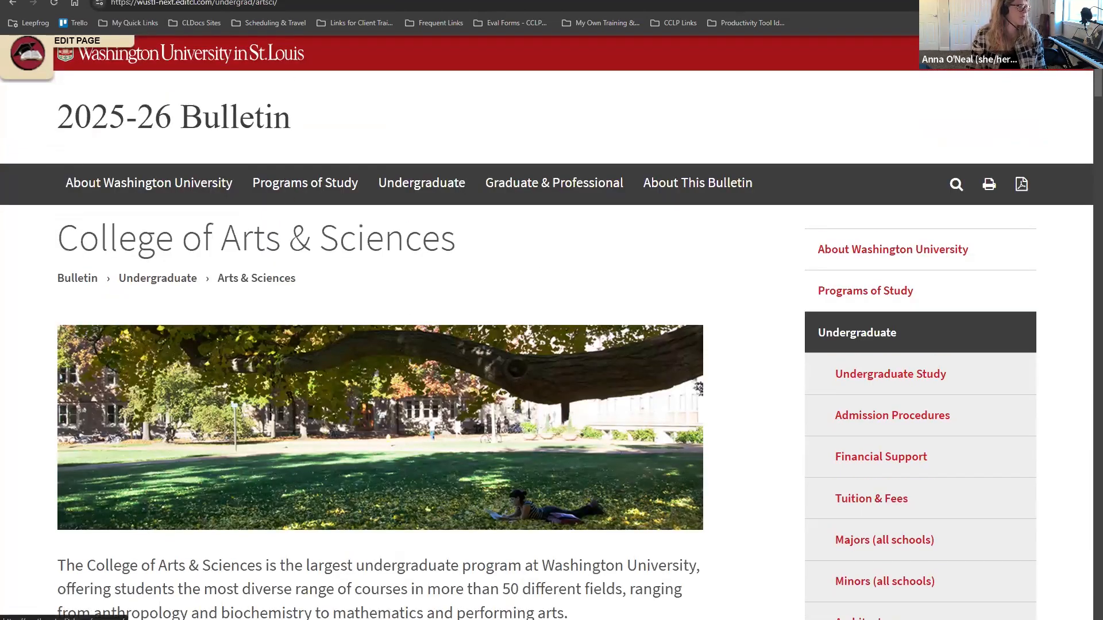
click(234, 618)
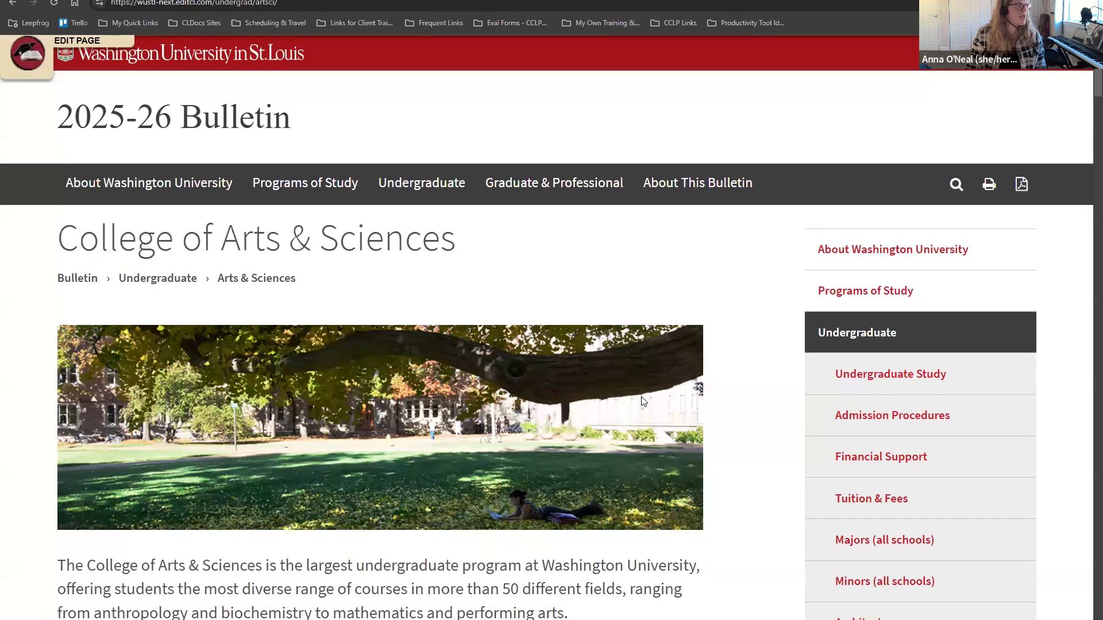
drag(295, 5, 211, 4)
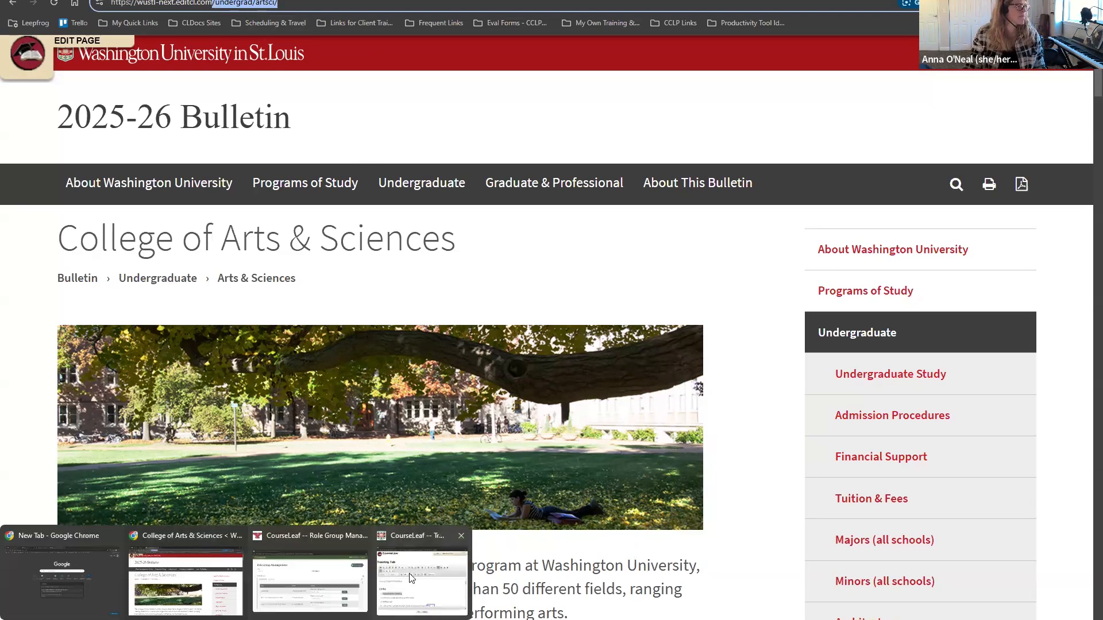
click(423, 572)
drag(597, 420, 417, 424)
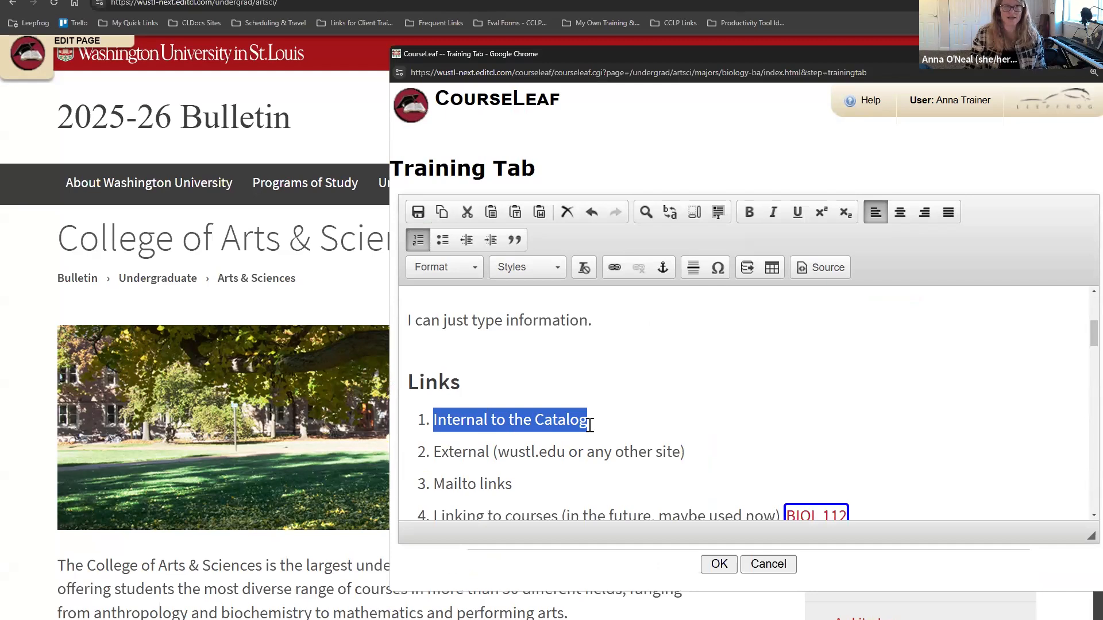
Step: Link the selected 'Internal to the Catalog' text to /undergrad/artsci/, the College of Arts & Sciences page
click(614, 269)
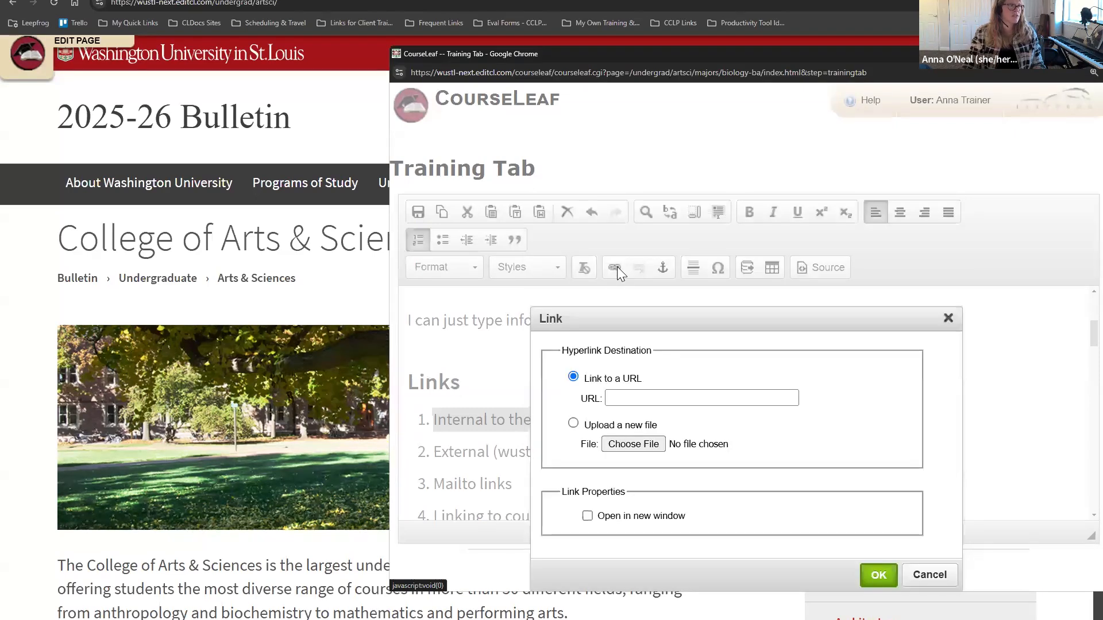
click(646, 399)
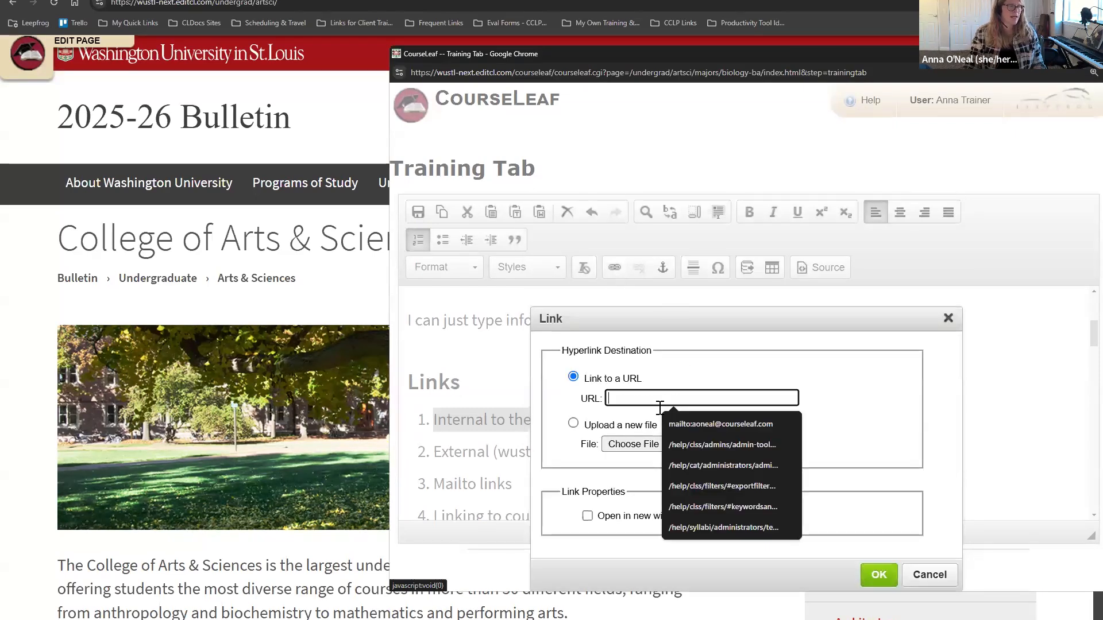
click(684, 424)
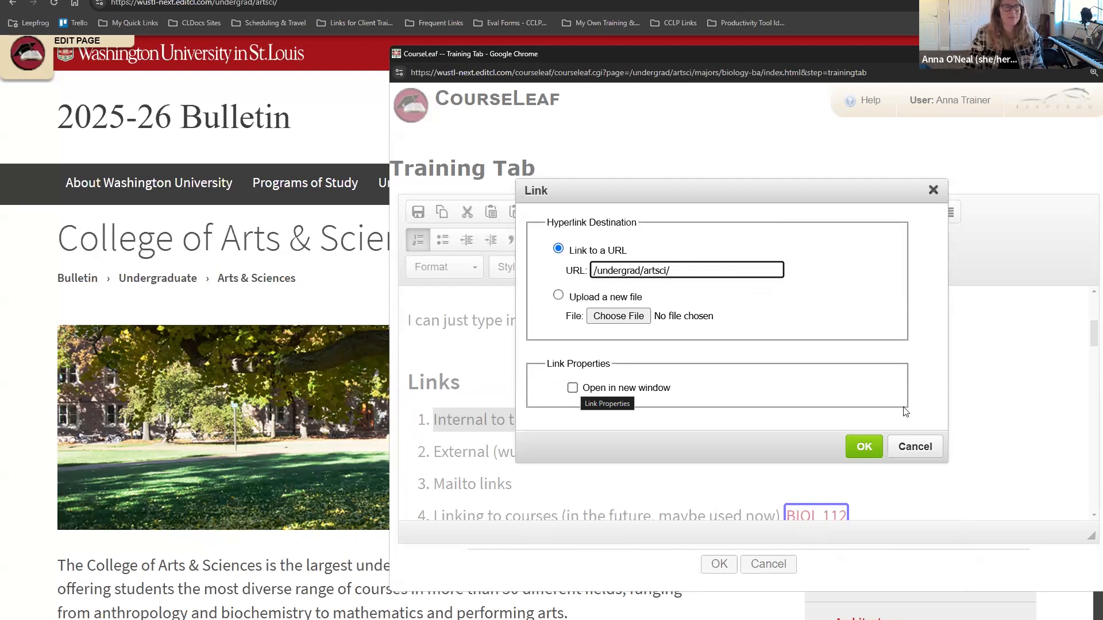
drag(684, 191, 856, 452)
drag(864, 325, 707, 220)
drag(864, 463, 876, 487)
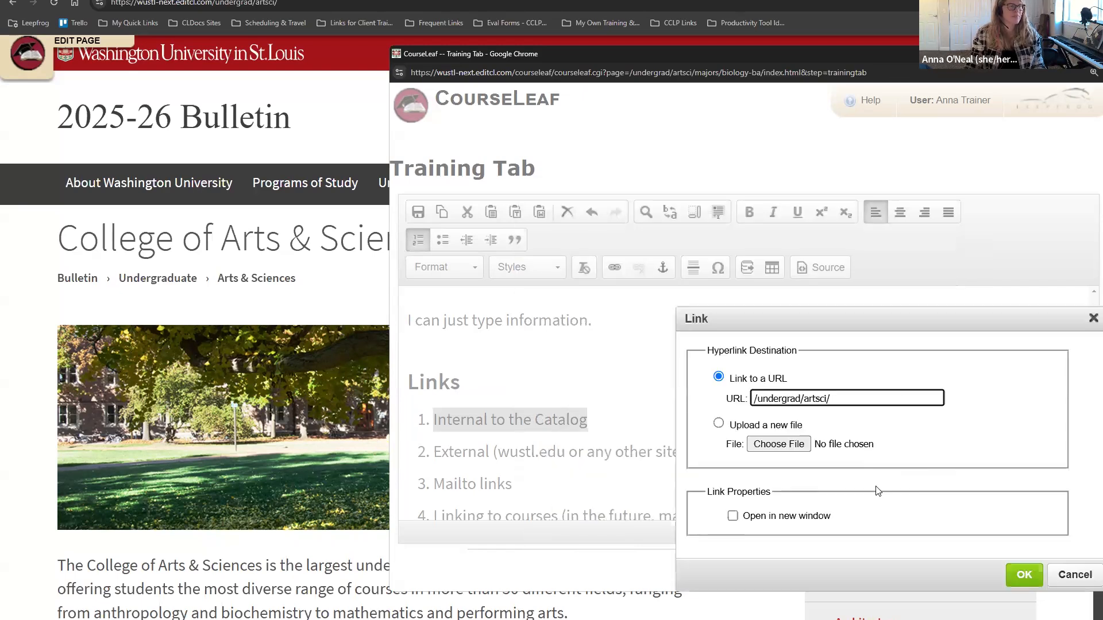
click(1021, 575)
click(633, 414)
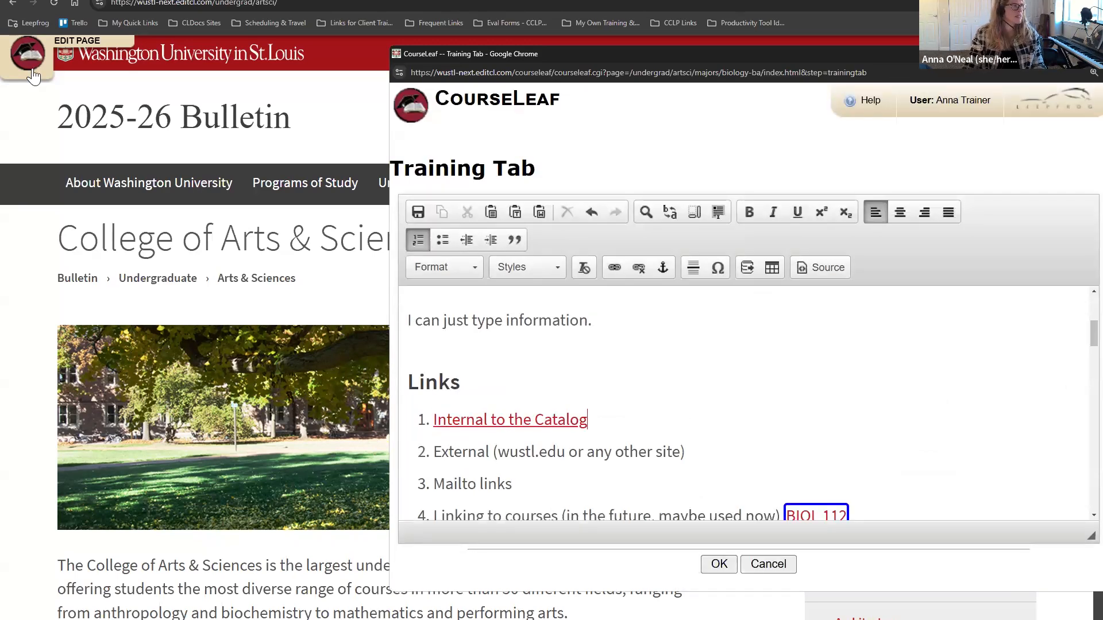
Step: Save the Training Tab edits and test that the Internal to the Catalog link opens Arts & Sciences
click(230, 0)
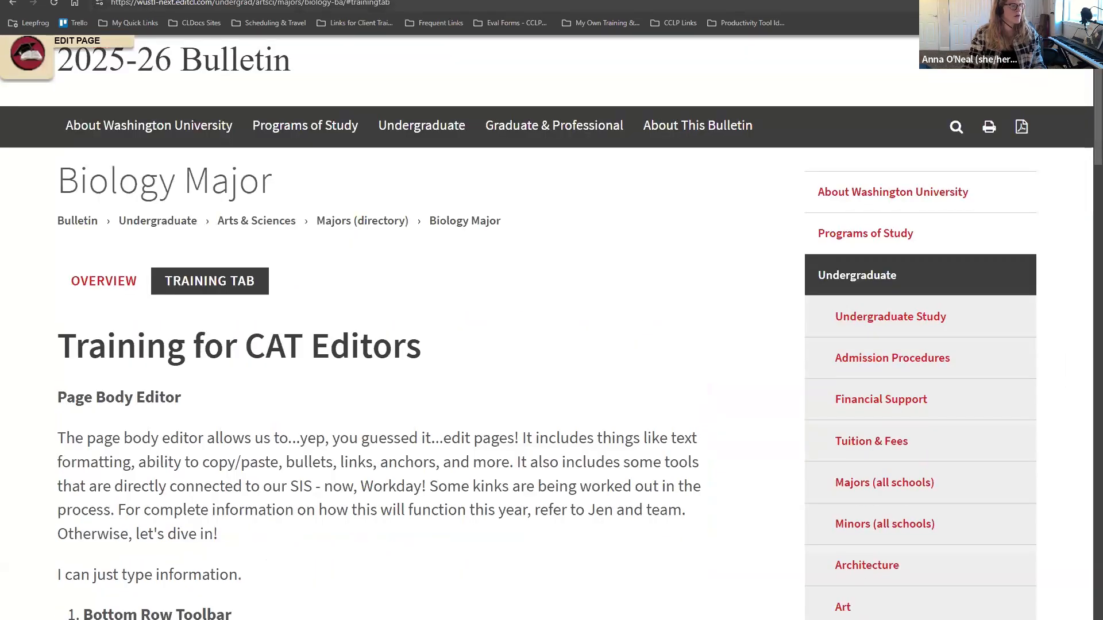
mouse_move(207, 619)
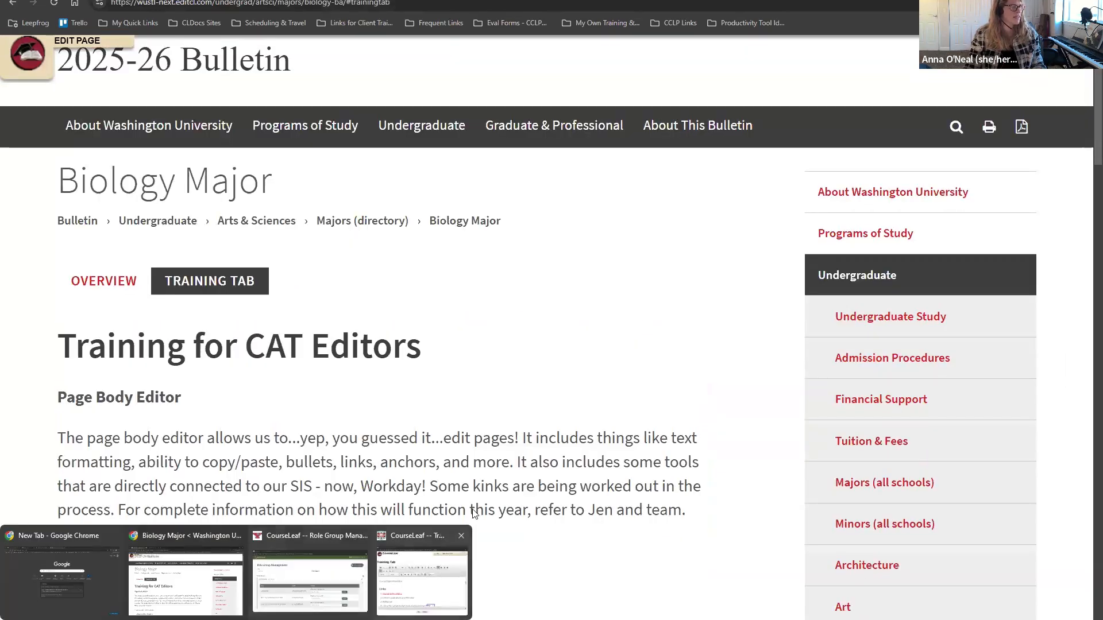
click(442, 577)
click(718, 564)
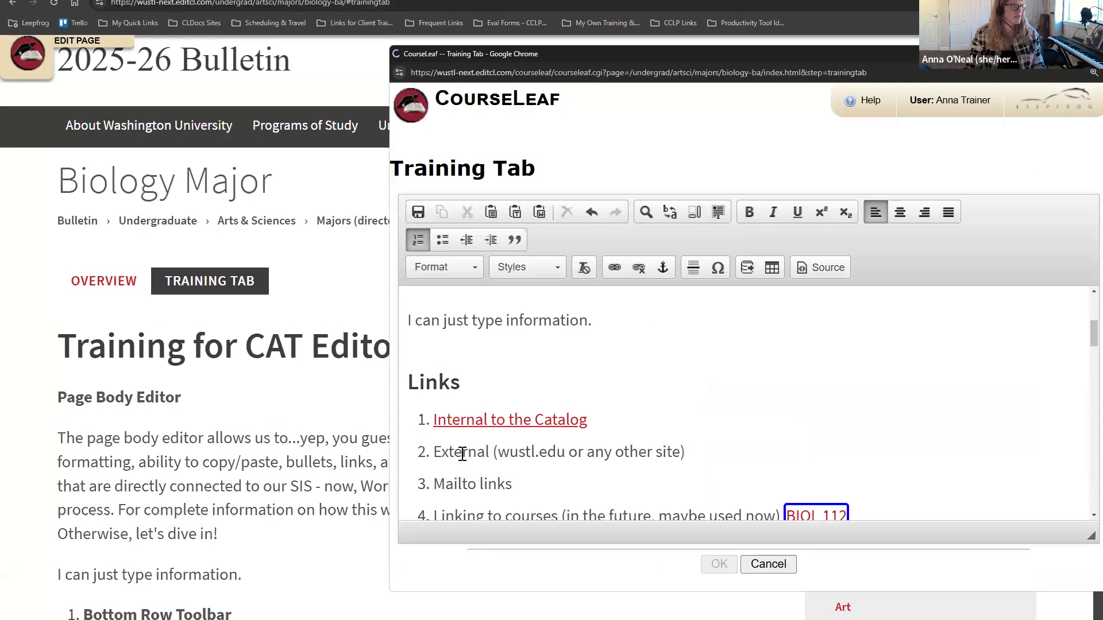
scroll(478, 476, down, 6)
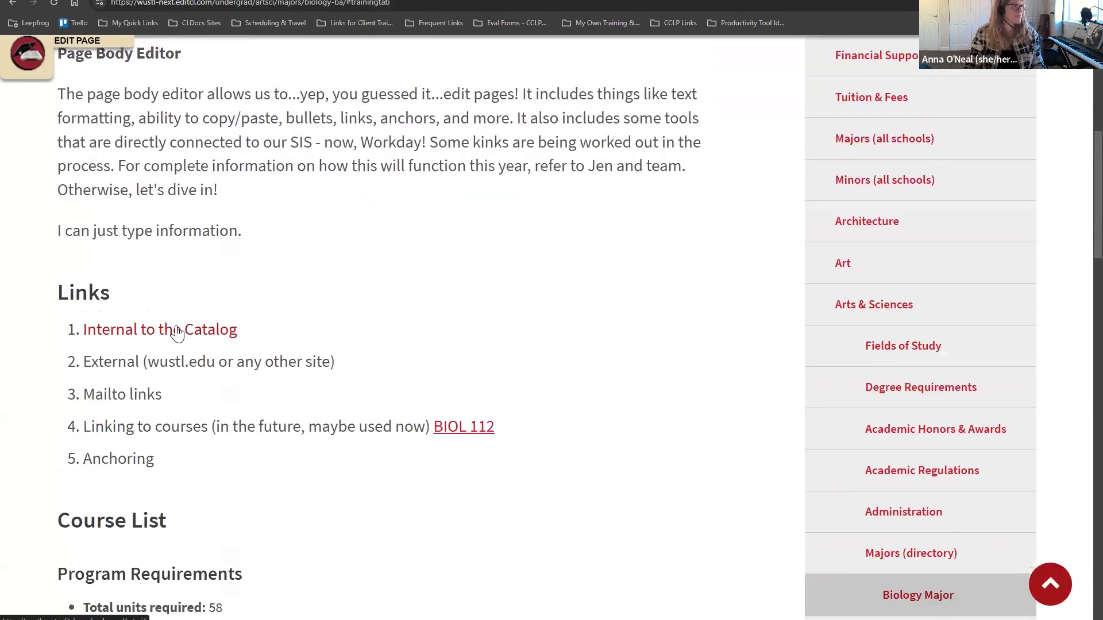
click(177, 332)
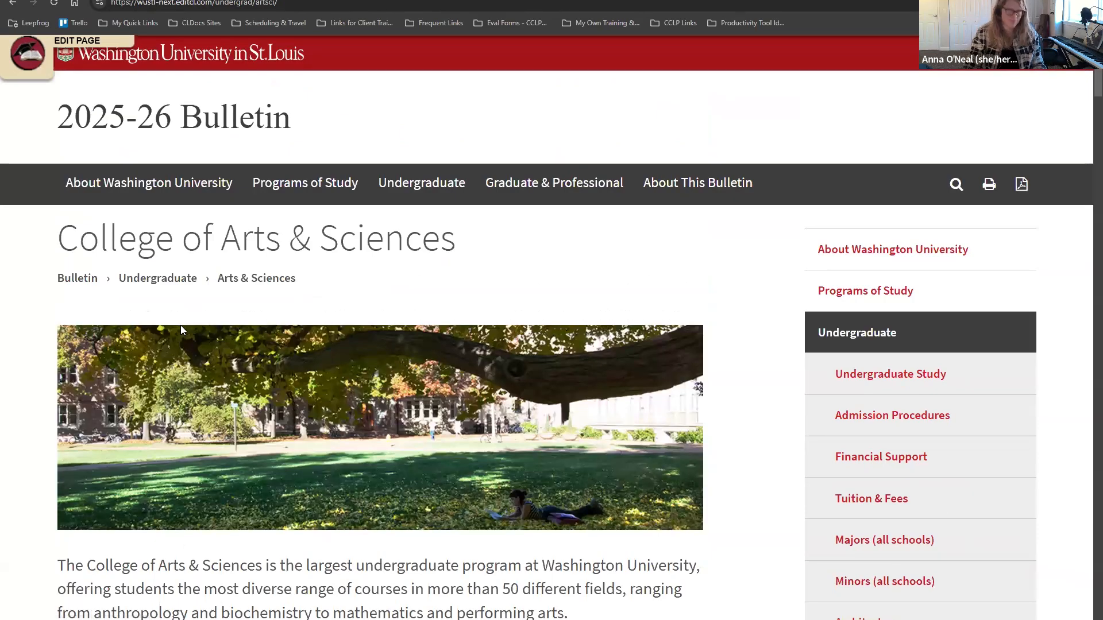
click(13, 4)
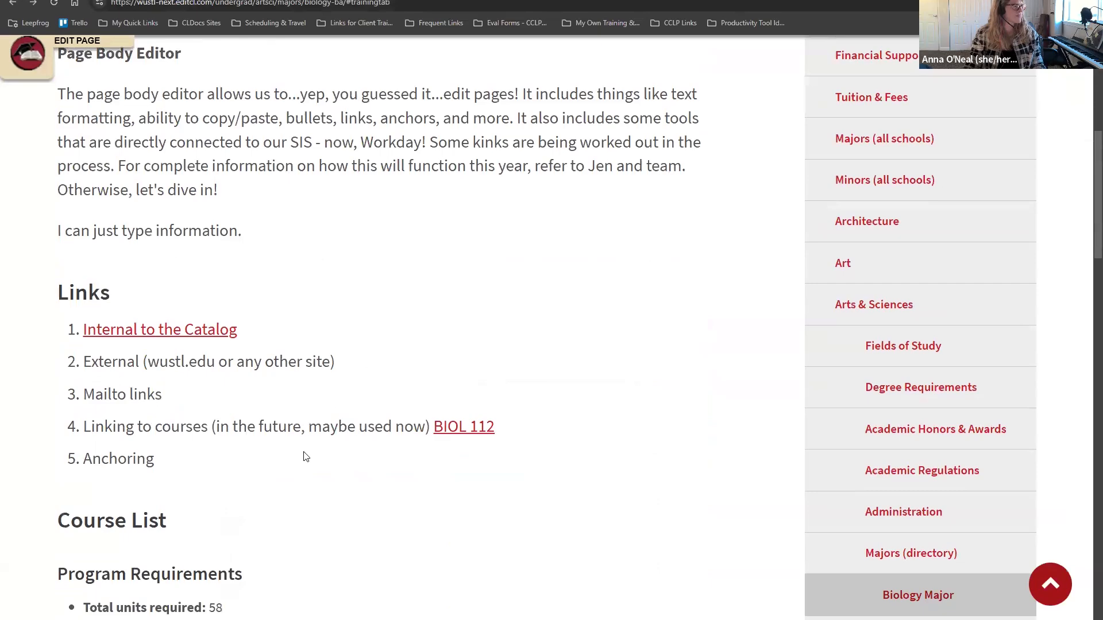
Step: Reopen the Training Tab editor and copy the washu.edu address from the WashU homepage
scroll(305, 456, up, 5)
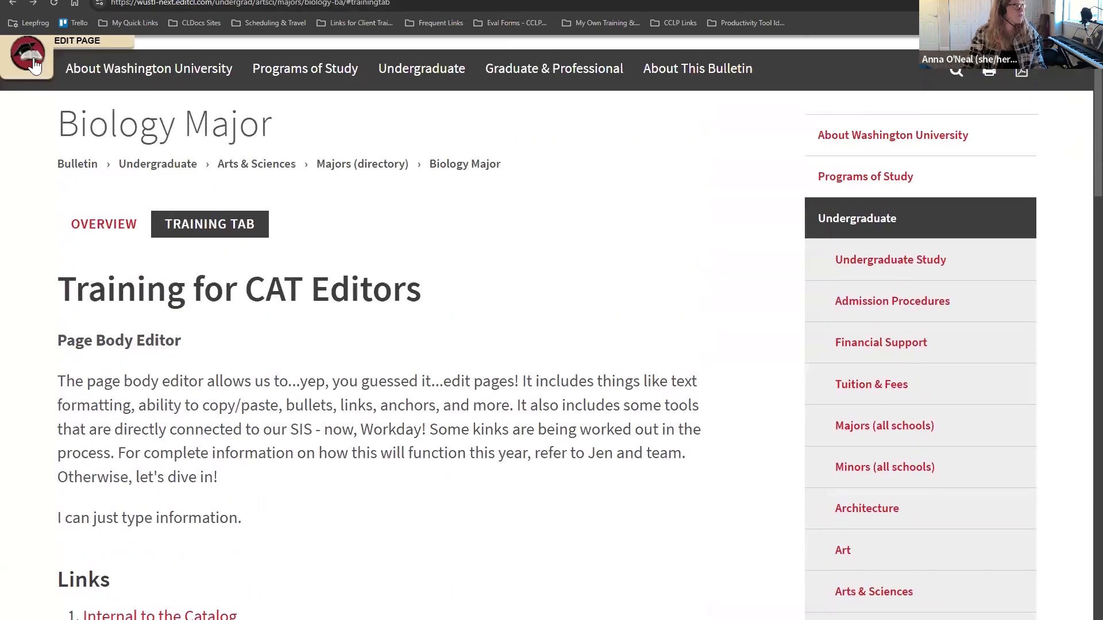
click(34, 65)
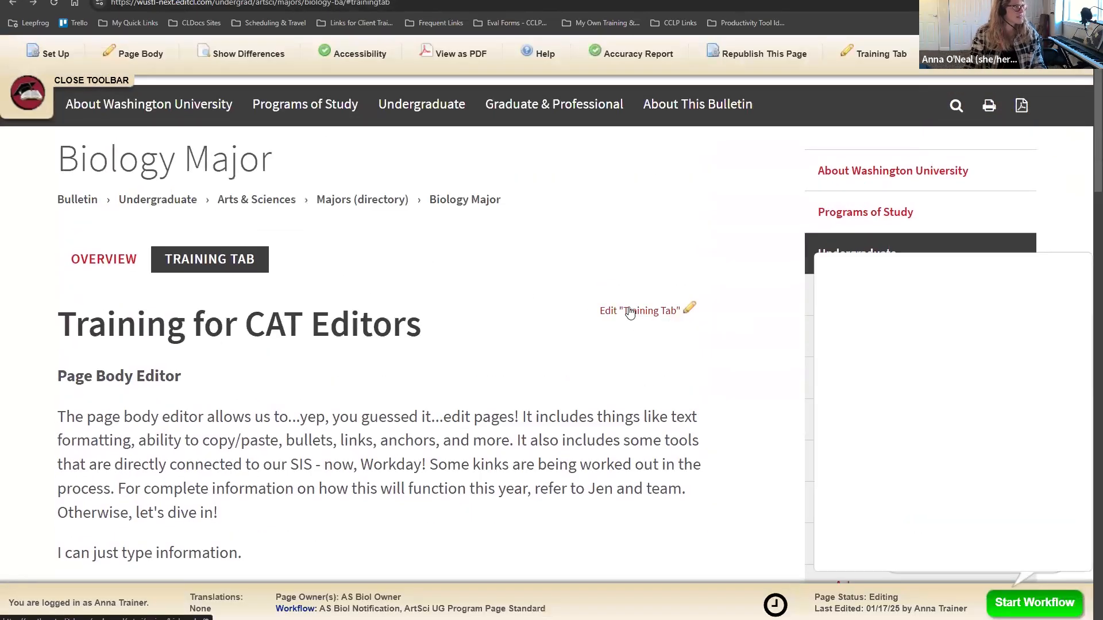
click(630, 312)
scroll(680, 427, down, 5)
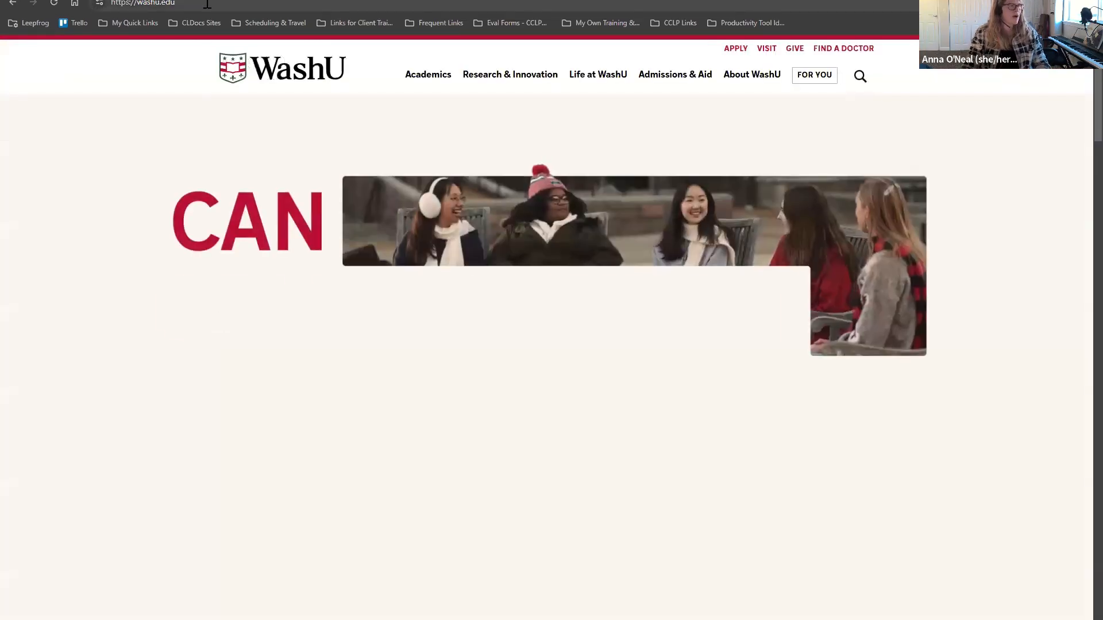
click(156, 3)
key(ctrl+c)
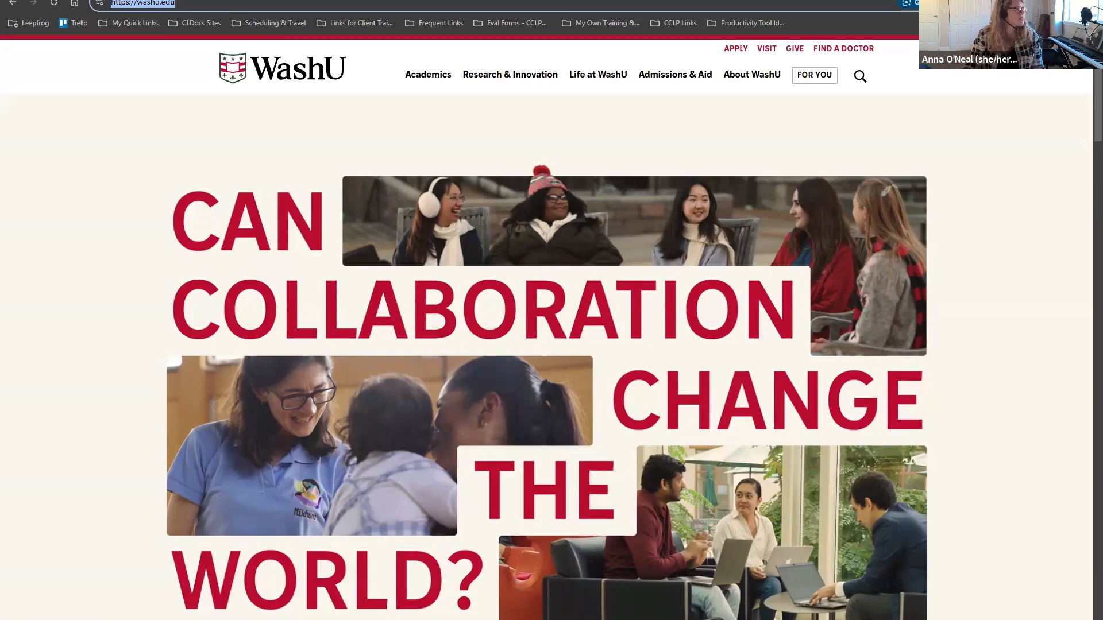
click(124, 0)
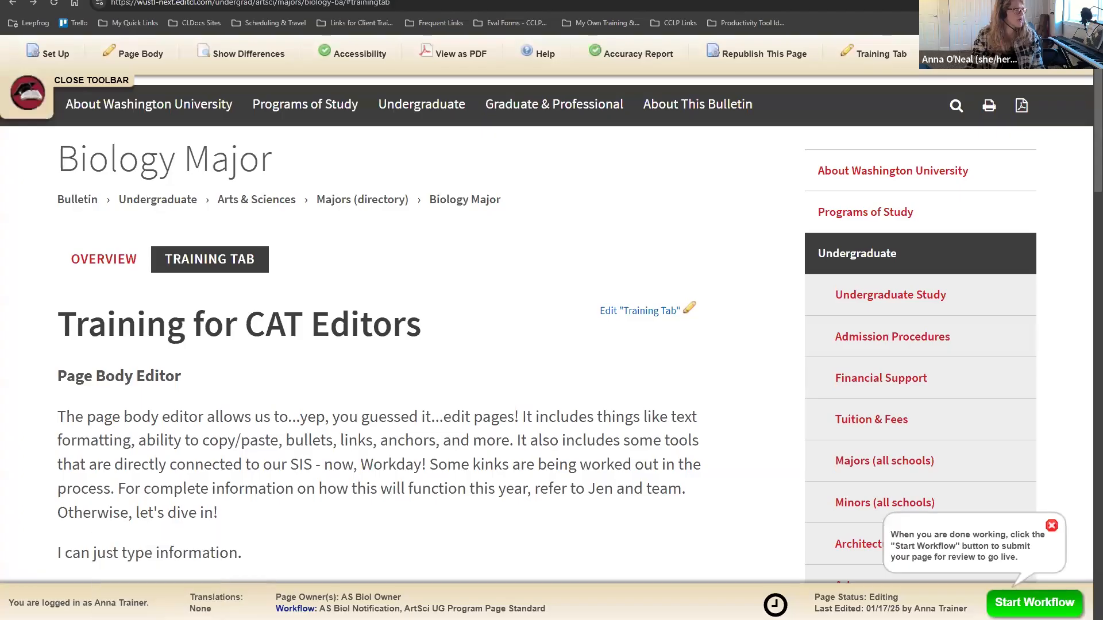
mouse_move(130, 619)
click(409, 597)
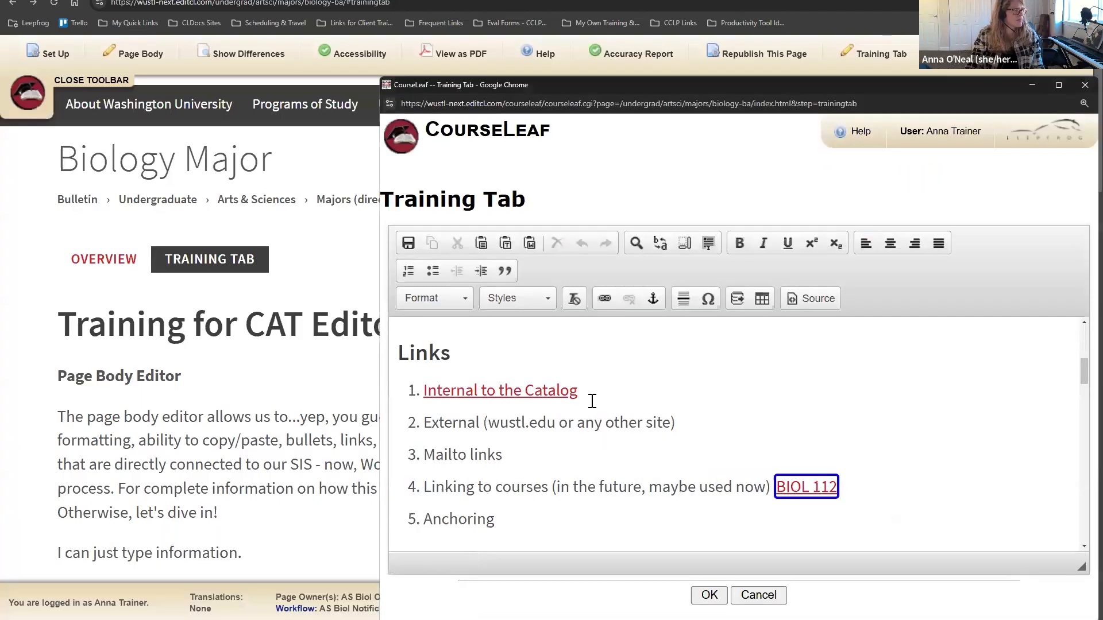
drag(701, 425, 423, 424)
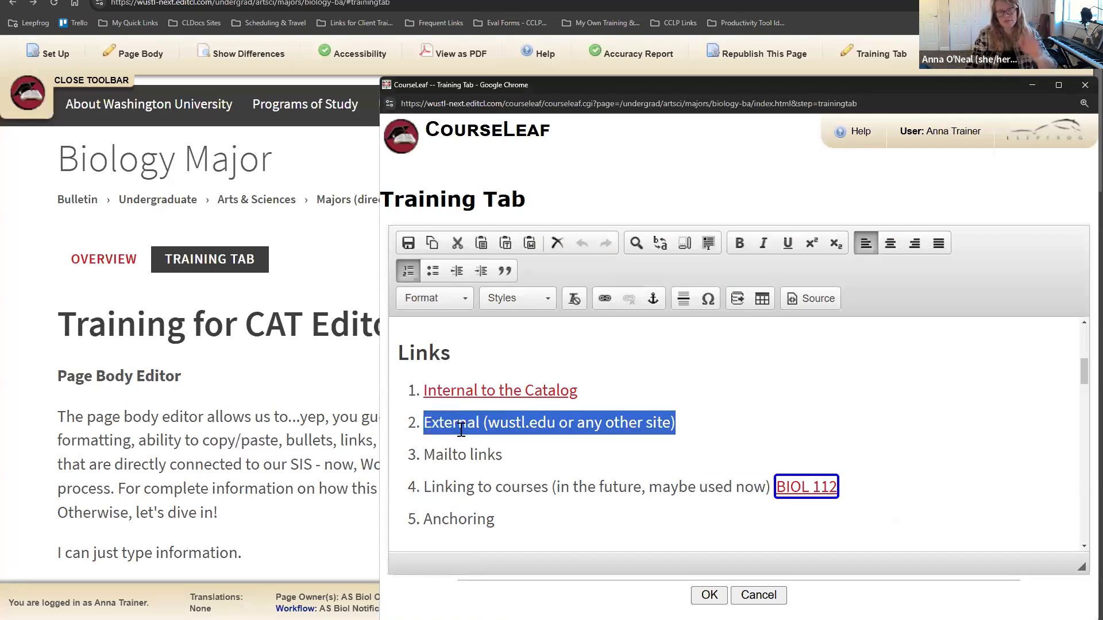
click(608, 299)
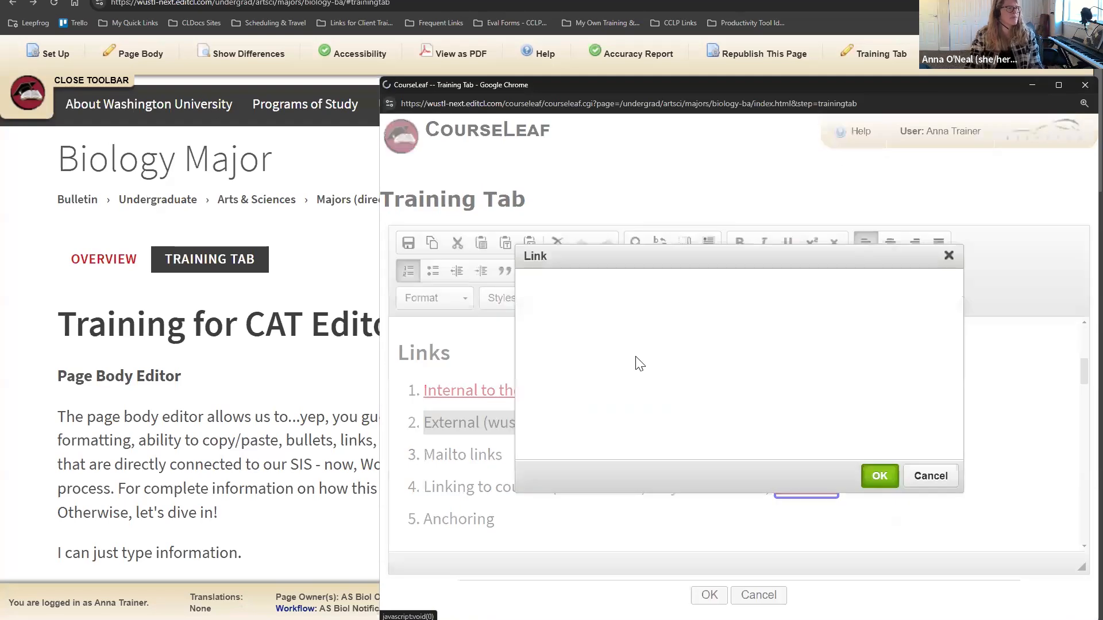
click(632, 318)
key(ctrl+v)
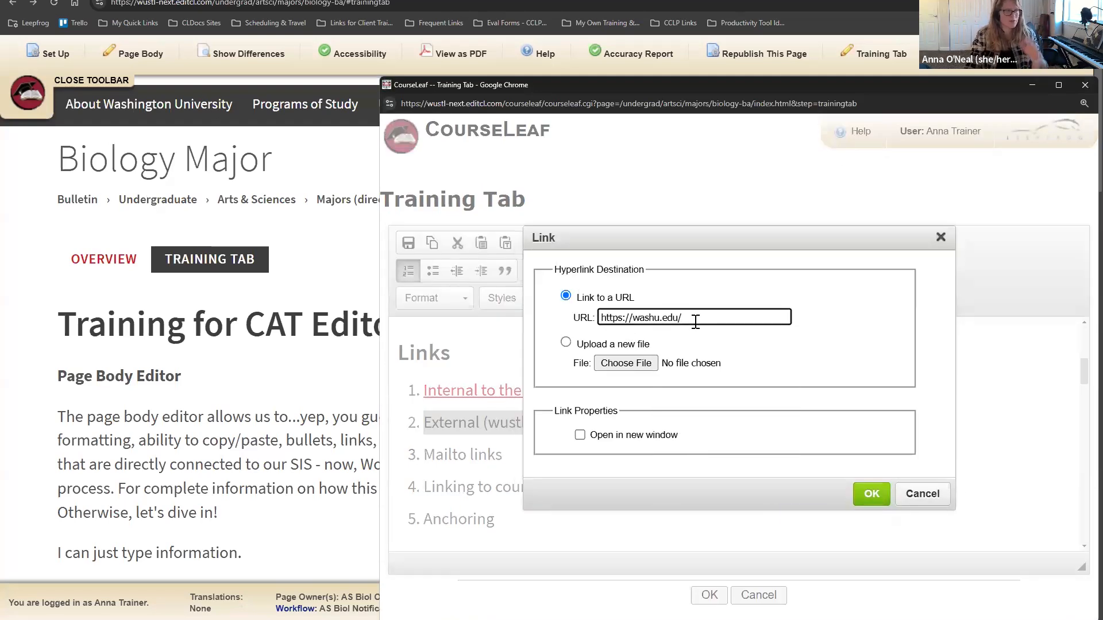
click(871, 494)
click(574, 523)
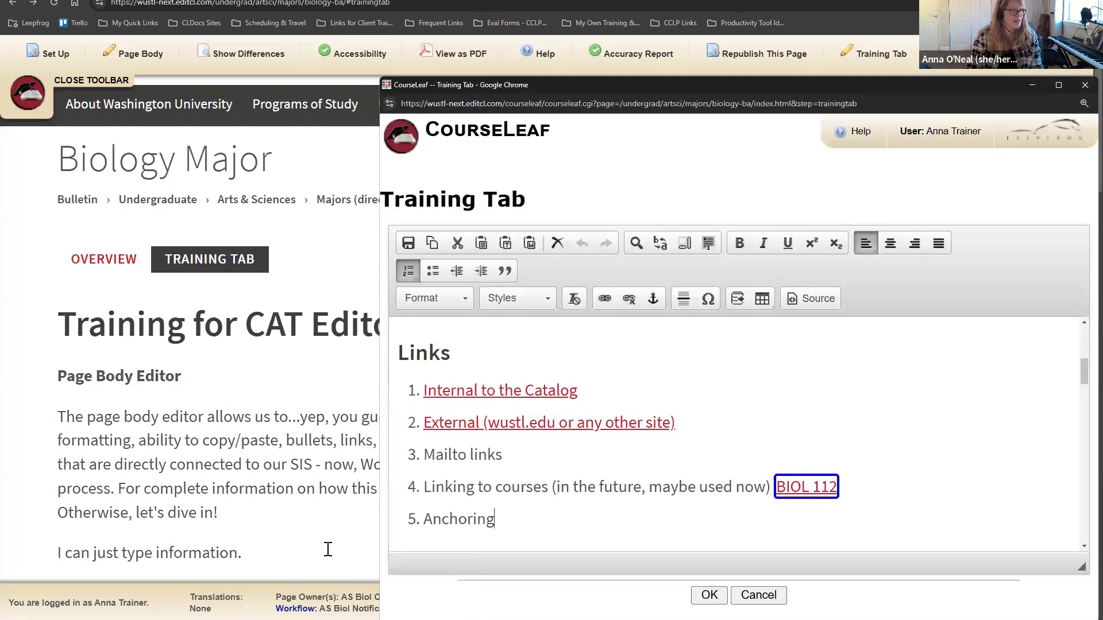
click(717, 598)
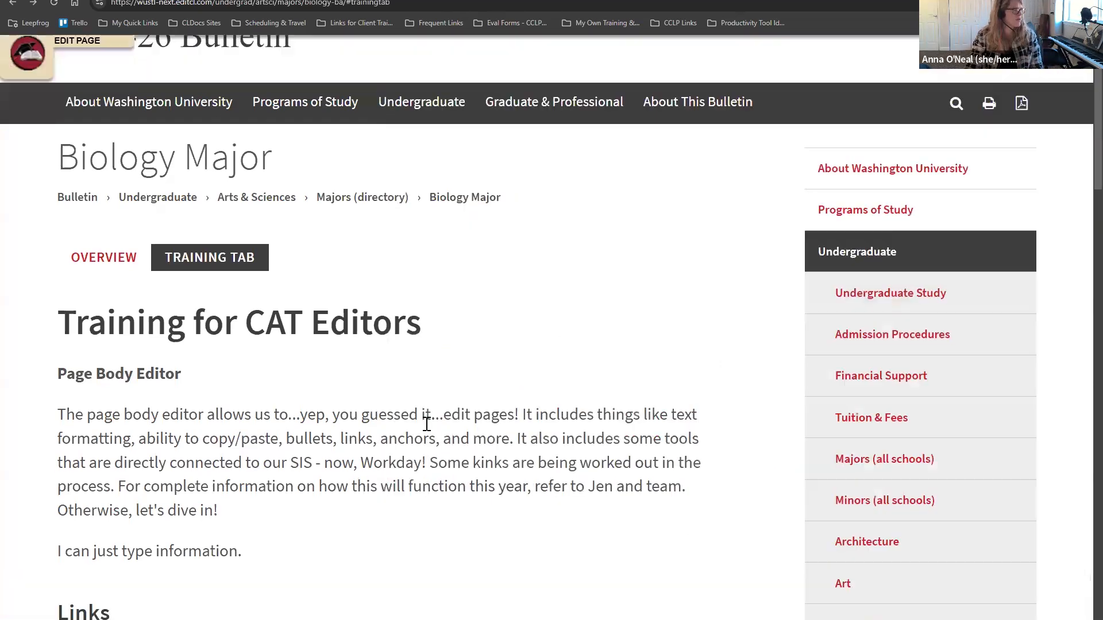
Step: Confirm the External link opens the WashU homepage, then return to the Biology Major page
scroll(423, 430, down, 4)
scroll(423, 430, down, 3)
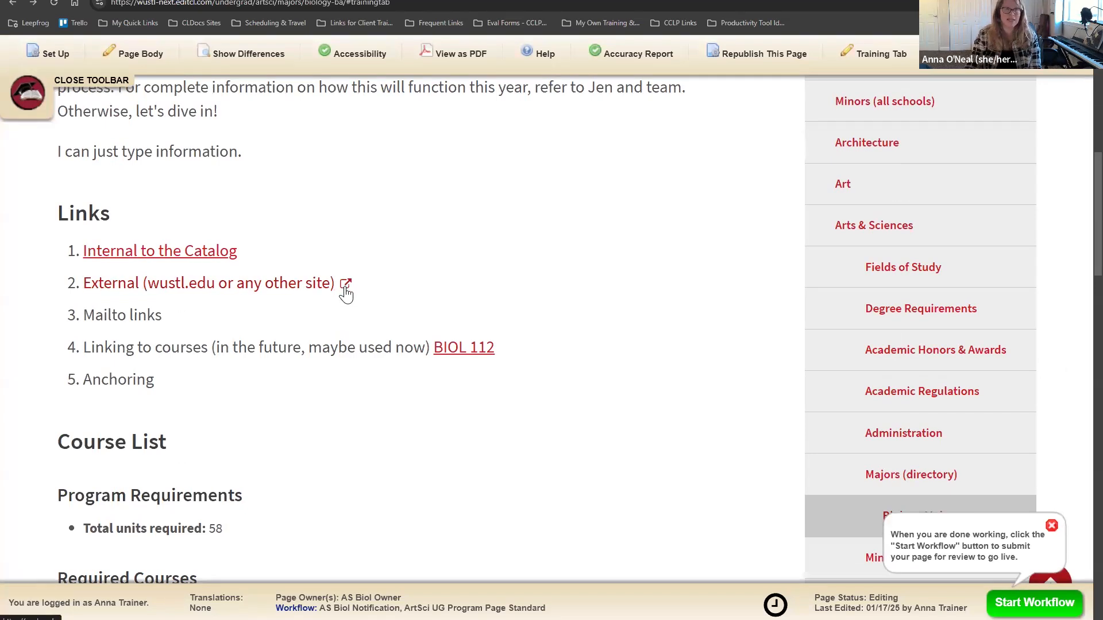
click(276, 284)
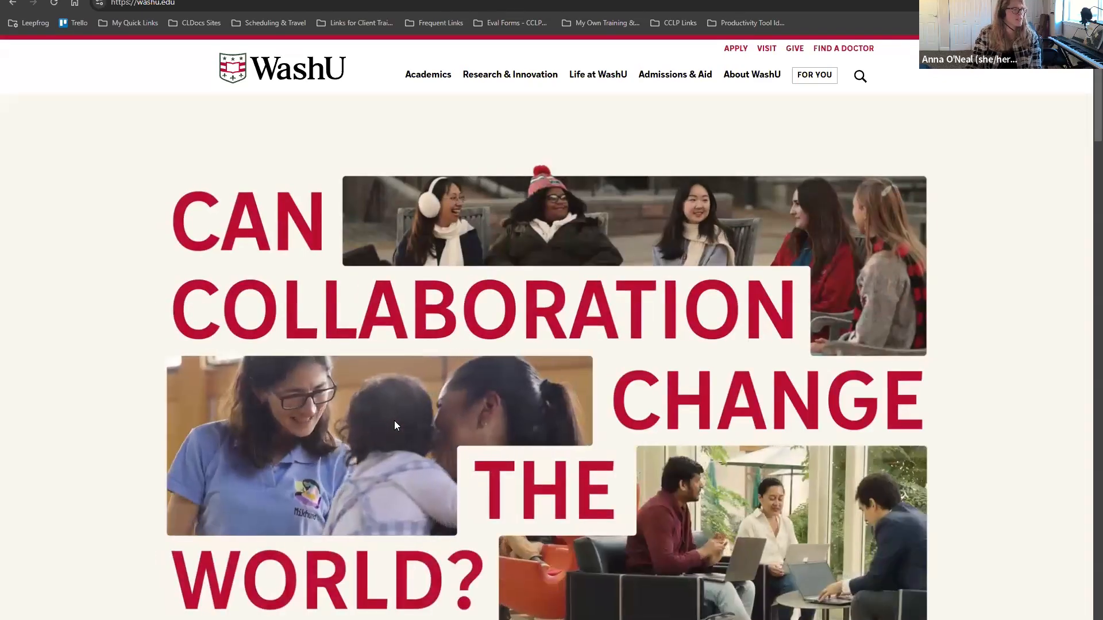
click(16, 7)
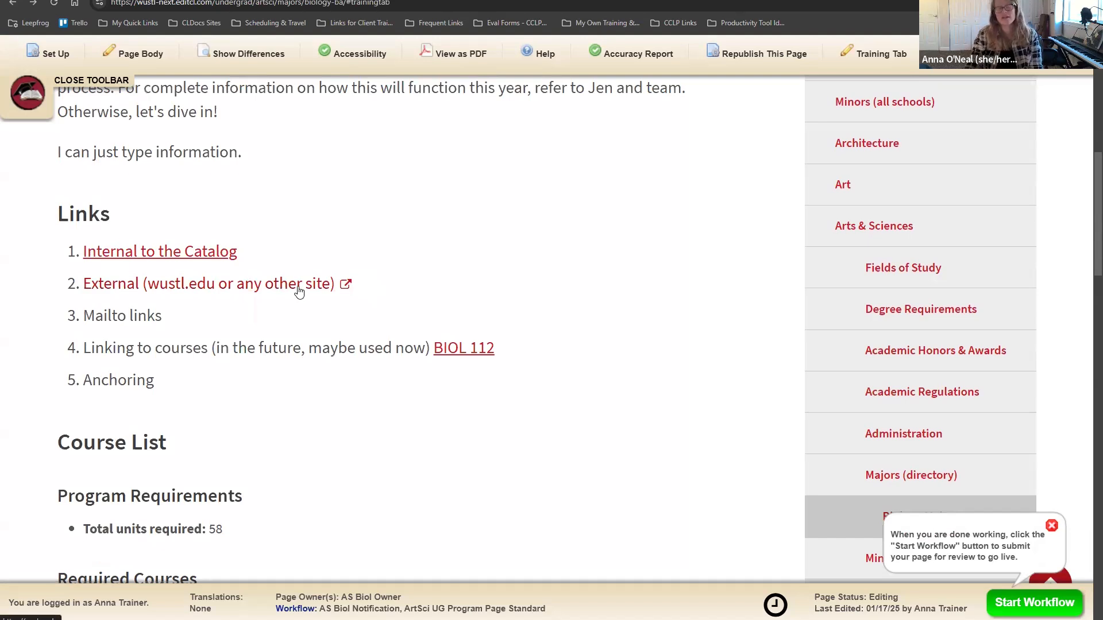
Step: Reopen the Training Tab editor at the Links list
scroll(302, 292, up, 5)
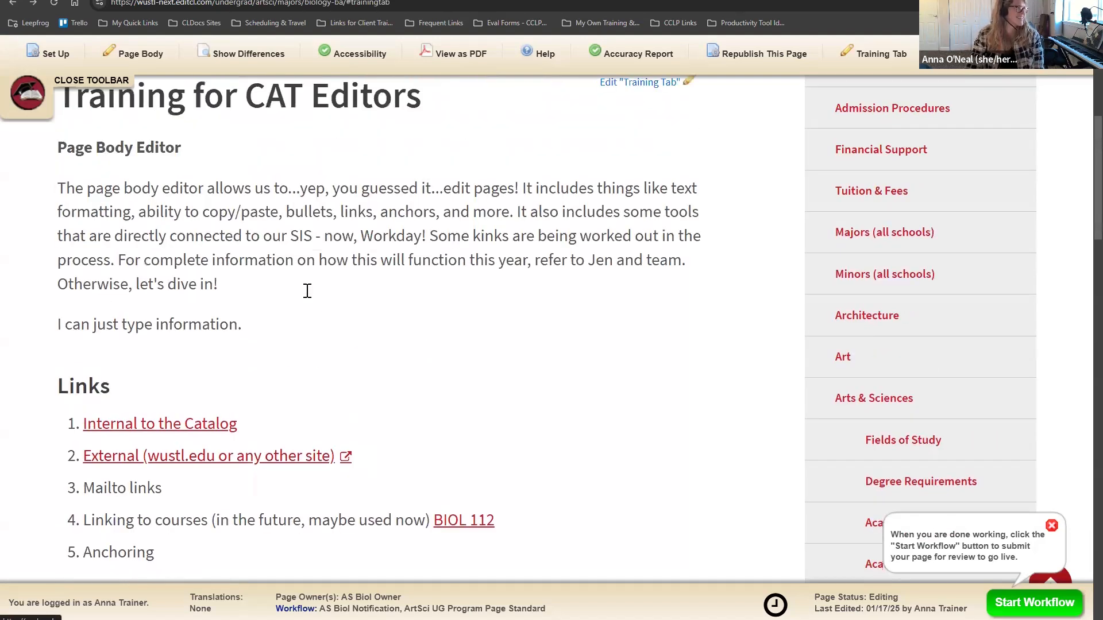
click(641, 197)
scroll(618, 463, down, 6)
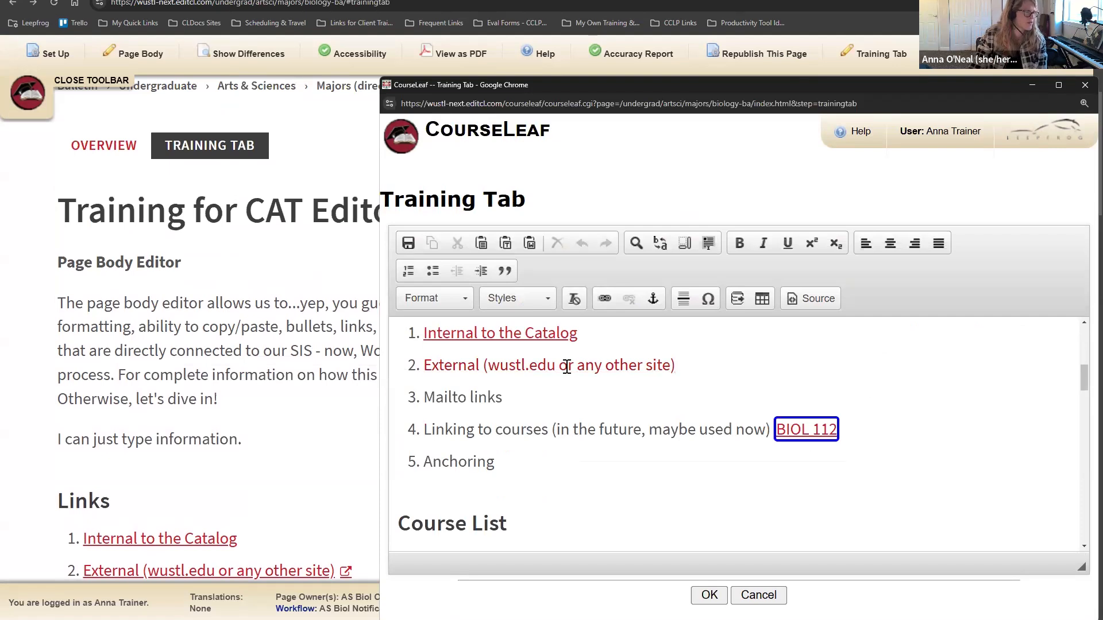
Step: Replace 'stl' with 'ashu' so the External link text reads washu.edu
click(640, 368)
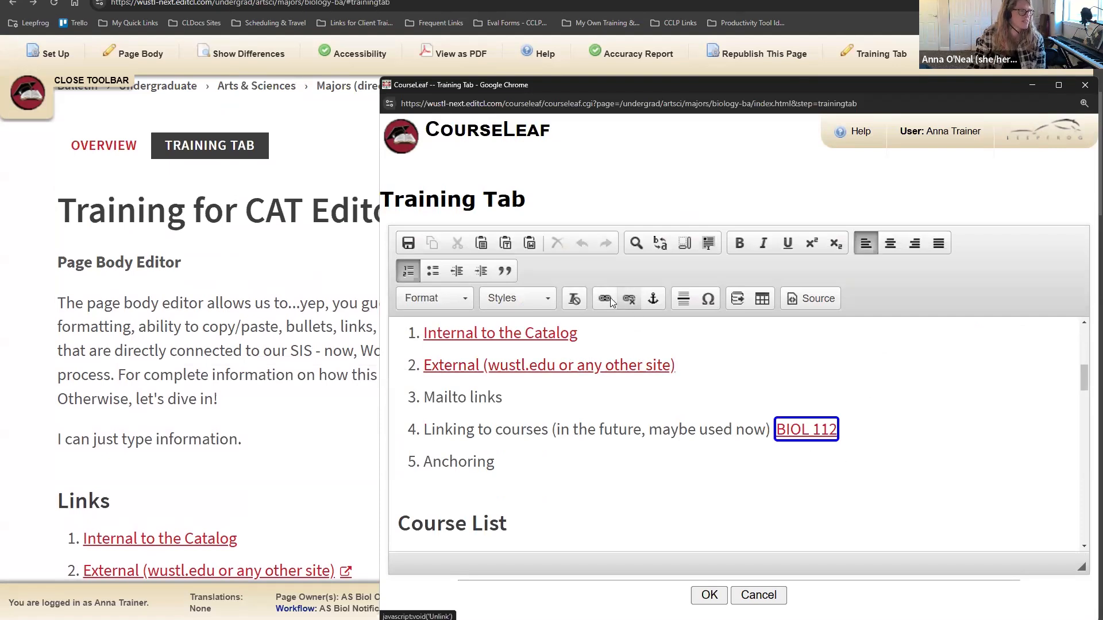
click(610, 298)
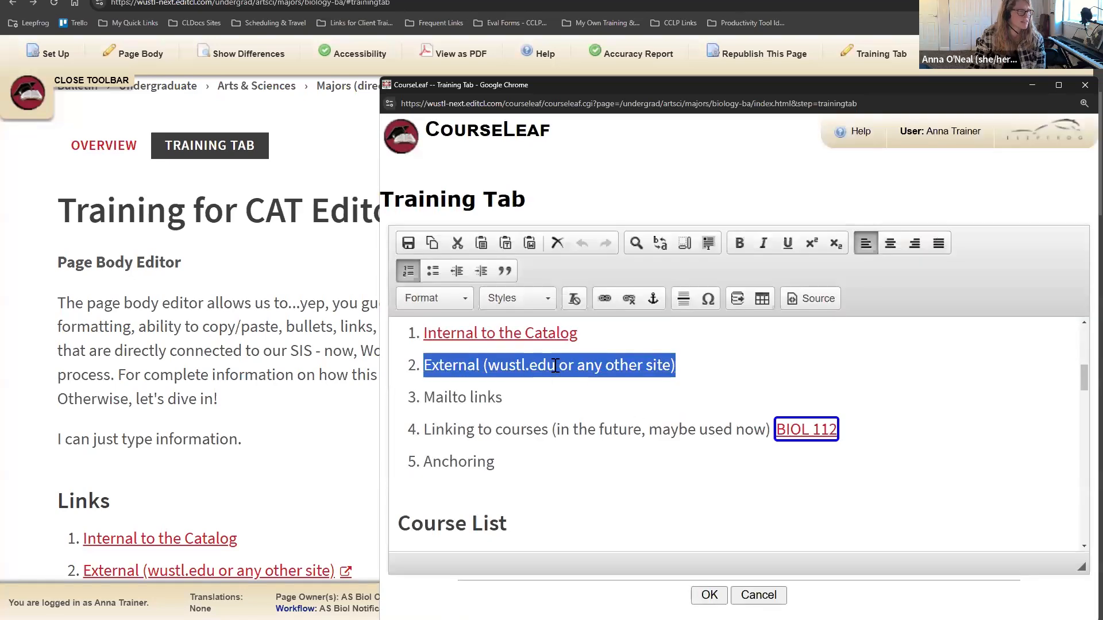
click(556, 366)
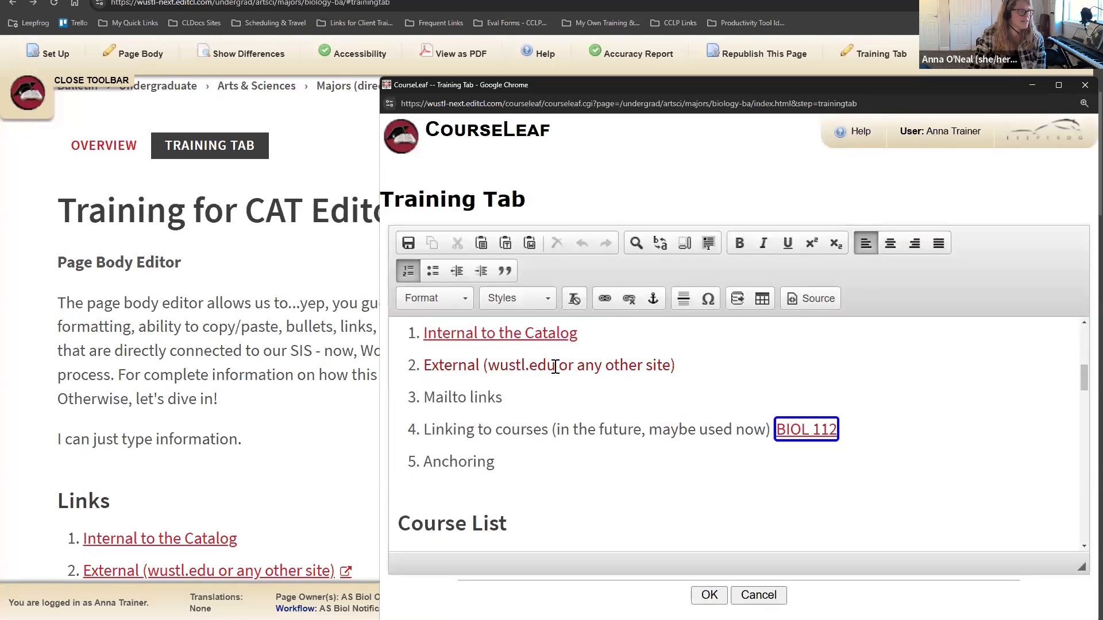
drag(525, 367, 497, 371)
text(ashu)
click(559, 399)
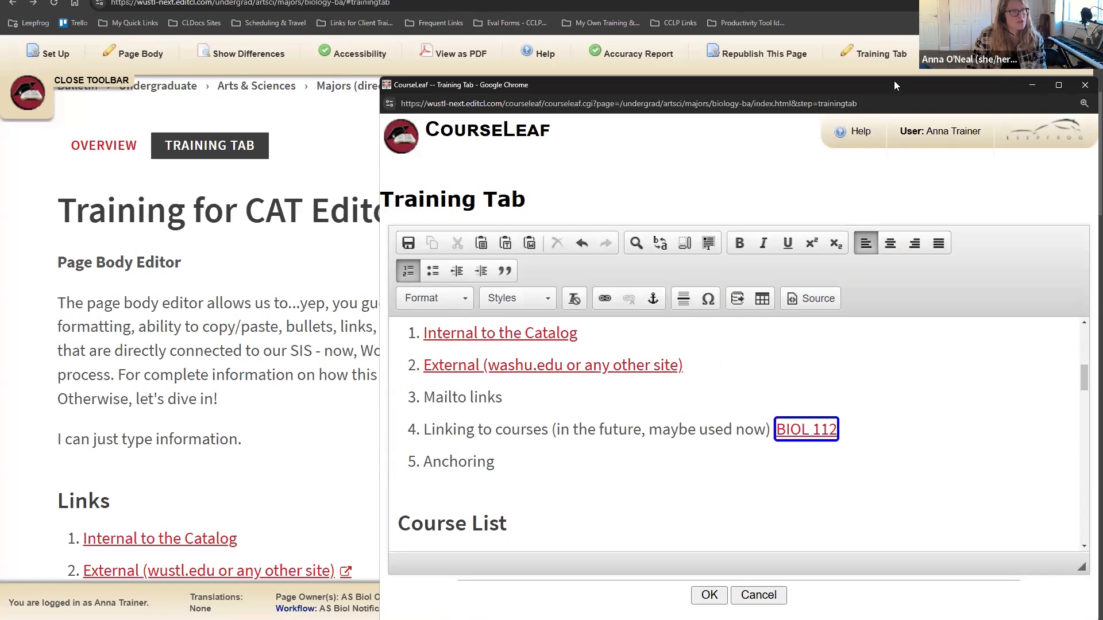
drag(890, 82, 859, 43)
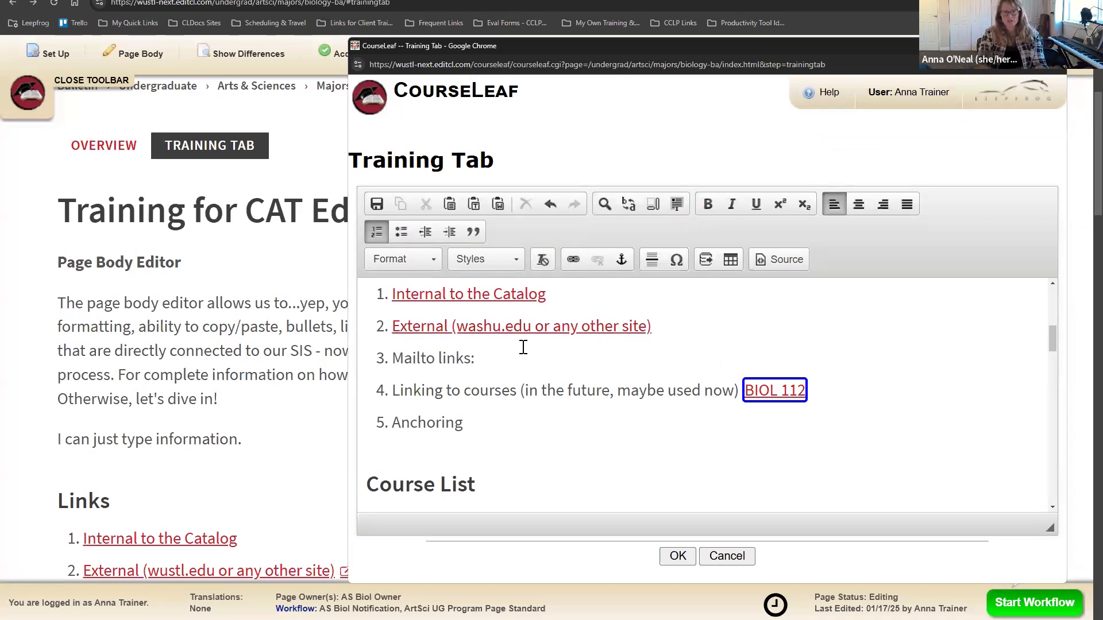
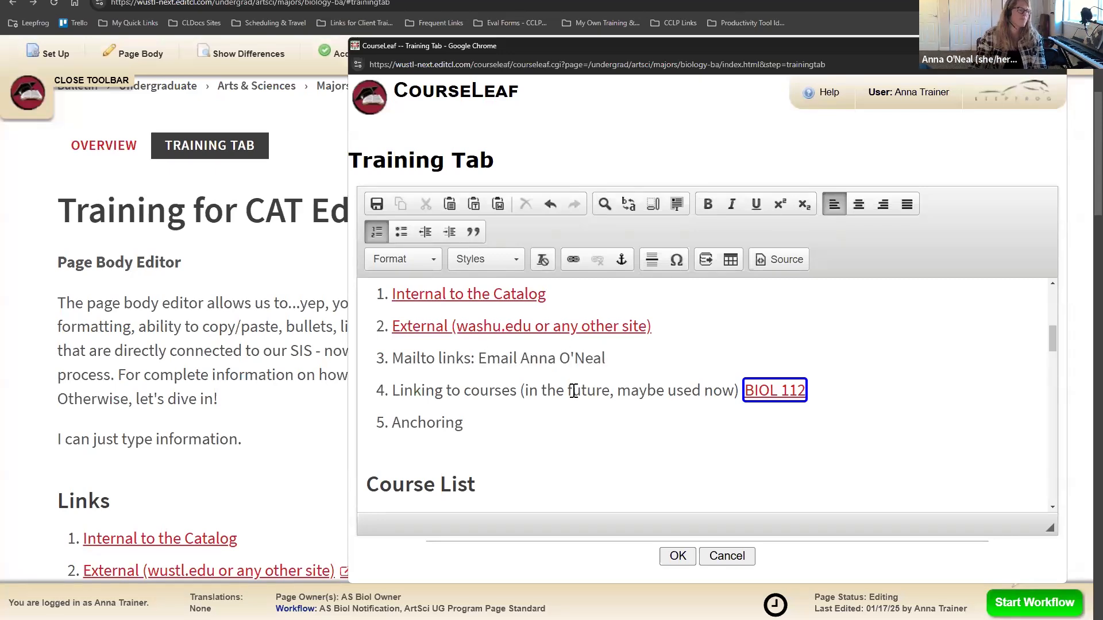
Step: Add 'Email' plus the trainer's name after Mailto links, linked to the trainer's mailto: address
drag(605, 358, 477, 357)
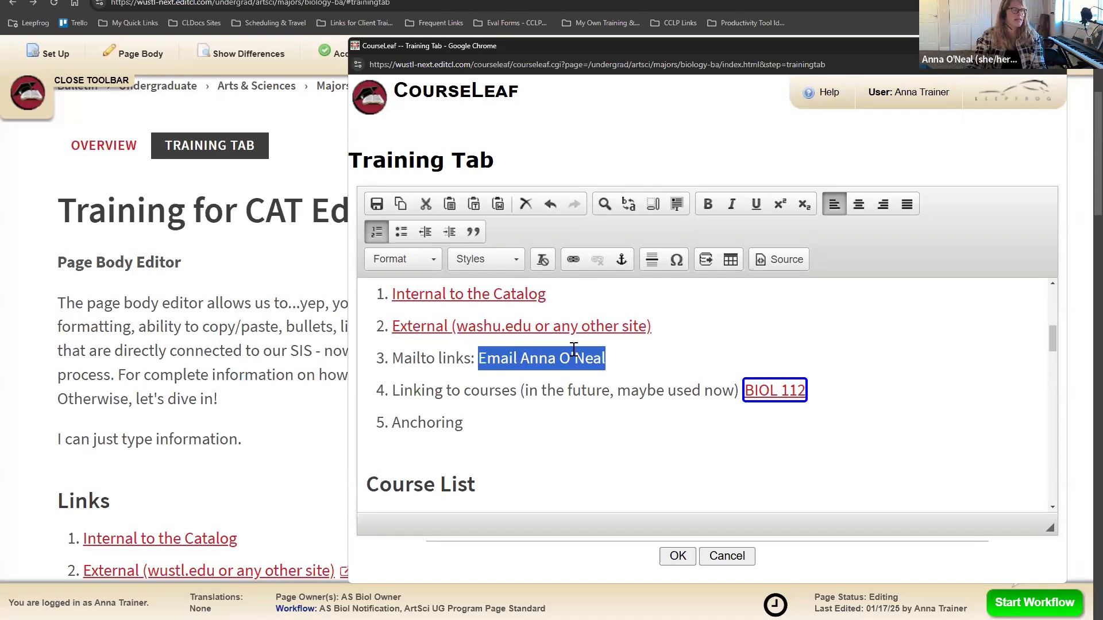
click(574, 262)
click(582, 276)
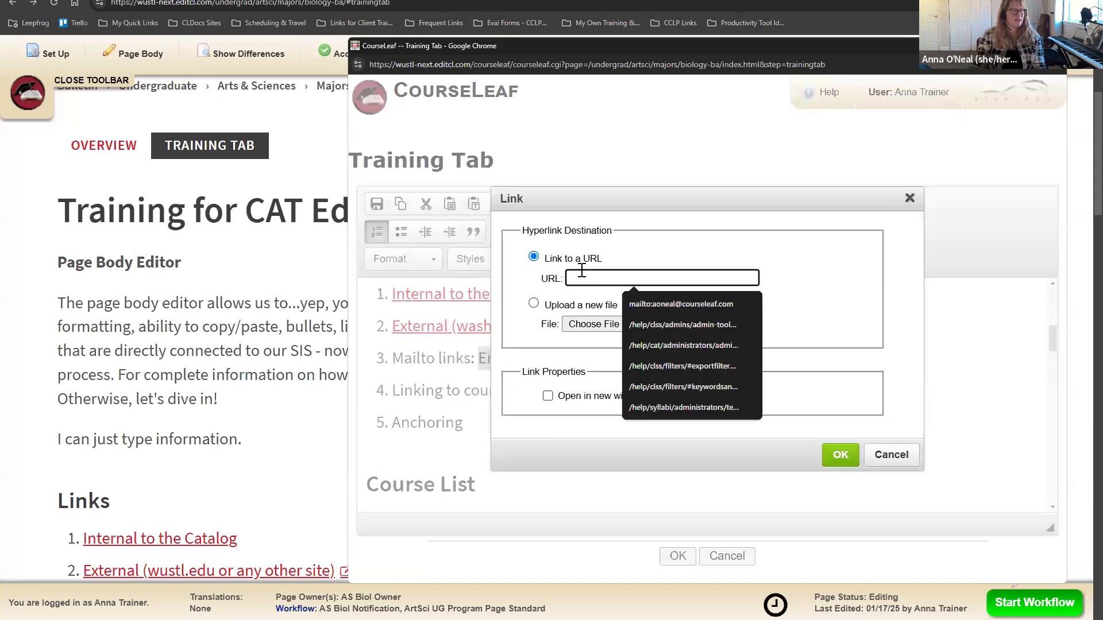
text(mailto:)
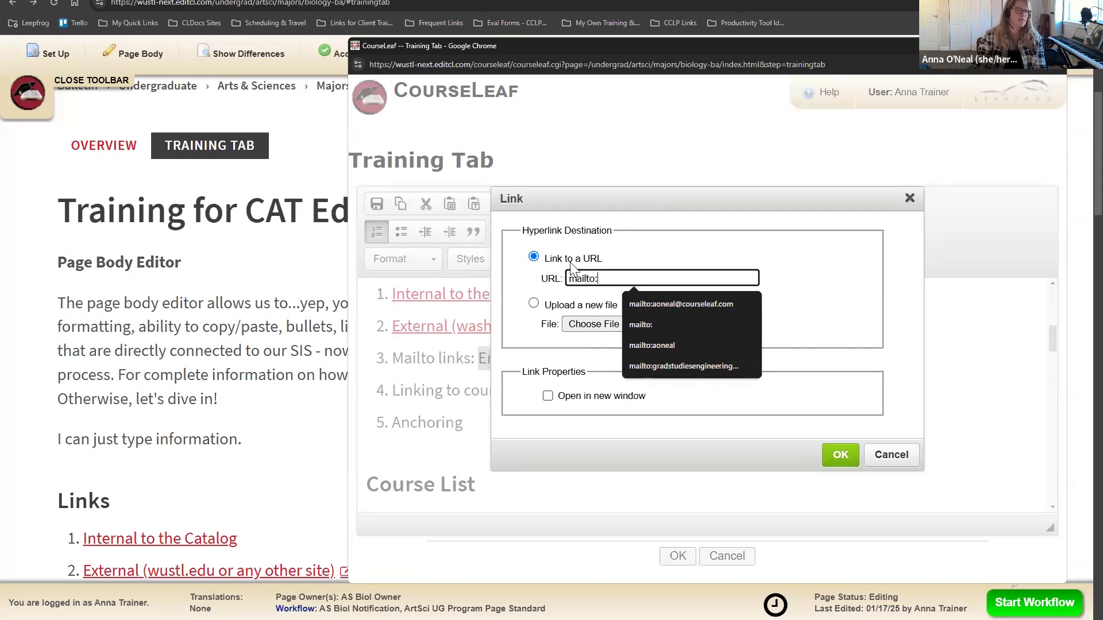
click(651, 304)
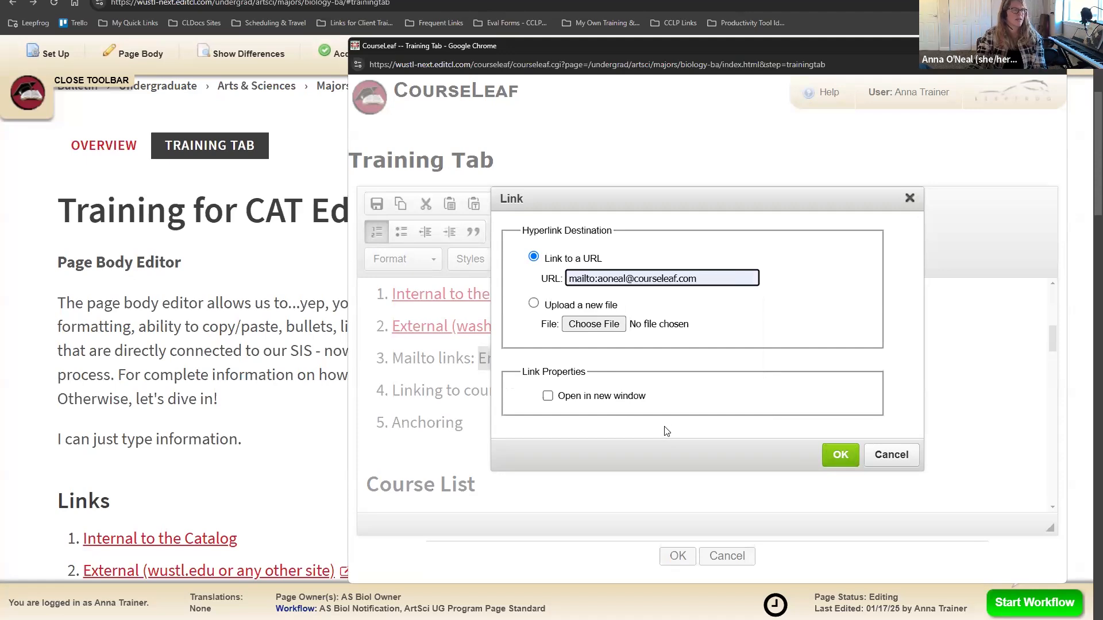
drag(580, 276, 597, 276)
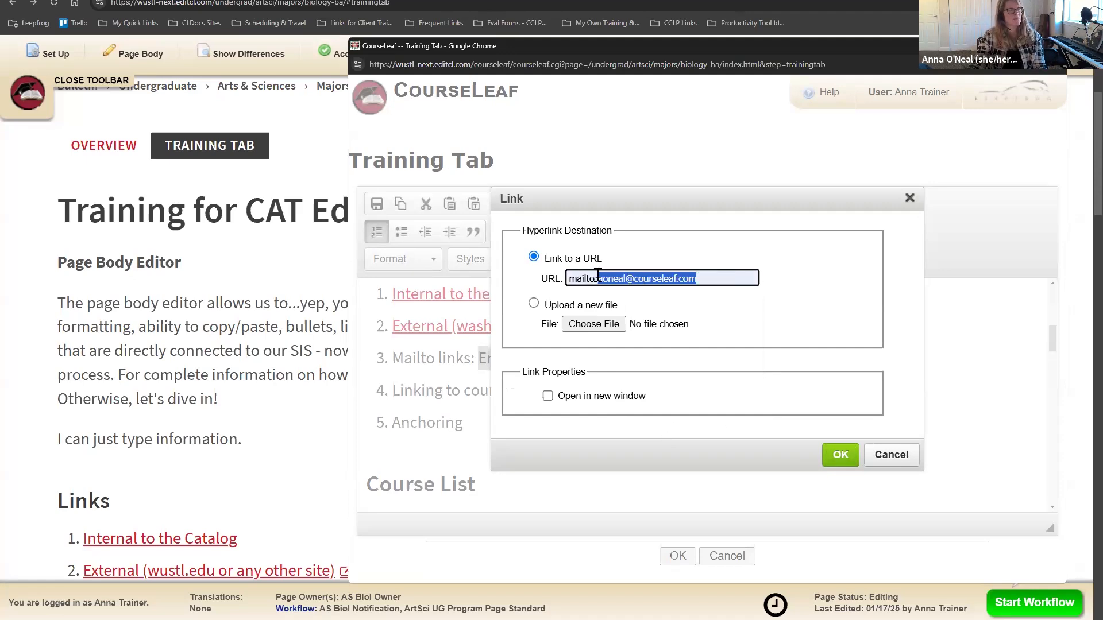
click(840, 455)
click(612, 424)
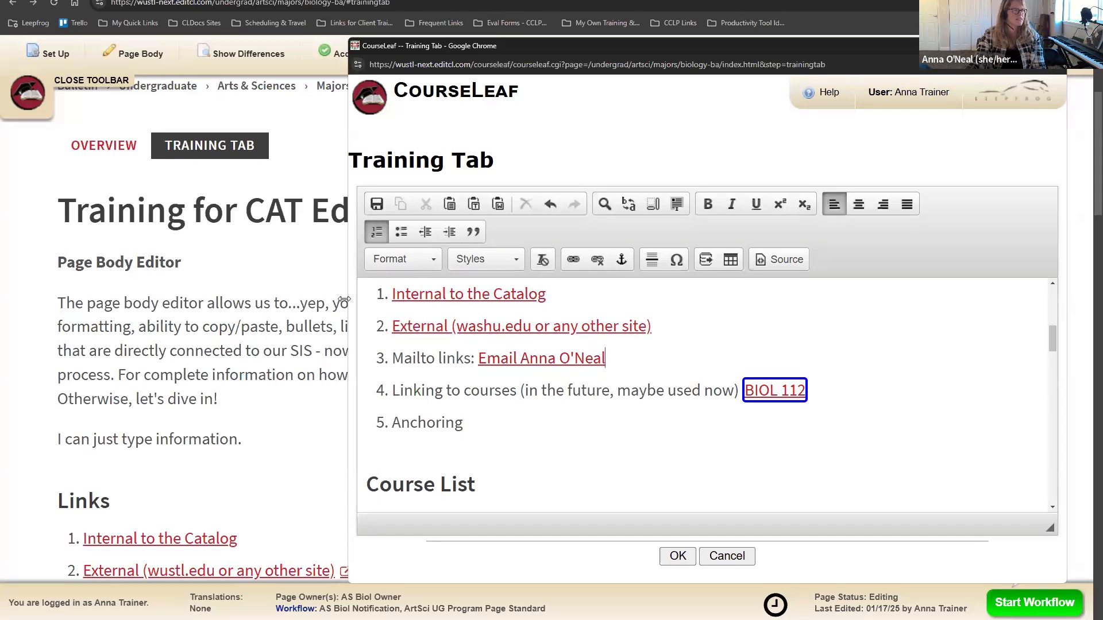
drag(176, 310, 182, 310)
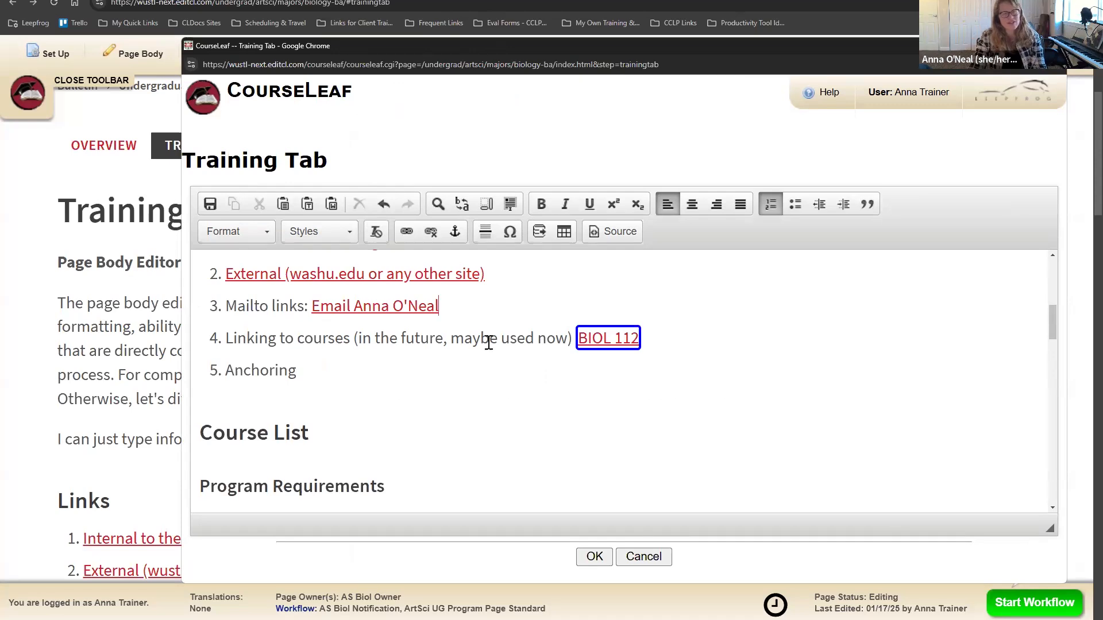
Step: Switch the Biology Major page to its Overview tab
click(58, 216)
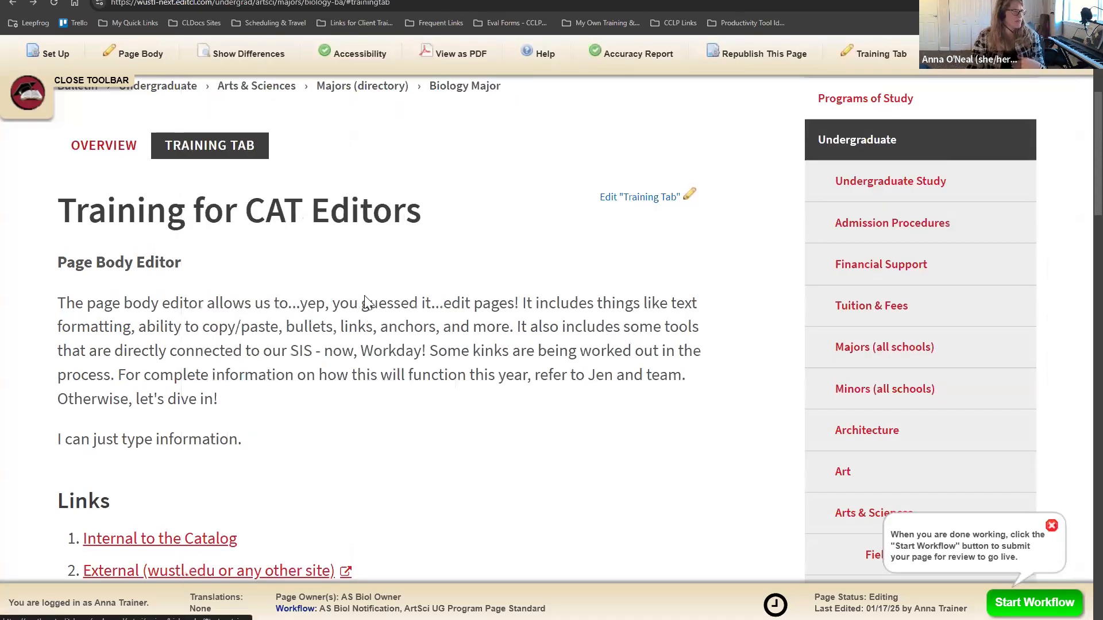
scroll(366, 301, down, 9)
scroll(366, 301, up, 10)
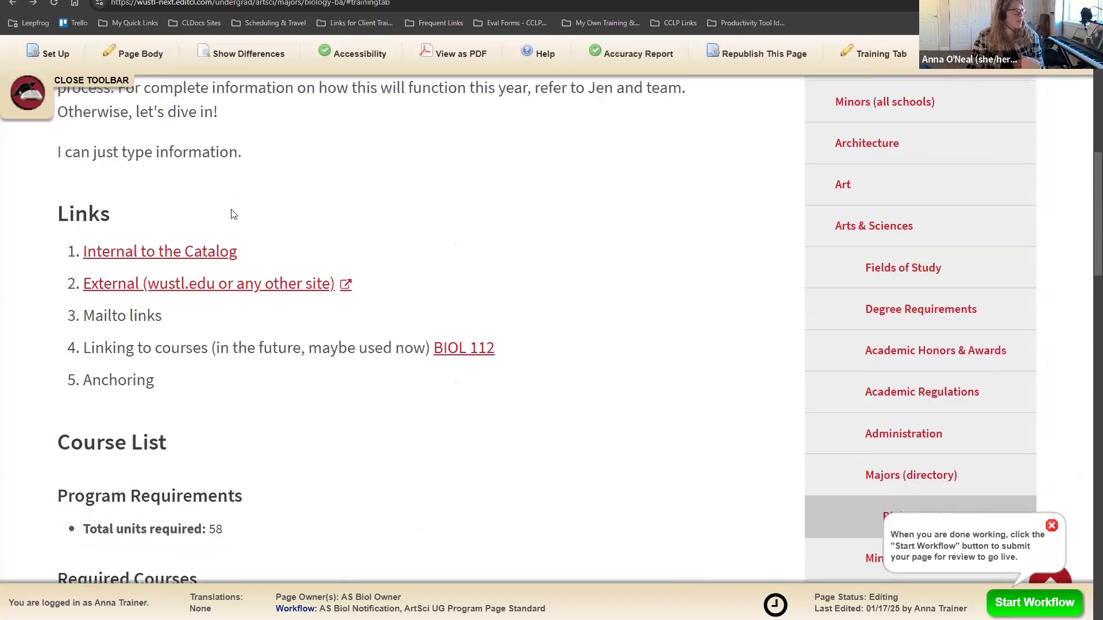
click(105, 199)
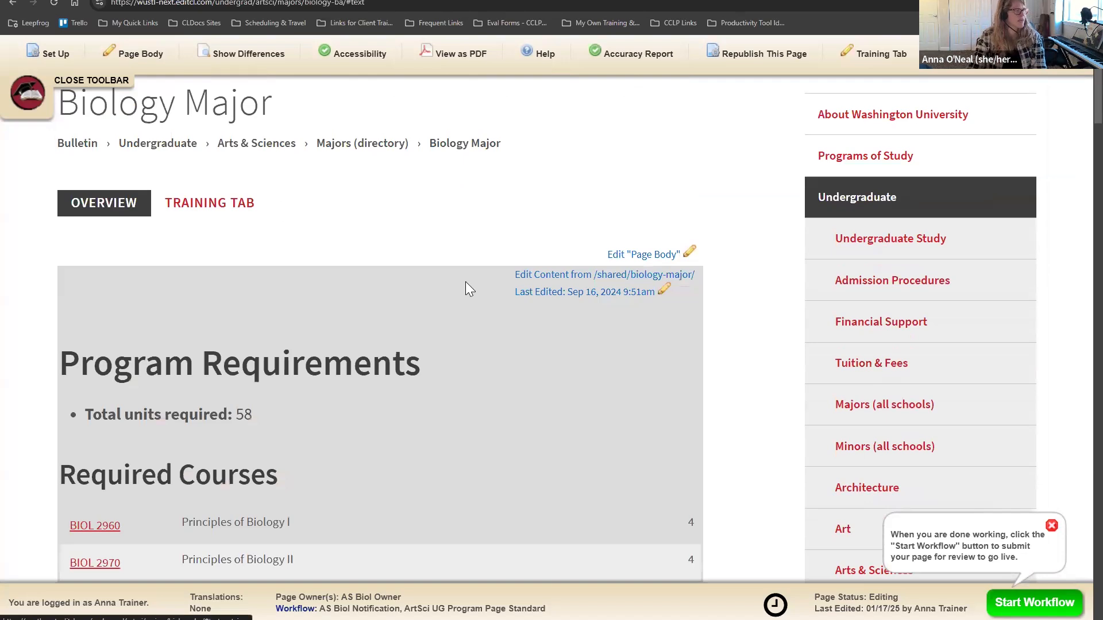
scroll(468, 284, down, 7)
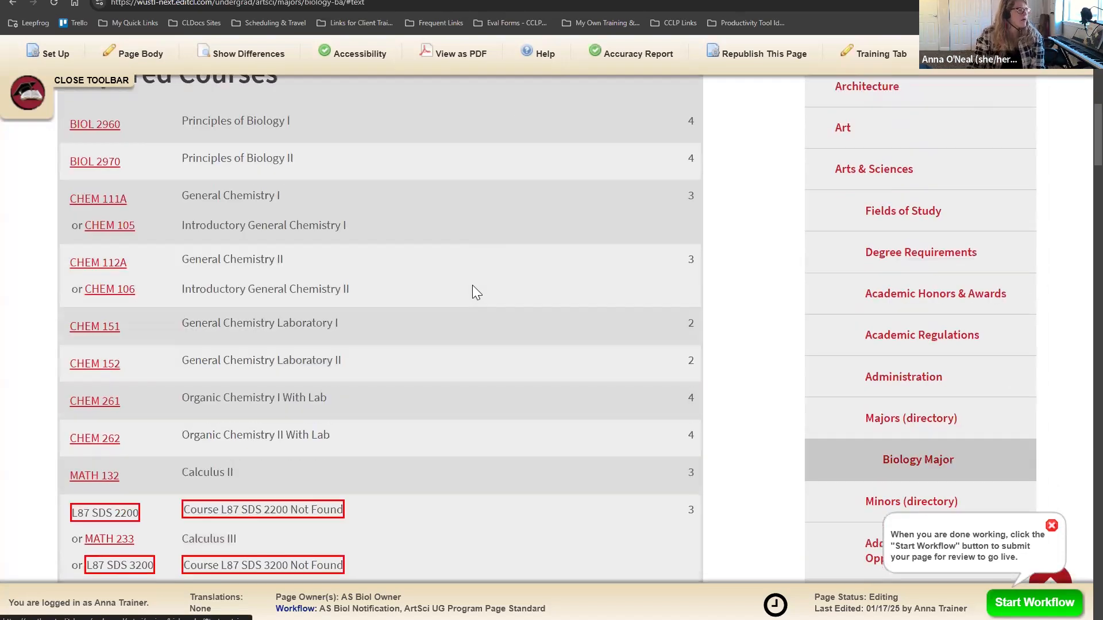
scroll(473, 290, up, 2)
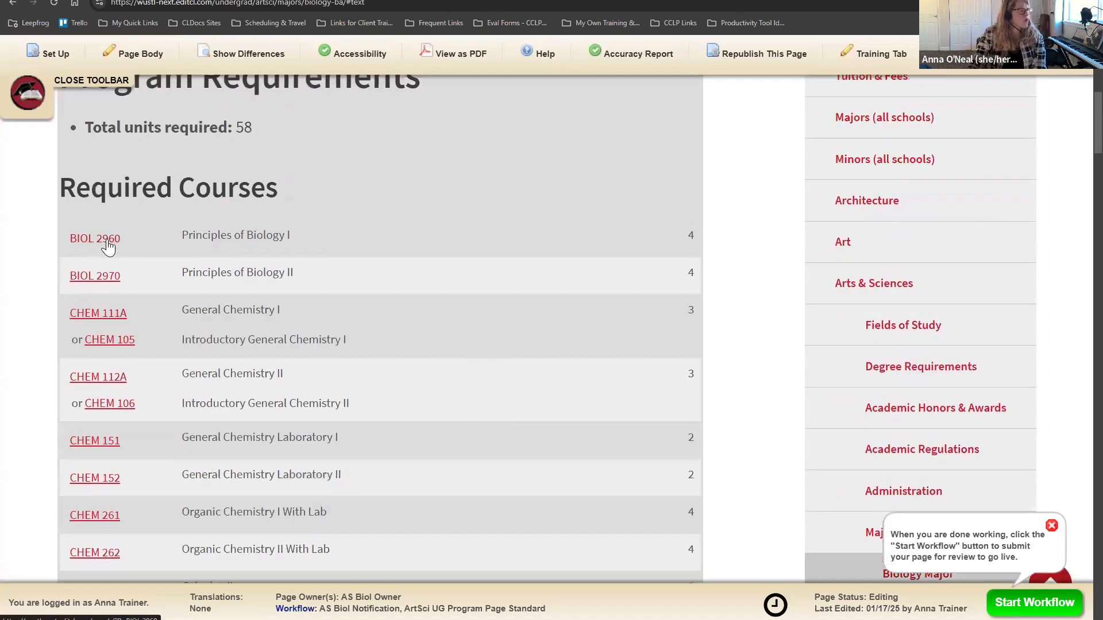
Step: Review the BIOL 2960 Principles of Biology I description (4 units, Spring and Summer), then close it
click(108, 245)
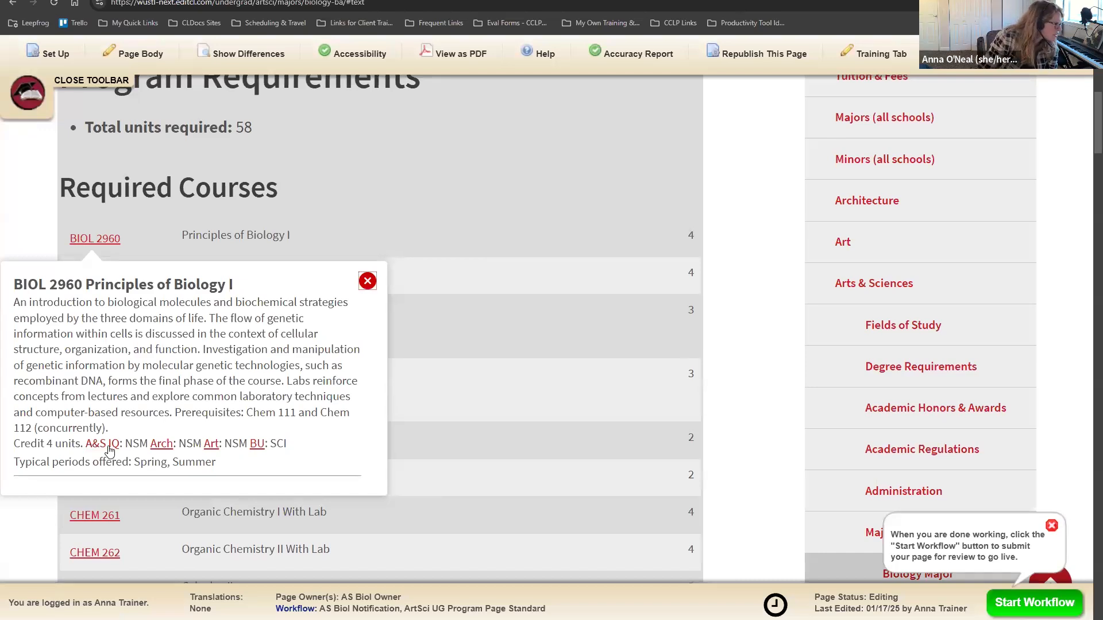
drag(59, 460, 239, 471)
click(240, 468)
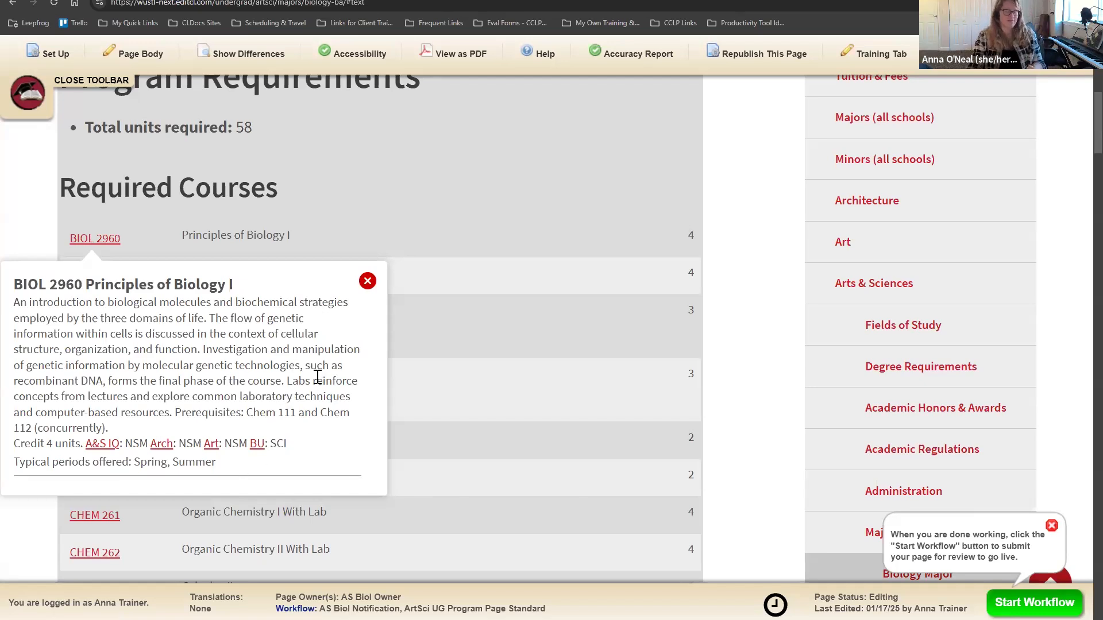
click(367, 281)
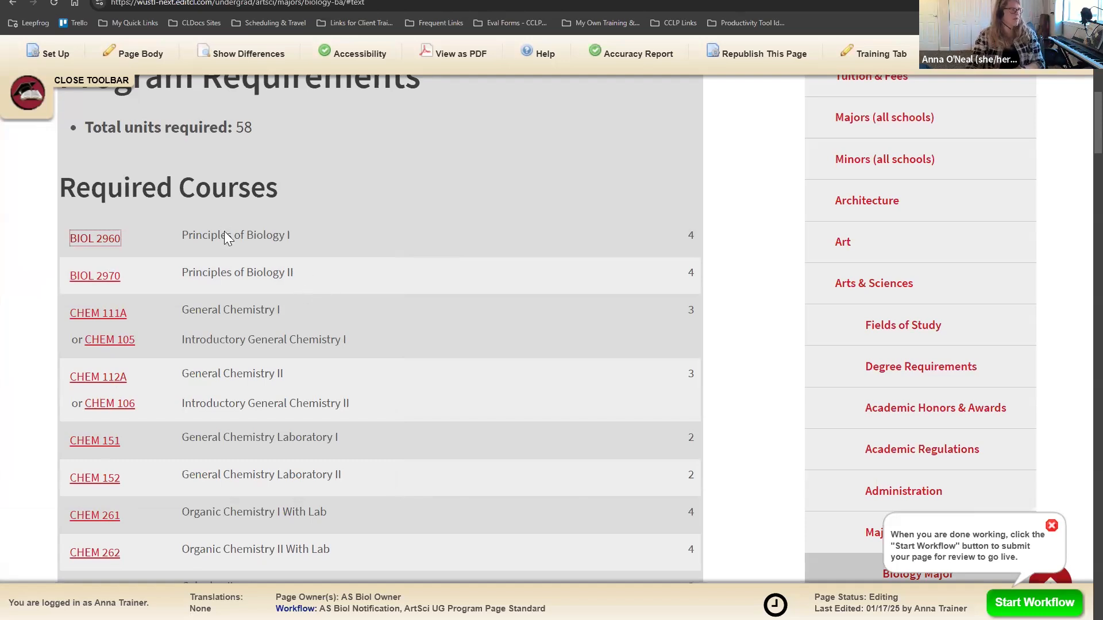
scroll(394, 281, up, 1)
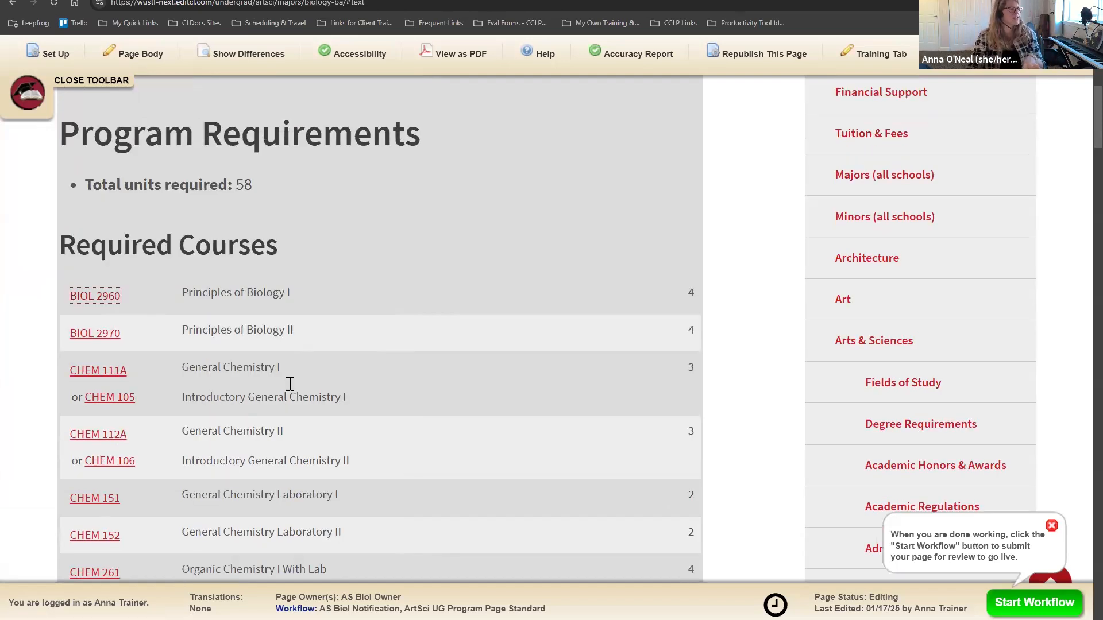
scroll(240, 309, down, 15)
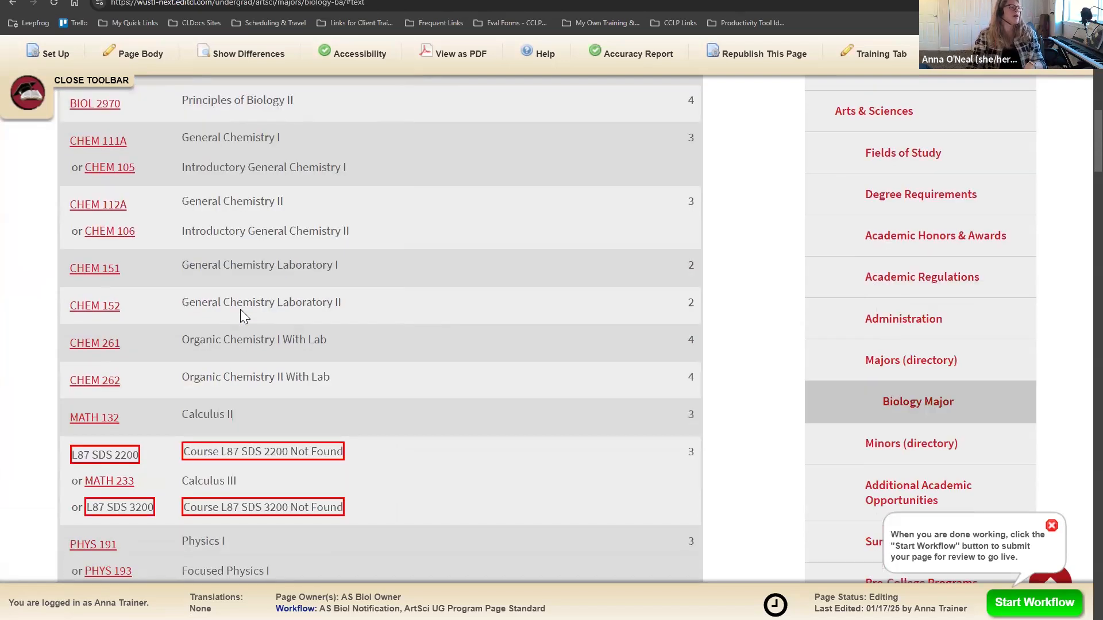
scroll(294, 301, down, 2)
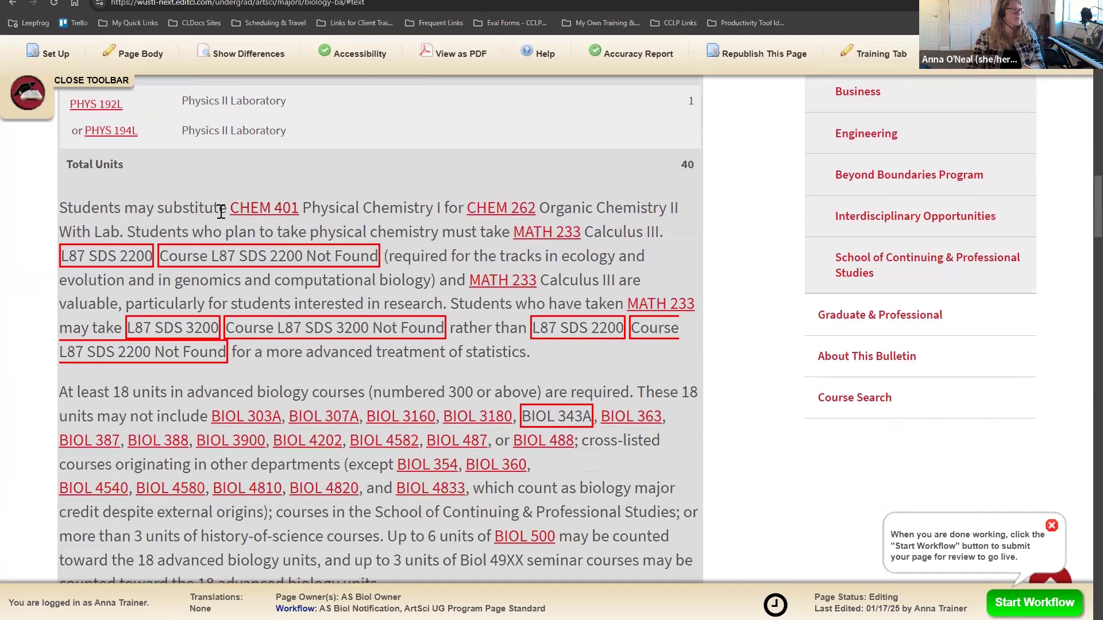
click(289, 215)
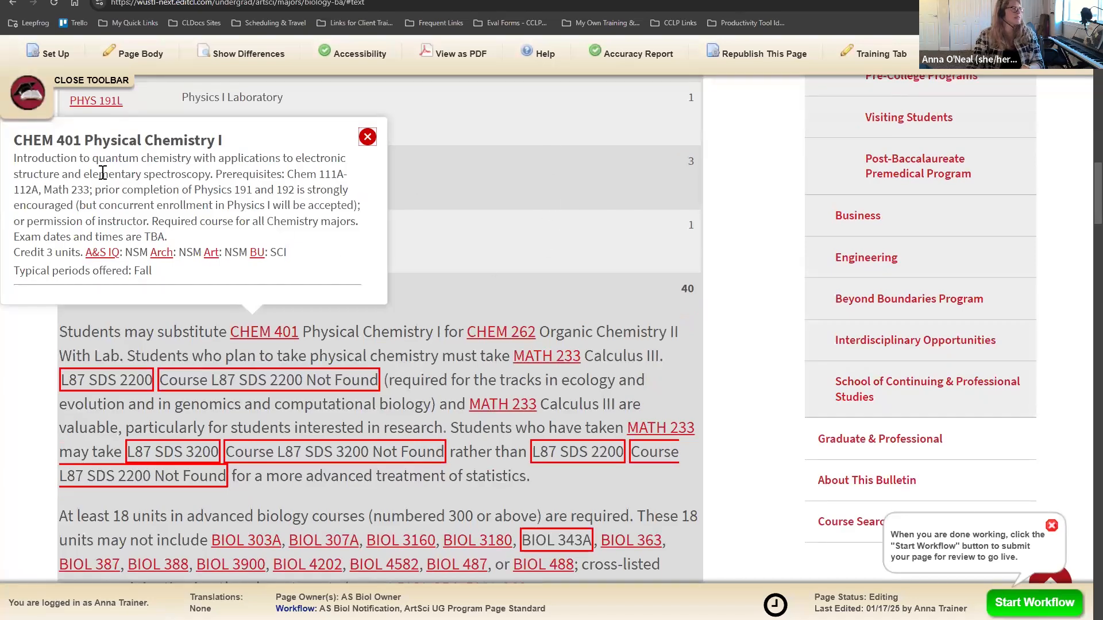
drag(92, 160, 214, 281)
click(212, 280)
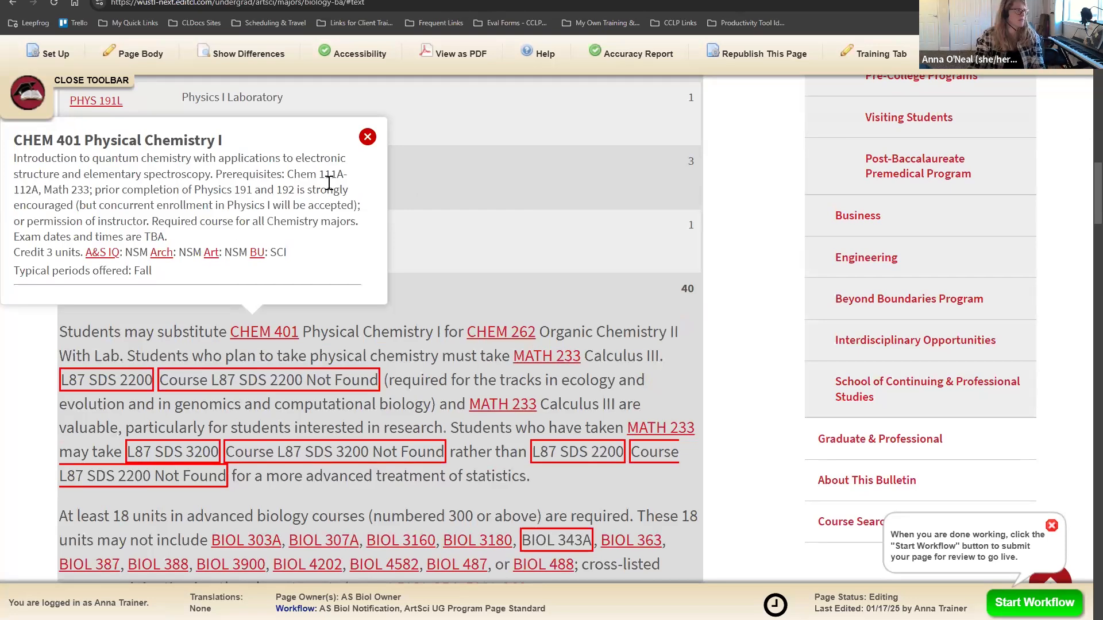
click(367, 138)
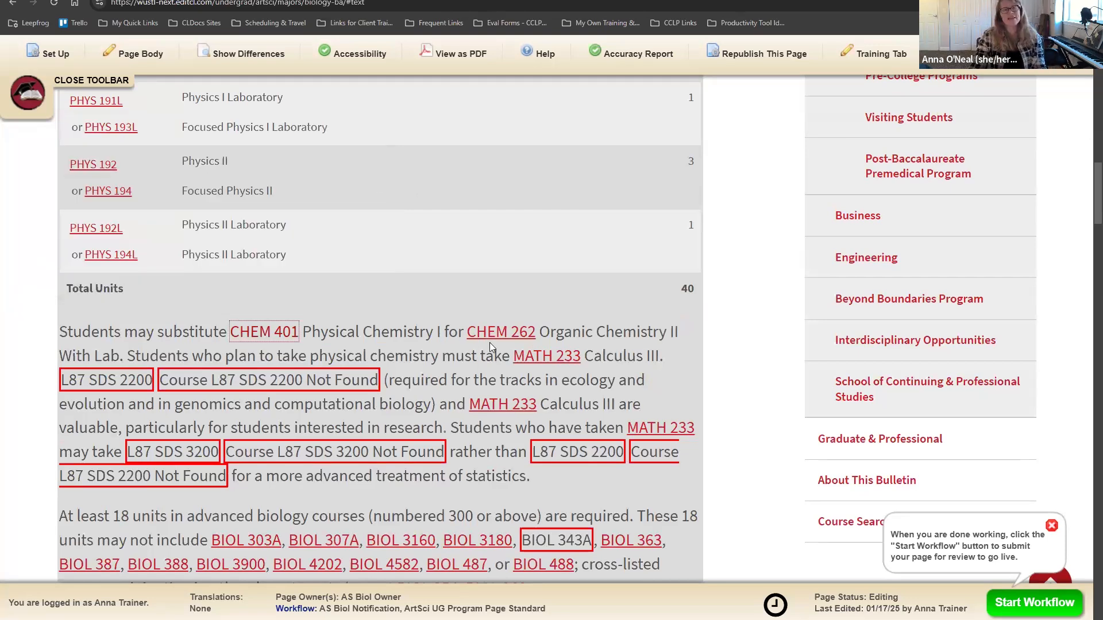
scroll(493, 407, down, 3)
scroll(493, 407, down, 2)
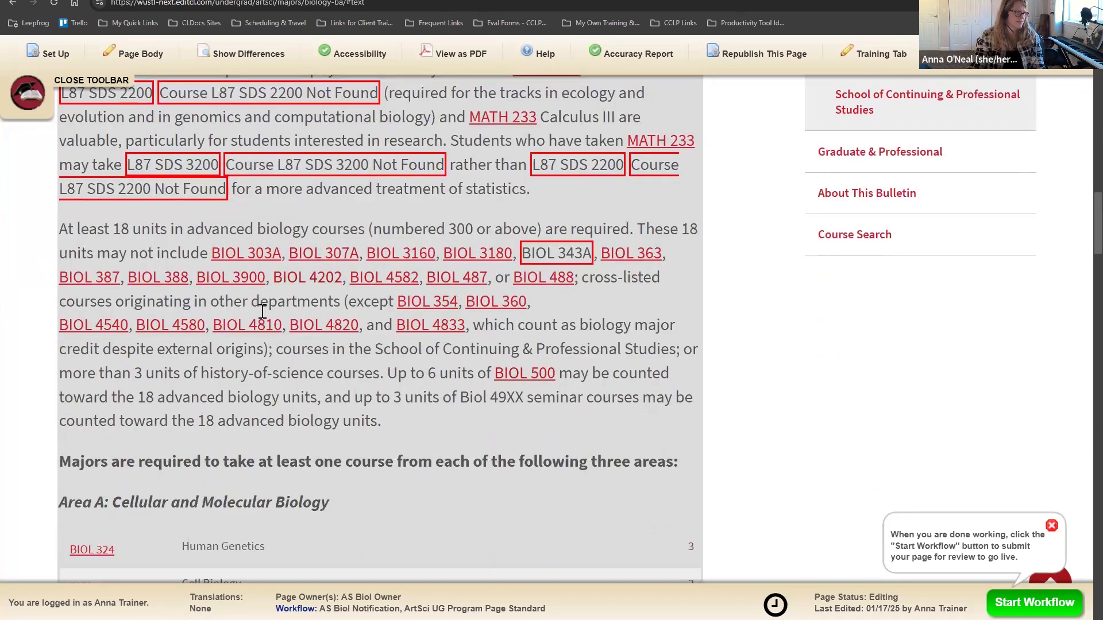
mouse_move(250, 607)
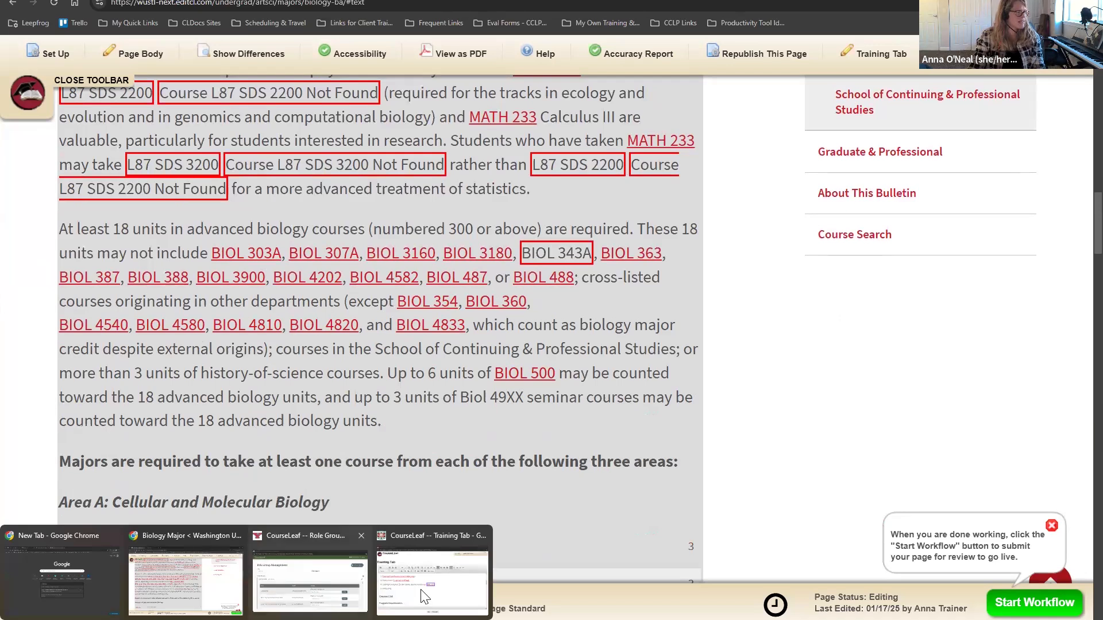
Step: Add an indented sub-item under item 4 reading 'Ctrl+D'
click(429, 569)
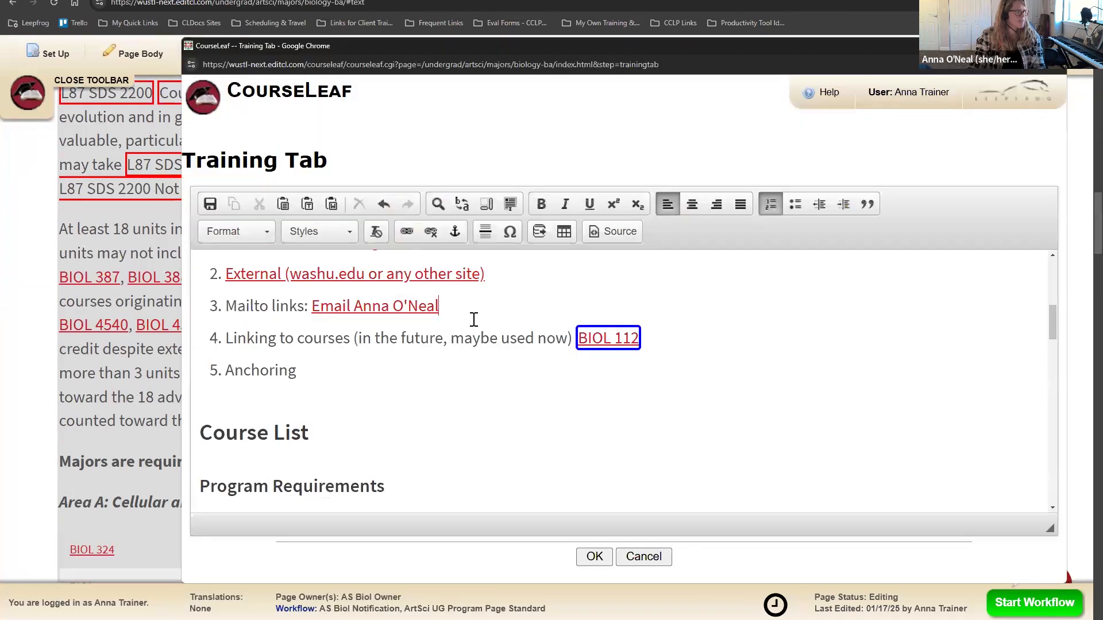
click(691, 338)
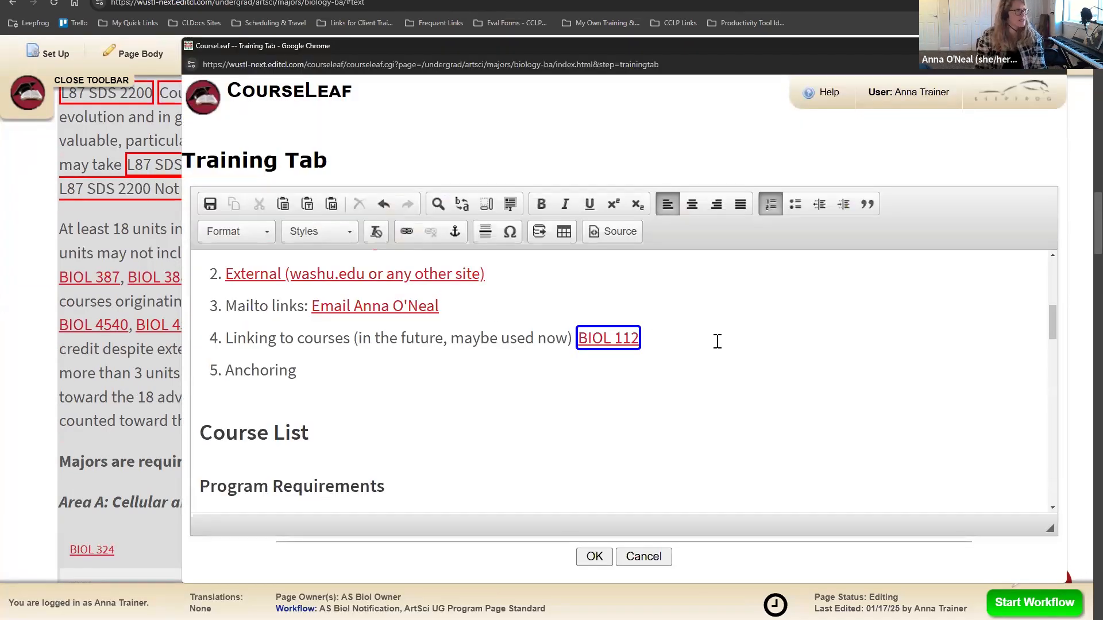
key(Return)
key(Tab)
text(Ctrl+D)
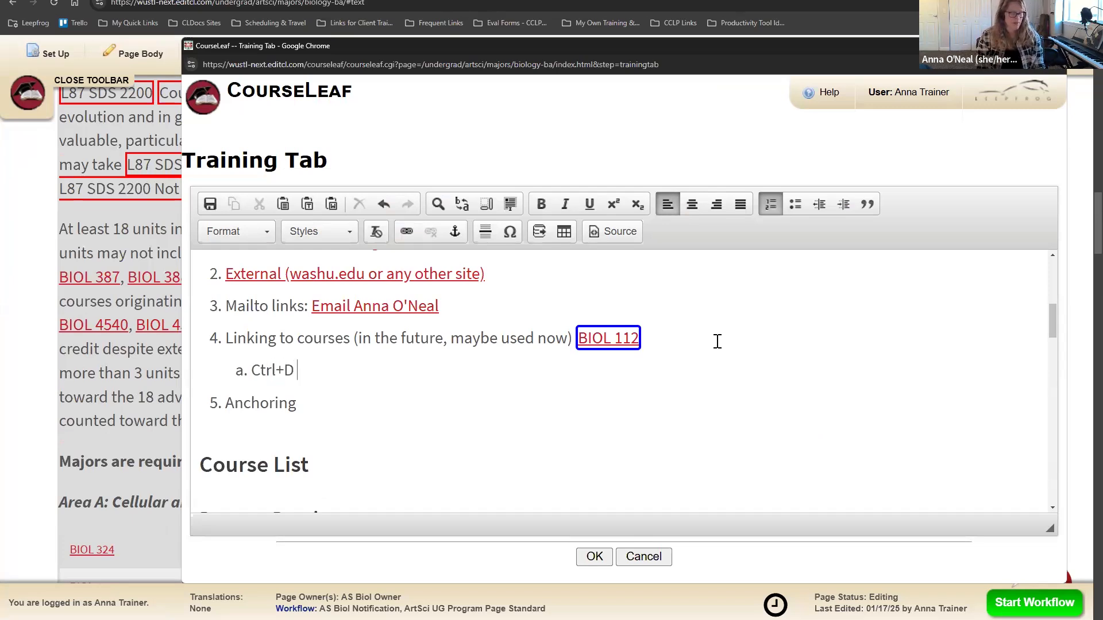
Step: Insert an inline BIOL 112 course link from the BIOL department, formatted to show only the code
key(ctrl+d)
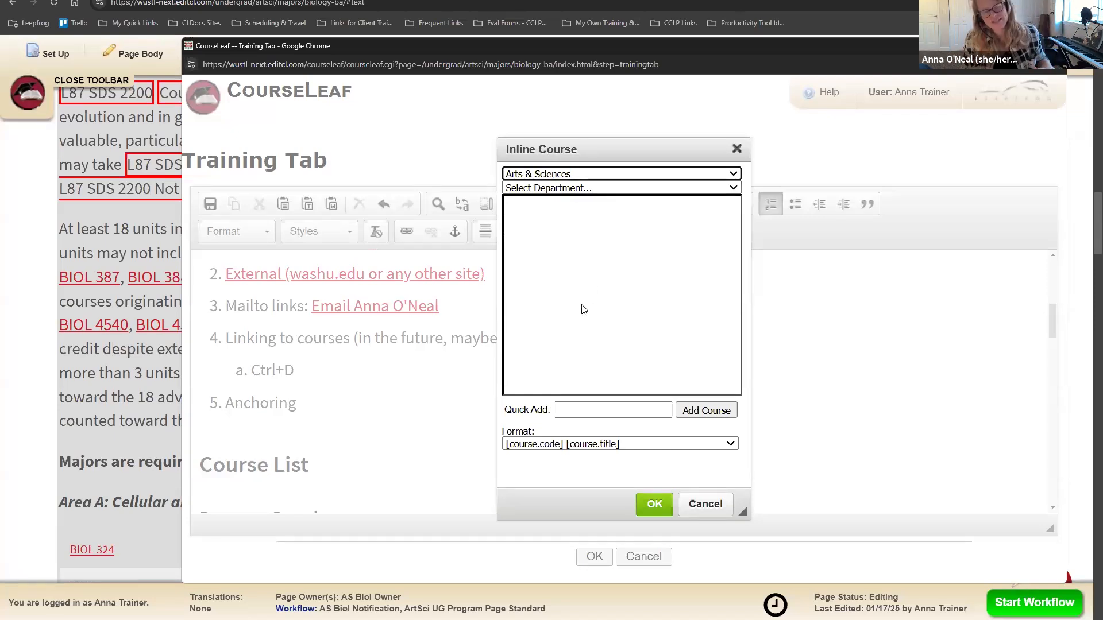
click(546, 187)
click(553, 374)
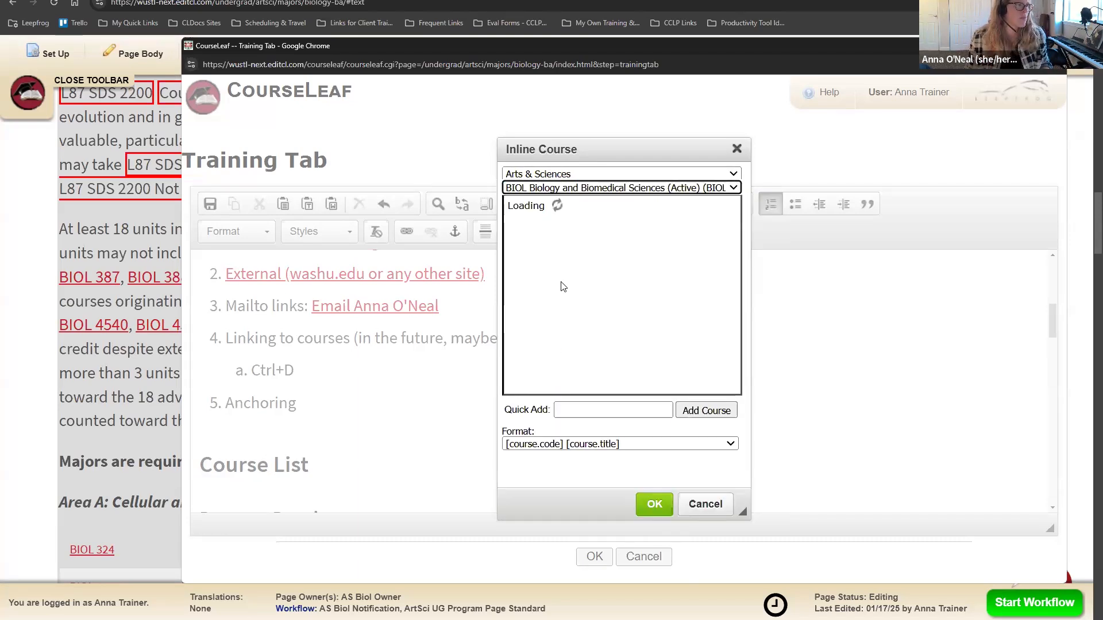
click(574, 216)
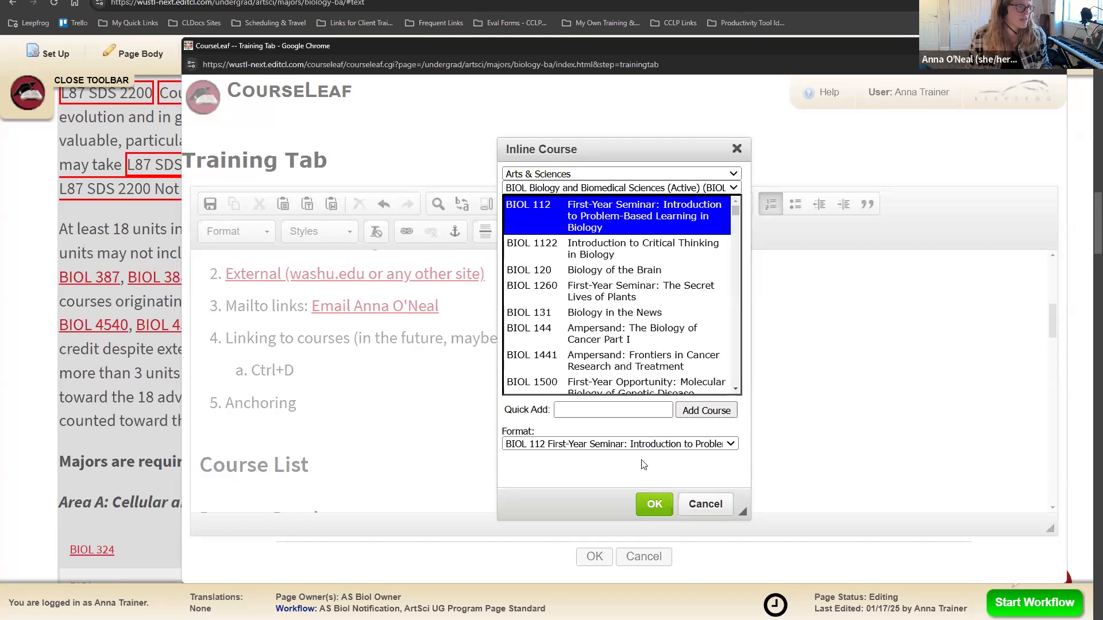
click(570, 444)
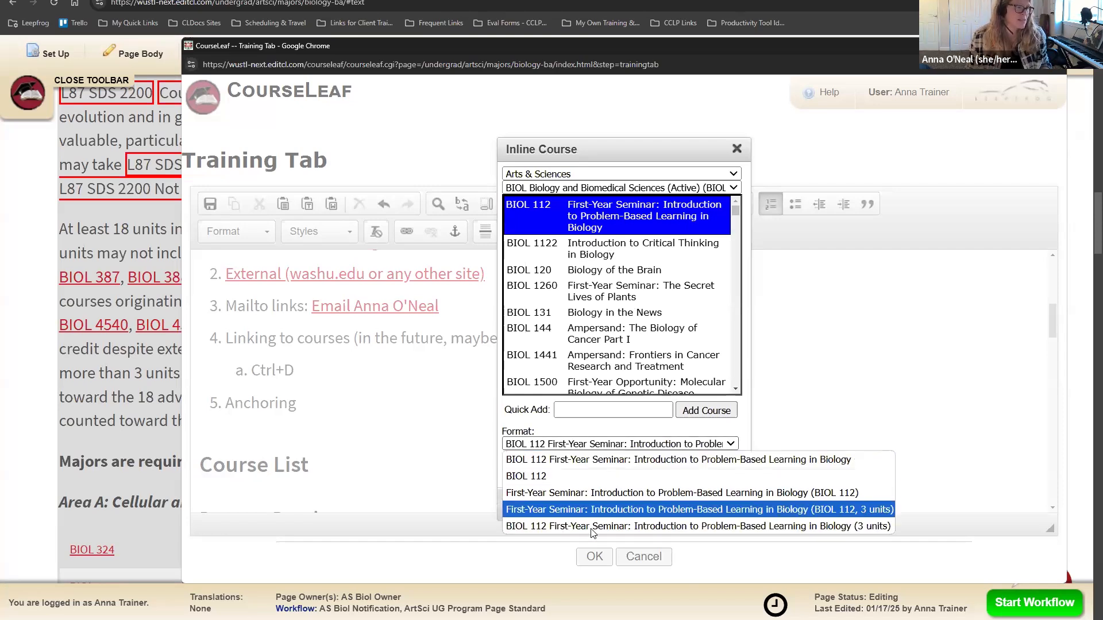
click(607, 473)
click(655, 505)
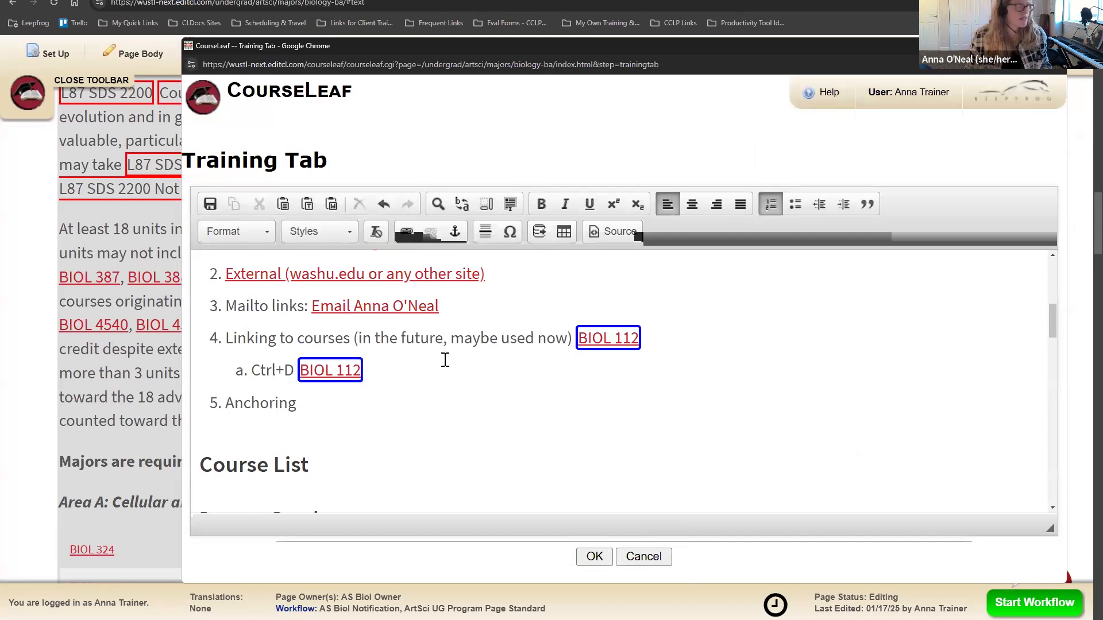
Step: Add sub-item b with 'BIOL 112' converted into an inline course link
key(Return)
text(BIOL 112)
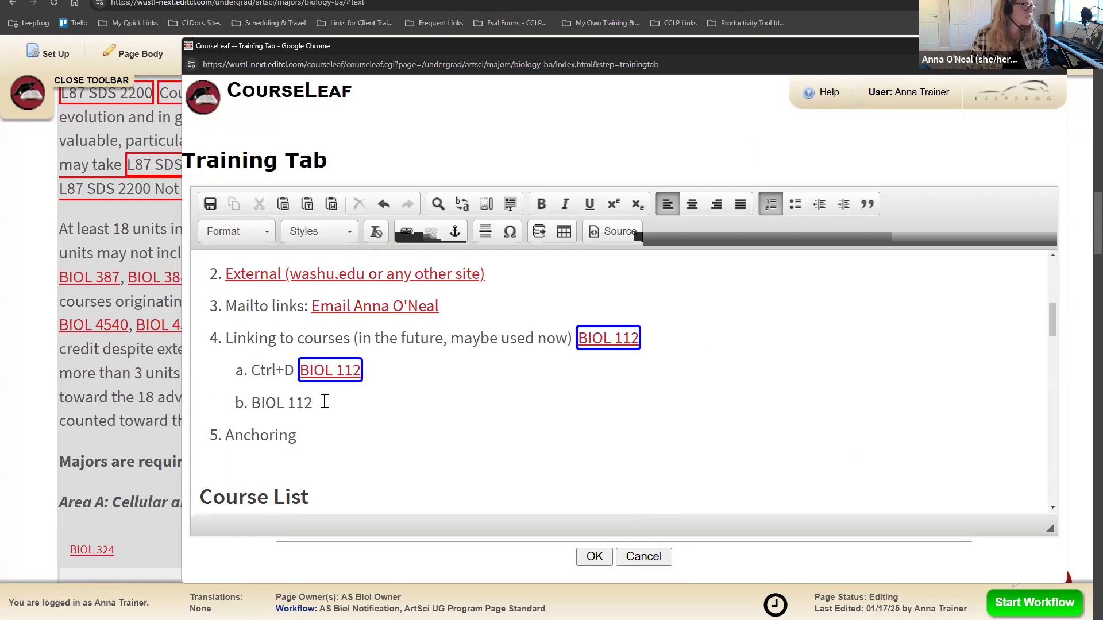
drag(313, 402, 253, 402)
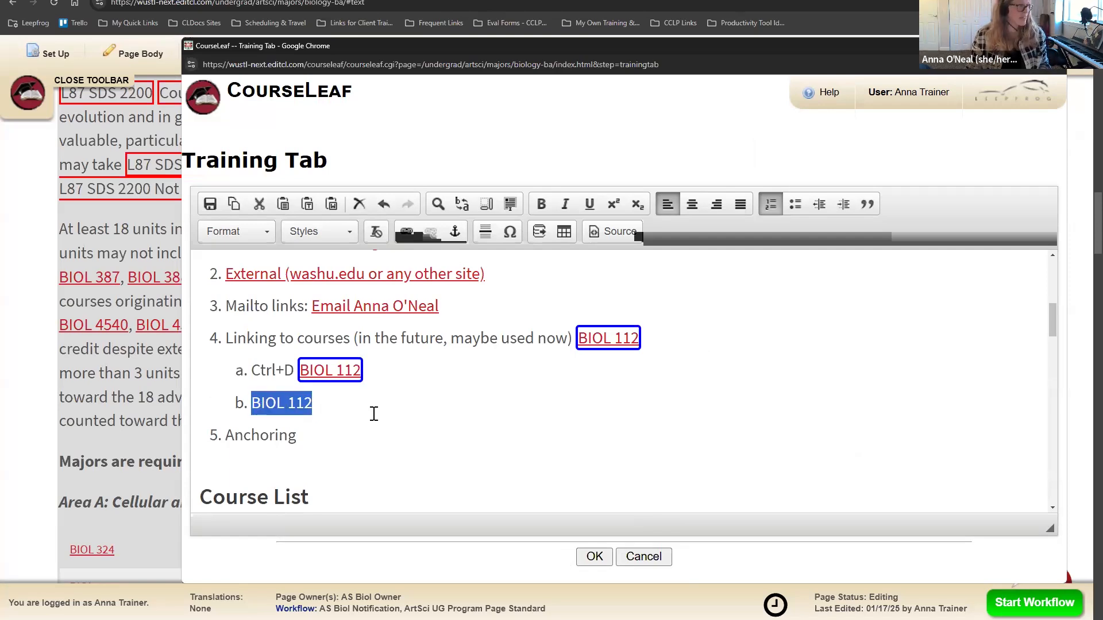
key(ctrl+d)
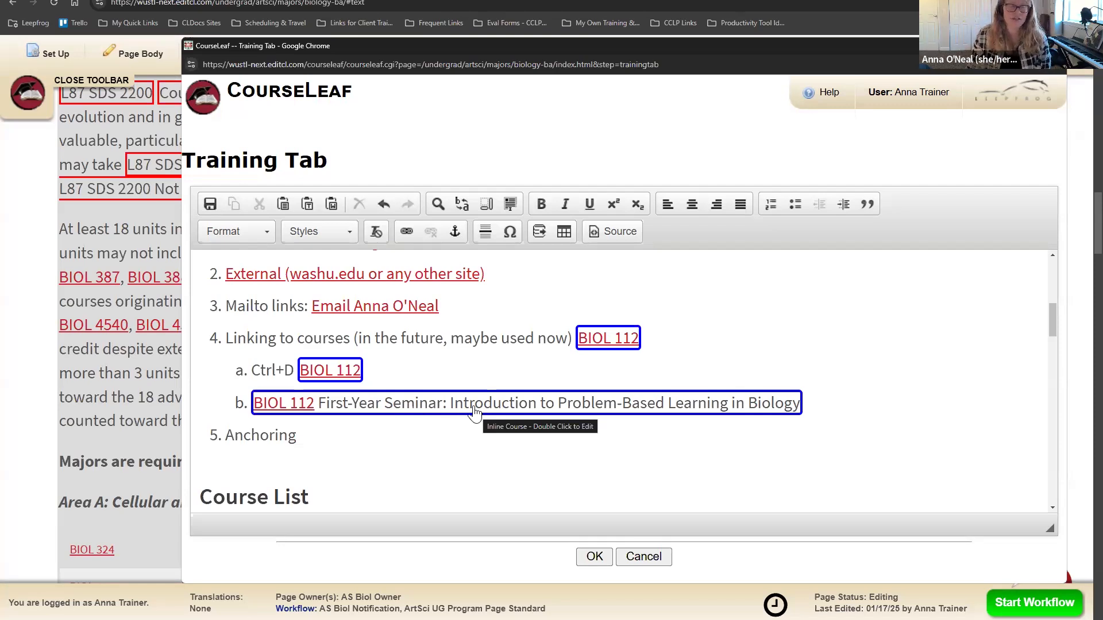
Step: Set sub-item b's course link format to [course.code] so only the code shows
double_click(473, 406)
click(586, 444)
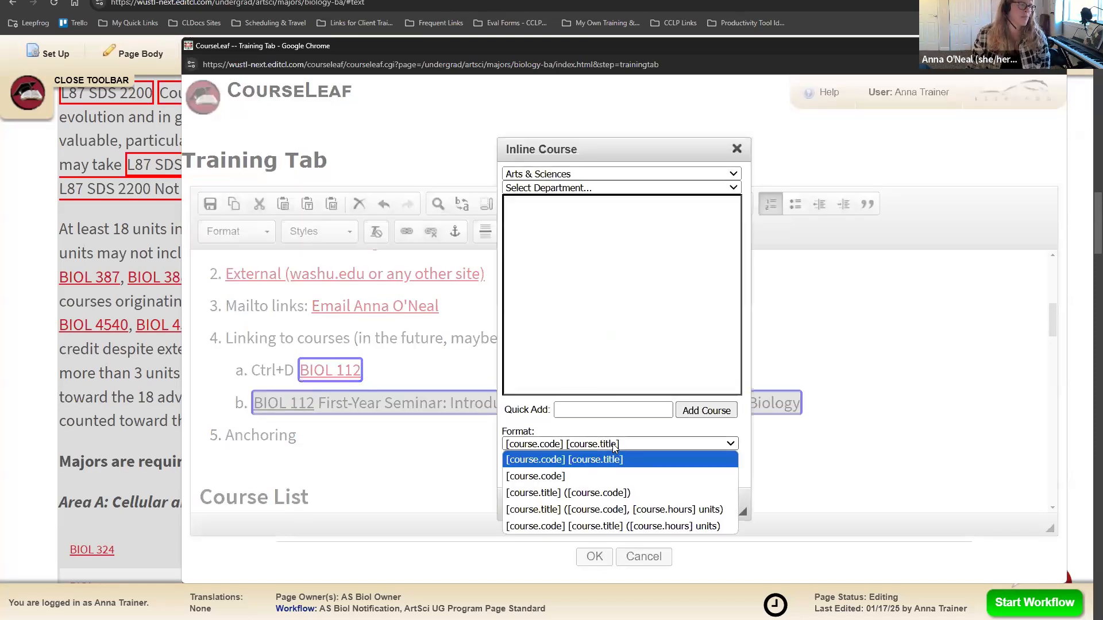
click(584, 477)
click(649, 503)
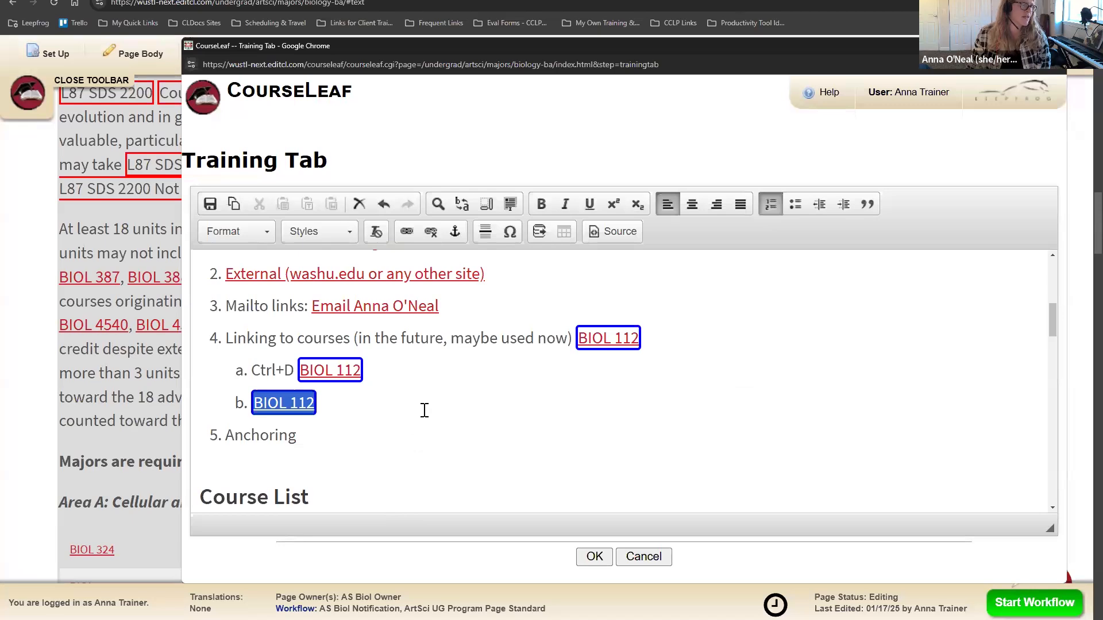
click(423, 402)
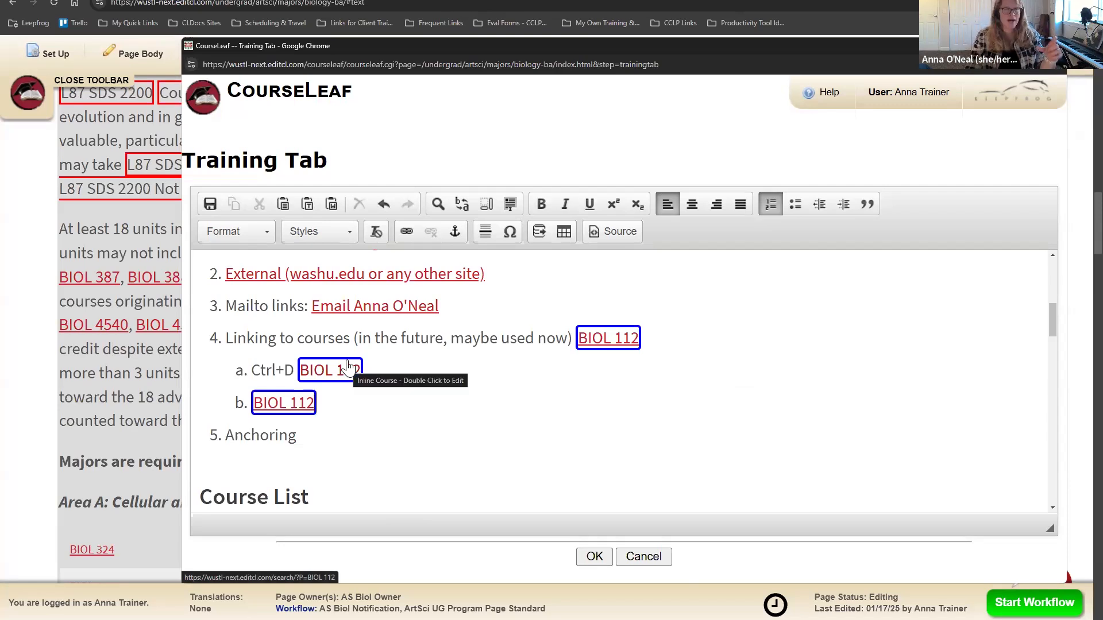
Step: Change item 4's inline course link to BIOL 1122 Introduction to Critical Thinking in Biology
click(597, 339)
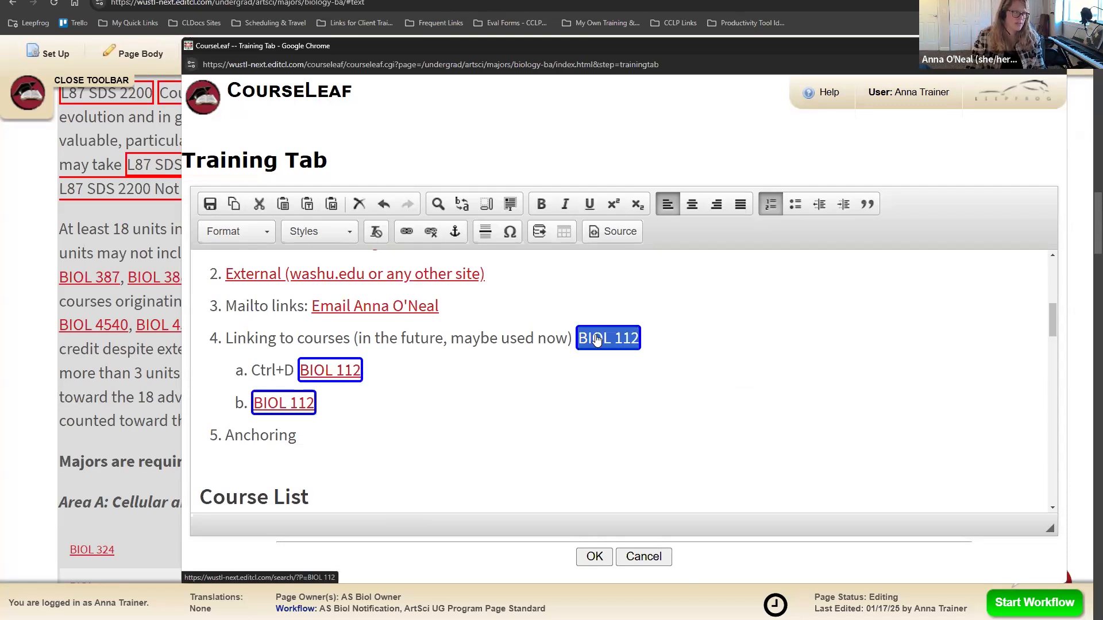
double_click(596, 339)
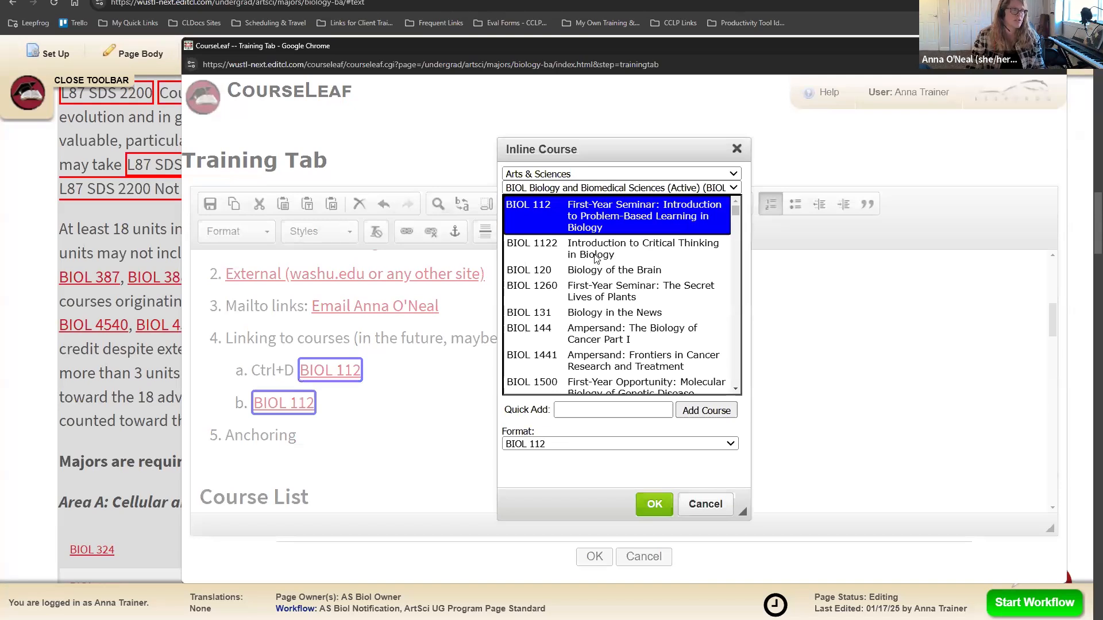
click(596, 259)
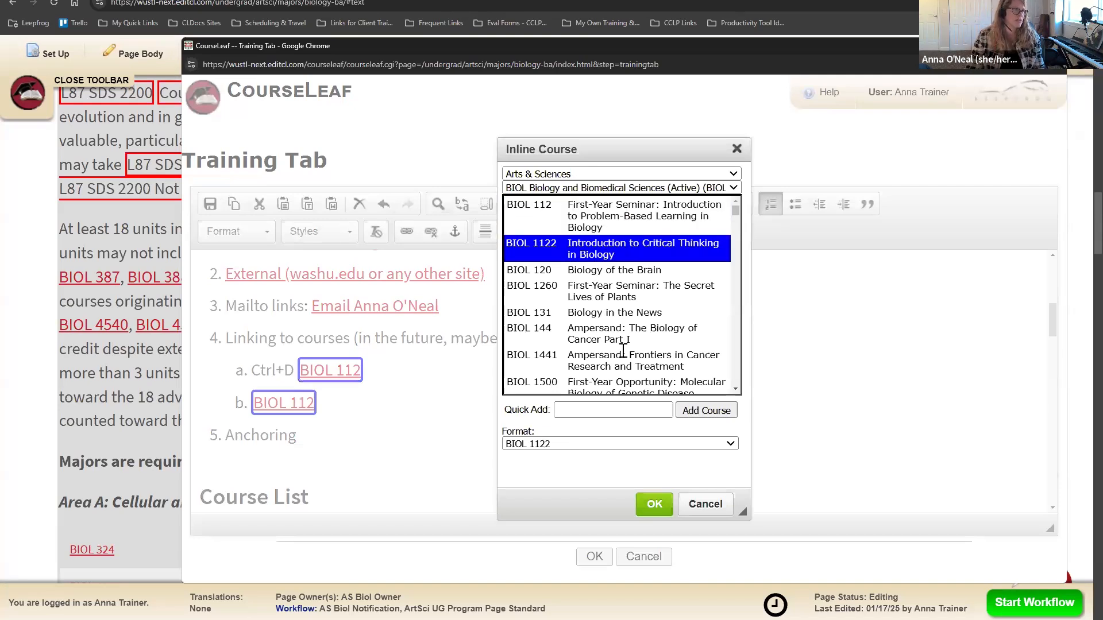
click(654, 505)
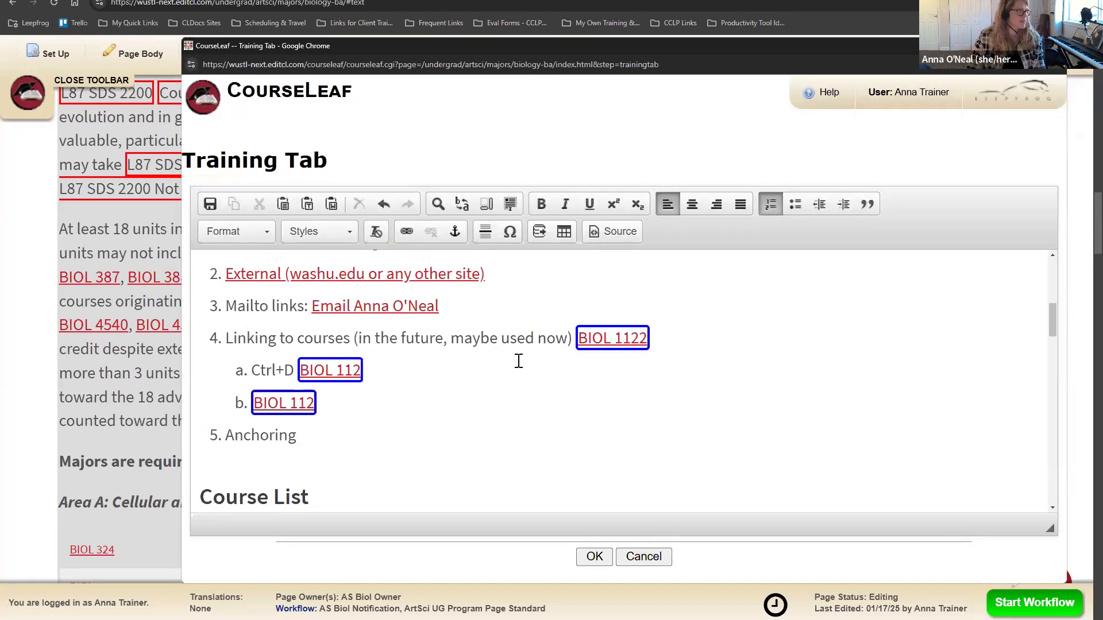
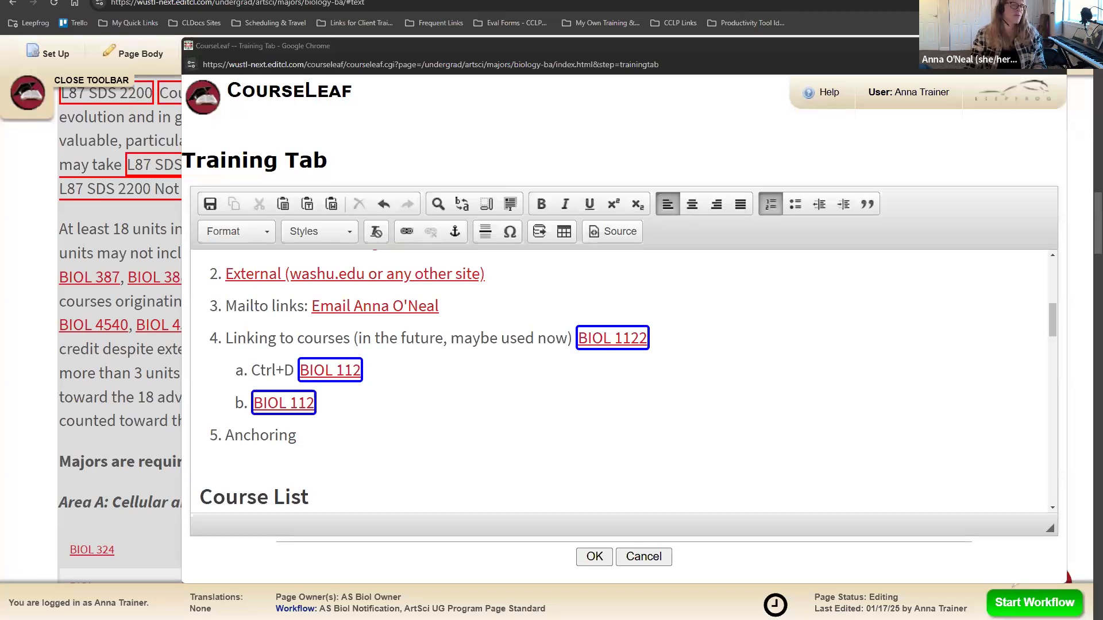
Step: Save the Training Tab edits and close the editor
click(466, 415)
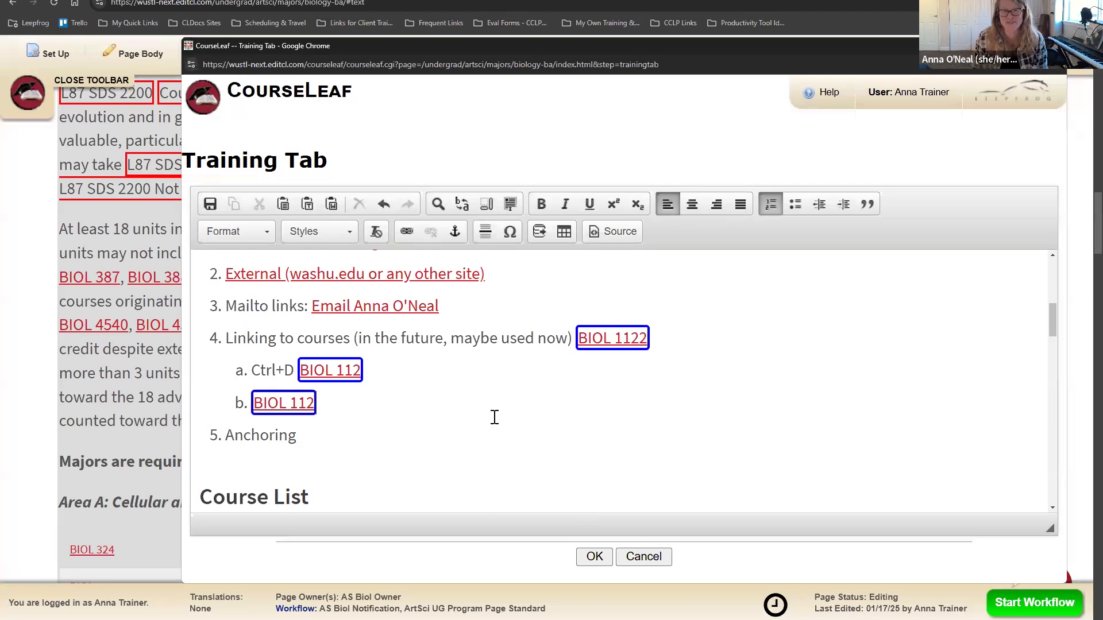
click(440, 435)
scroll(426, 393, down, 1)
scroll(422, 385, up, 1)
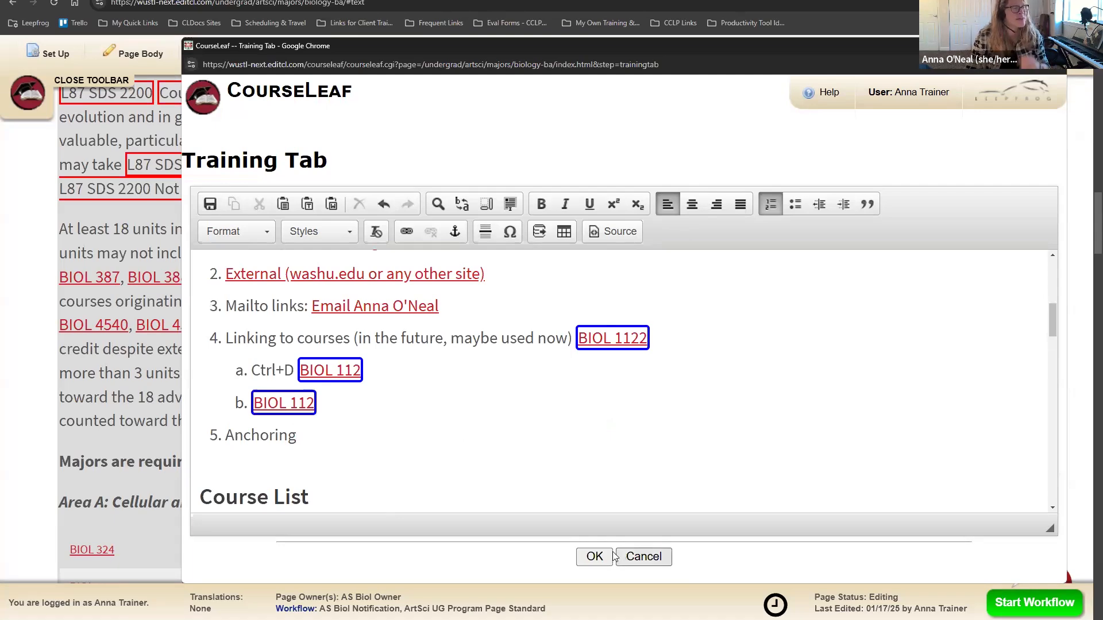
click(595, 557)
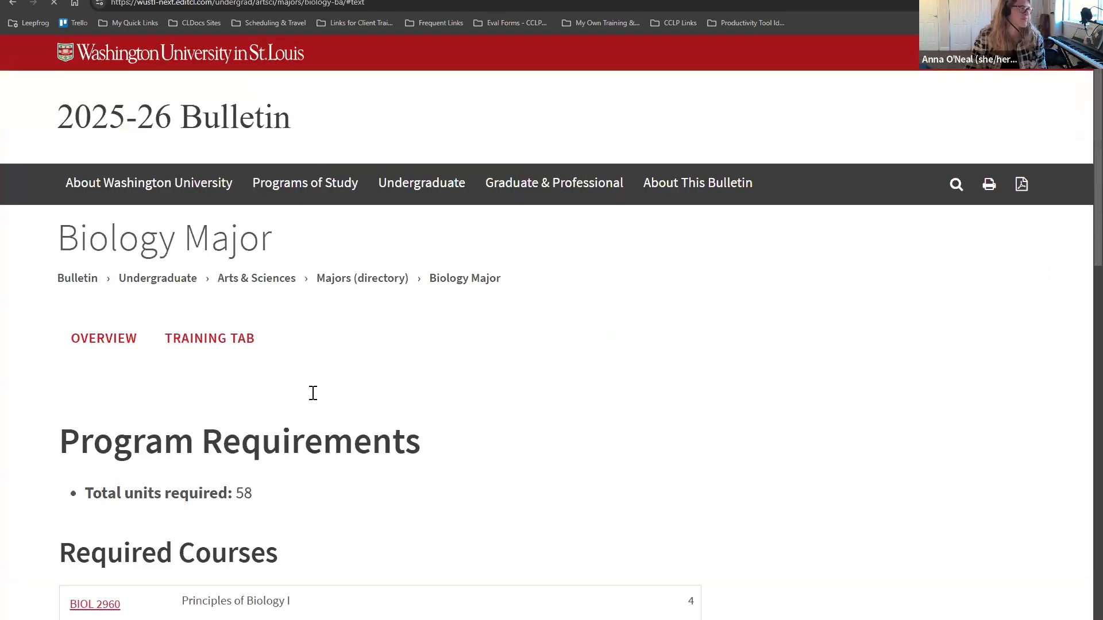
Step: On the live Training Tab, preview the BIOL 112 course description, then close it
scroll(256, 221, up, 20)
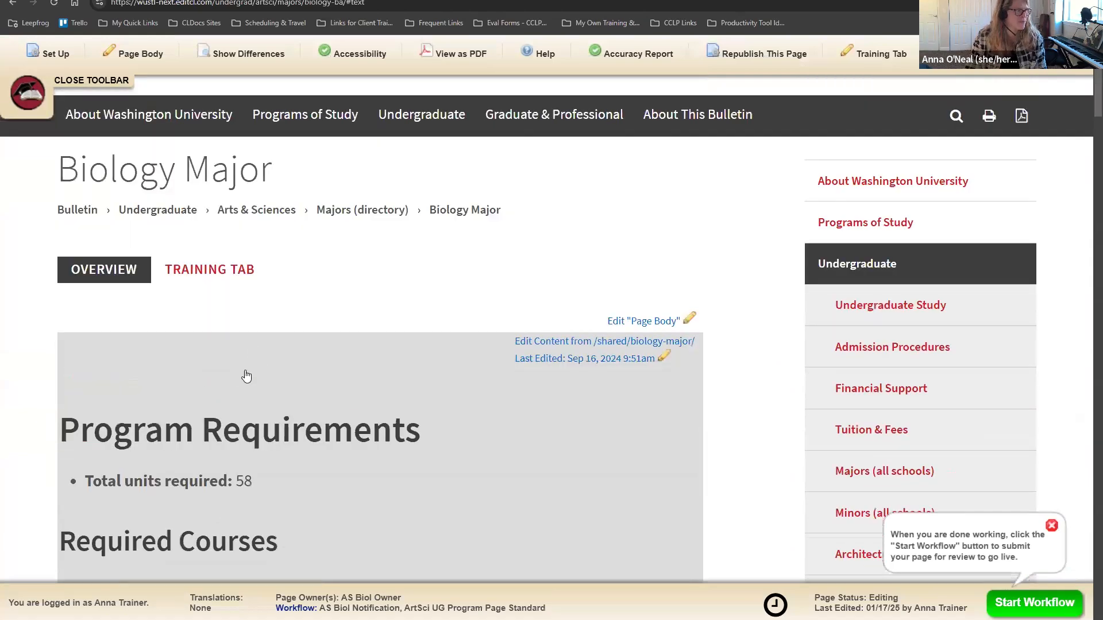
click(258, 374)
scroll(597, 404, down, 5)
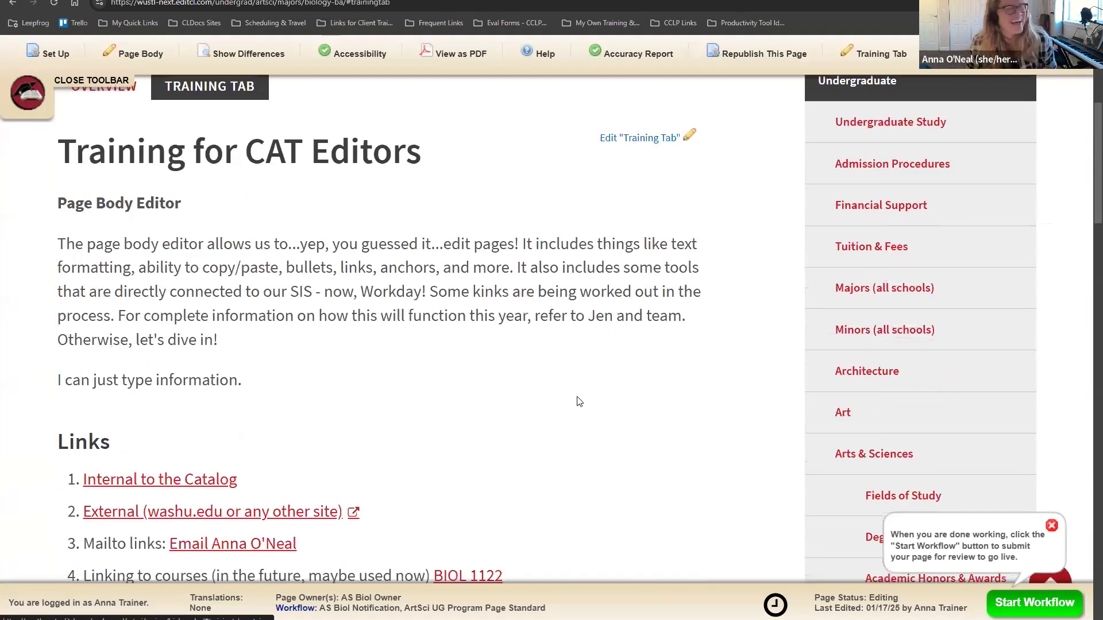
scroll(574, 379, down, 4)
scroll(566, 353, down, 2)
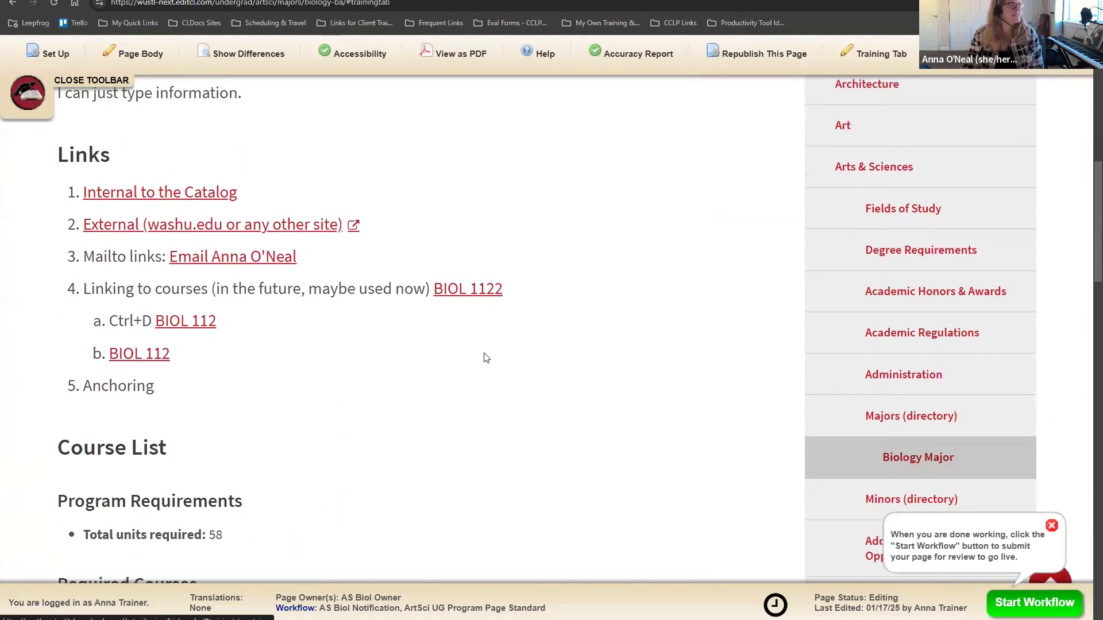
scroll(488, 371, up, 1)
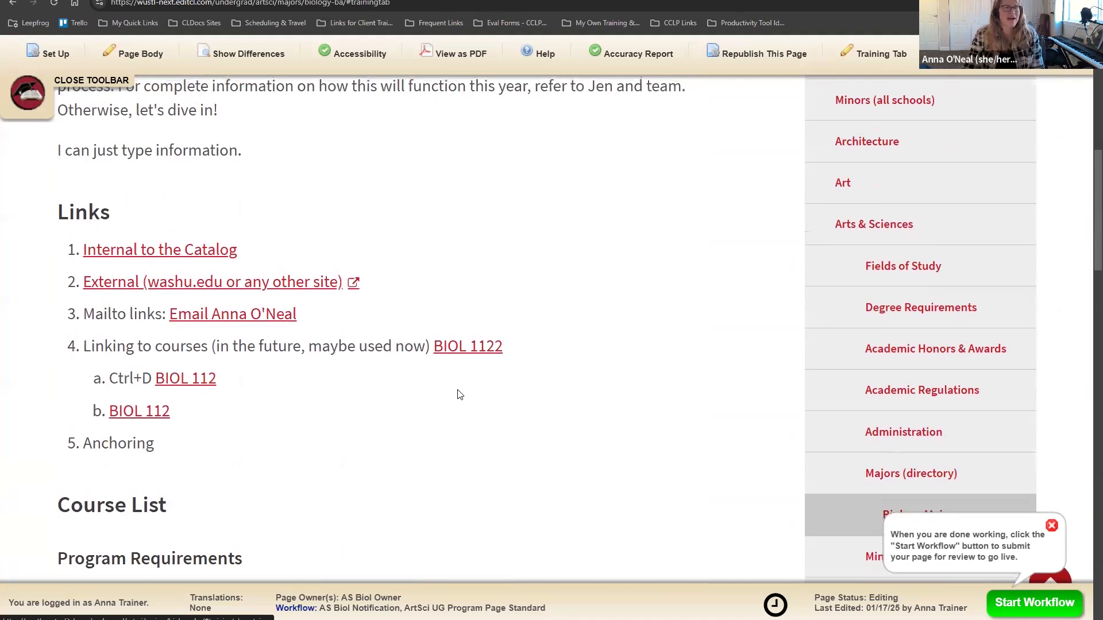
click(170, 428)
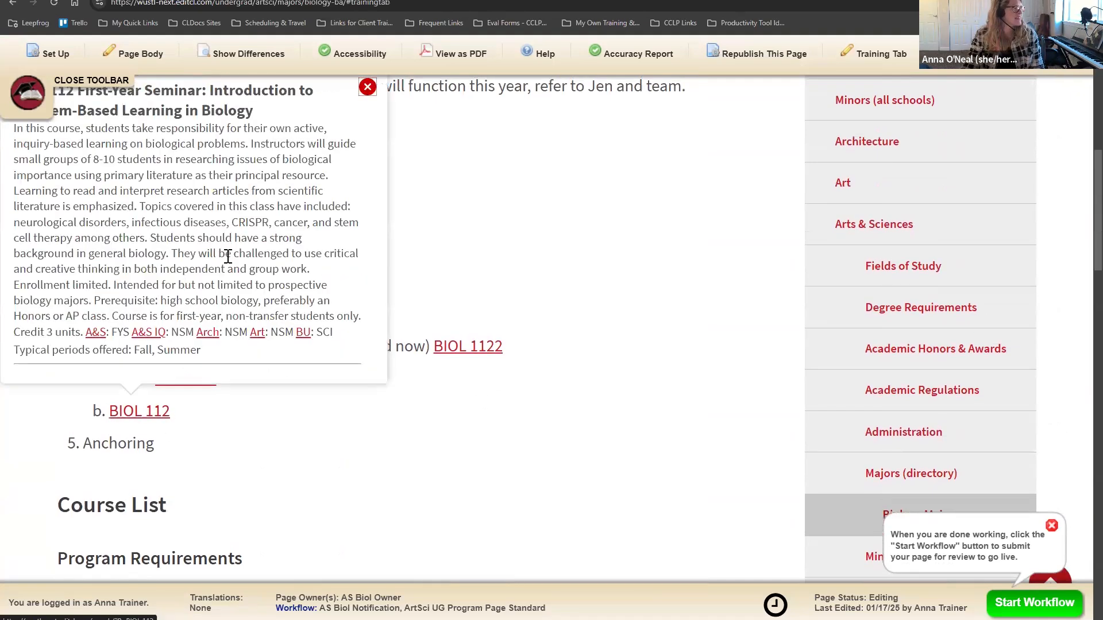
scroll(233, 270, up, 3)
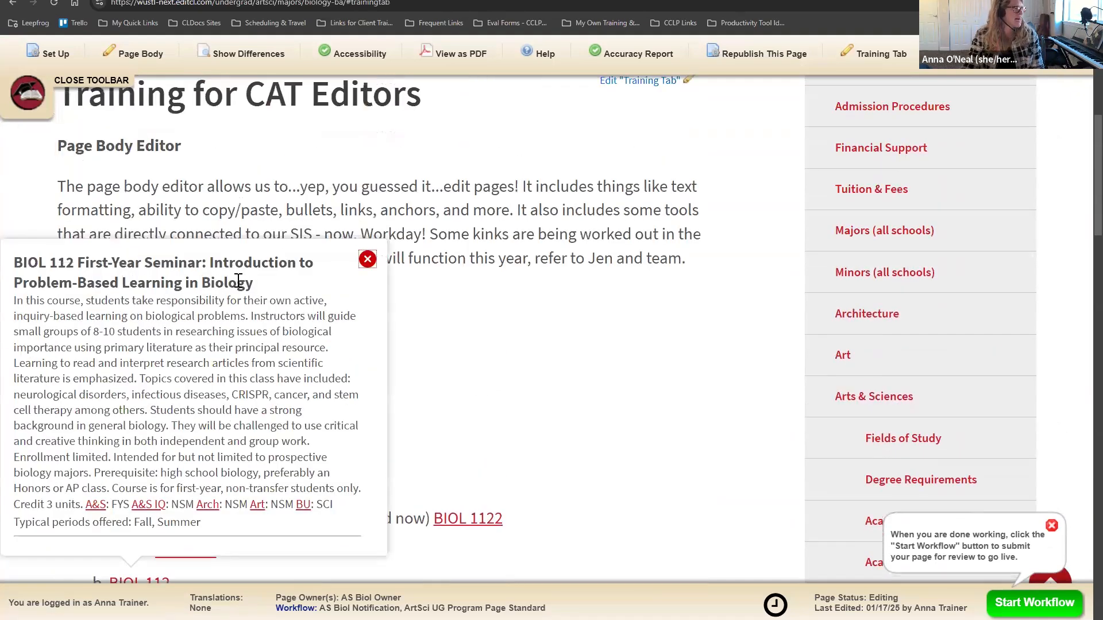
click(369, 262)
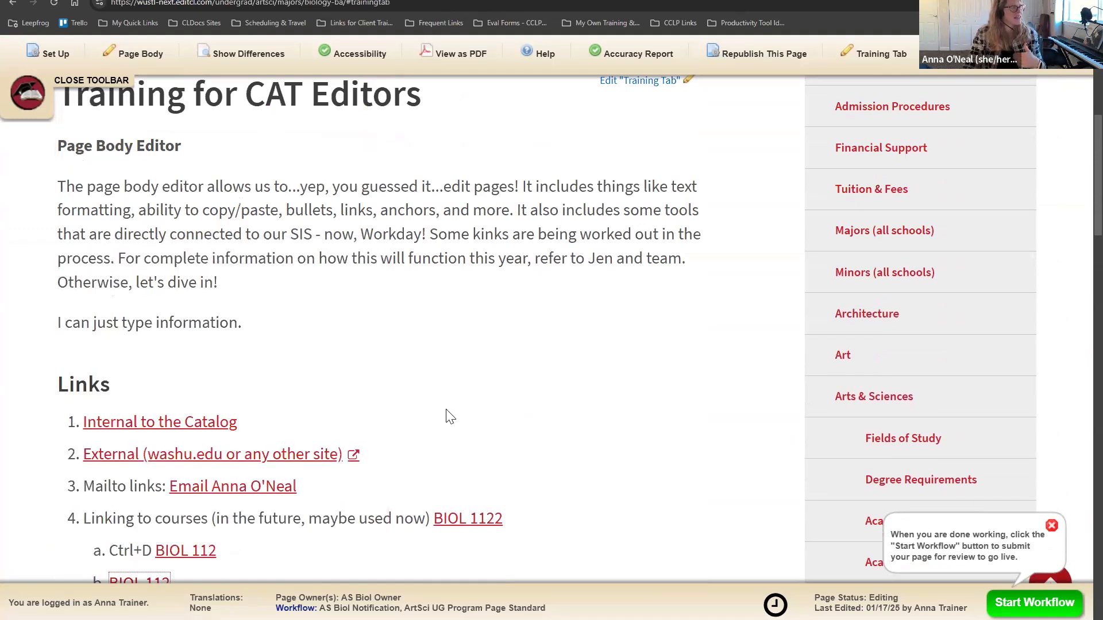
Step: Reopen the Training Tab content in the page body editor
scroll(445, 413, down, 2)
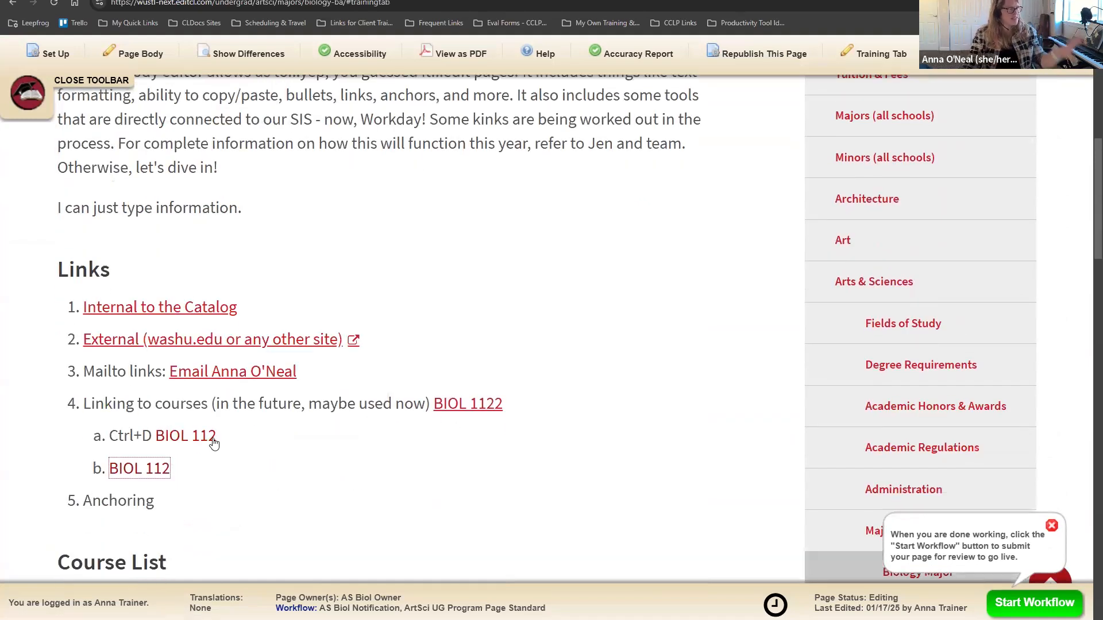
scroll(217, 439, down, 6)
scroll(153, 283, down, 4)
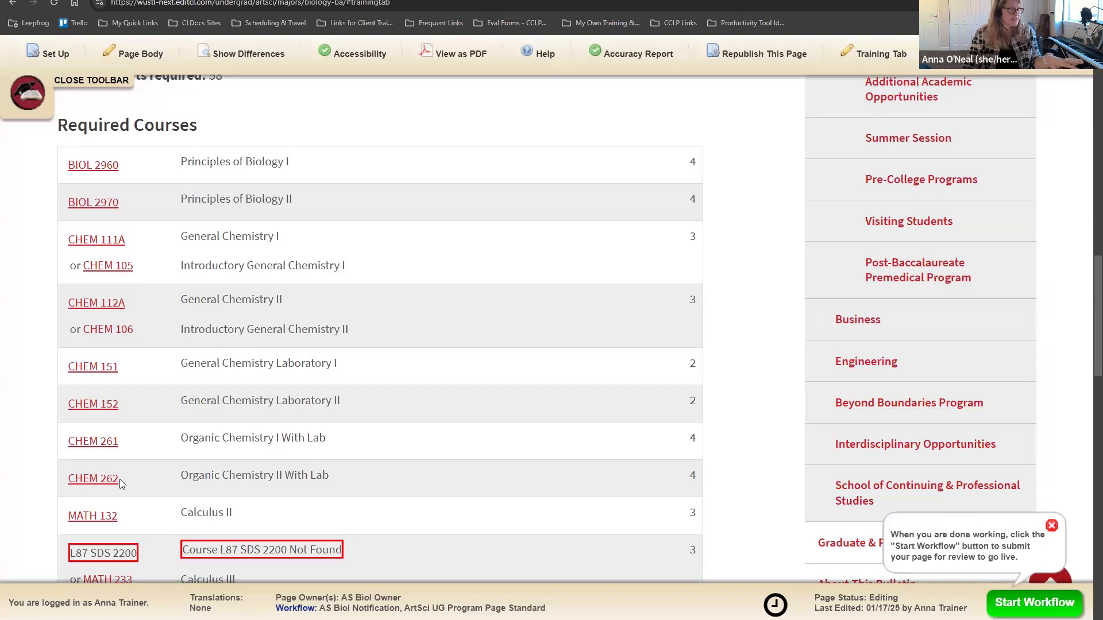
scroll(471, 338, up, 5)
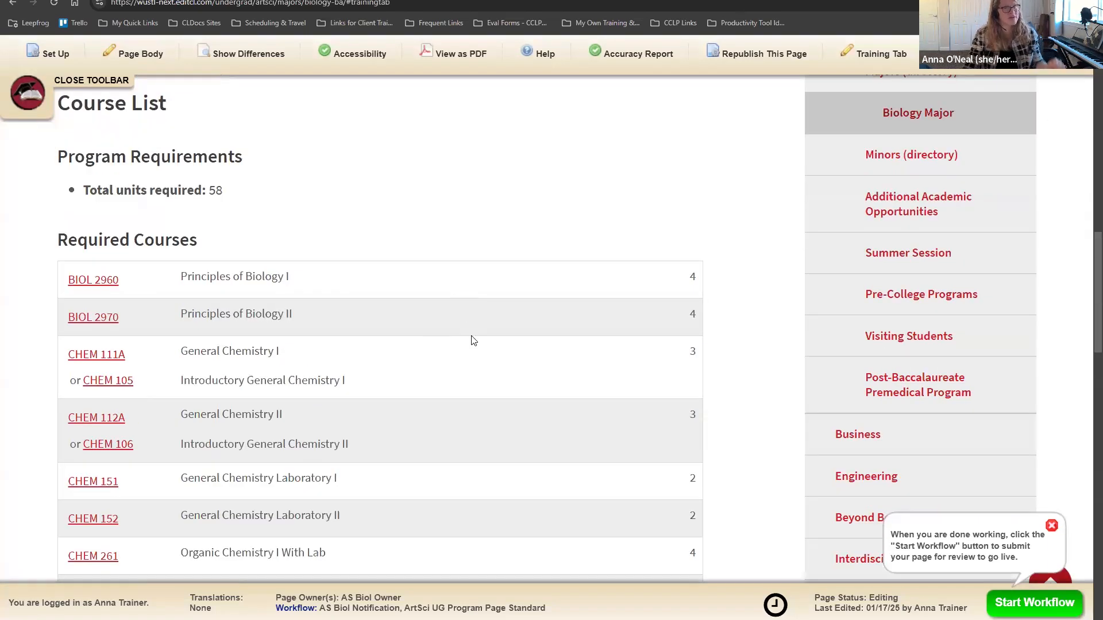
scroll(504, 385, up, 3)
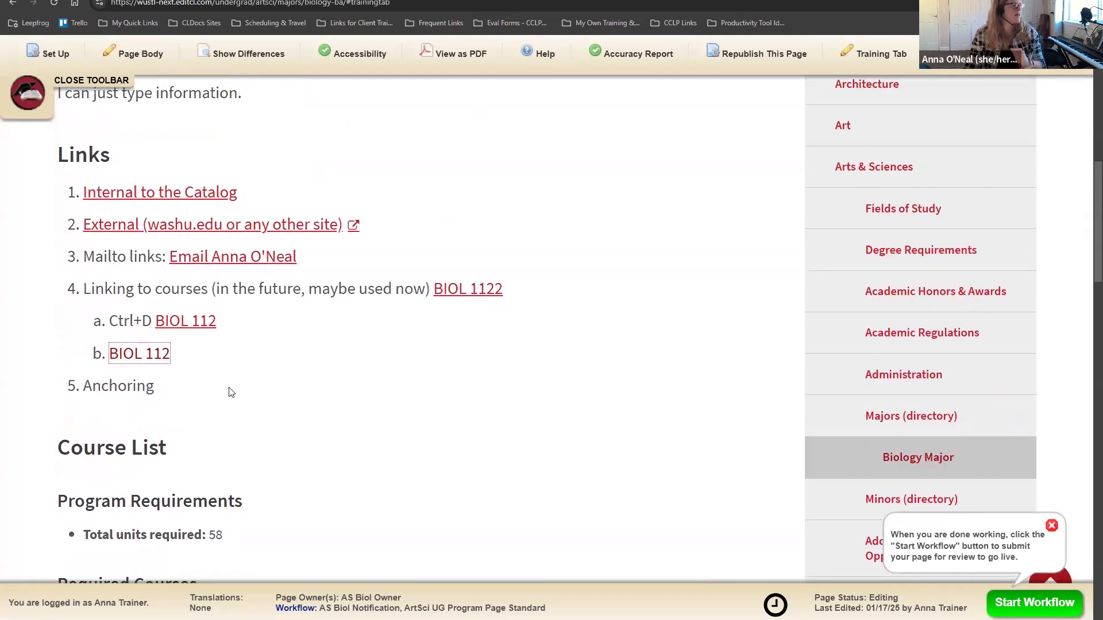
scroll(378, 394, up, 5)
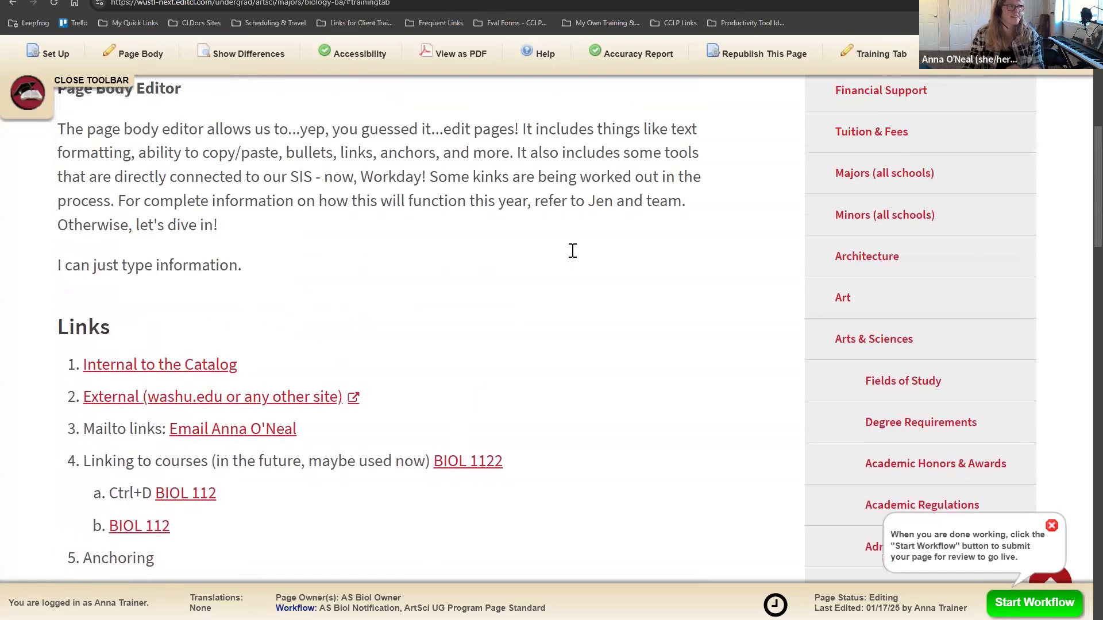
click(656, 138)
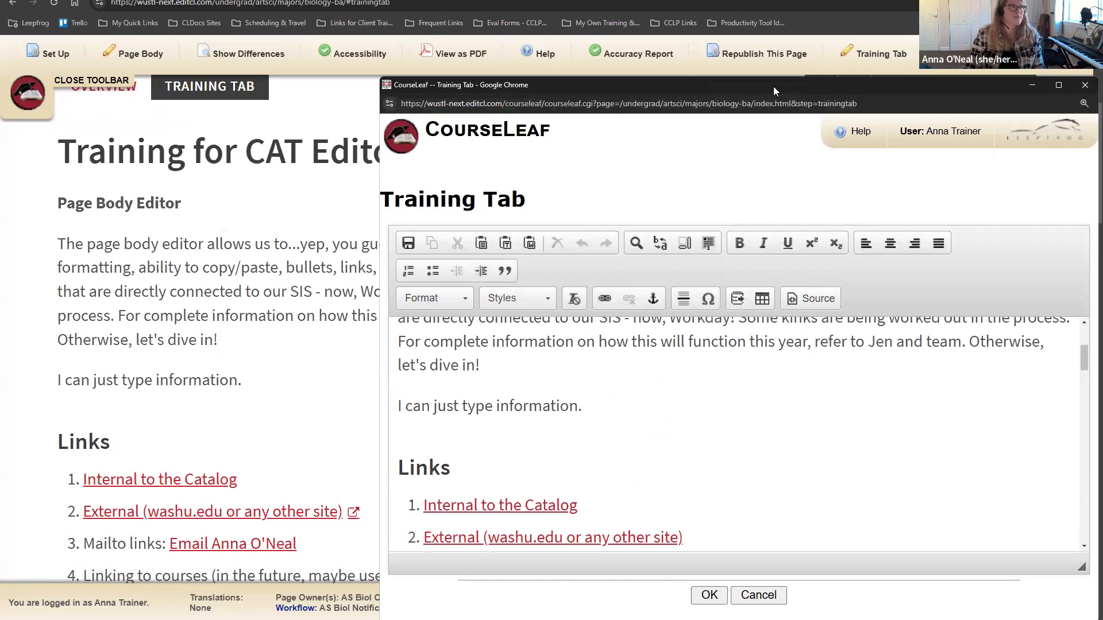
Step: Insert an anchor named 'reqcourses' just before the Required Courses heading
drag(773, 86, 545, 28)
scroll(603, 390, down, 4)
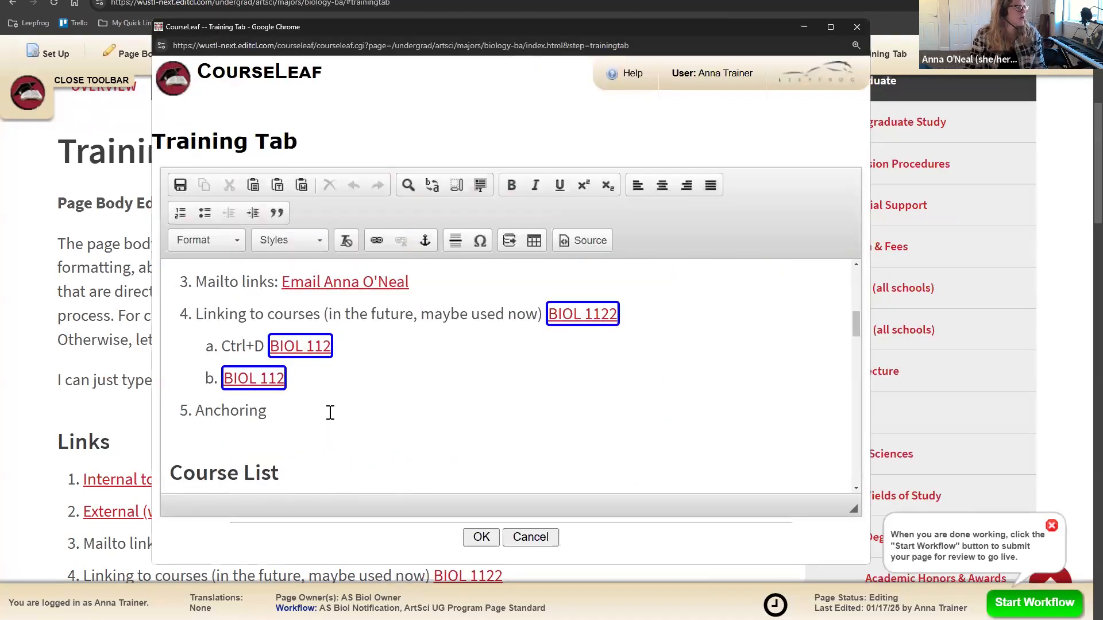
drag(193, 414, 347, 416)
click(290, 419)
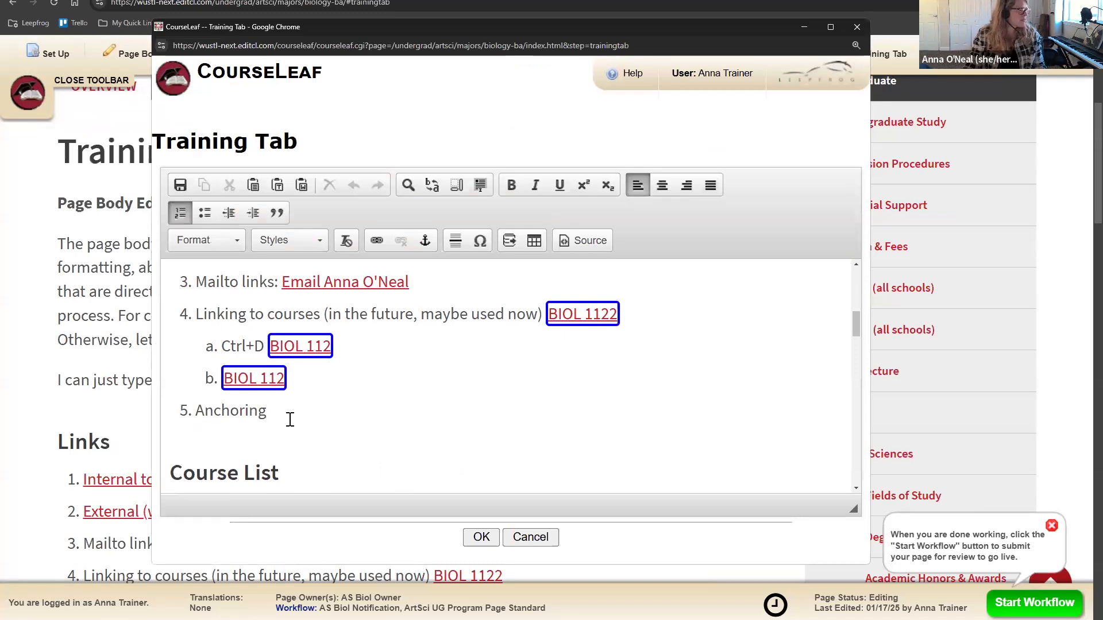
scroll(290, 422, down, 5)
scroll(178, 402, up, 2)
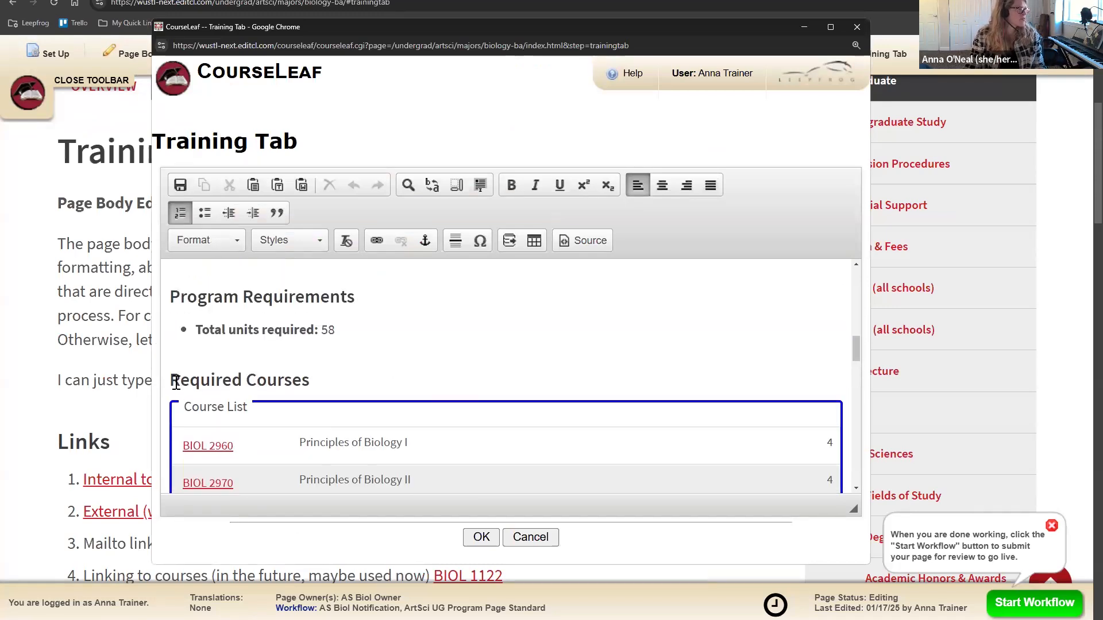
click(171, 380)
scroll(480, 374, up, 4)
scroll(485, 394, down, 3)
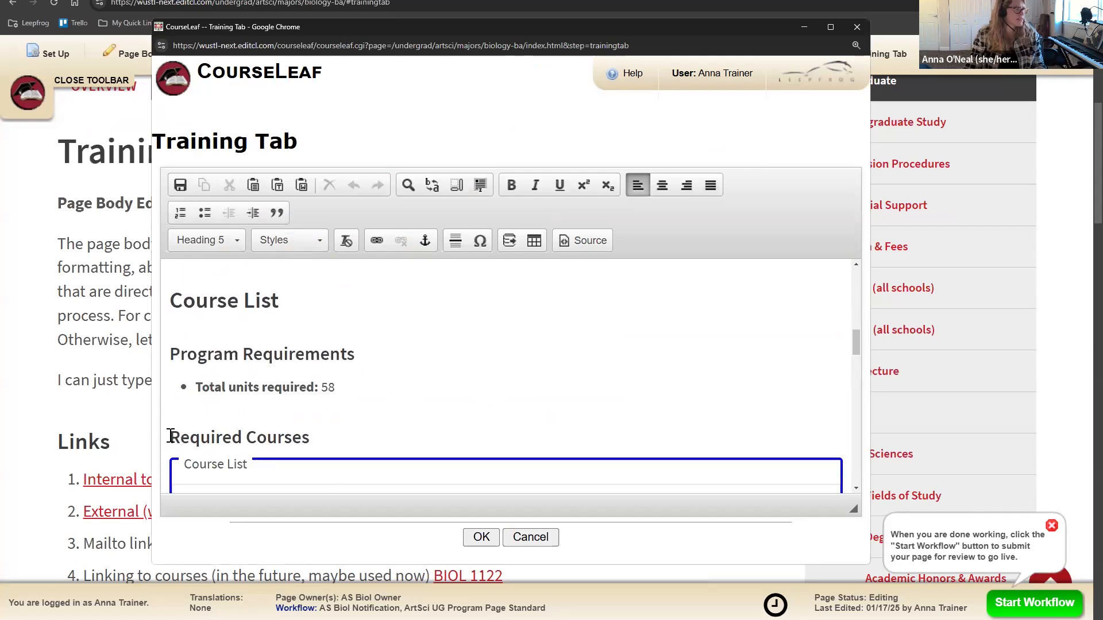
click(425, 240)
text(reqcourses)
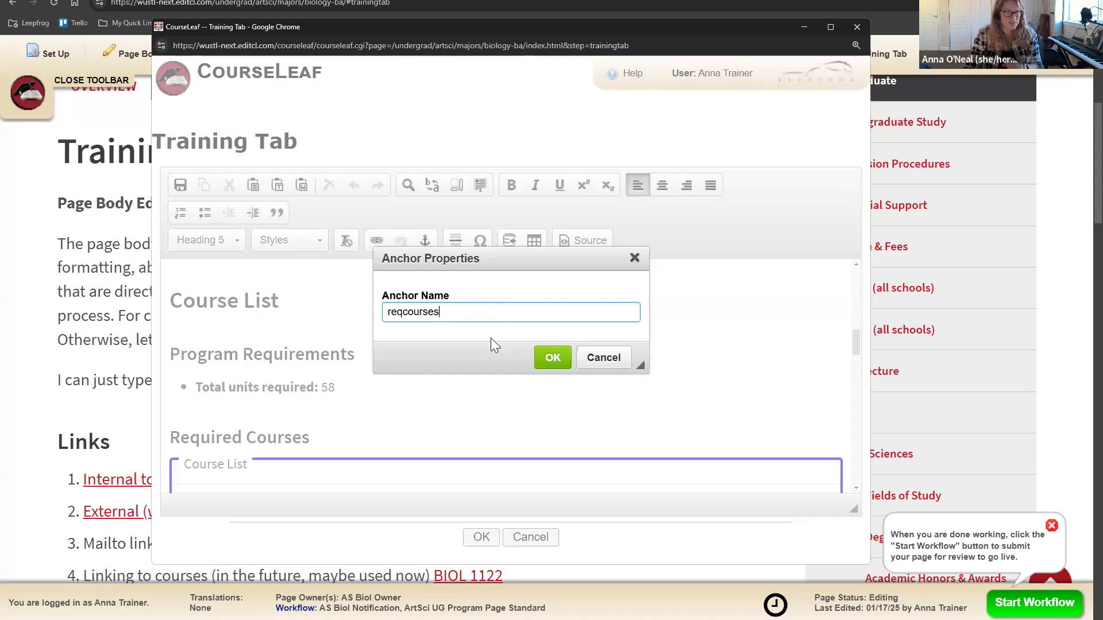
click(548, 359)
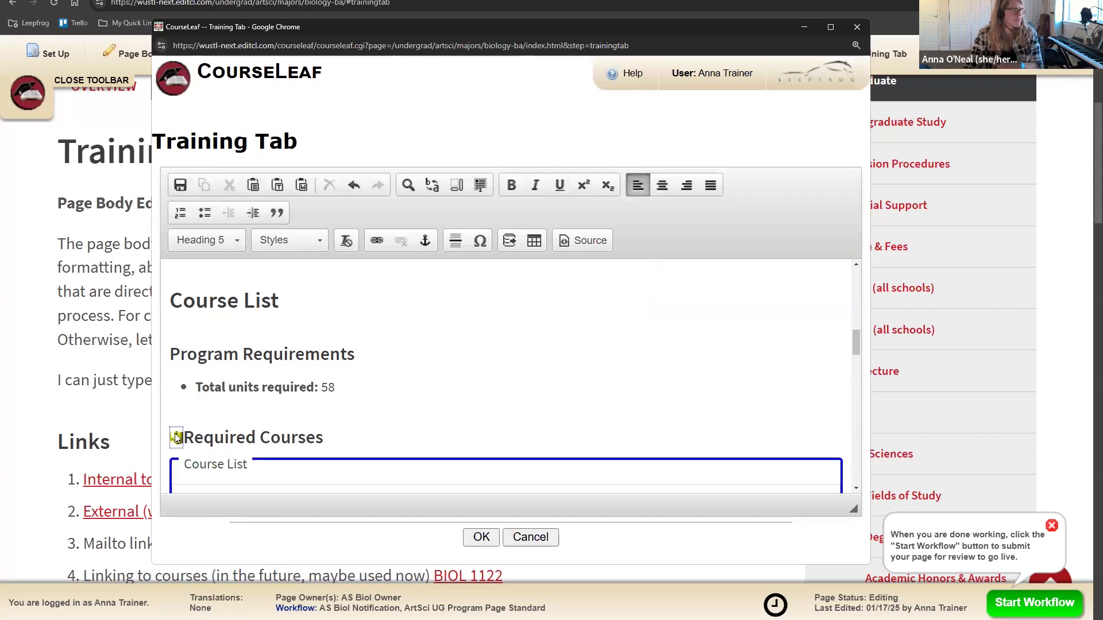
Step: Replace 'Anchoring' in item 5 with 'Check out our Required Course List!'
scroll(382, 415, up, 4)
scroll(369, 431, down, 2)
click(286, 359)
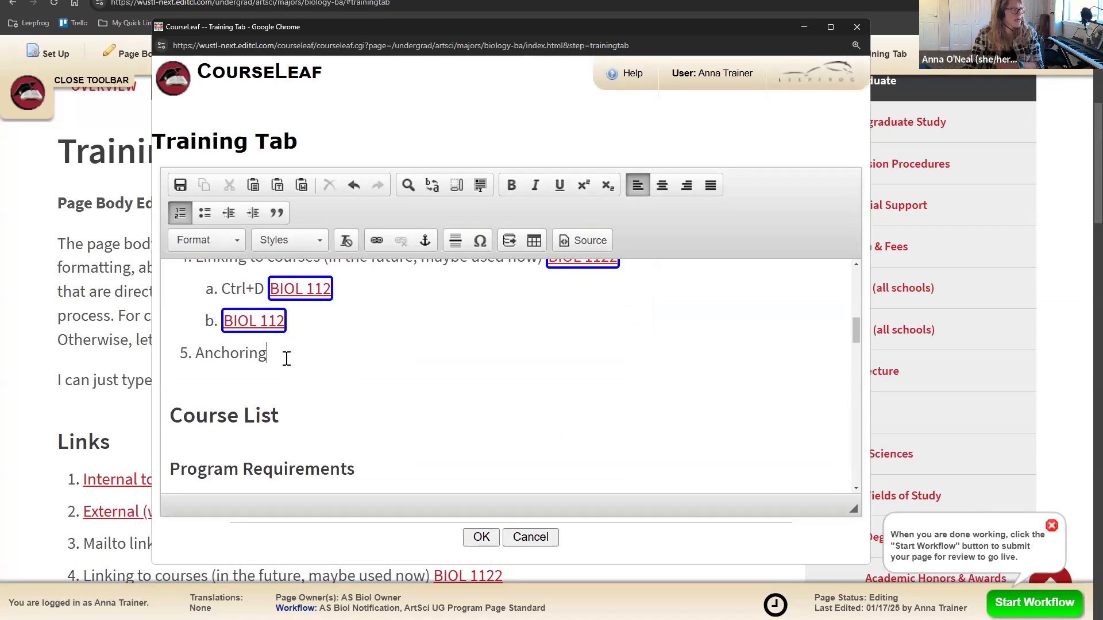
double_click(220, 357)
text(Requi)
key(BackSpace)
key(BackSpace)
key(BackSpace)
text(Check out )
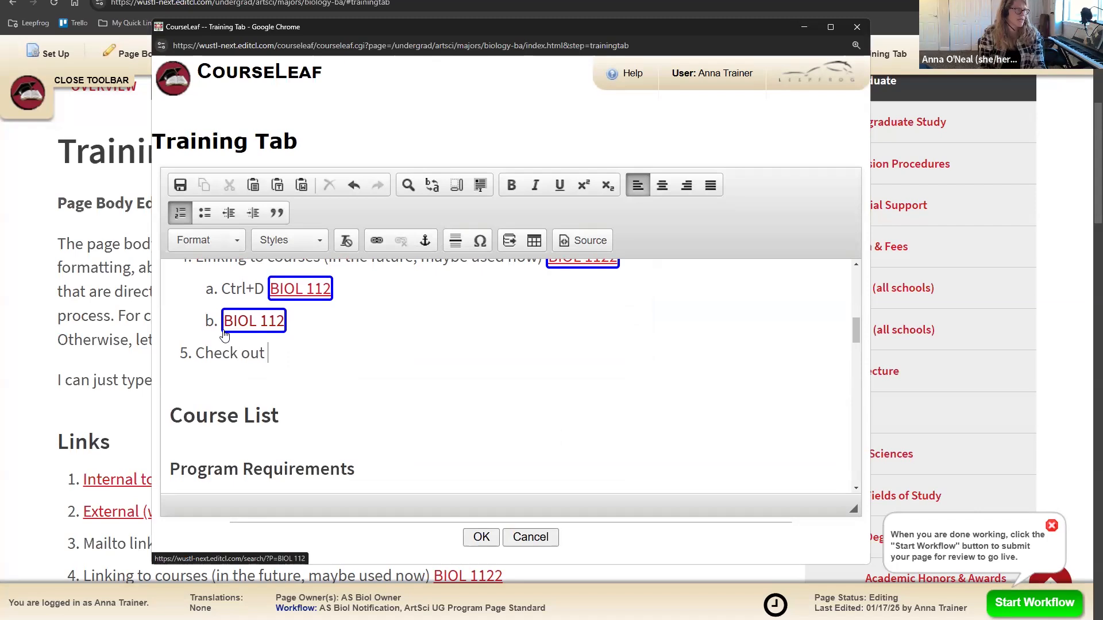
text(our Regul)
key(BackSpace)
key(BackSpace)
key(BackSpace)
text(quire)
key(BackSpace)
key(BackSpace)
key(BackSpace)
text(y)
text(red Course Lis)
text(t!)
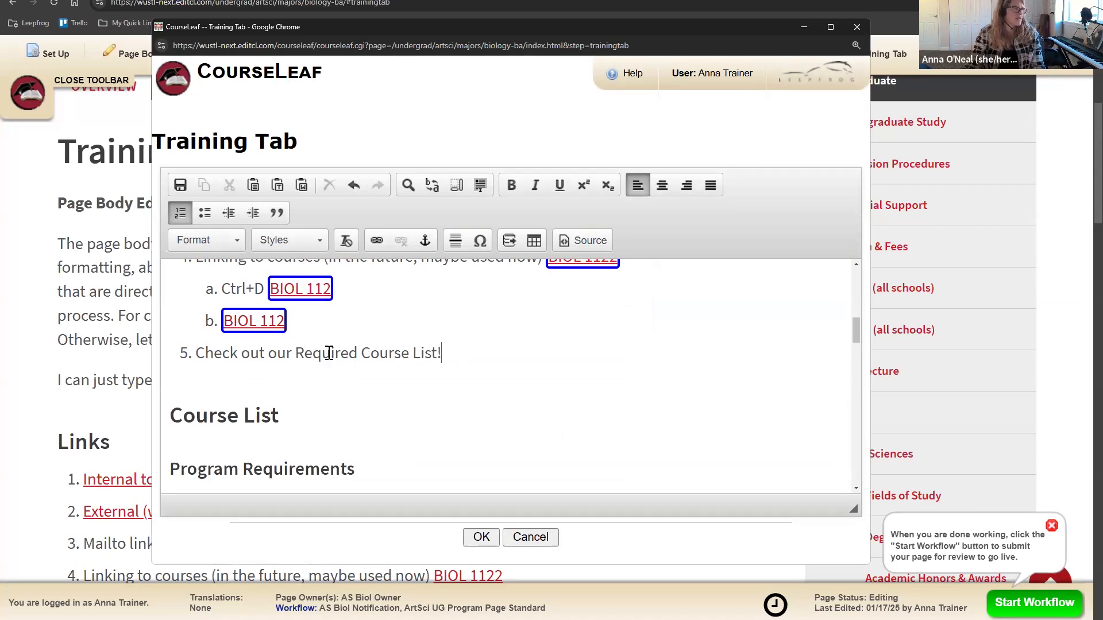
Step: Link 'Required Course List!' to the on-page reqcourses anchor and save the Training Tab
shift+click(304, 352)
shift+click(293, 352)
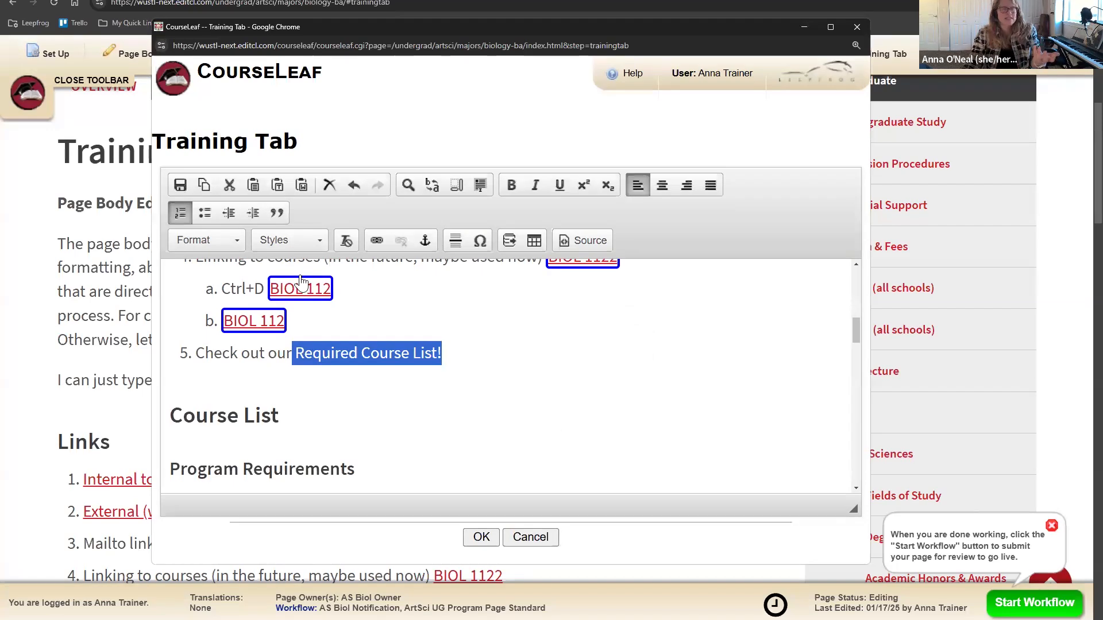
click(378, 239)
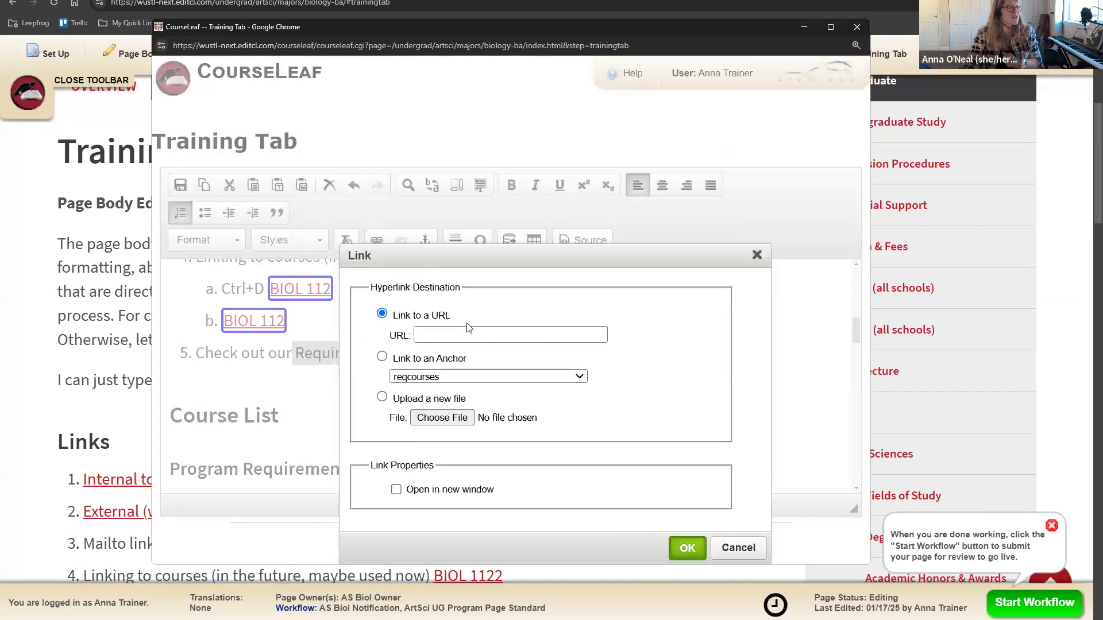
drag(543, 292, 584, 263)
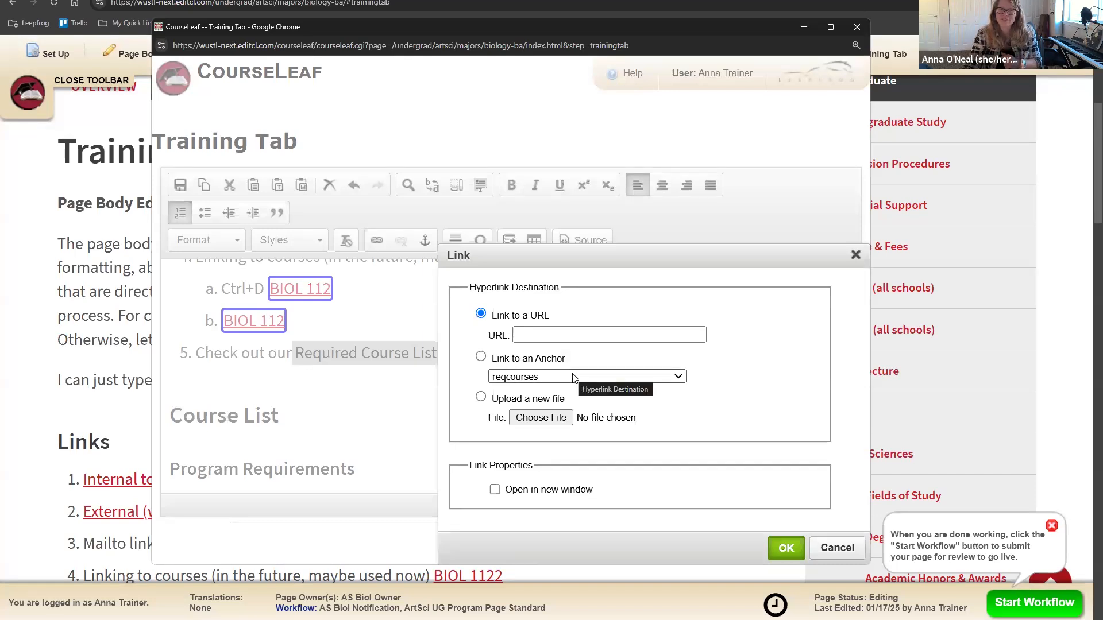
click(481, 357)
click(784, 550)
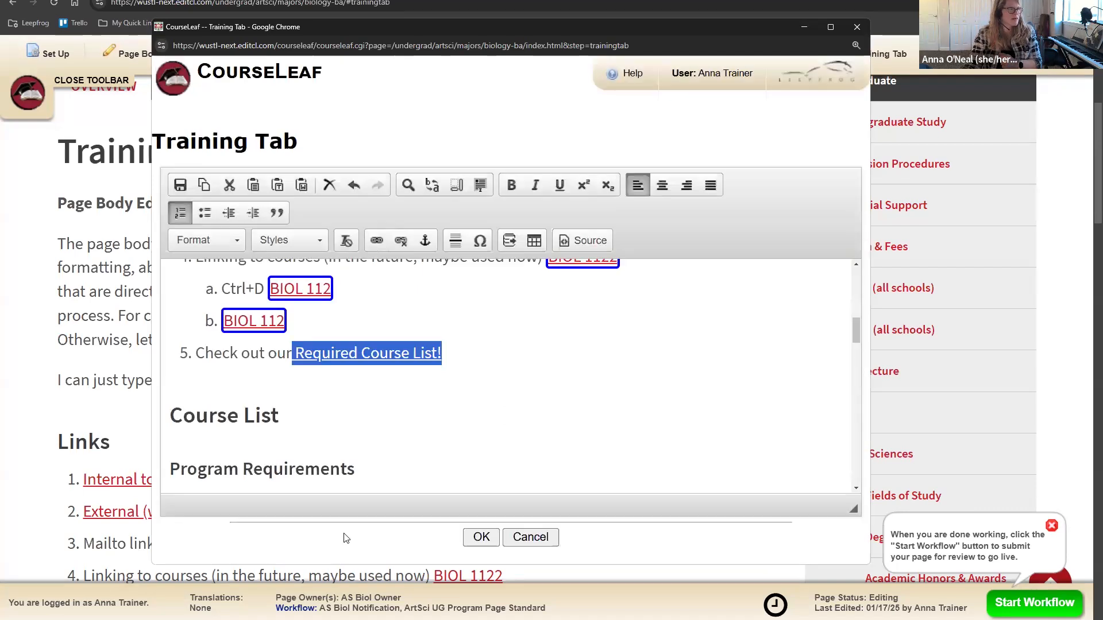
click(486, 411)
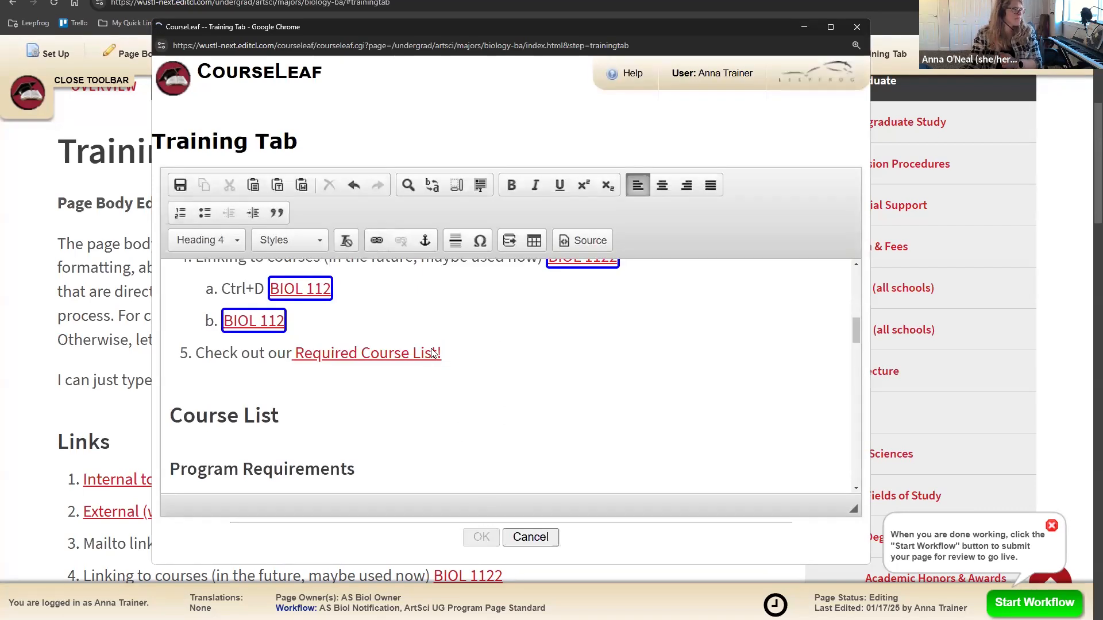
Step: Test that the Required Course List! link jumps to the Required Courses section
scroll(429, 413, down, 5)
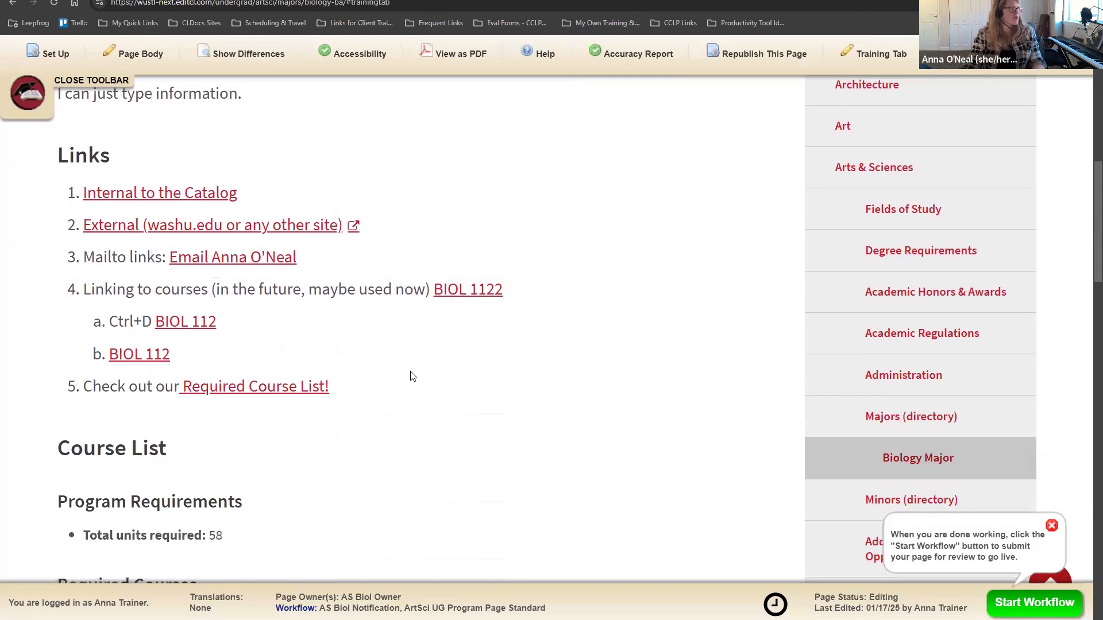
scroll(127, 242, up, 2)
scroll(291, 253, down, 1)
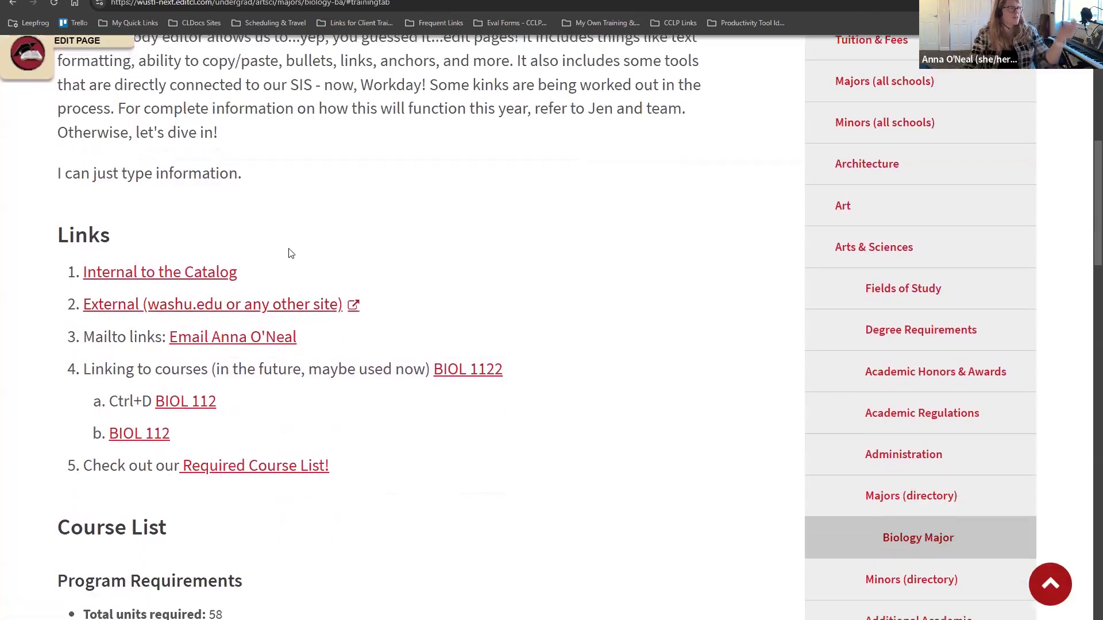
scroll(291, 313, up, 3)
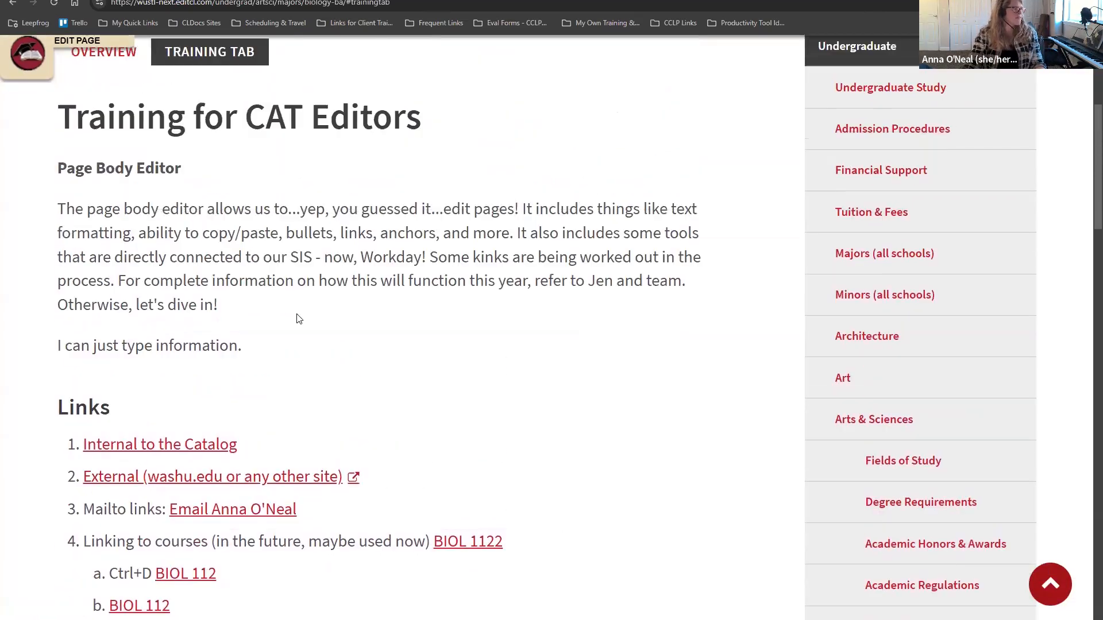
scroll(514, 385, down, 1)
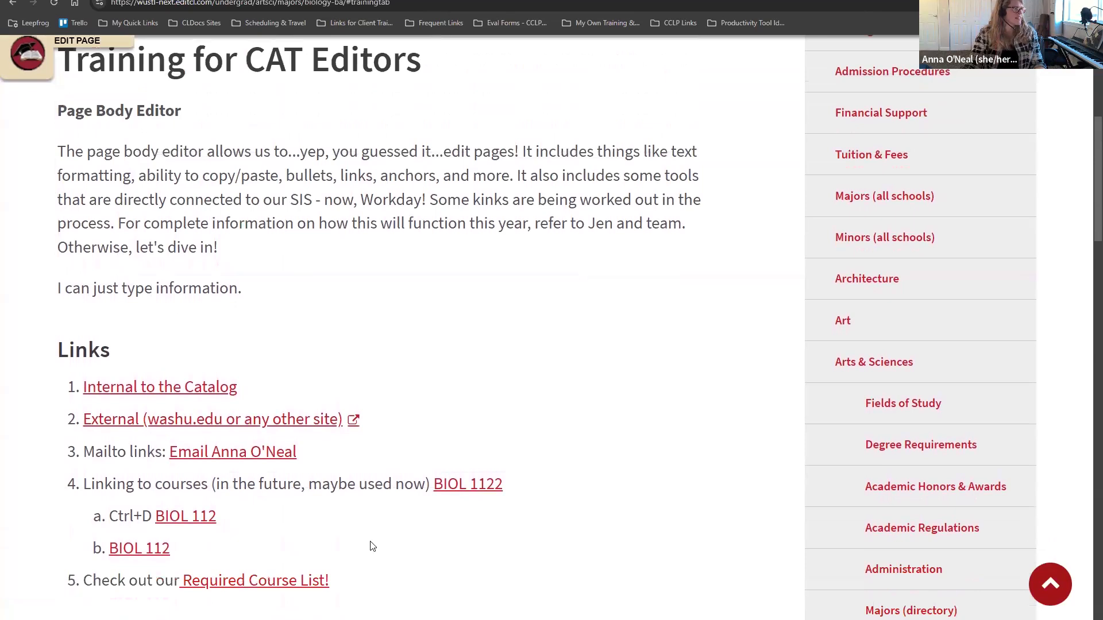
click(259, 586)
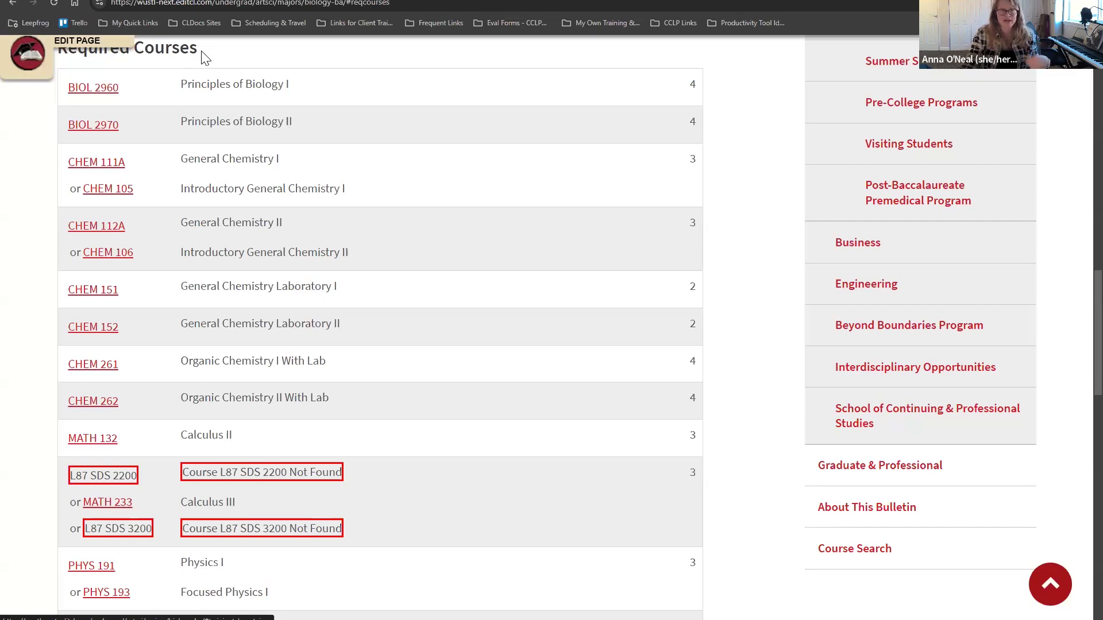
Step: Bring back the page editing tools and return to the top of the page
click(35, 61)
scroll(494, 373, up, 3)
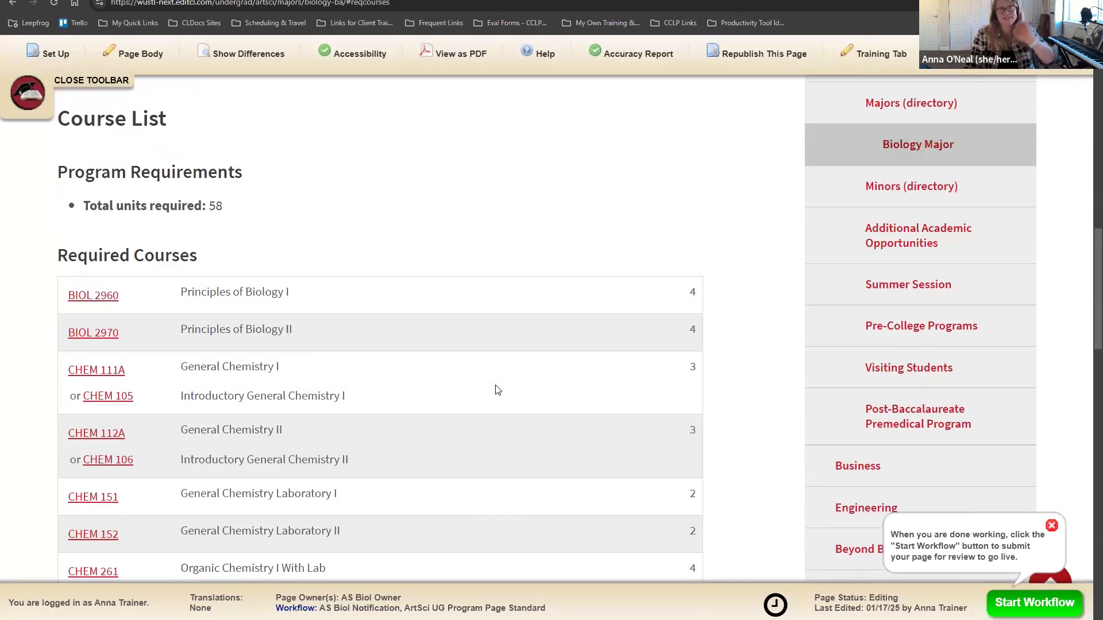
scroll(497, 390, up, 8)
scroll(497, 382, up, 3)
Step: Open the Training Tab editor, then move its window out of the way
click(638, 210)
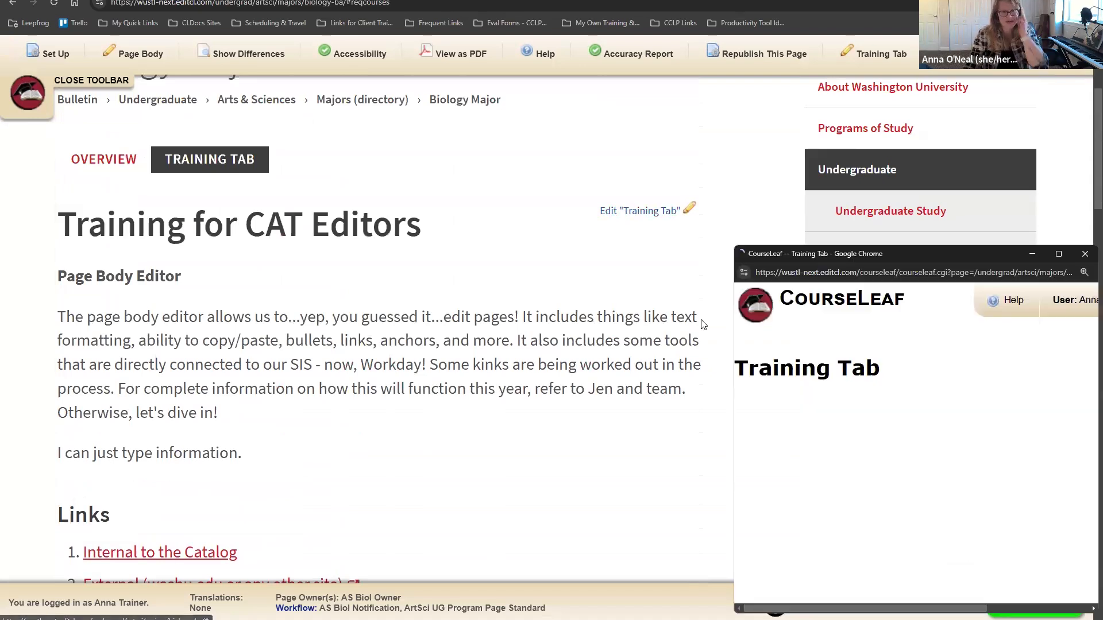
scroll(703, 381, down, 8)
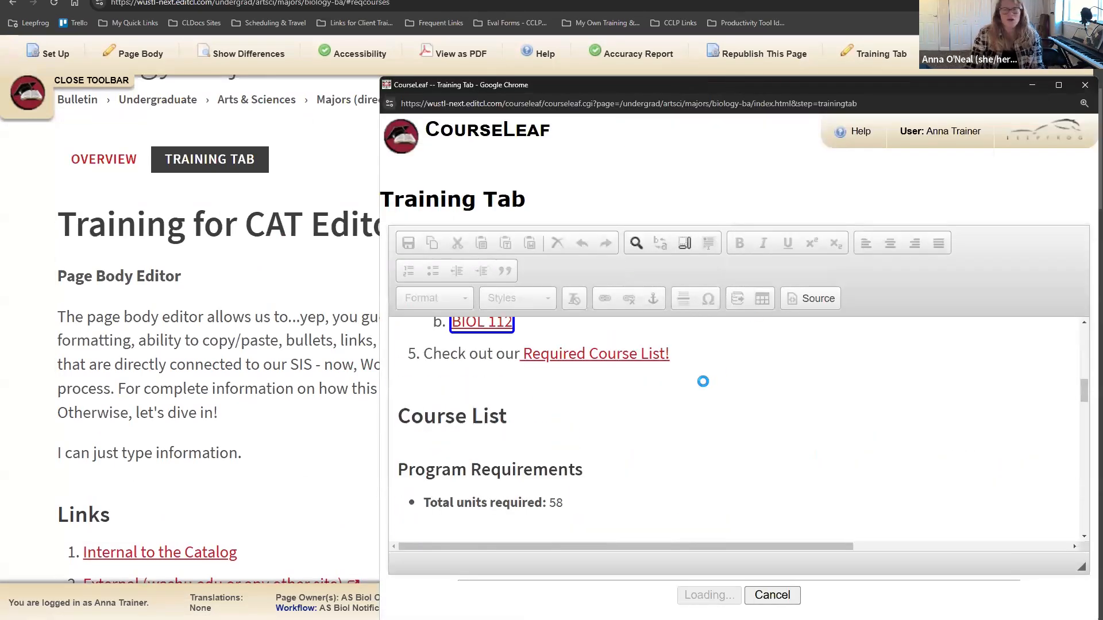
scroll(703, 381, down, 2)
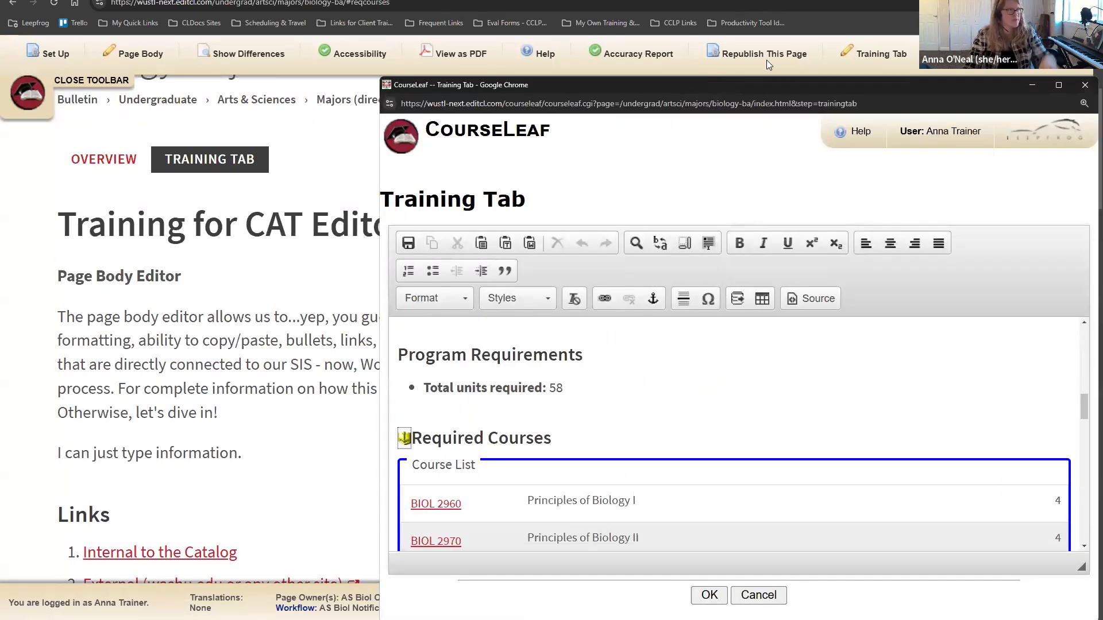
drag(760, 83, 529, 57)
scroll(636, 382, down, 3)
scroll(636, 382, up, 4)
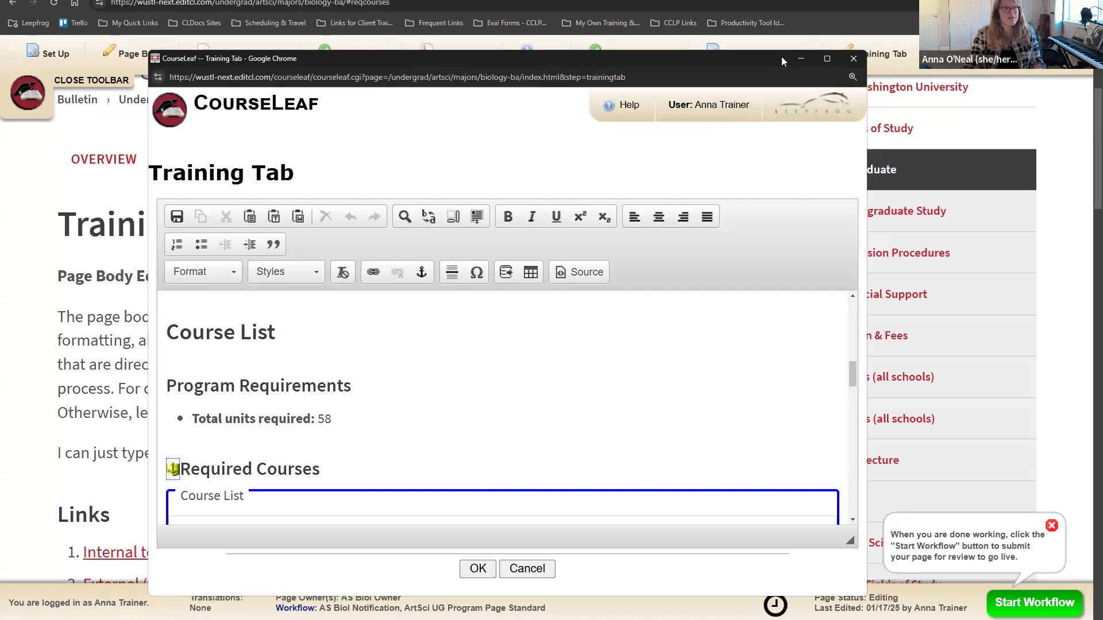
drag(784, 61, 1102, 1)
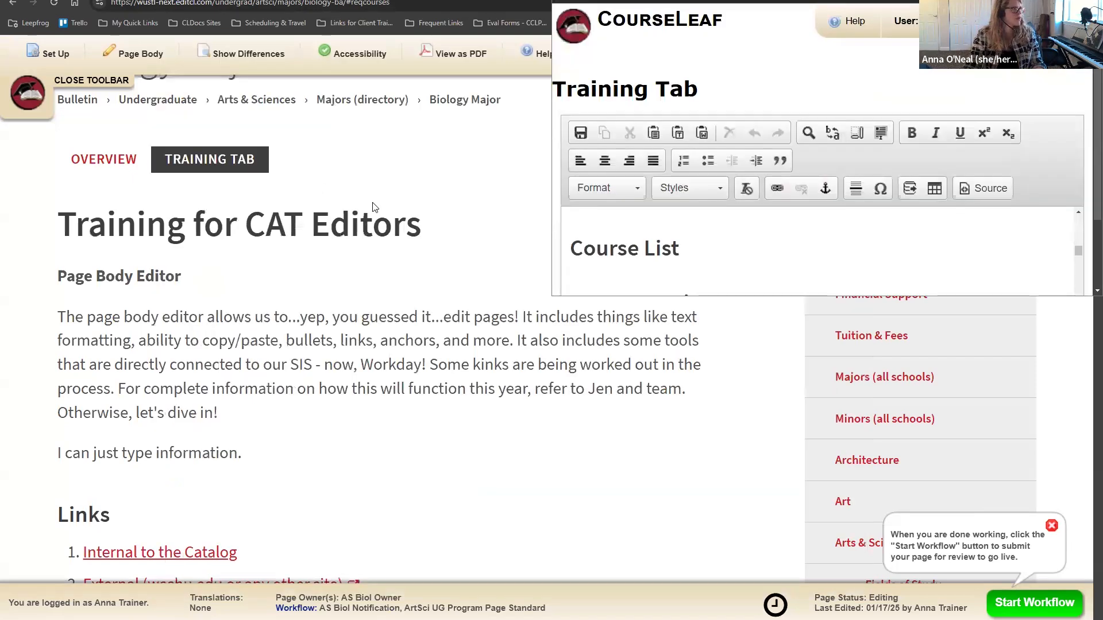
Step: Show the Biology Major page's Overview section in edit mode
click(440, 422)
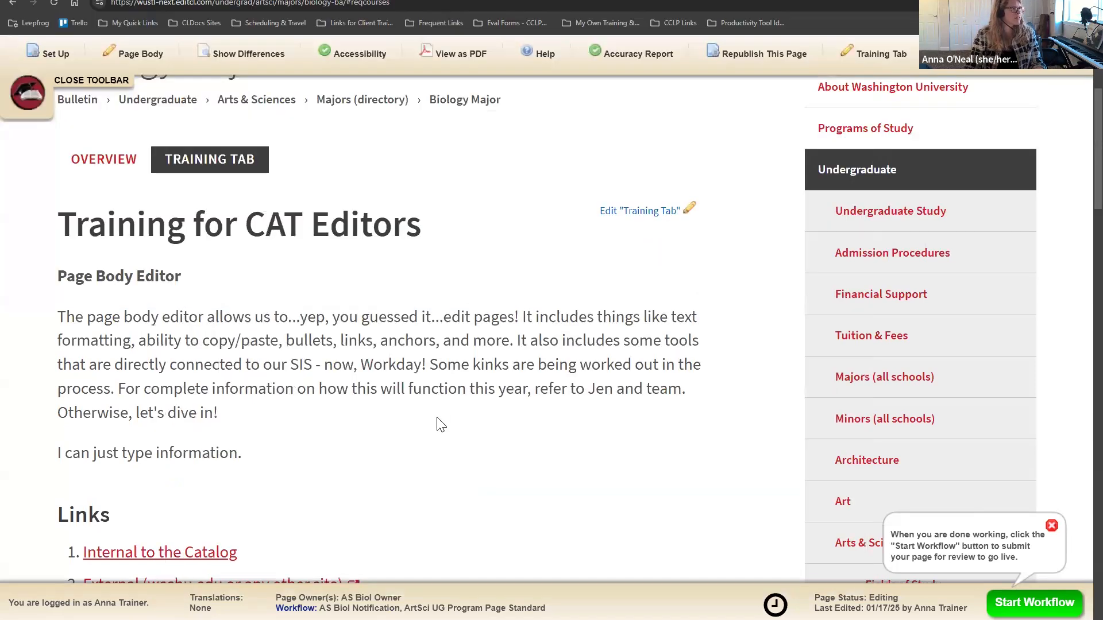
click(100, 163)
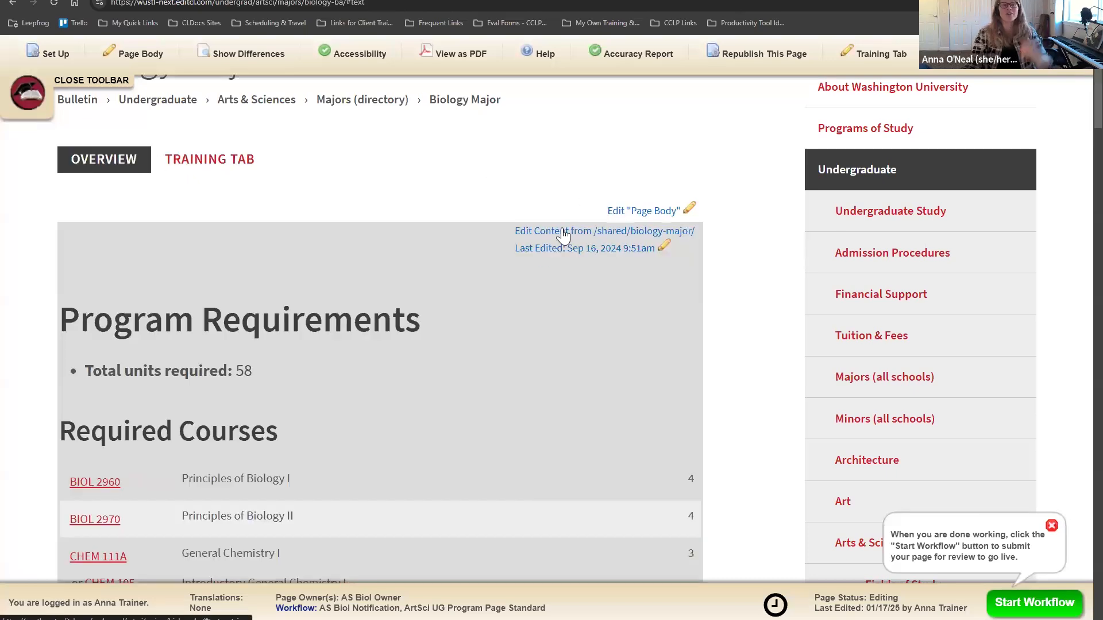
scroll(486, 322, down, 3)
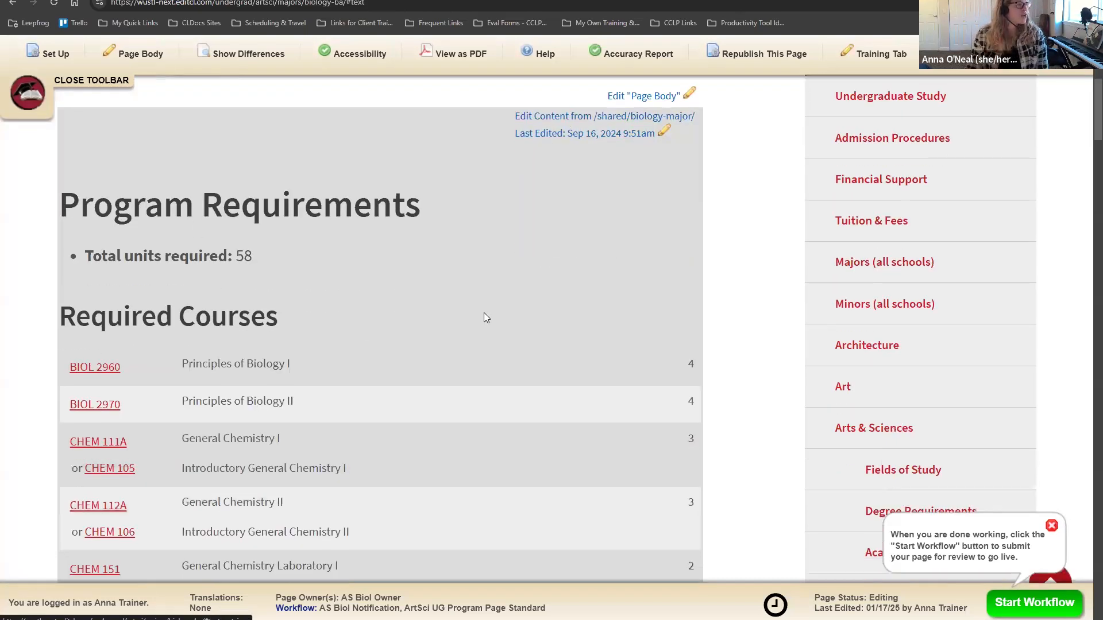
scroll(482, 344, up, 4)
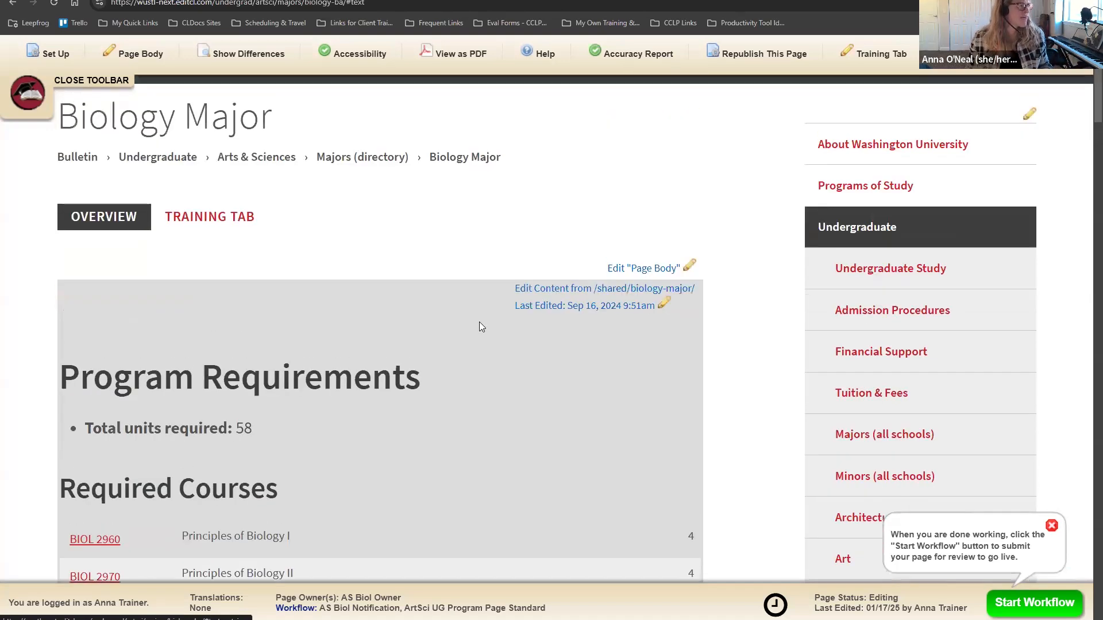
click(31, 92)
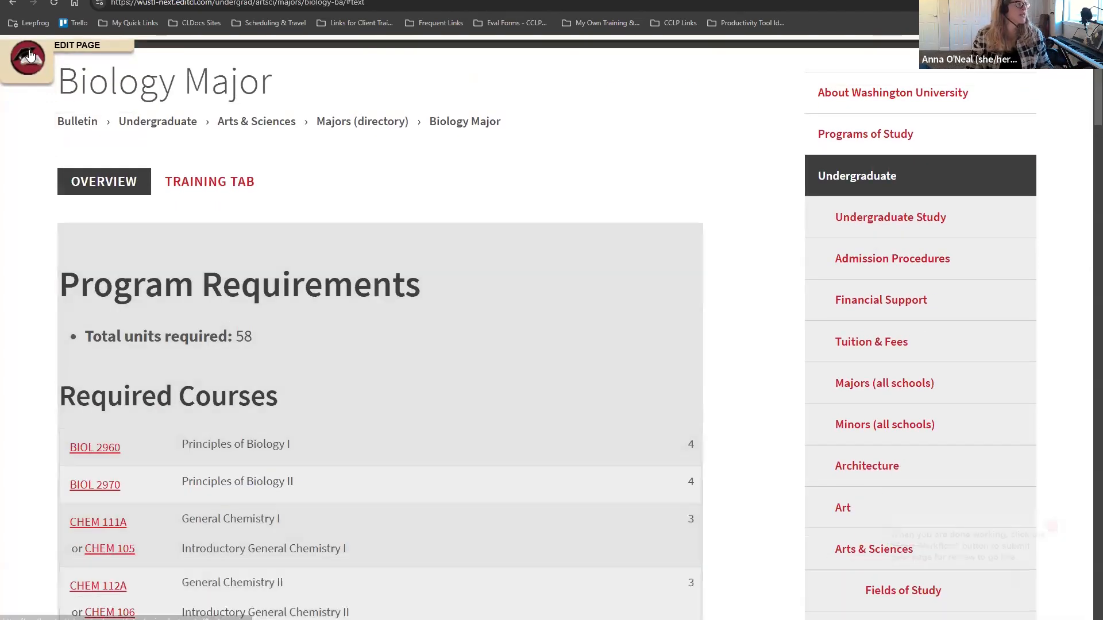
click(31, 52)
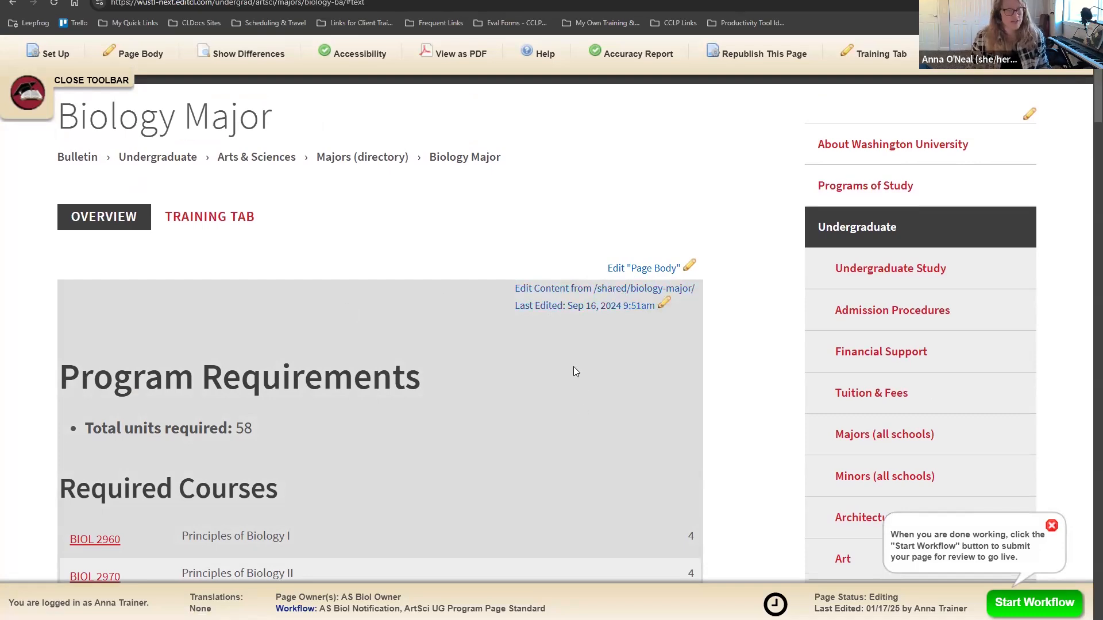
Step: Open the shared biology-major content and the page body, closing each without saving
click(633, 297)
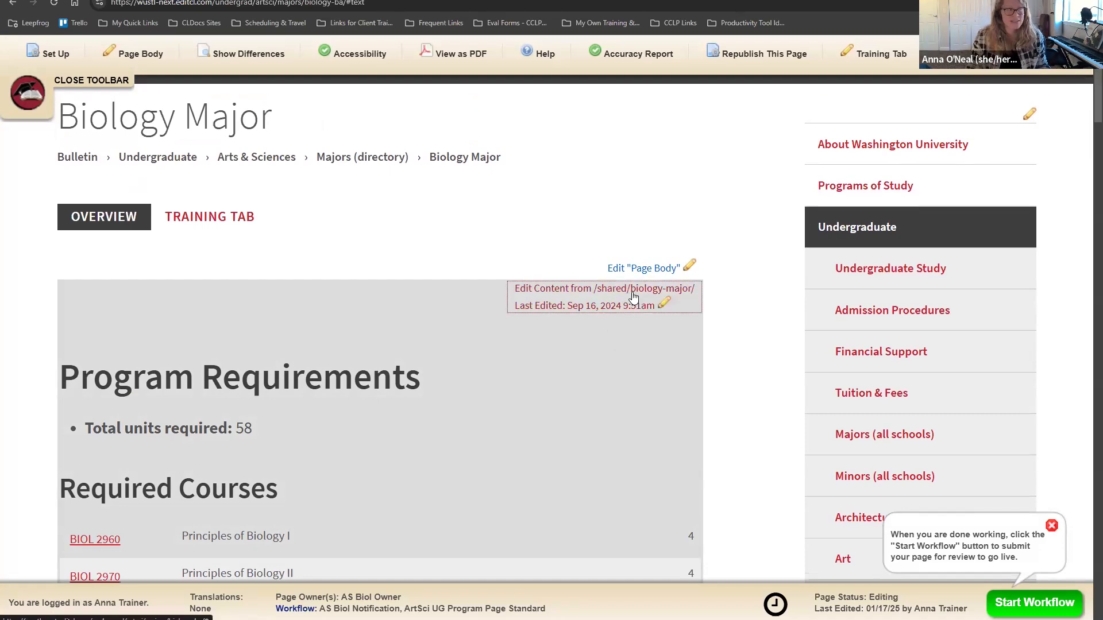
scroll(691, 442, down, 4)
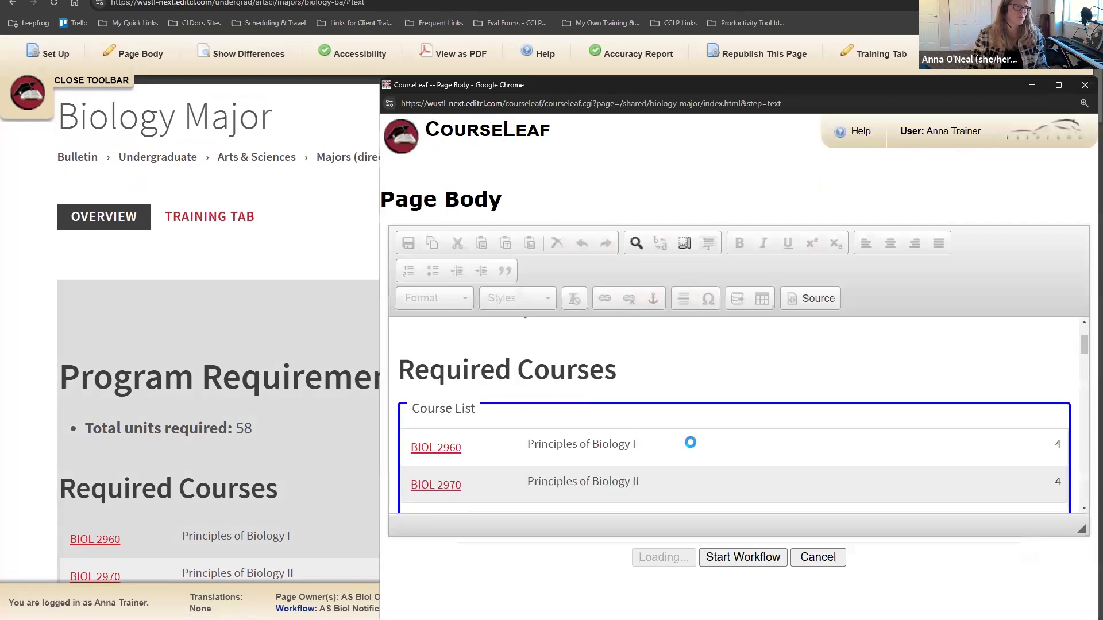
scroll(690, 442, up, 3)
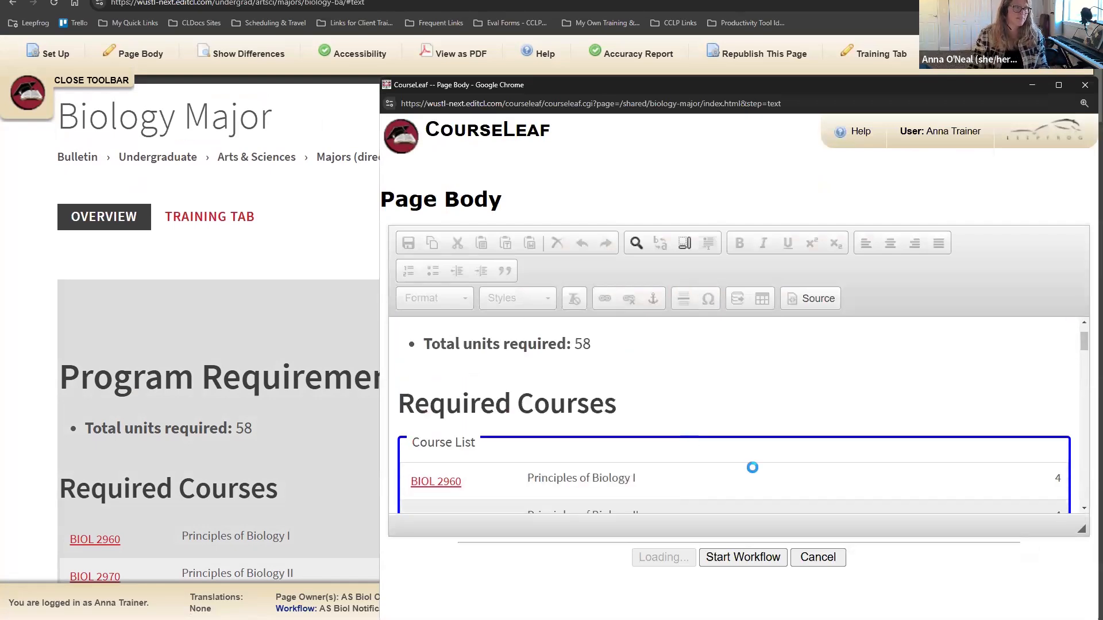
click(818, 556)
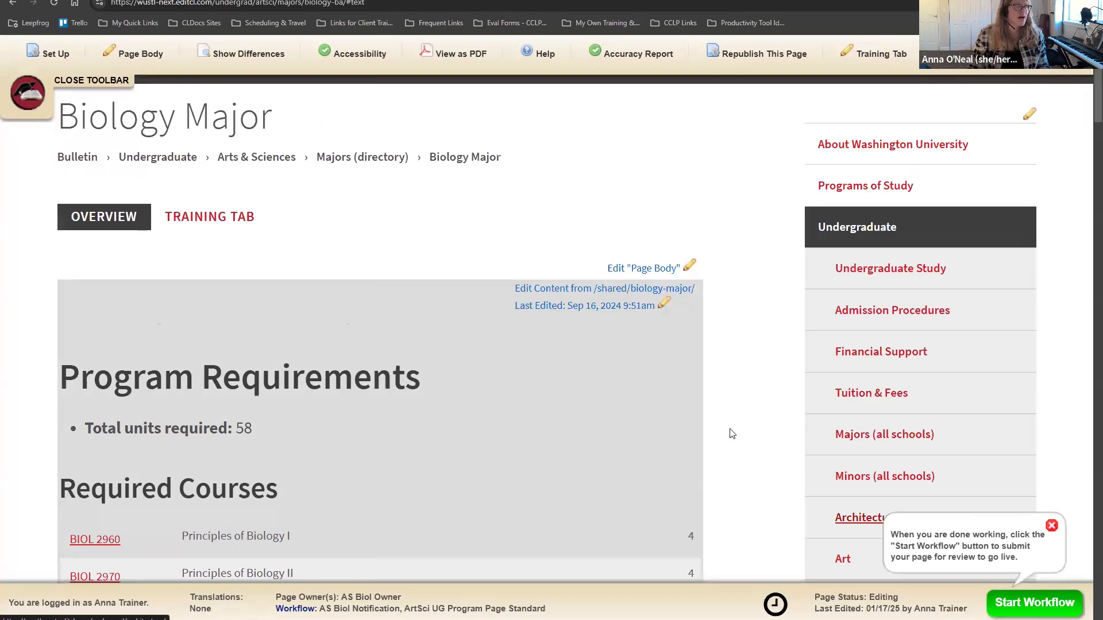
click(650, 270)
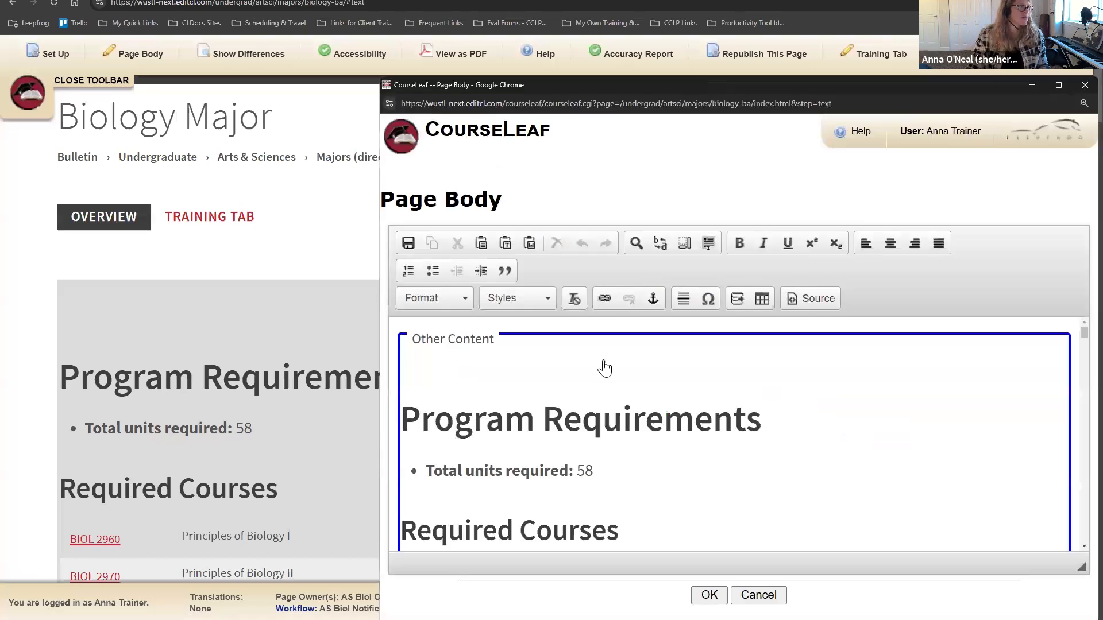
scroll(586, 374, down, 12)
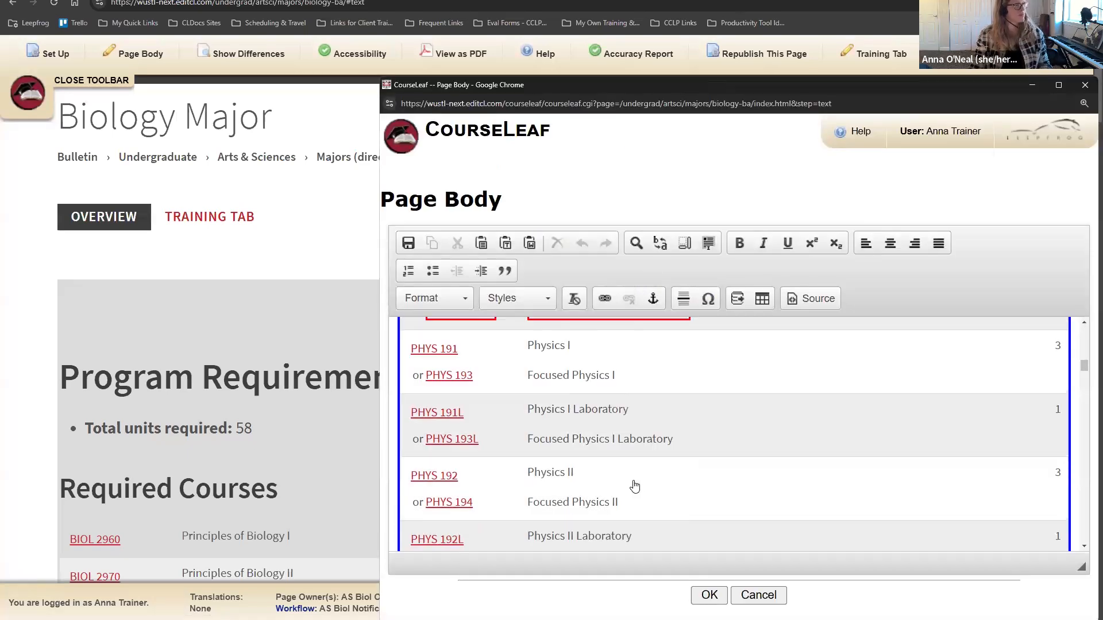
scroll(634, 486, up, 15)
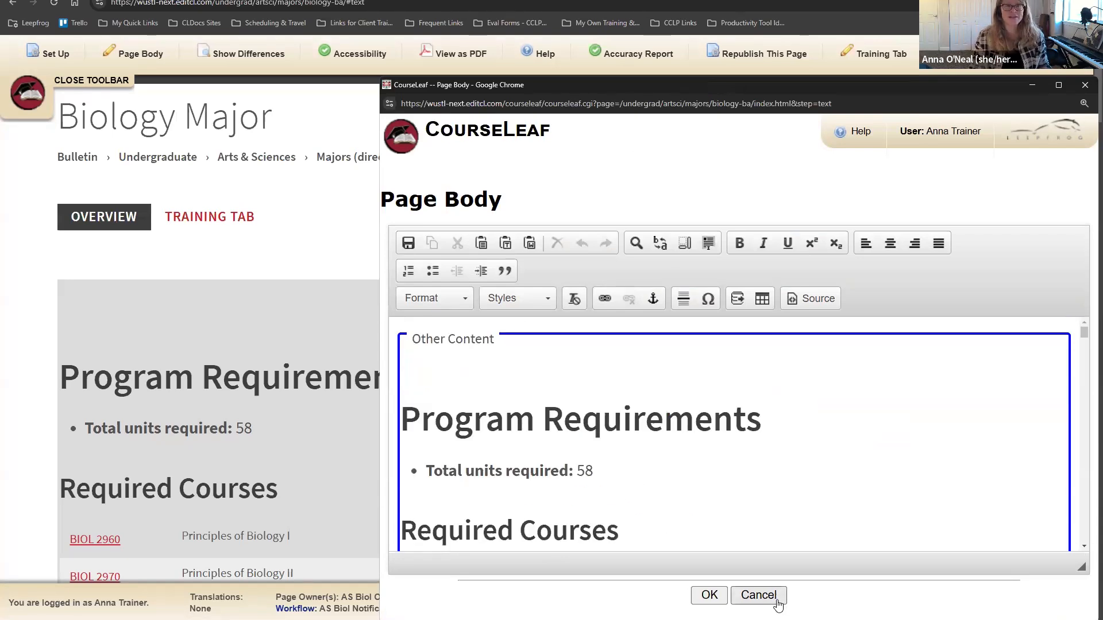
click(758, 595)
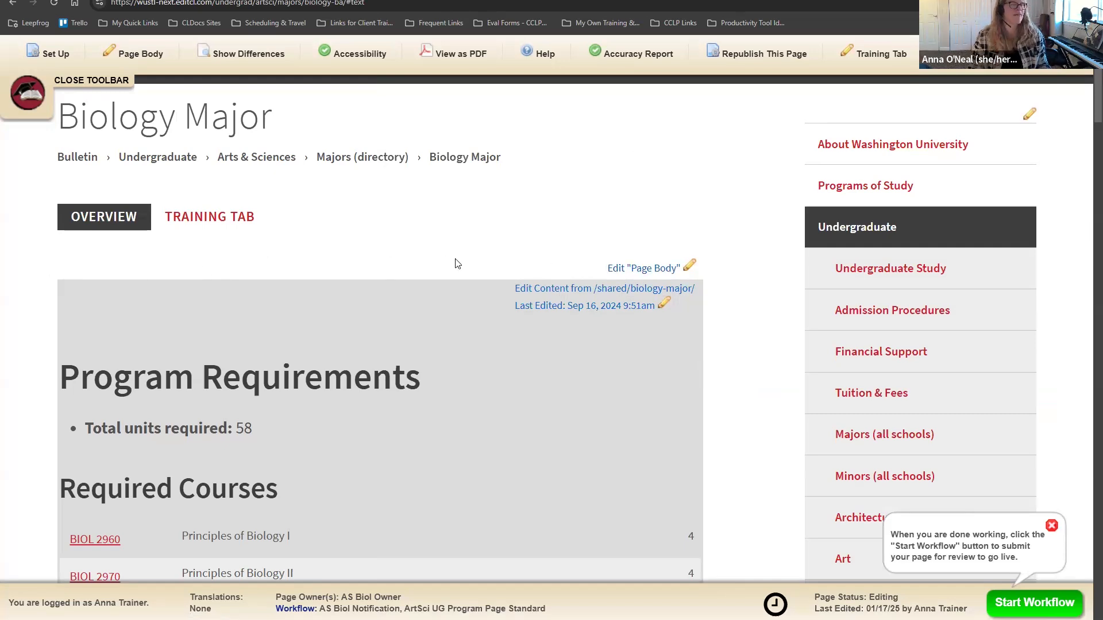
Step: Reopen the shared biology-major content, discard it, and switch to the Training Tab
scroll(526, 340, down, 3)
scroll(526, 340, up, 3)
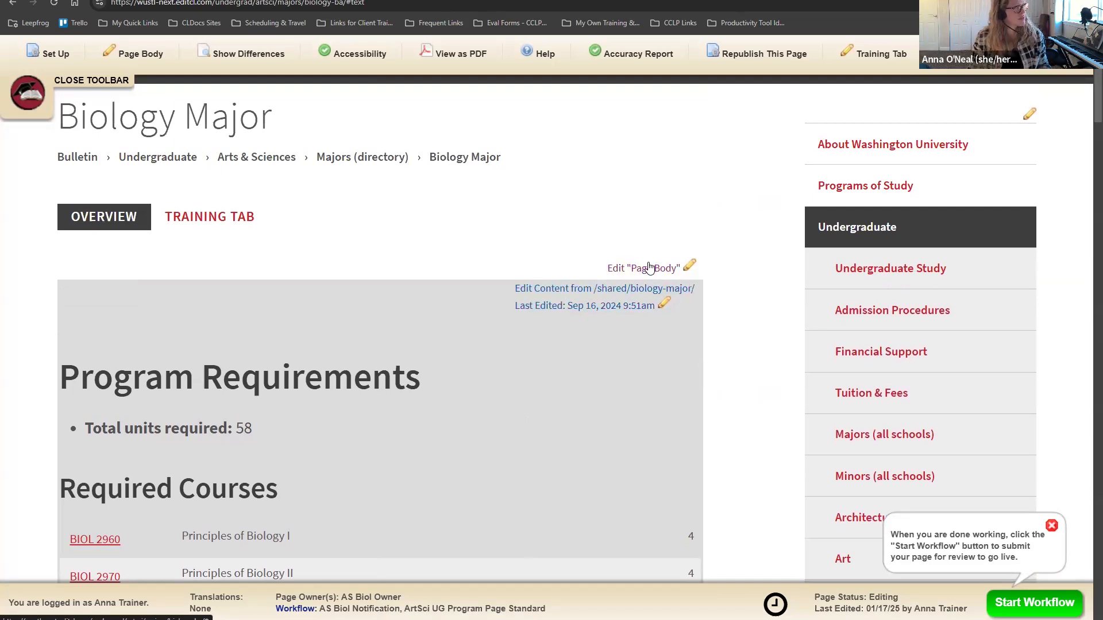
click(631, 297)
scroll(630, 394, down, 5)
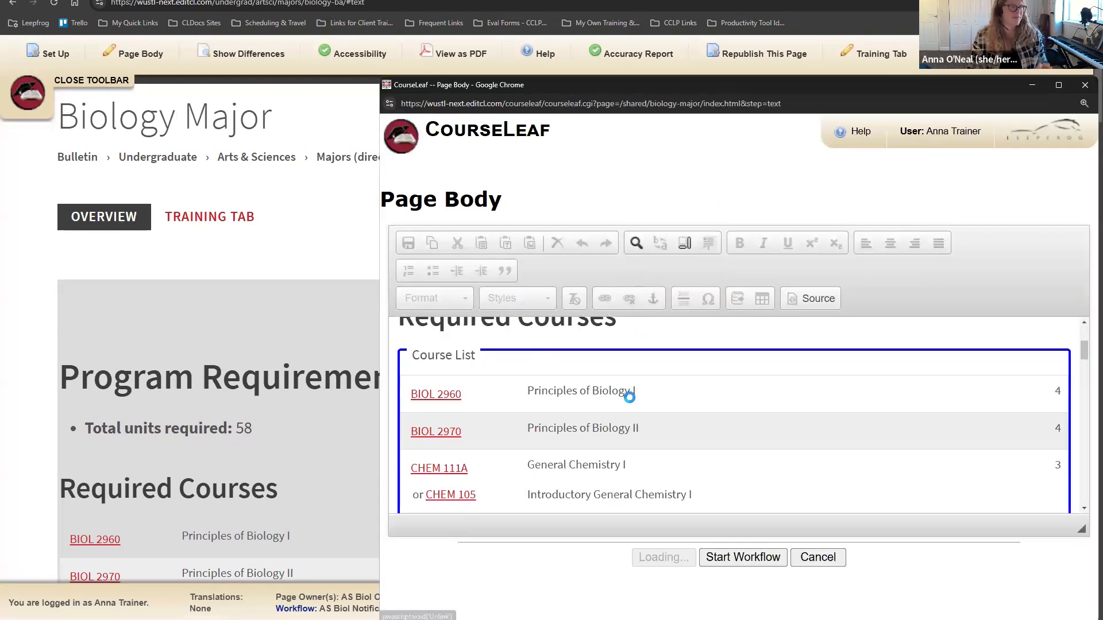
scroll(632, 403, down, 6)
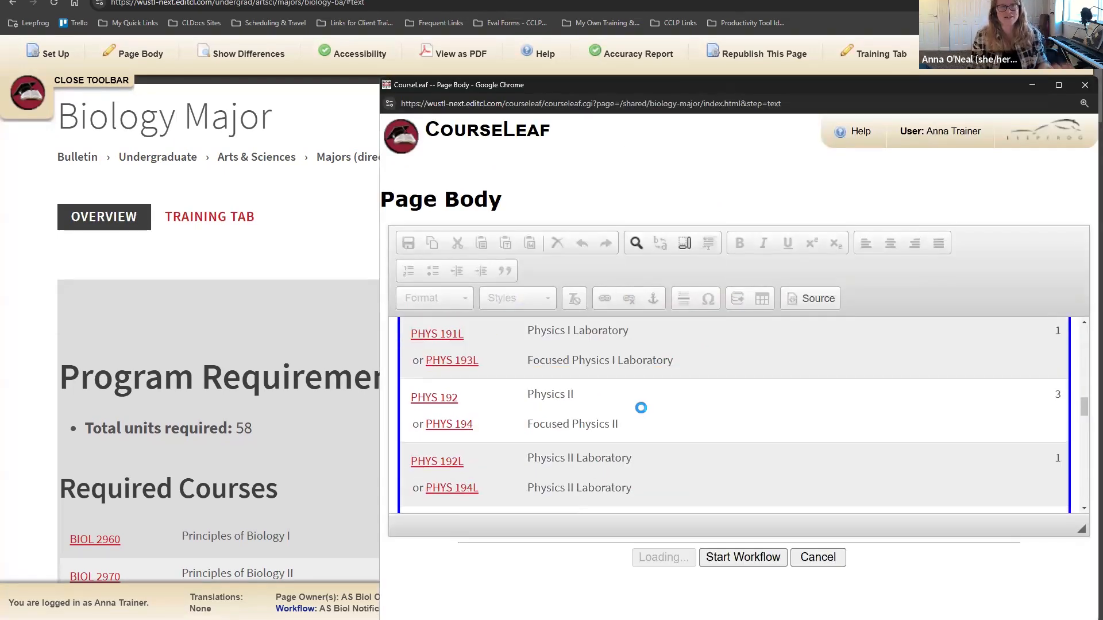
scroll(642, 420, down, 6)
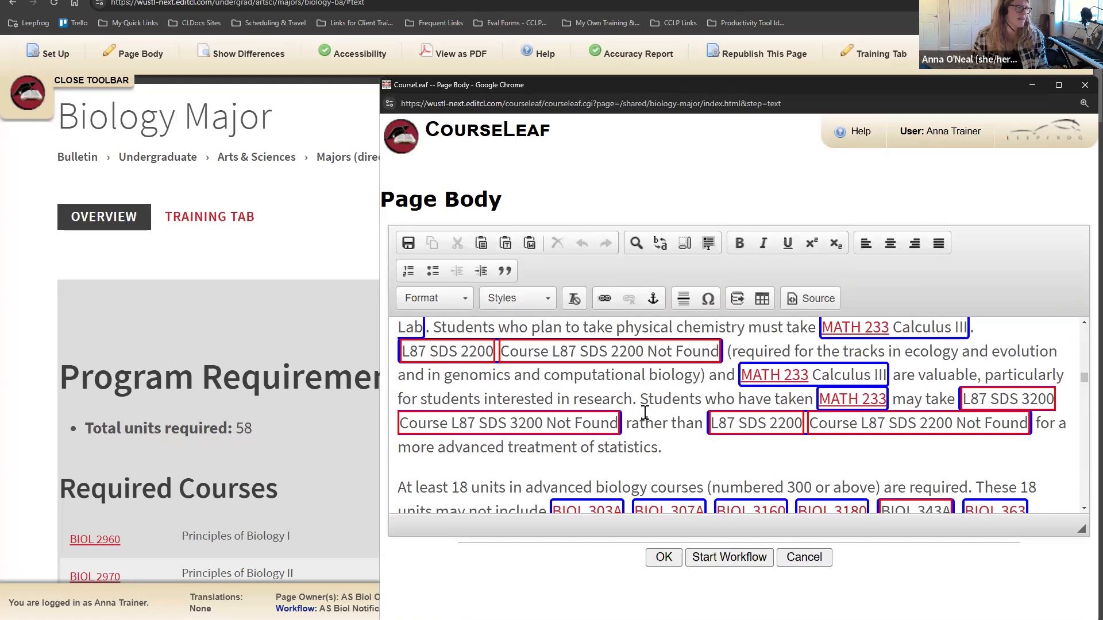
scroll(645, 412, up, 1)
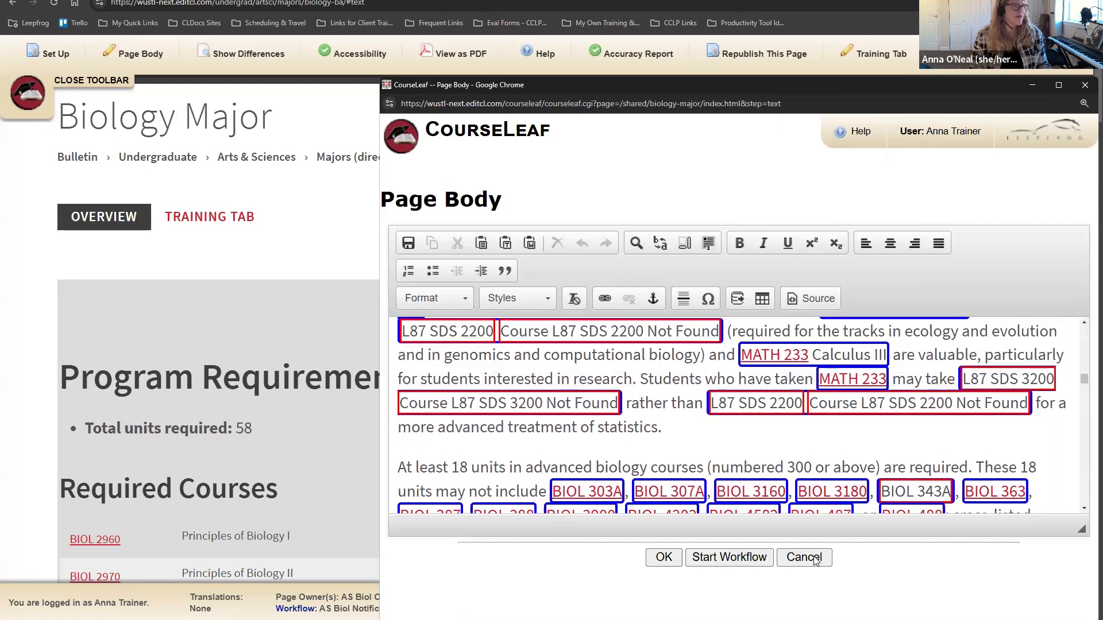
click(815, 562)
click(214, 219)
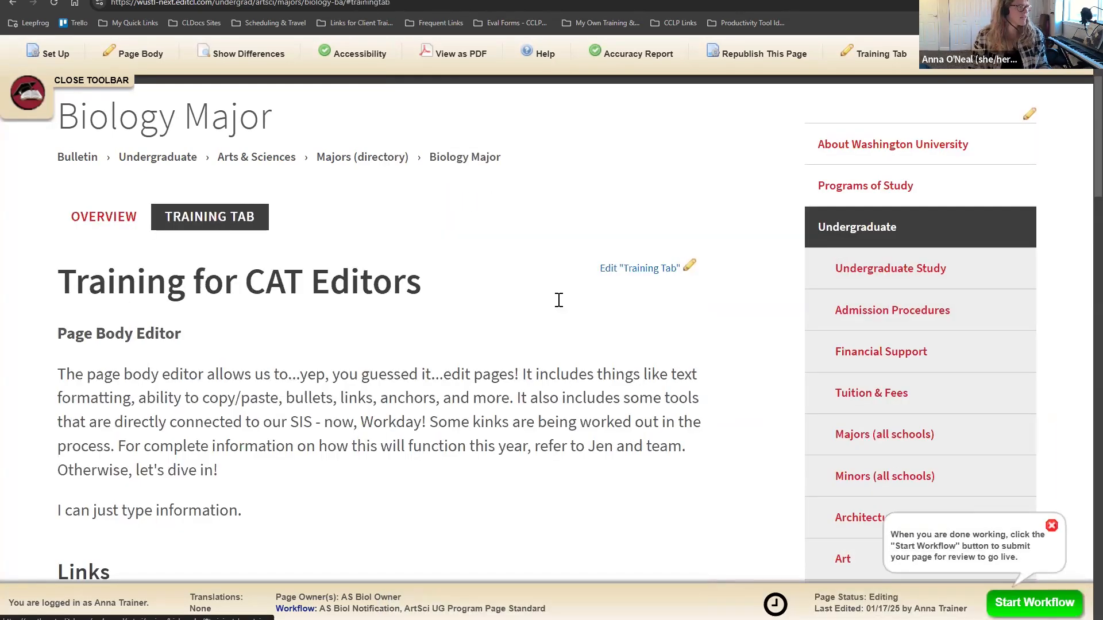
Step: Open the Training Tab editor full-screen and scroll to the 40-unit Required Courses list
scroll(559, 300, down, 10)
scroll(561, 302, up, 10)
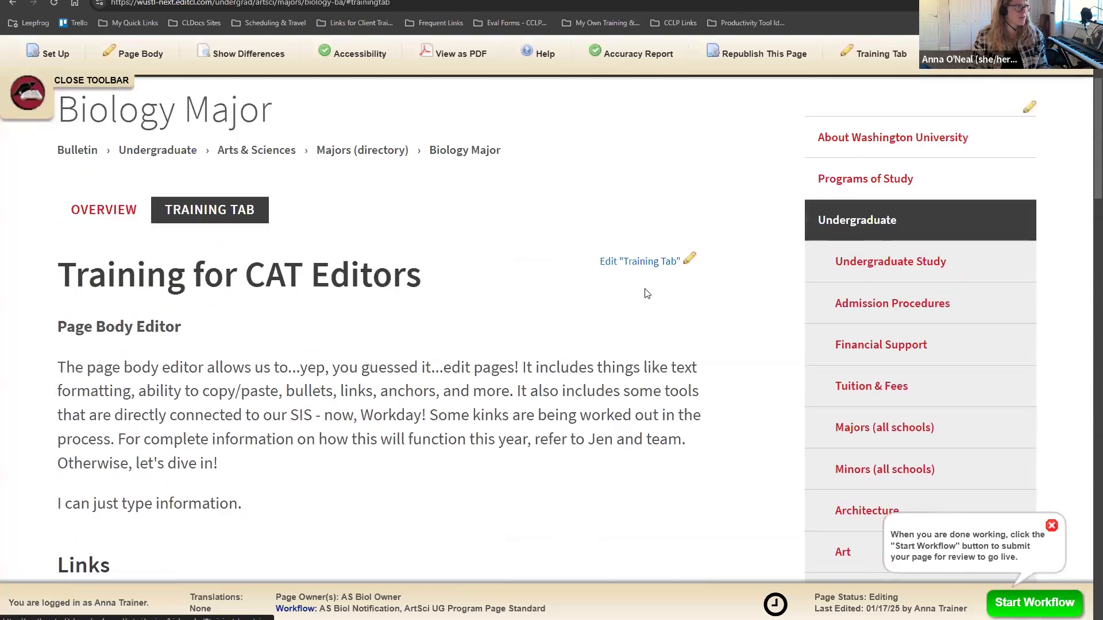
scroll(647, 294, up, 1)
click(646, 324)
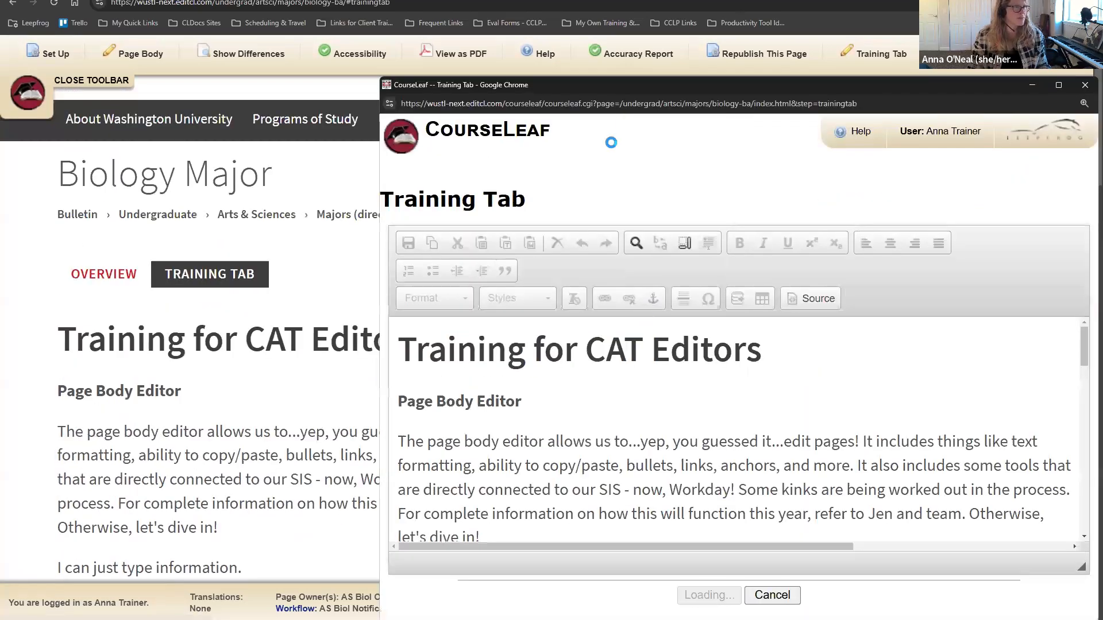
drag(658, 90, 466, 66)
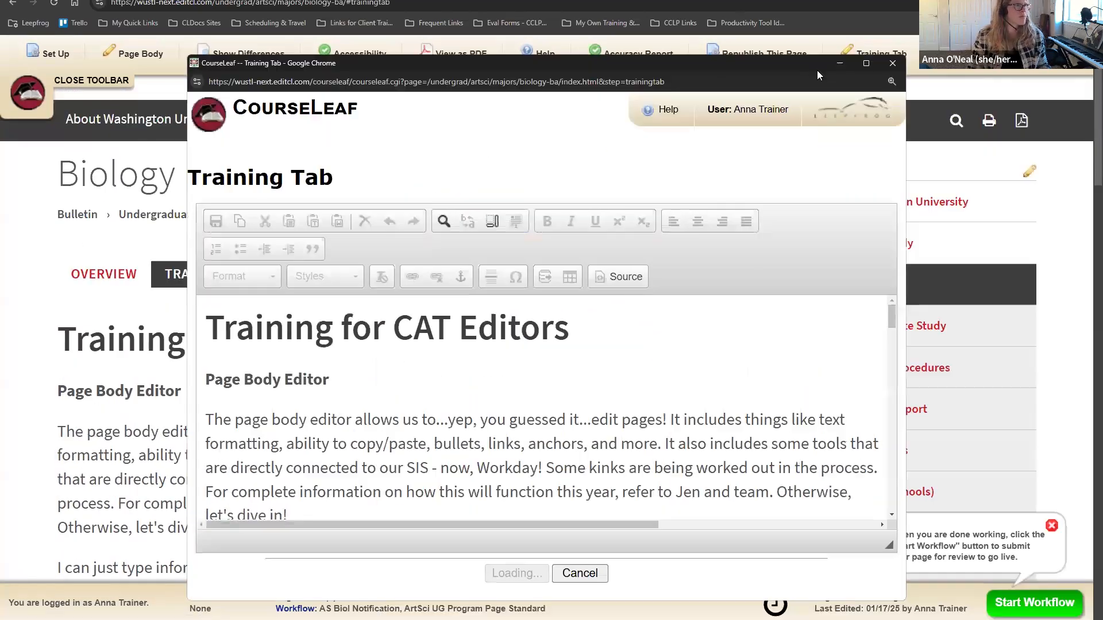
click(864, 62)
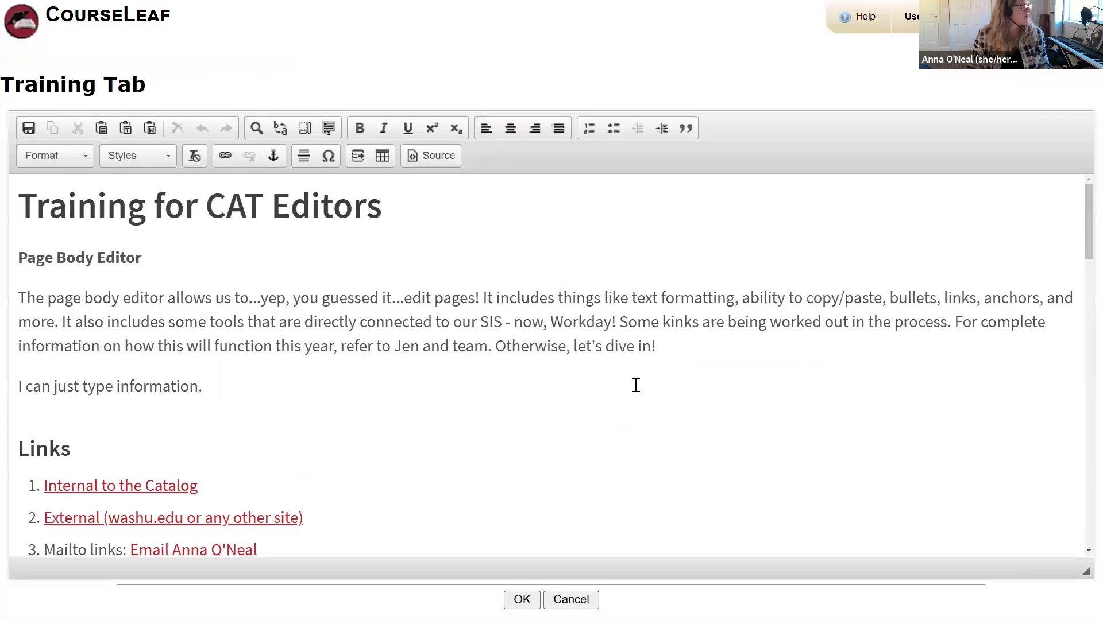
scroll(637, 382, down, 8)
scroll(636, 385, down, 5)
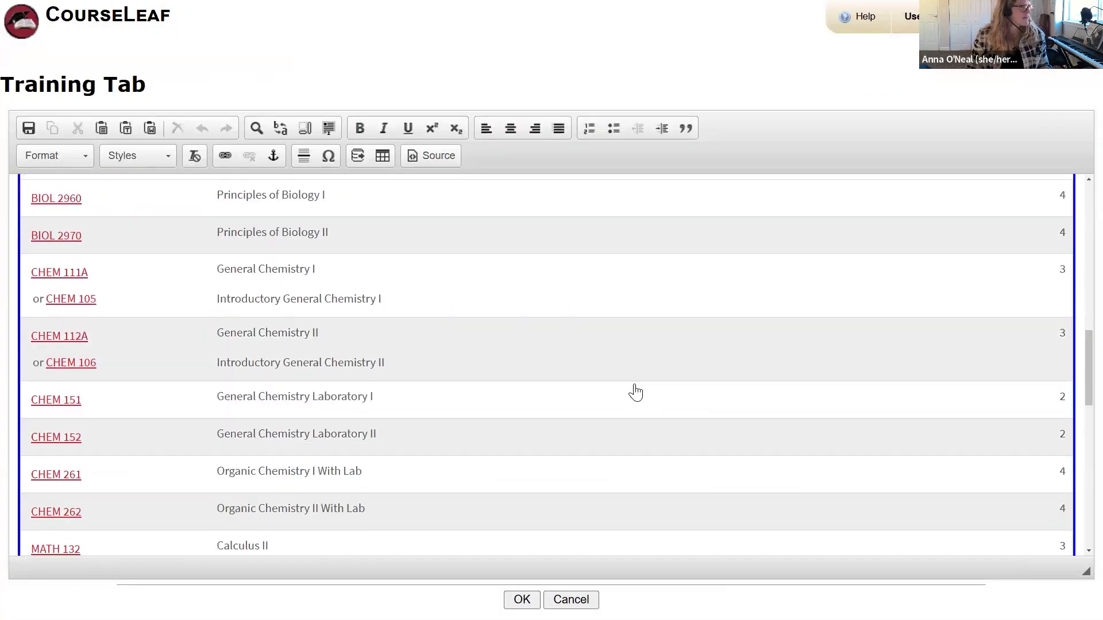
scroll(636, 393, up, 1)
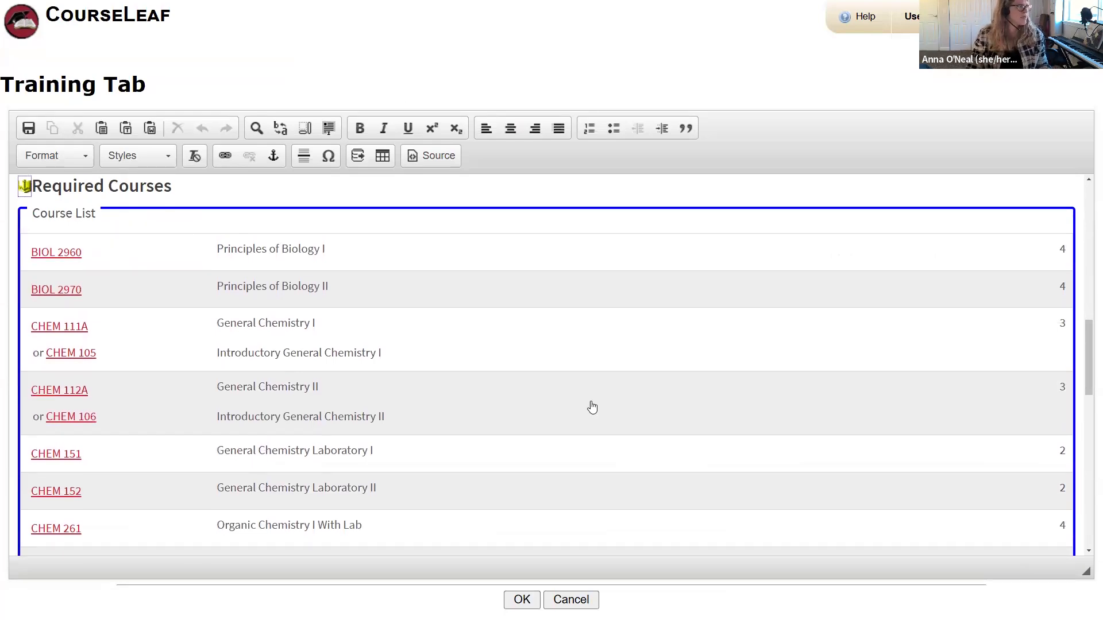
scroll(592, 406, down, 3)
scroll(593, 407, down, 6)
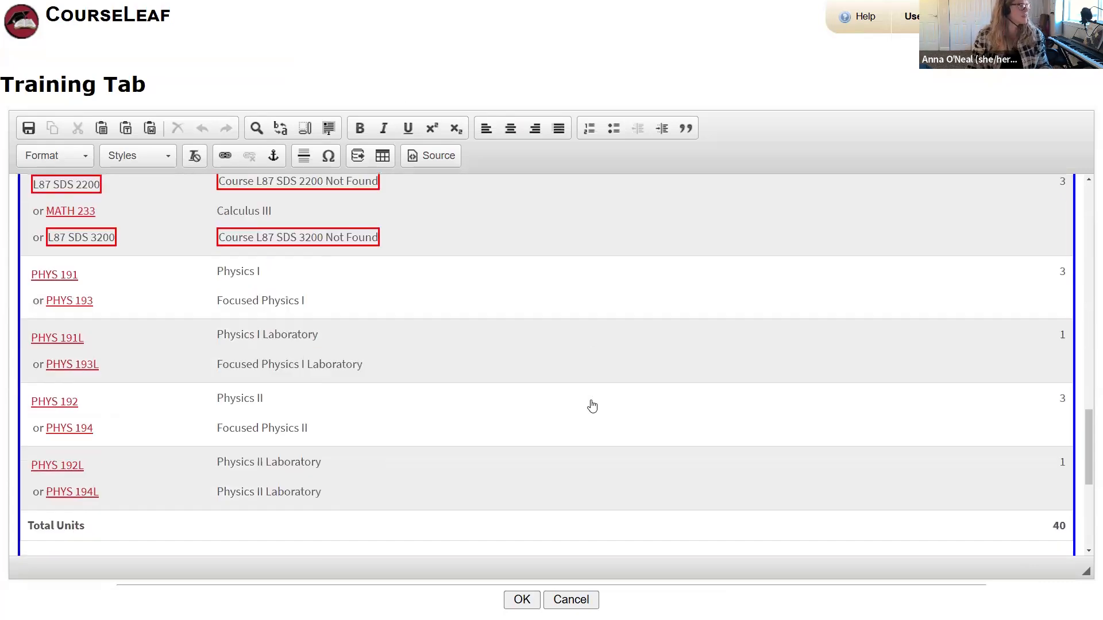
scroll(592, 407, up, 3)
scroll(592, 407, up, 7)
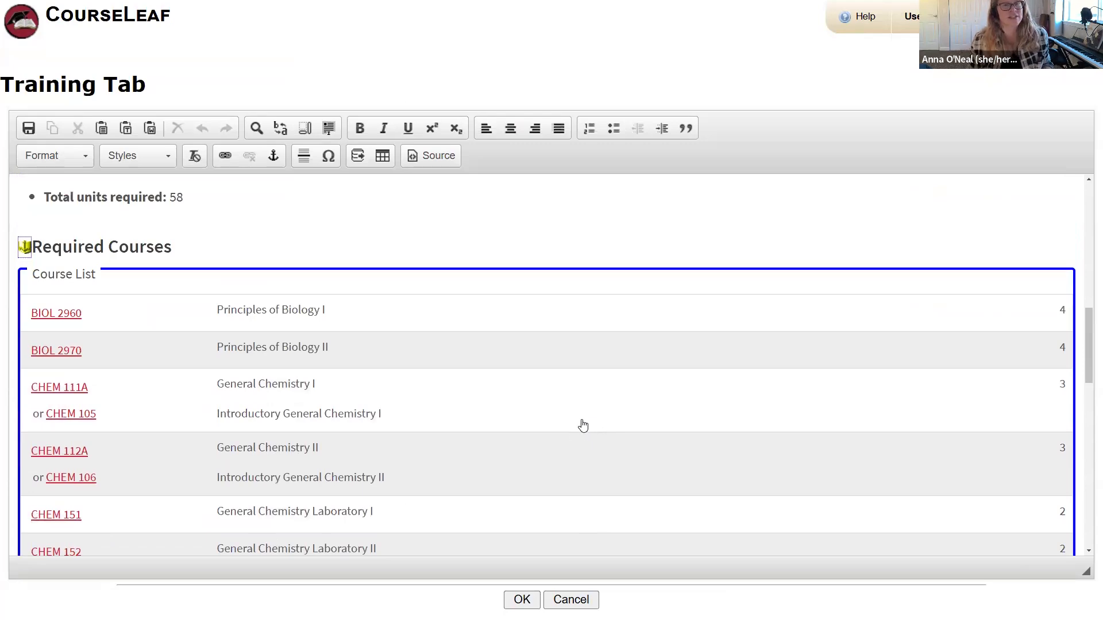
Step: Open the Course List dialog and review BIOL 2960, BIOL 2970, CHEM 111A and CHEM 112A
double_click(540, 366)
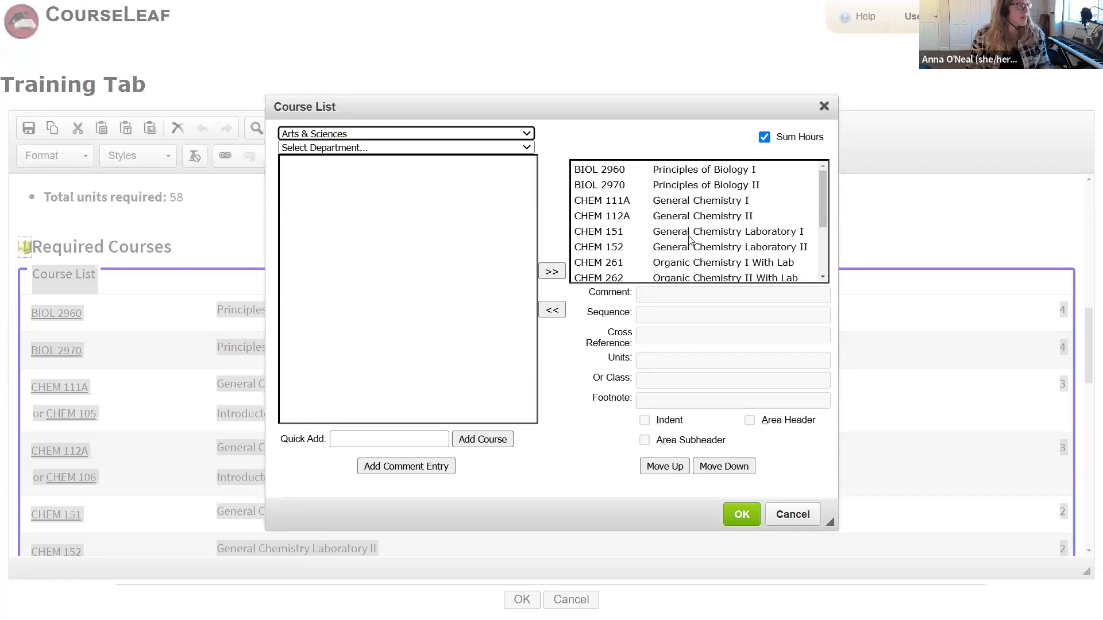
scroll(691, 240, down, 1)
scroll(690, 240, down, 1)
scroll(701, 180, up, 3)
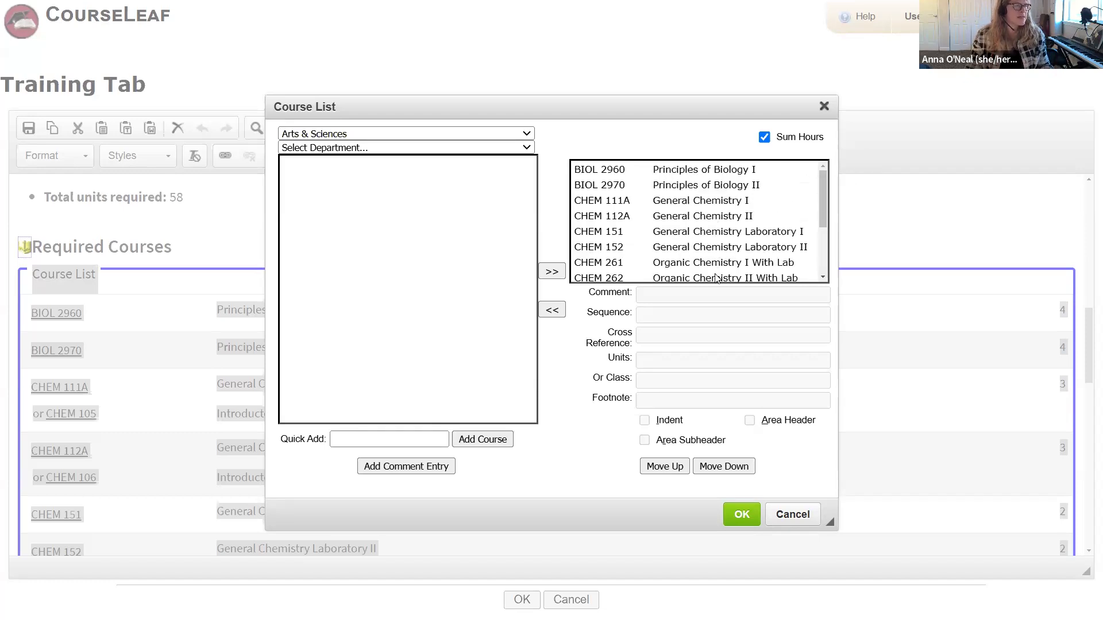
drag(701, 103, 812, 166)
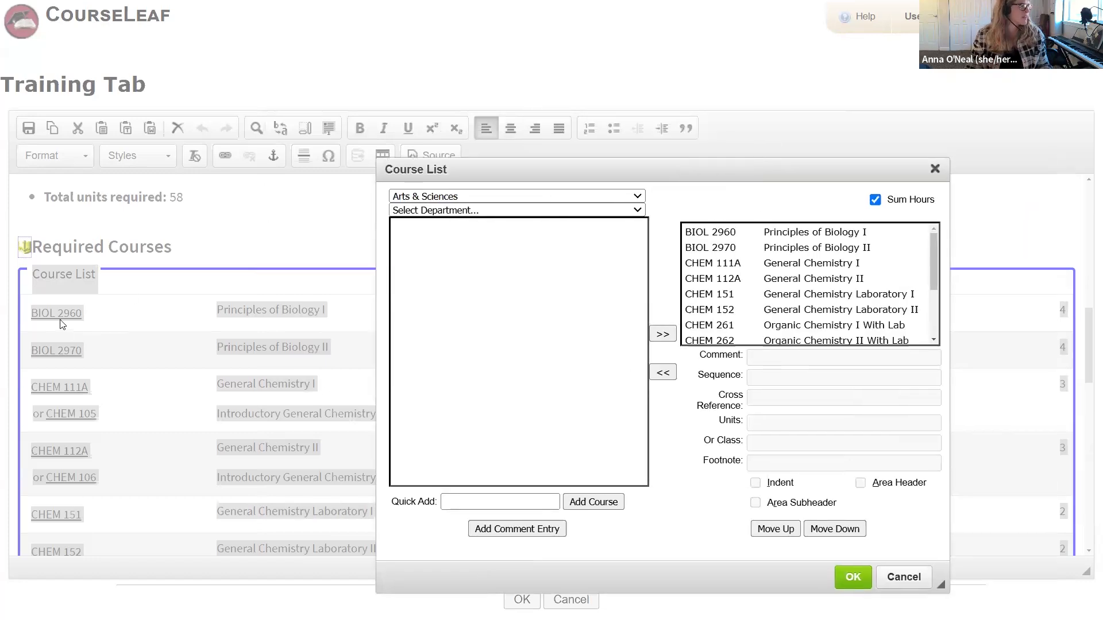
click(754, 237)
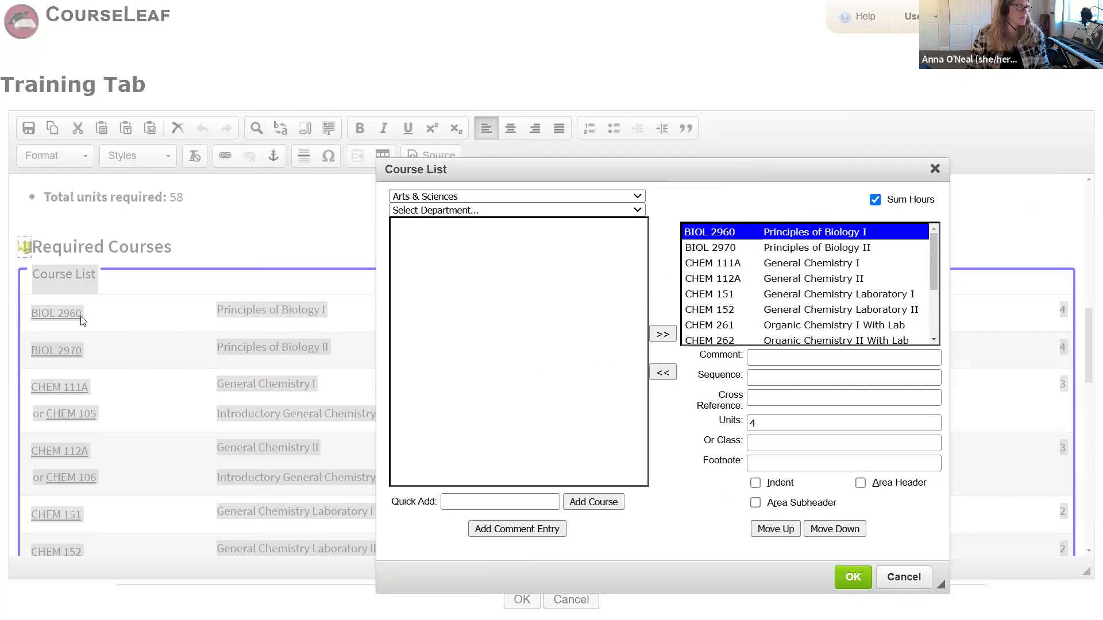
click(749, 252)
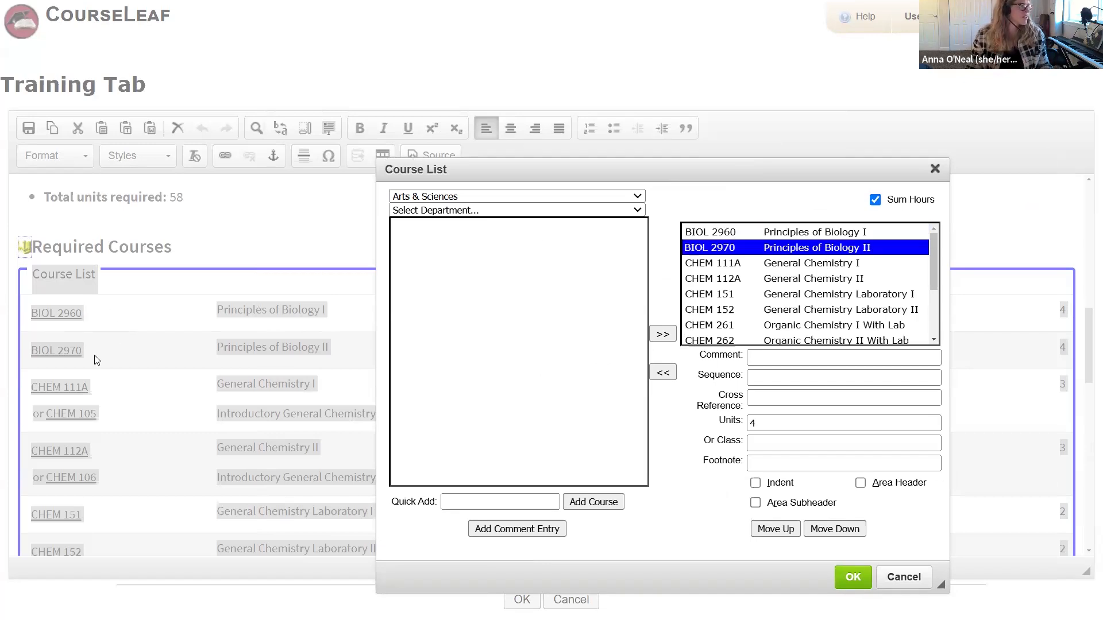
click(727, 265)
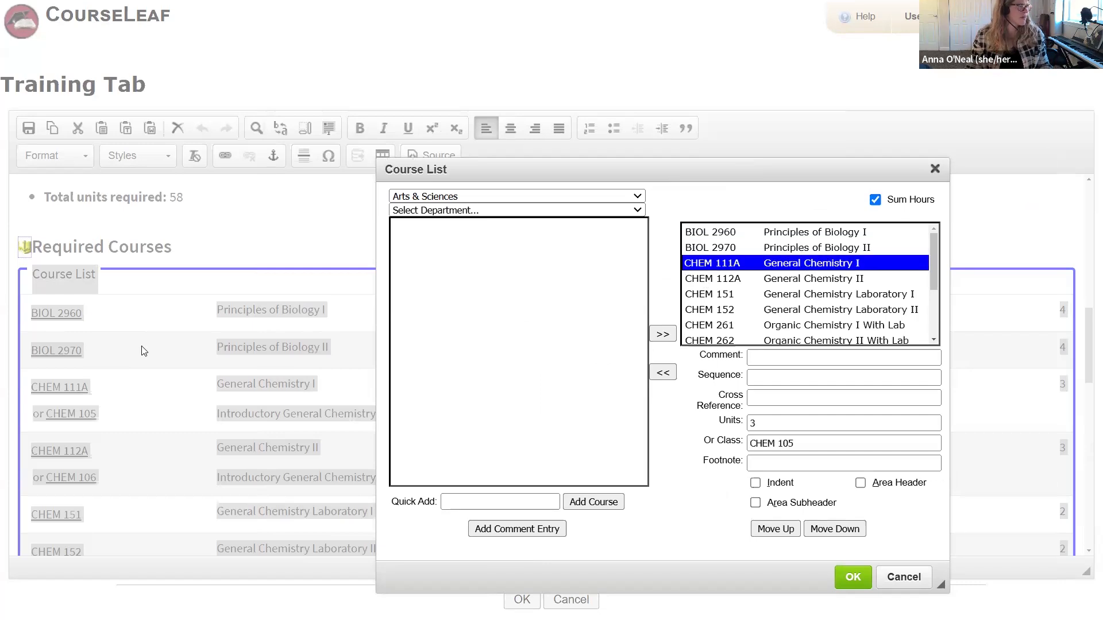
click(772, 281)
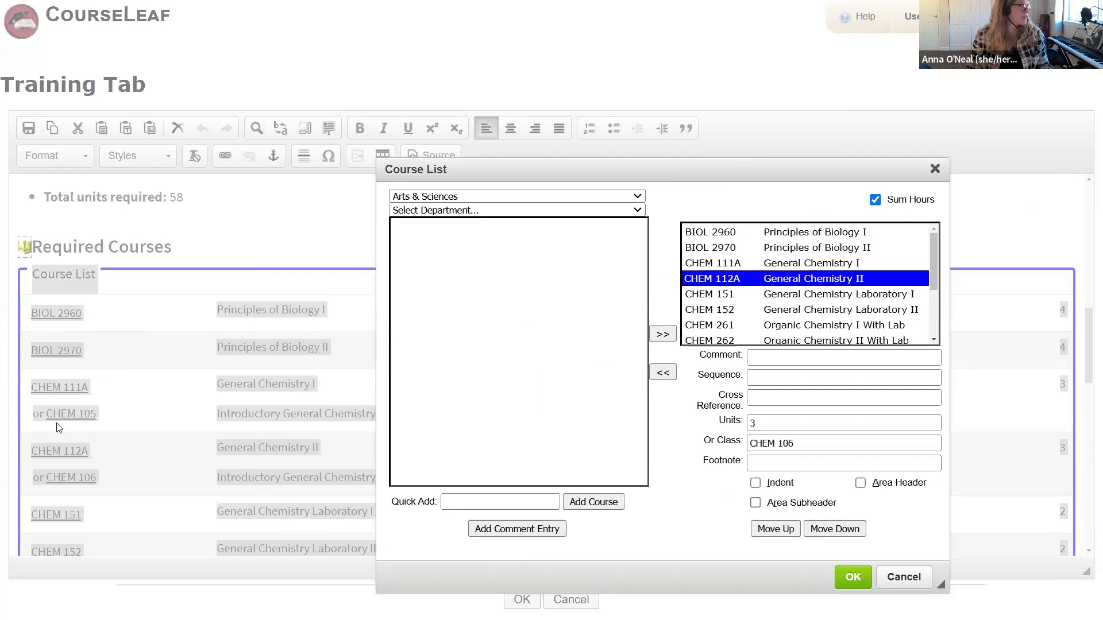
Step: Reposition the Course List dialog and check the CHEM 112A General Chemistry II entry
drag(747, 167, 665, 141)
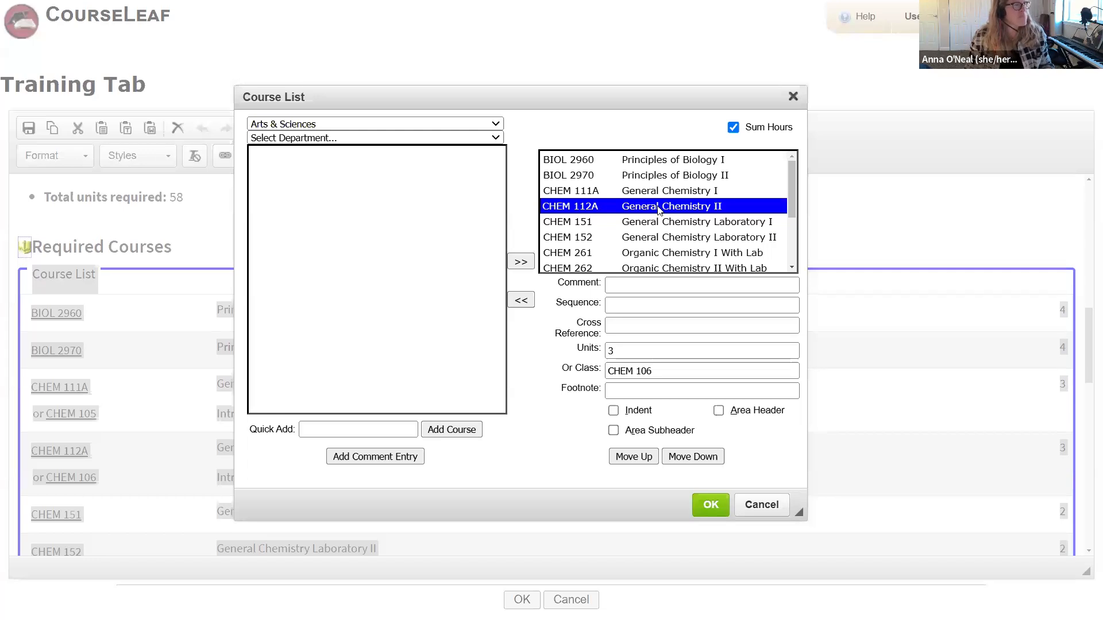
mouse_move(791, 185)
mouse_down()
mouse_move(805, 248)
mouse_move(792, 174)
mouse_up()
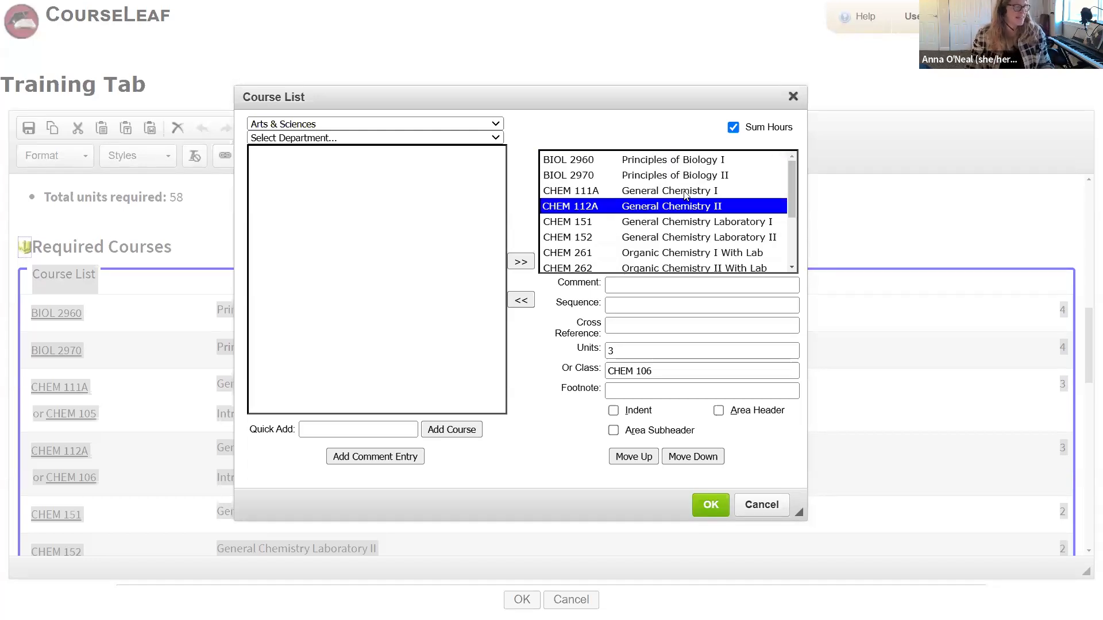
drag(665, 98, 667, 126)
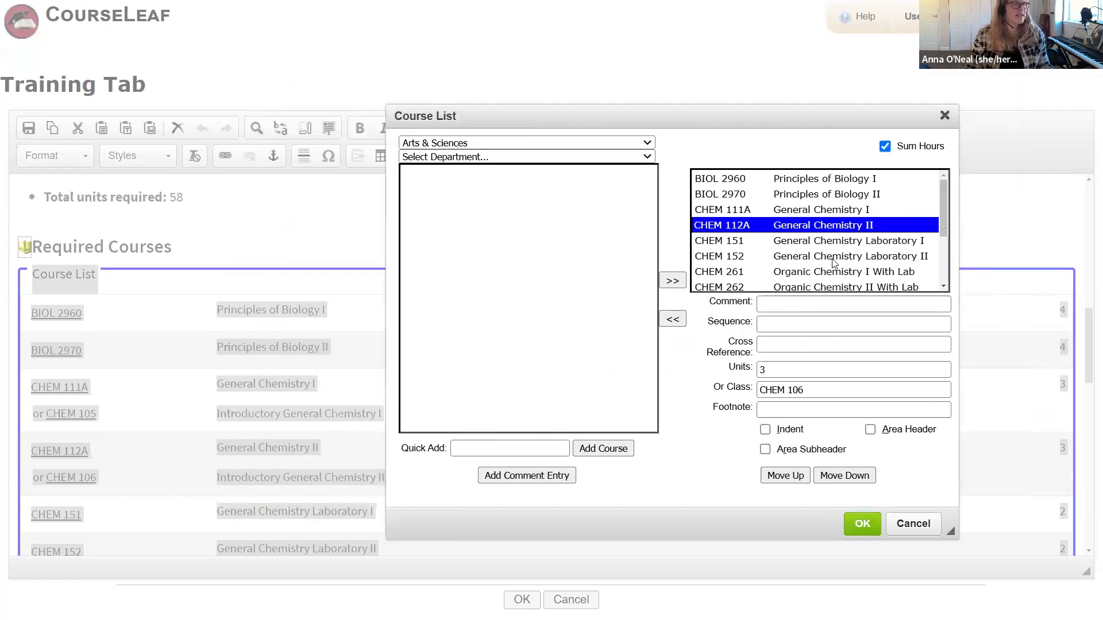
scroll(834, 263, down, 3)
scroll(834, 263, up, 3)
click(822, 226)
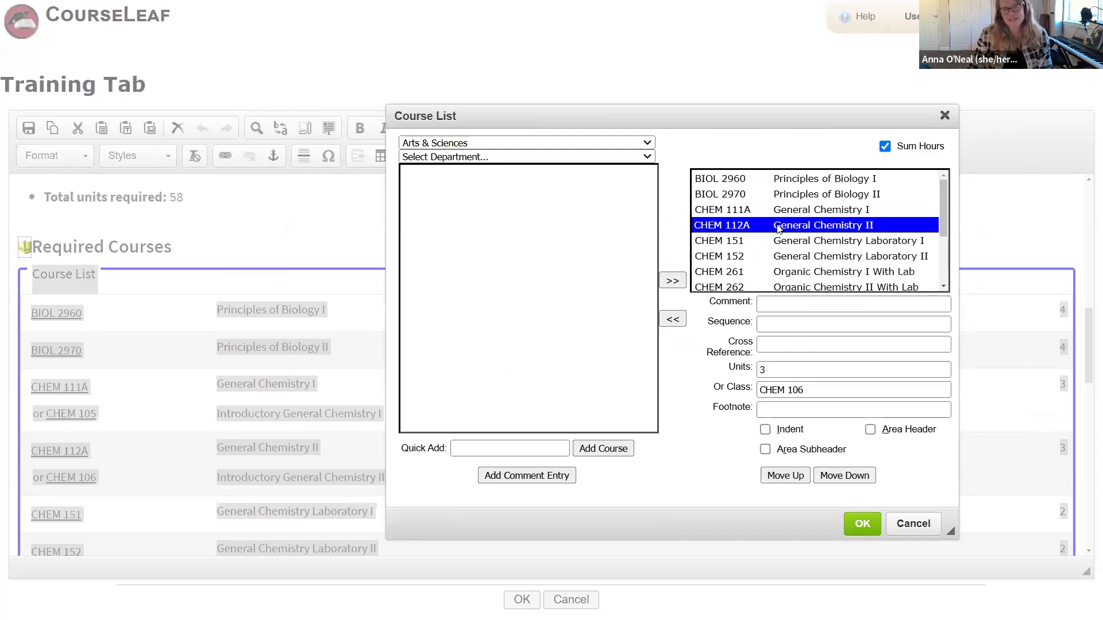
Step: Review L87 SDS 2200 (3 units, or MATH 233/L87 SDS 3200) and PHYS 191, then close unchanged
scroll(779, 228, down, 3)
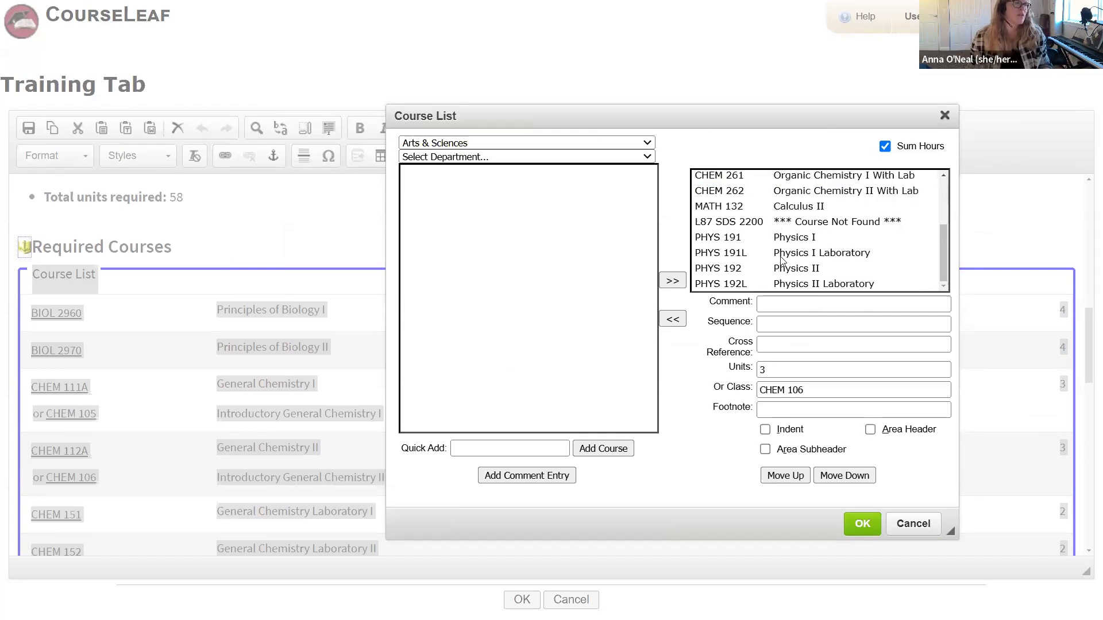
scroll(827, 289, up, 2)
scroll(811, 286, down, 1)
scroll(811, 286, down, 1)
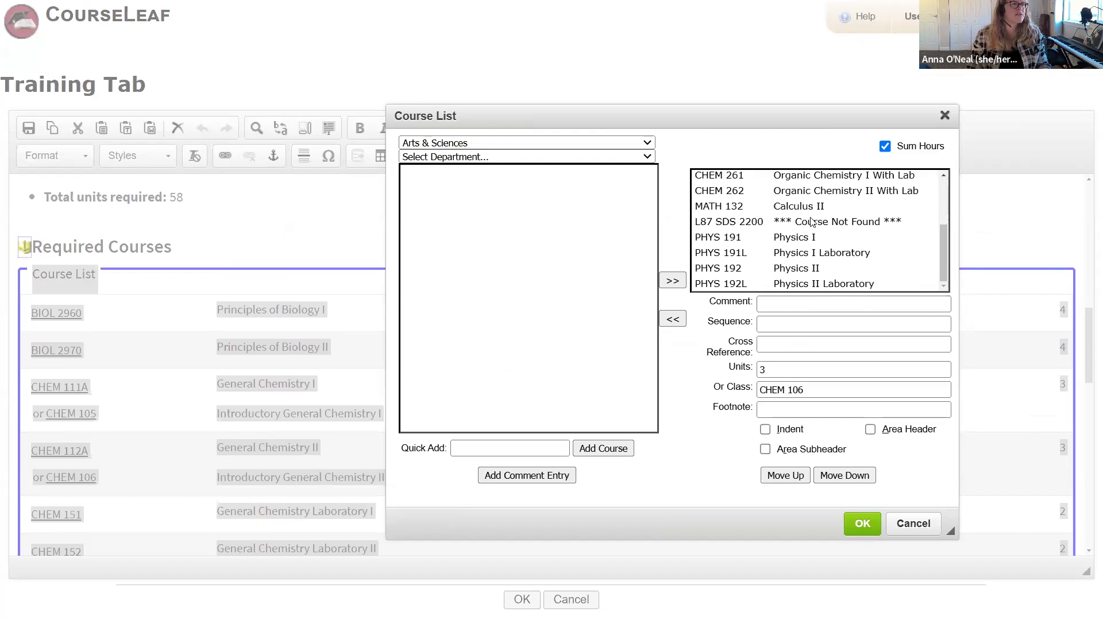
click(811, 221)
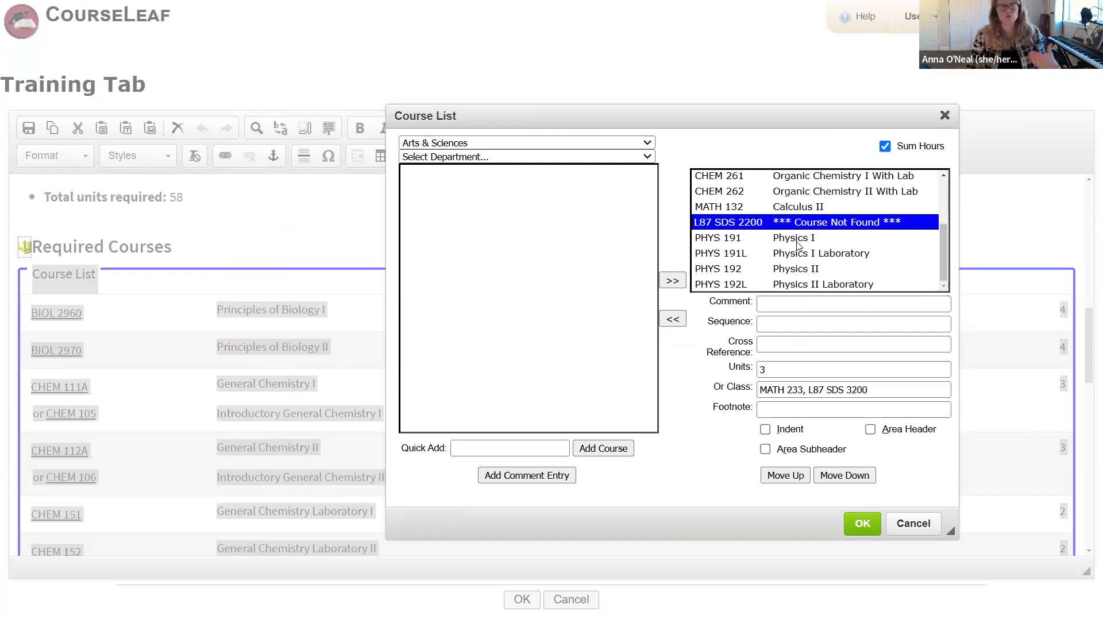
click(798, 239)
click(801, 229)
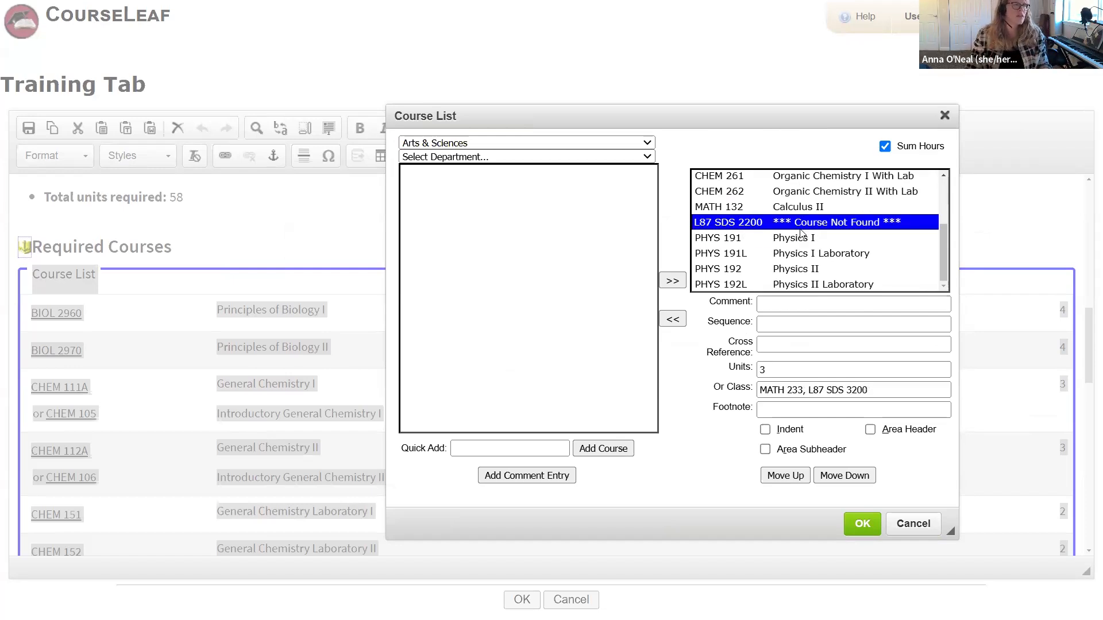
click(913, 523)
Step: Reopen the Course List dialog and select L87 SDS 2200, flagged Course Not Found with 3 units
scroll(525, 441, down, 5)
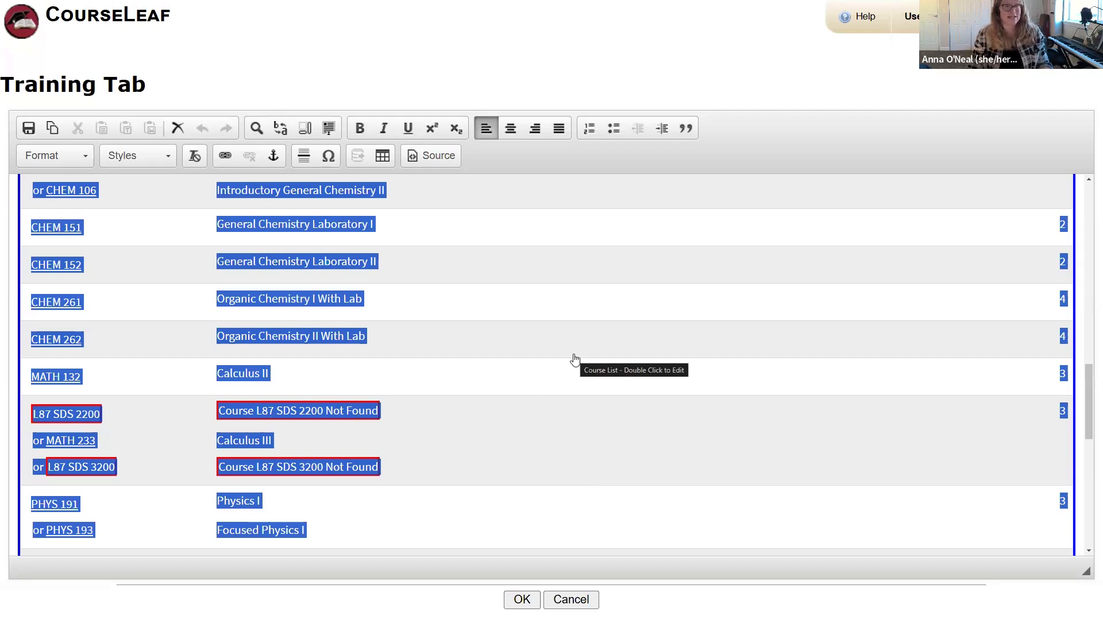
scroll(575, 359, up, 1)
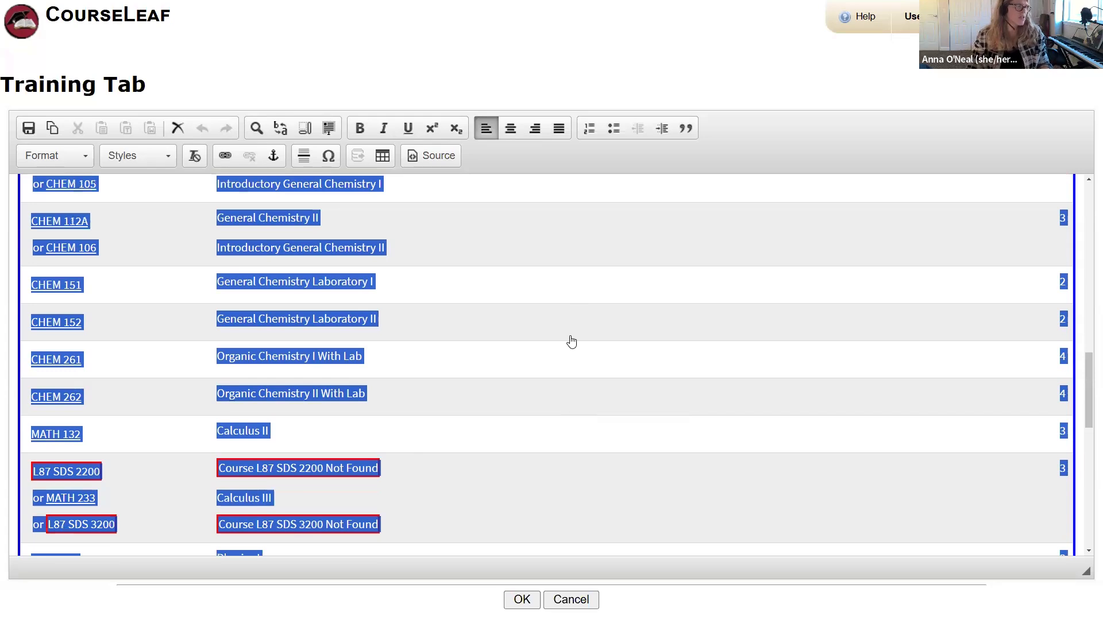
double_click(568, 335)
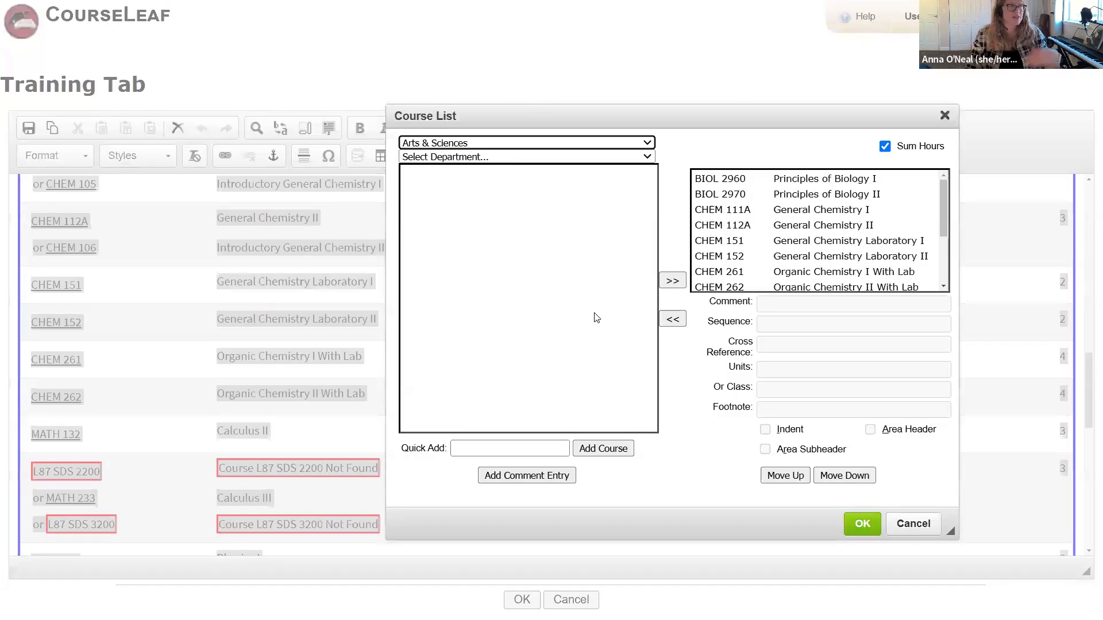
scroll(853, 216, down, 3)
click(828, 223)
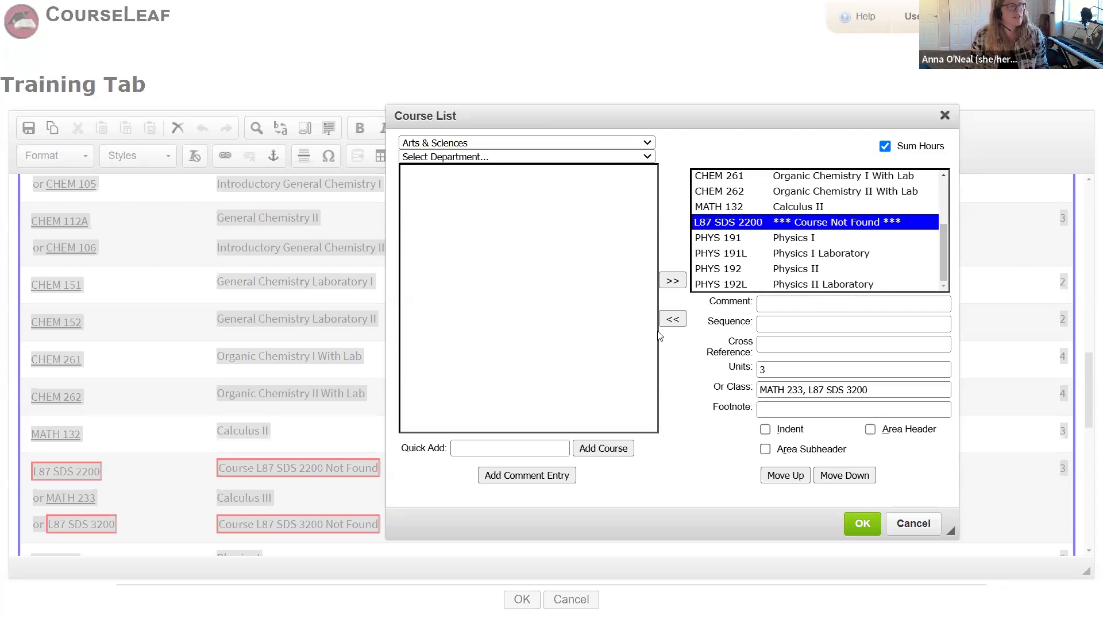
Step: Remove L87 SDS 2200, then check MATH 132 and PHYS 191 (3 units, or PHYS 193)
click(673, 319)
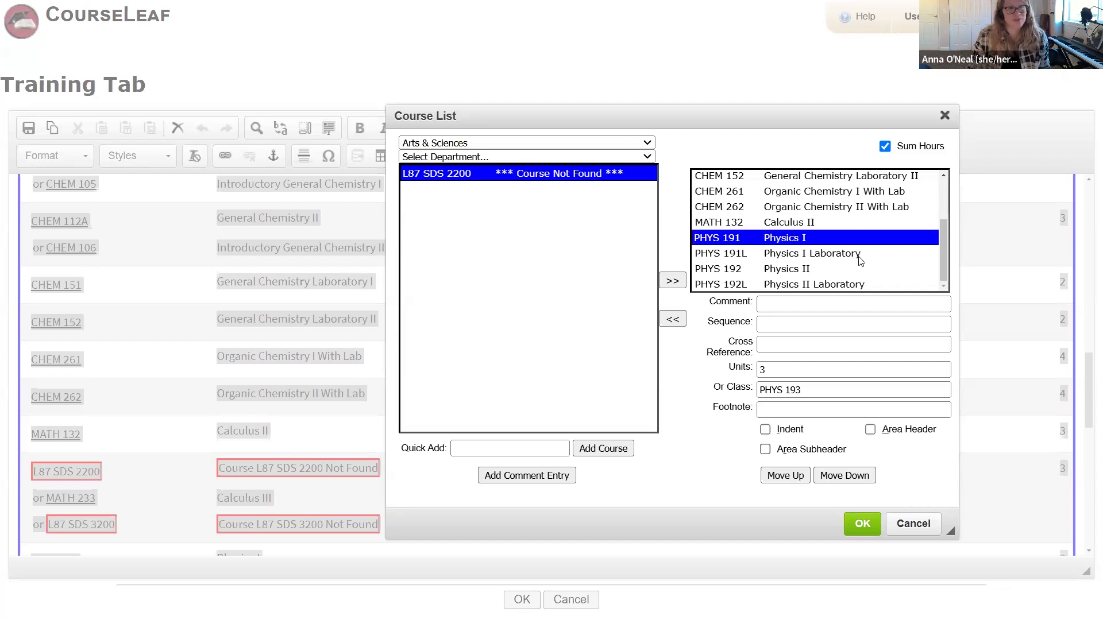
click(816, 224)
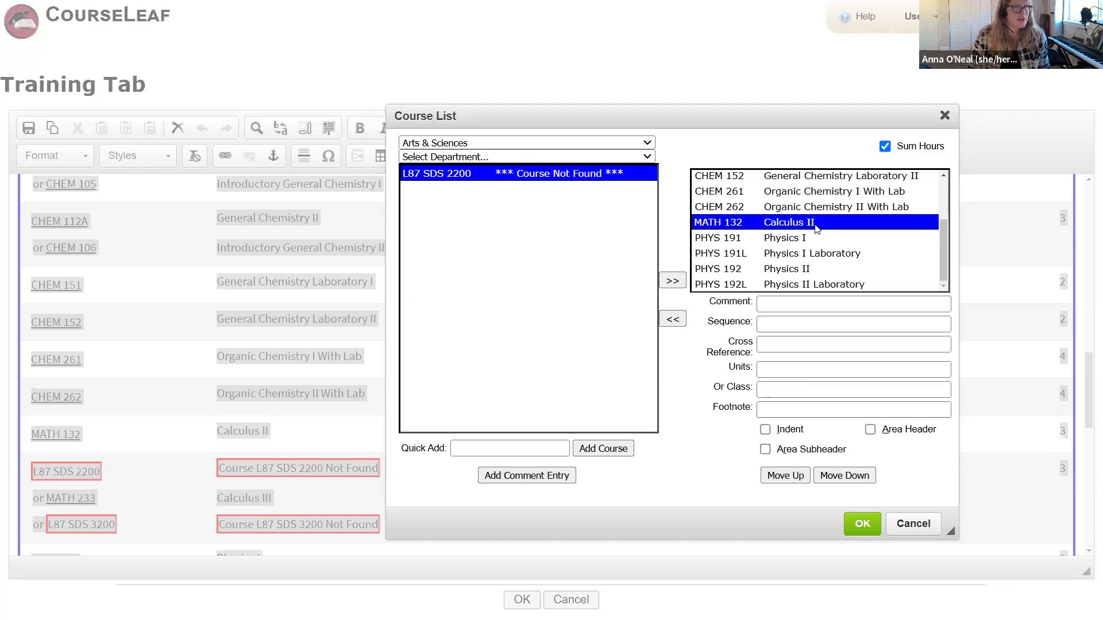
key(Down)
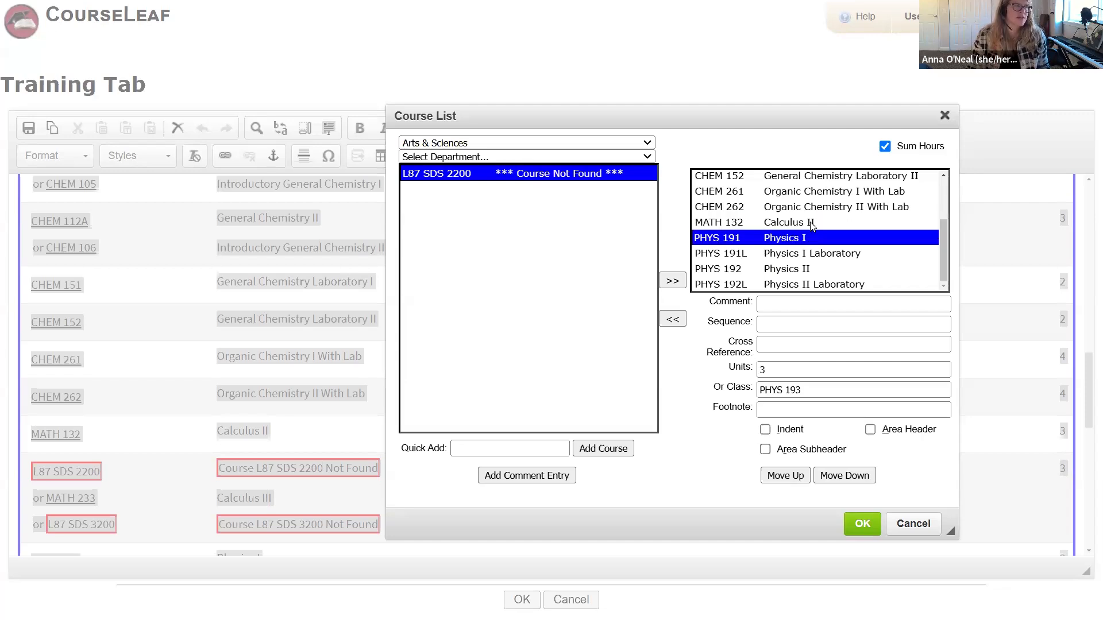
click(813, 224)
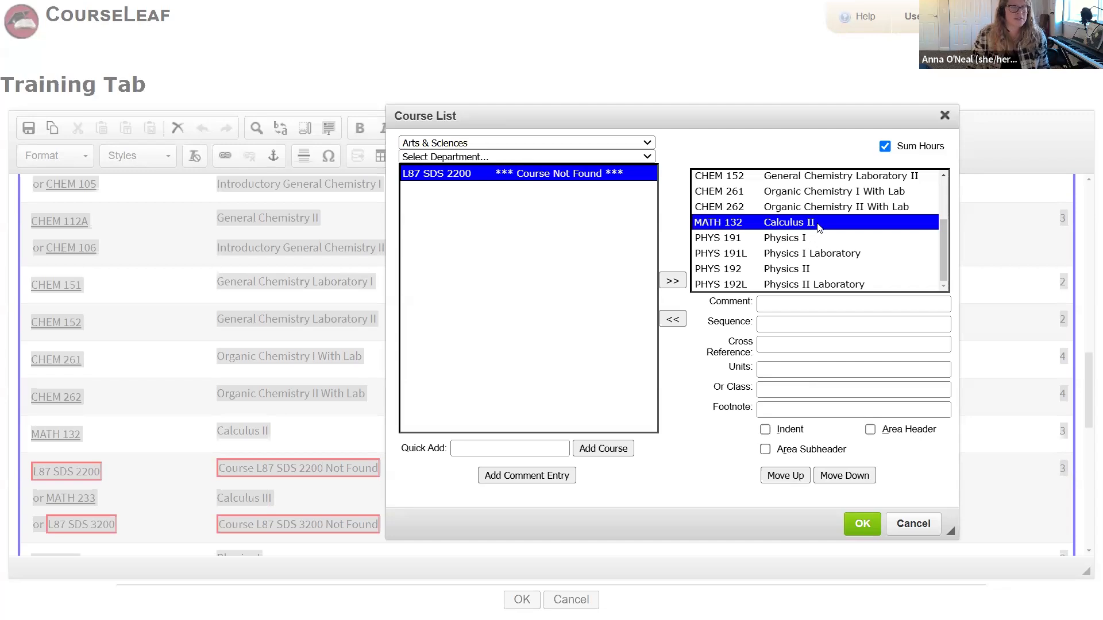
Step: Add BIOL 244 Ampersand: The Oncology Healthcare Team from the BIOL department, placing it after MATH 132
click(466, 157)
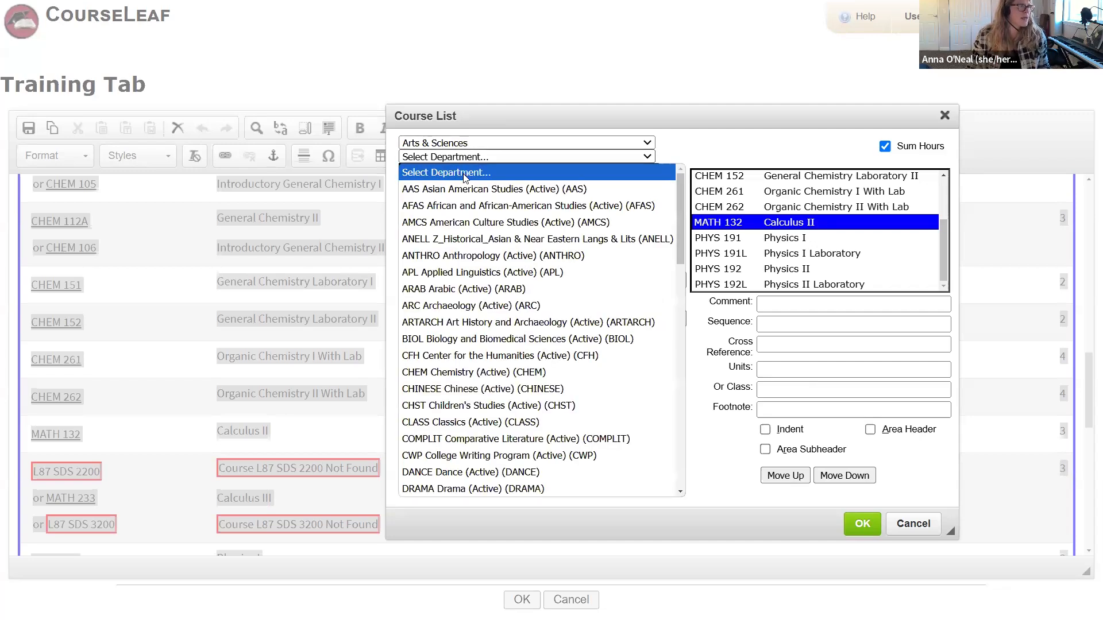
click(479, 344)
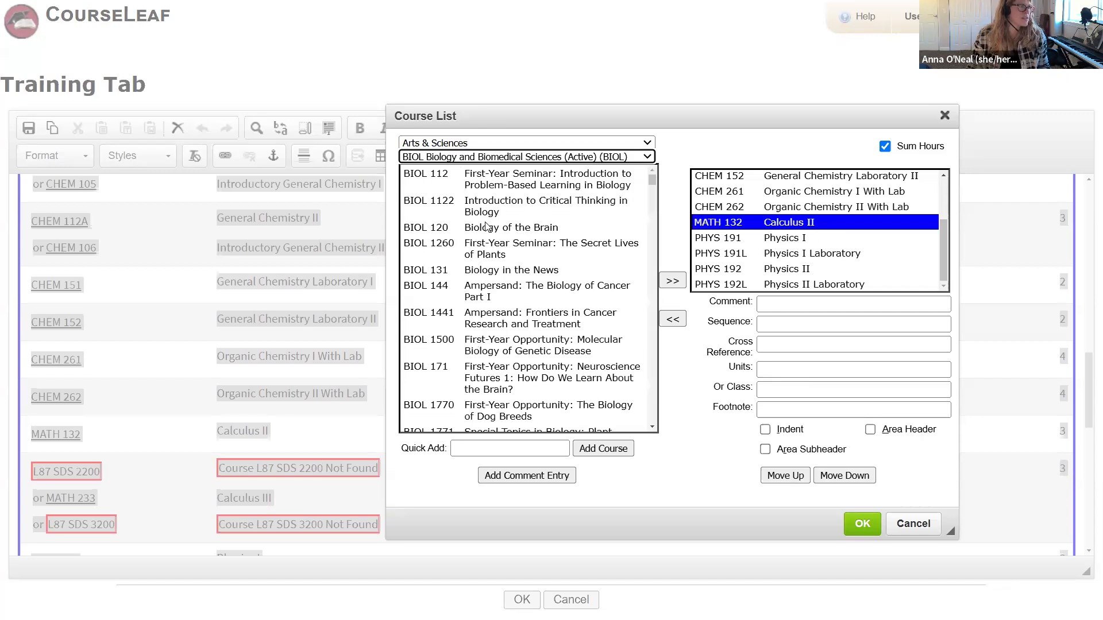
scroll(525, 382, down, 10)
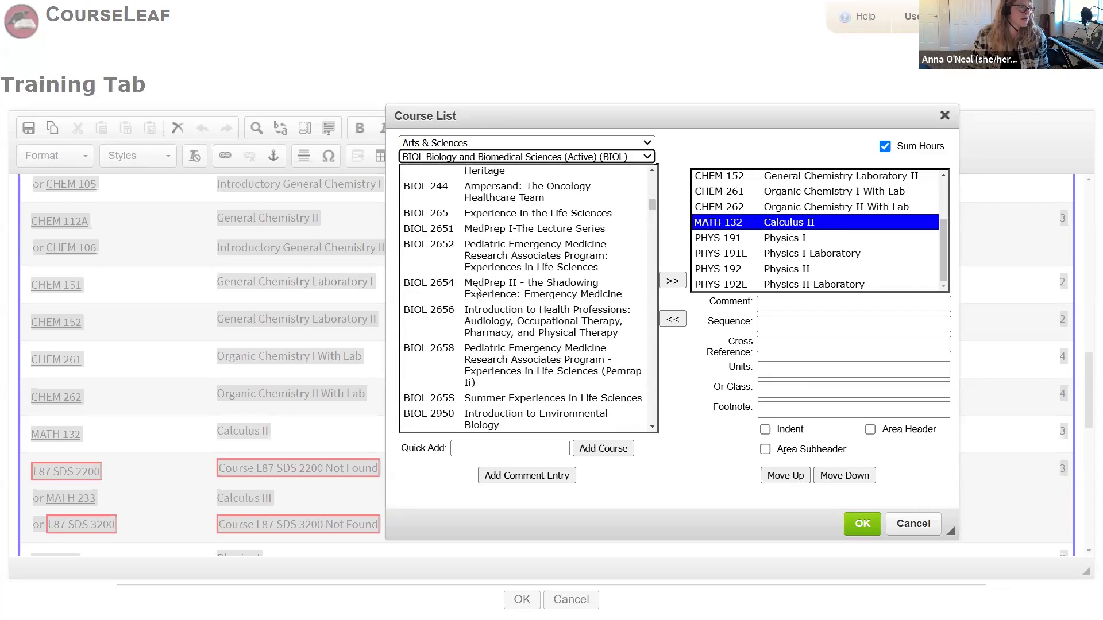
scroll(483, 293, up, 3)
click(501, 300)
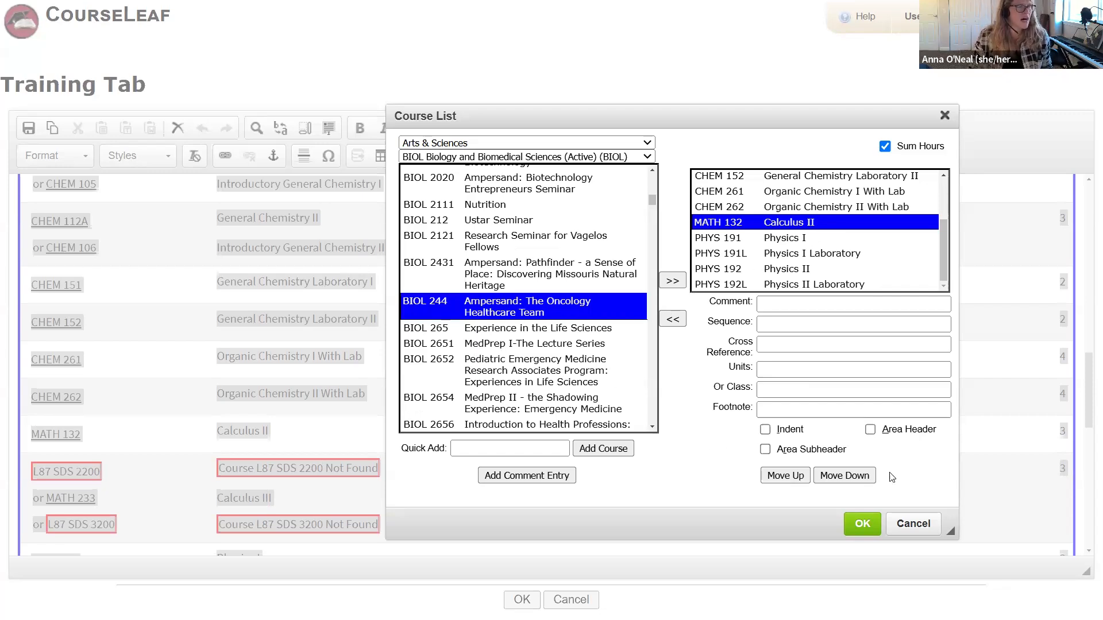
click(679, 282)
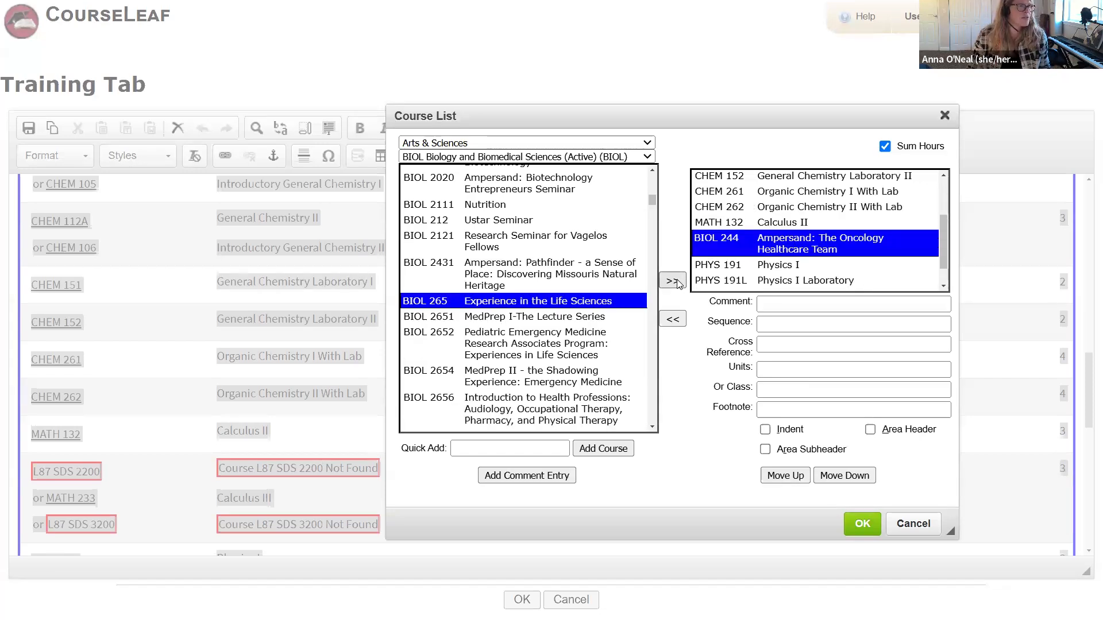
click(803, 224)
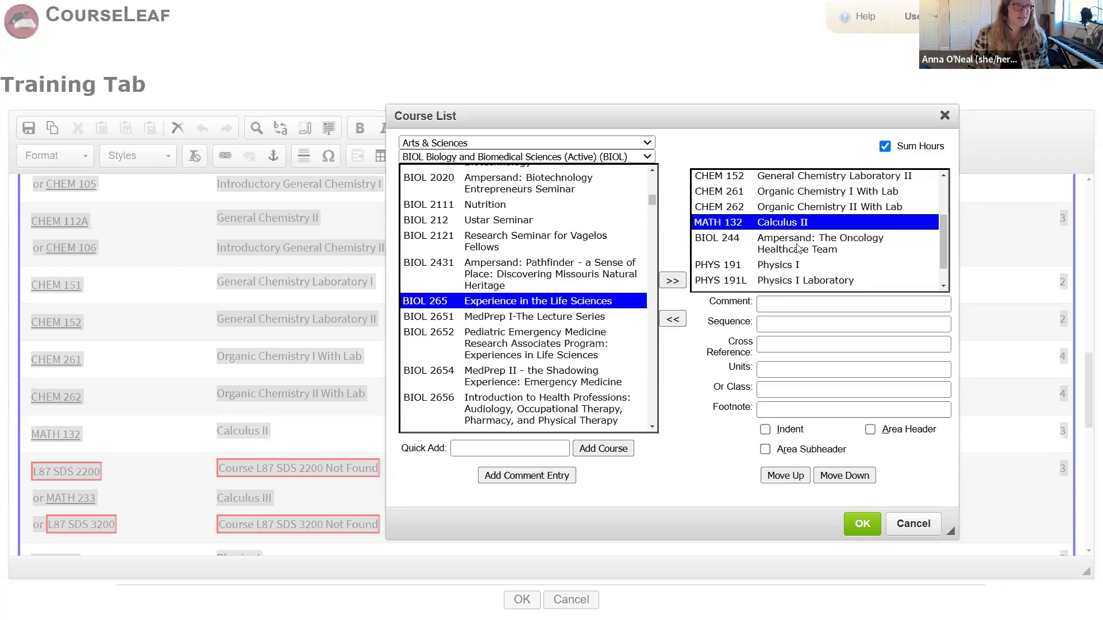
click(799, 249)
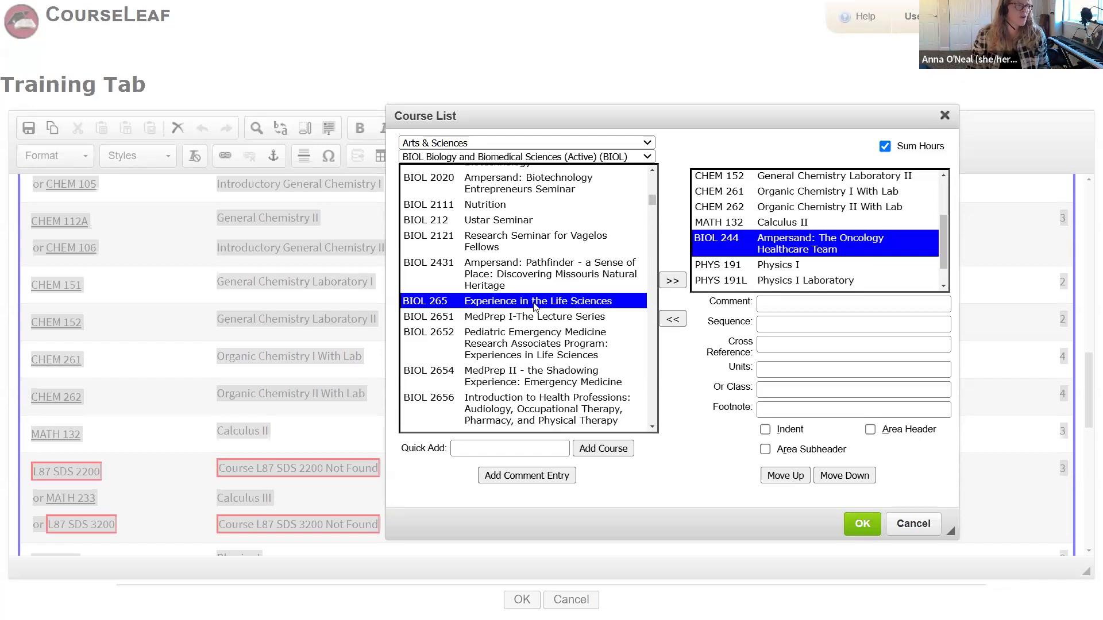
Step: Quick-add BIOL 265 Experience in the Life Sciences so it follows BIOL 244
click(495, 449)
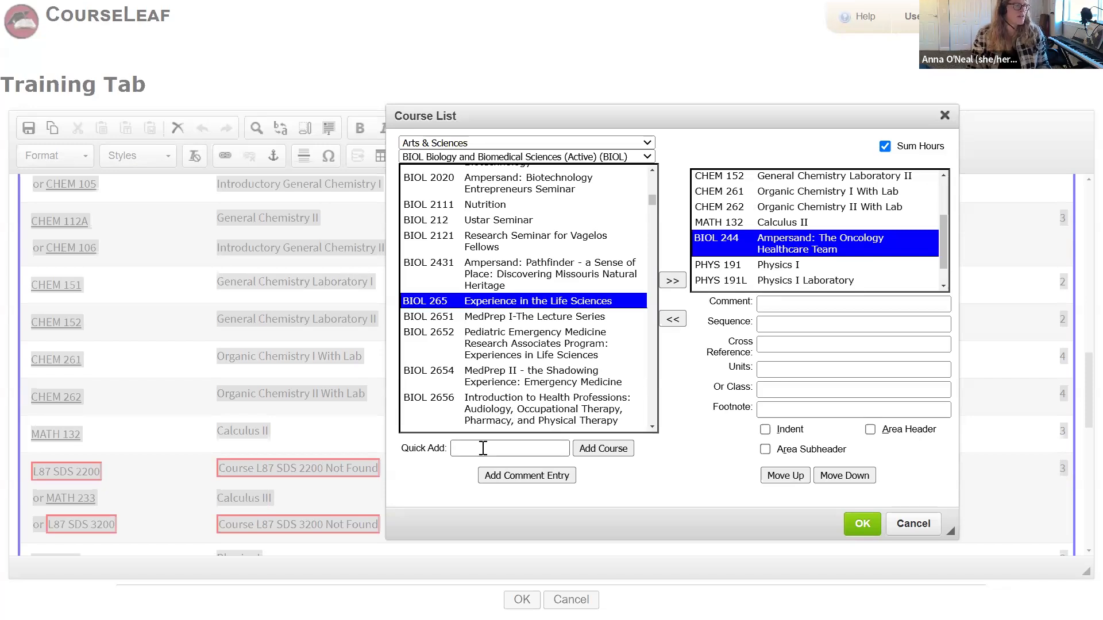
drag(409, 451, 443, 452)
click(443, 452)
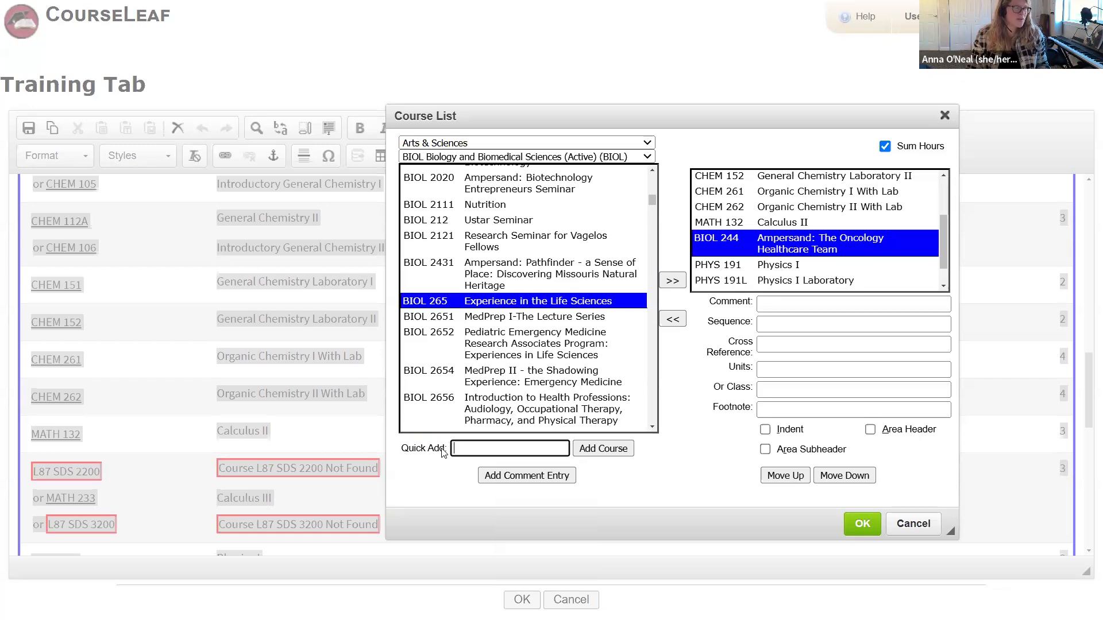
click(478, 452)
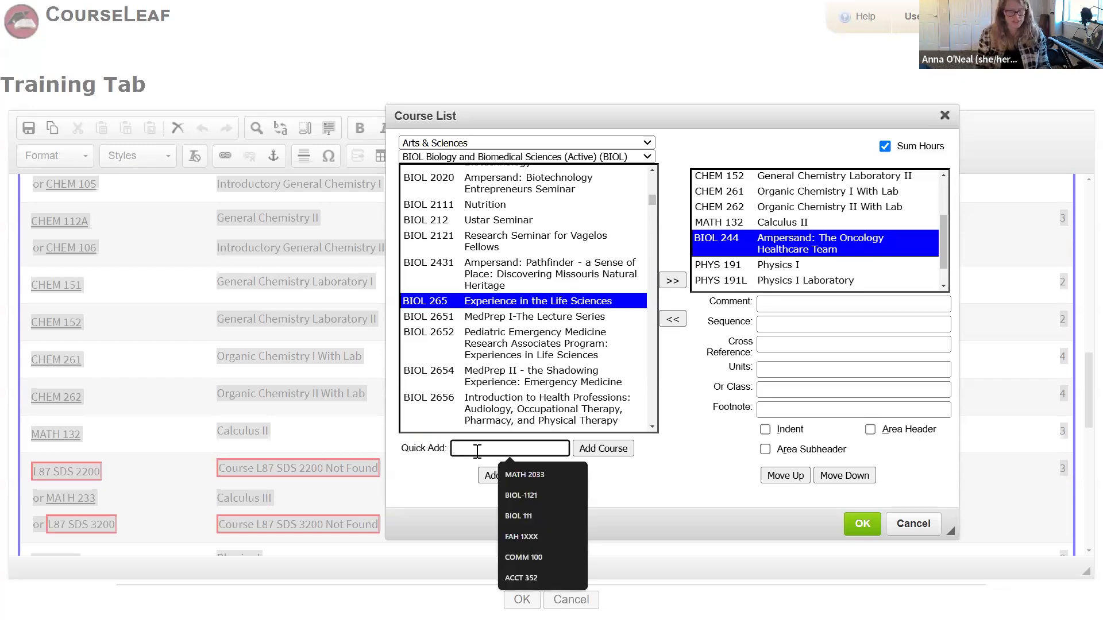
text(BIOL)
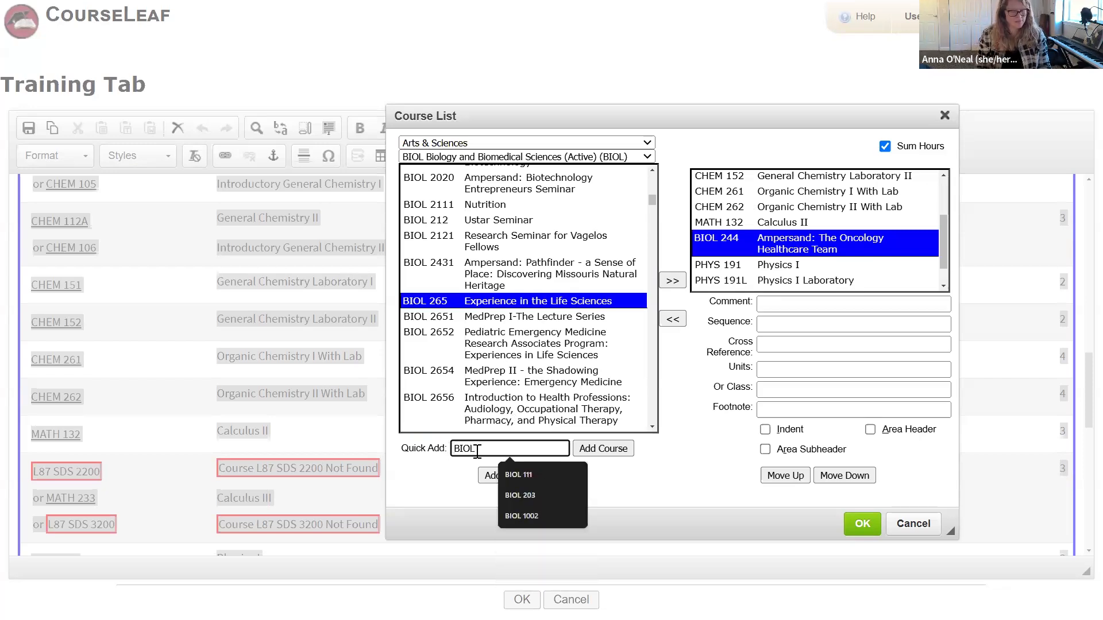
text( 265)
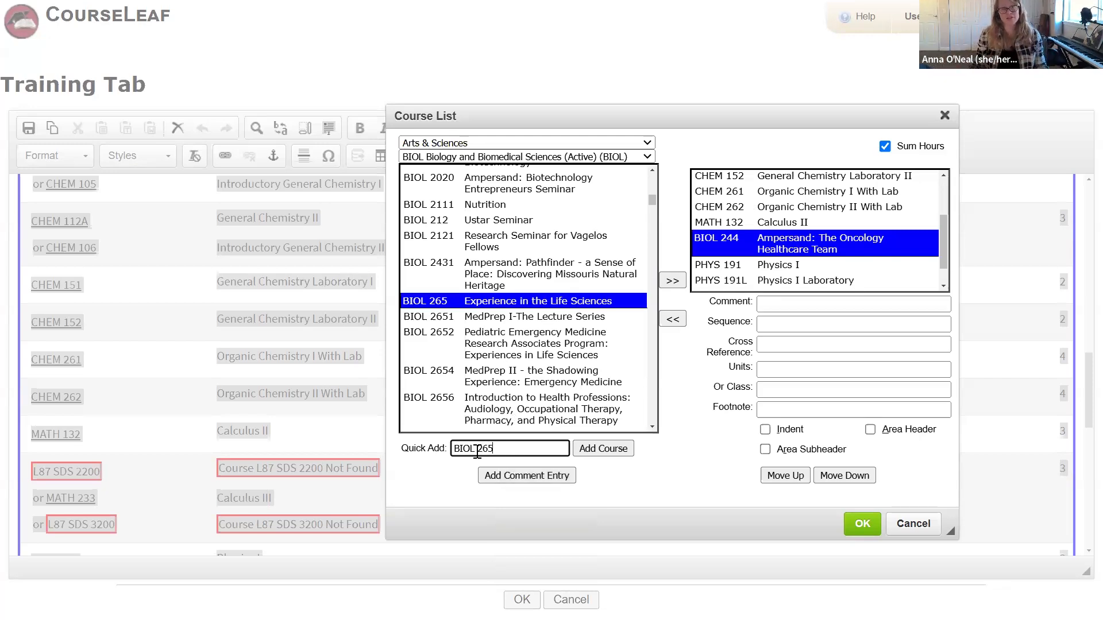
click(593, 452)
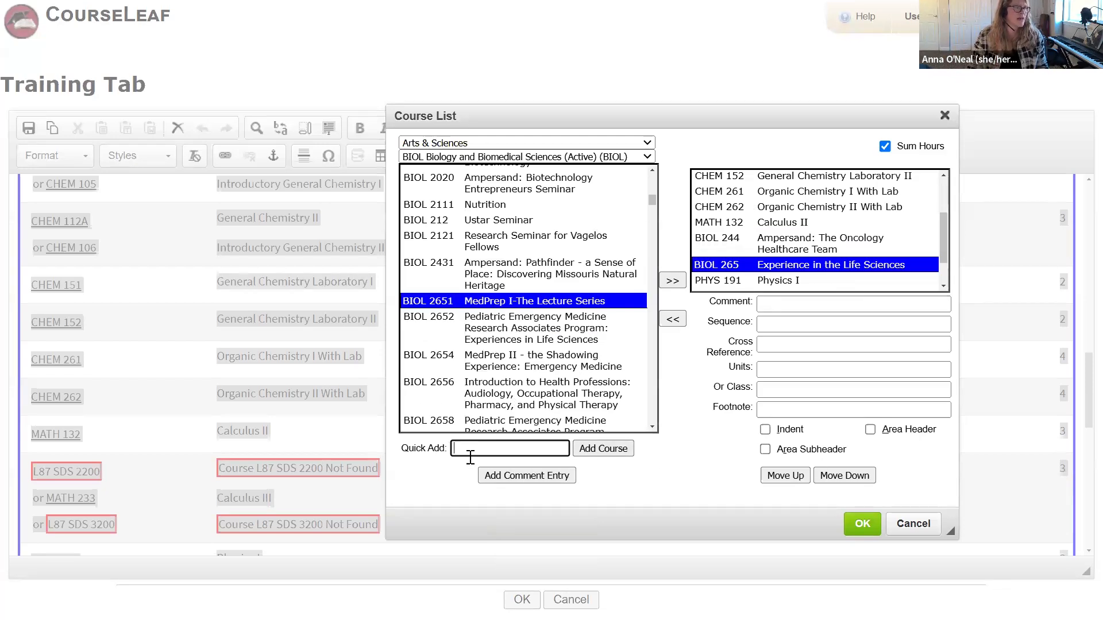
click(817, 269)
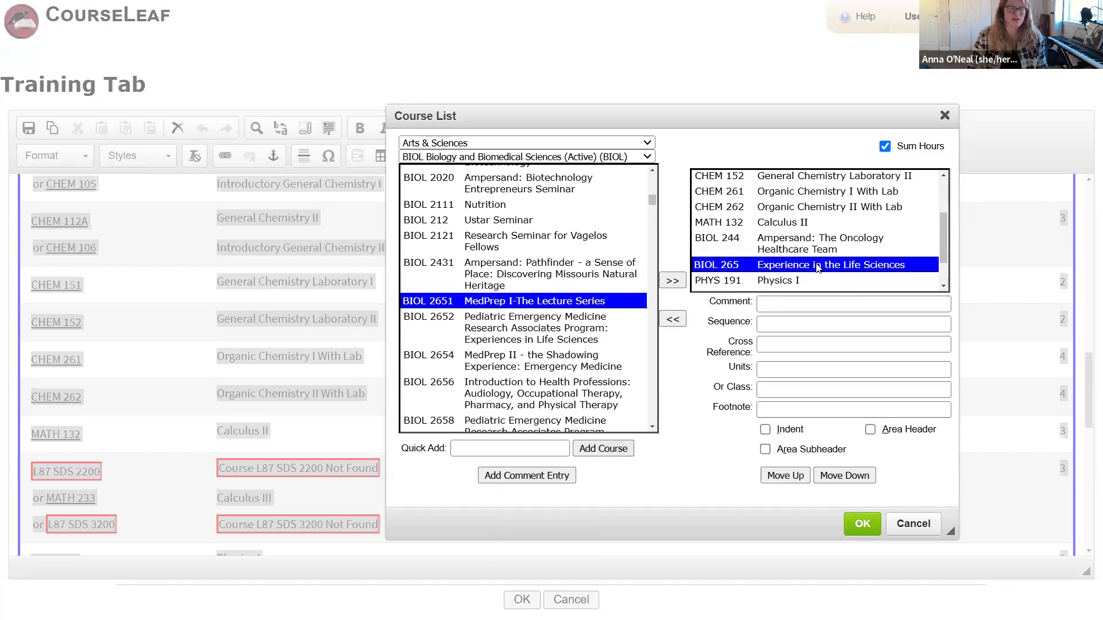
scroll(818, 268, down, 2)
scroll(824, 247, up, 2)
scroll(829, 229, down, 2)
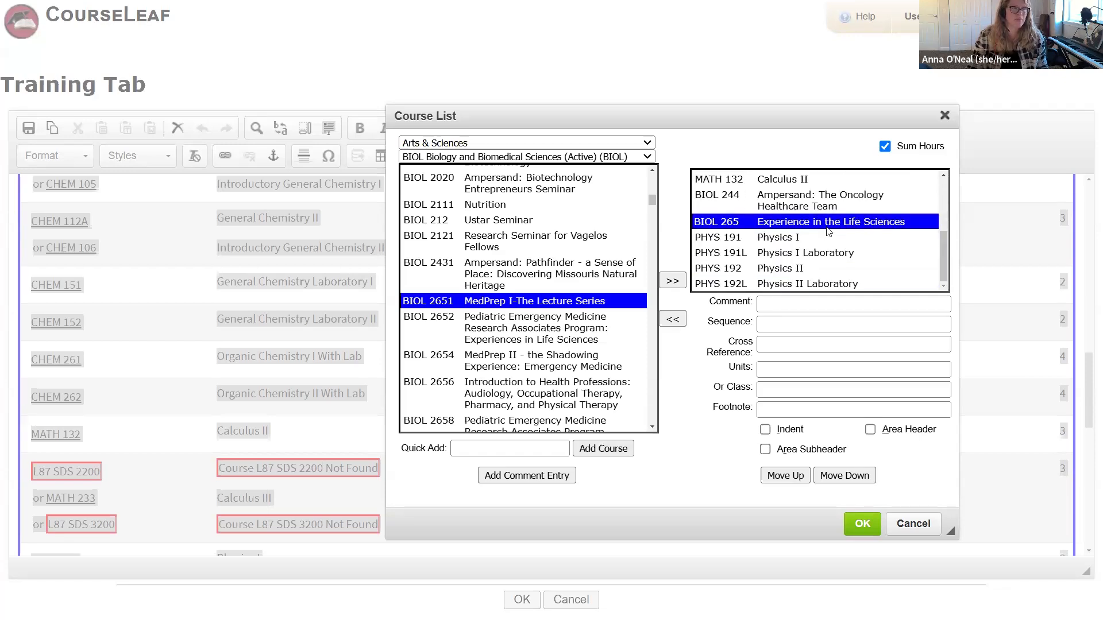
scroll(828, 230, up, 2)
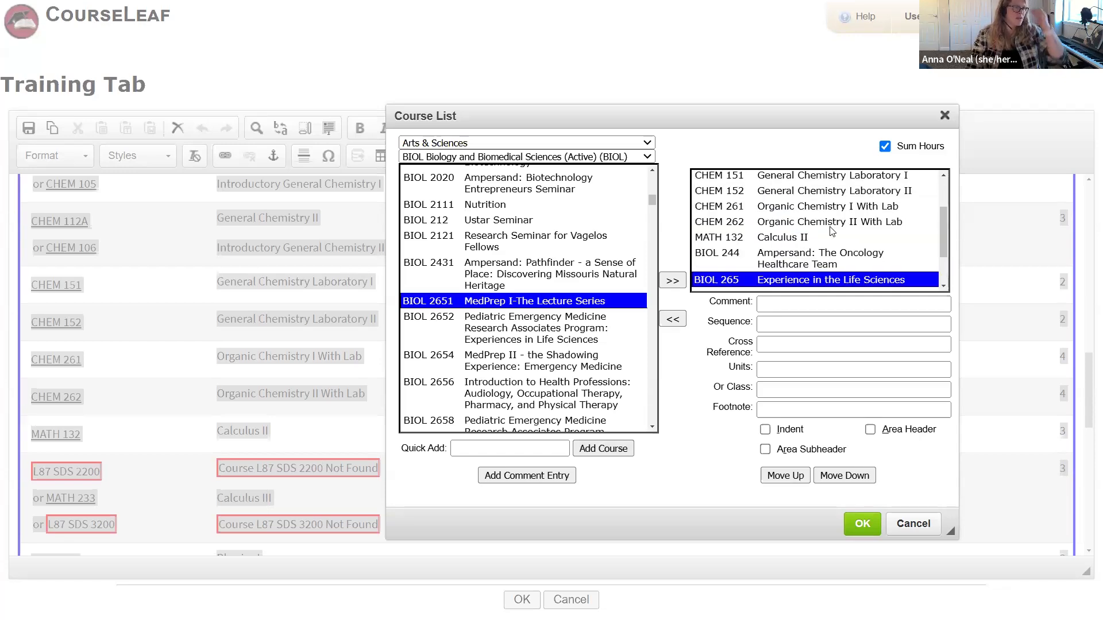
scroll(831, 247, down, 2)
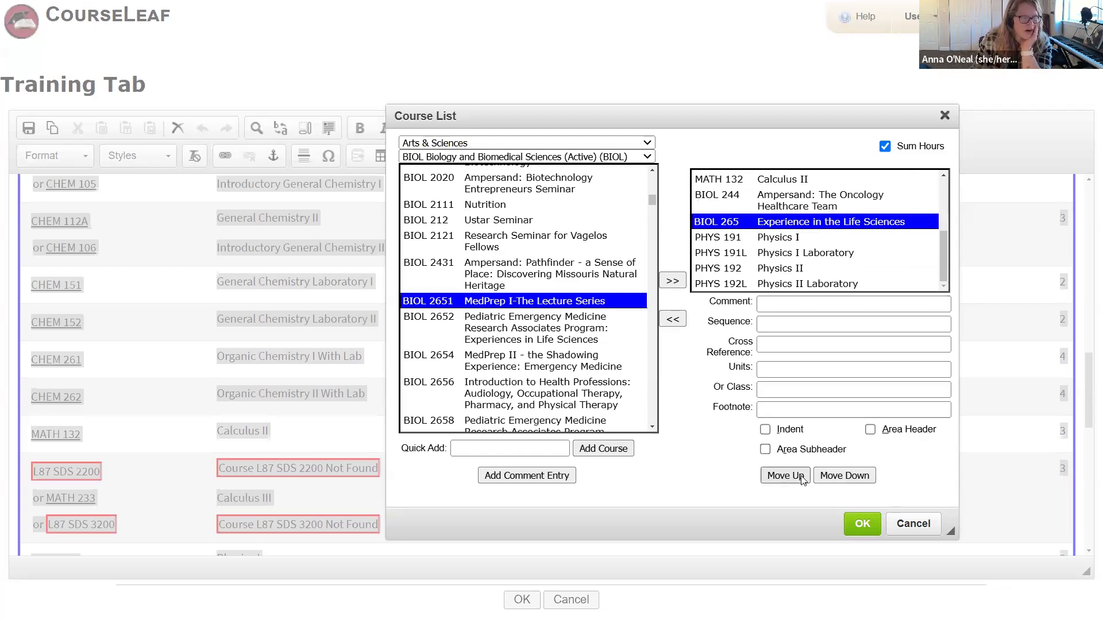
click(792, 237)
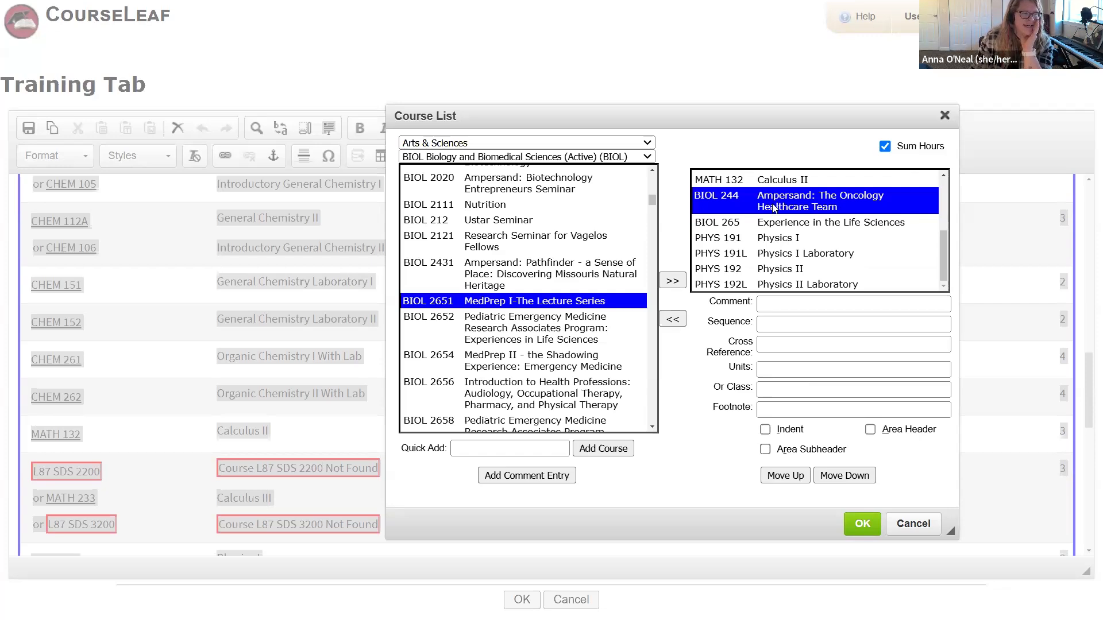
click(863, 478)
click(860, 478)
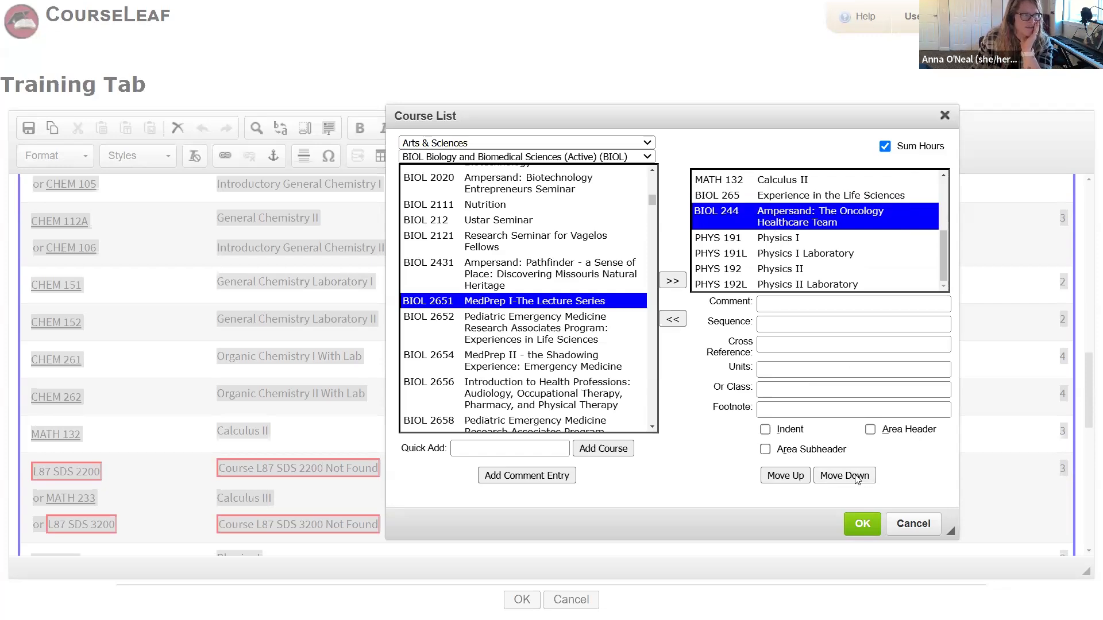
click(858, 478)
click(857, 478)
click(857, 478)
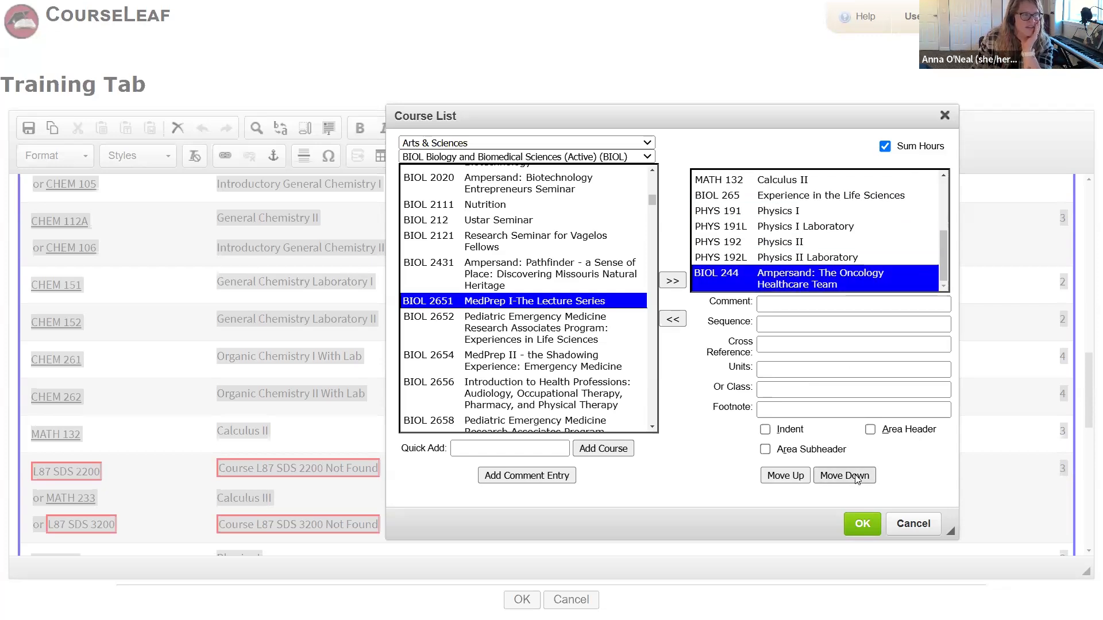
click(800, 478)
click(799, 478)
click(800, 478)
click(799, 478)
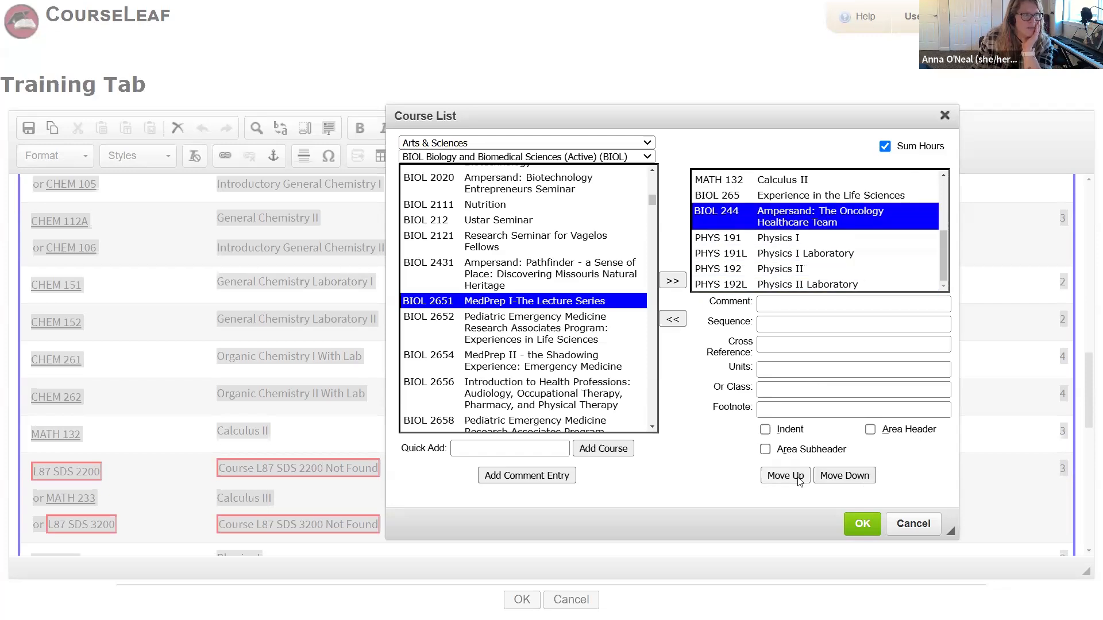
click(799, 478)
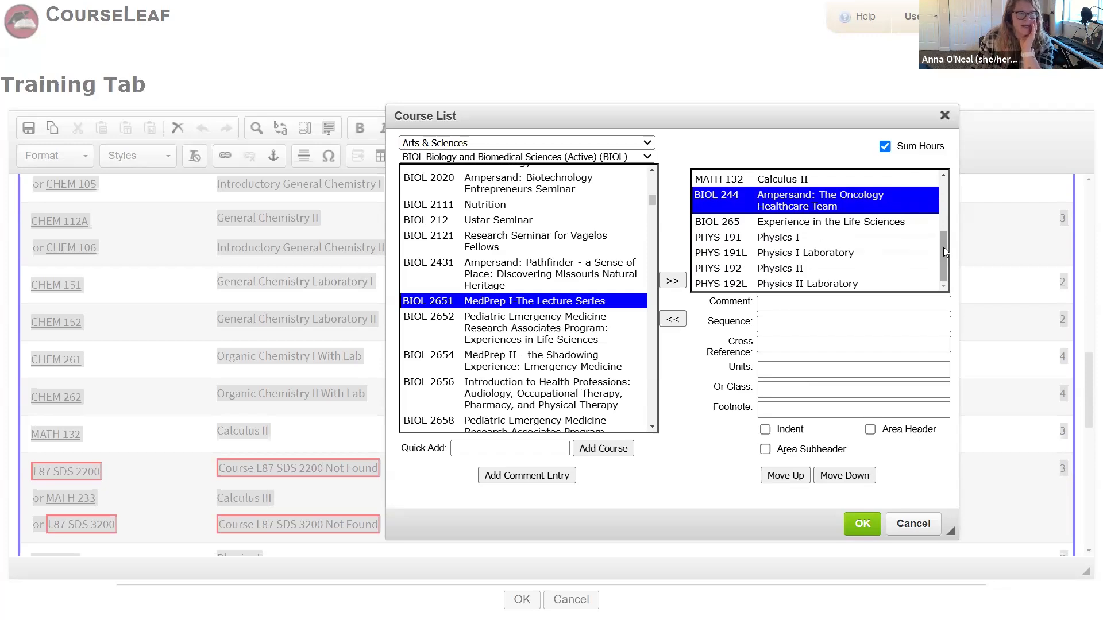
mouse_move(943, 247)
mouse_down()
mouse_move(947, 229)
mouse_move(950, 248)
mouse_up()
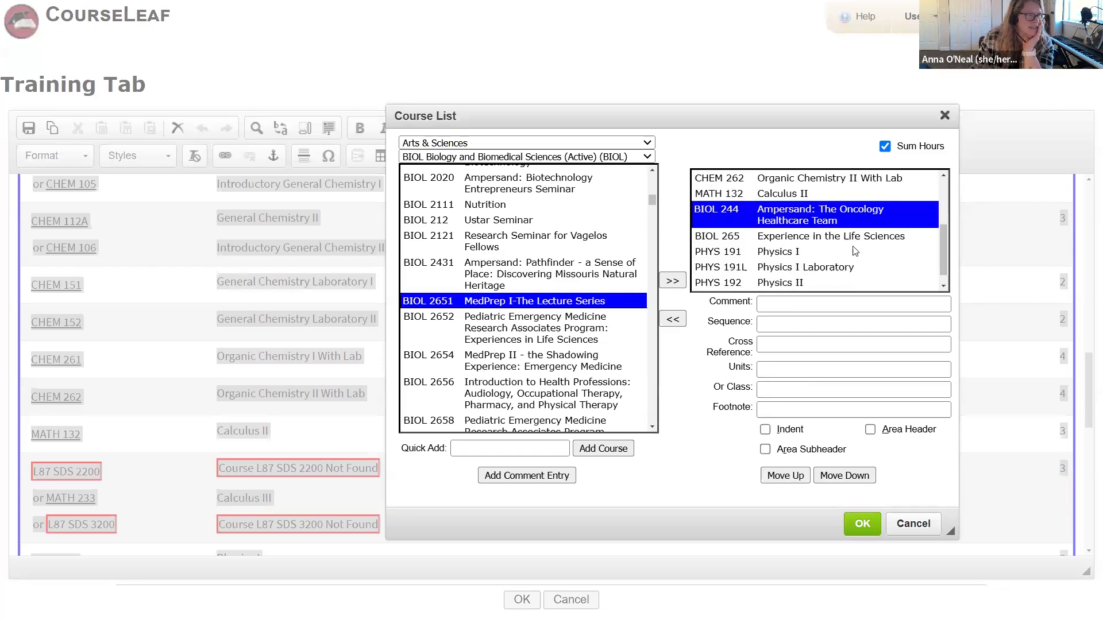
click(828, 251)
click(829, 236)
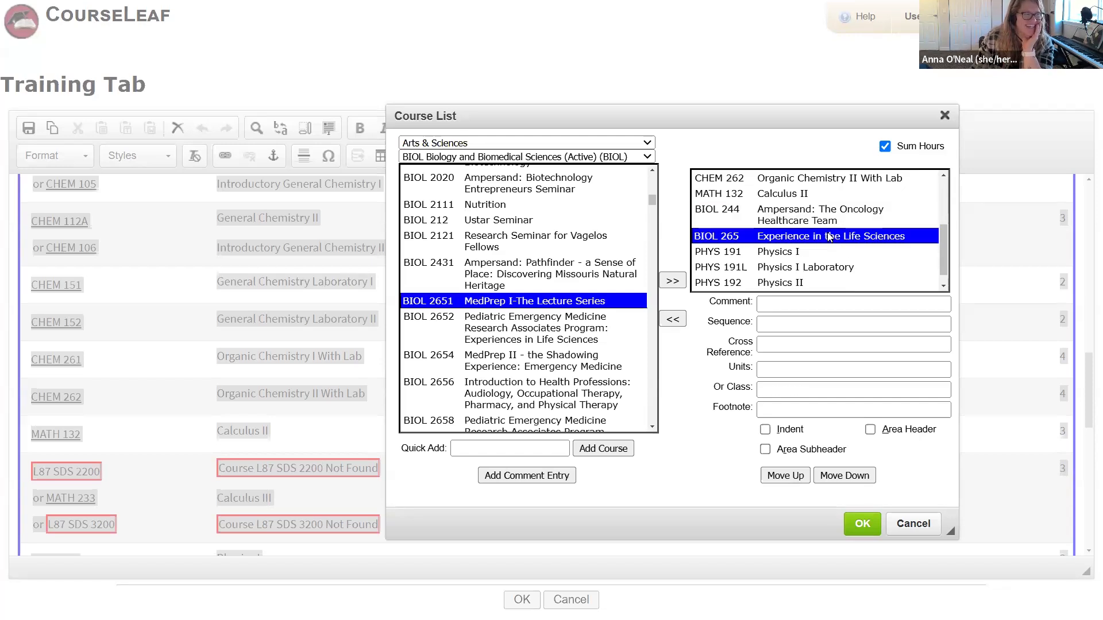
click(816, 194)
scroll(816, 194, up, 3)
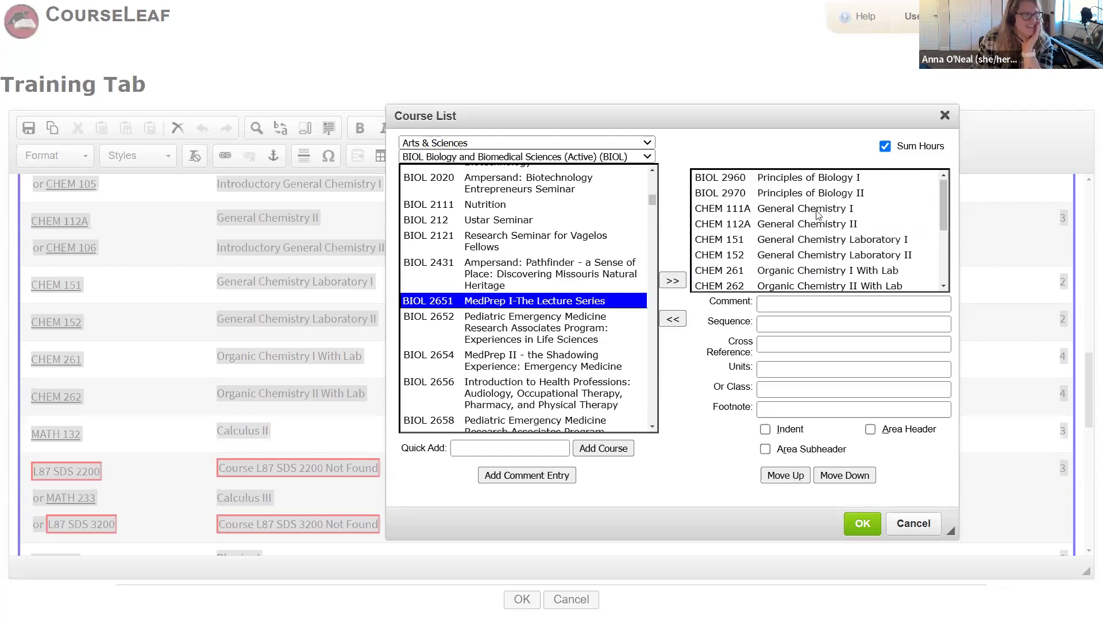
click(820, 194)
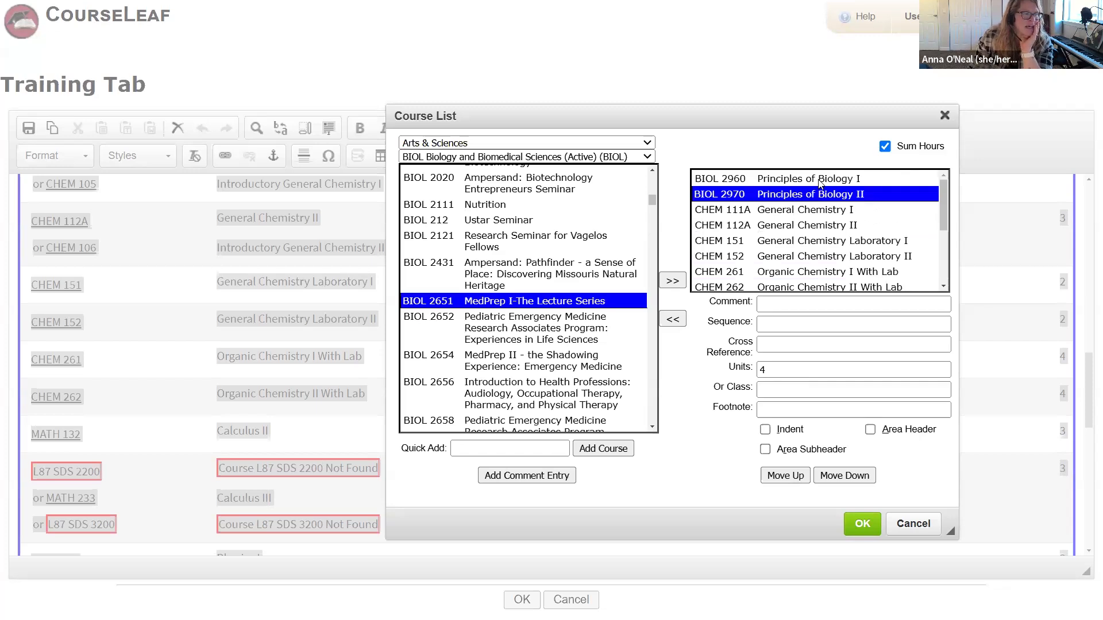
Step: Look over the BIOL 2960 and CHEM 152 entries and scroll to the end of the course list
click(820, 180)
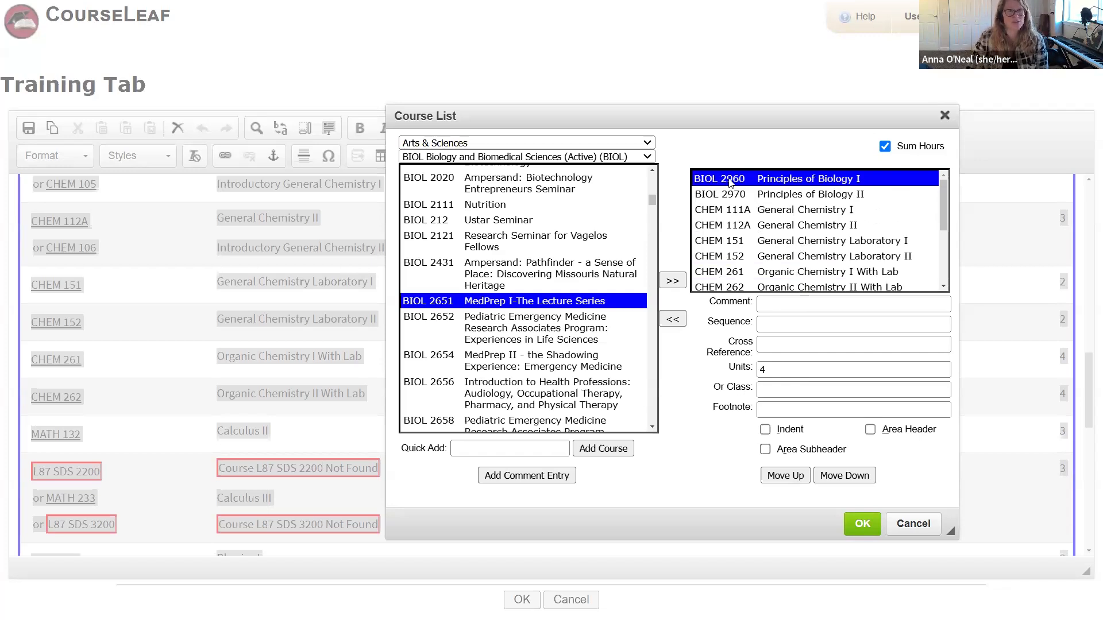
click(782, 304)
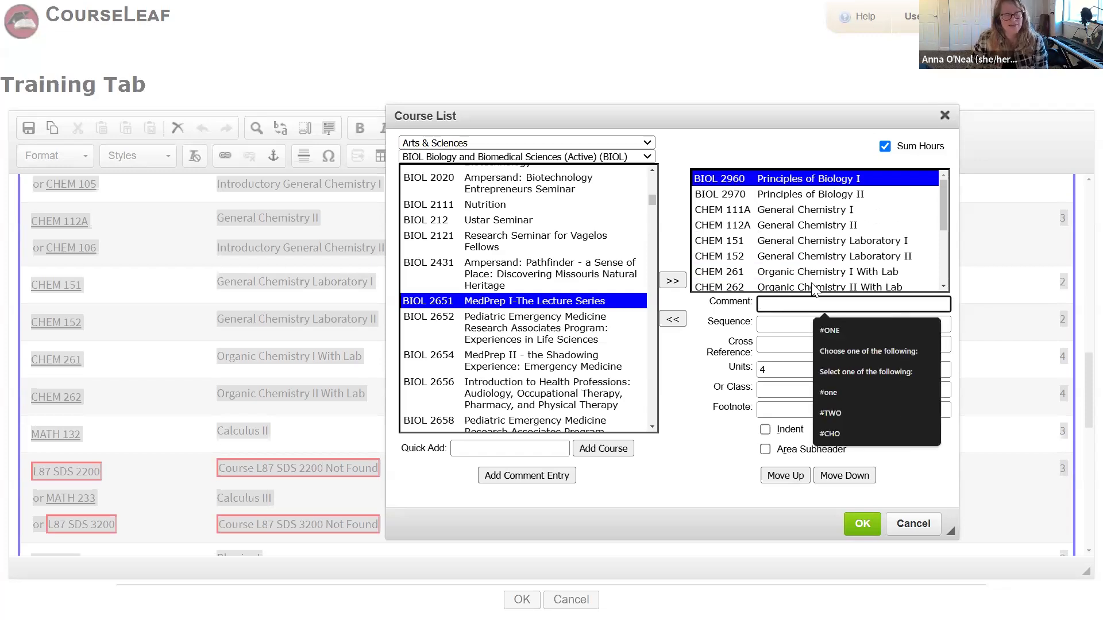
click(951, 293)
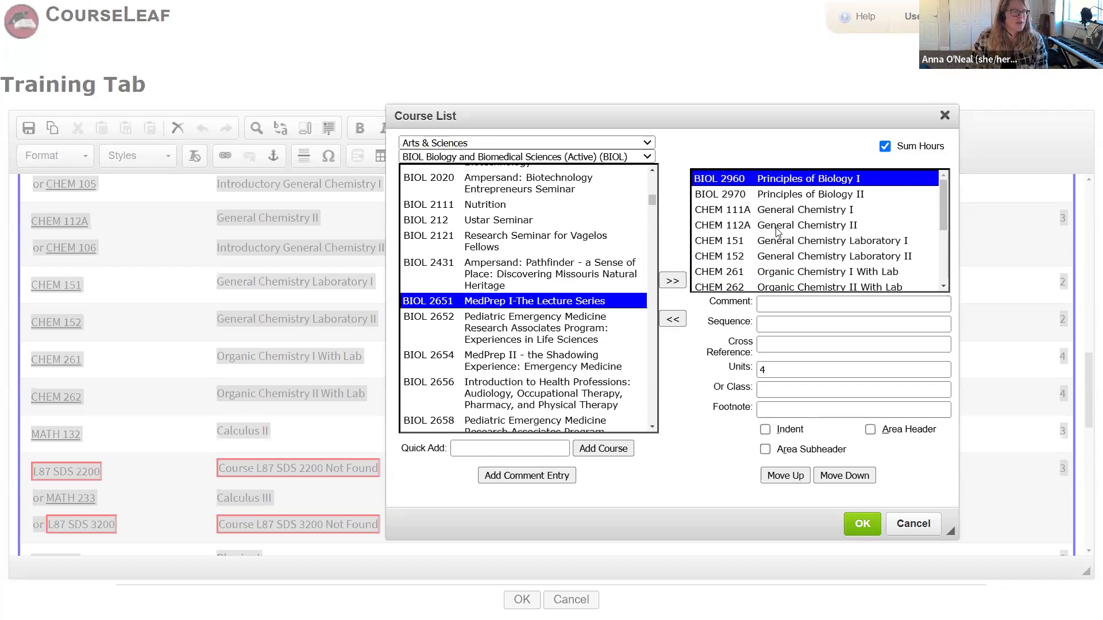
click(770, 256)
drag(946, 193, 946, 243)
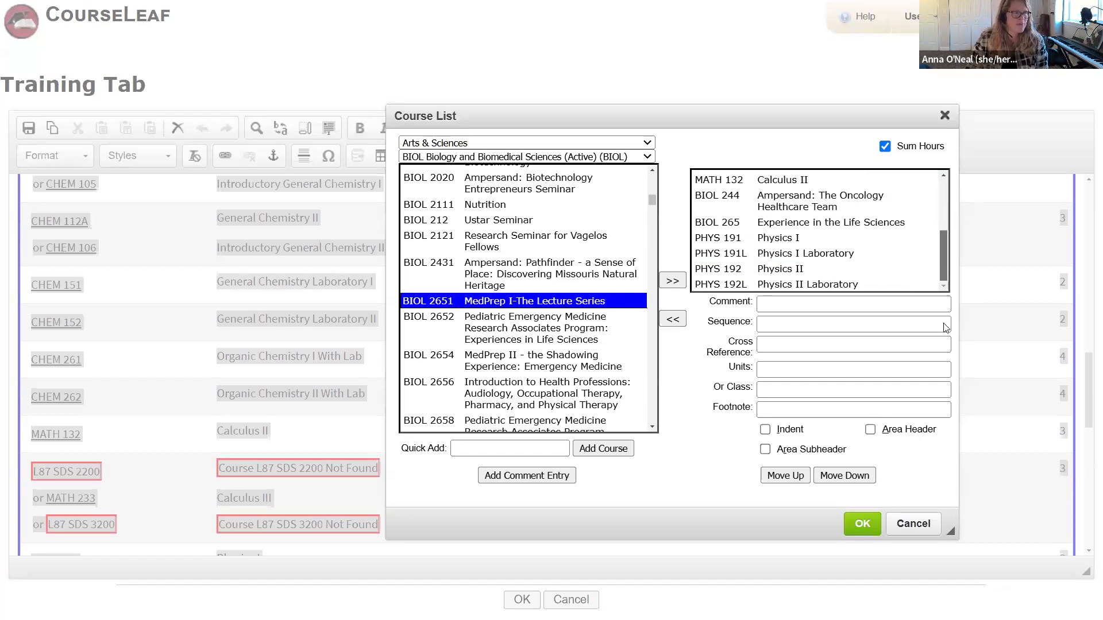
Step: Select the last entry, PHYS 192L Physics II Laboratory, and bring up the Add Comment Entry prompt
click(807, 284)
click(808, 303)
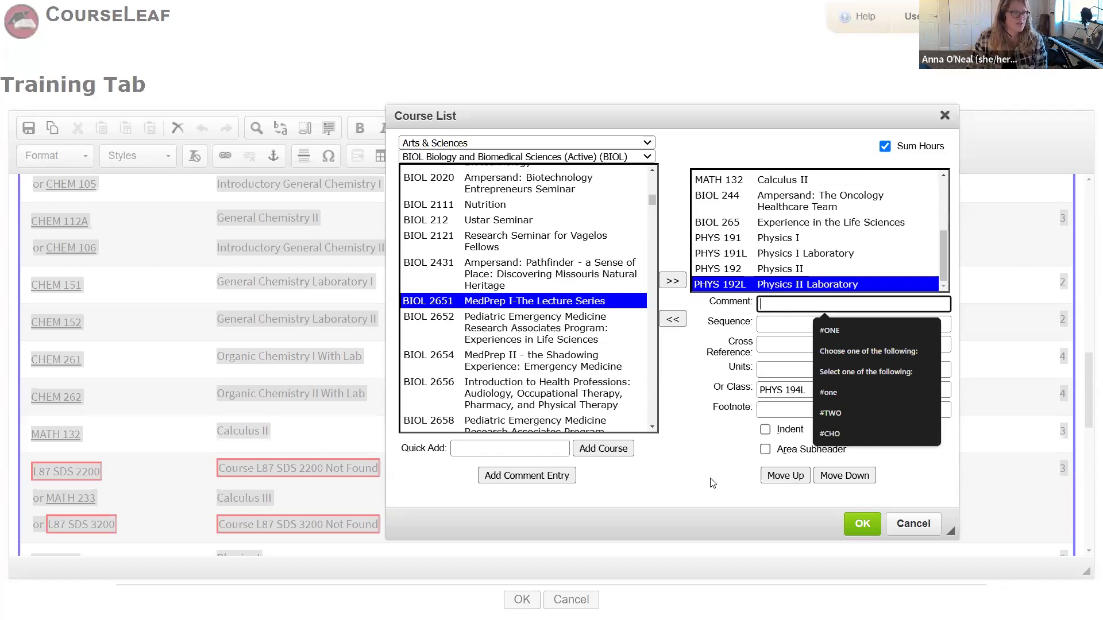
click(771, 303)
click(775, 309)
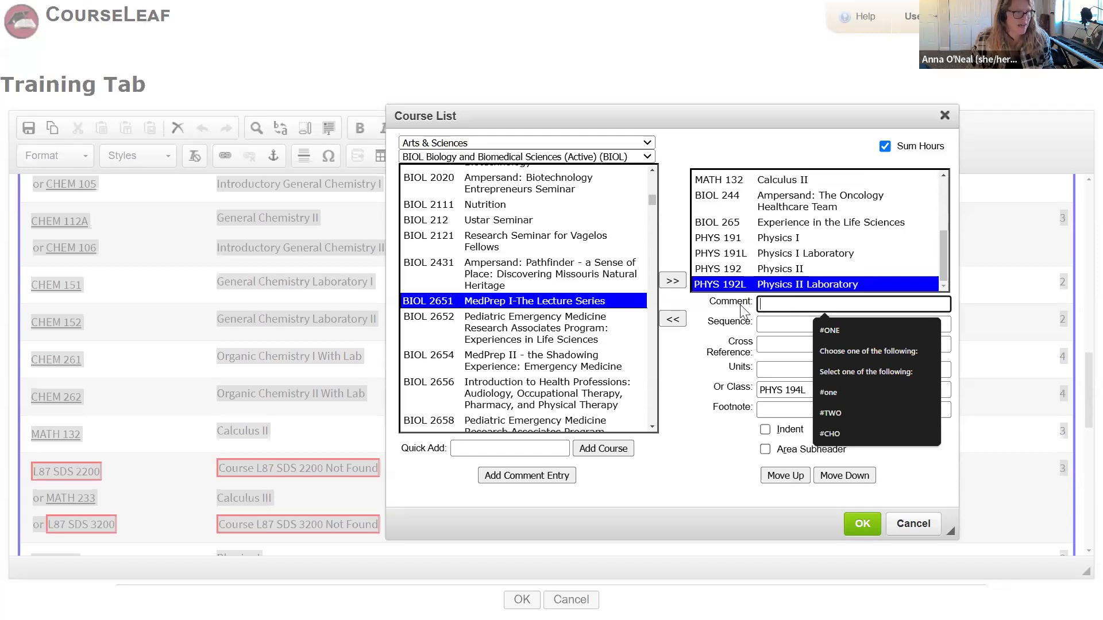
drag(712, 303, 773, 301)
click(774, 302)
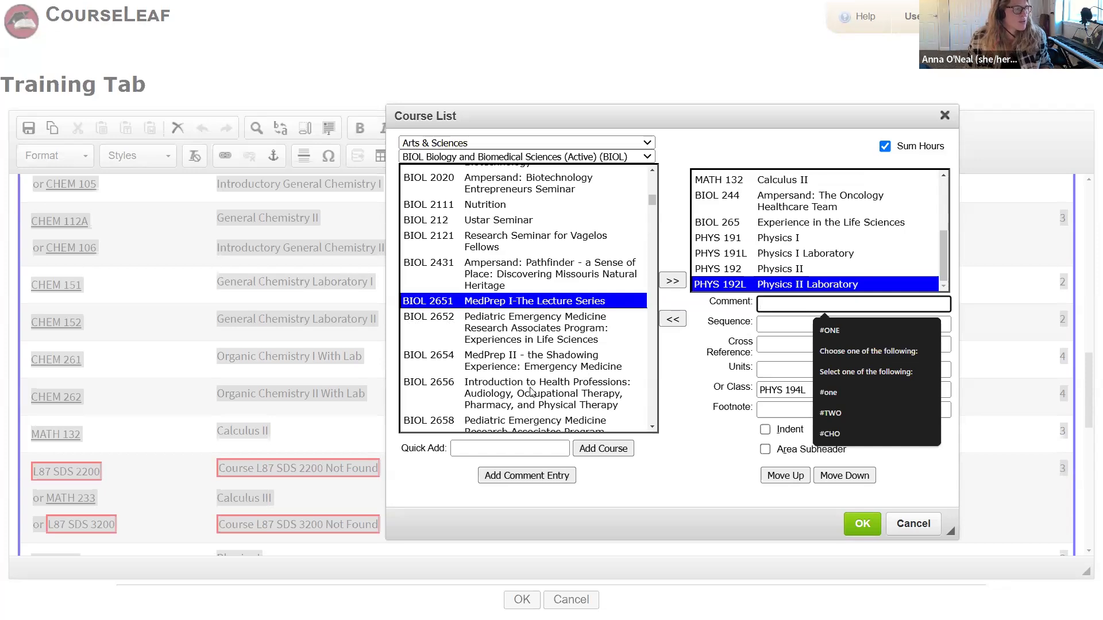
click(532, 476)
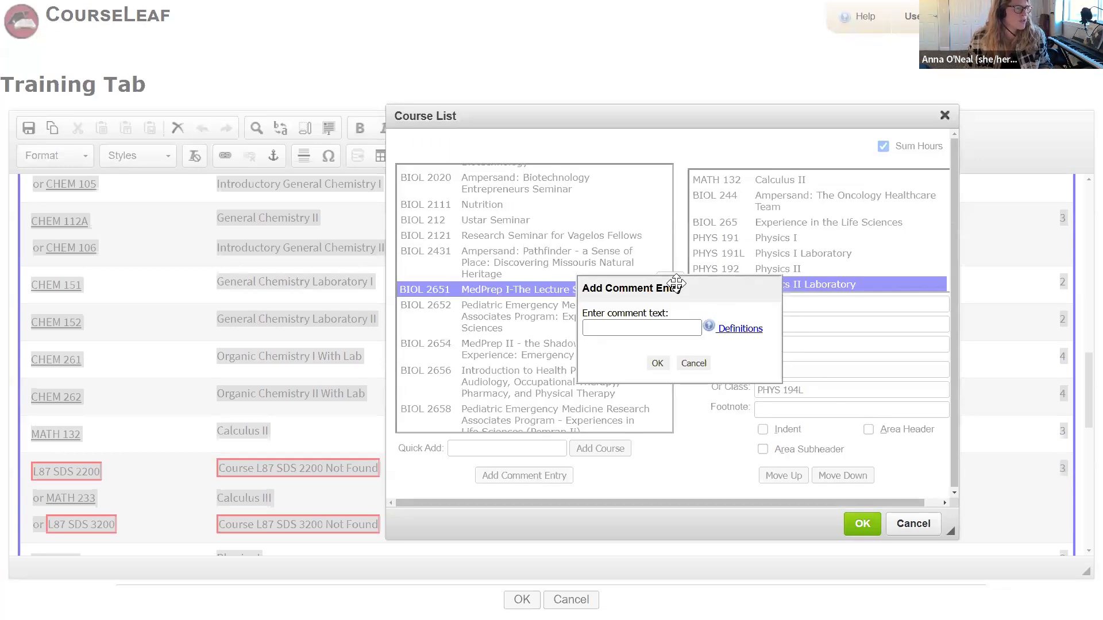
Step: Add a 'BIOL 2651' comment line and apply the course list to the Required Courses table
click(761, 318)
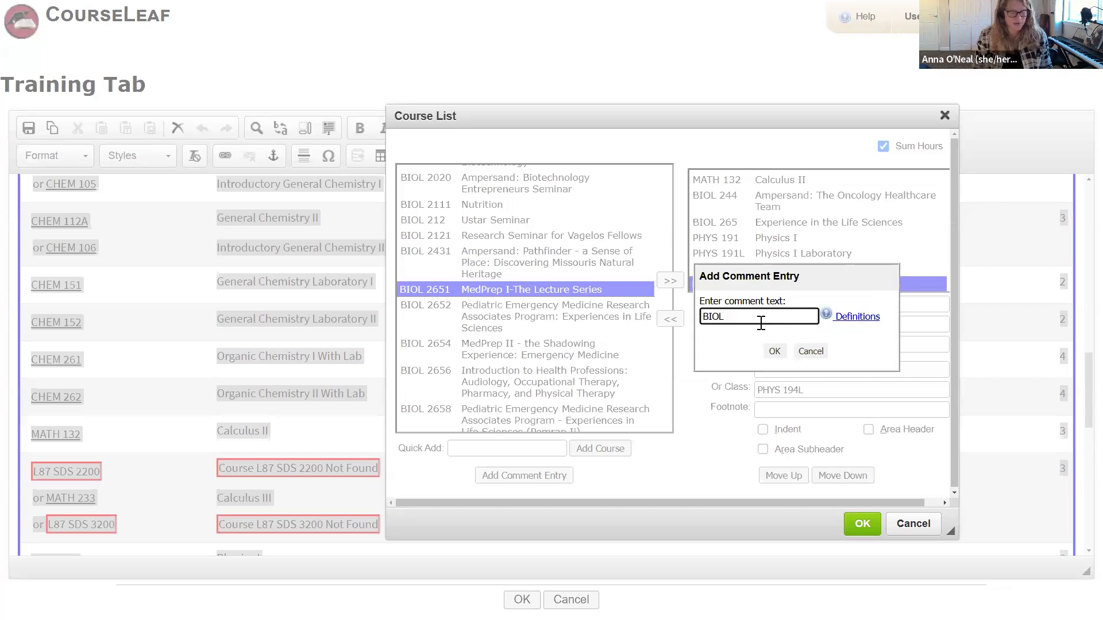
click(774, 352)
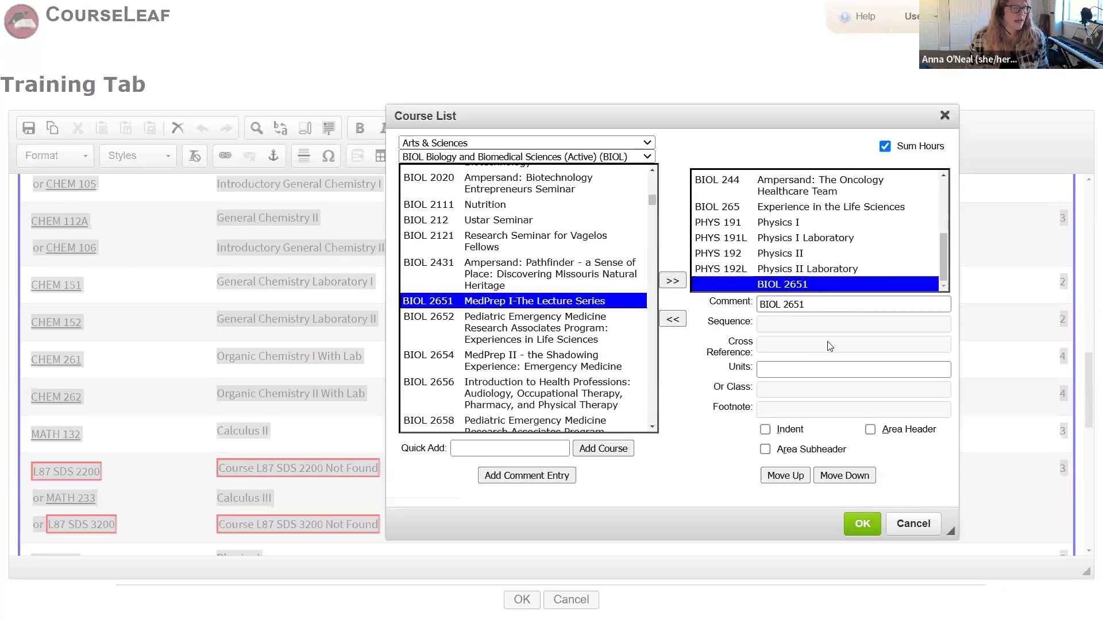
click(863, 523)
scroll(322, 365, down, 2)
scroll(322, 366, down, 5)
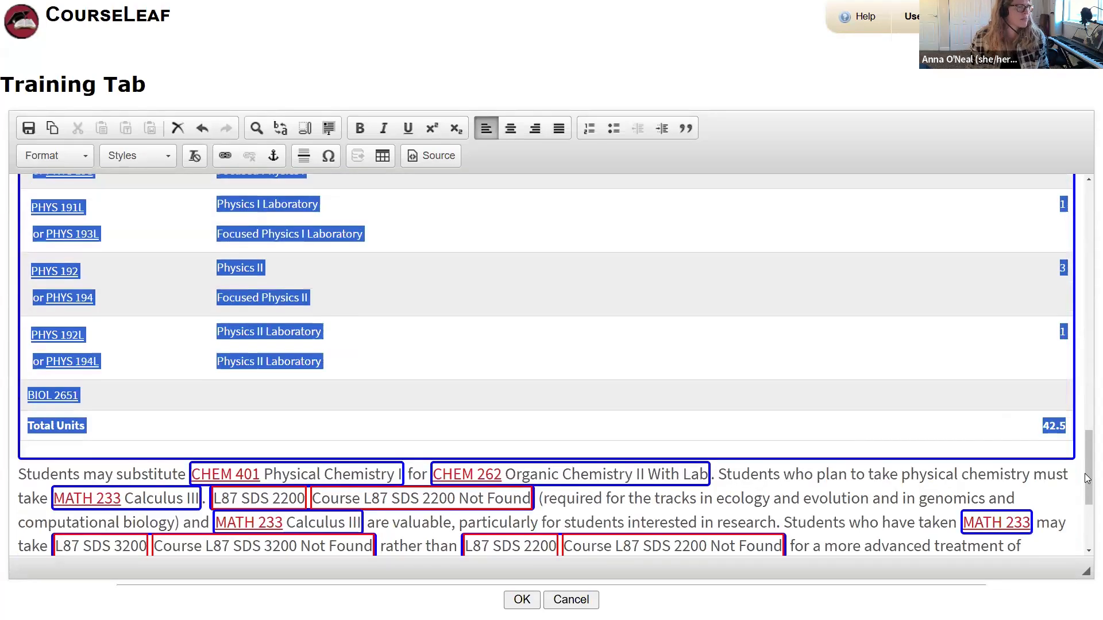
click(556, 419)
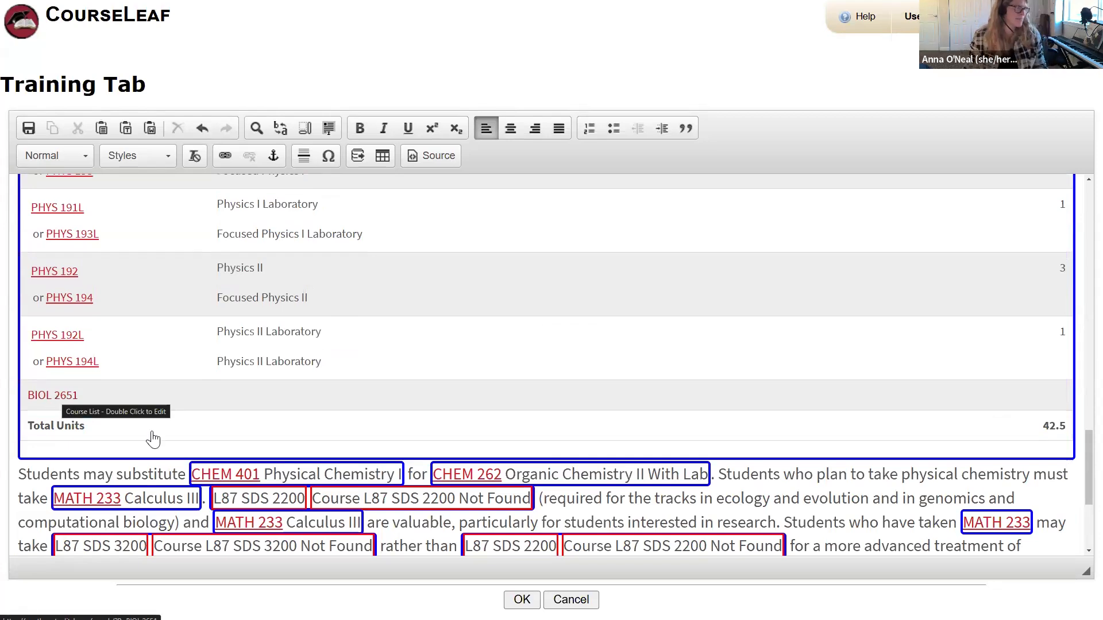
Step: Save the Training Tab edits to the page
click(534, 607)
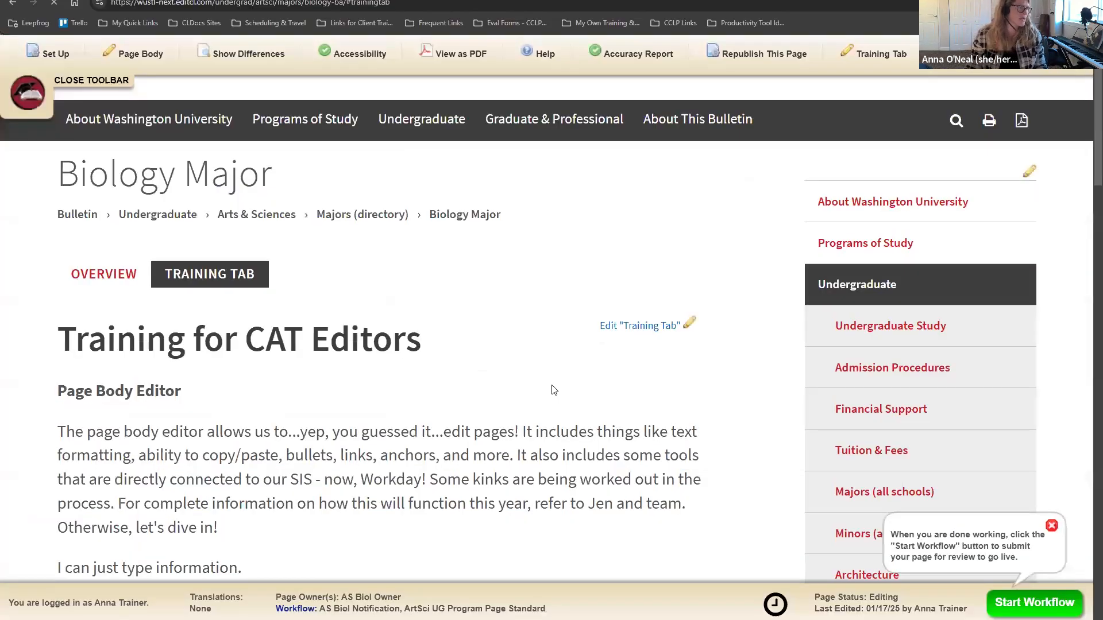
scroll(339, 356, down, 20)
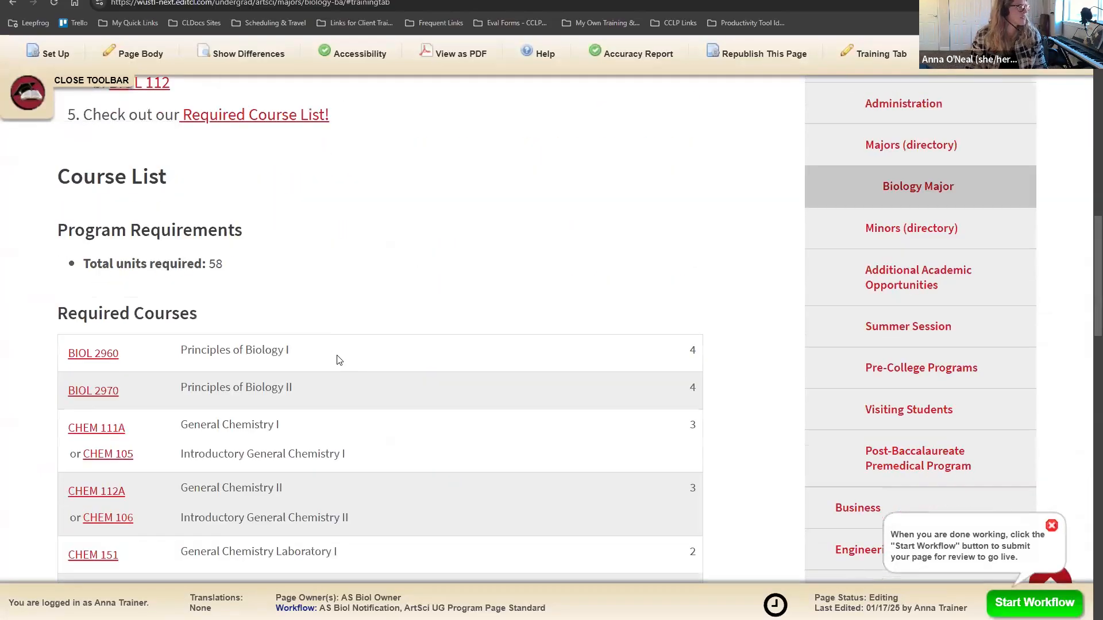
scroll(339, 361, up, 3)
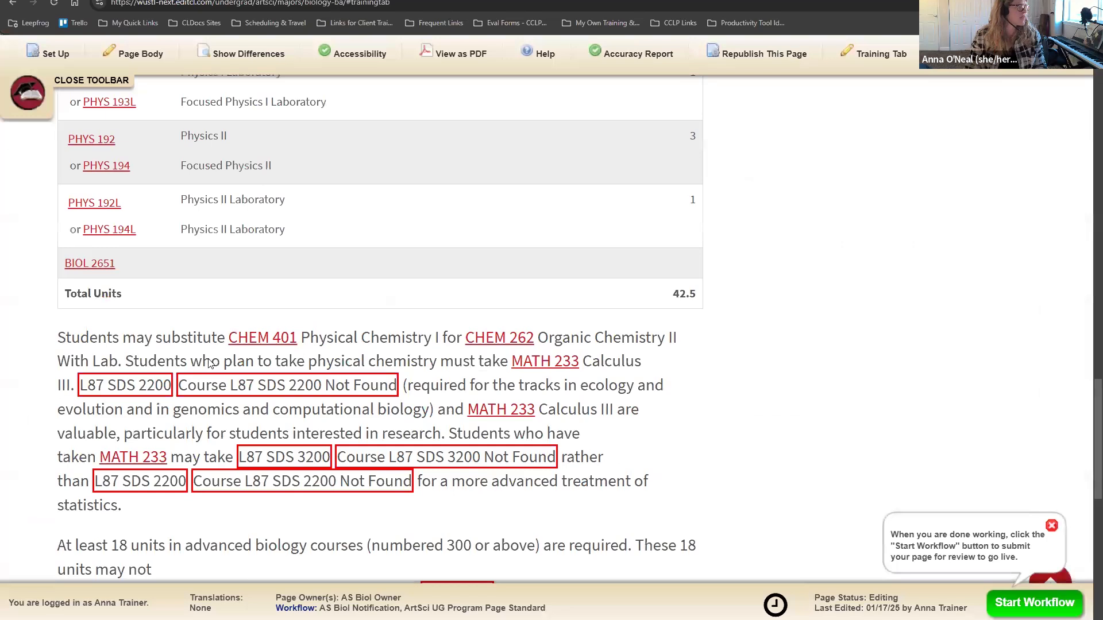
Step: Preview the BIOL 2651 link's MedPrep I description on the page, then close it
click(94, 441)
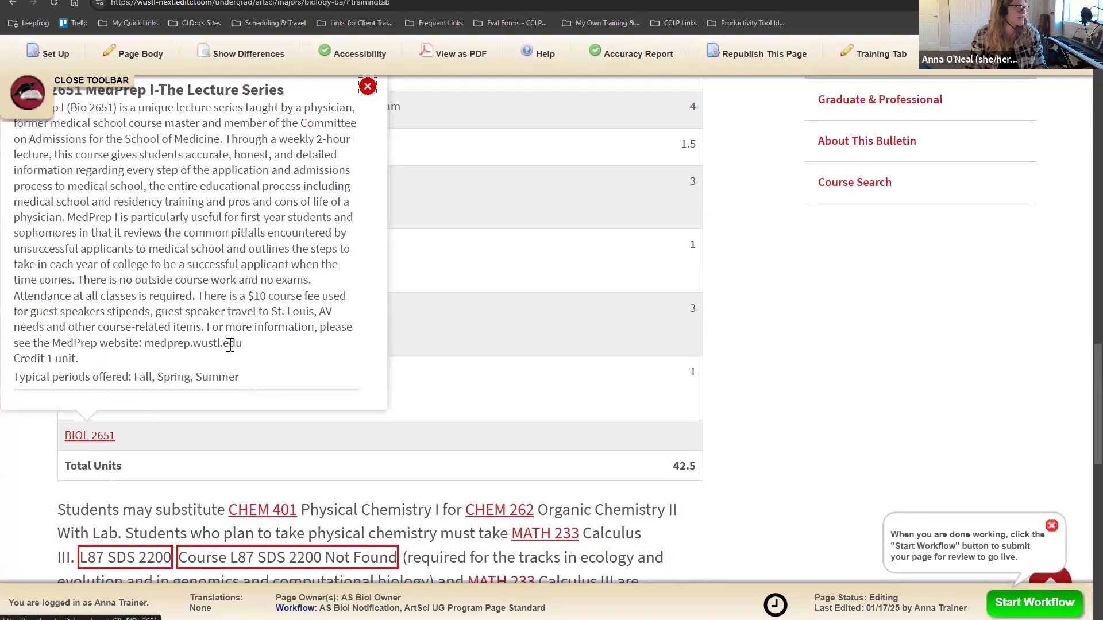
scroll(241, 339, up, 2)
click(368, 204)
scroll(318, 422, down, 2)
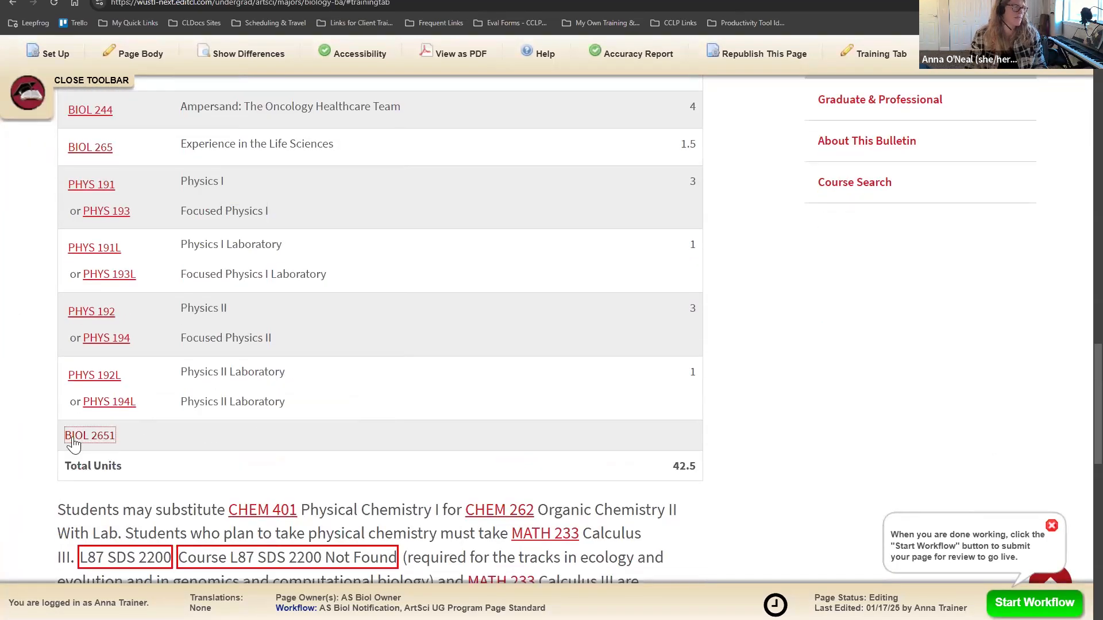
scroll(554, 392, up, 9)
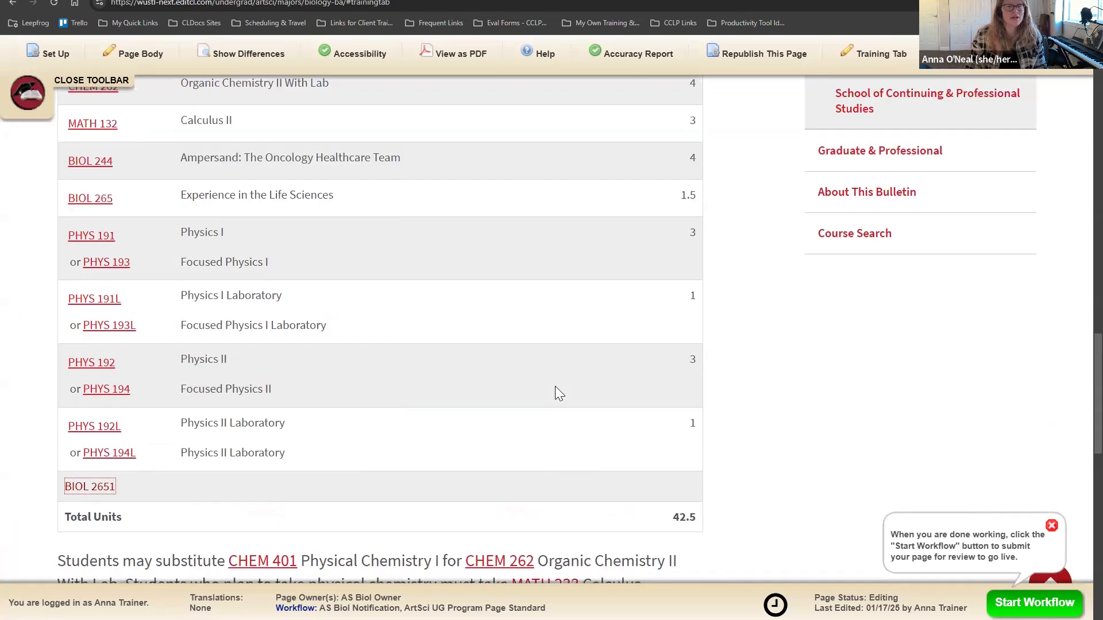
scroll(558, 386, up, 10)
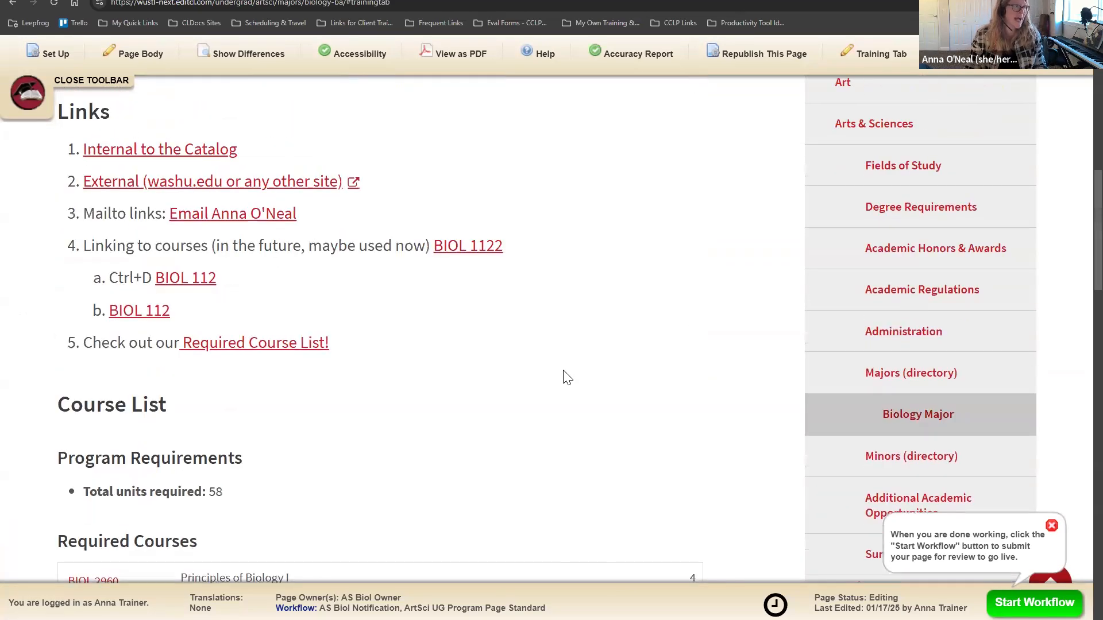
scroll(633, 251, up, 2)
Step: Reopen the Training Tab editor and the Required Courses course list
click(654, 214)
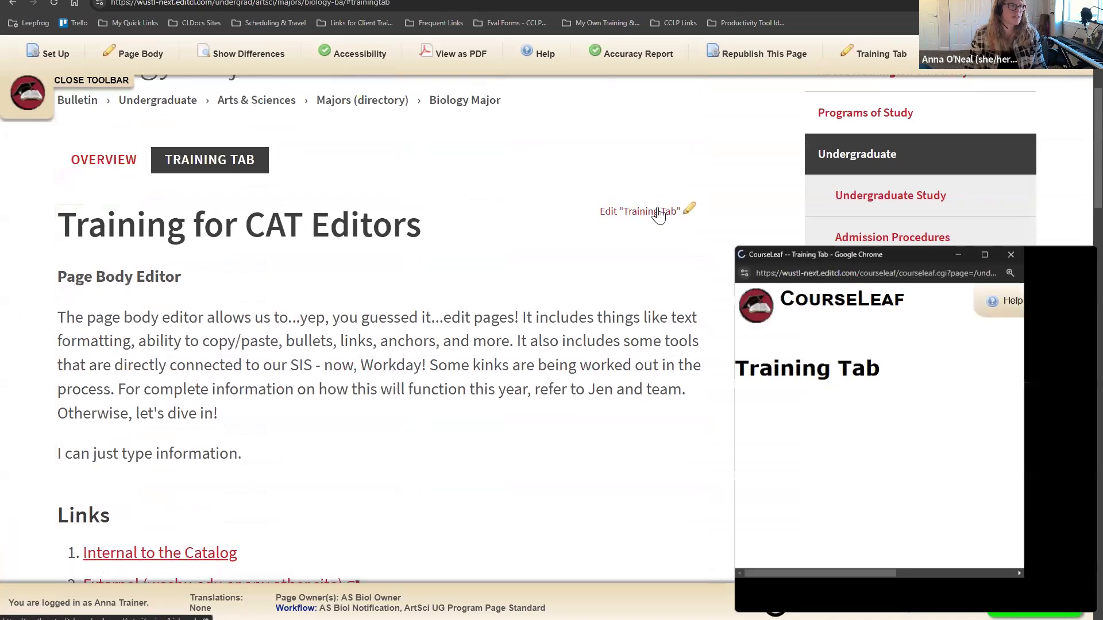
scroll(600, 460, down, 20)
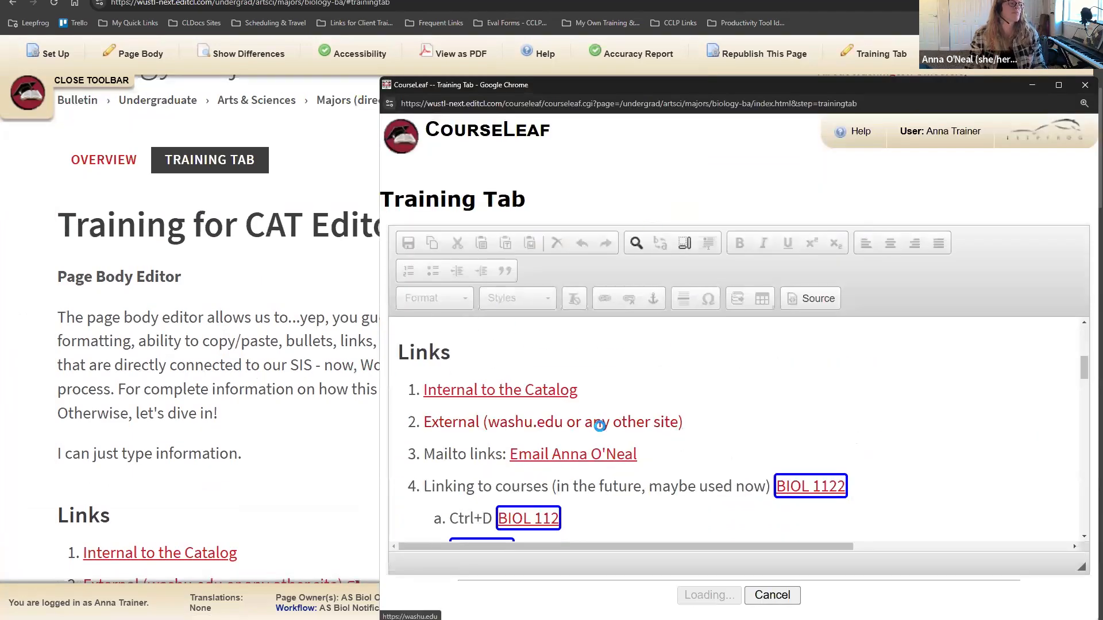
scroll(599, 427, down, 1)
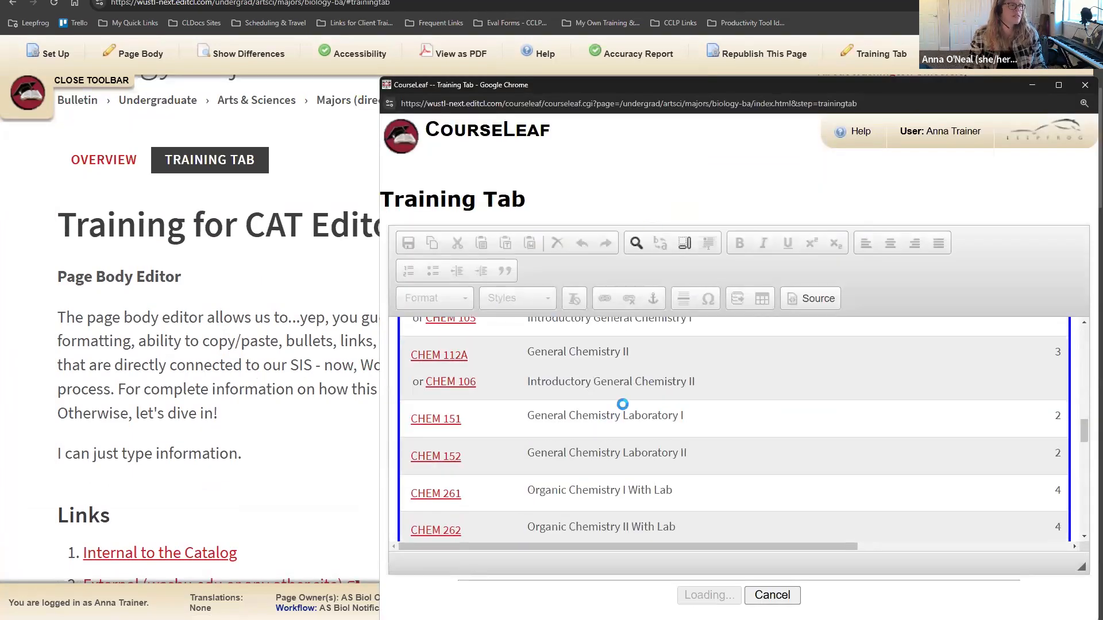
double_click(624, 409)
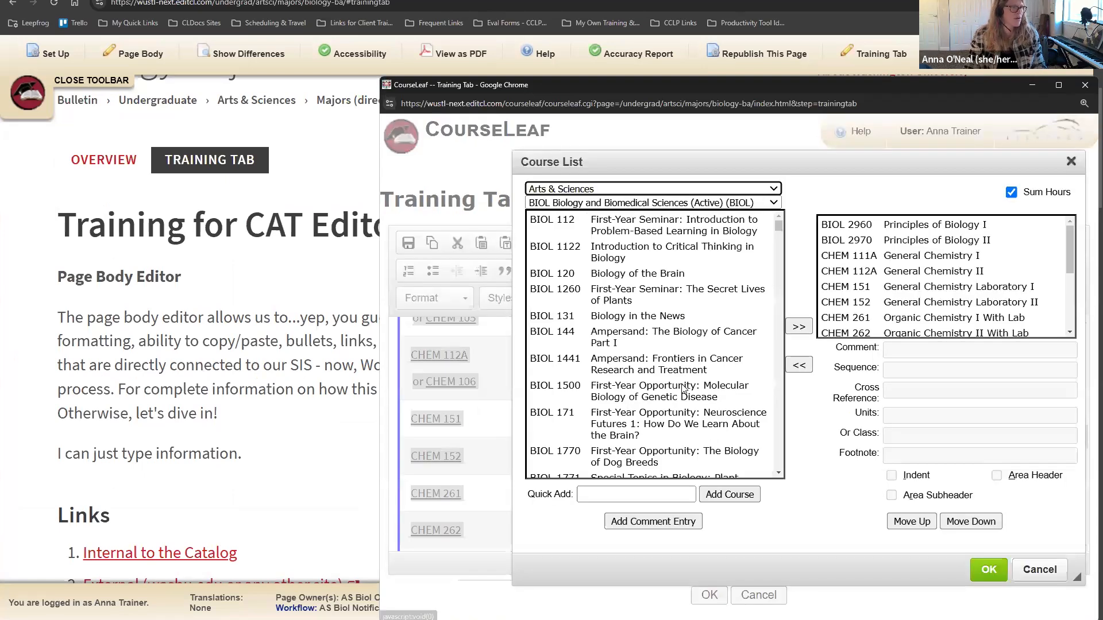
scroll(924, 305, down, 5)
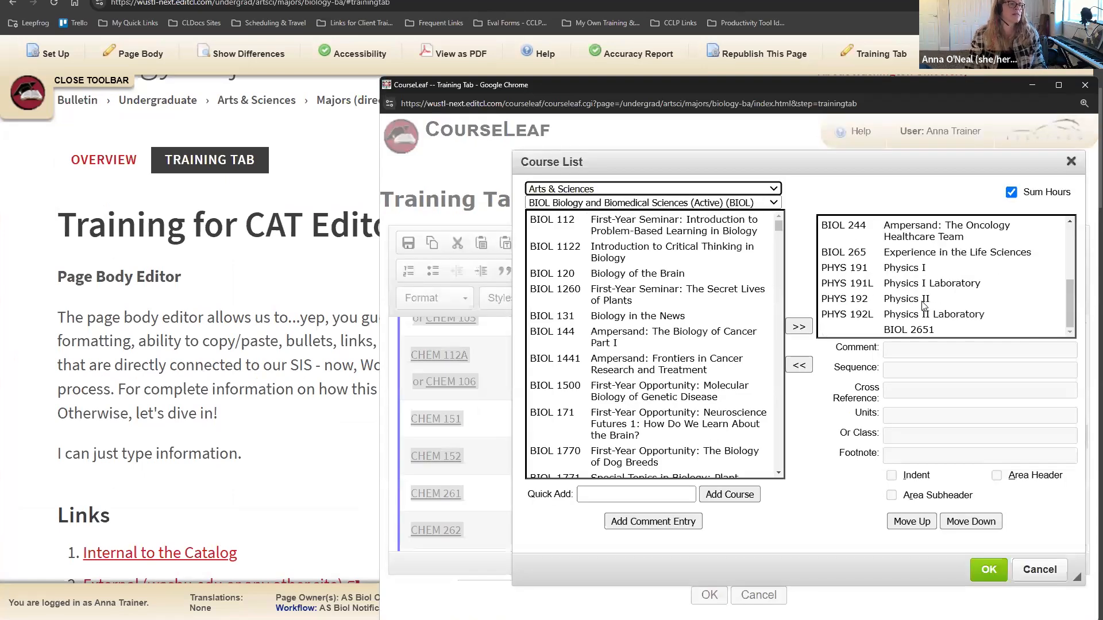
Step: Change the BIOL 2651 comment to 'BIOL 2651 I can do more' and apply it
click(927, 330)
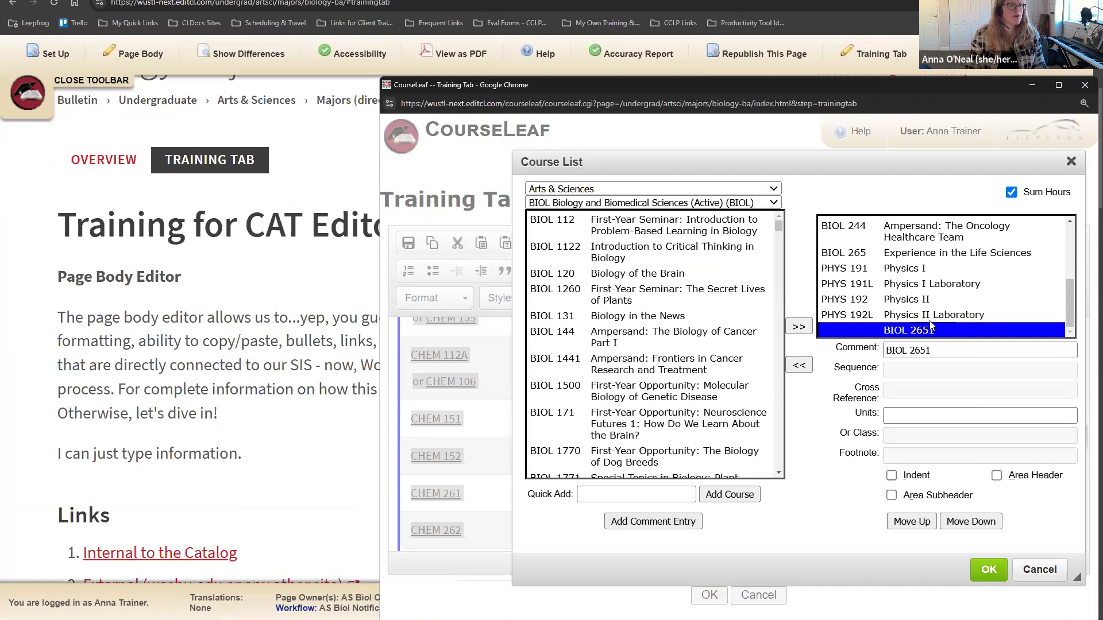
drag(936, 352, 869, 363)
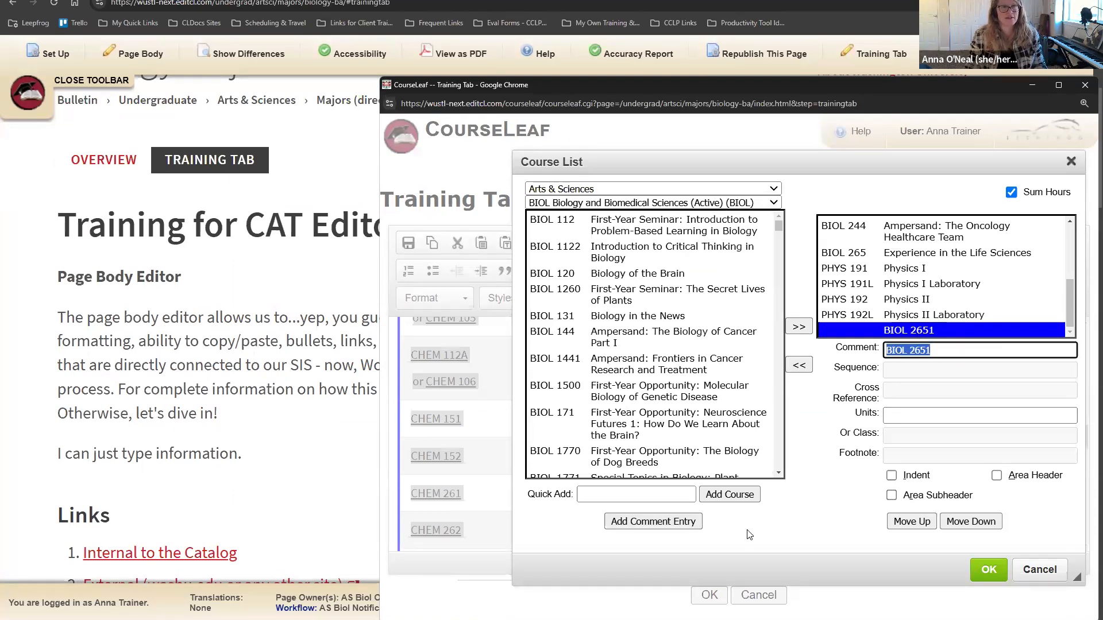
click(948, 350)
triple_click(899, 352)
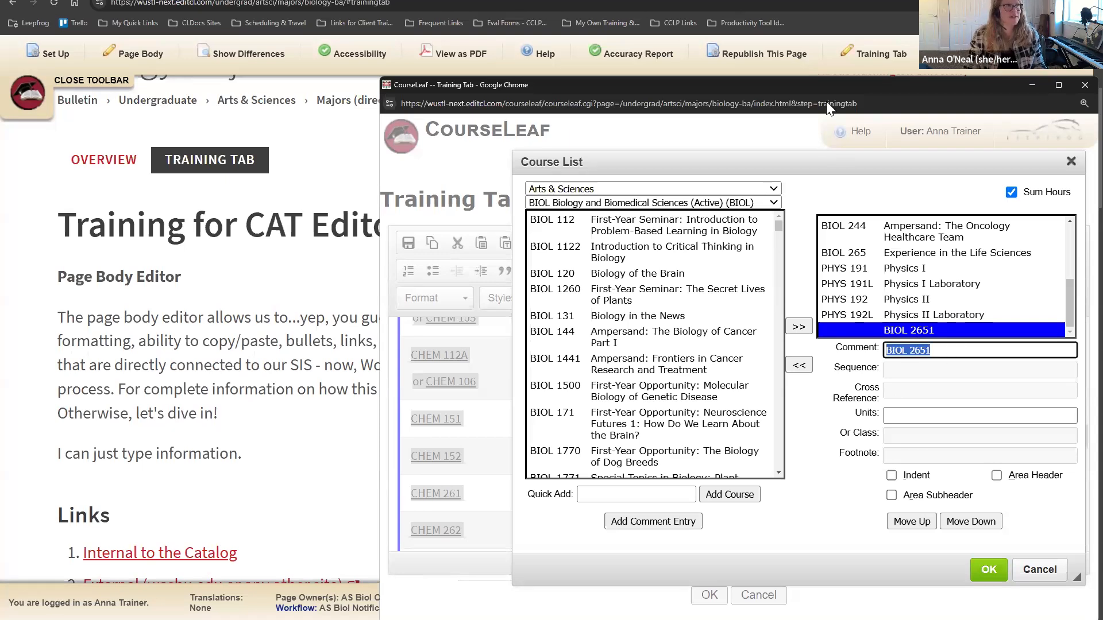
drag(826, 91, 621, 51)
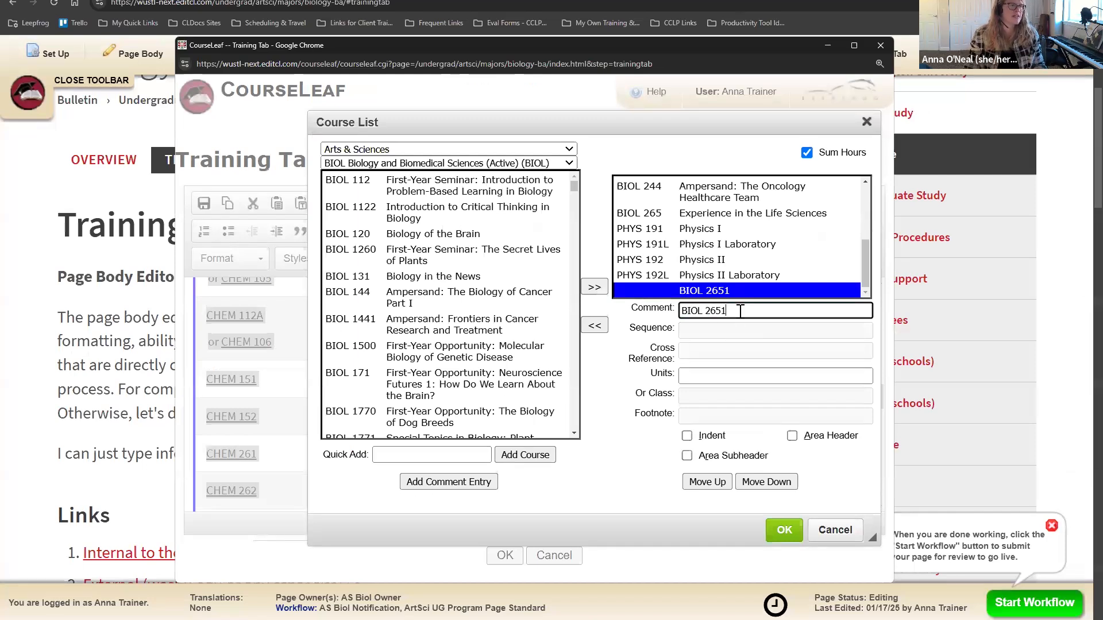
text(I can do more)
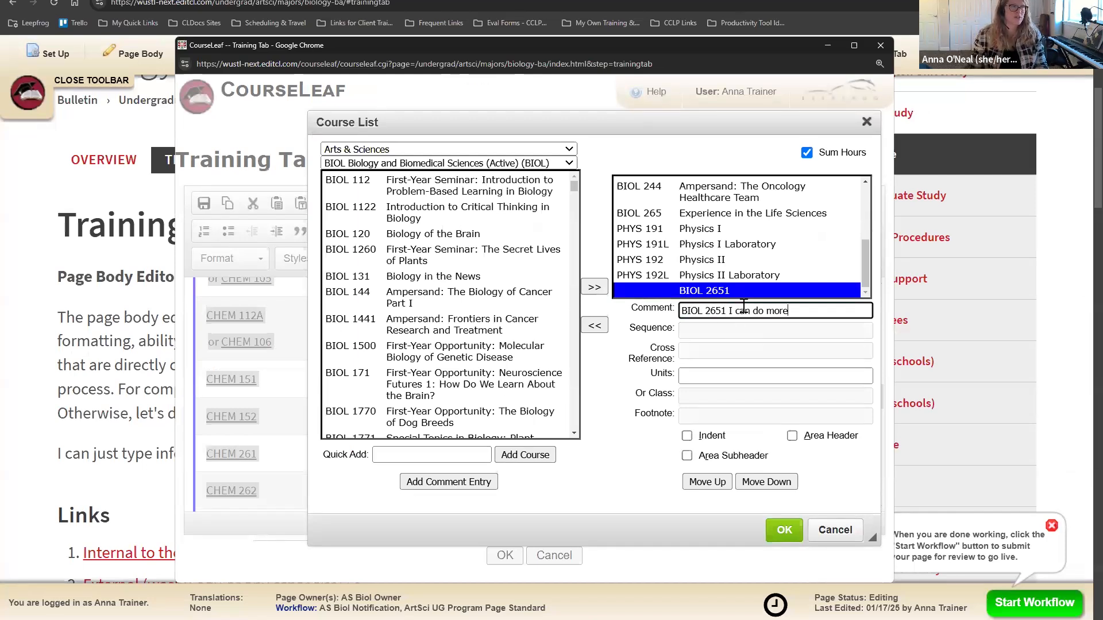
click(784, 529)
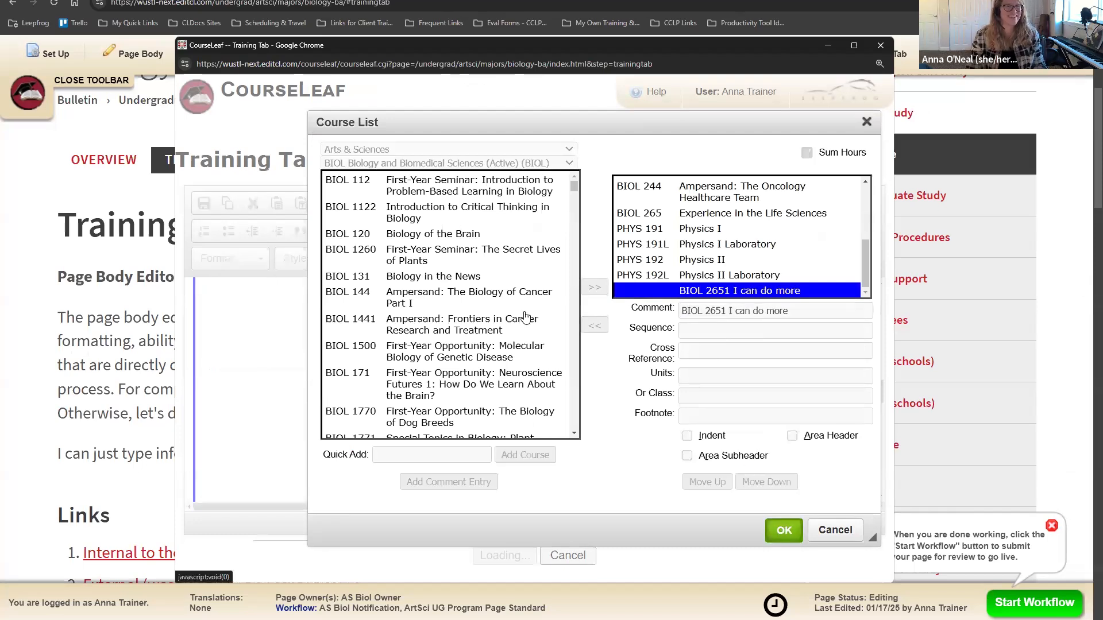
scroll(494, 422, down, 10)
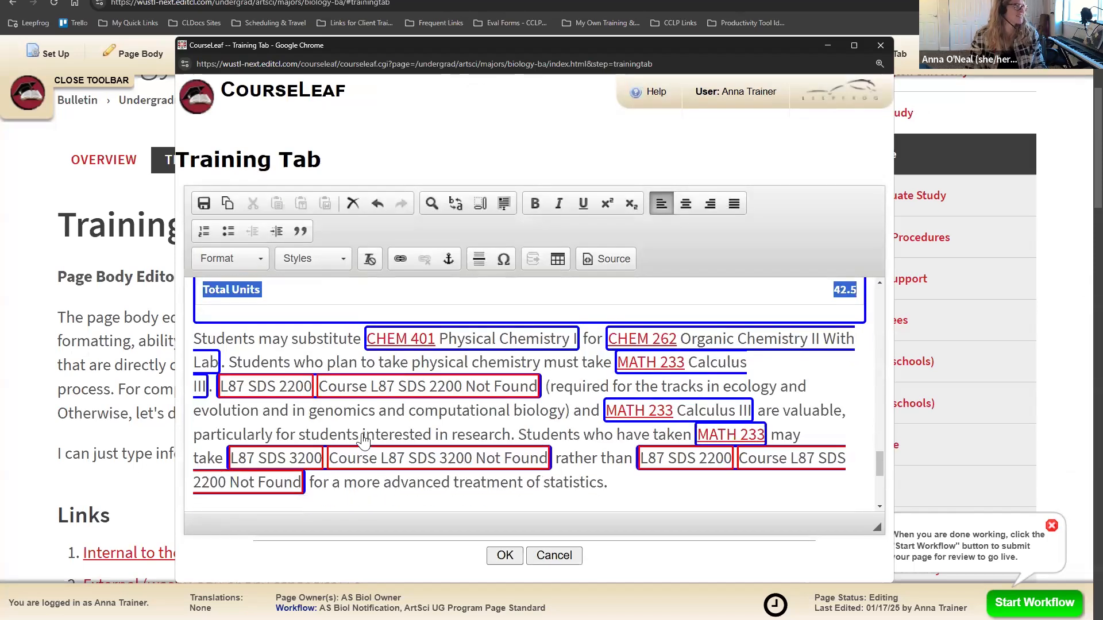
scroll(289, 469, up, 2)
click(270, 378)
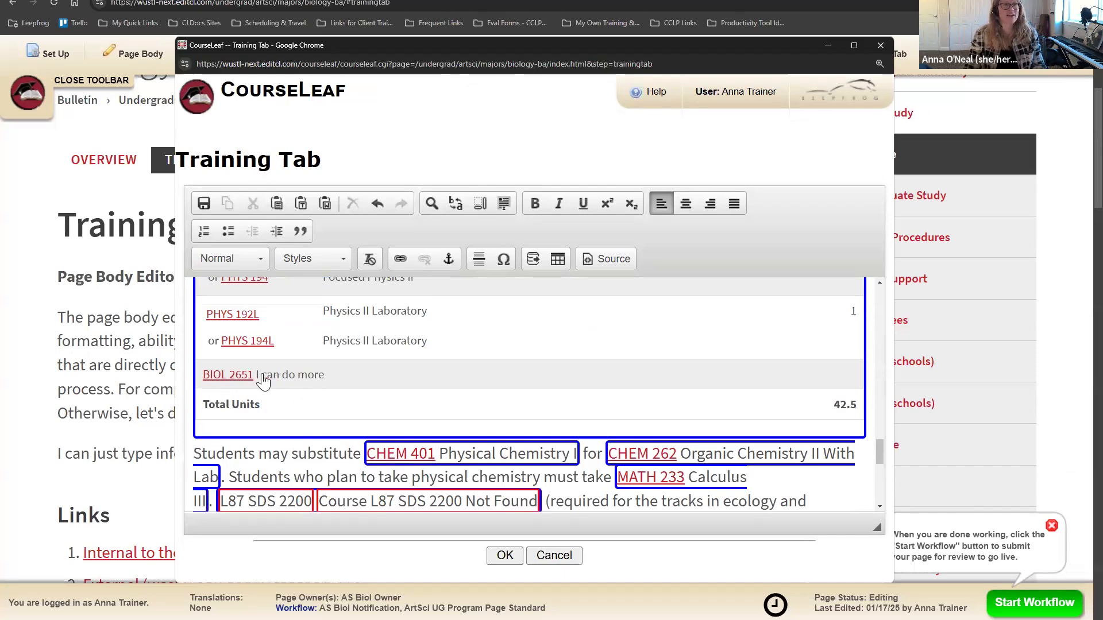
double_click(576, 355)
scroll(739, 274, down, 5)
click(707, 292)
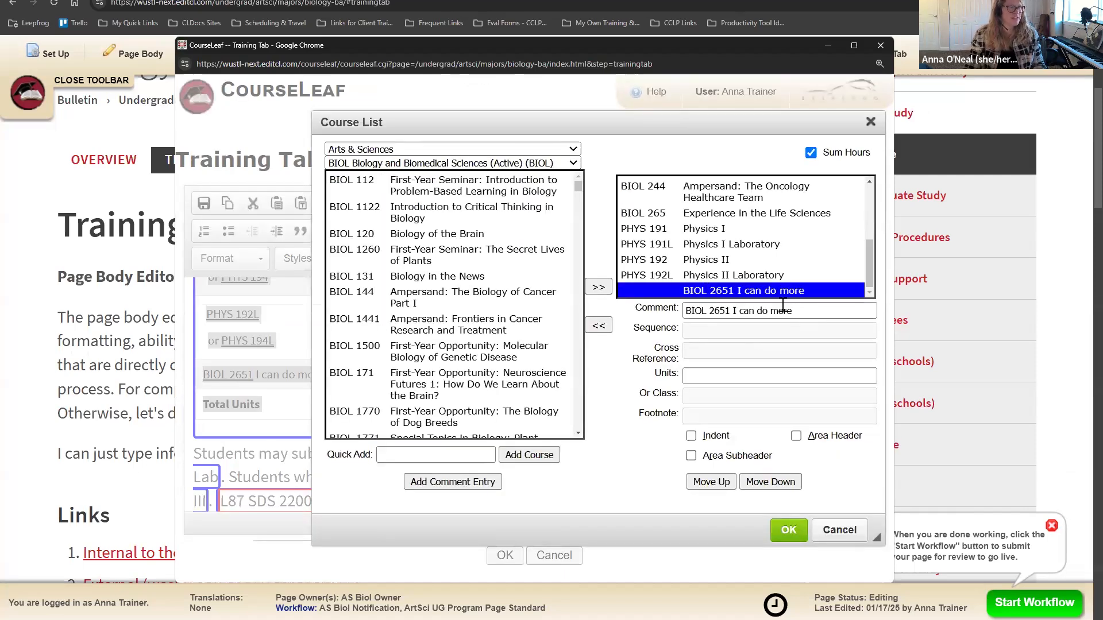
drag(794, 311, 729, 310)
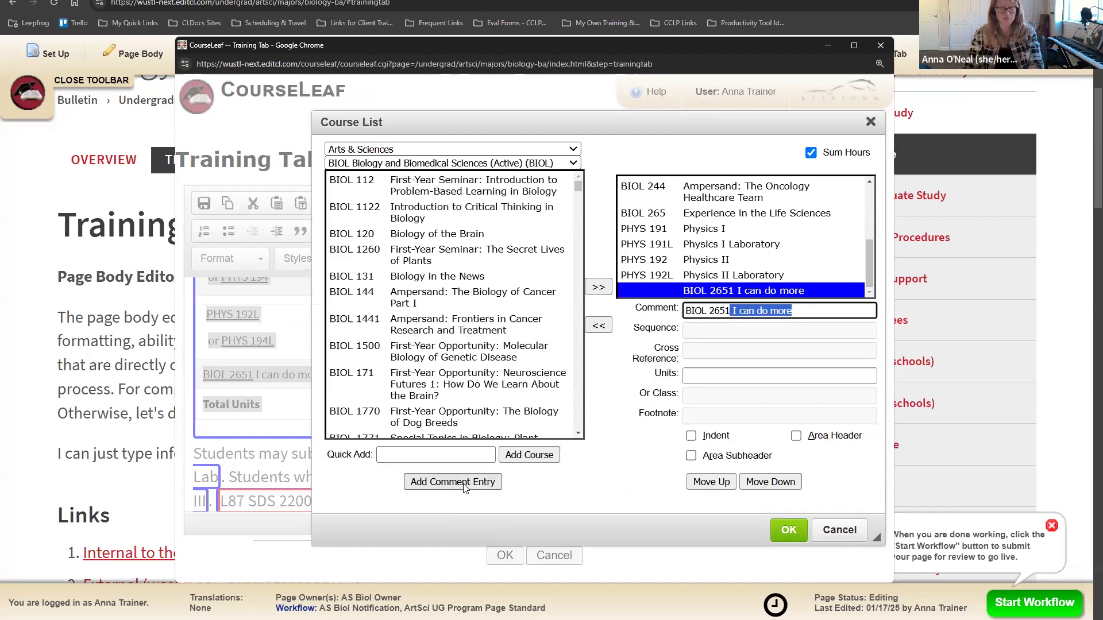
key(BackSpace)
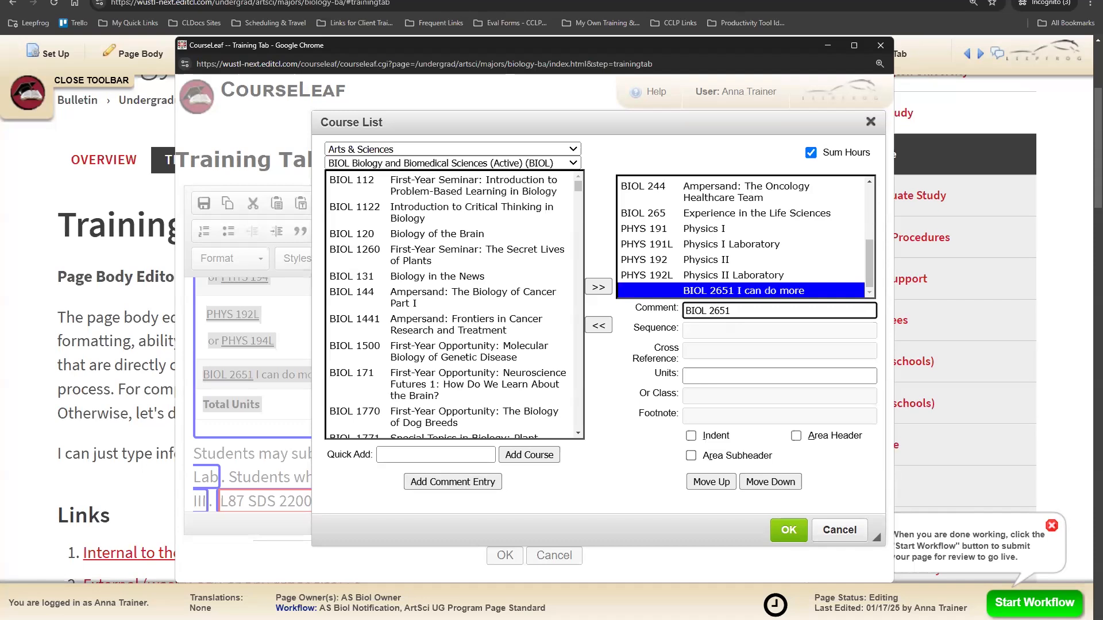
drag(646, 122, 584, 110)
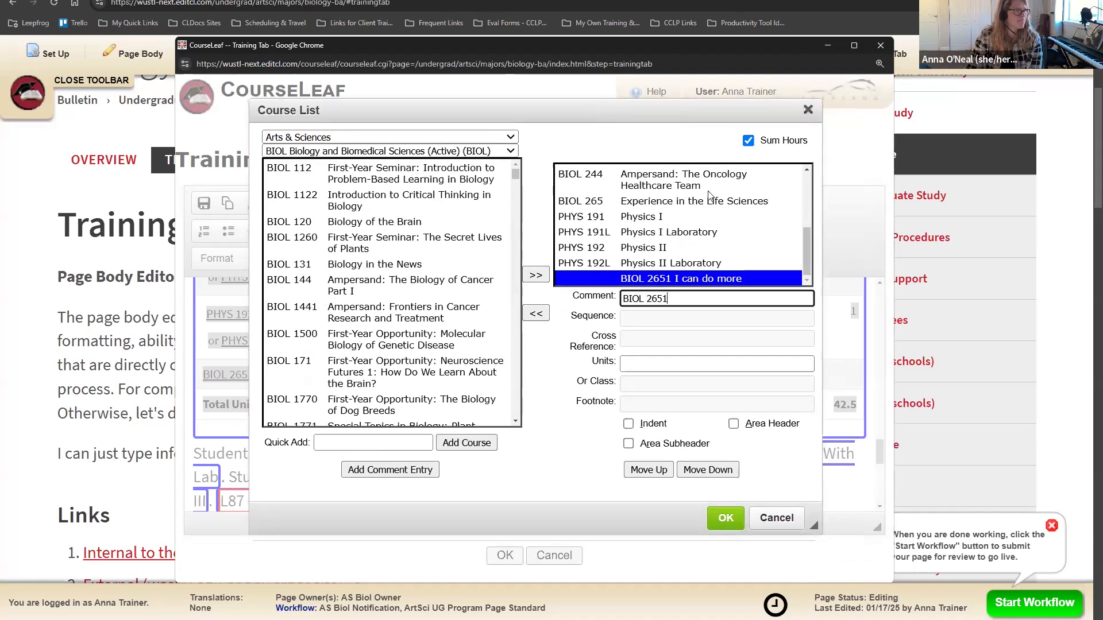
click(777, 518)
scroll(424, 434, up, 15)
scroll(426, 435, down, 3)
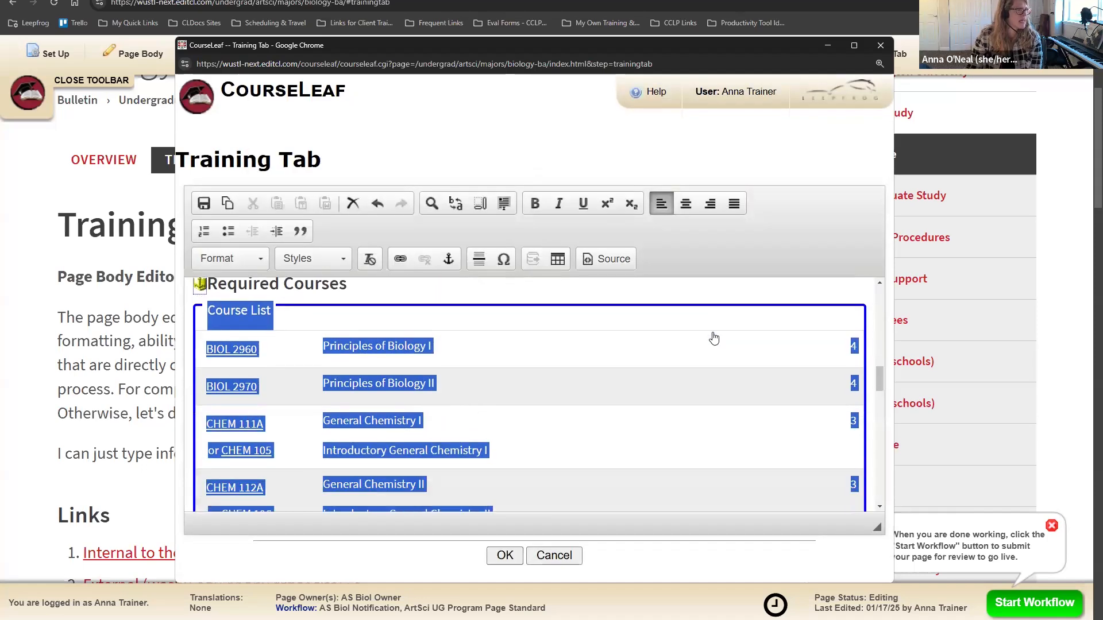
click(847, 291)
scroll(379, 389, down, 2)
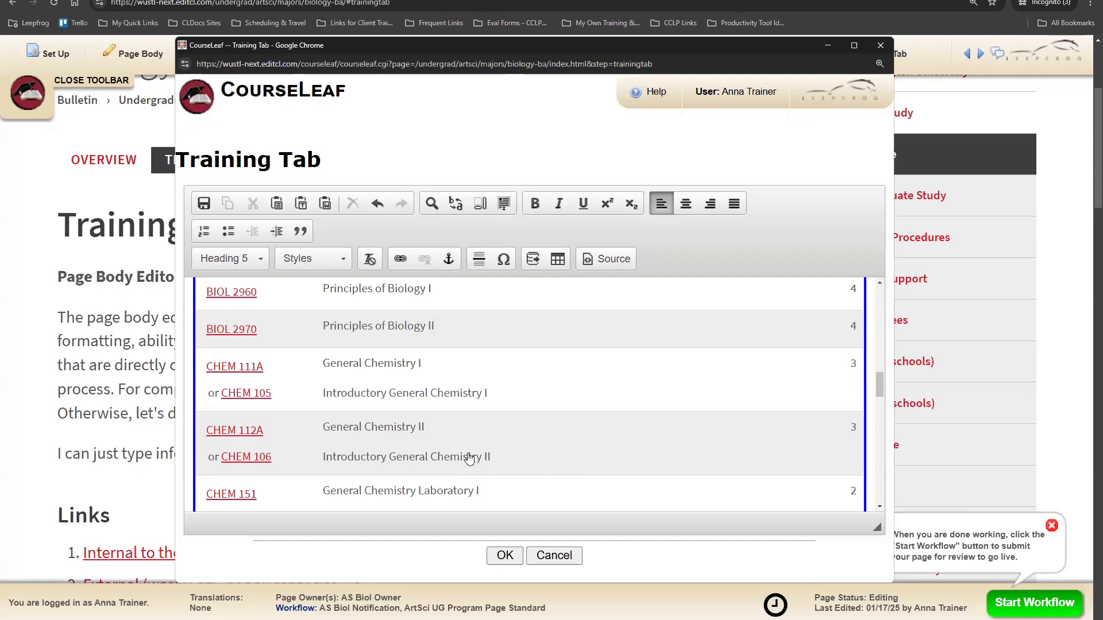
scroll(430, 458, down, 5)
scroll(385, 451, down, 4)
scroll(353, 429, up, 2)
Step: Change the BIOL 2651 comment entry to 'BIOL 2651:: Course Title'
double_click(354, 428)
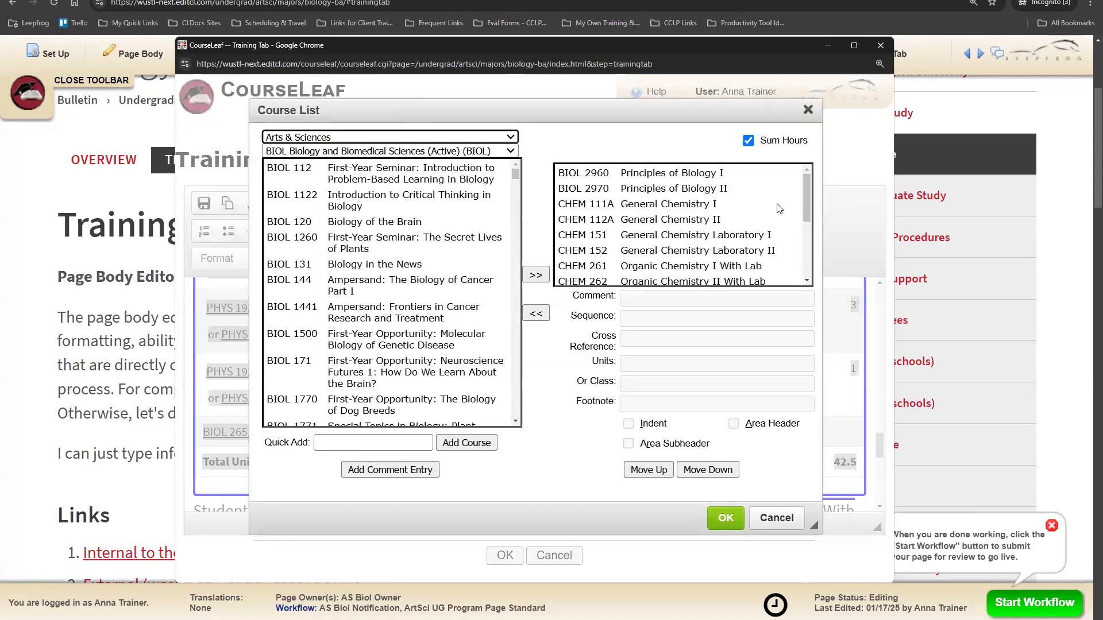
scroll(784, 237, down, 5)
click(676, 280)
drag(752, 299, 667, 299)
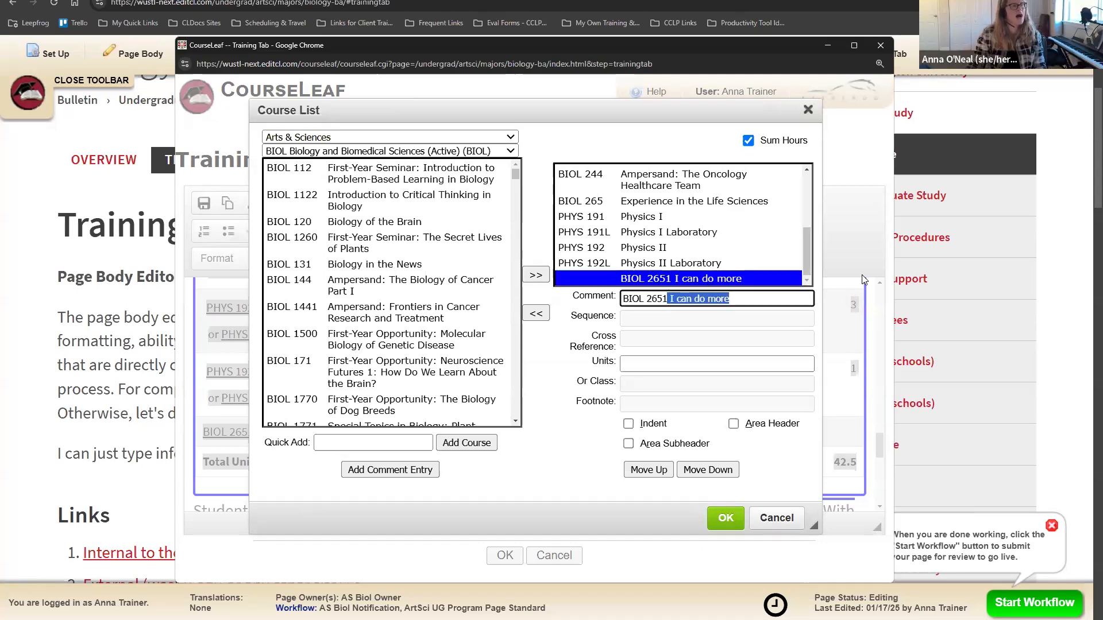
text(:: Course T)
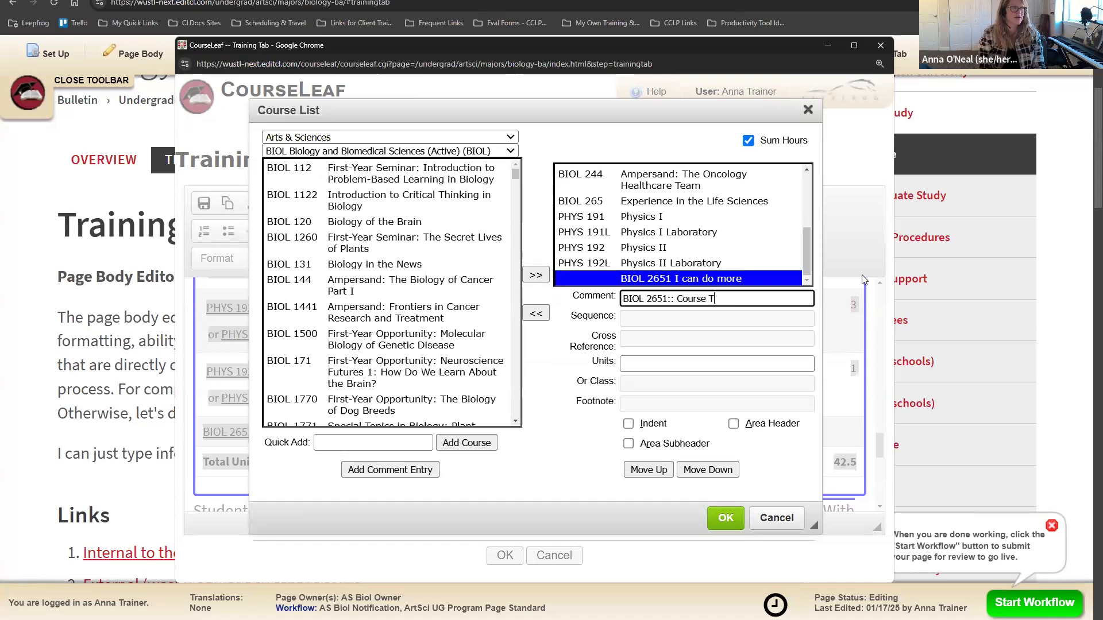
text(itle)
Step: Give BIOL 2651 3 units and apply, raising Total Units to 45.5
click(647, 366)
text(3)
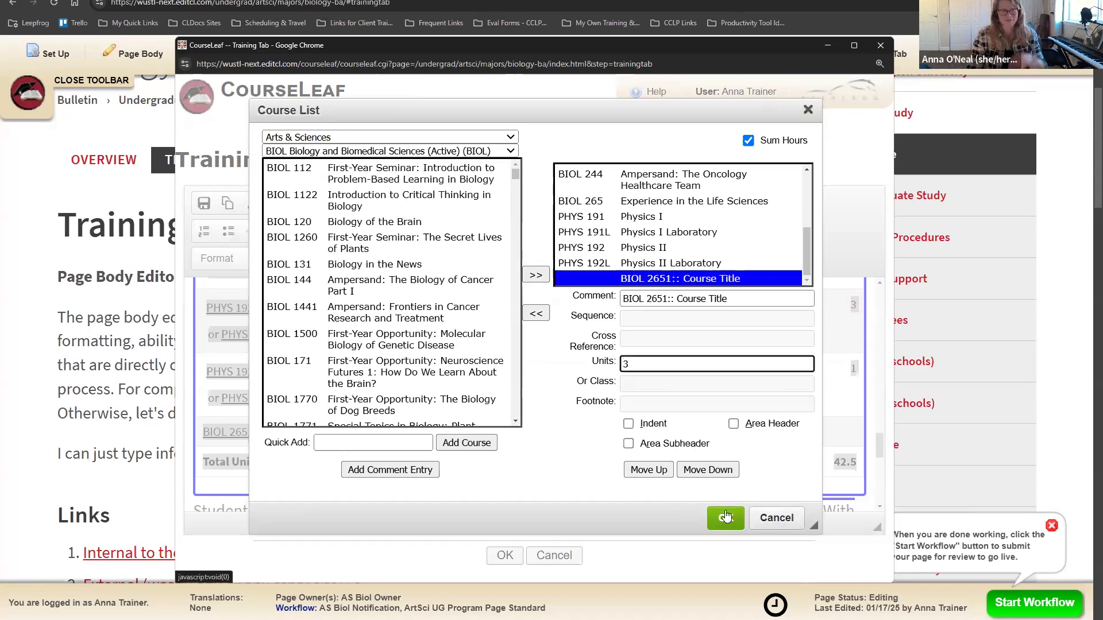
click(725, 516)
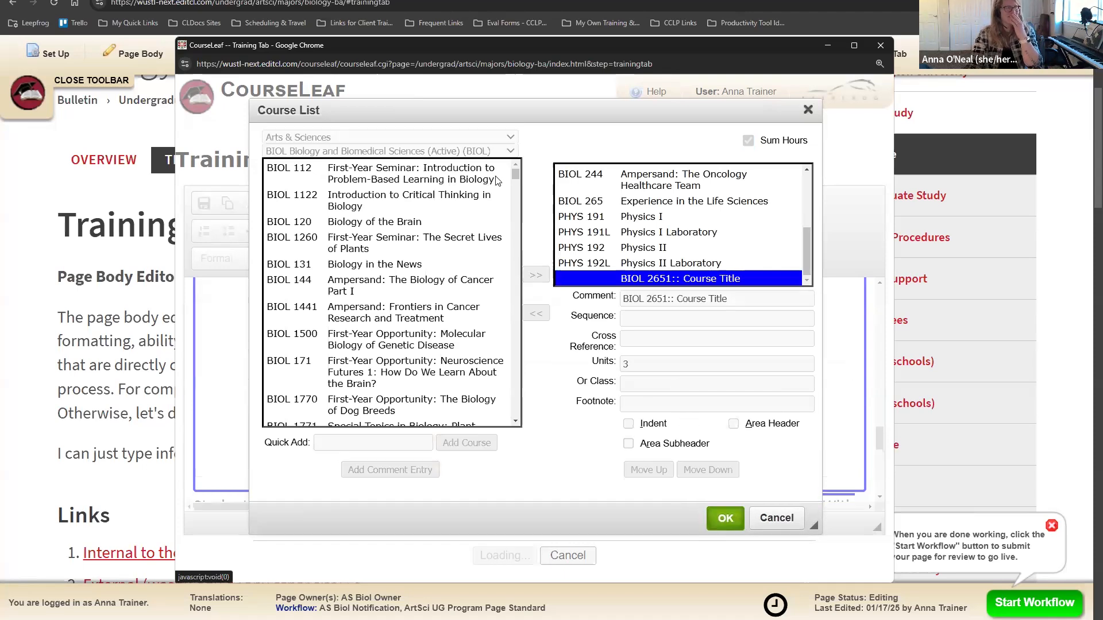
scroll(402, 436, down, 2)
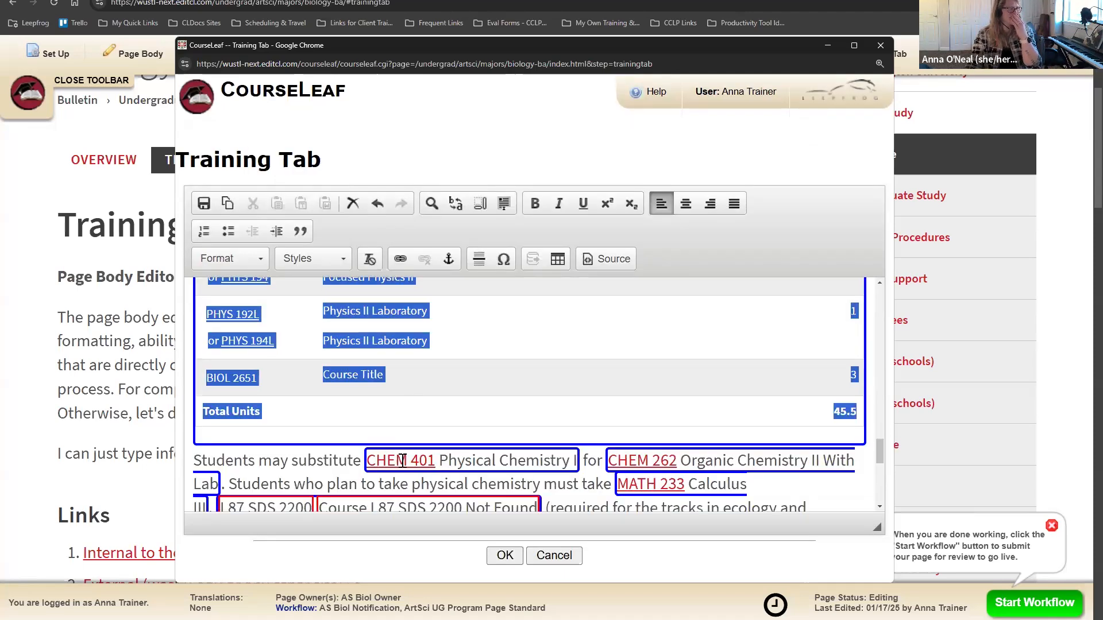
click(867, 479)
scroll(534, 428, up, 1)
scroll(505, 422, down, 1)
scroll(272, 412, up, 1)
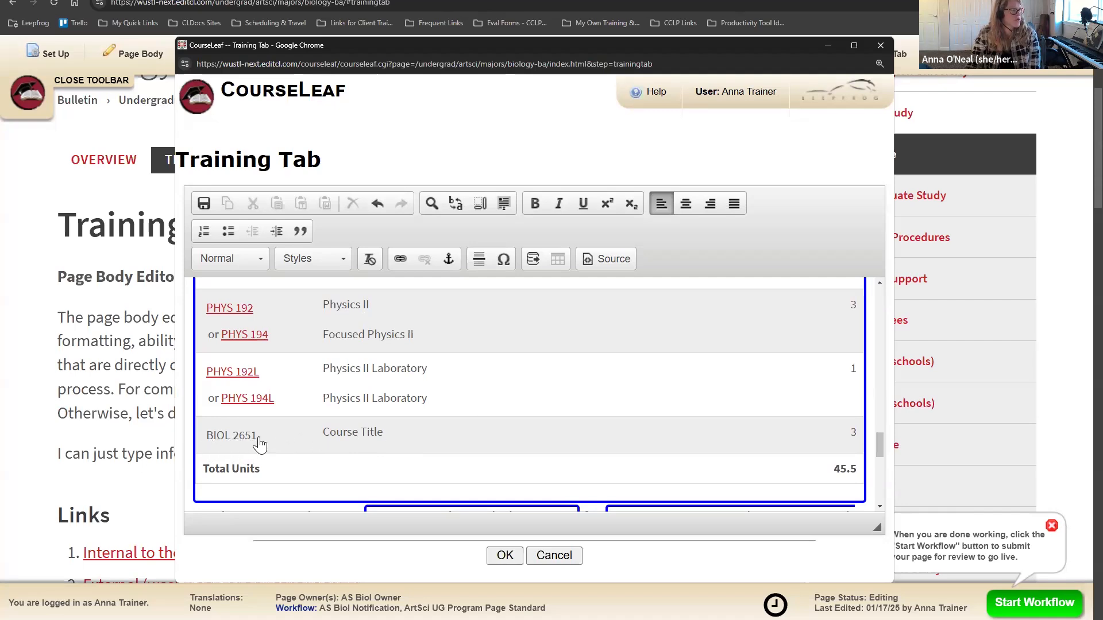
Step: Change the BIOL 2651:: Course Title entry's units from 3 to 4 and apply
double_click(355, 438)
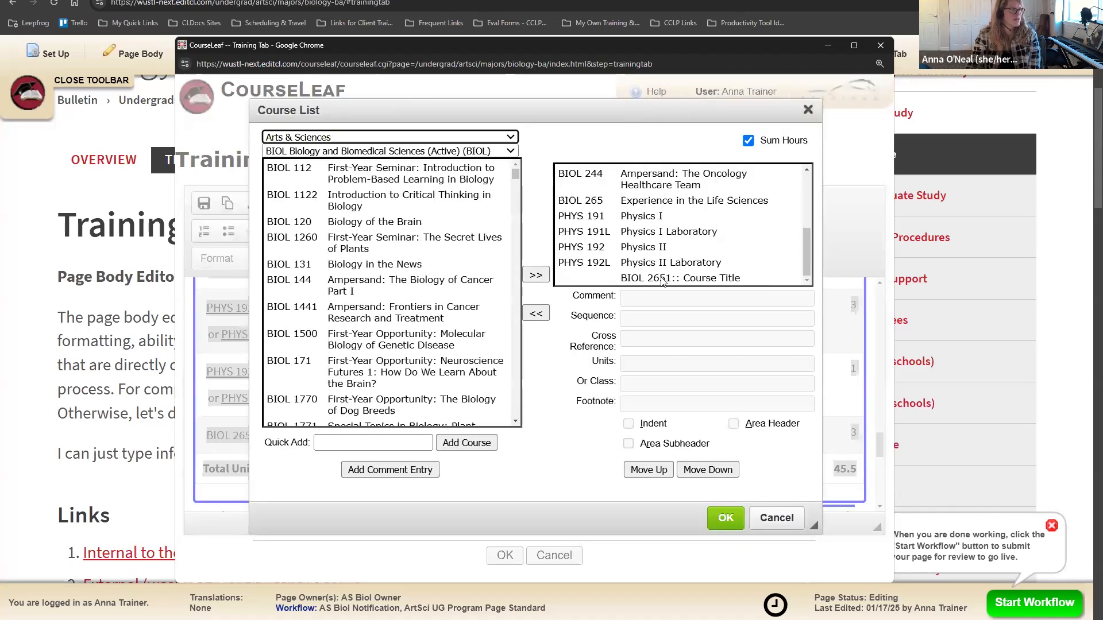
click(678, 280)
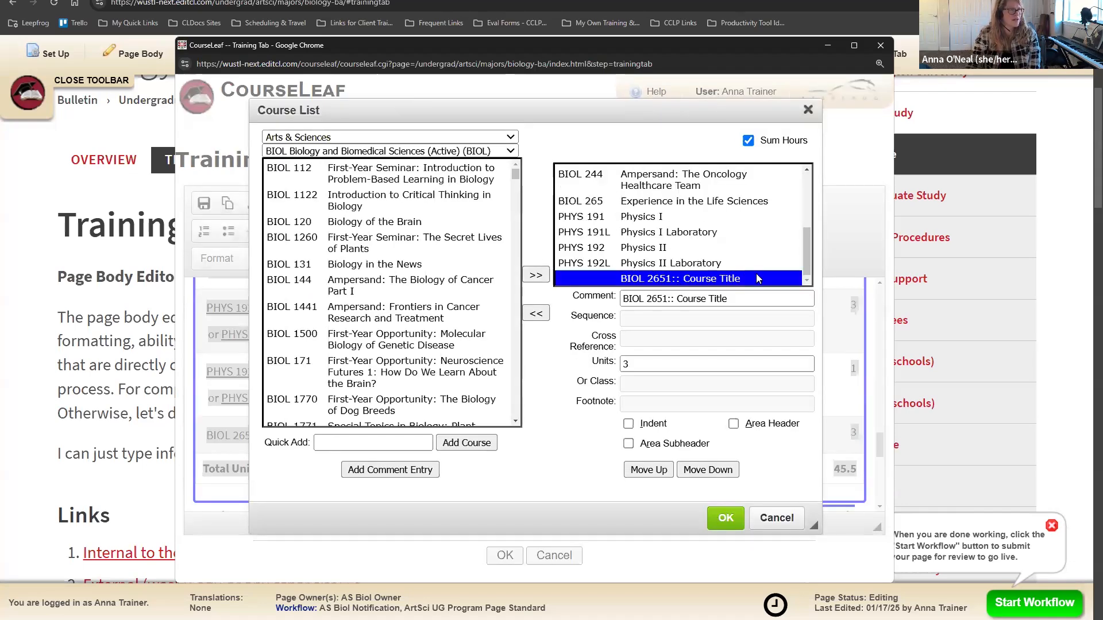
drag(727, 299, 678, 301)
click(703, 299)
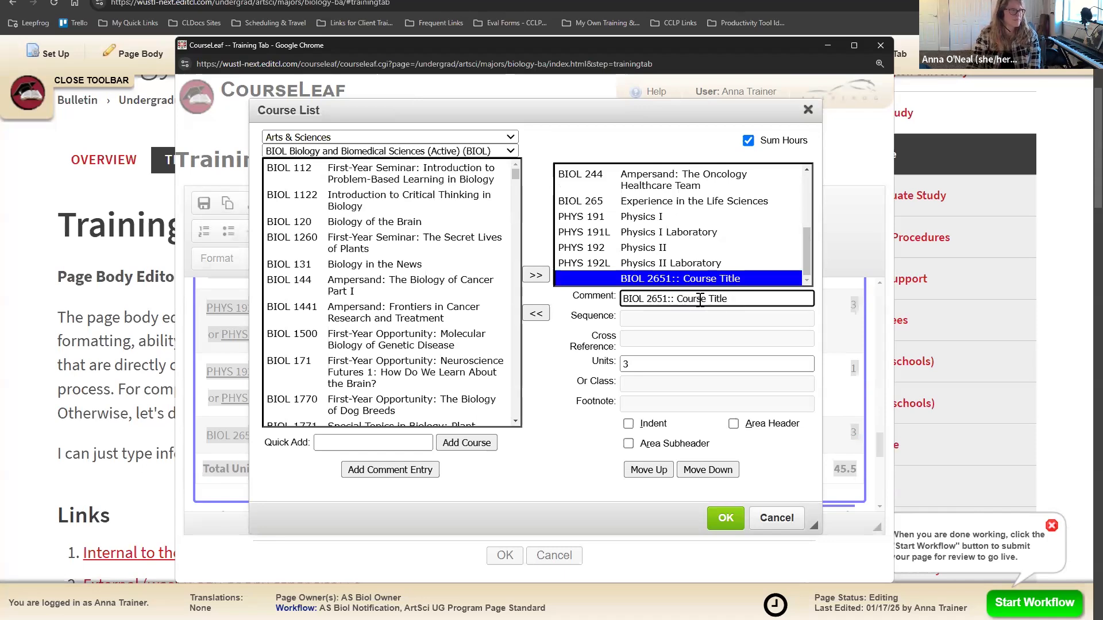
drag(631, 365, 614, 365)
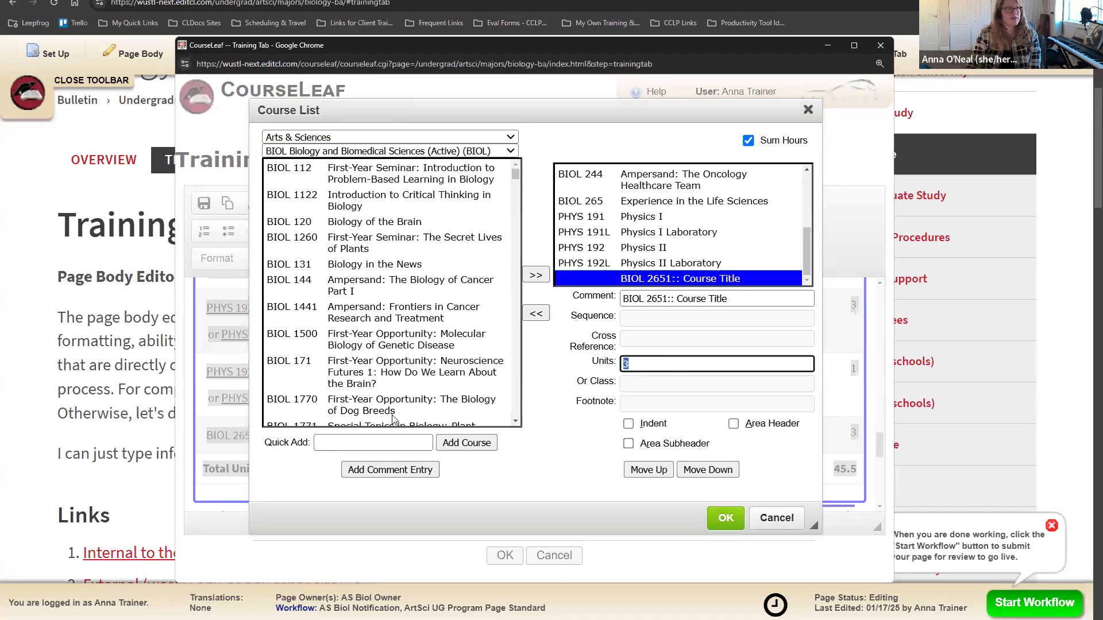
text(4)
click(725, 518)
Step: Review the course table, now totalling 46.5 units
scroll(655, 475, down, 2)
scroll(796, 434, up, 2)
click(736, 438)
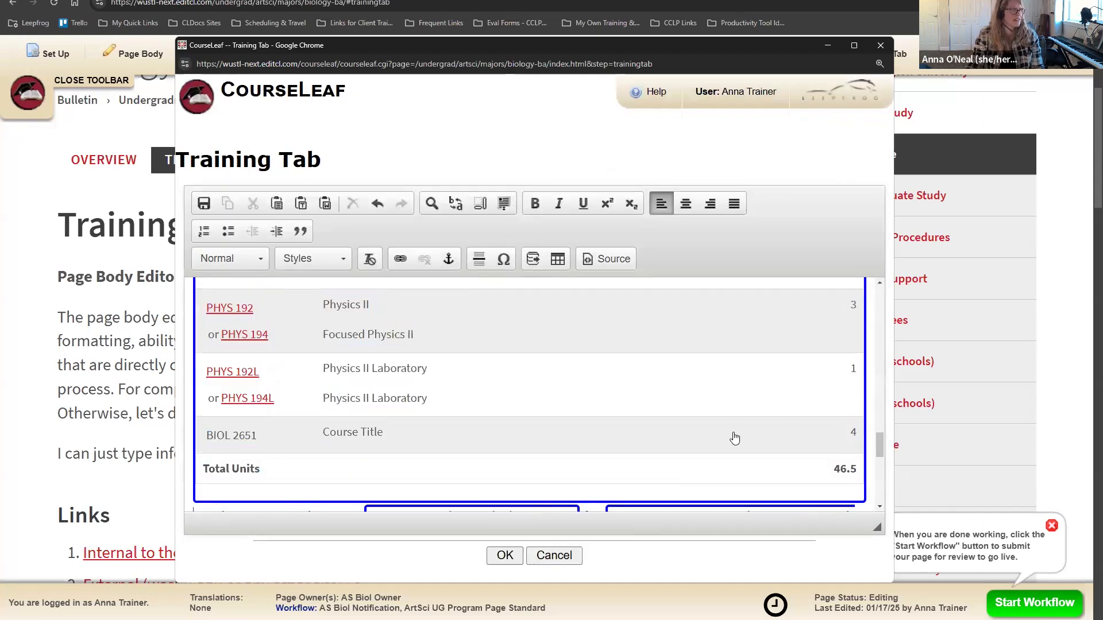
scroll(739, 438, down, 2)
scroll(738, 438, up, 2)
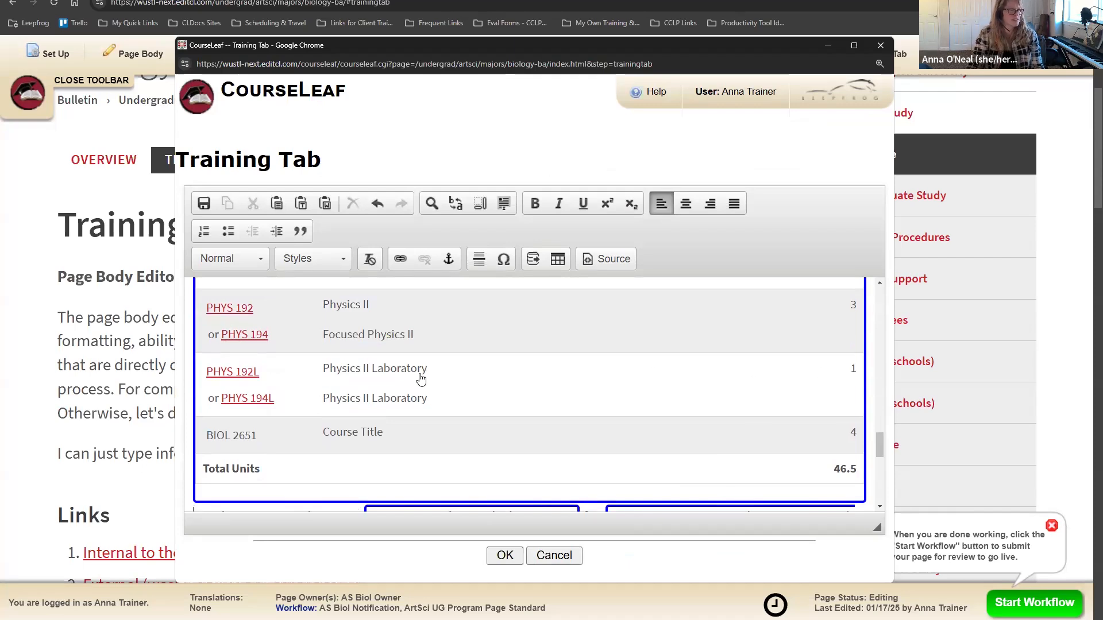
scroll(491, 382, up, 1)
scroll(758, 409, down, 3)
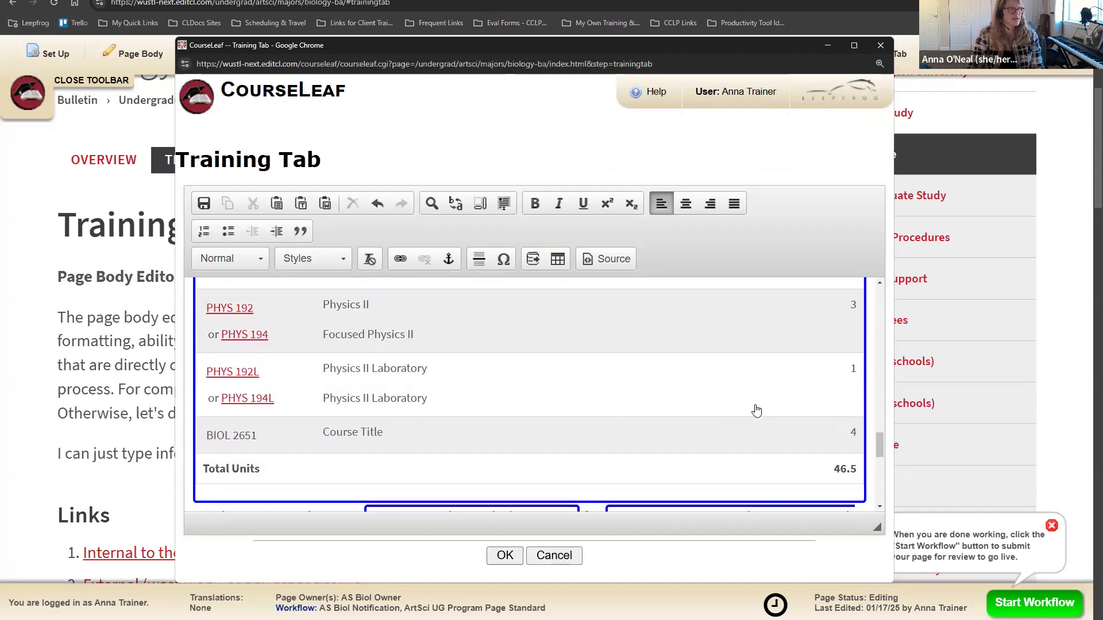
scroll(724, 396, up, 1)
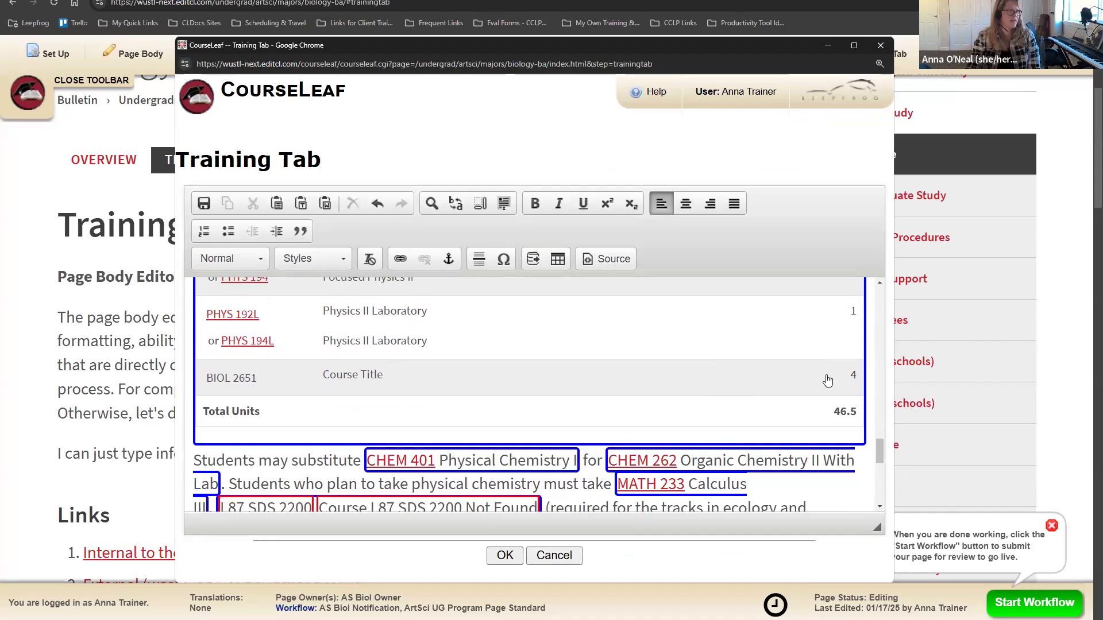
Step: Remove the stray space after 'BIOL 2651::' in the comment entry
double_click(434, 376)
scroll(654, 278, down, 5)
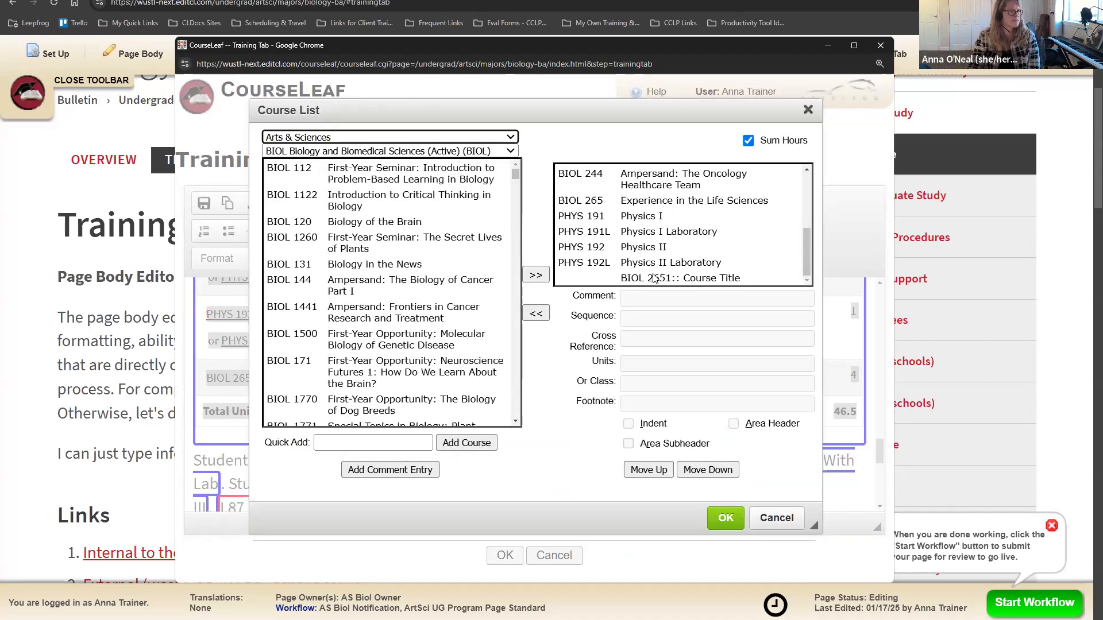
click(654, 278)
click(730, 299)
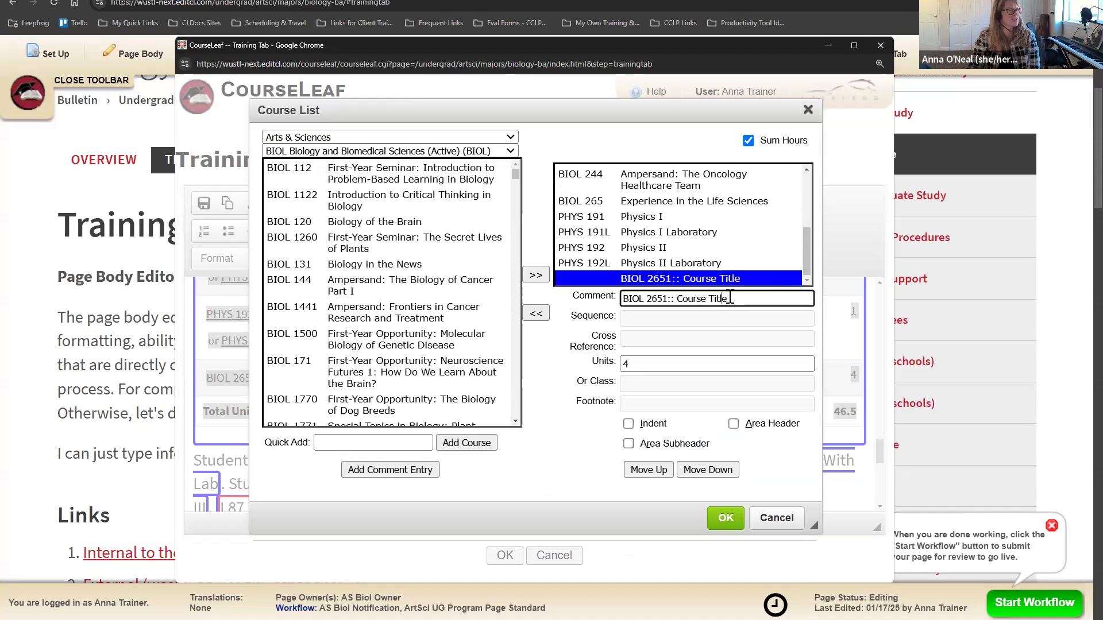
click(675, 298)
key(BackSpace)
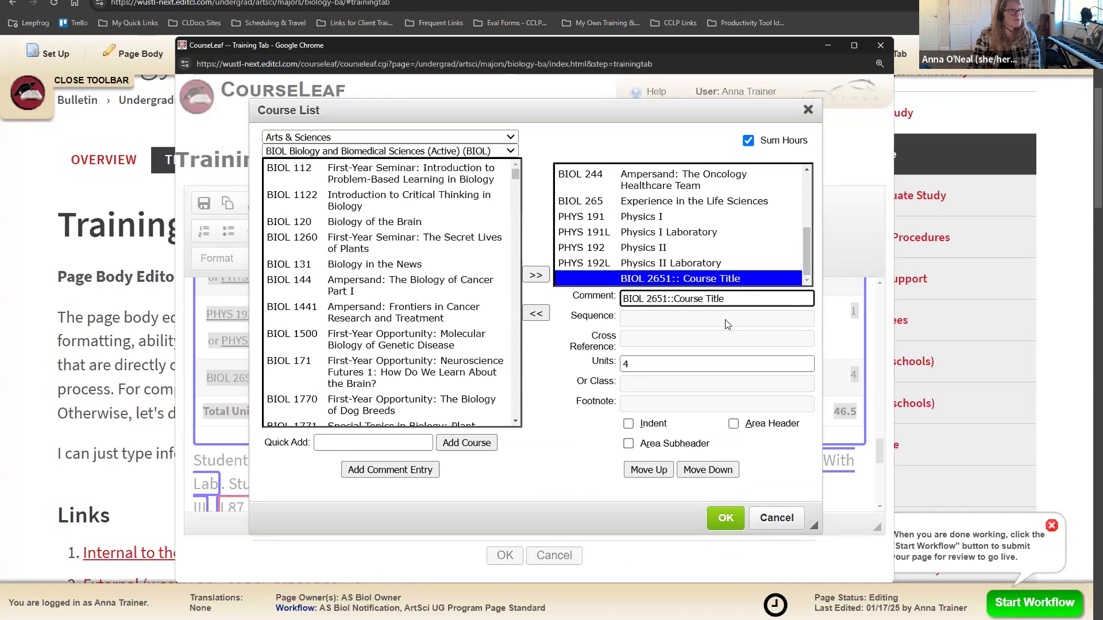
Step: Confirm BIOL 2651 still carries 4 units in the Course List dialog
click(341, 235)
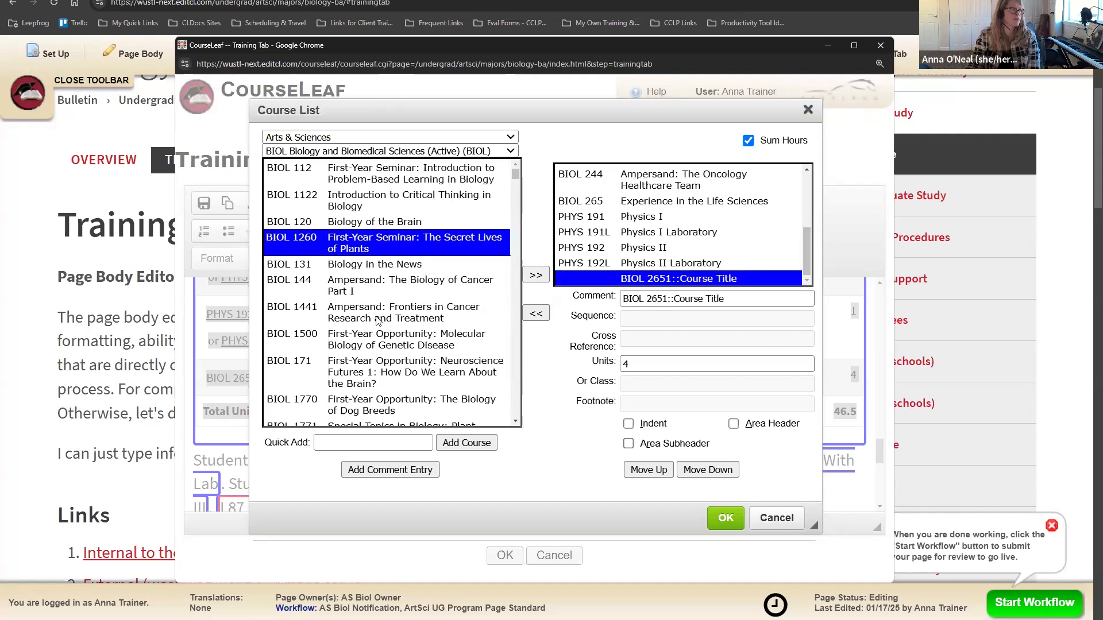
click(379, 319)
click(376, 371)
scroll(379, 345, down, 3)
scroll(379, 345, up, 3)
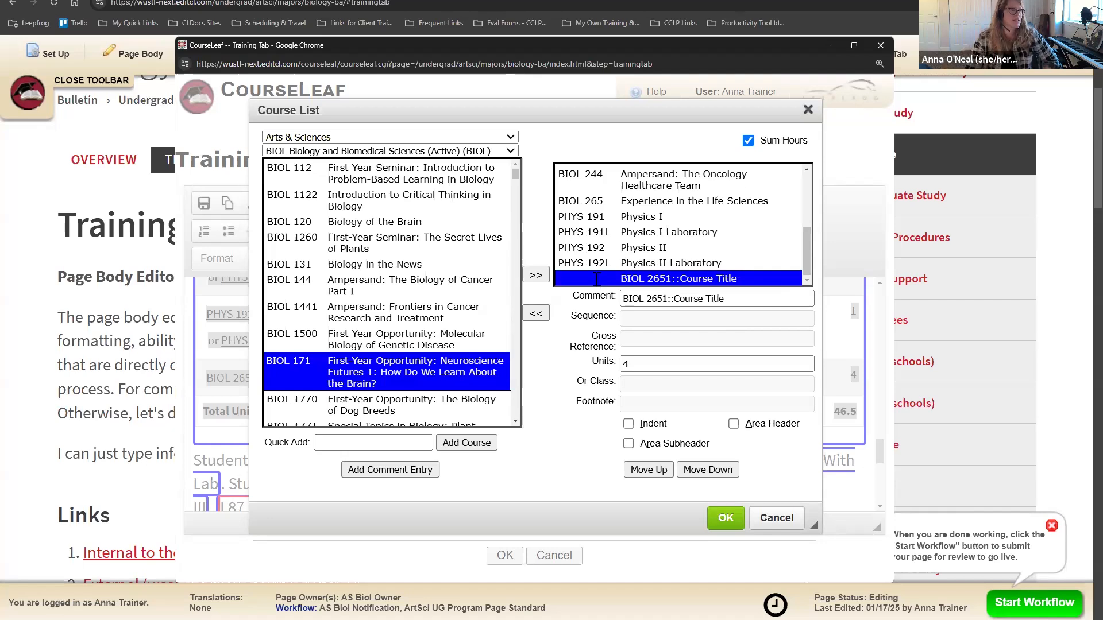
click(666, 365)
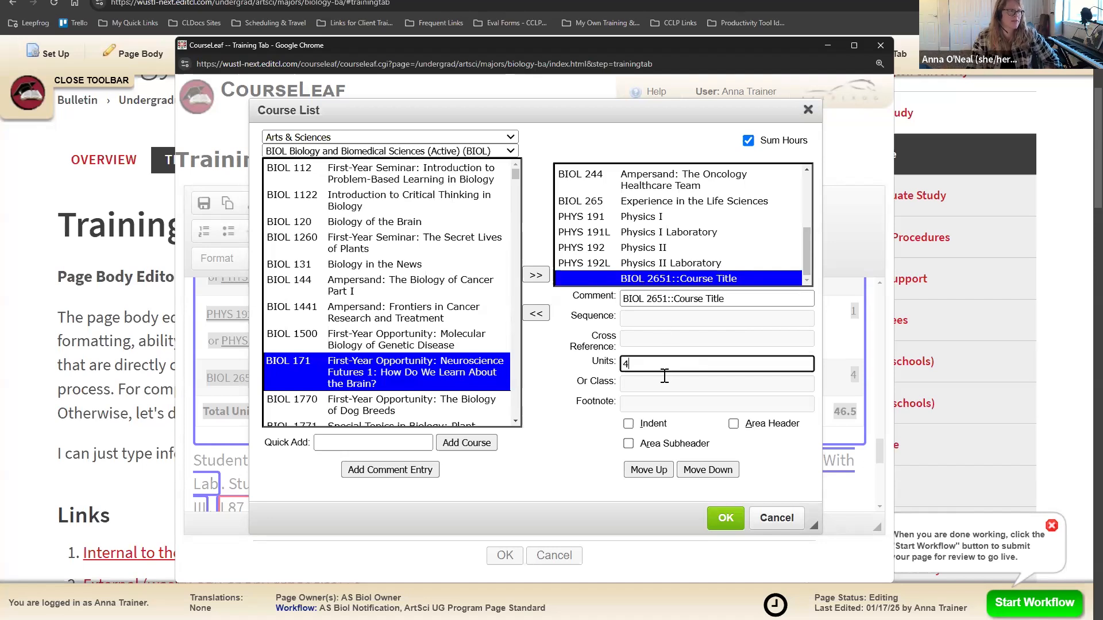
click(654, 329)
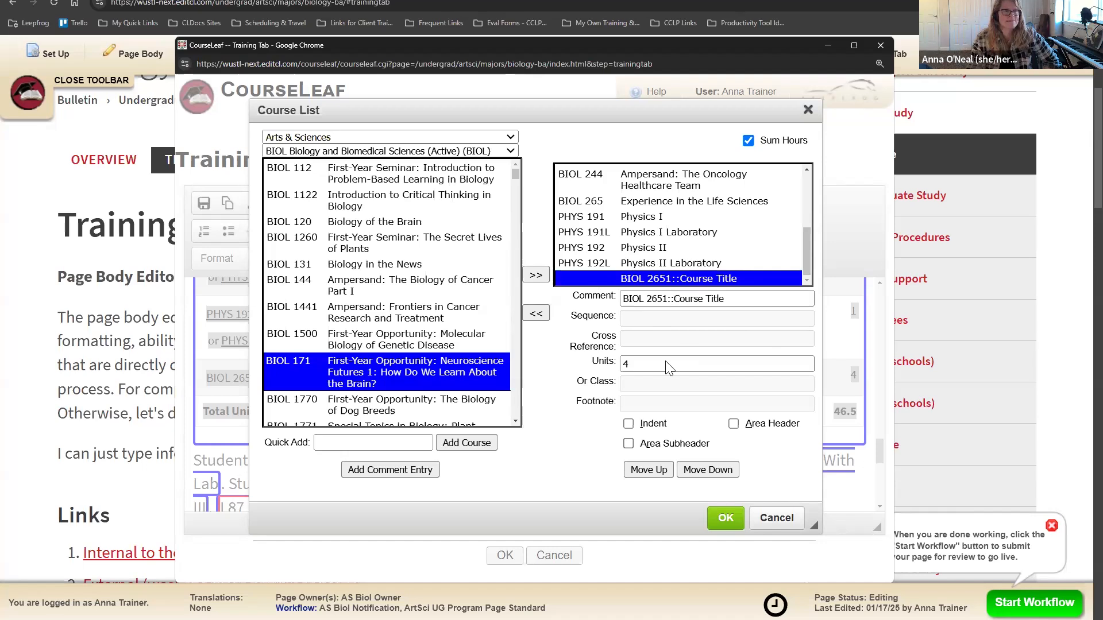
Step: Apply the course list and save the page body edits
click(726, 519)
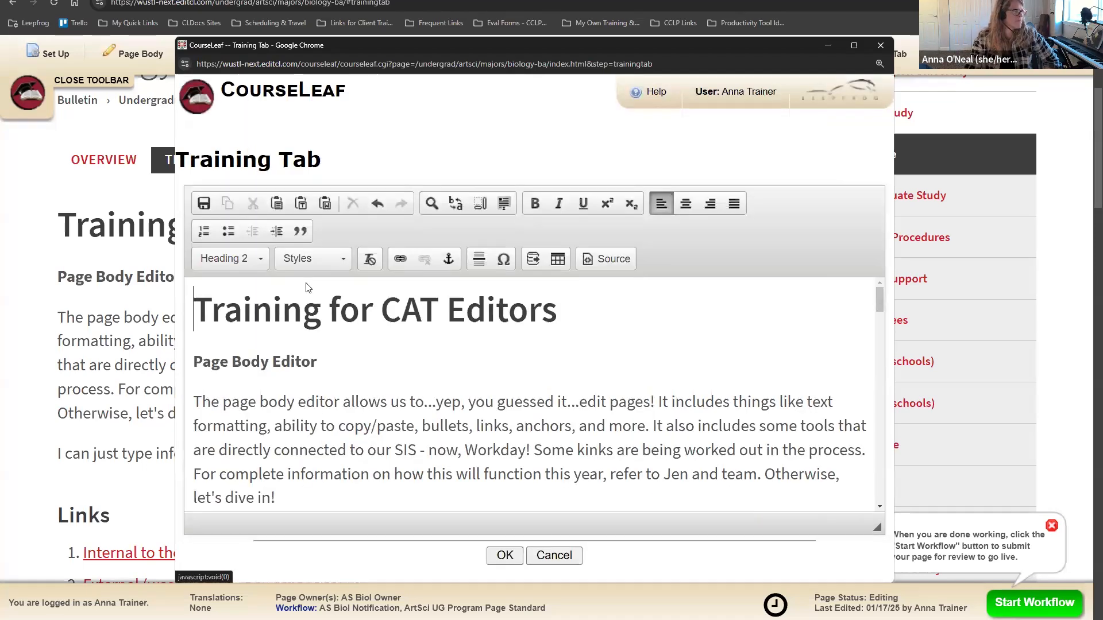
click(513, 559)
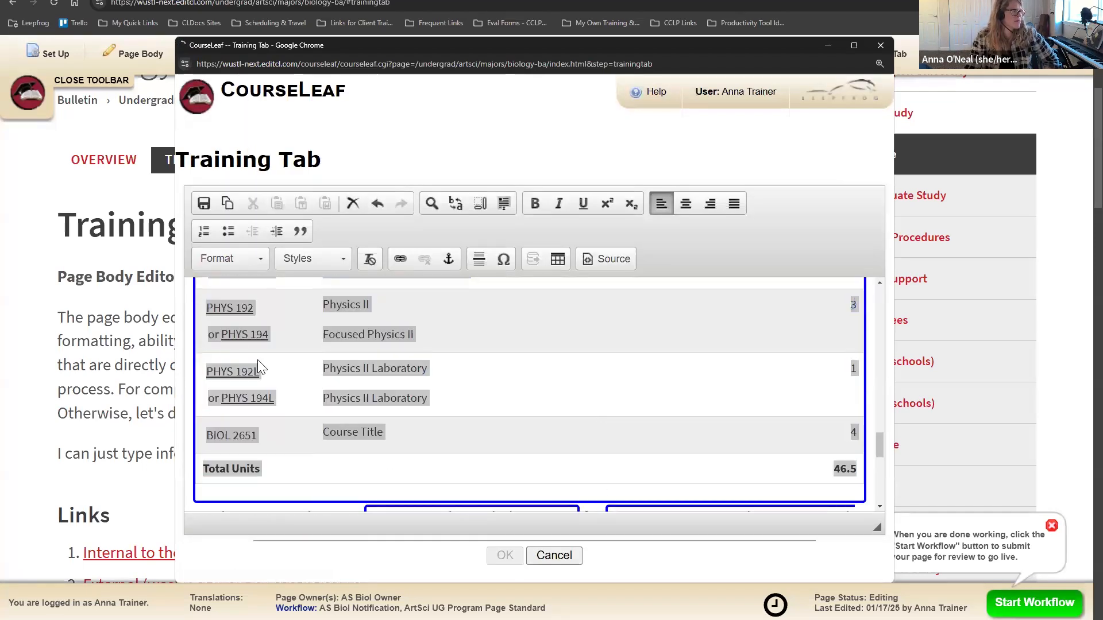
scroll(437, 374, down, 12)
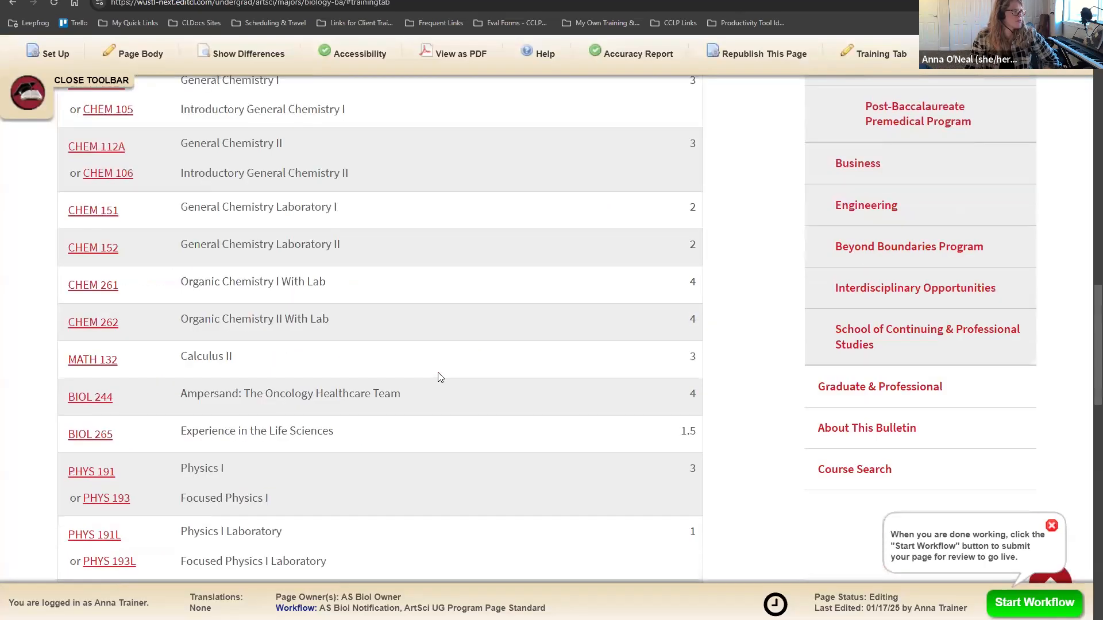
Step: Review the new BIOL 2651 row in the saved Required Courses table
scroll(437, 376, up, 3)
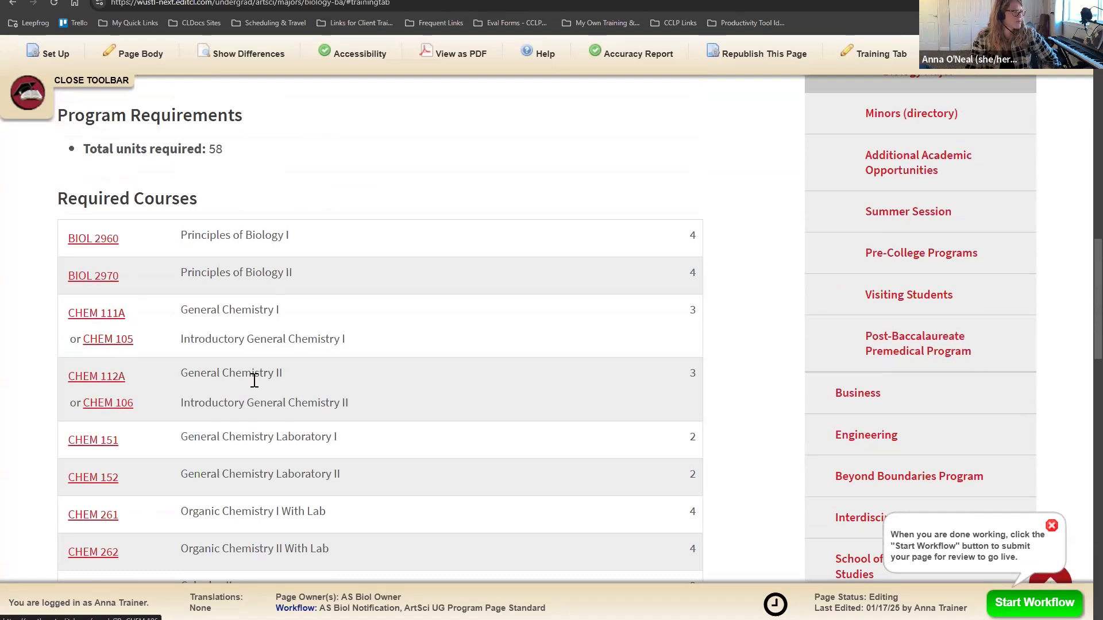
scroll(252, 390, down, 5)
scroll(59, 370, down, 2)
scroll(95, 330, down, 3)
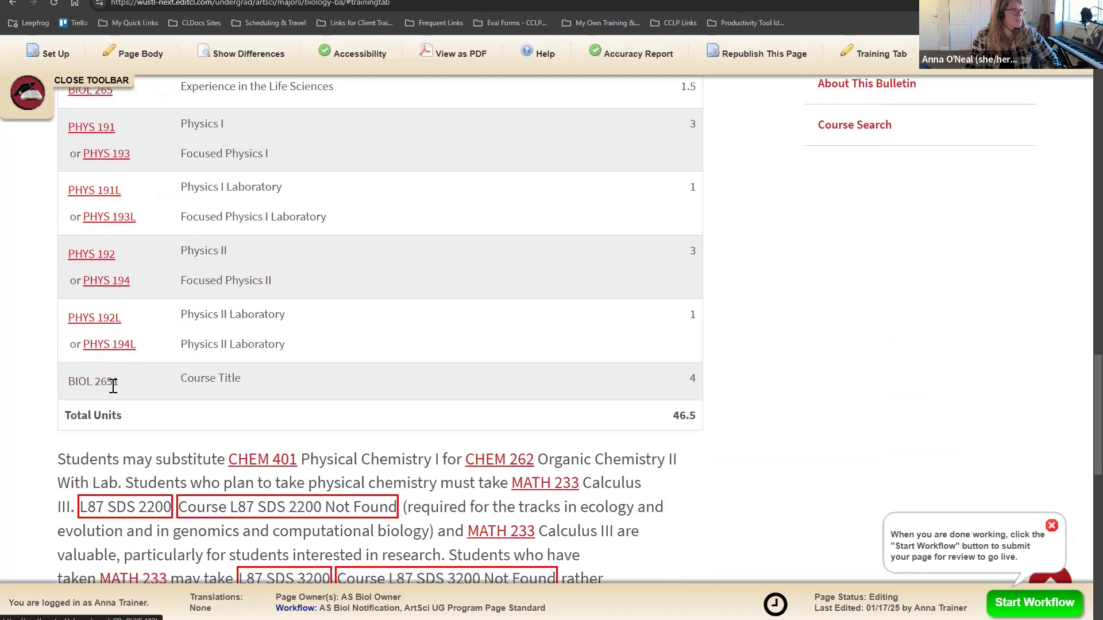
drag(67, 382, 698, 380)
click(505, 409)
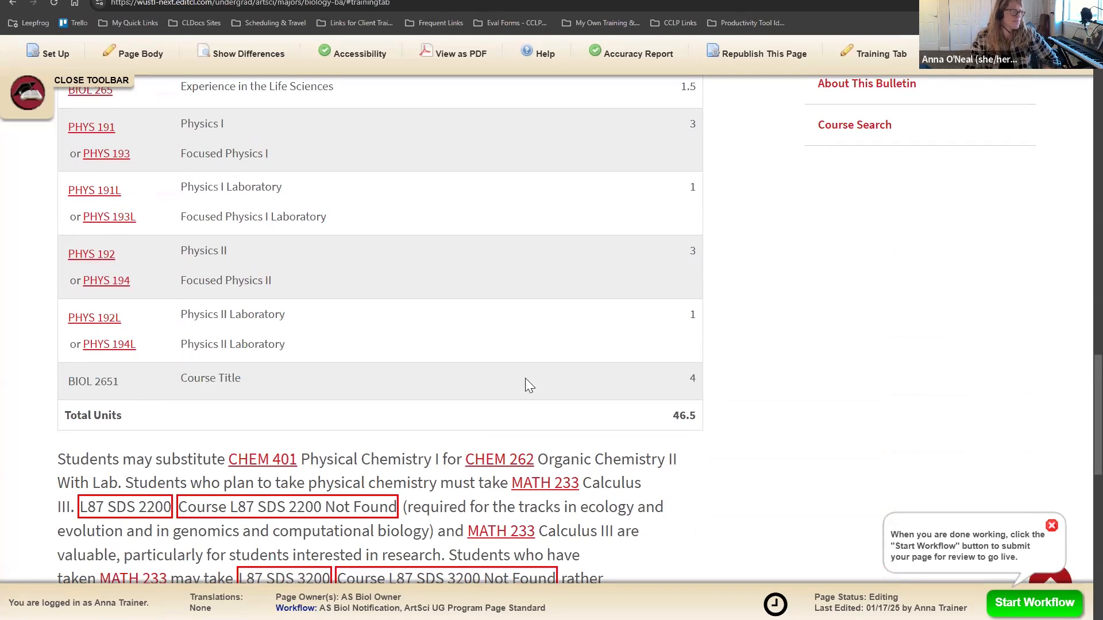
Step: Reopen the Training Tab page body editor
scroll(513, 380, up, 12)
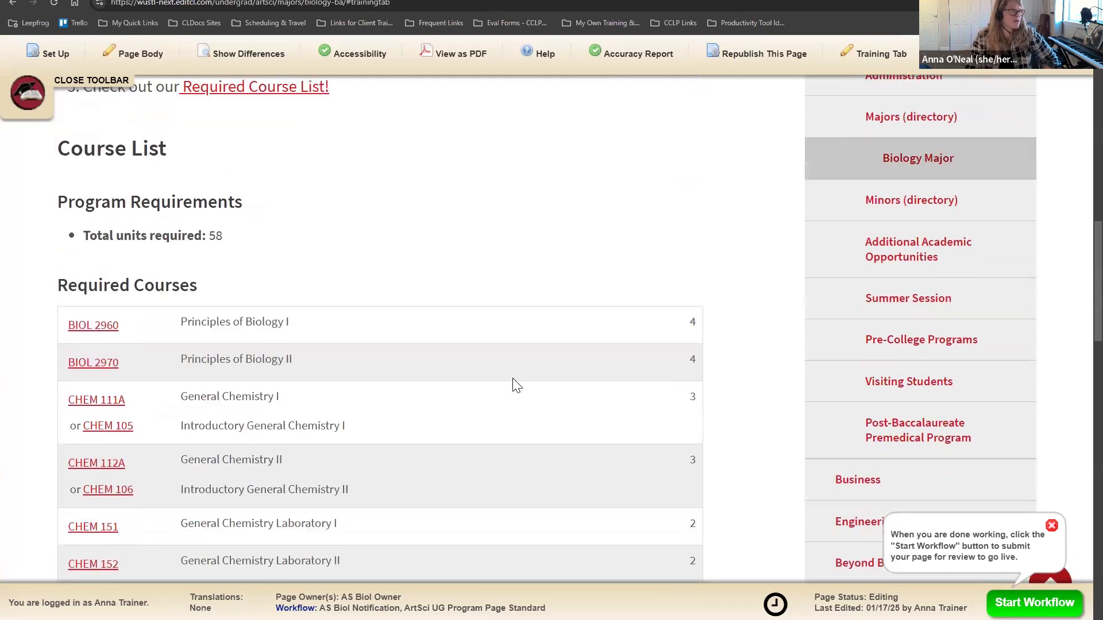
scroll(514, 382, up, 9)
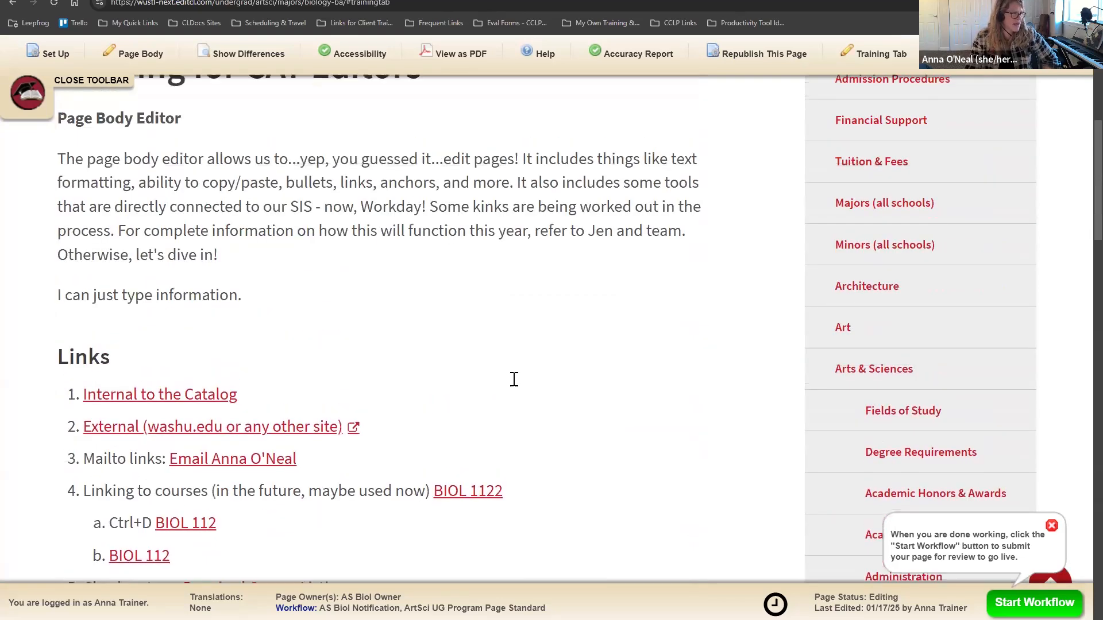
scroll(515, 379, up, 3)
click(642, 212)
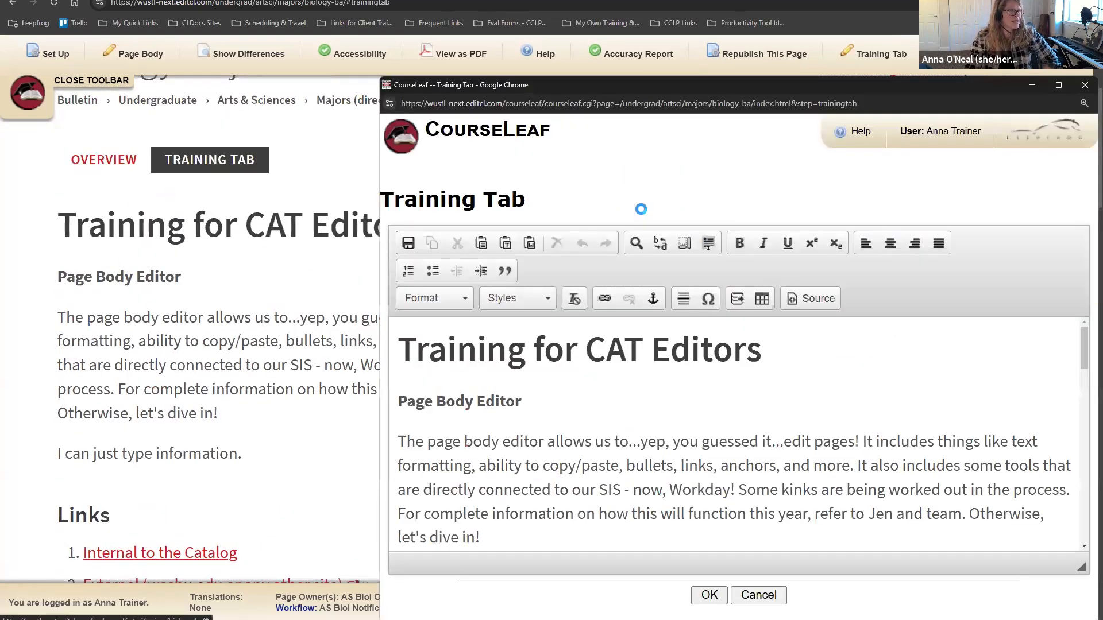
Step: Open the course list behind the Required Courses table and reposition its window
scroll(657, 406, down, 10)
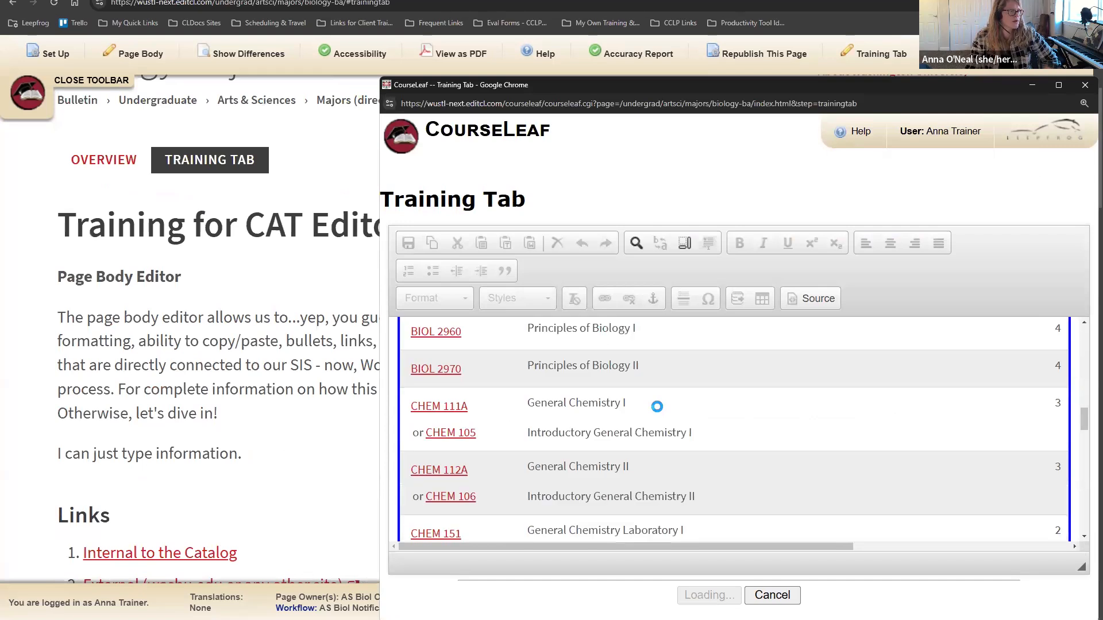
scroll(661, 407, down, 3)
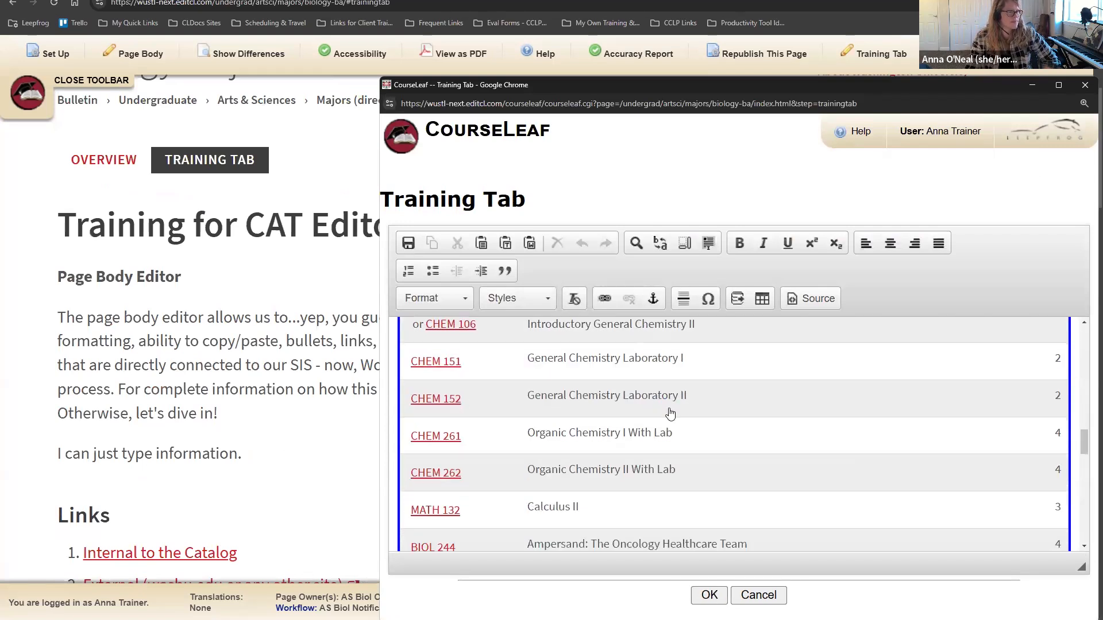
double_click(678, 435)
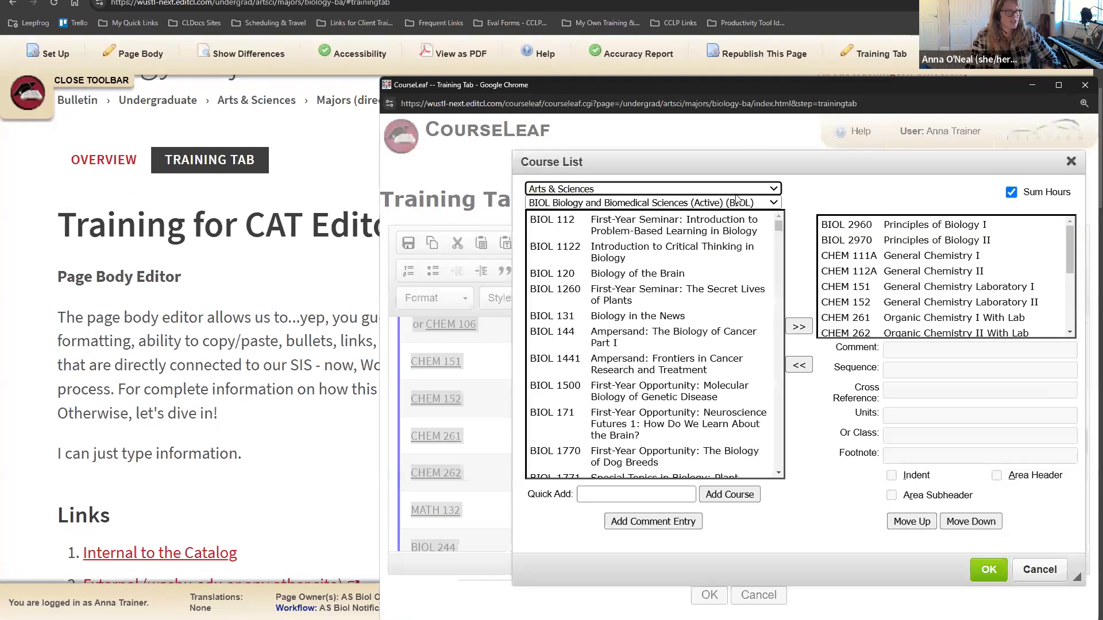
drag(760, 159, 645, 122)
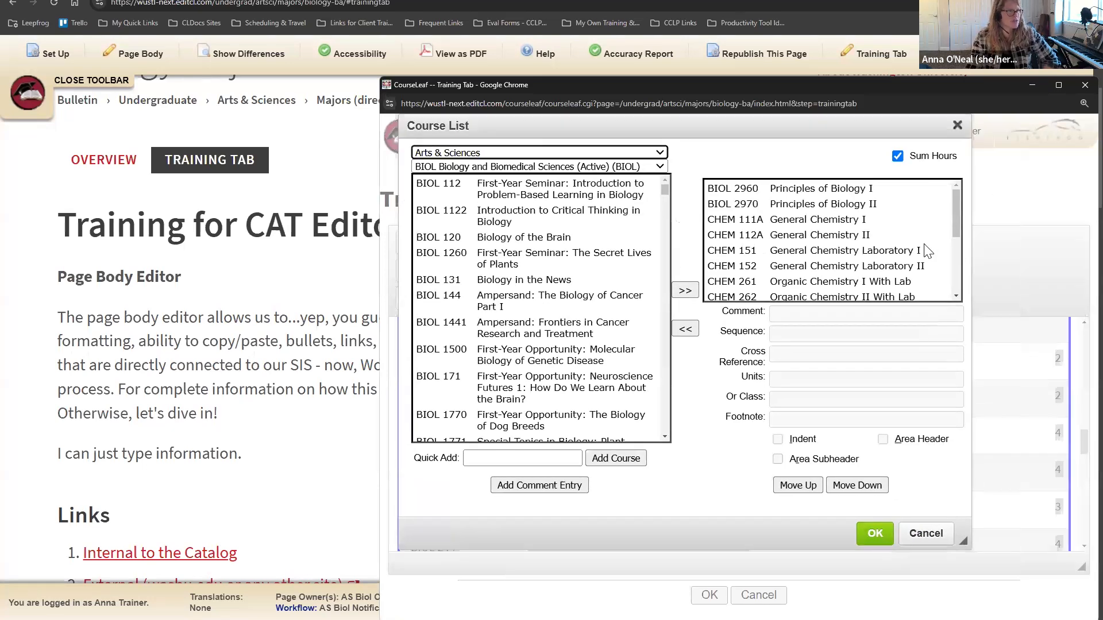
scroll(952, 263, down, 5)
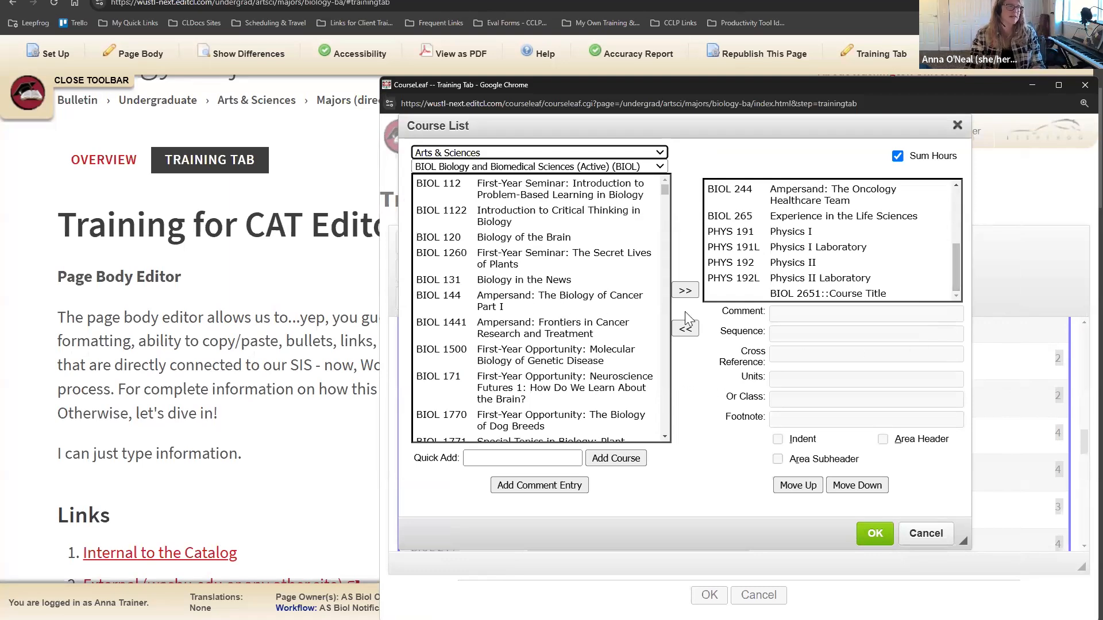
Step: Add a 'Take either:' comment line and move it above BIOL 2651
click(899, 294)
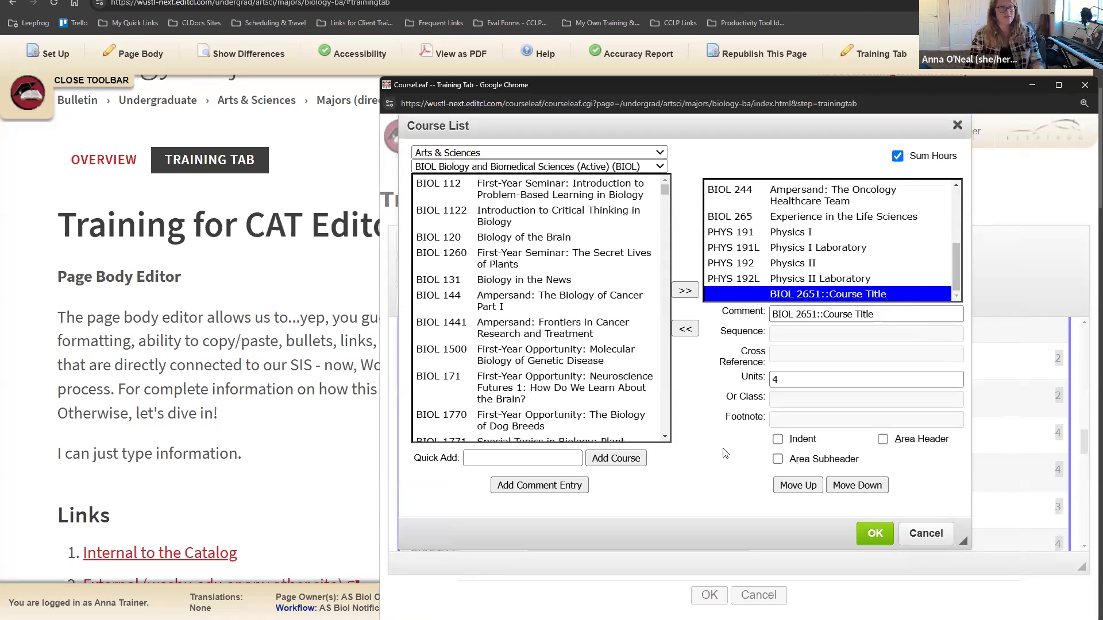
click(544, 488)
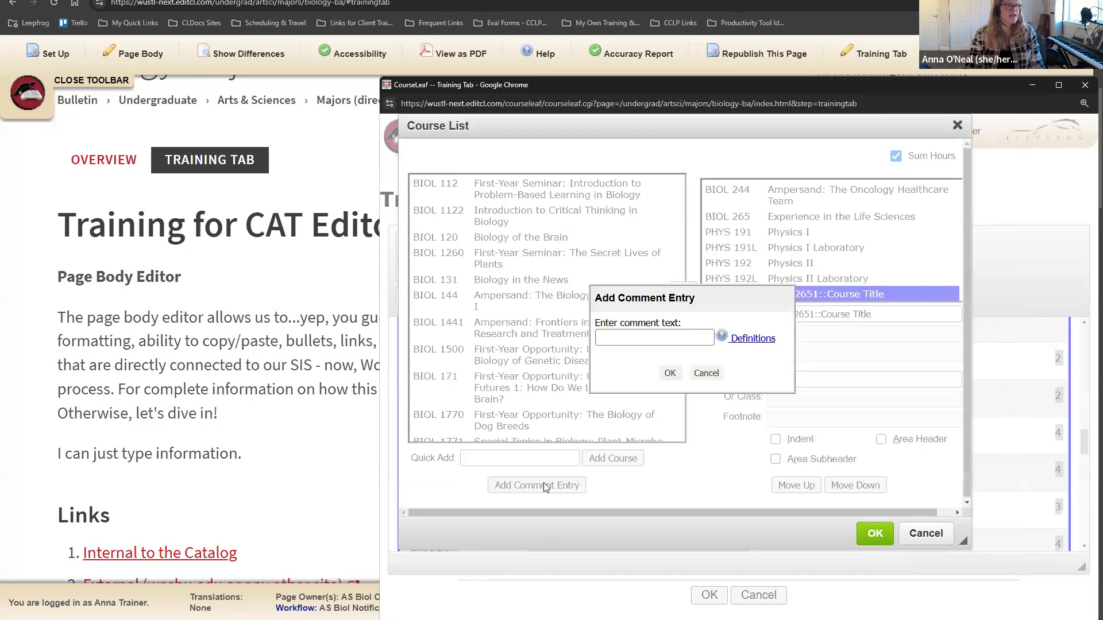
click(653, 337)
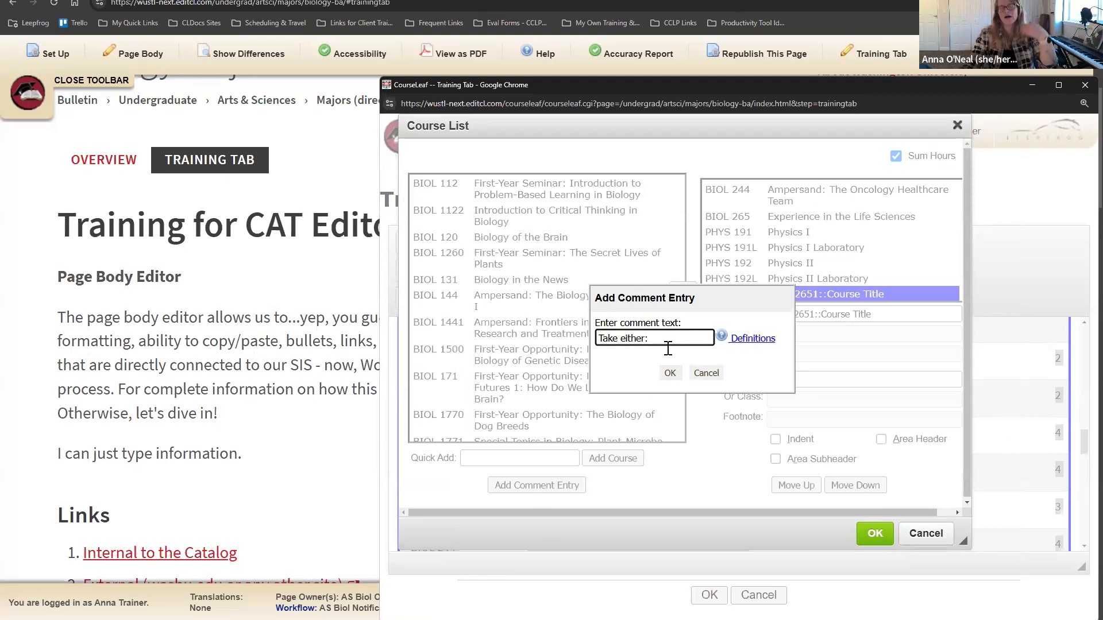
click(670, 373)
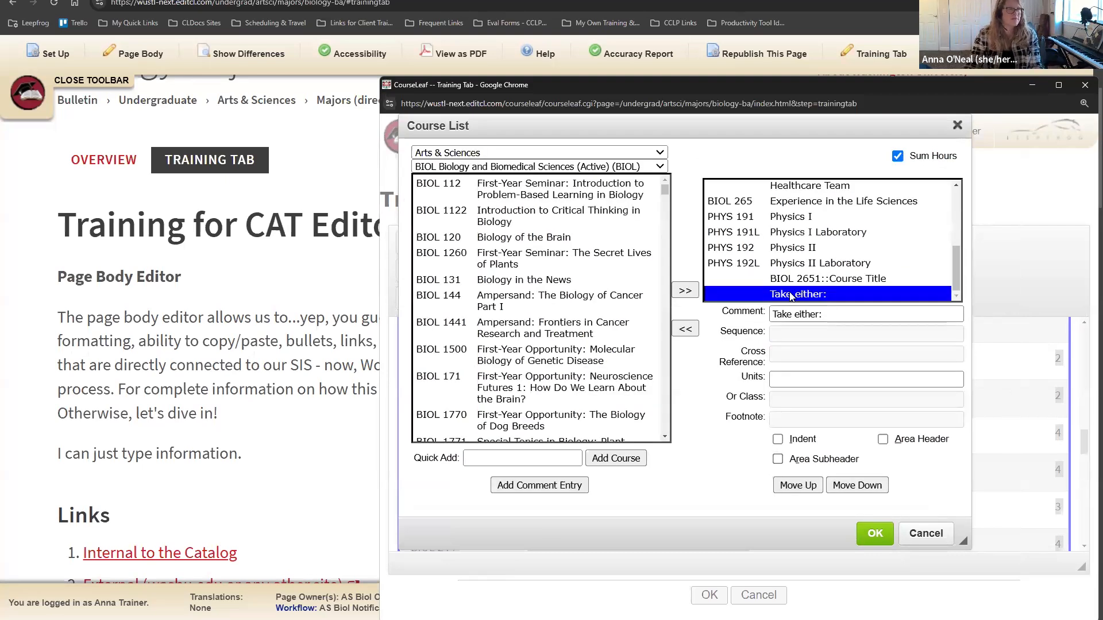
click(797, 489)
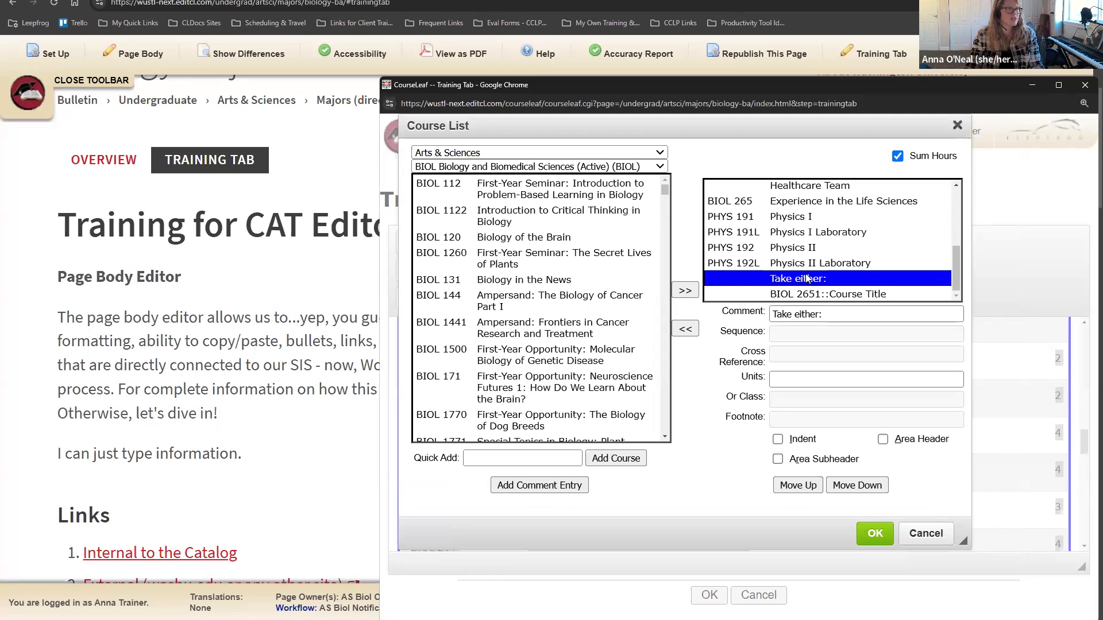
click(819, 296)
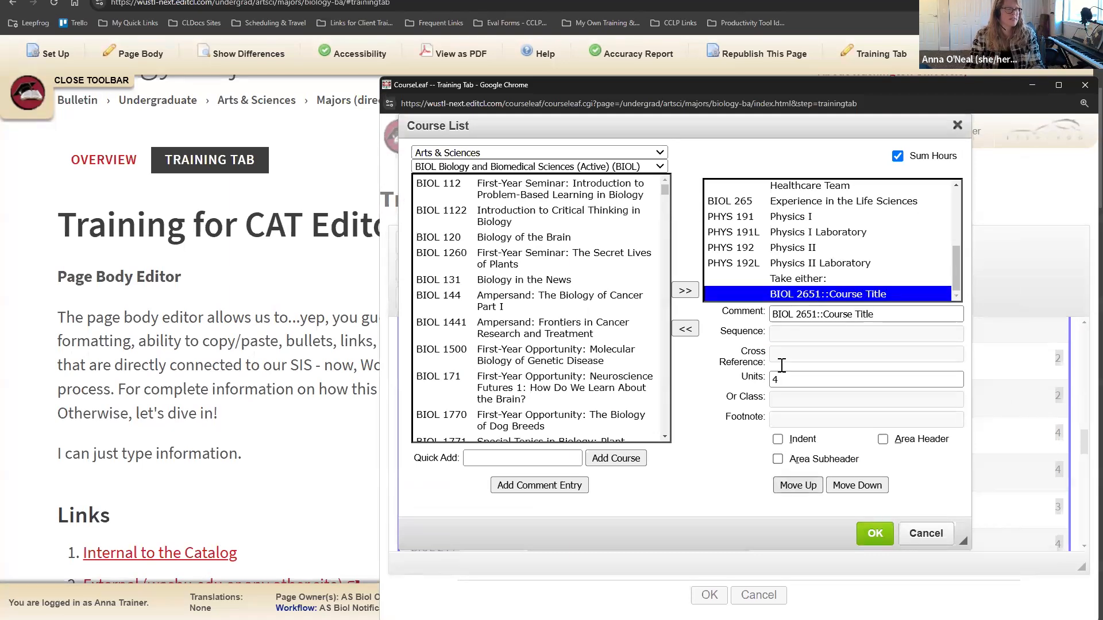
Step: Quick-add BIOL 1770 by course code, then remove it from the list again
click(523, 454)
text(BIO)
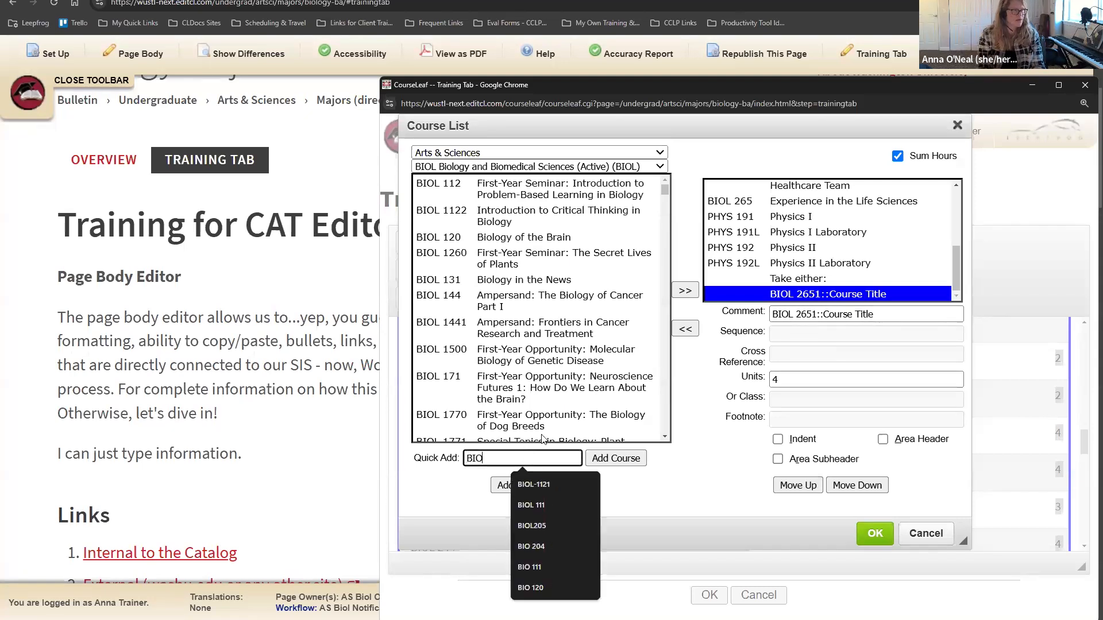
text(L 1770)
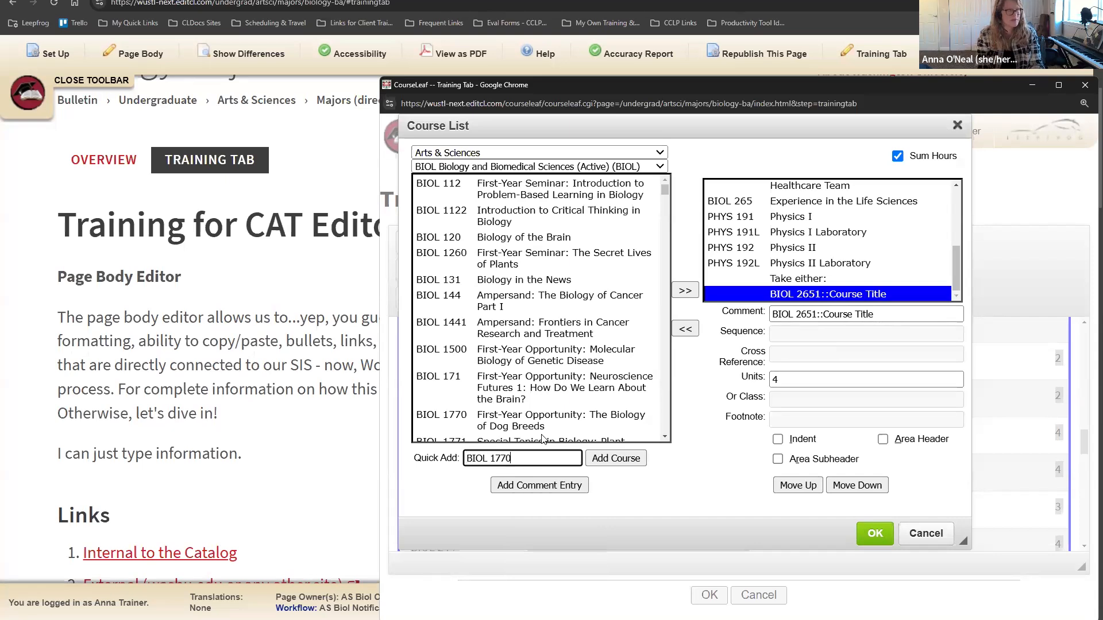
key(Return)
click(790, 290)
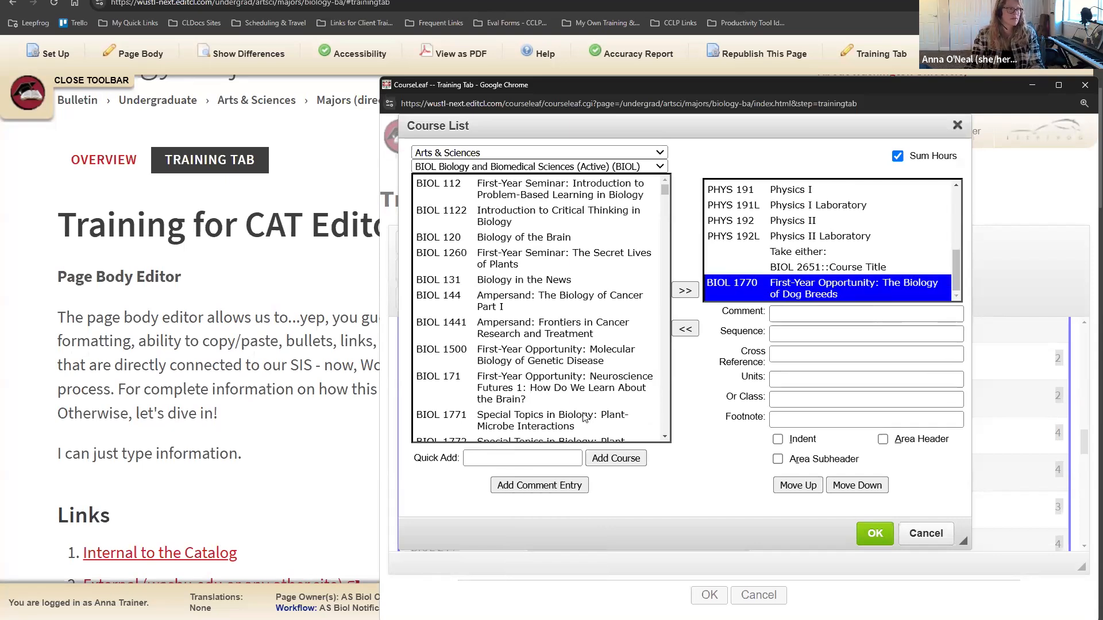
click(683, 329)
Step: Add BIOL 1770 as a comment entry below BIOL 2651 with 3 units
click(539, 485)
click(664, 330)
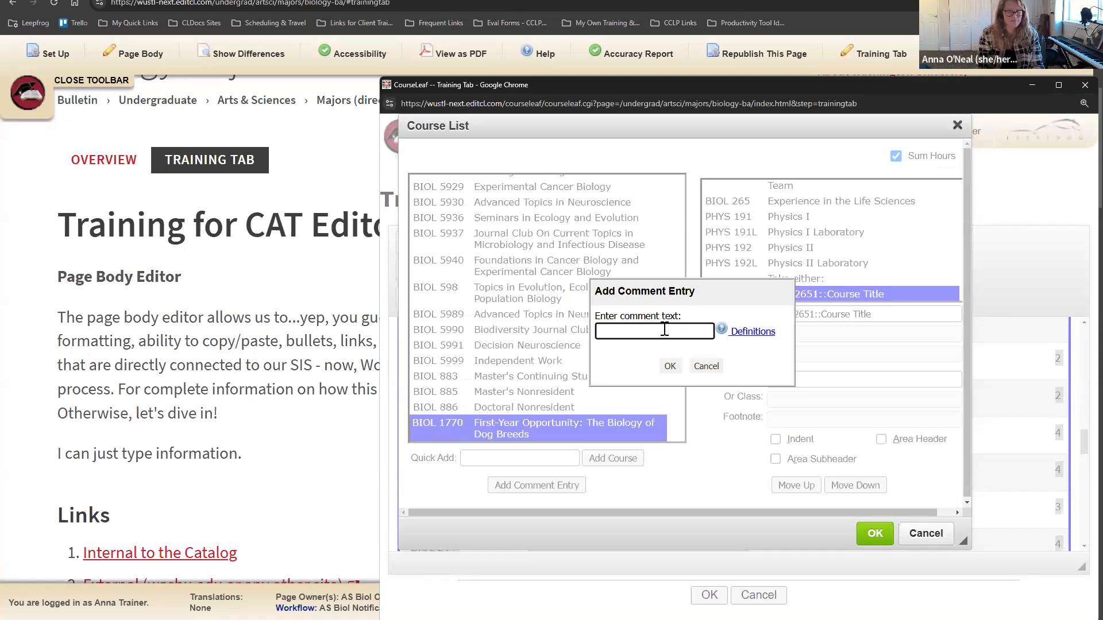
text(BIOL 1770)
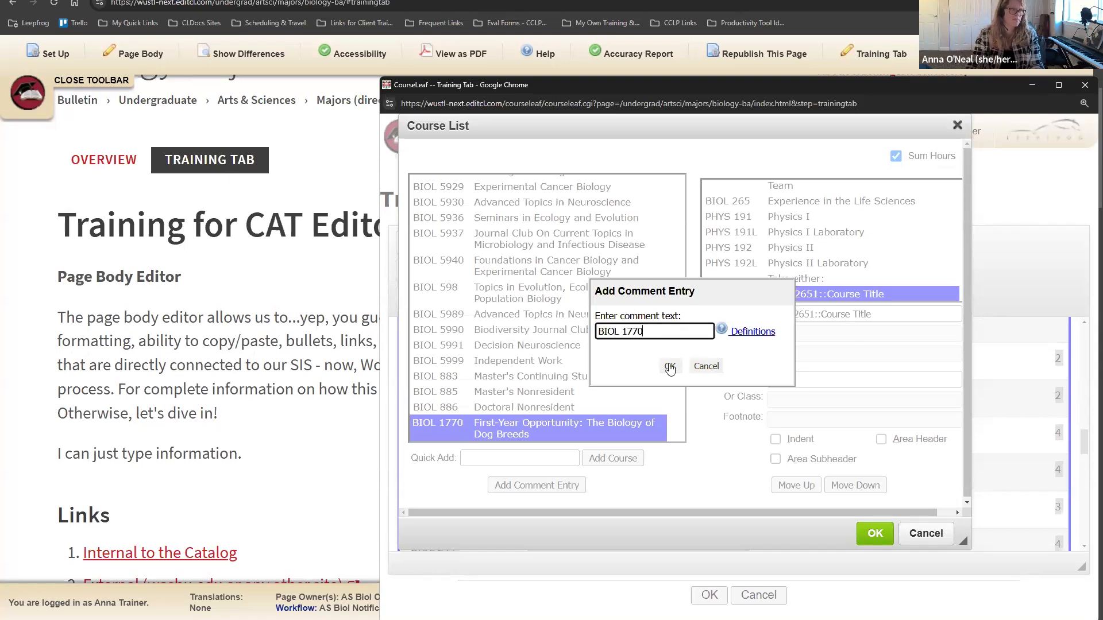
click(670, 366)
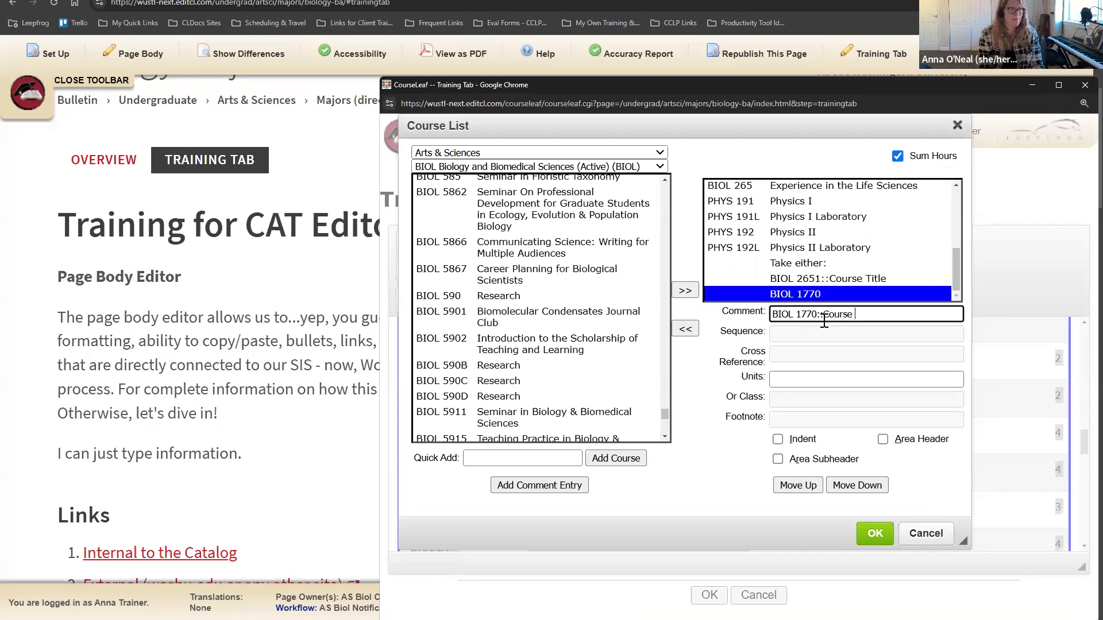
click(819, 378)
text(3)
click(873, 534)
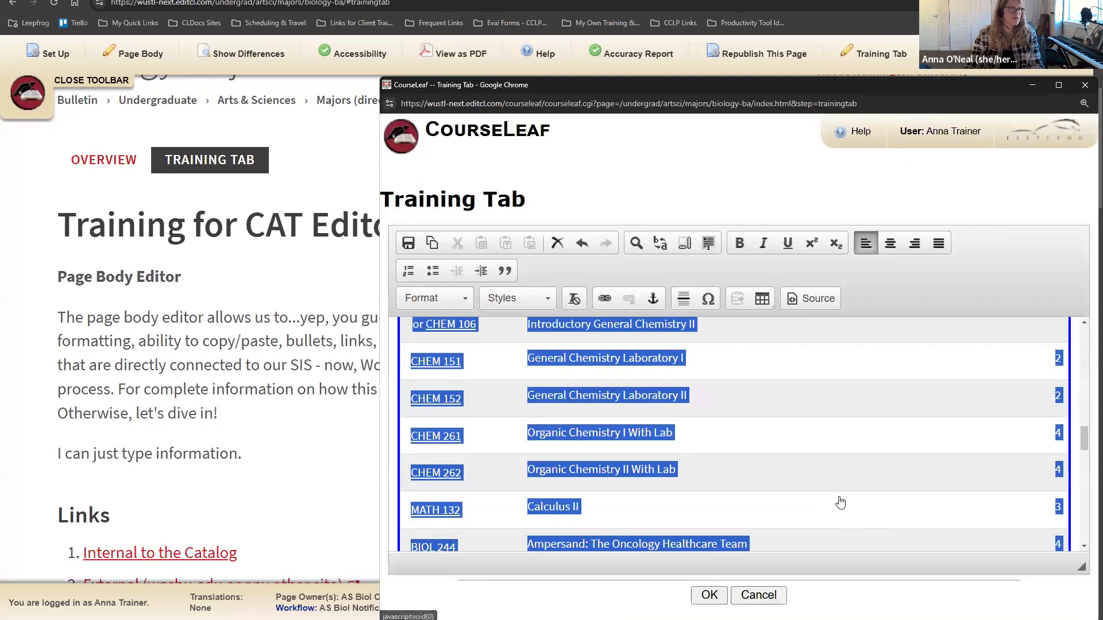
scroll(842, 501, down, 4)
scroll(842, 503, down, 3)
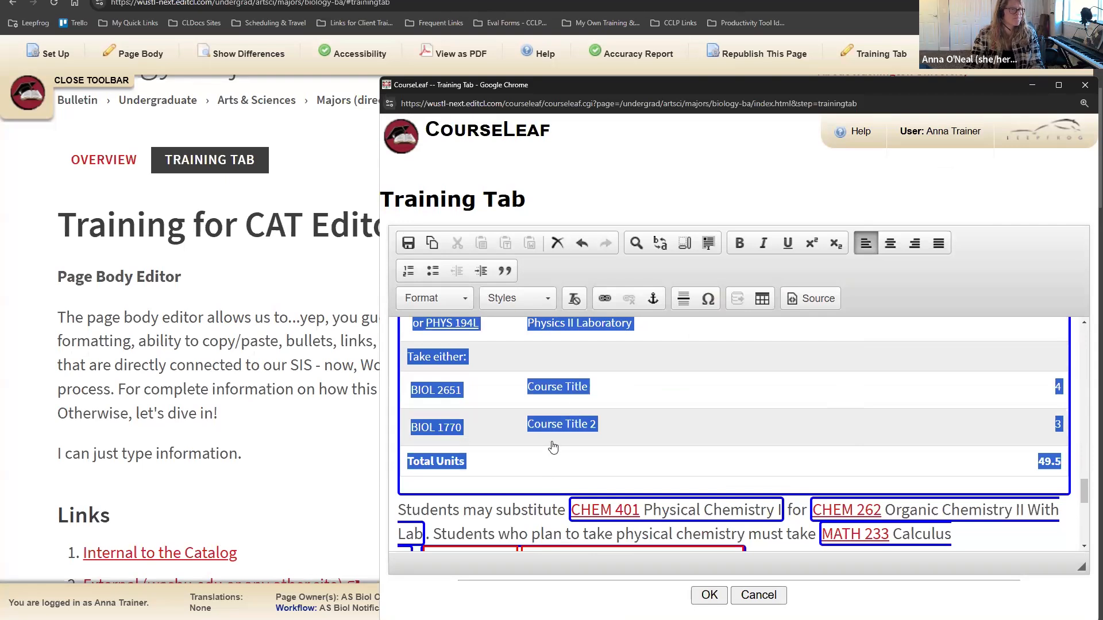
click(396, 405)
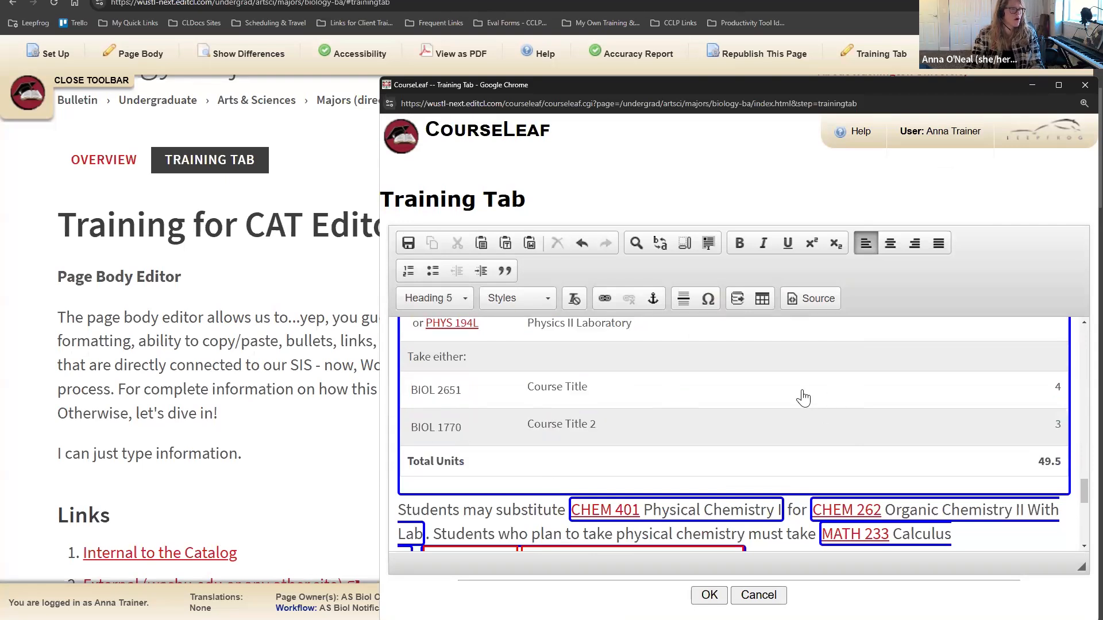
scroll(765, 428, up, 1)
scroll(451, 353, up, 1)
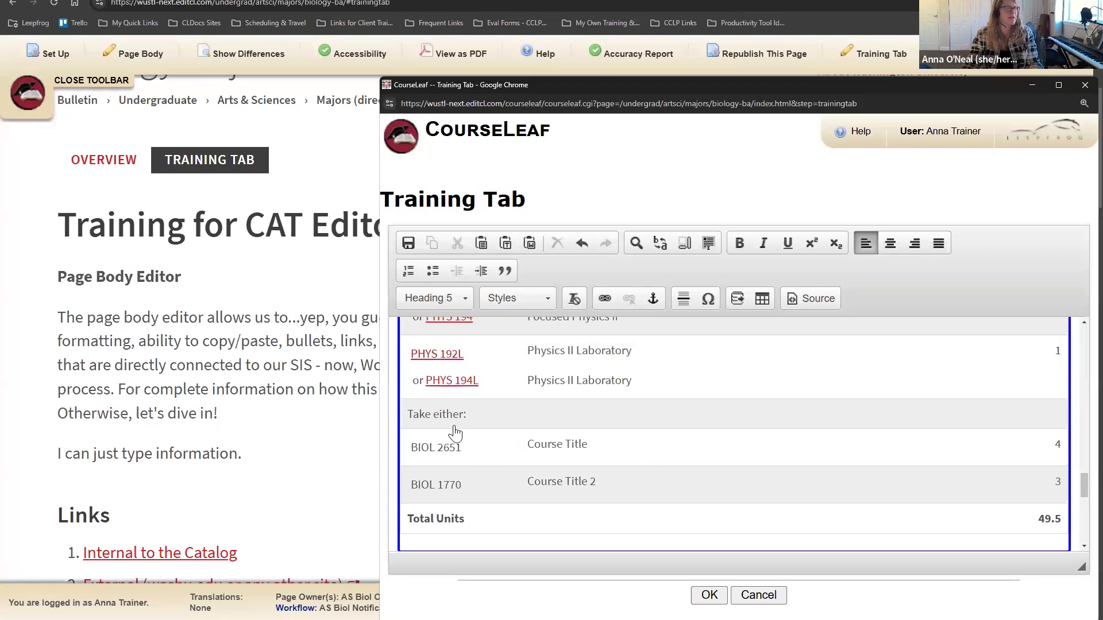
click(1054, 445)
text(4)
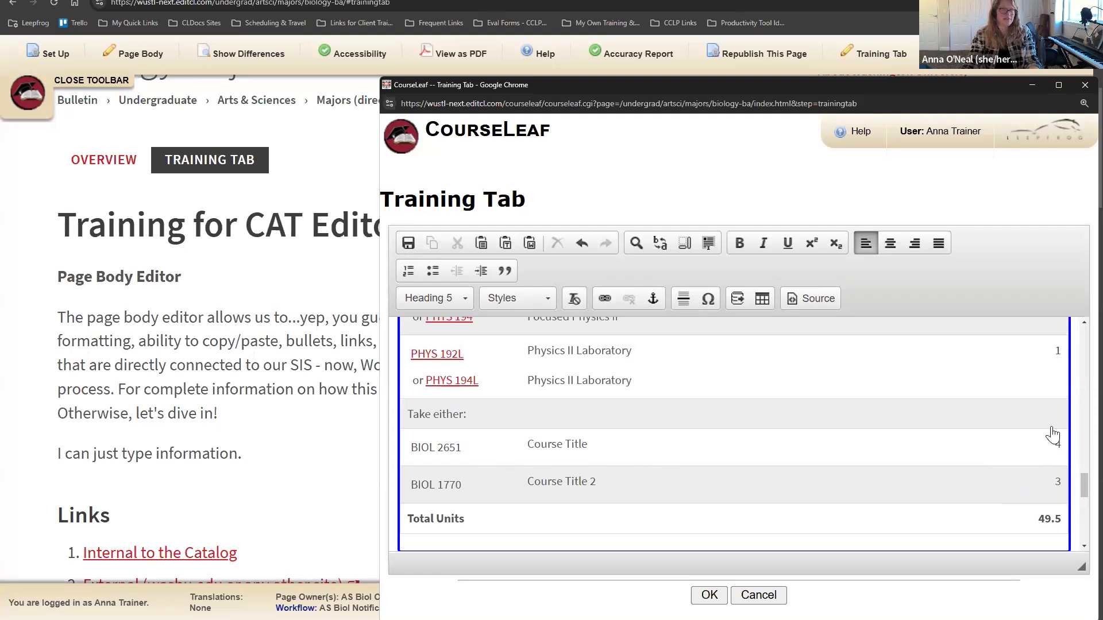
Step: Reopen the course list and indent BIOL 2651 and BIOL 1770 under 'Take either:'
double_click(807, 476)
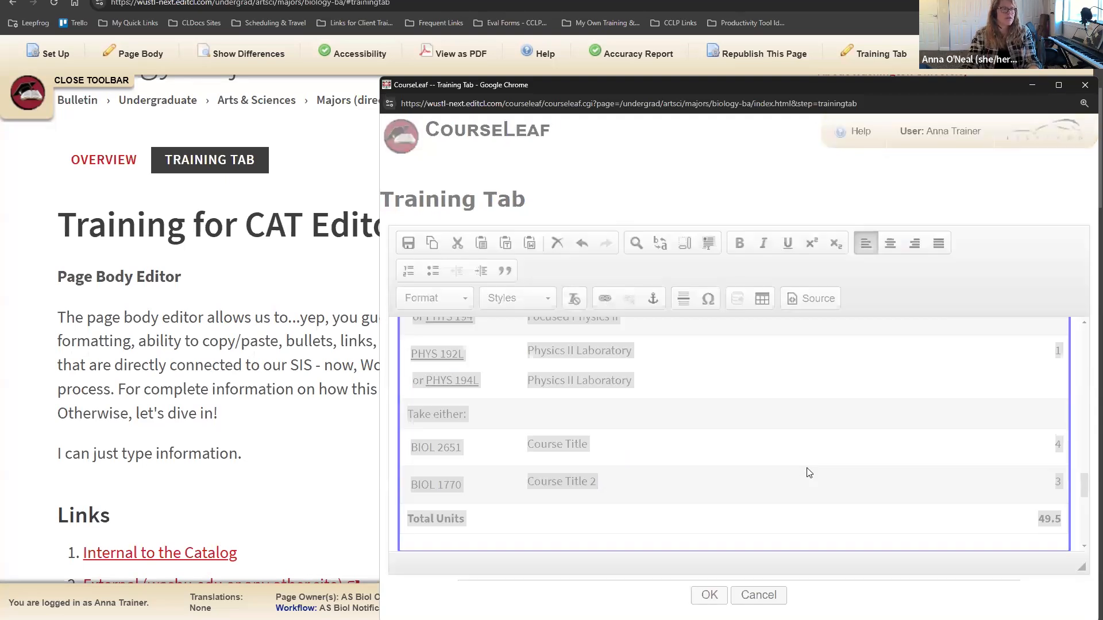
scroll(805, 293, down, 5)
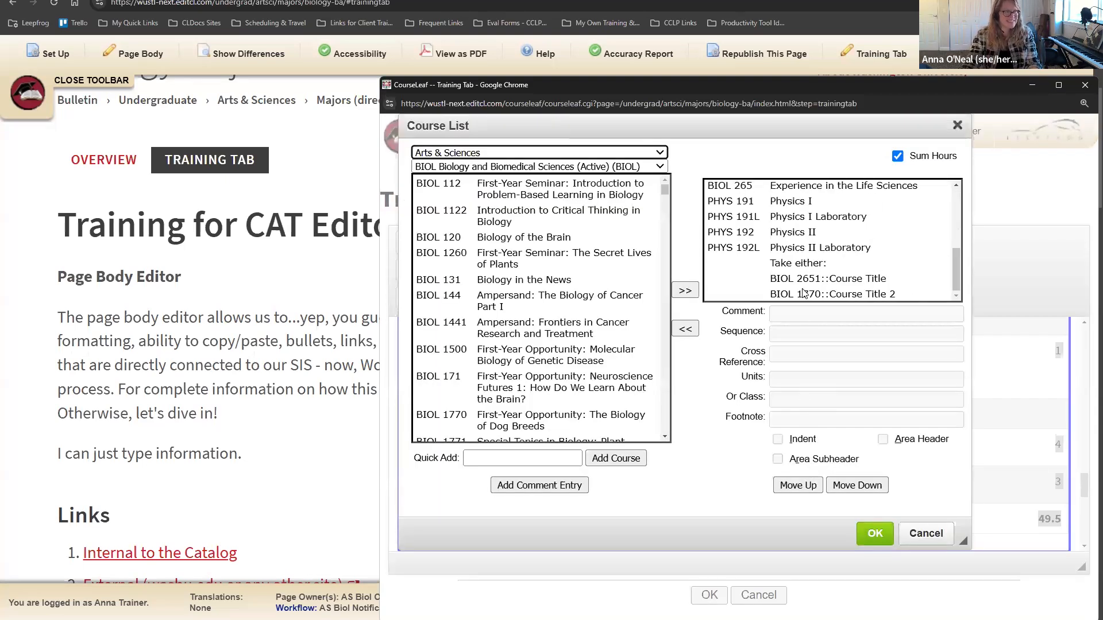
click(807, 279)
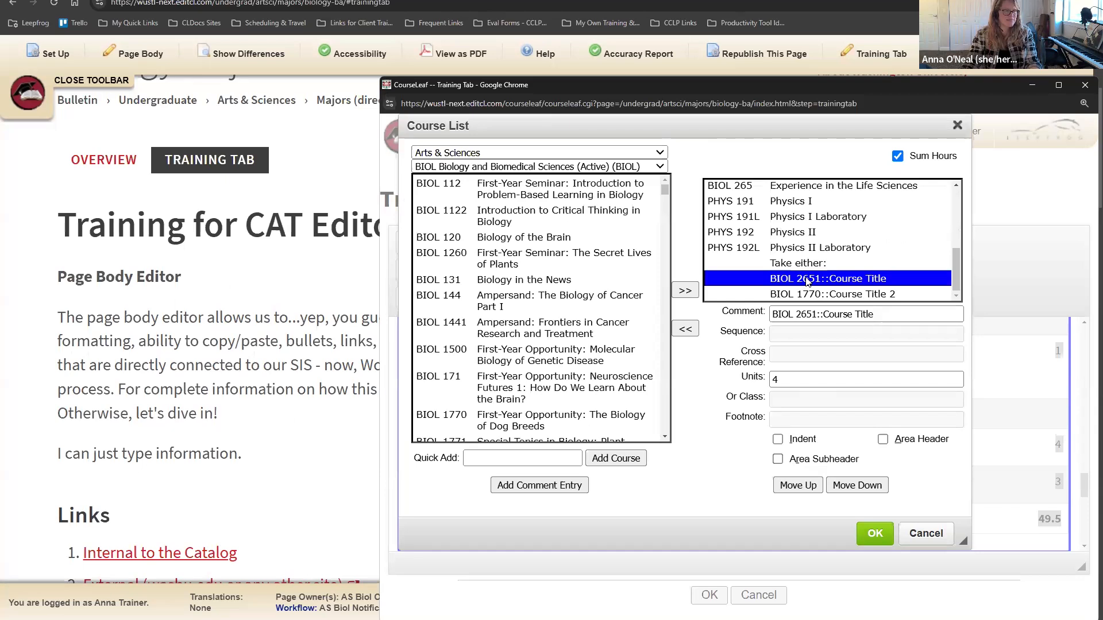
click(812, 289)
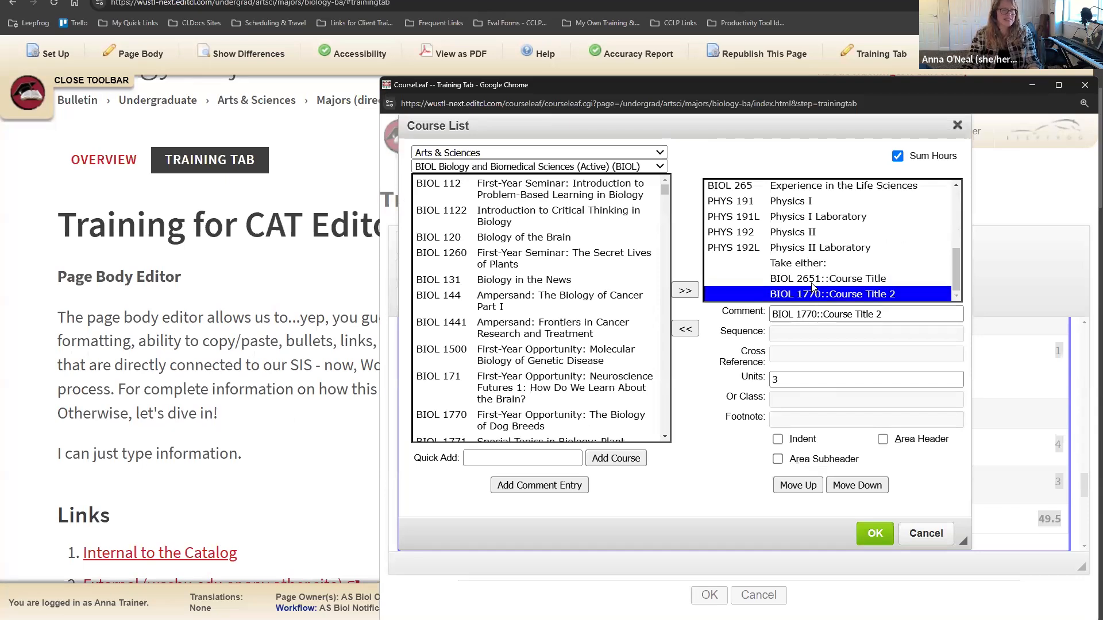
click(812, 281)
click(777, 439)
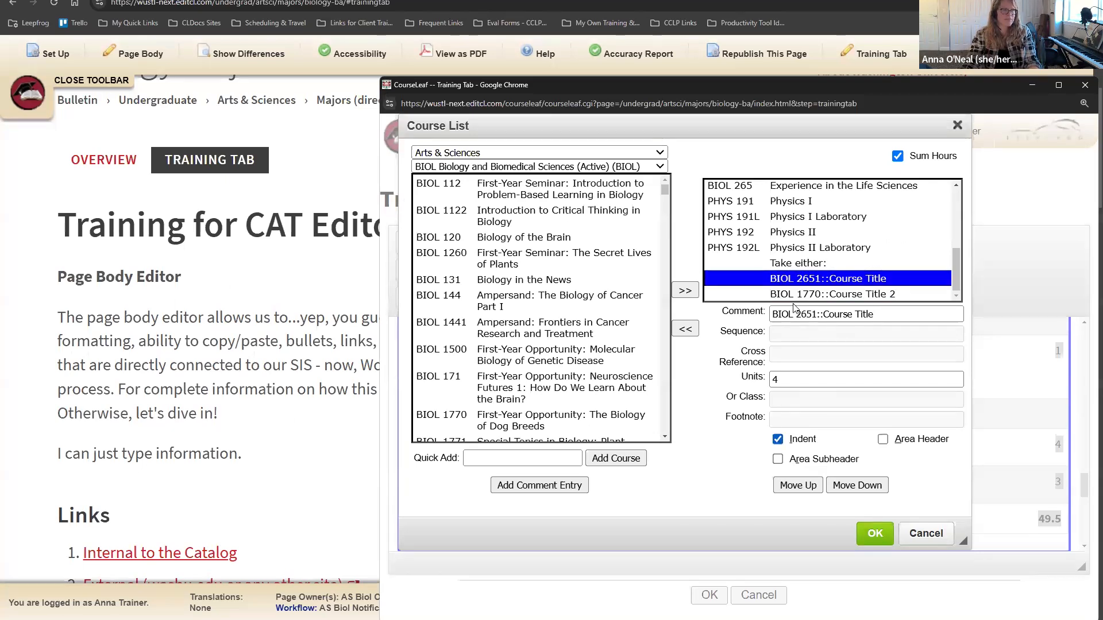
click(796, 297)
click(779, 440)
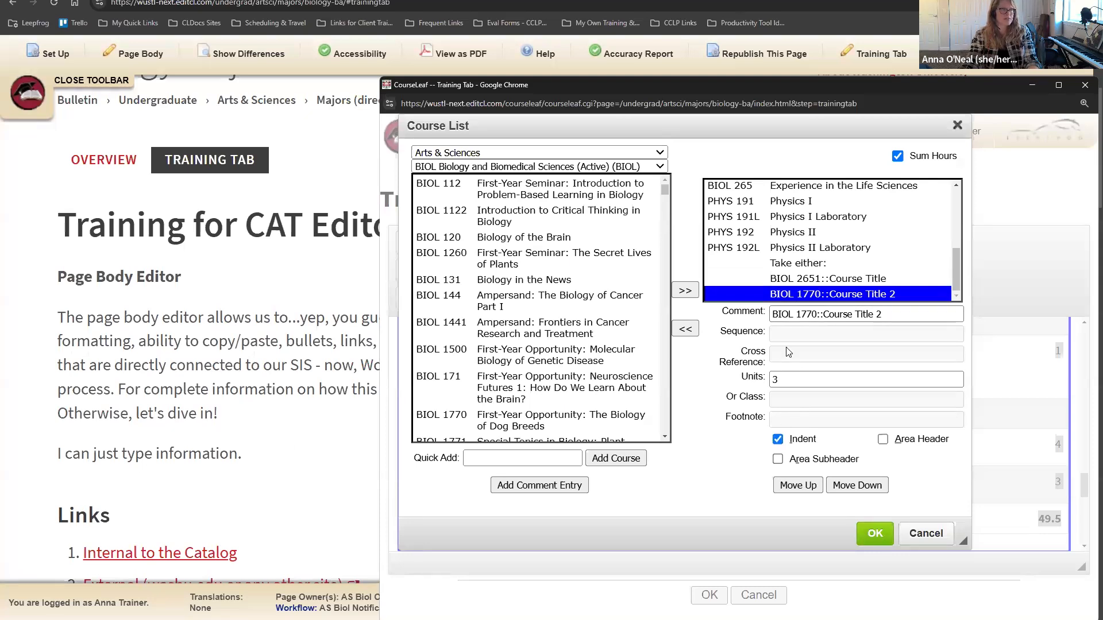
Step: Give the 'Take either:' line 3-4 units and apply the course list to the page
click(817, 265)
click(787, 374)
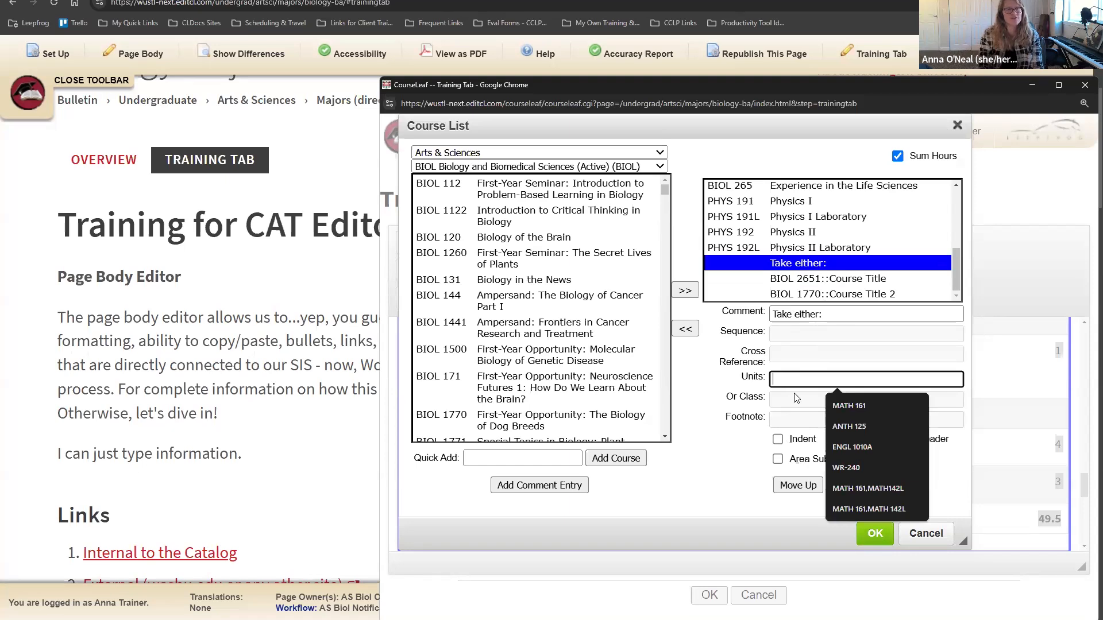
text(3-4)
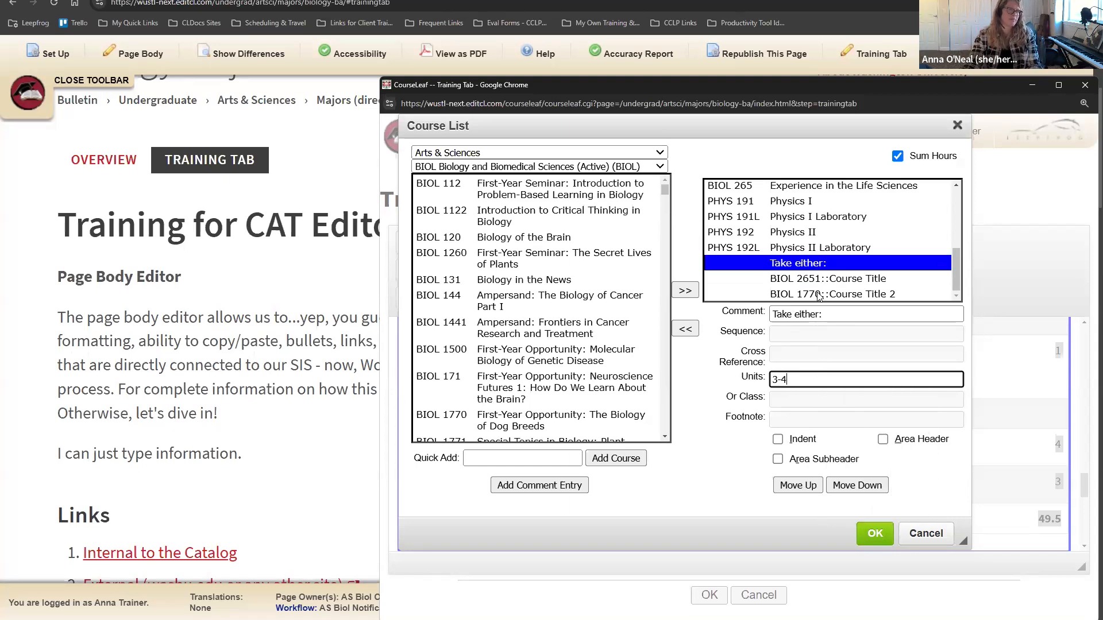
click(873, 531)
scroll(899, 454, down, 1)
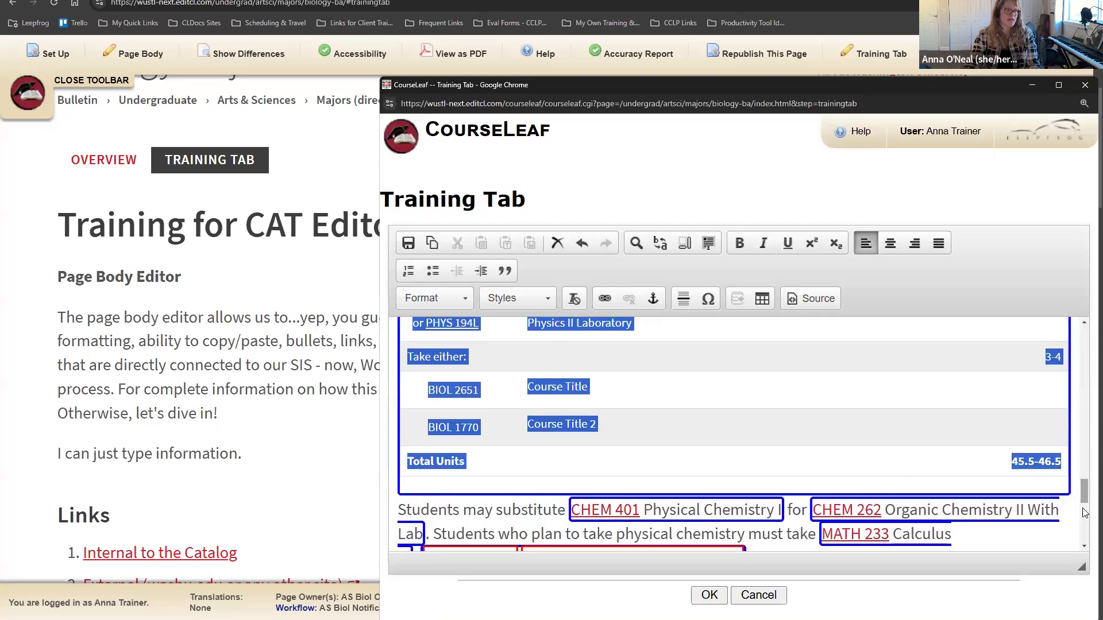
click(920, 430)
scroll(955, 438, up, 1)
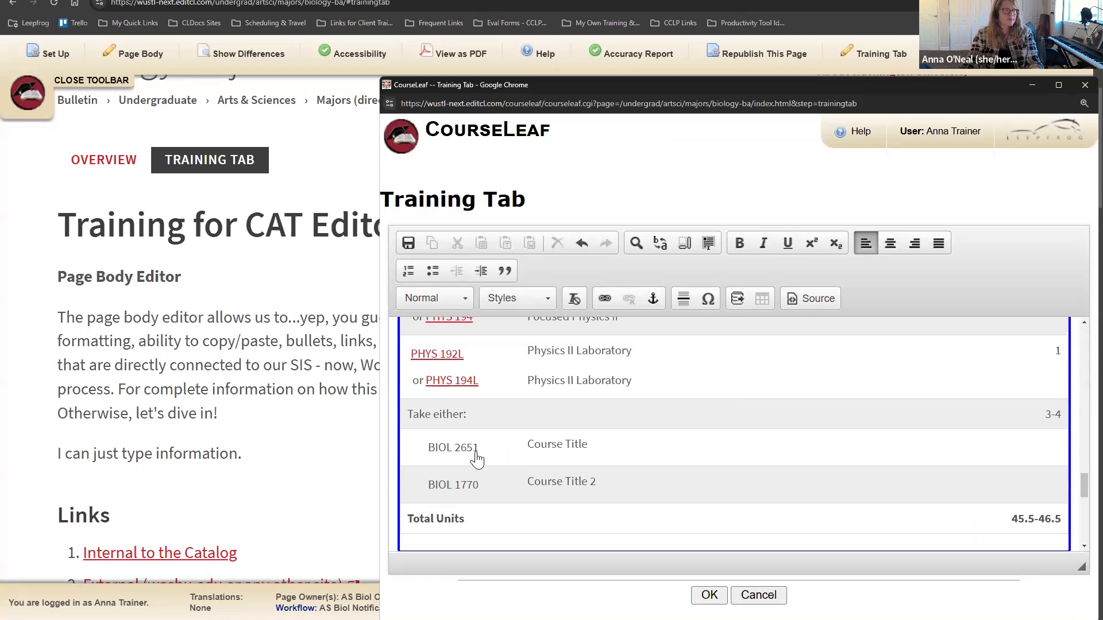
key(ctrl+a)
Step: Check that 'Take either:' has 3-4 units above indented BIOL 2651 (4) and BIOL 1770 (3)
double_click(526, 448)
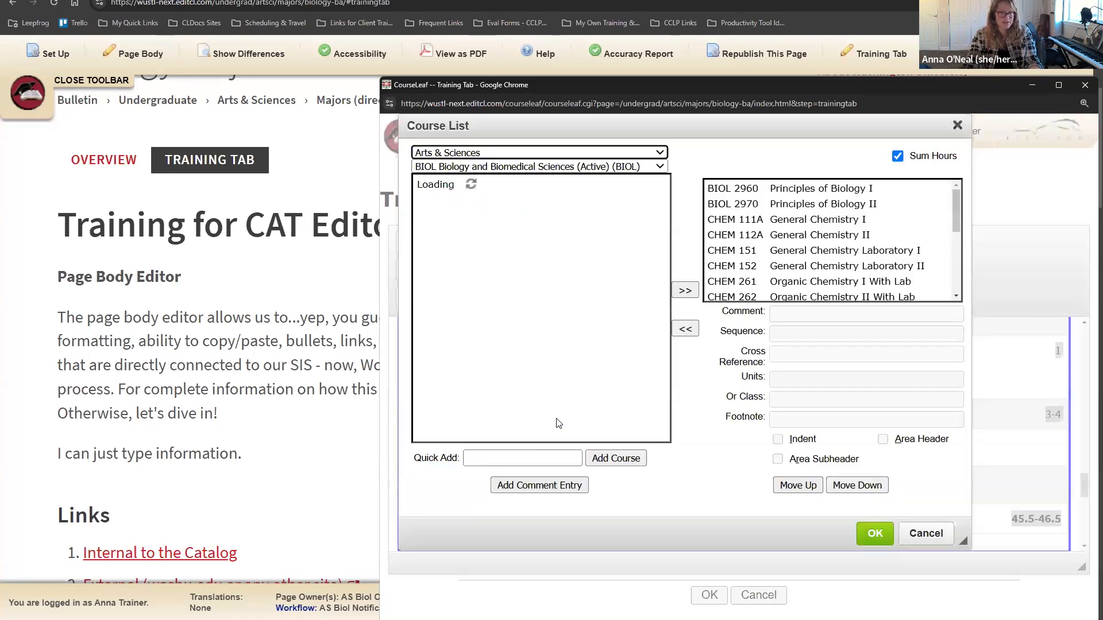
scroll(811, 290, down, 5)
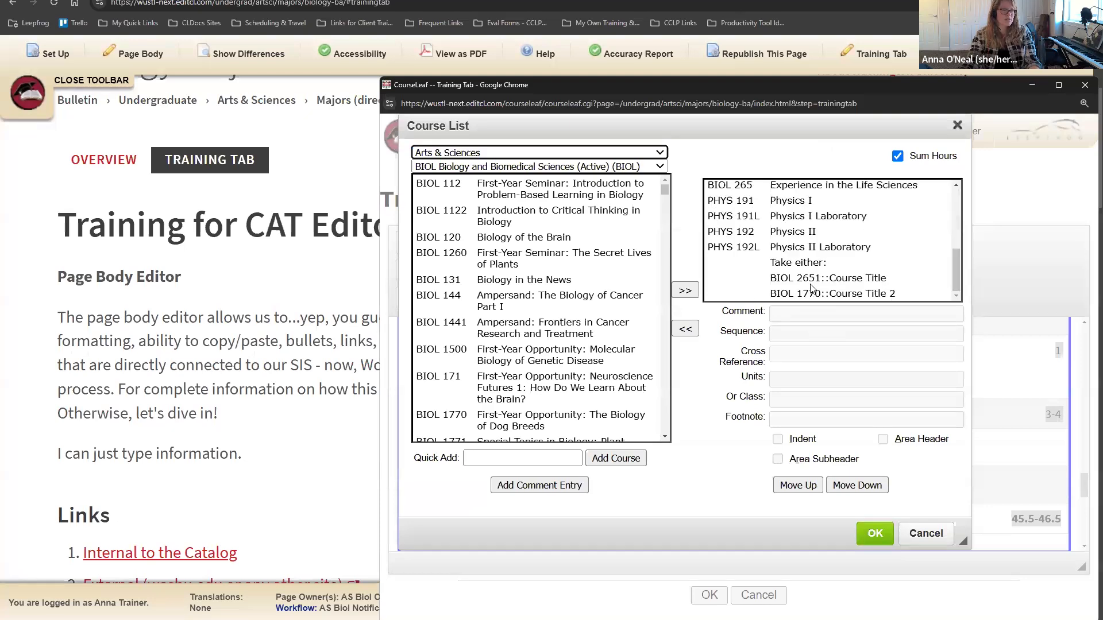
click(810, 283)
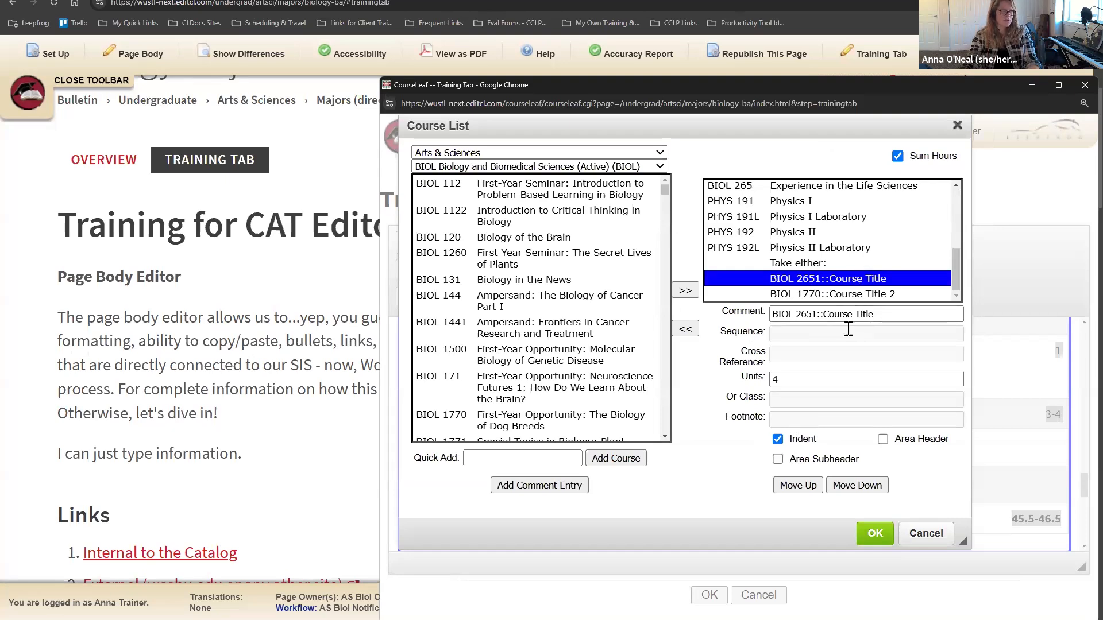
double_click(784, 380)
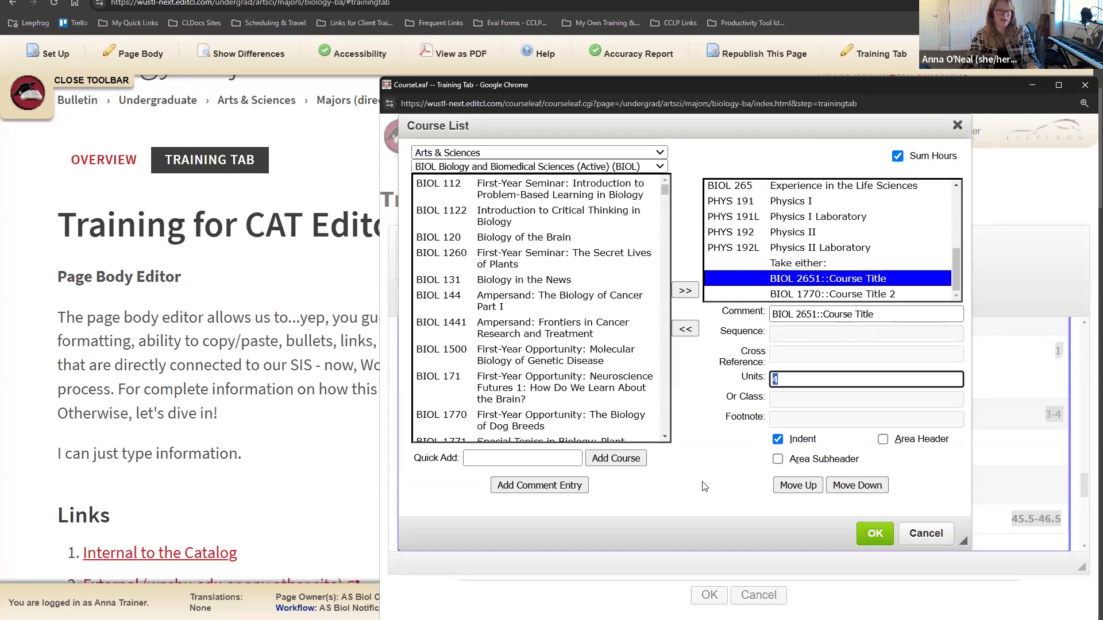
click(734, 472)
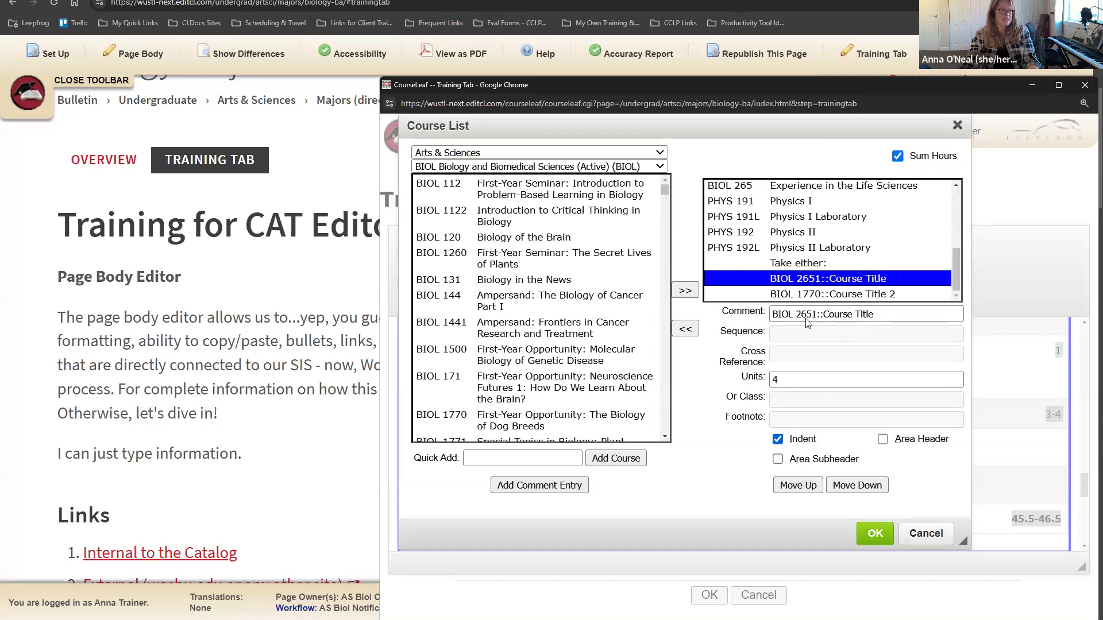
click(827, 294)
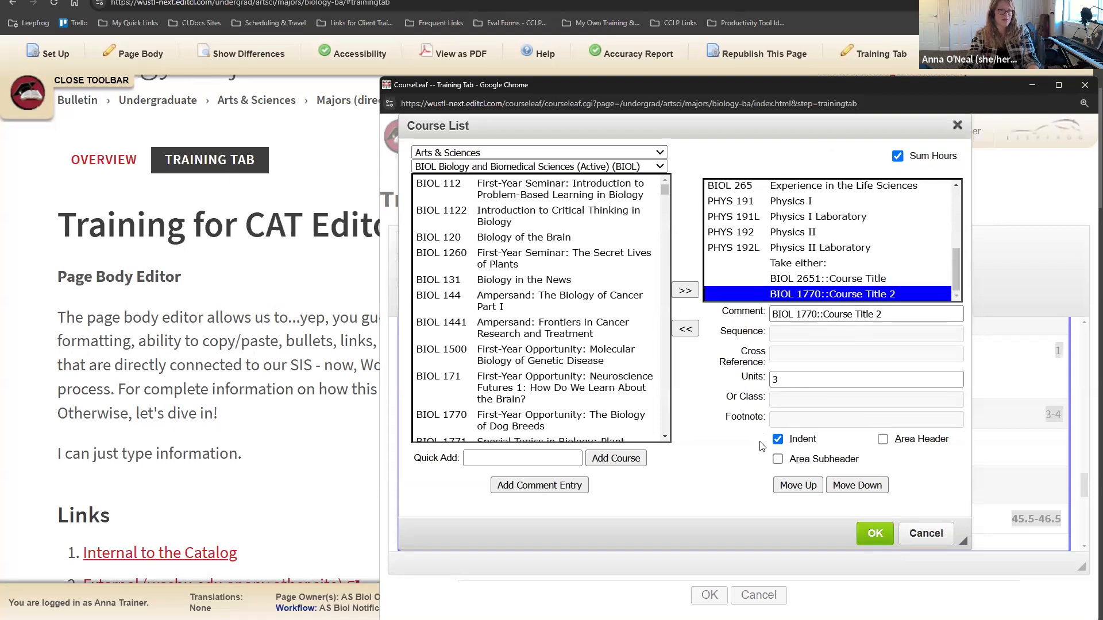
click(800, 266)
drag(790, 379, 771, 381)
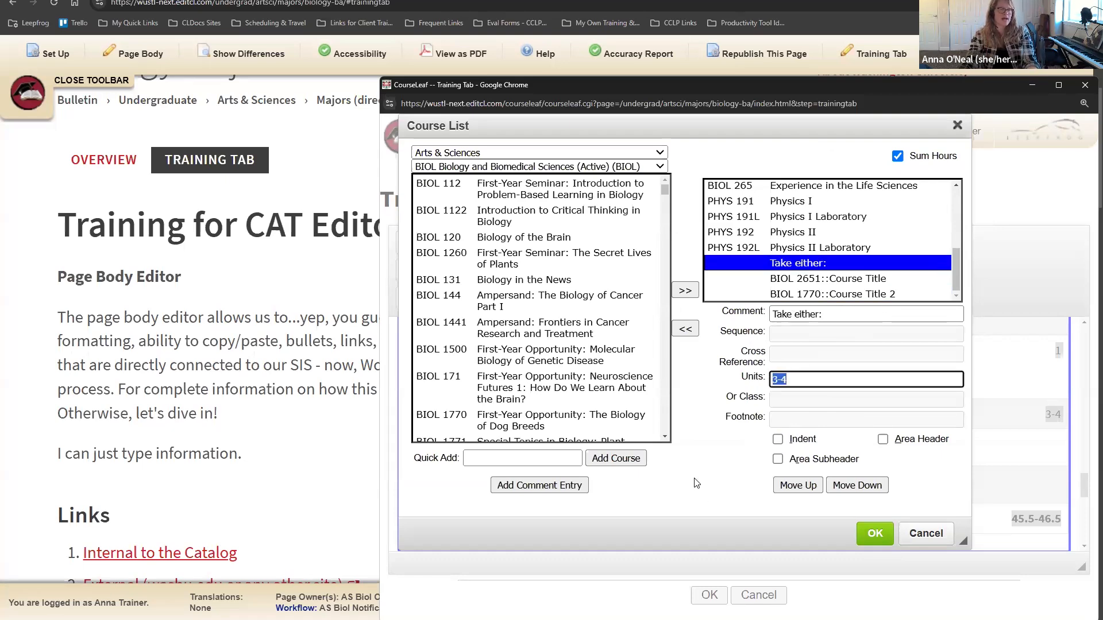
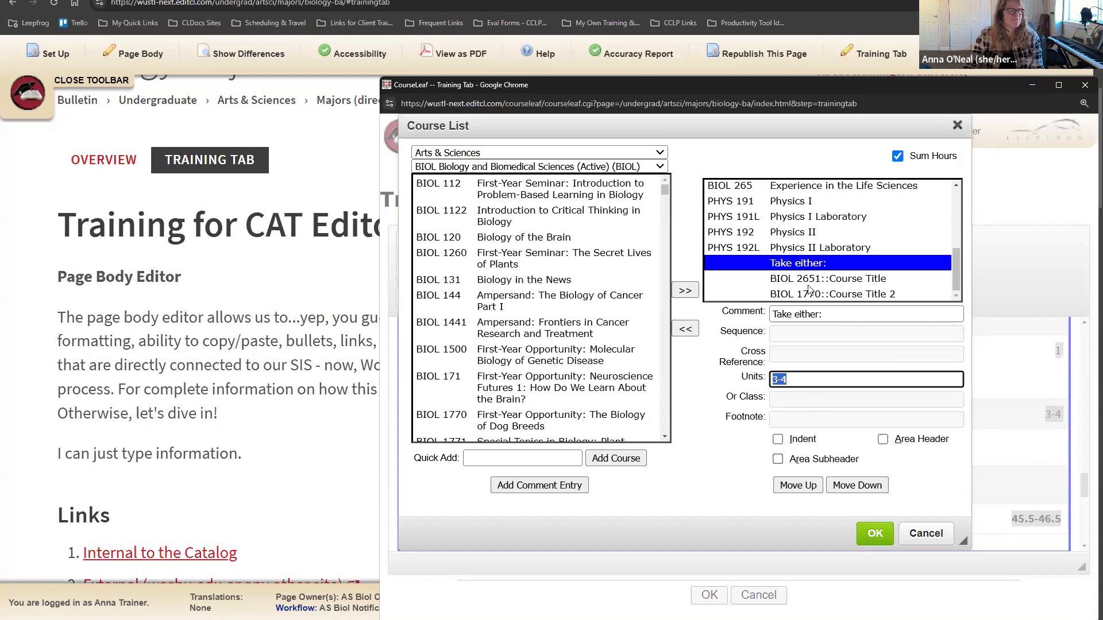
Step: Restore the 'Take either:' units to 3-4 after a stray edit and apply the course list
click(799, 269)
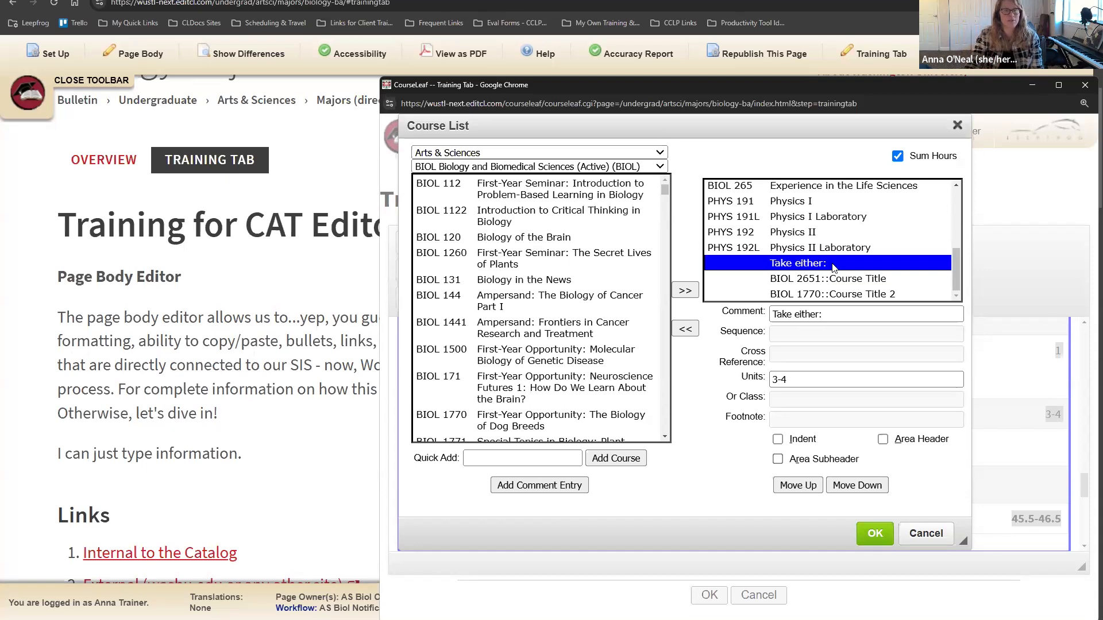
click(805, 380)
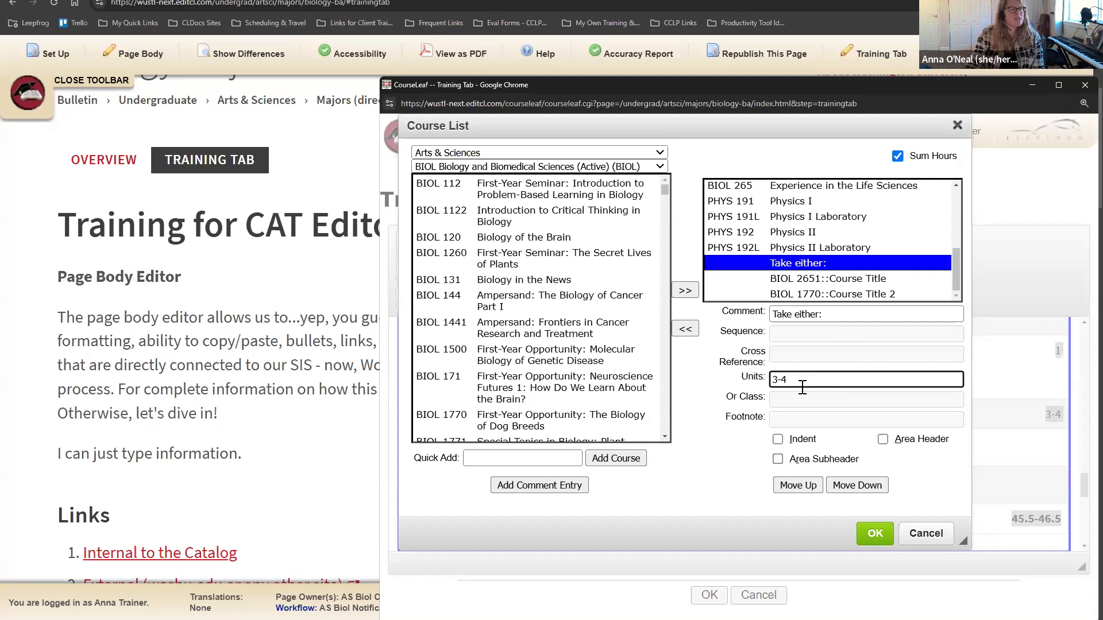
key(ctrl+a)
click(824, 386)
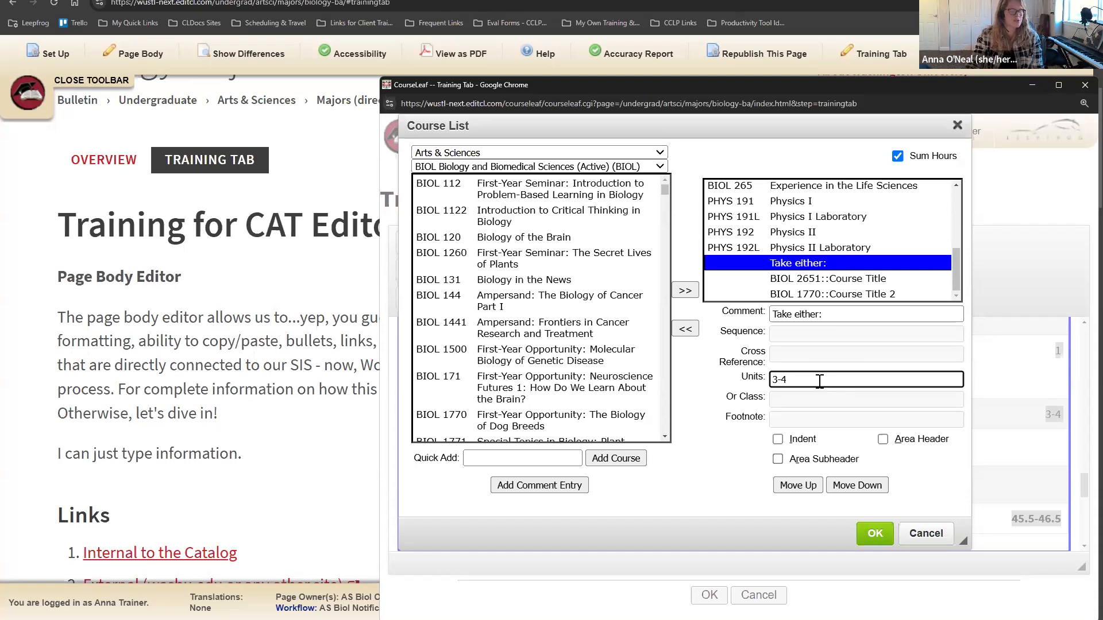
text(::3)
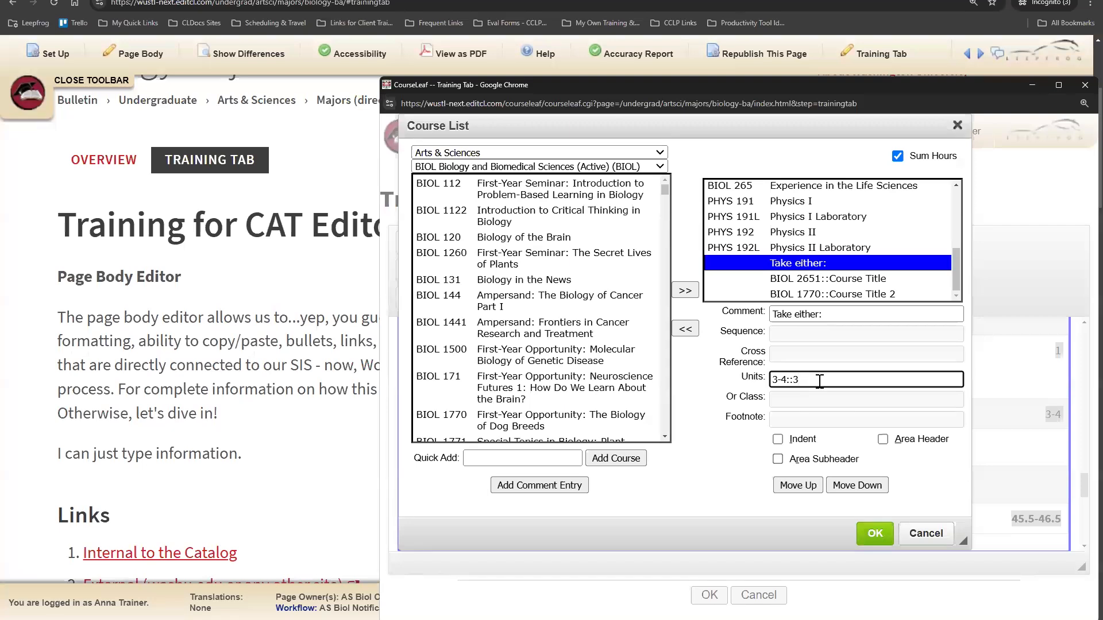
key(BackSpace)
key(BackSpace)
click(873, 535)
Step: Save the Training Tab edits and close the editor
scroll(746, 459, down, 1)
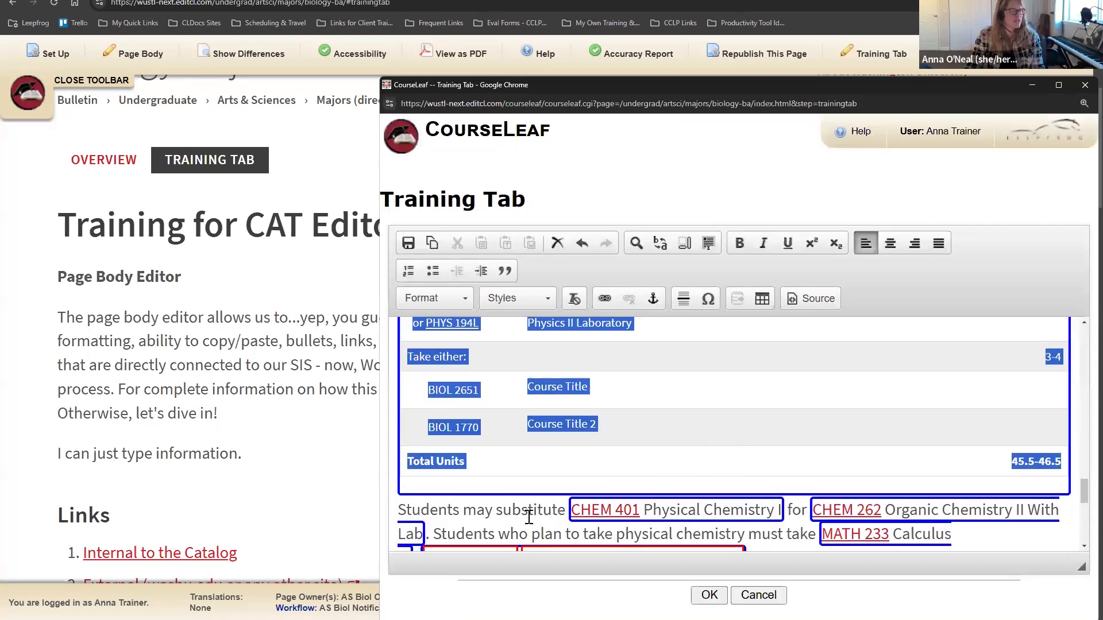
click(793, 419)
scroll(827, 466, up, 2)
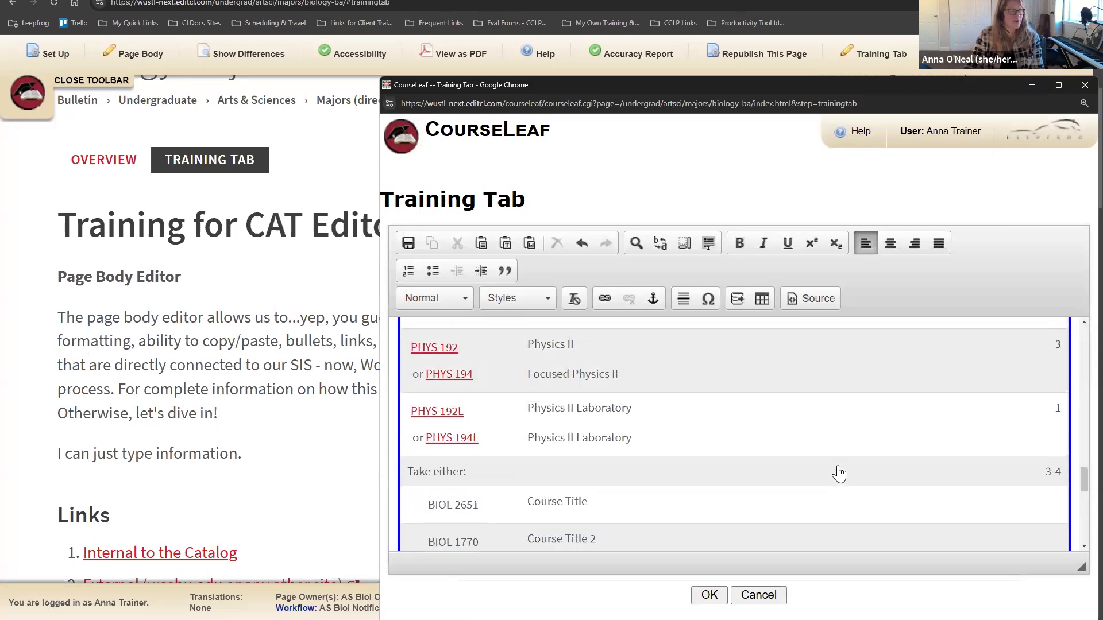
scroll(839, 472, down, 9)
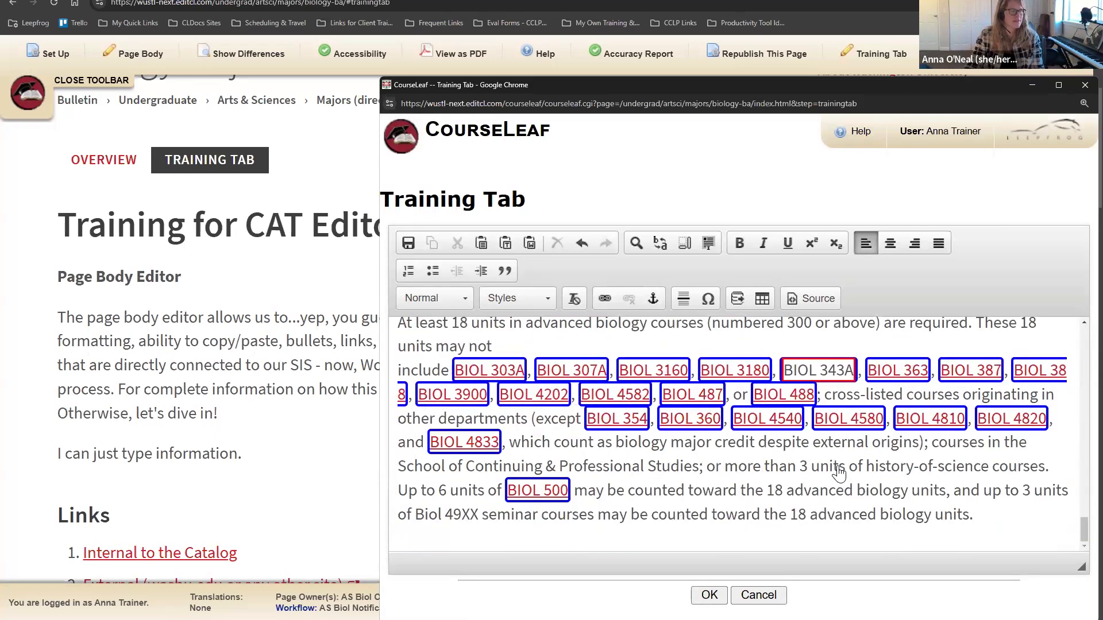
scroll(839, 472, up, 5)
click(709, 595)
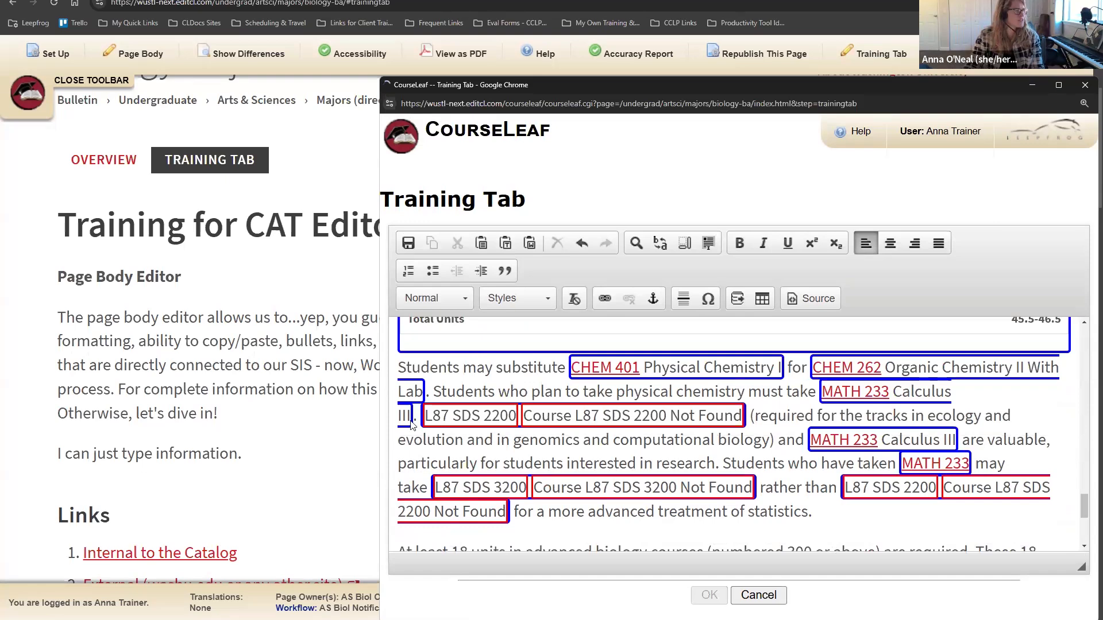
Step: Review the updated course table, previewing the PHYS 192L description and the BIOL 2651 entry
scroll(540, 457, down, 15)
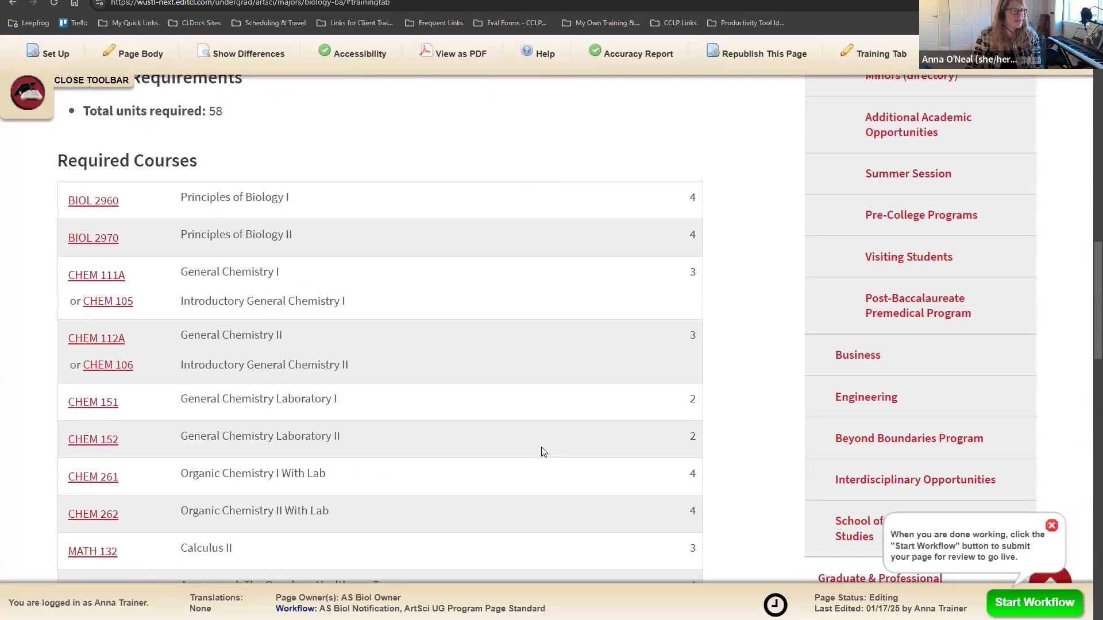
scroll(544, 428, down, 8)
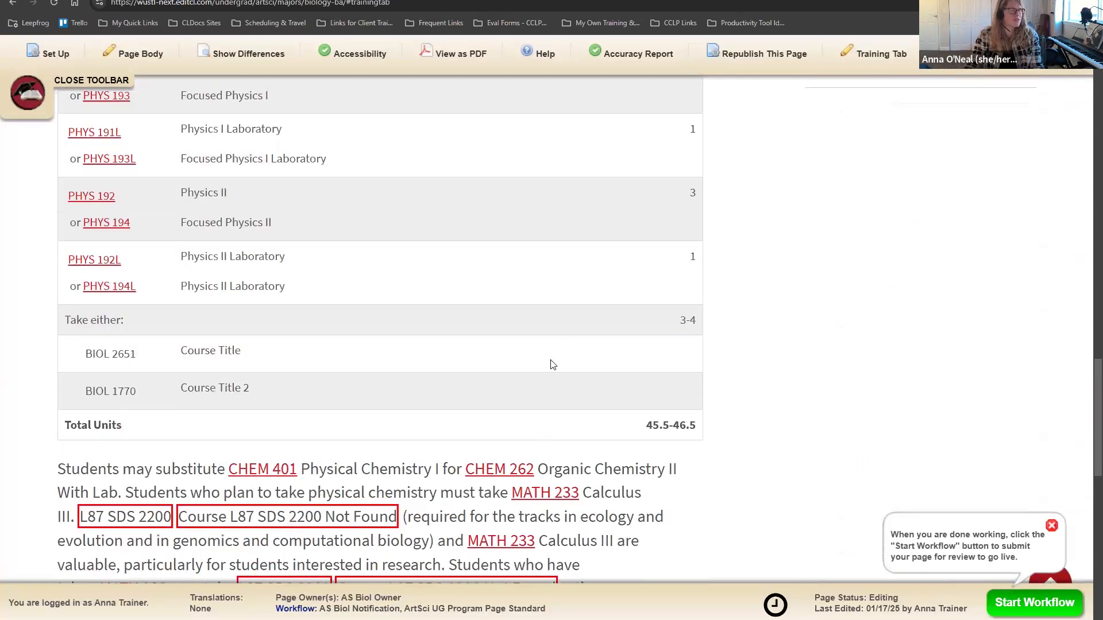
click(96, 264)
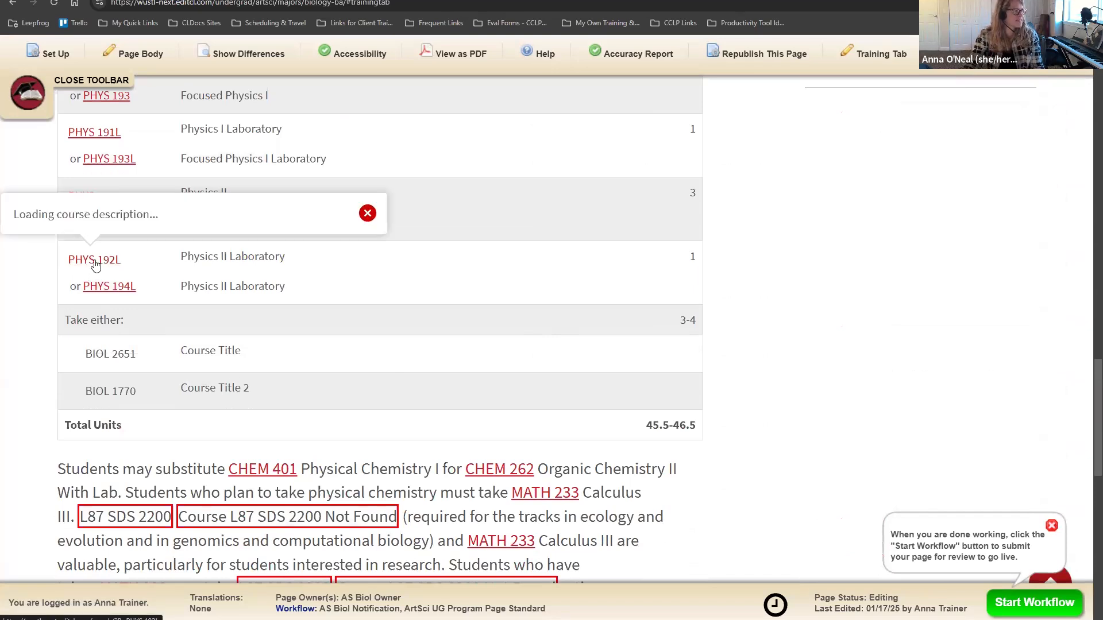
click(33, 303)
drag(85, 355, 133, 360)
click(130, 430)
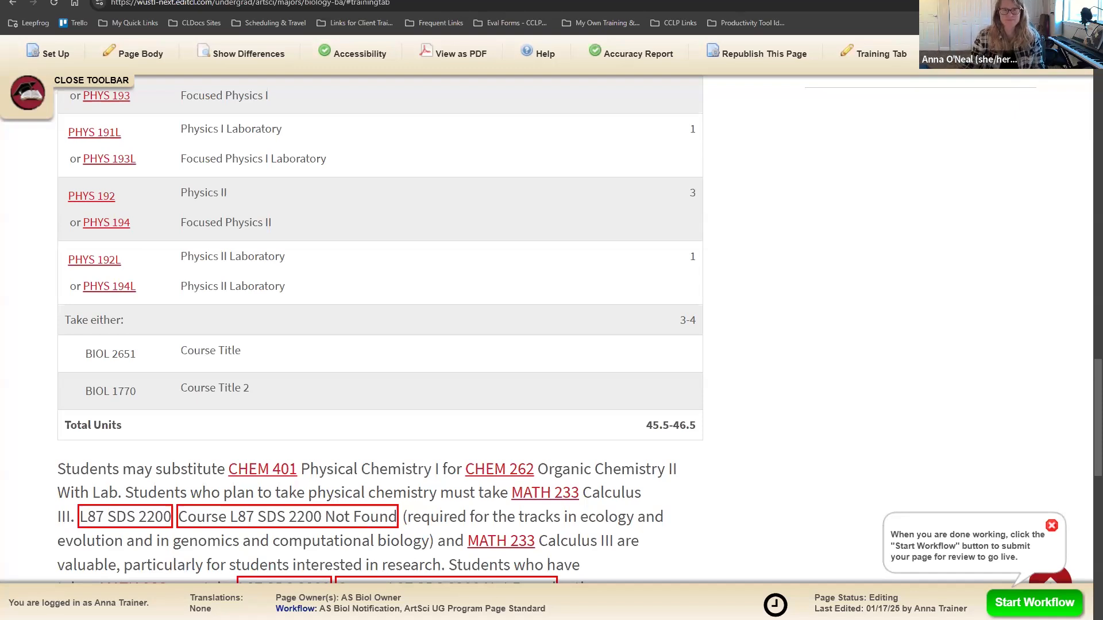
scroll(464, 390, down, 4)
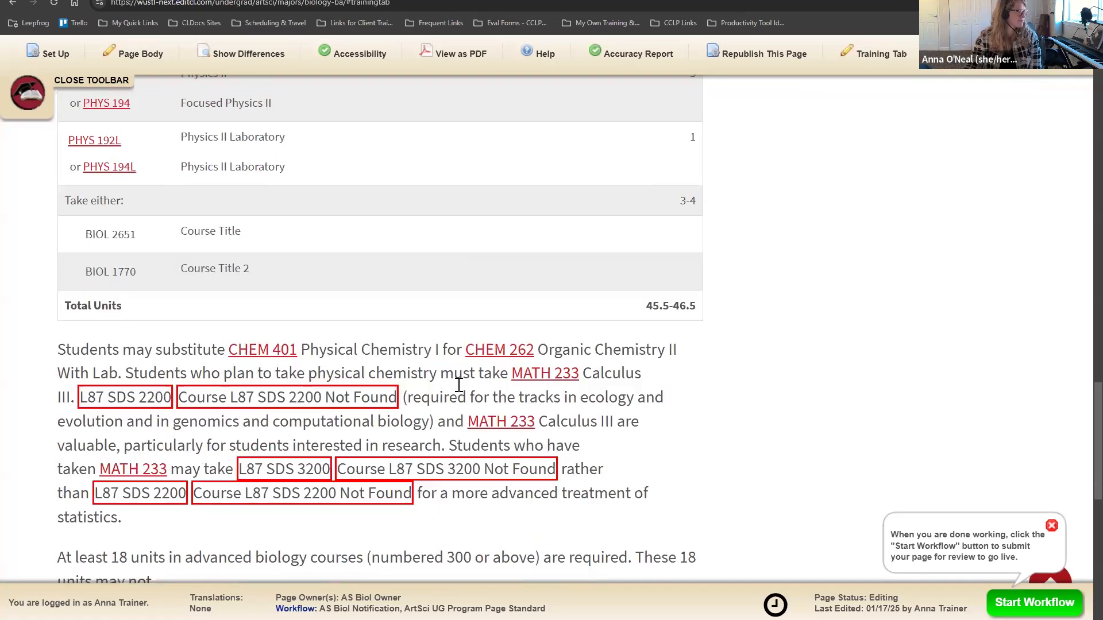
scroll(455, 415, up, 1)
scroll(455, 414, up, 15)
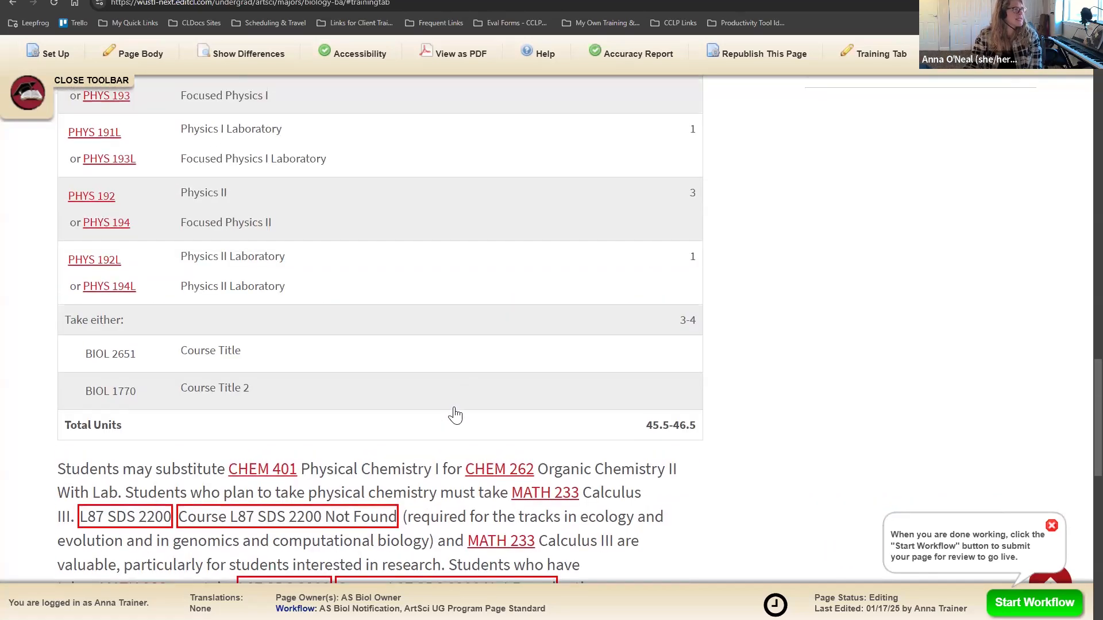
scroll(455, 415, up, 12)
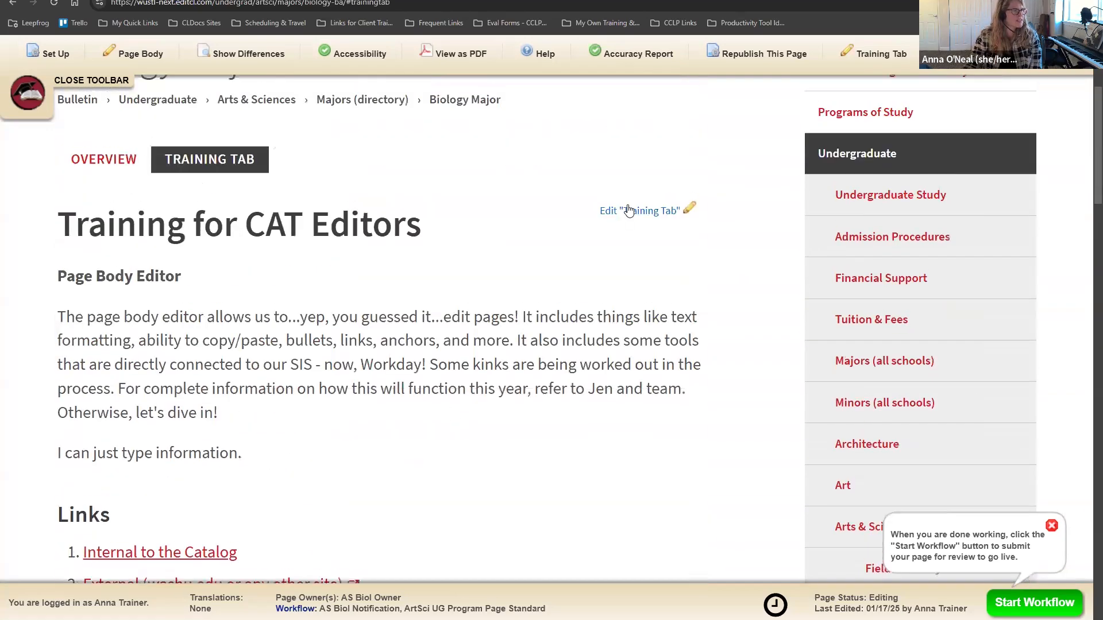
Step: Reopen the Training Tab editor full-screen at the paragraph flagging BIOL 343A and L87 SDS courses
click(633, 210)
scroll(511, 421, down, 20)
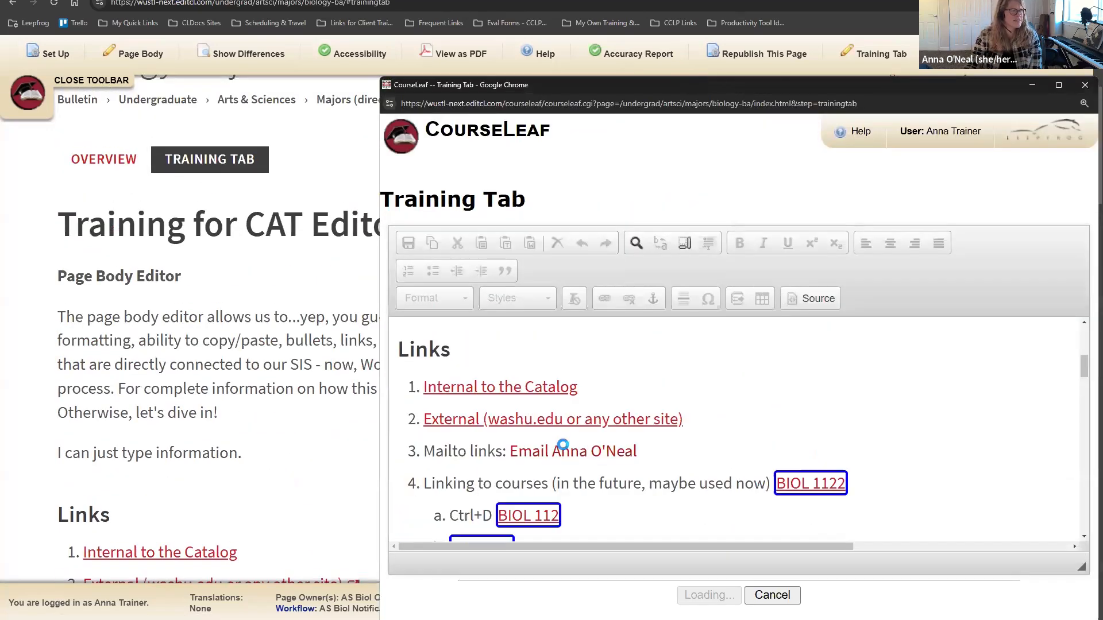
scroll(572, 445, down, 6)
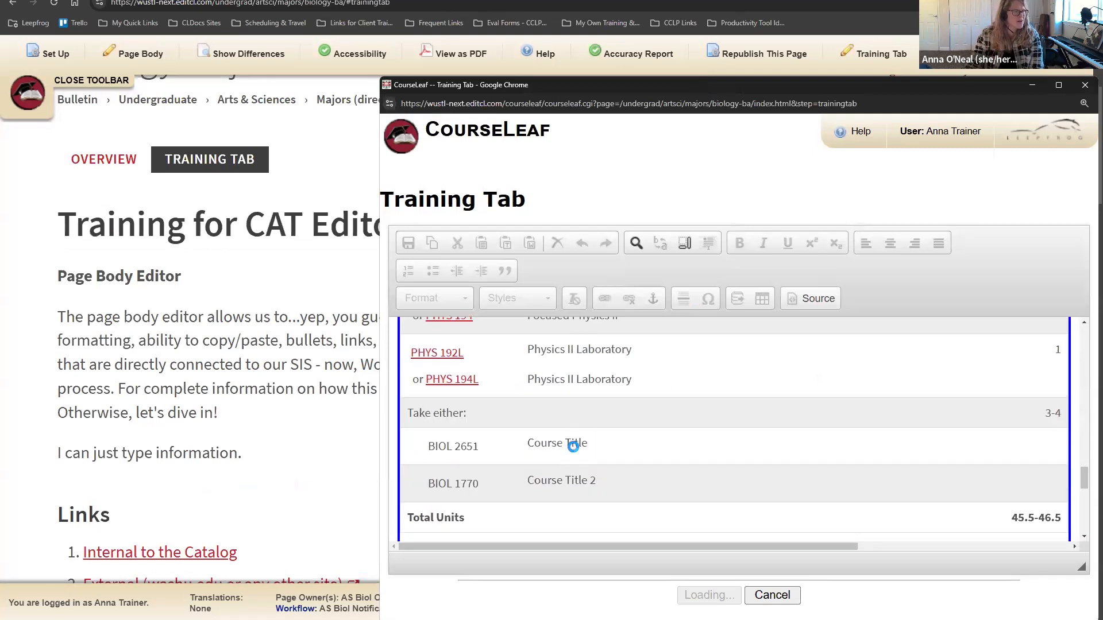
scroll(543, 408, up, 1)
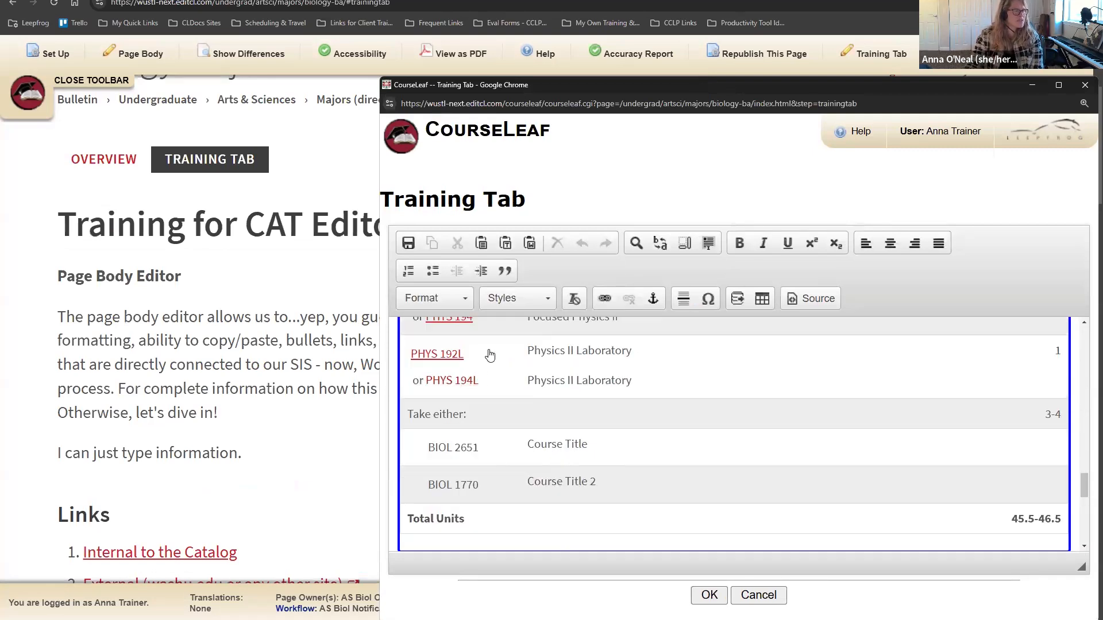
scroll(722, 411, down, 4)
scroll(722, 411, down, 1)
scroll(722, 412, up, 1)
click(1058, 85)
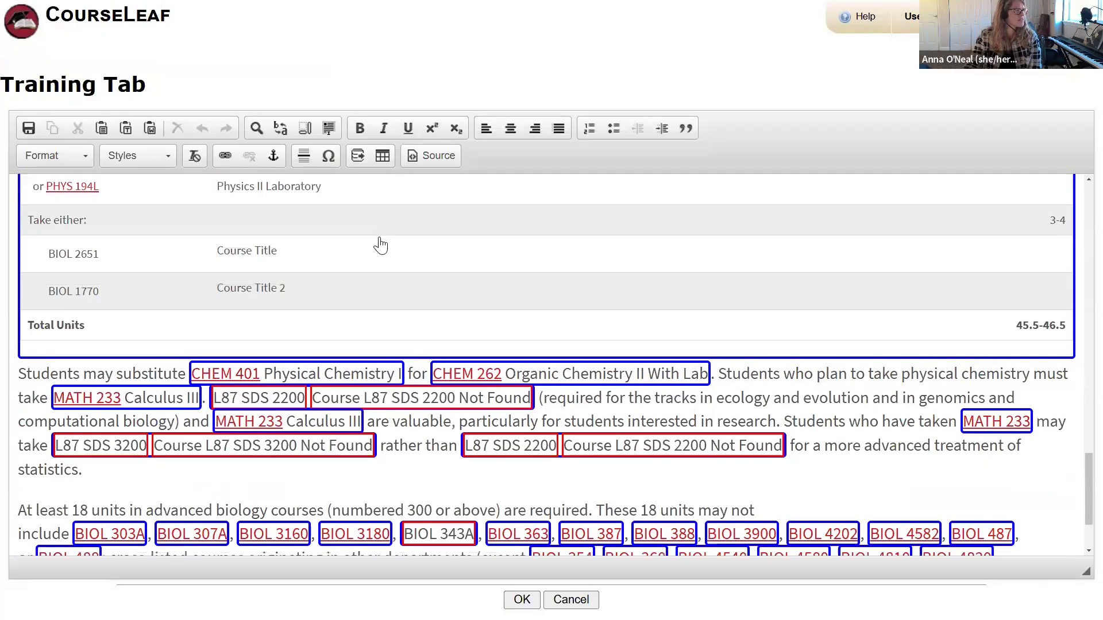
scroll(380, 241, down, 1)
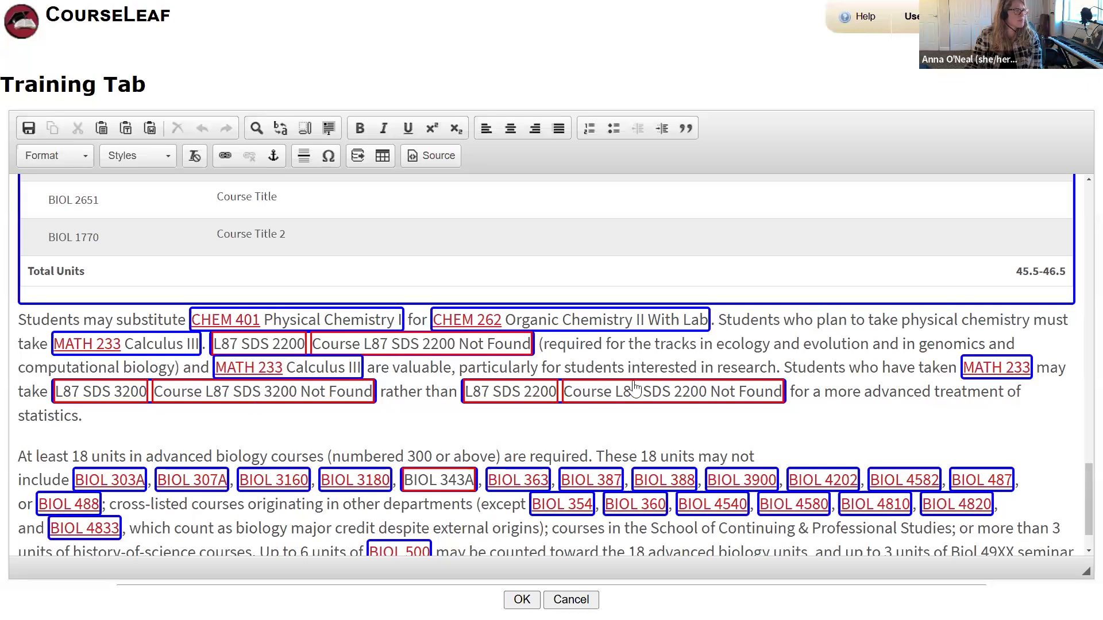
scroll(714, 402, down, 1)
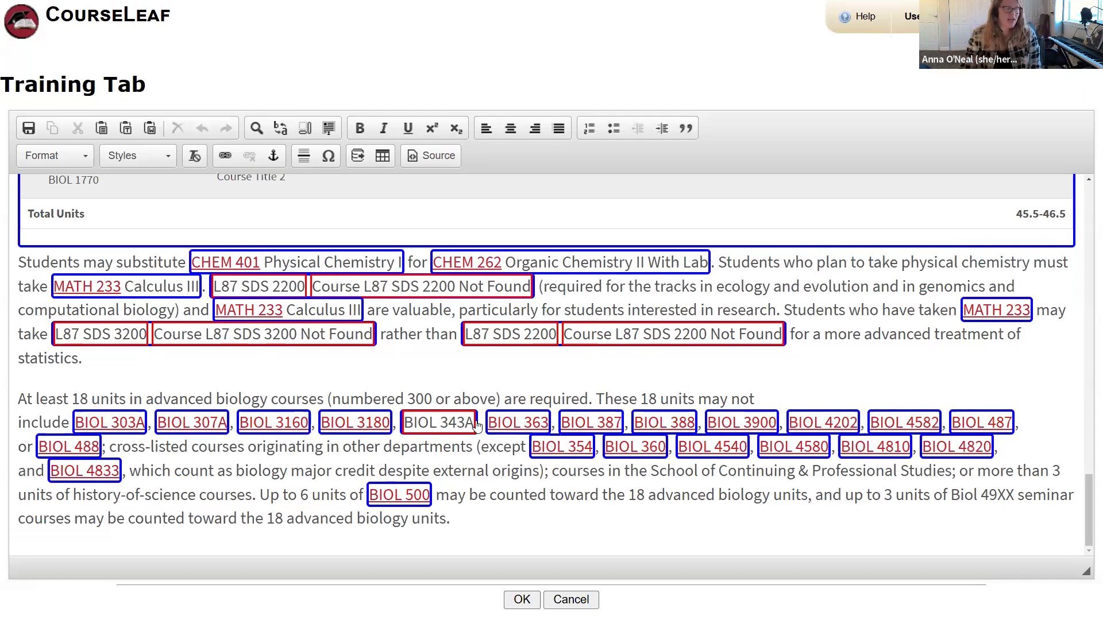
Step: Replace BIOL 343A with BIOL 3423 Behavioral Genetics Laboratory from Biology and Biomedical Sciences
double_click(449, 431)
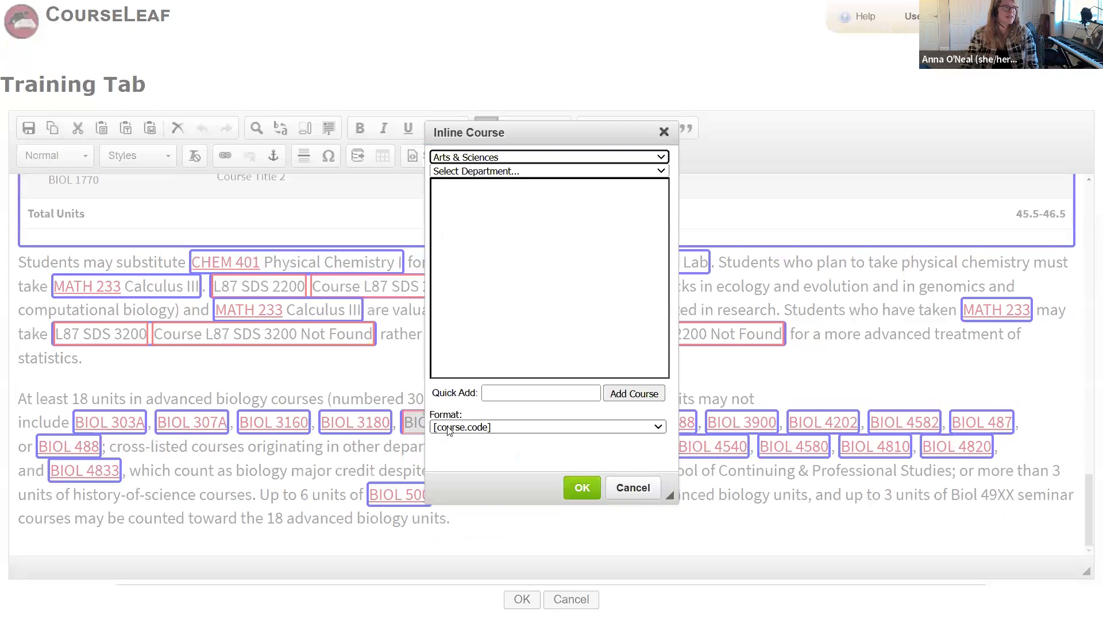
click(494, 171)
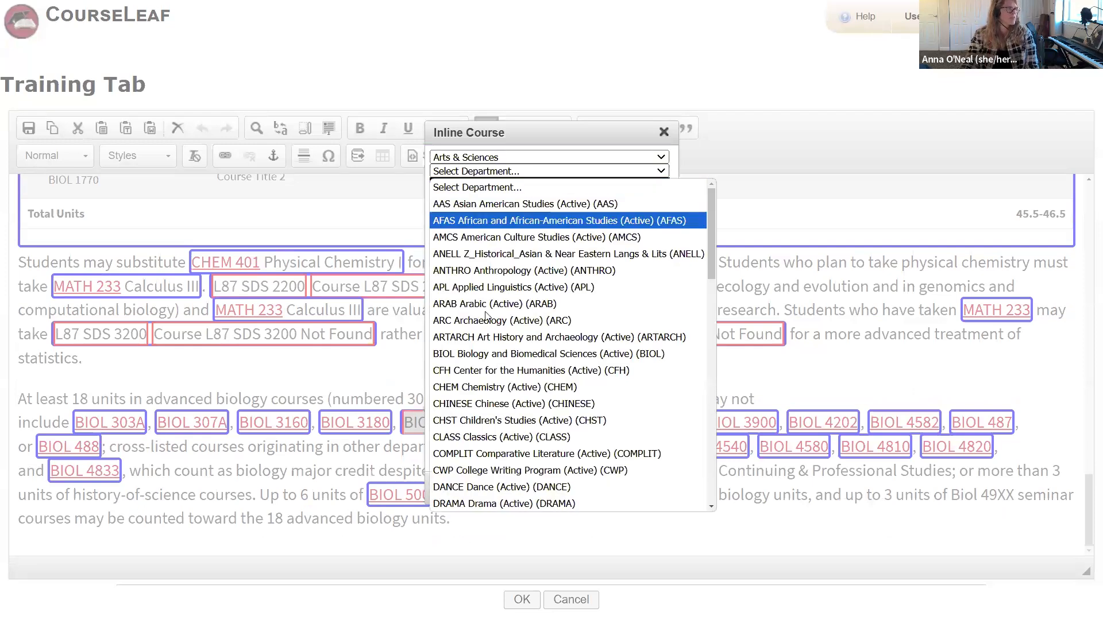
click(482, 353)
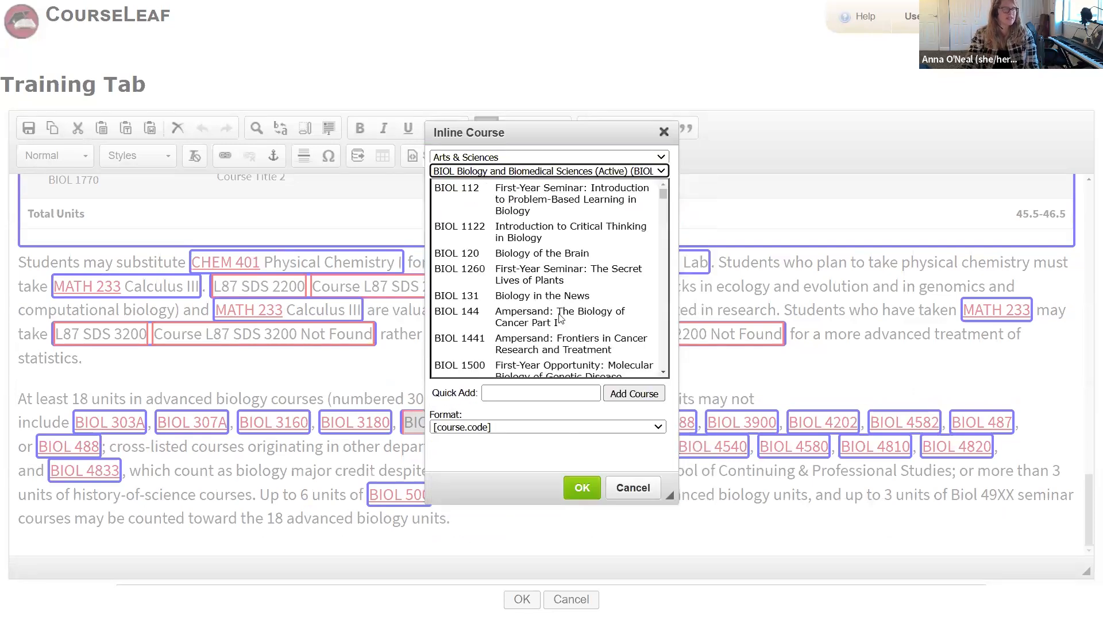
scroll(560, 310, down, 10)
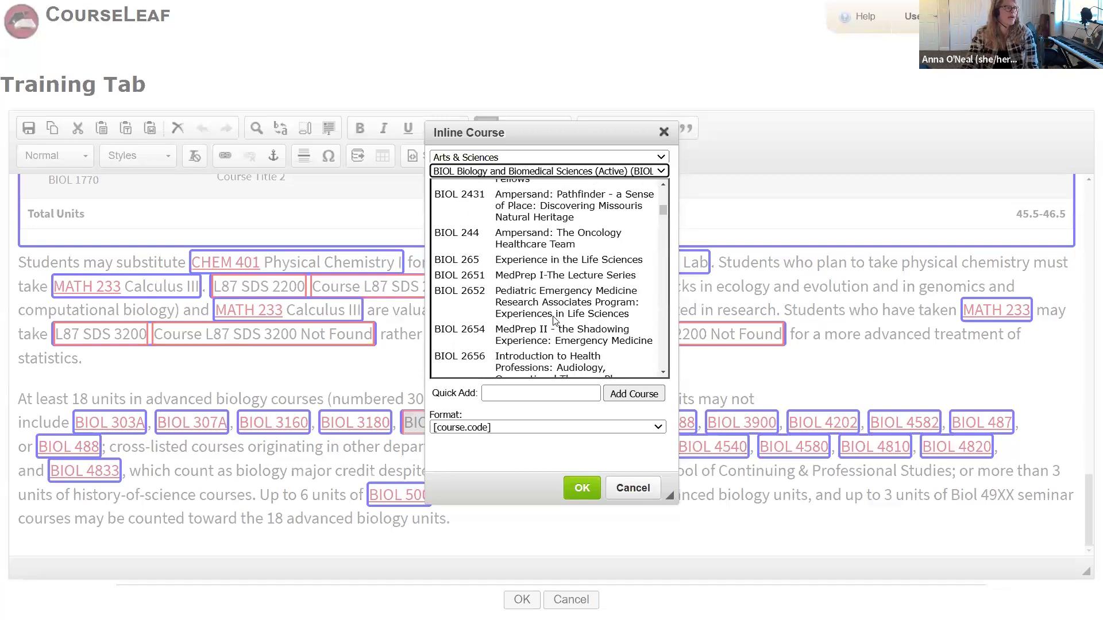
scroll(554, 321, down, 6)
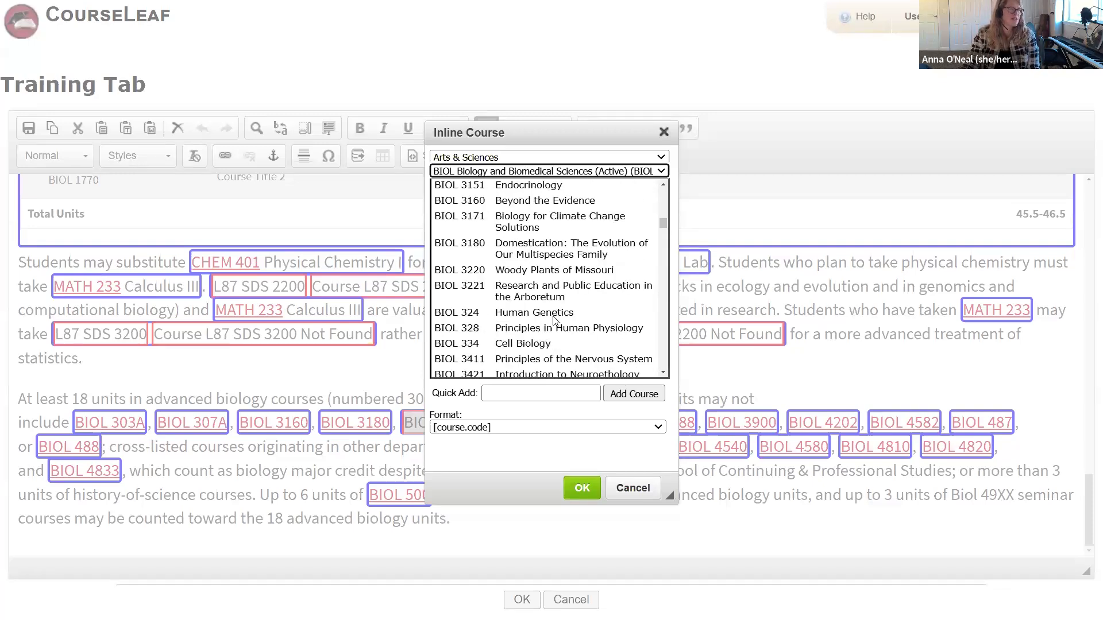
scroll(550, 283, down, 3)
drag(555, 142, 842, 145)
scroll(746, 271, down, 2)
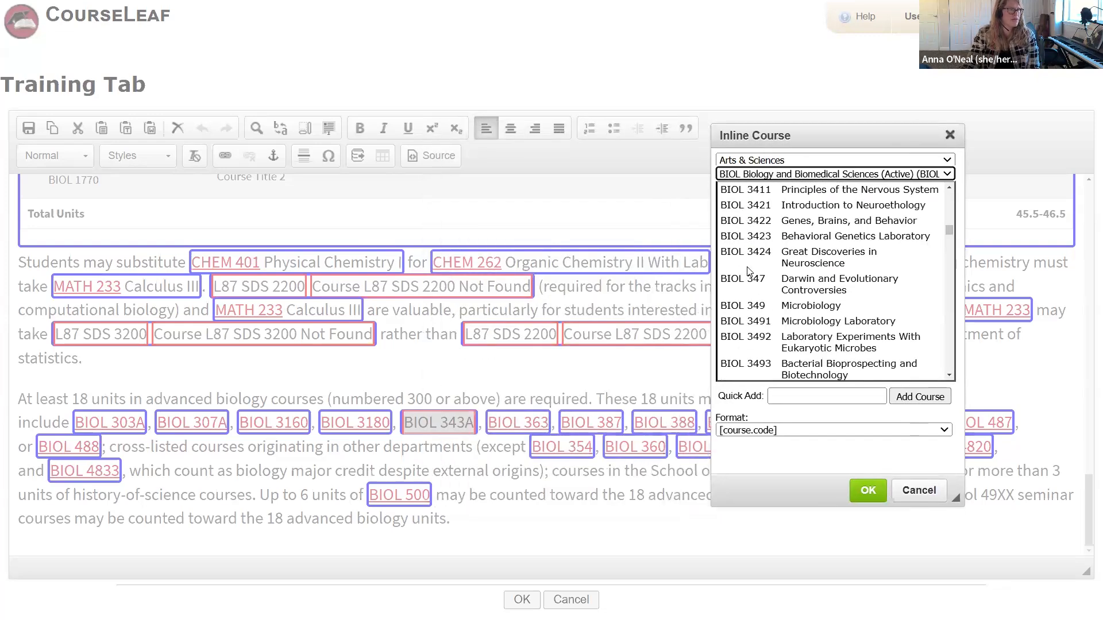
scroll(750, 269, up, 2)
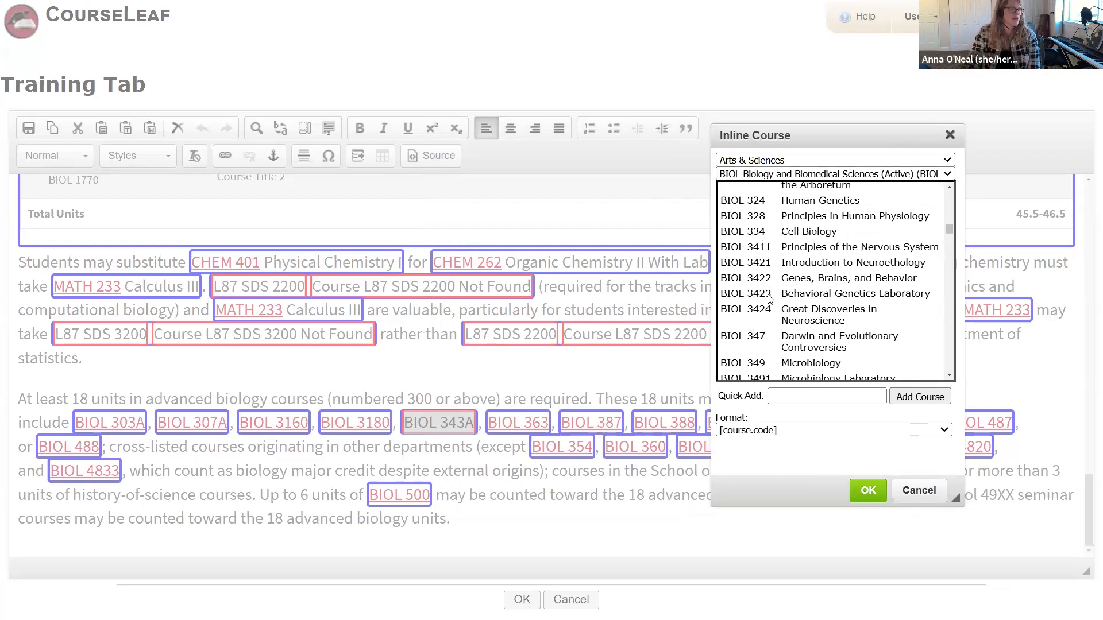
click(768, 296)
click(868, 491)
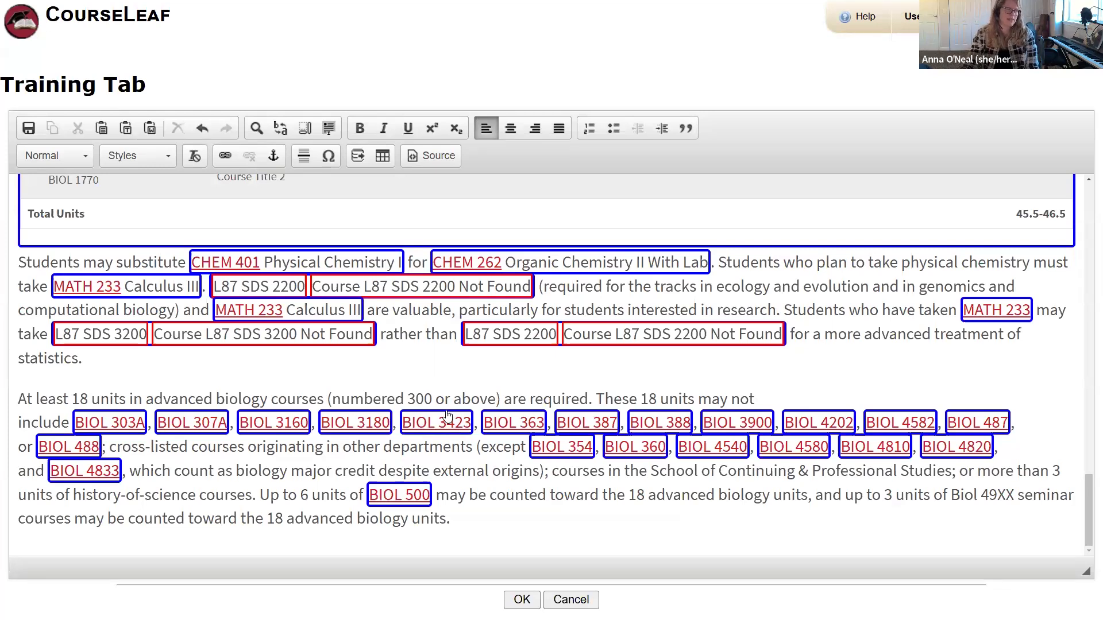
Step: Save the edited Training Tab content
scroll(529, 418, up, 2)
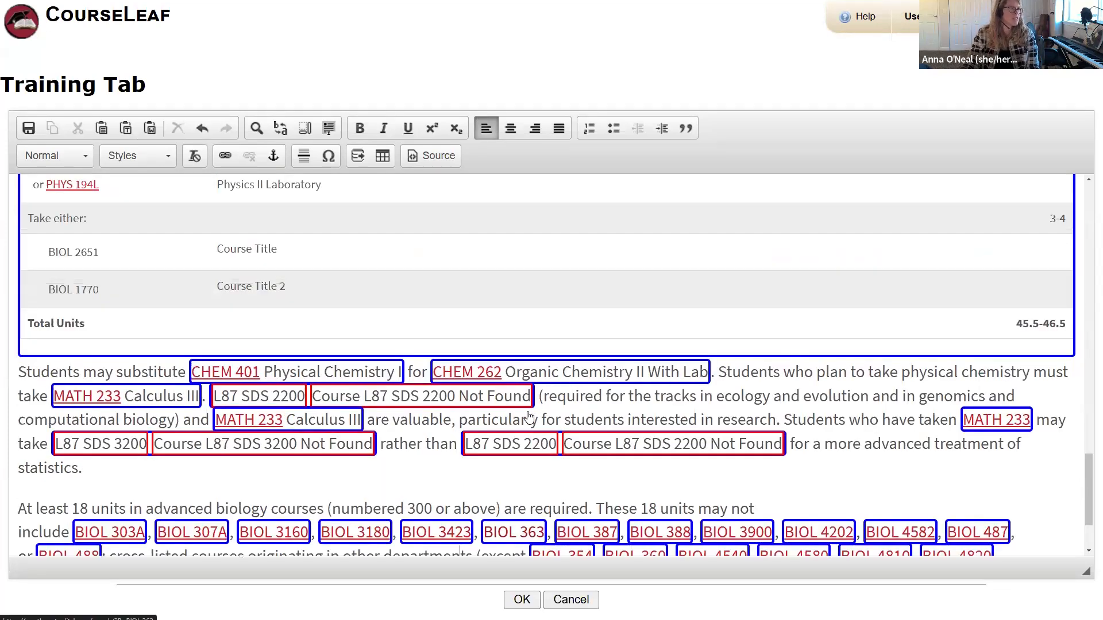
scroll(529, 417, up, 15)
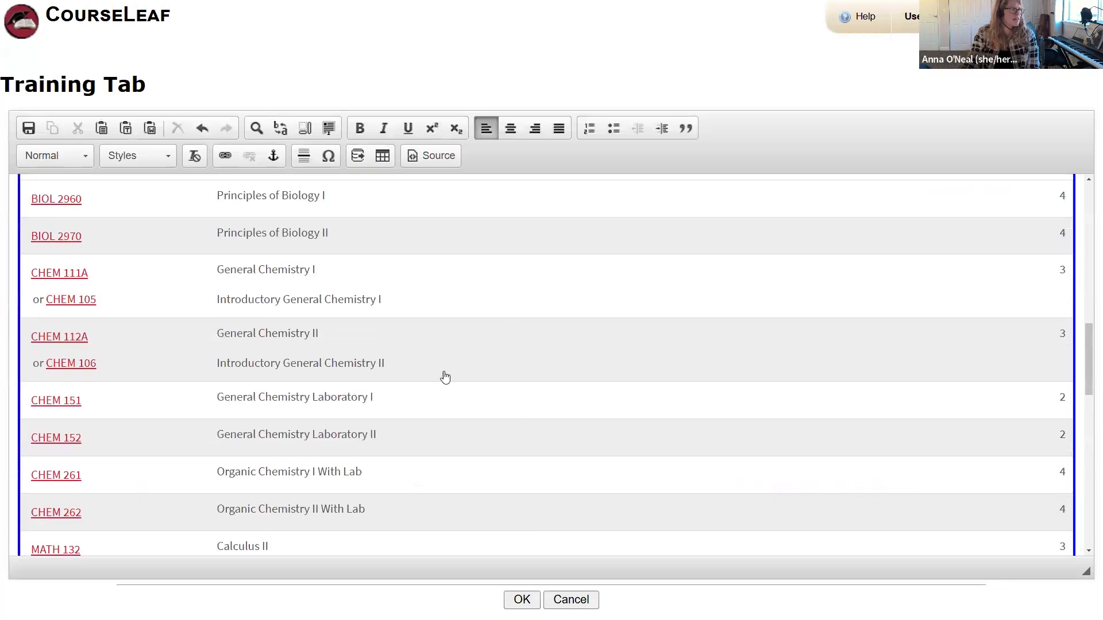
click(525, 600)
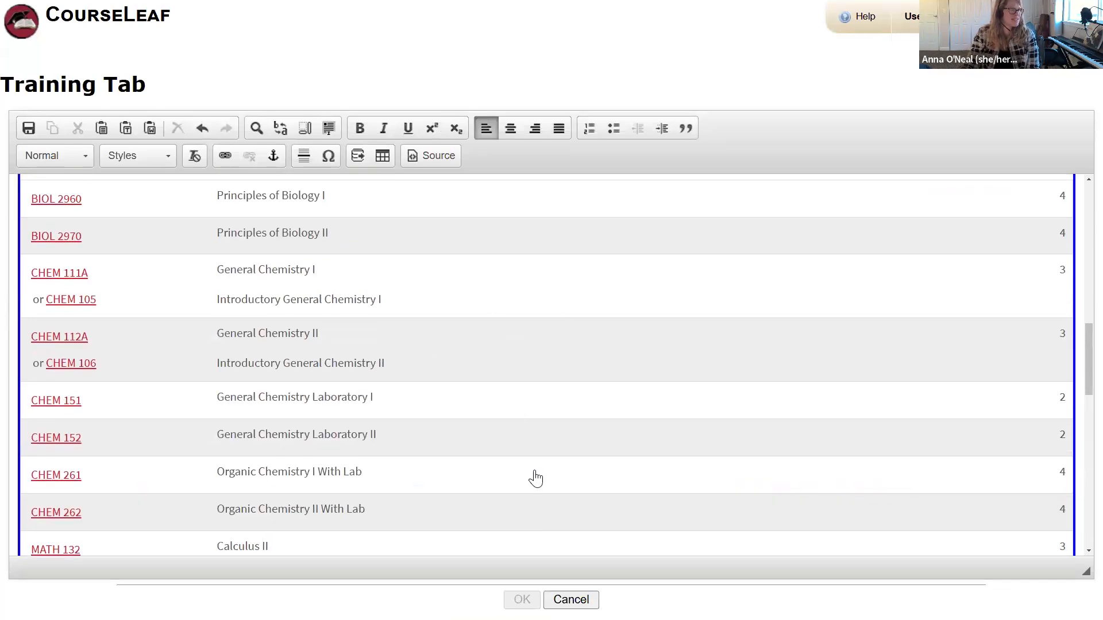
scroll(426, 340, down, 5)
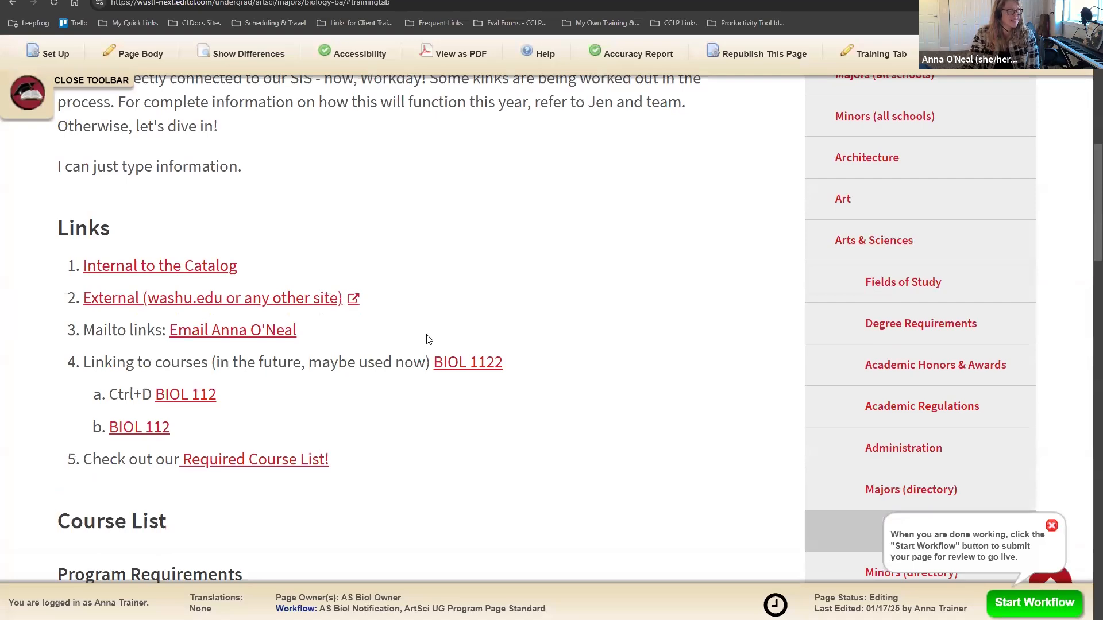
scroll(427, 340, down, 20)
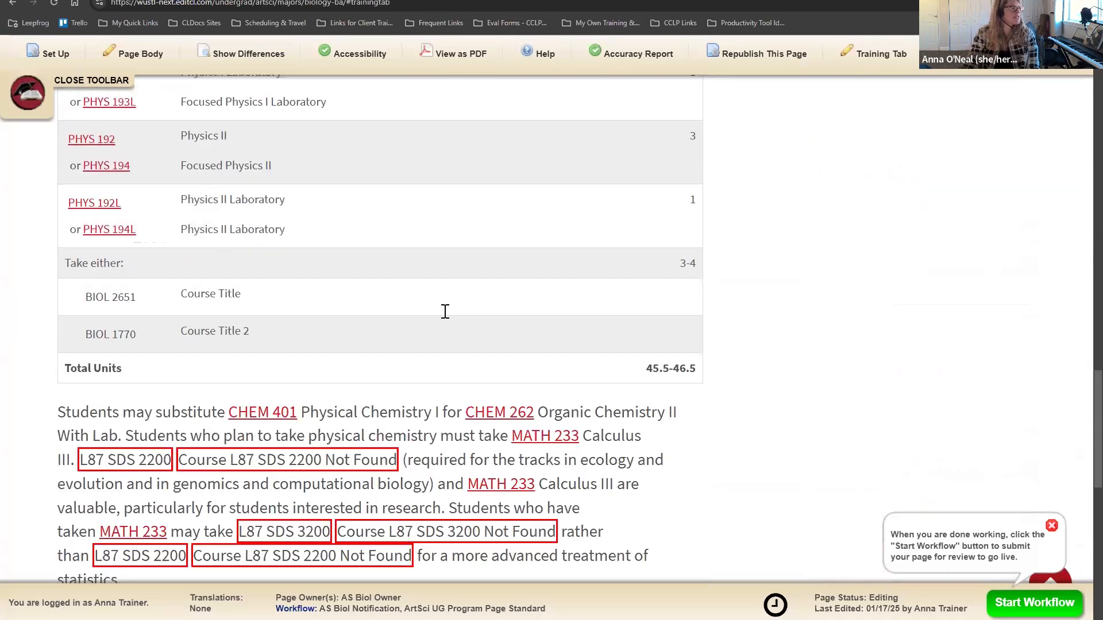
scroll(445, 311, down, 4)
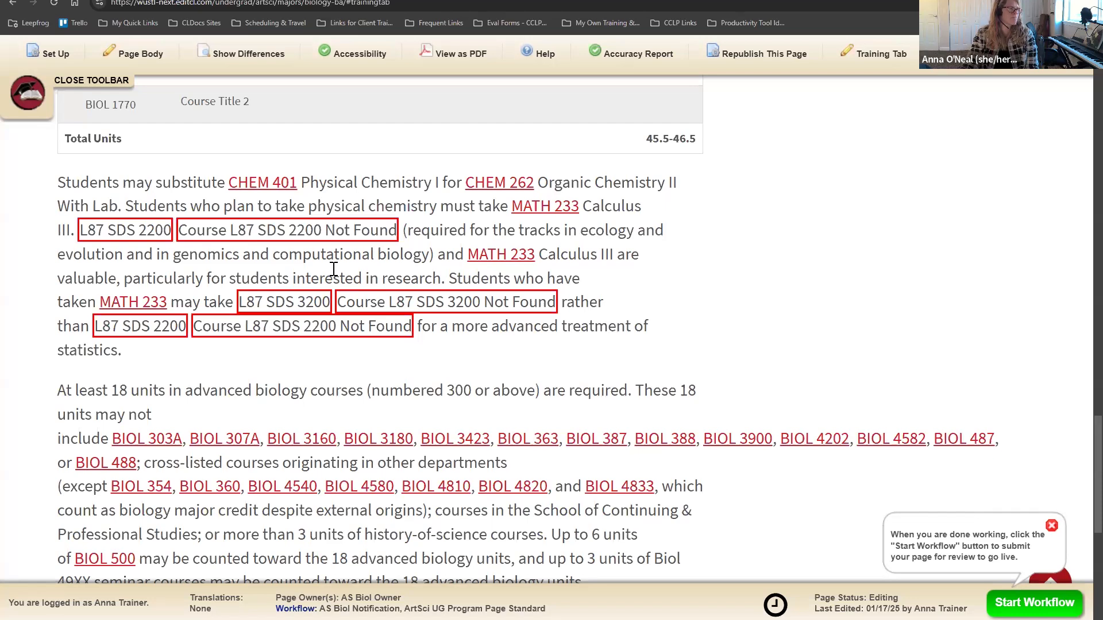
Step: Inspect the Not Found messages for L87 SDS 2200 and L87 SDS 3200
click(298, 234)
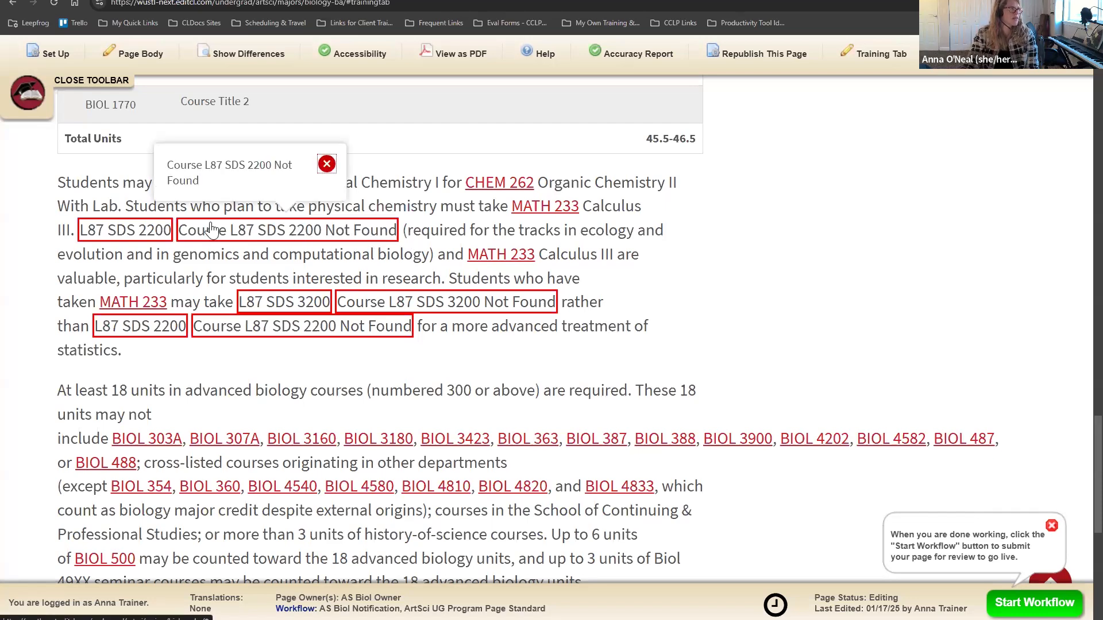
click(137, 232)
click(303, 306)
click(381, 304)
click(326, 333)
click(171, 344)
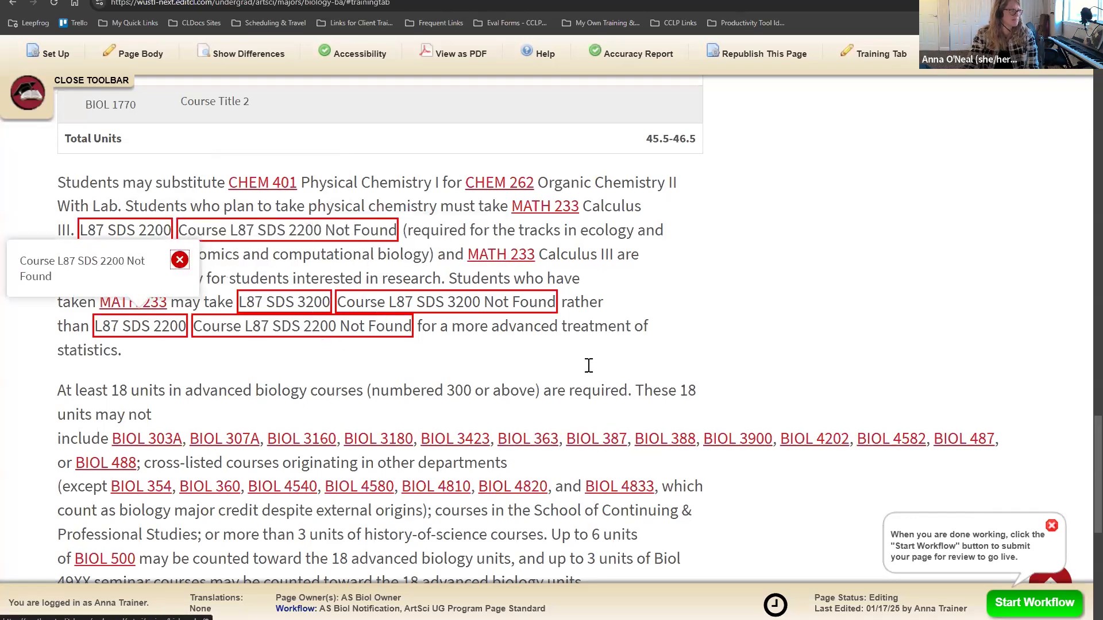
scroll(587, 363, down, 4)
scroll(593, 368, up, 8)
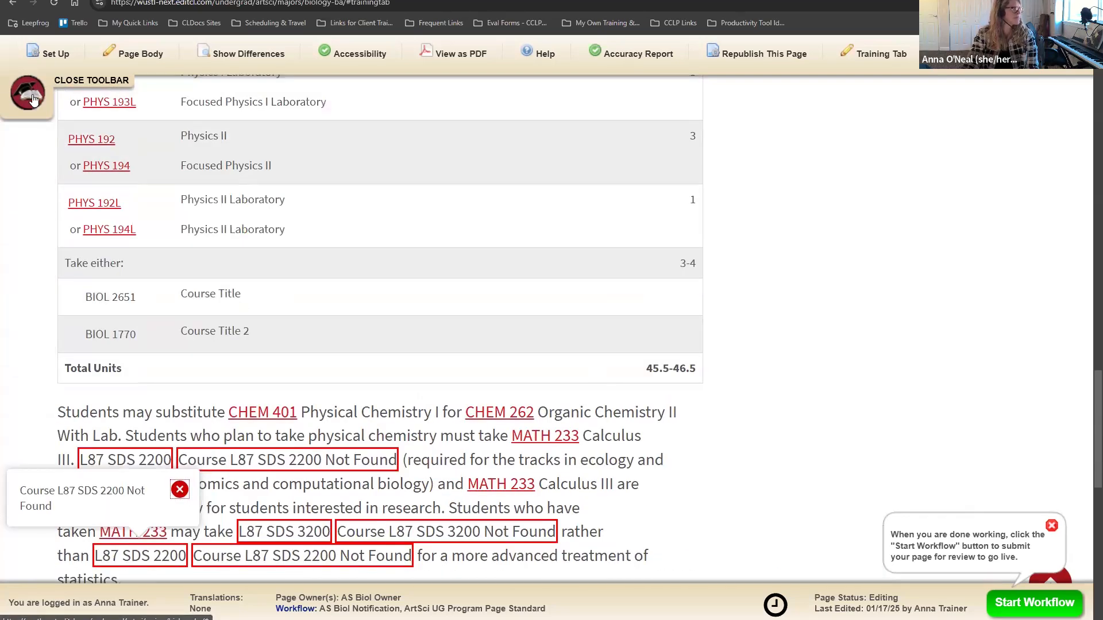
scroll(660, 386, down, 3)
scroll(672, 384, up, 3)
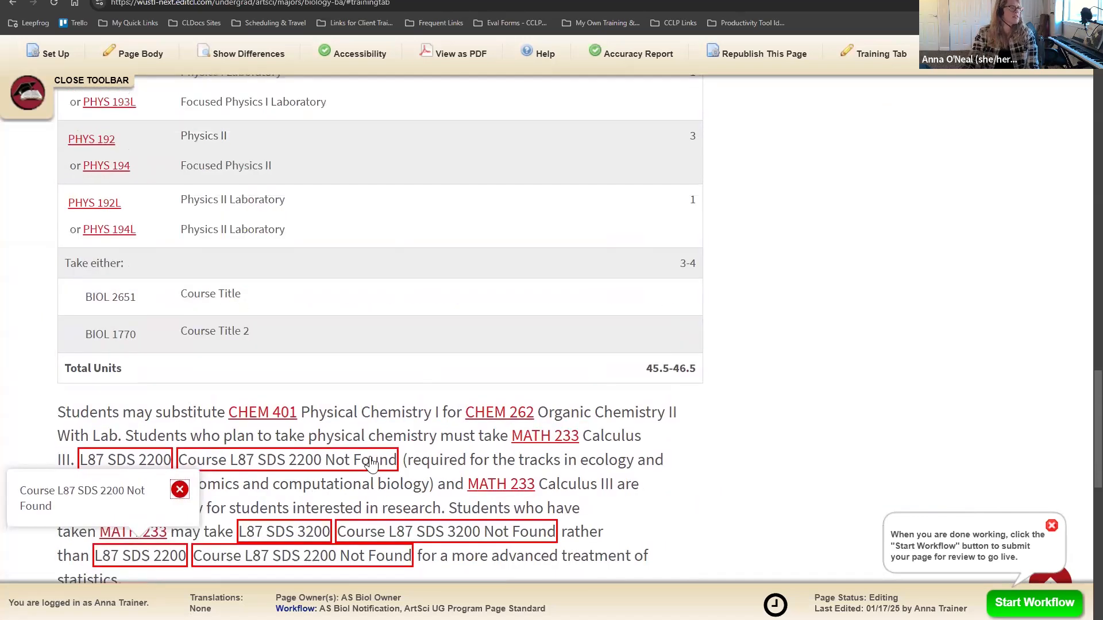
click(178, 493)
scroll(627, 475, up, 1)
scroll(627, 472, up, 6)
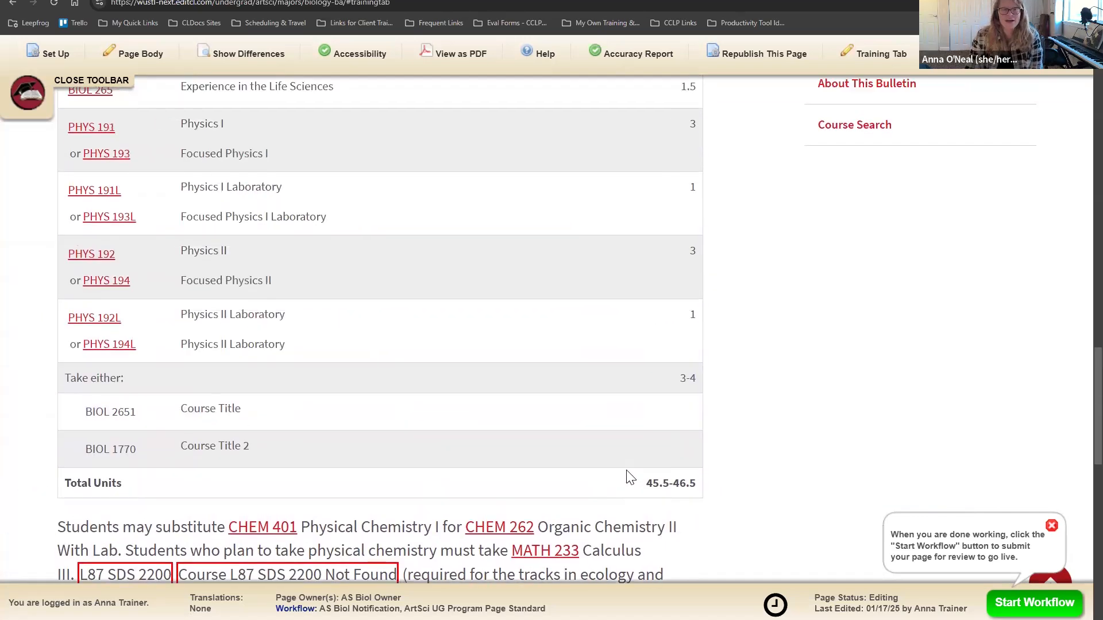
scroll(632, 468, up, 9)
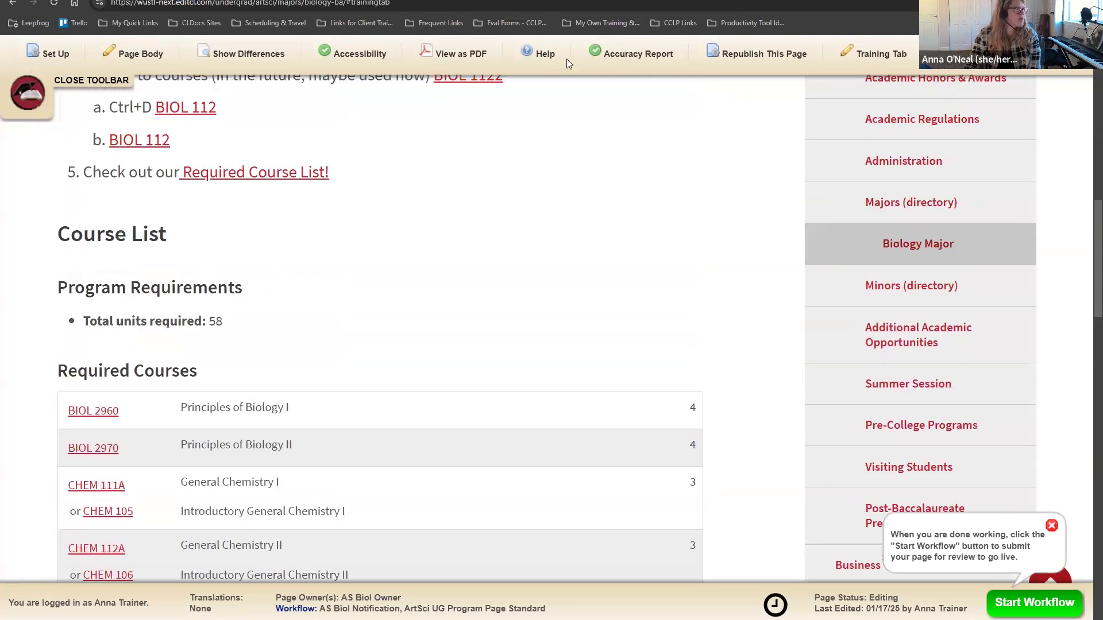
scroll(712, 301, up, 12)
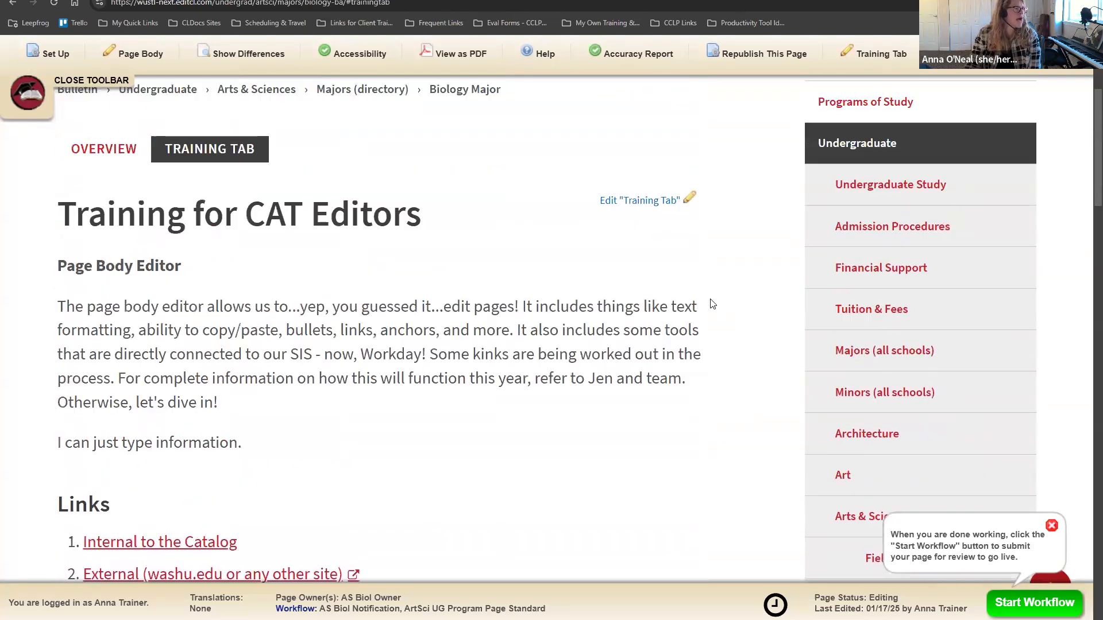
Step: Open Show Differences full-screen and review the Training Tab changes
click(267, 57)
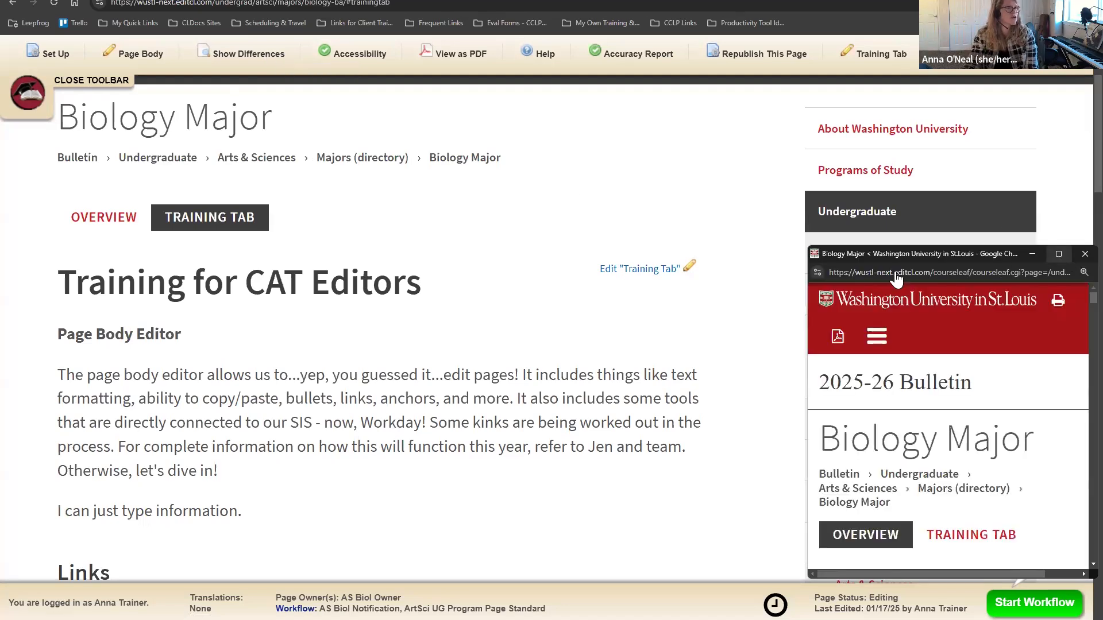
click(1058, 253)
scroll(688, 299, down, 3)
scroll(652, 293, up, 5)
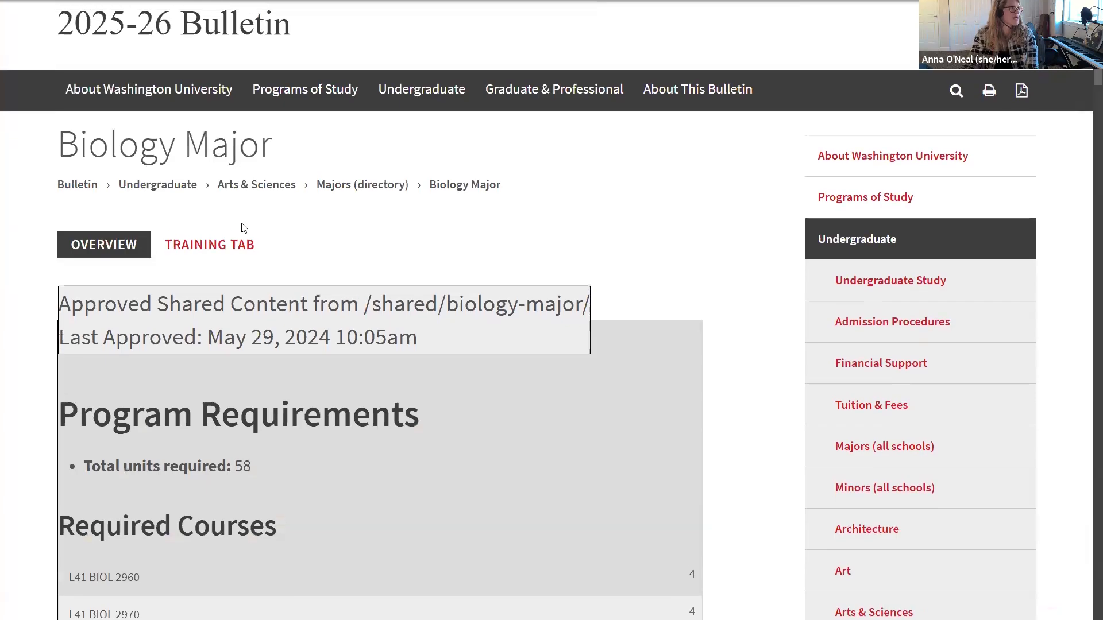
click(220, 247)
scroll(566, 248, down, 8)
scroll(568, 250, down, 15)
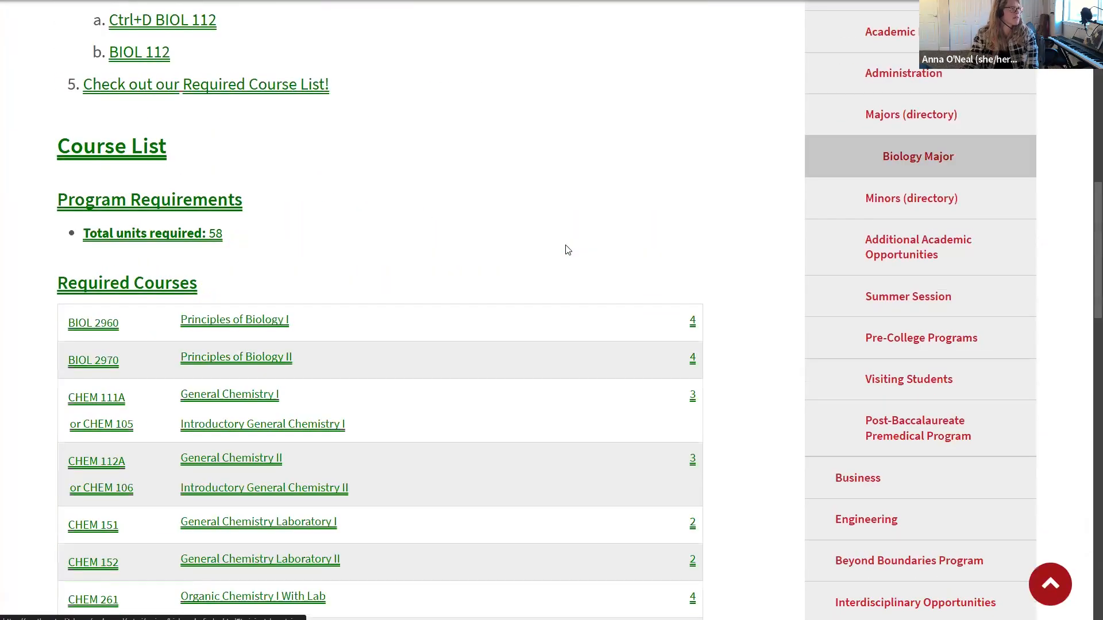
scroll(568, 250, down, 8)
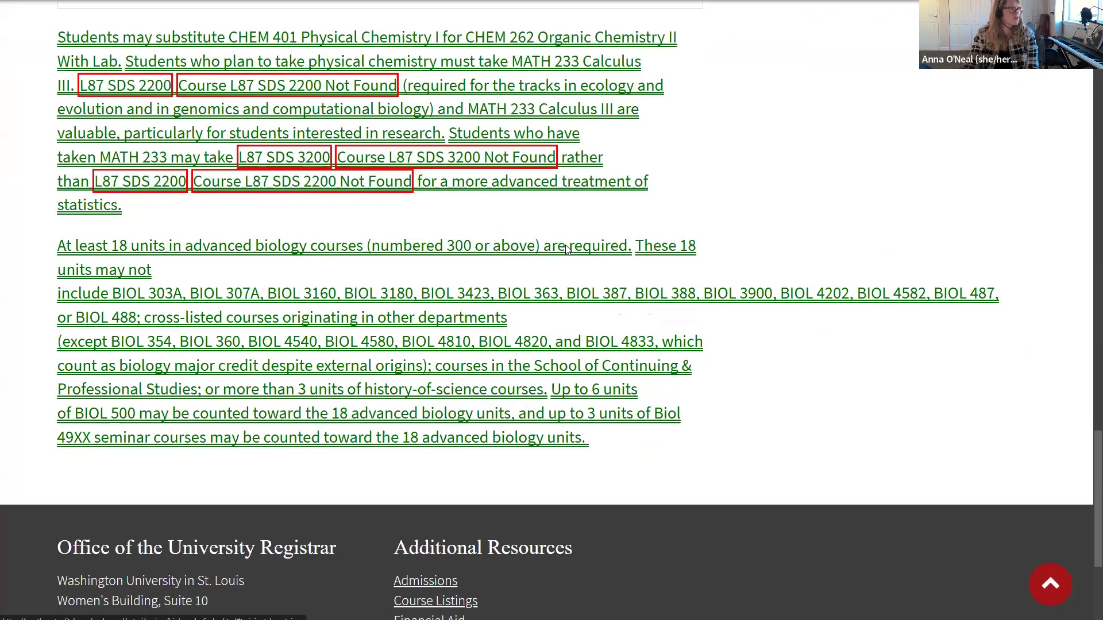
scroll(578, 251, up, 16)
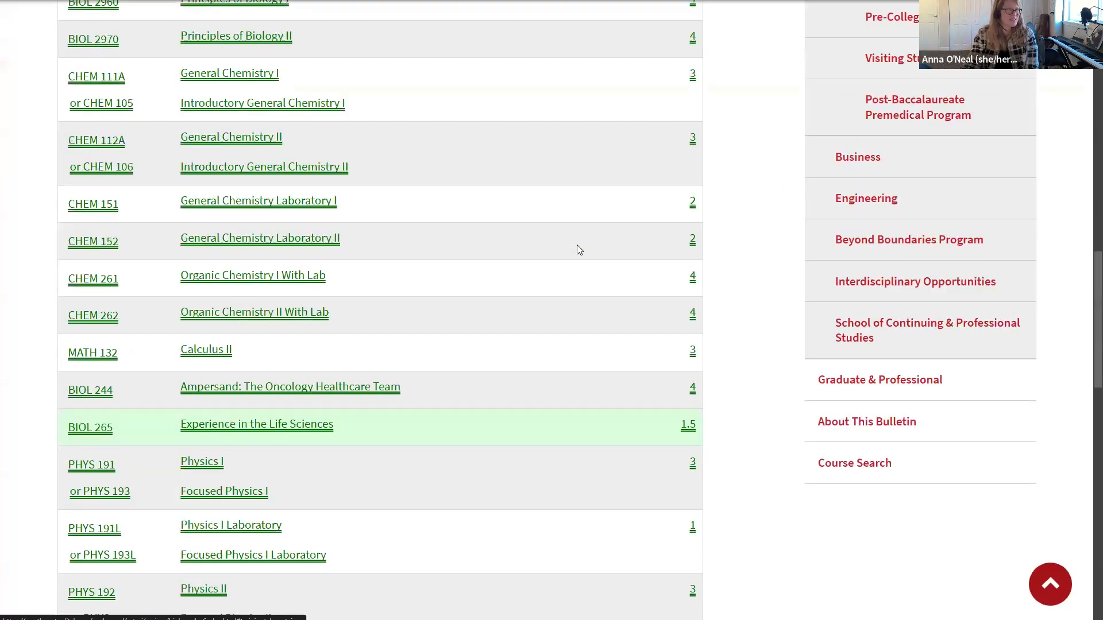
scroll(577, 251, up, 15)
scroll(580, 251, up, 2)
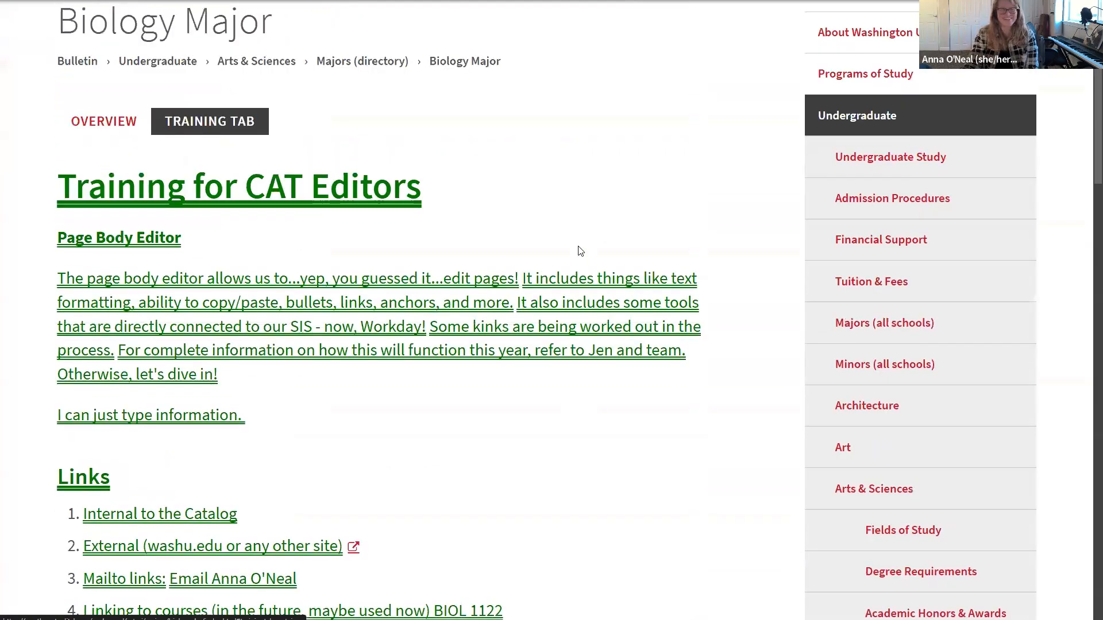
scroll(580, 251, up, 1)
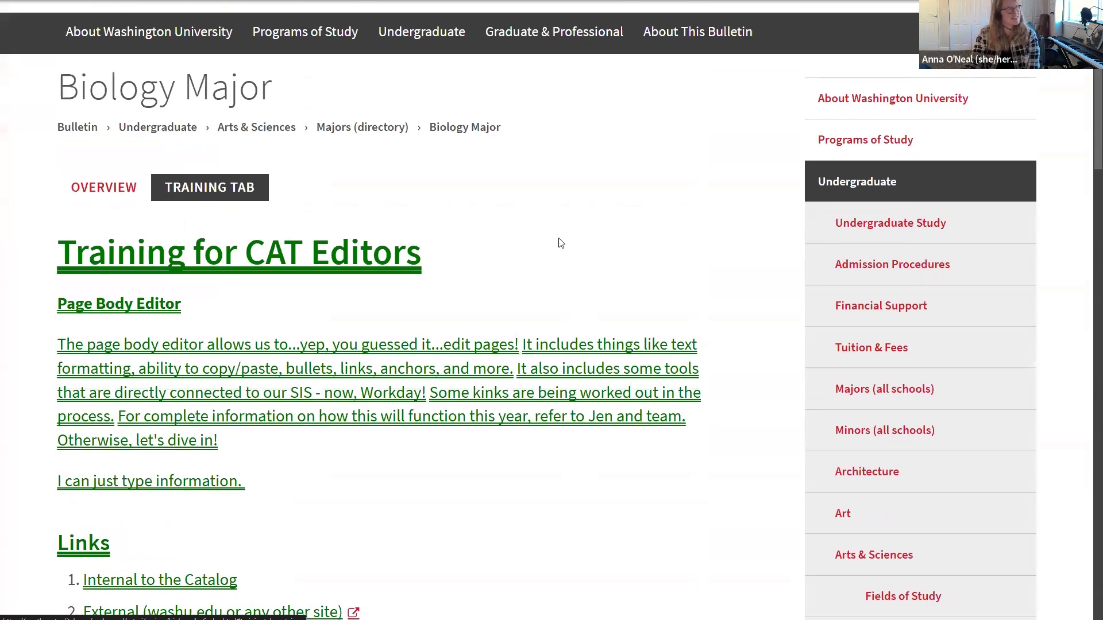
Step: Compare the Overview content in the differences preview, then close it
click(124, 202)
scroll(534, 299, down, 10)
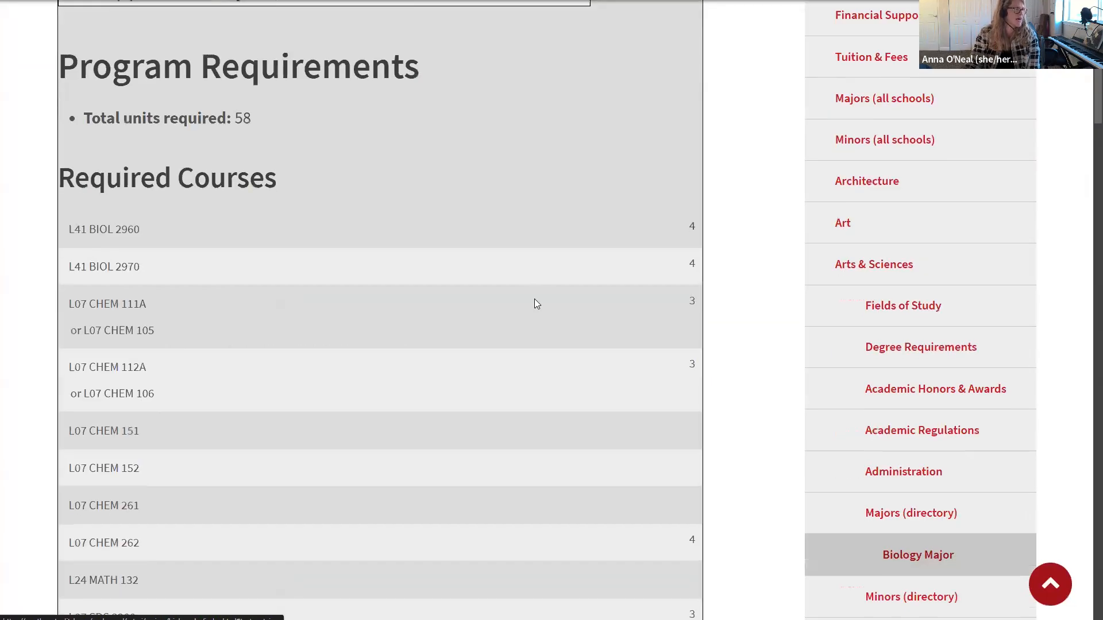
scroll(536, 303, down, 15)
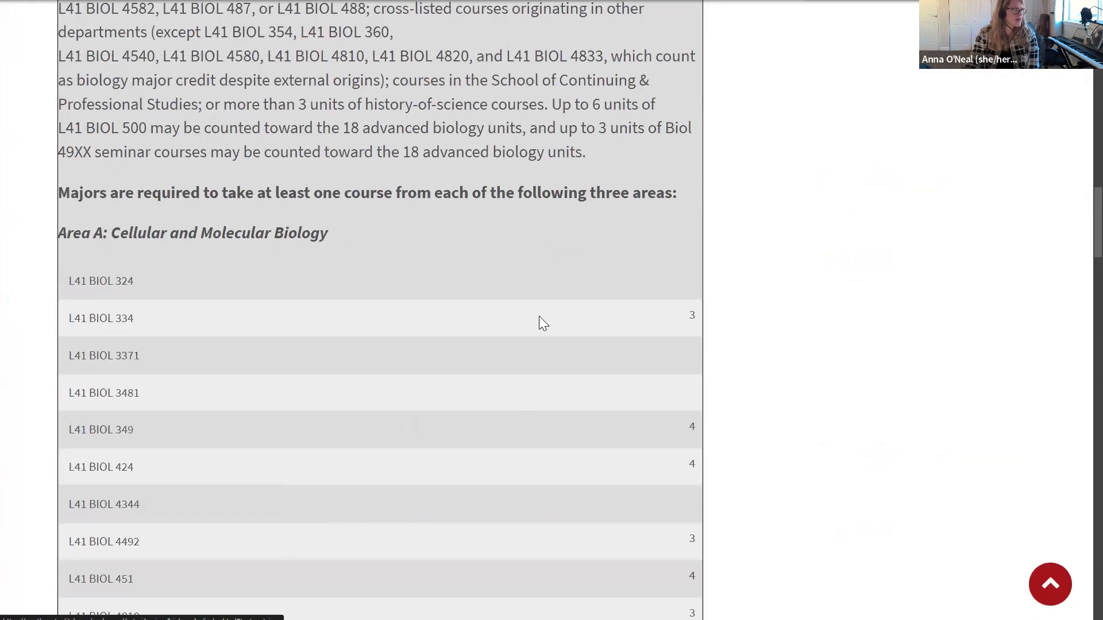
scroll(539, 316, up, 11)
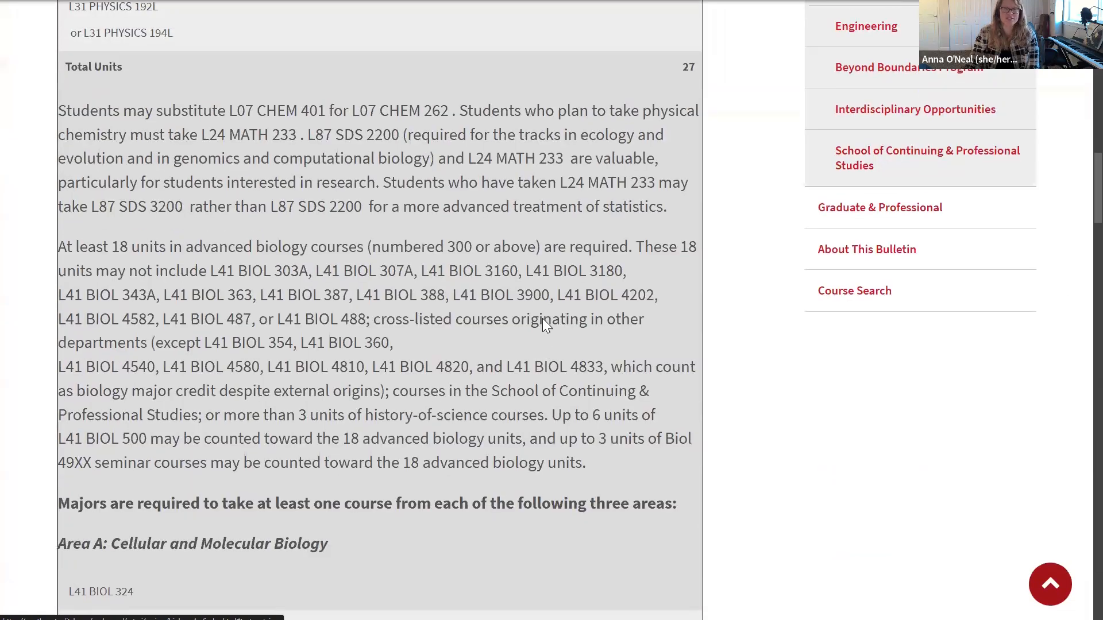
scroll(546, 320, up, 15)
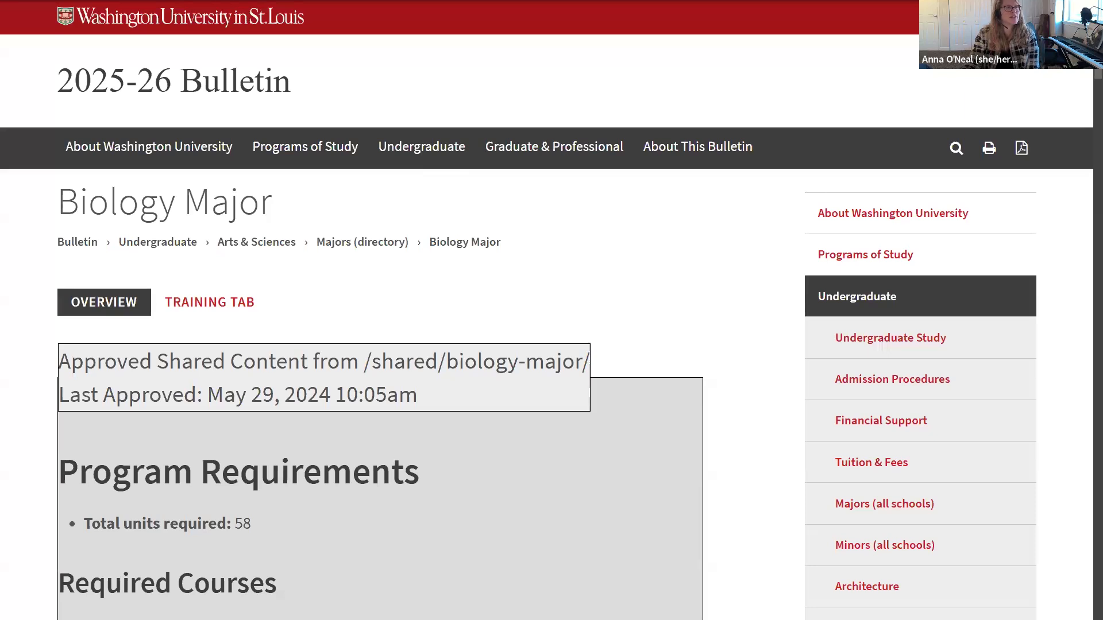
click(1063, 2)
click(1086, 255)
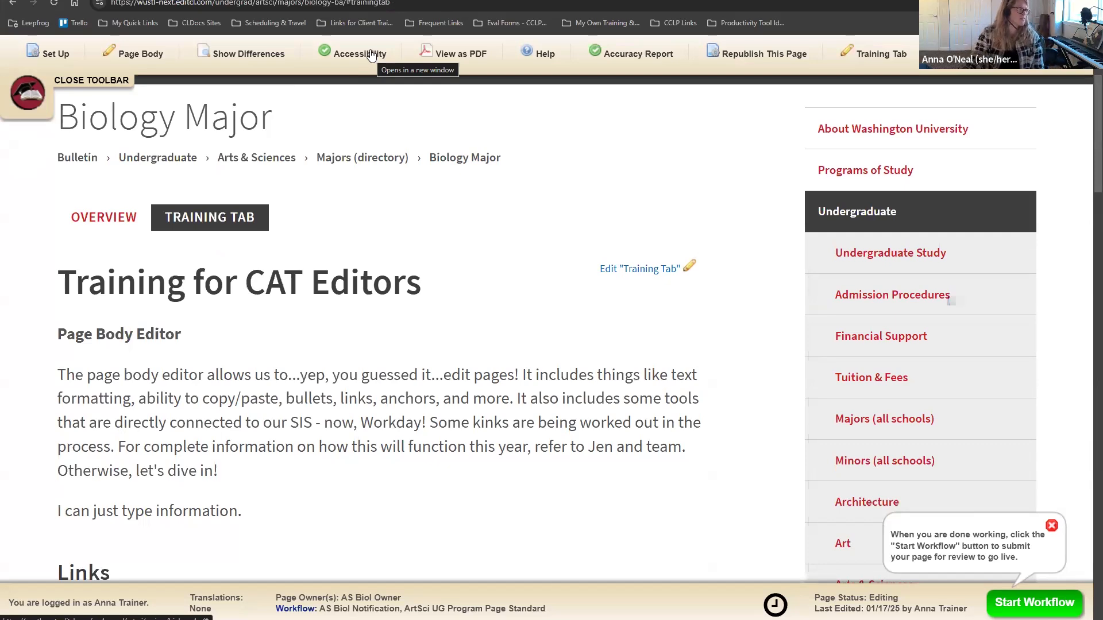
scroll(276, 293, down, 1)
drag(181, 288, 56, 291)
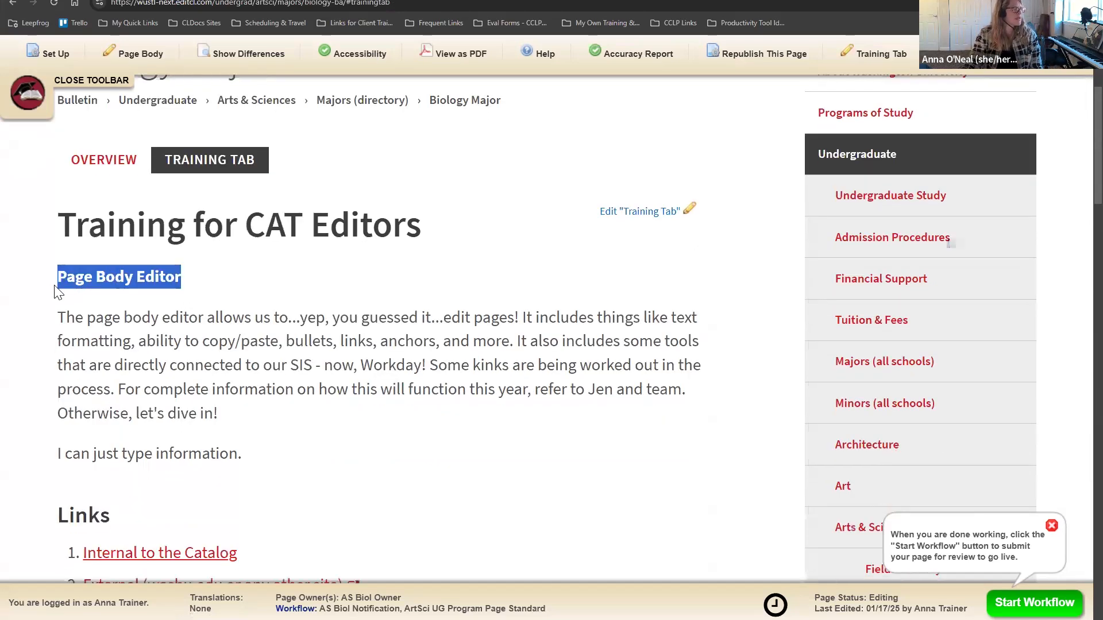
click(123, 278)
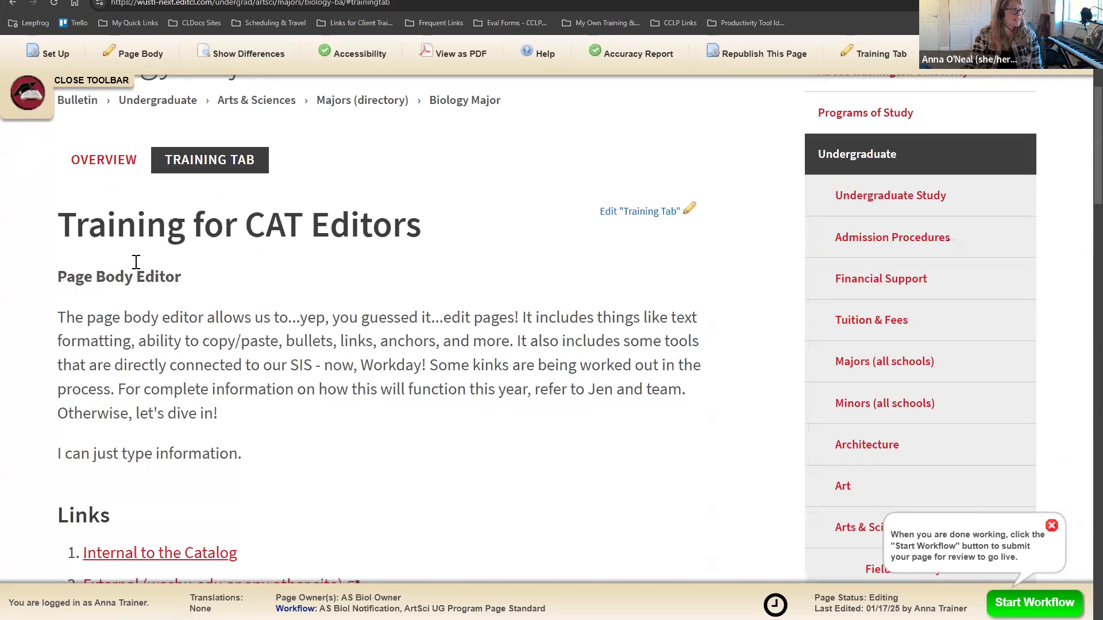
click(372, 55)
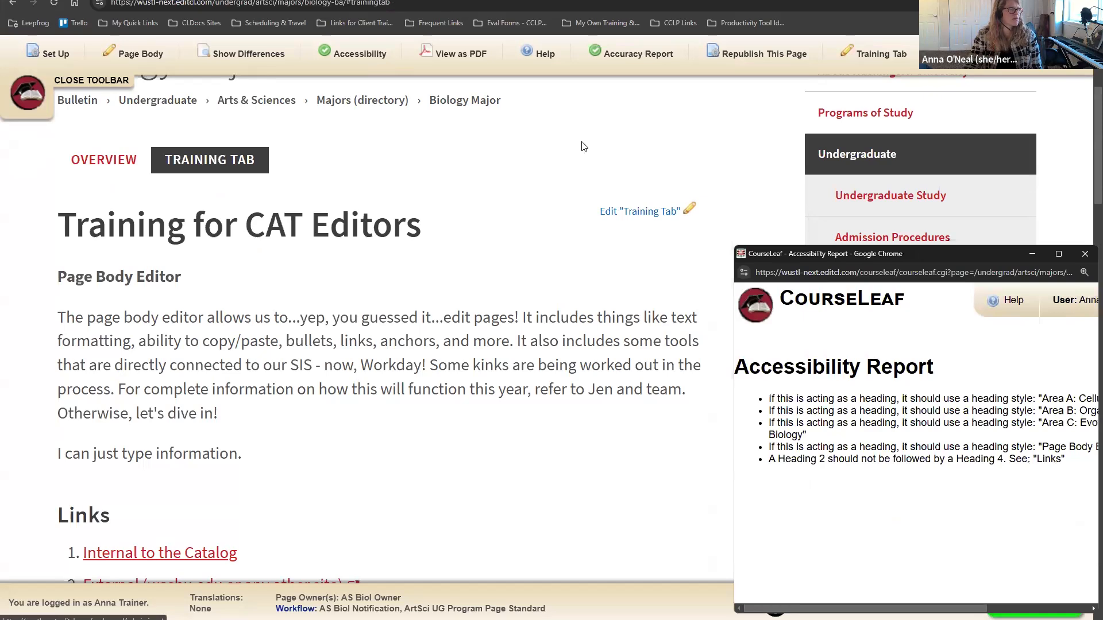
drag(820, 263, 991, 277)
drag(847, 340, 763, 340)
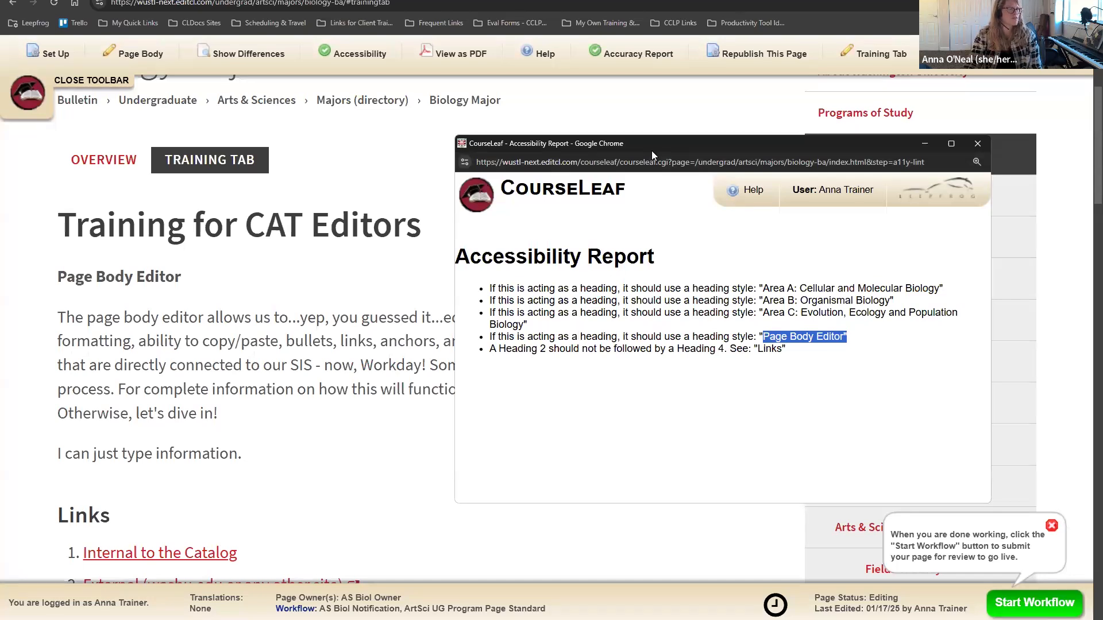
drag(651, 150, 754, 44)
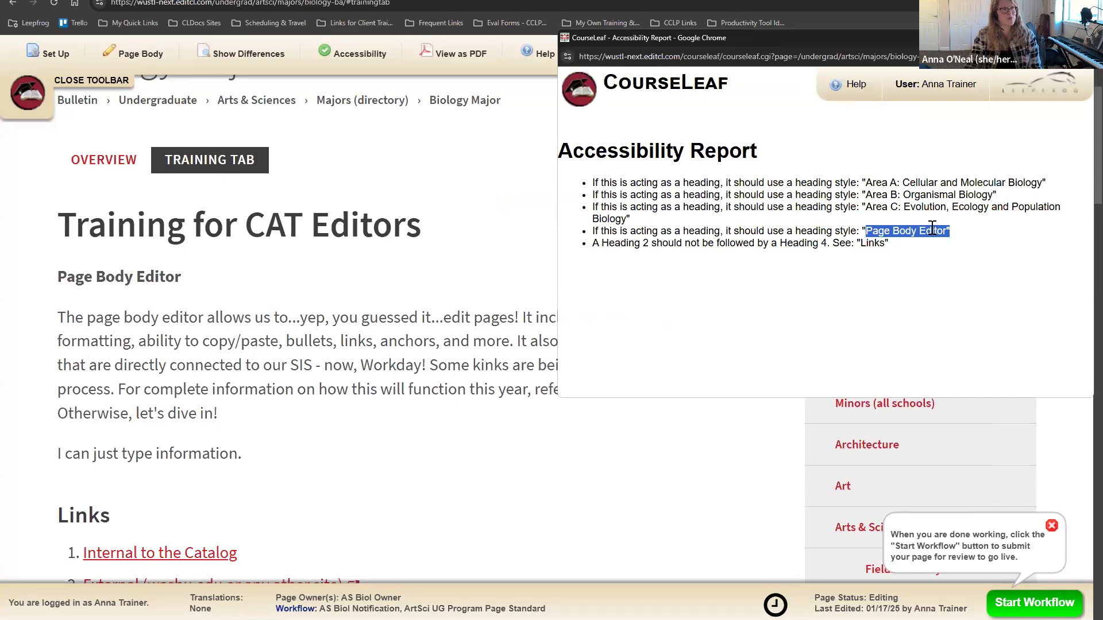
drag(960, 235, 595, 236)
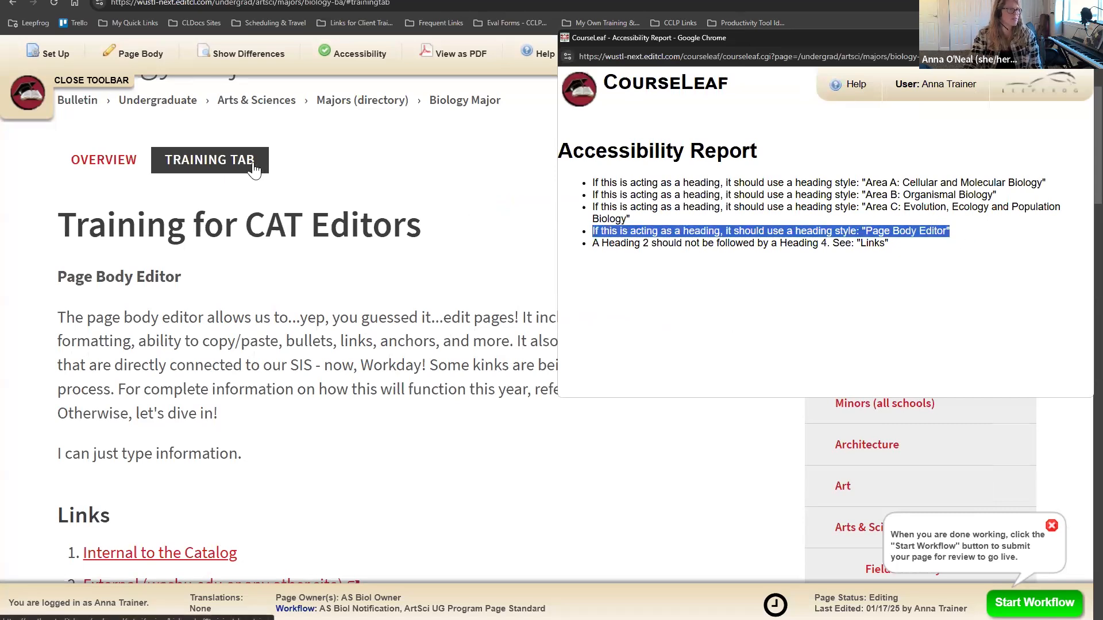
click(105, 170)
scroll(328, 250, down, 9)
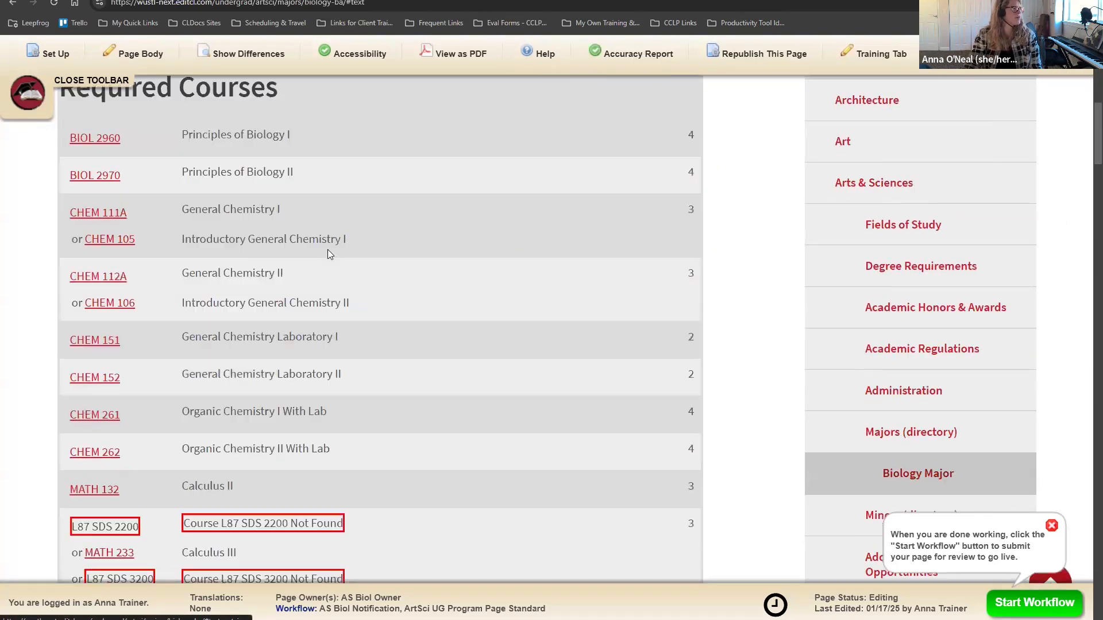
scroll(328, 249, down, 15)
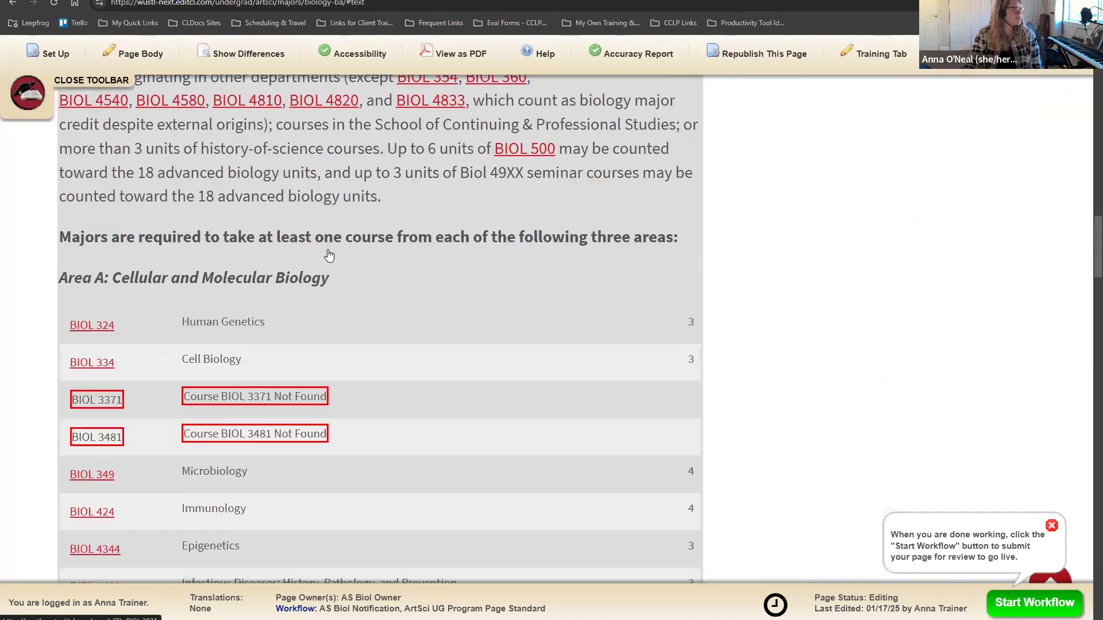
scroll(354, 224, down, 1)
drag(329, 221, 55, 220)
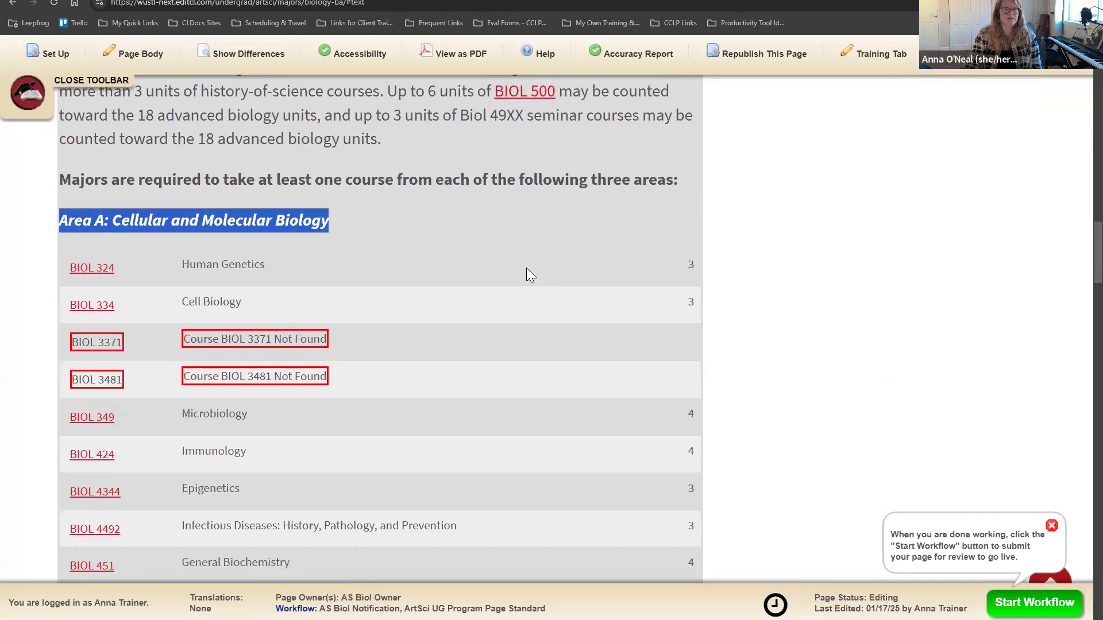
scroll(405, 423, up, 3)
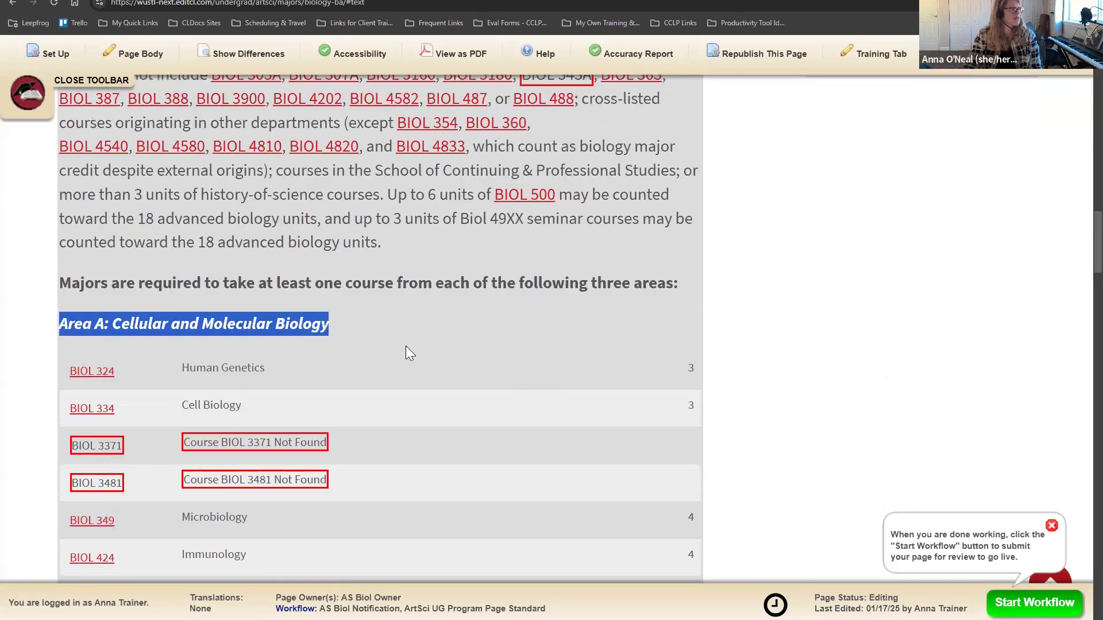
click(357, 53)
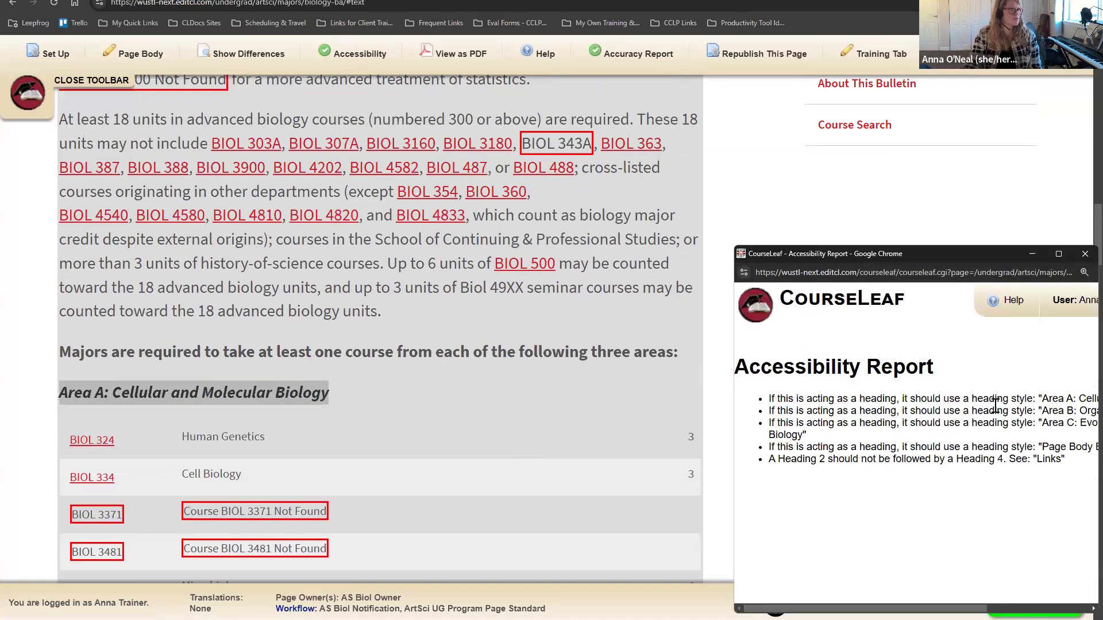
drag(834, 255, 648, 211)
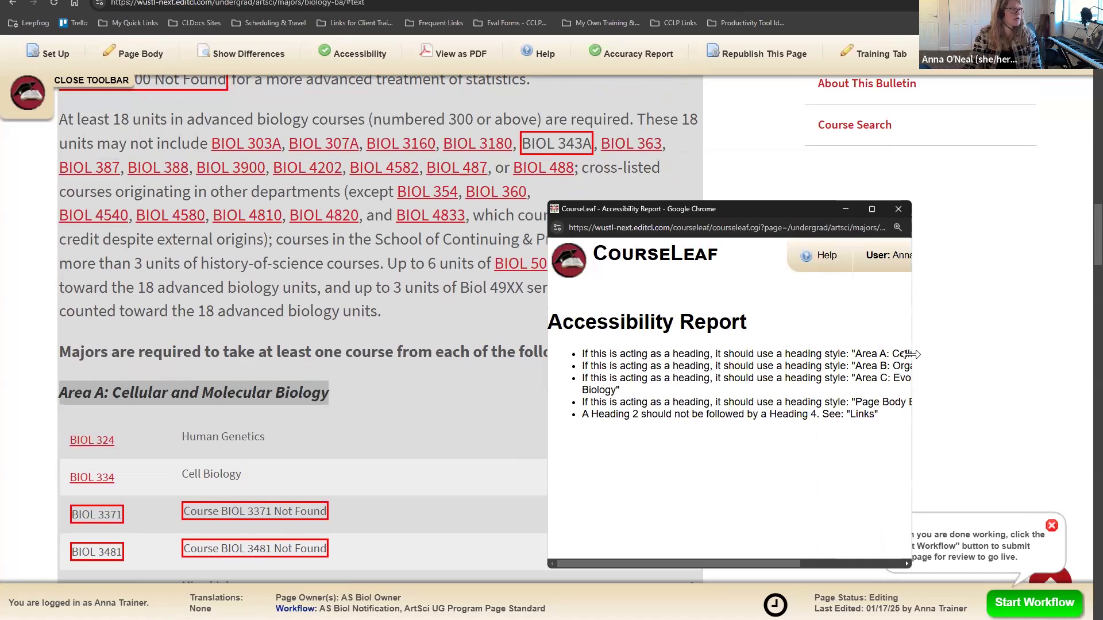
drag(912, 354, 1074, 354)
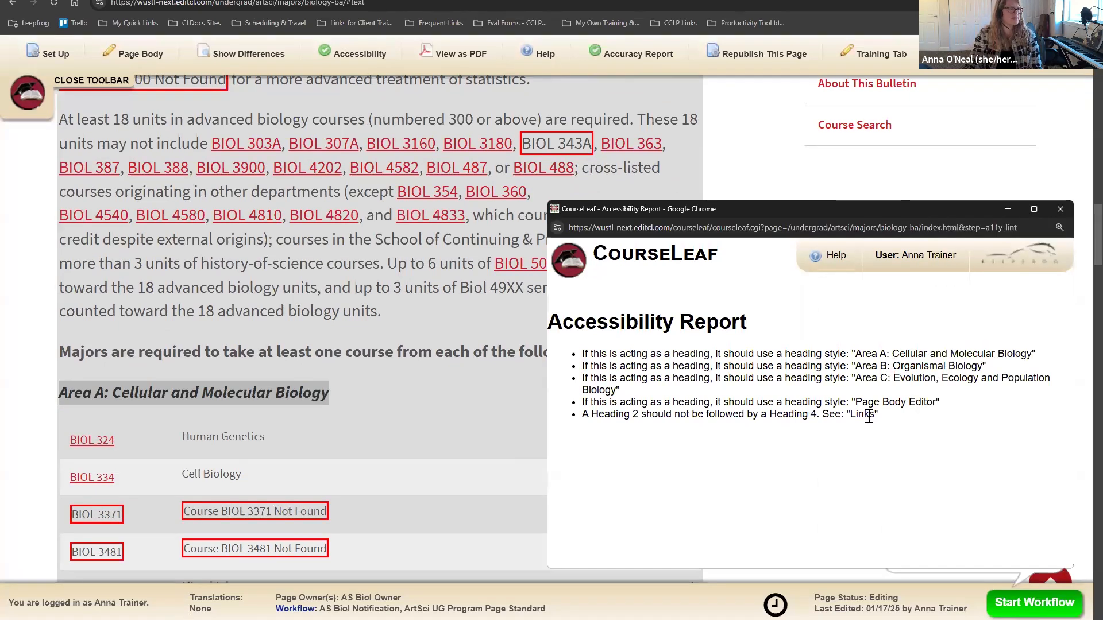
click(1060, 209)
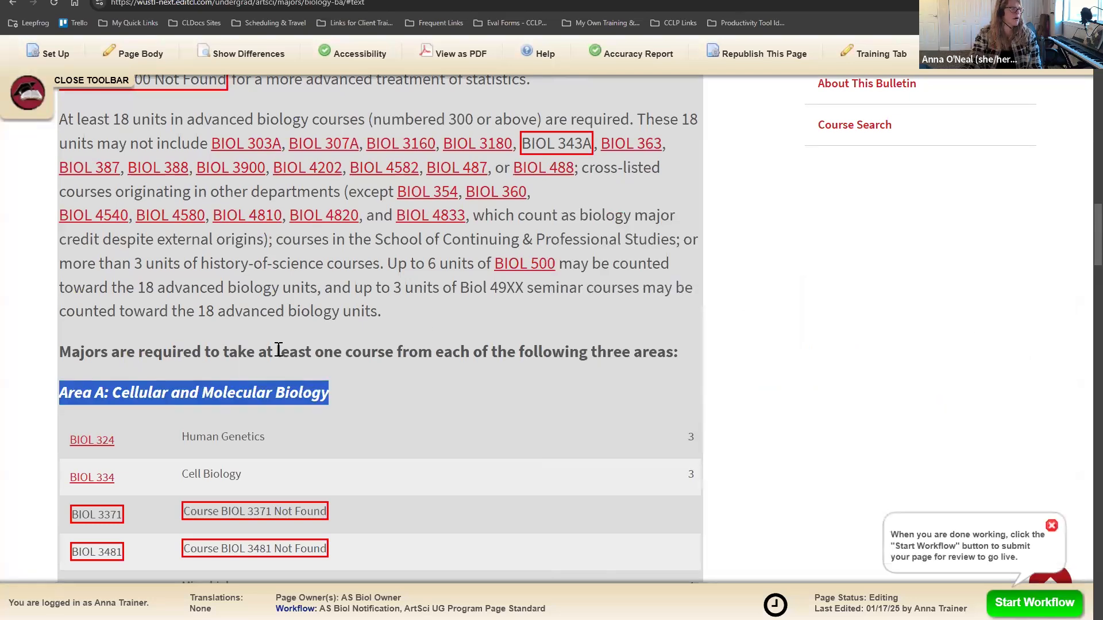
click(746, 389)
scroll(745, 389, up, 12)
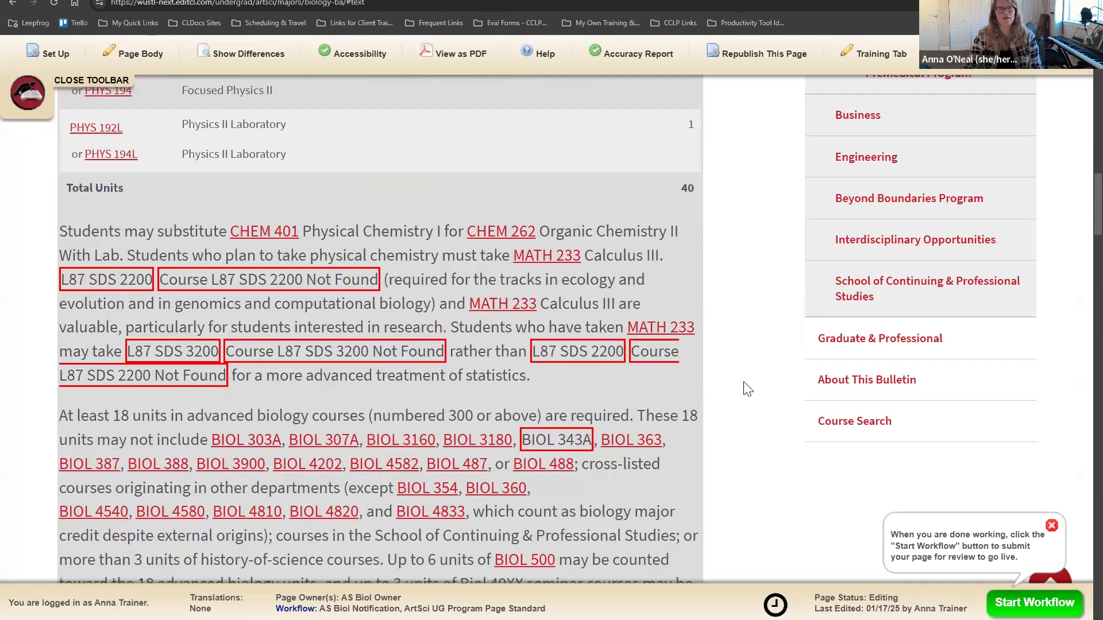
scroll(745, 389, up, 15)
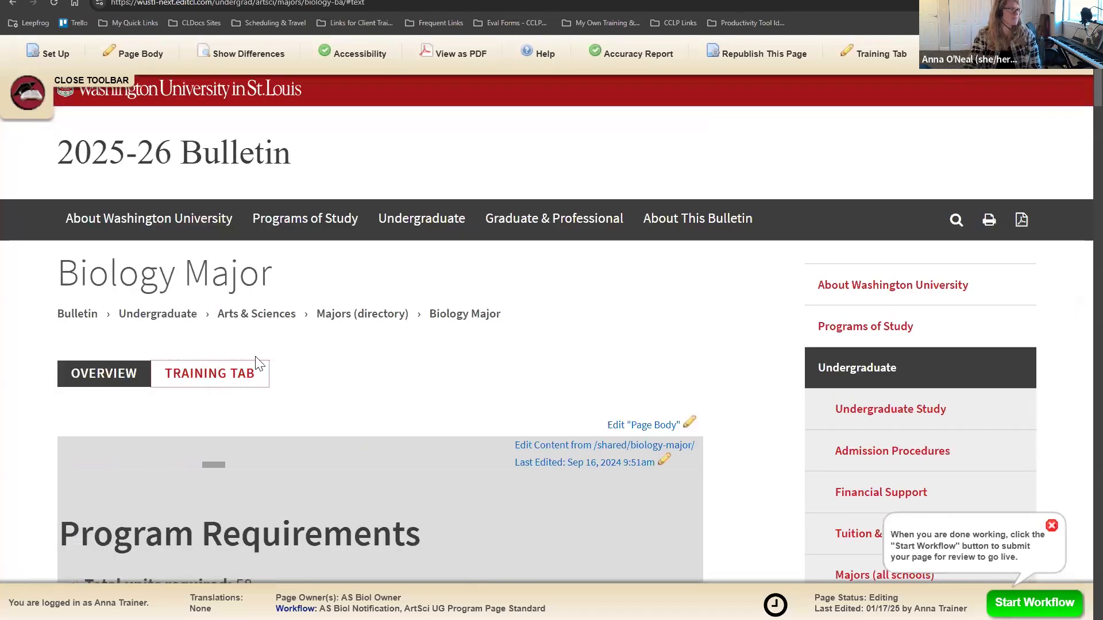
Step: Run the Accuracy Report on the Training Tab and review its Not Found results
click(250, 373)
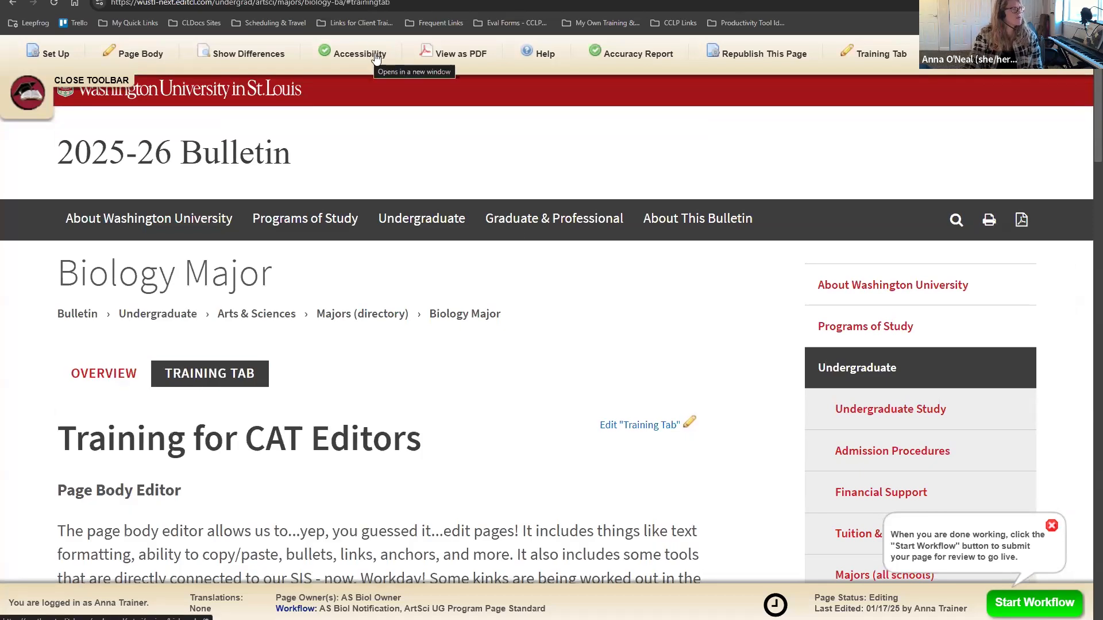
click(645, 57)
drag(620, 327, 441, 307)
click(656, 311)
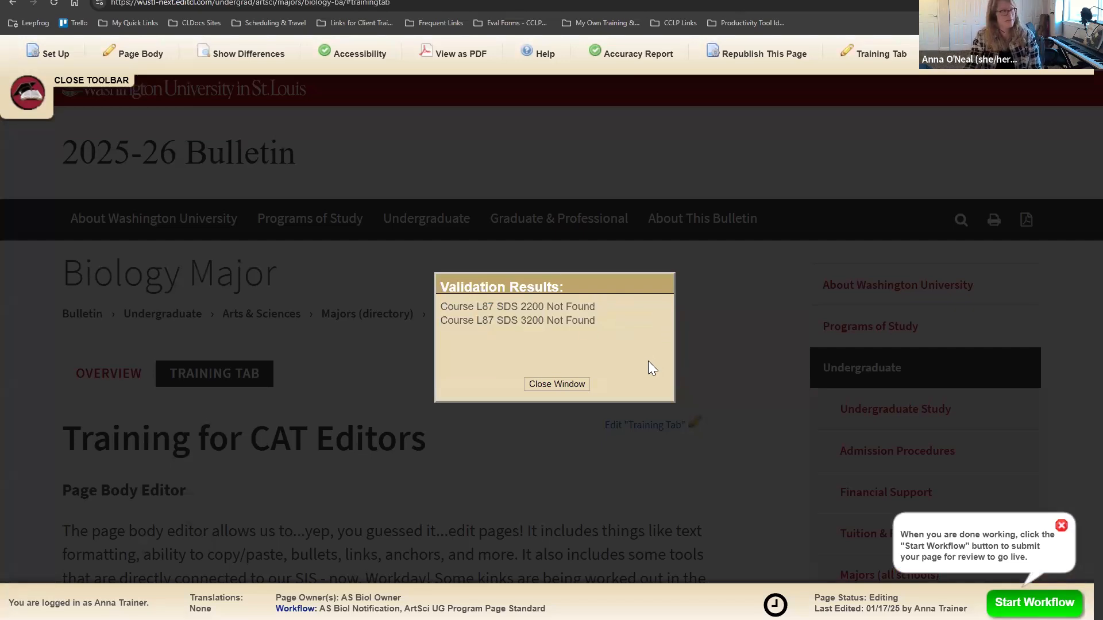
click(582, 394)
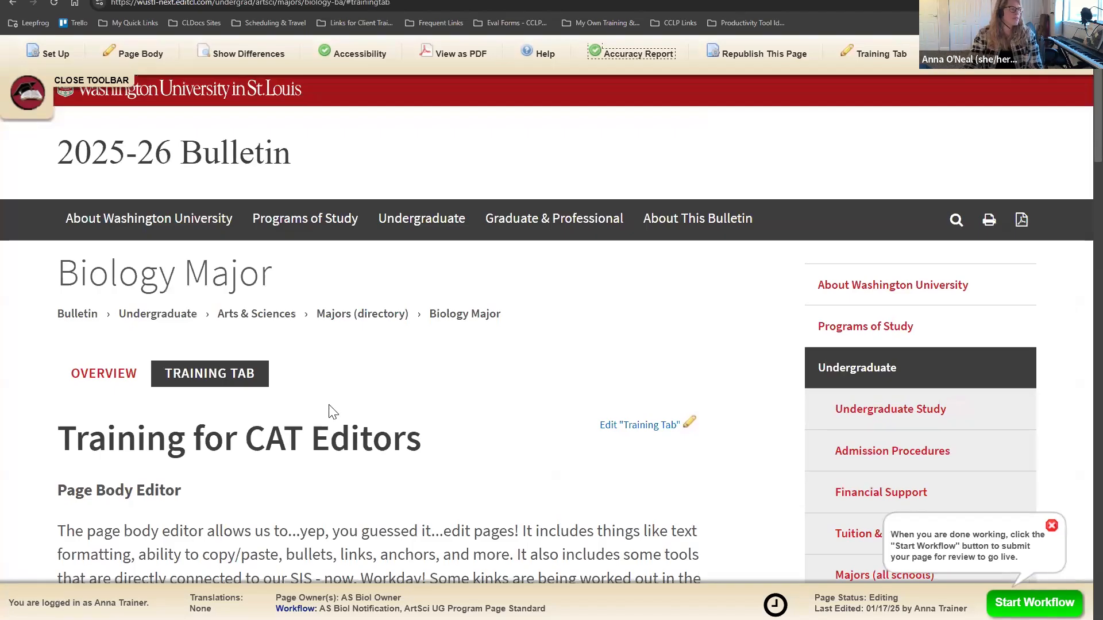
Step: Switch to Overview and back, then rerun the Accuracy Report on the Training Tab
scroll(91, 320, down, 1)
click(91, 320)
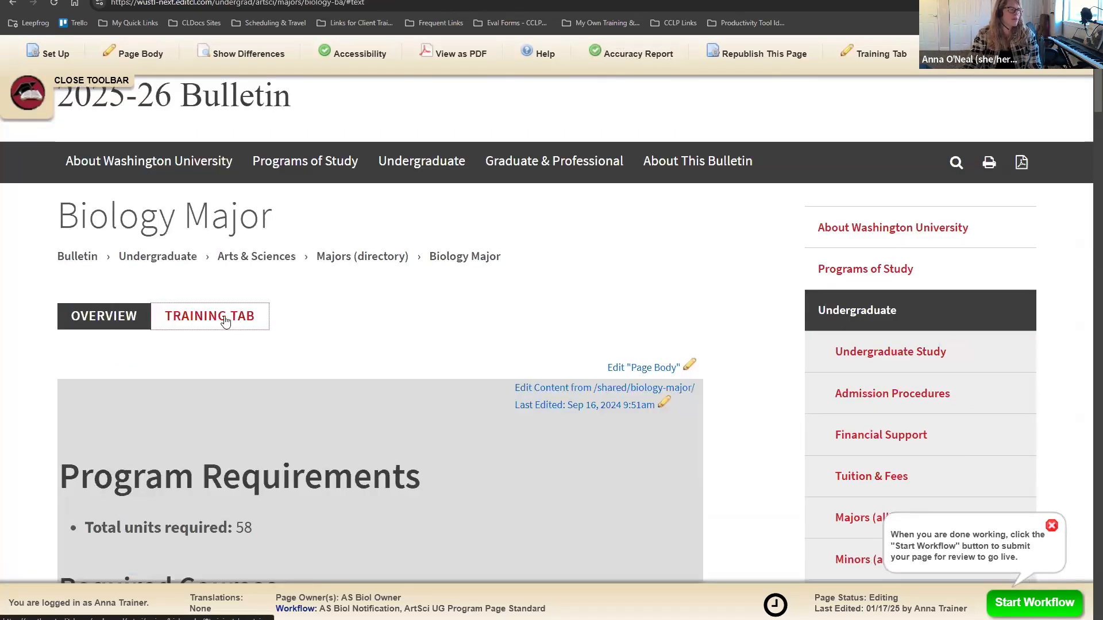
scroll(485, 322, down, 10)
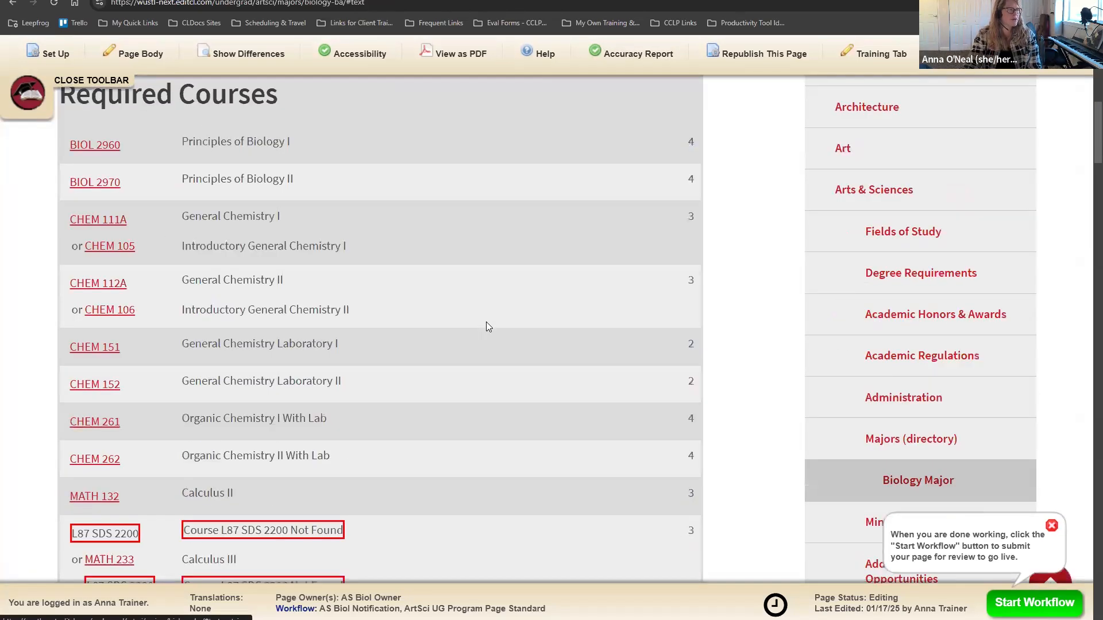
scroll(483, 347, up, 9)
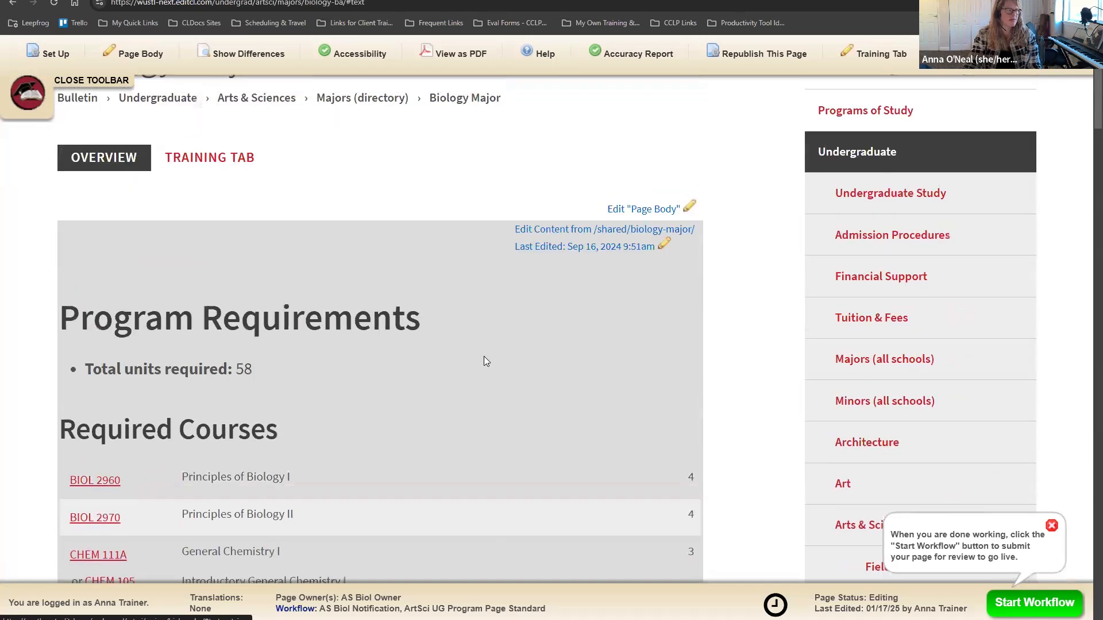
click(221, 276)
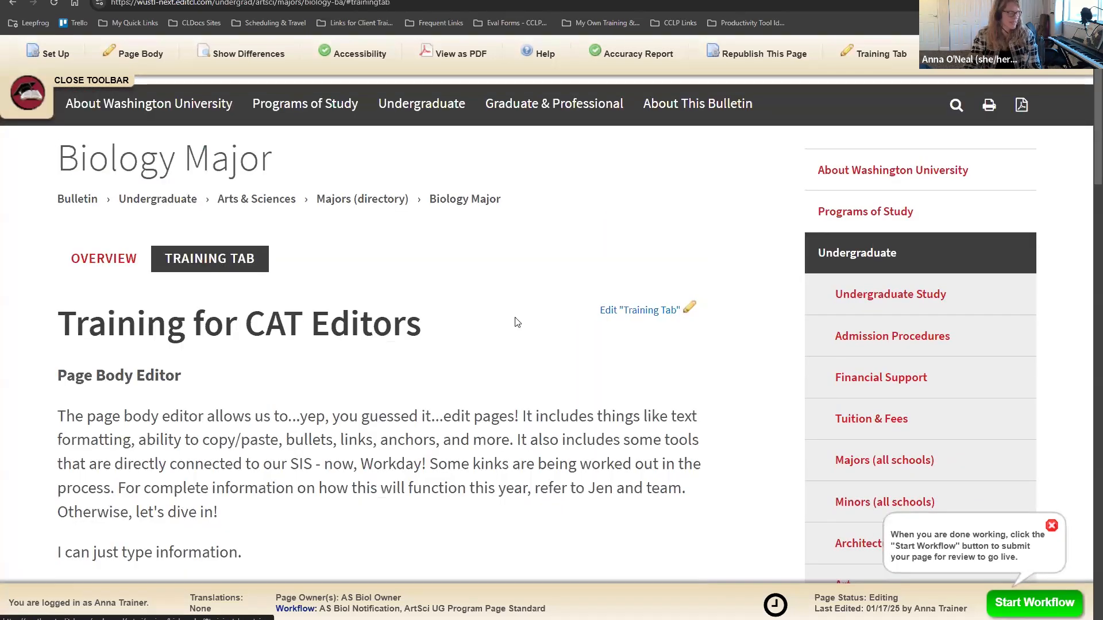
click(645, 58)
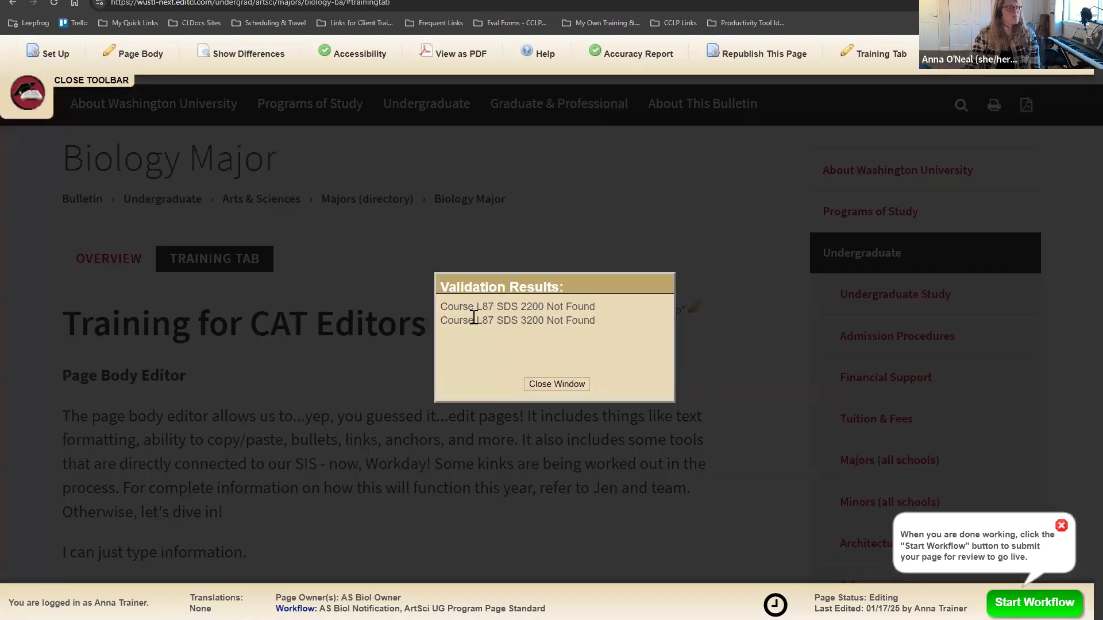
drag(447, 321, 565, 323)
click(565, 323)
click(562, 384)
scroll(551, 381, down, 8)
scroll(547, 378, down, 10)
scroll(548, 382, down, 12)
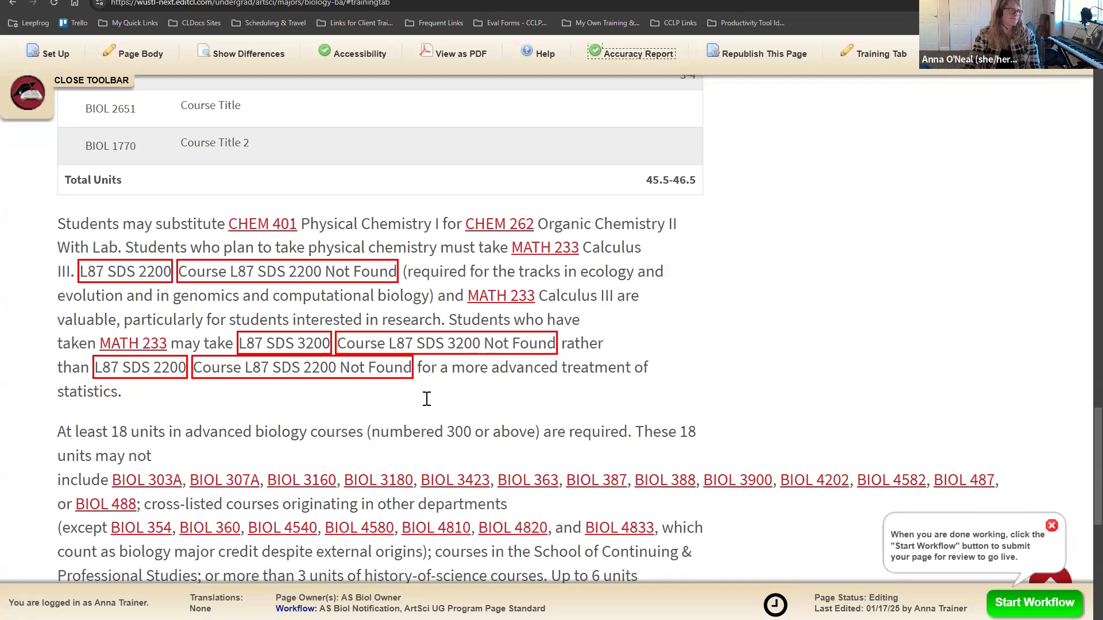
scroll(431, 402, up, 15)
scroll(441, 414, up, 10)
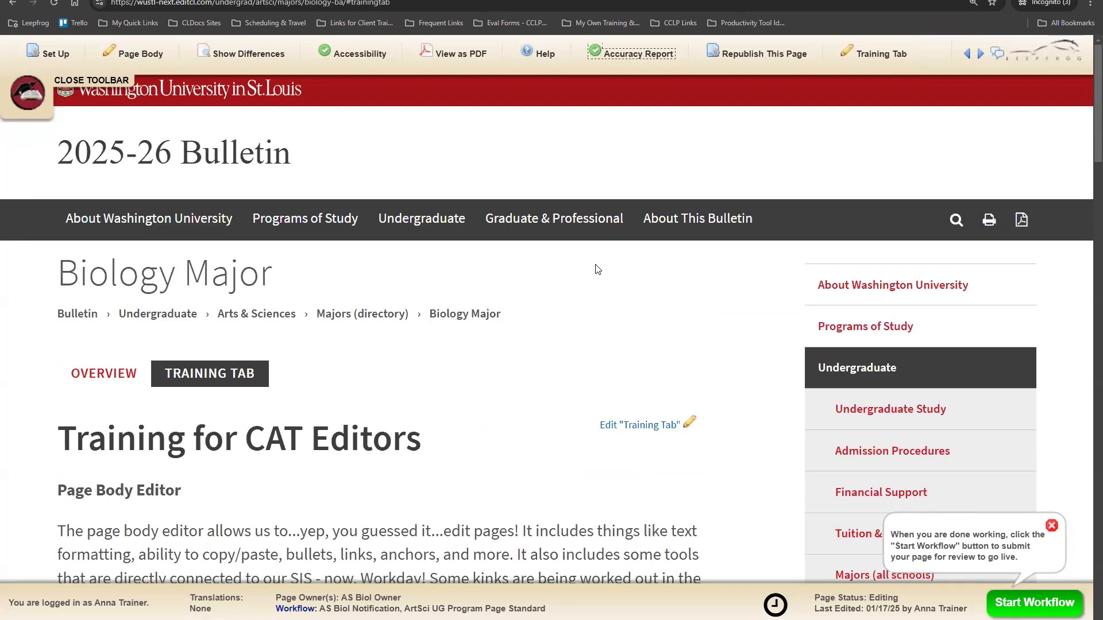
scroll(439, 241, down, 3)
scroll(445, 310, up, 3)
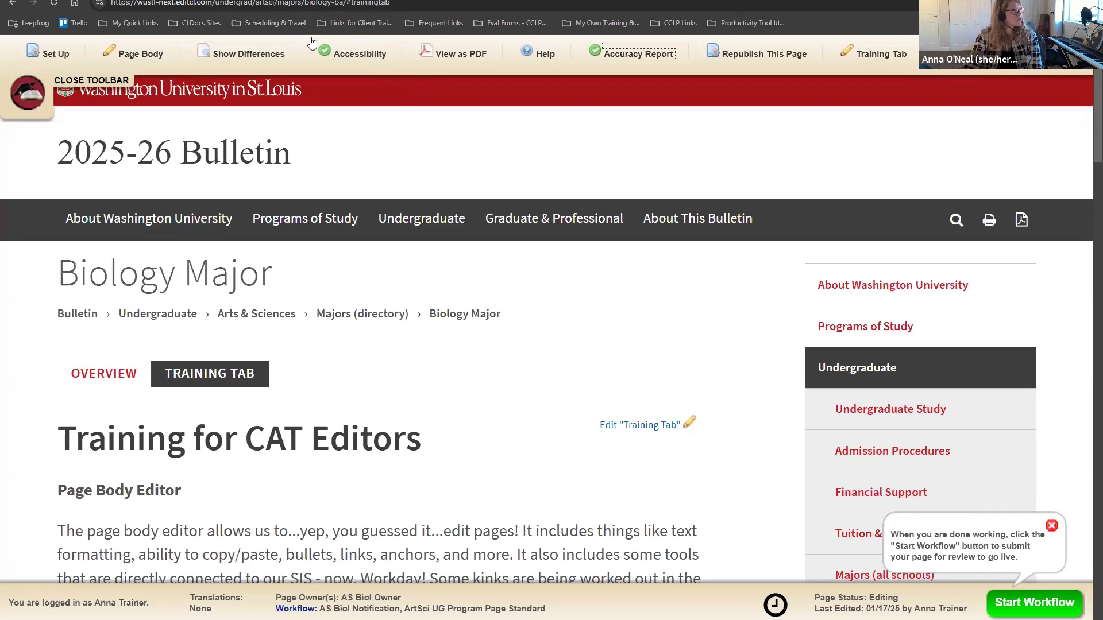
Step: Open Set Up and move and enlarge its window to show all fields
click(60, 54)
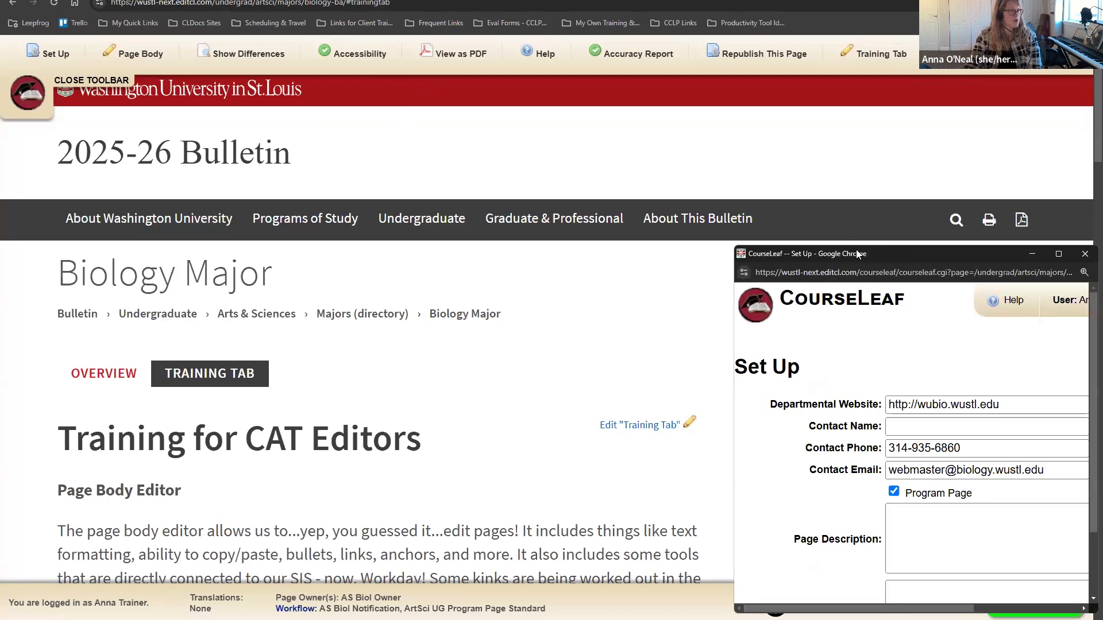
drag(942, 258, 628, 1)
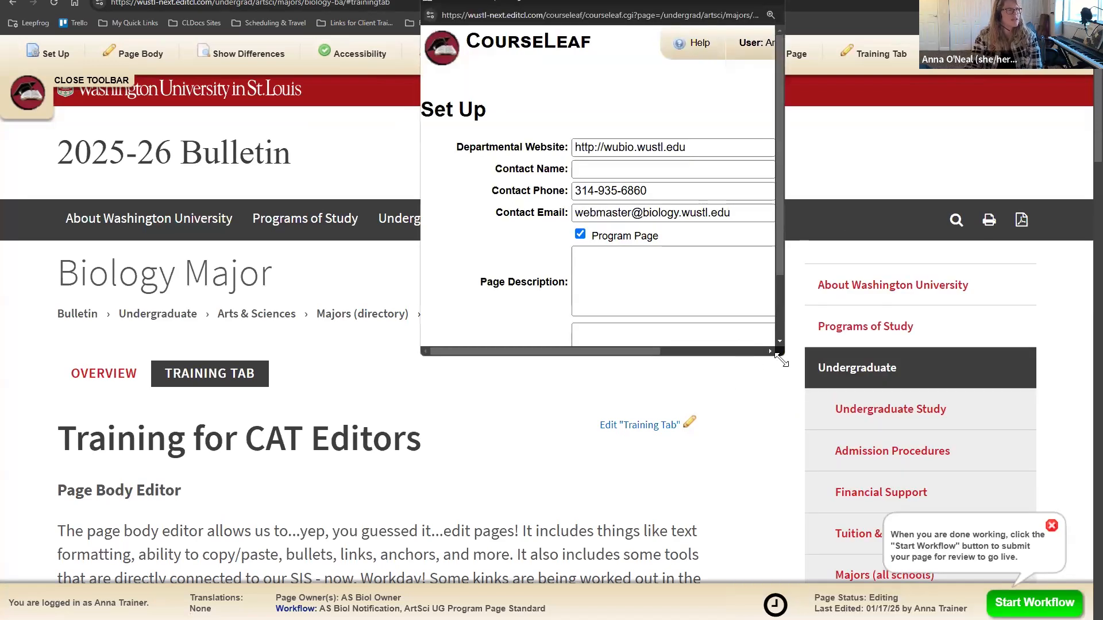
drag(782, 362, 1050, 572)
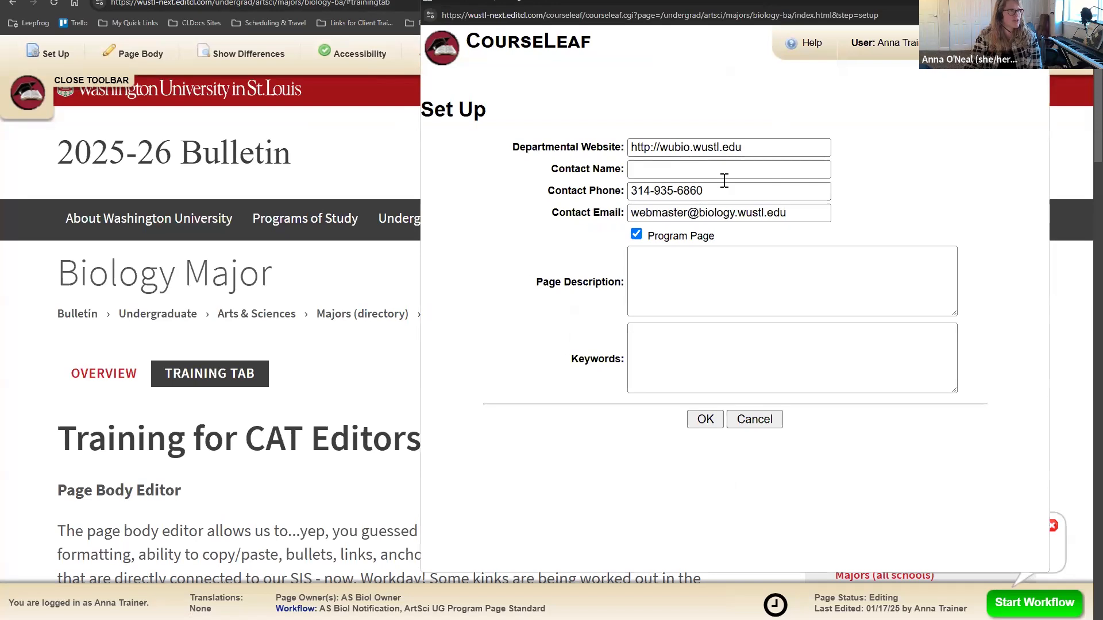
Step: Compare the Overview contact table's phone, email and website with Set Up, then cancel
click(117, 385)
scroll(494, 391, down, 8)
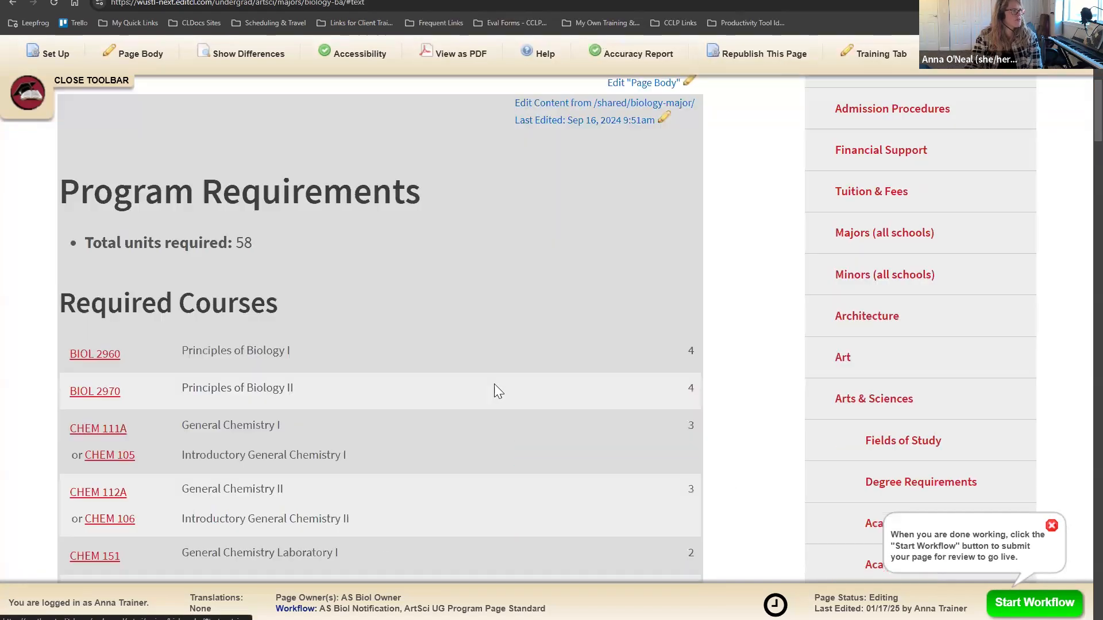
scroll(498, 420, down, 20)
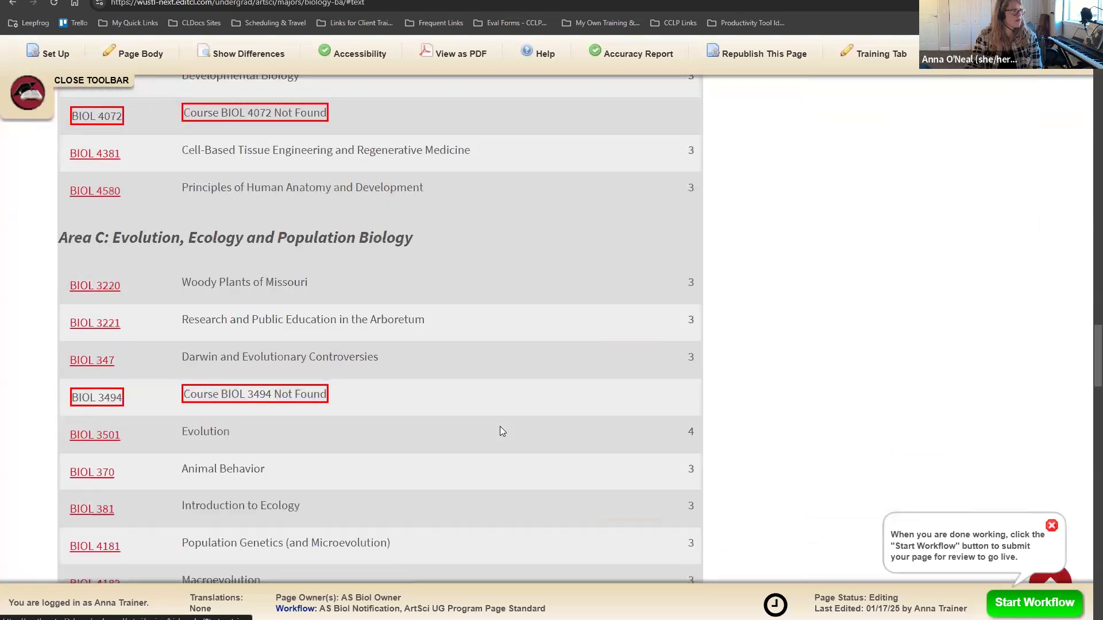
scroll(501, 427, down, 20)
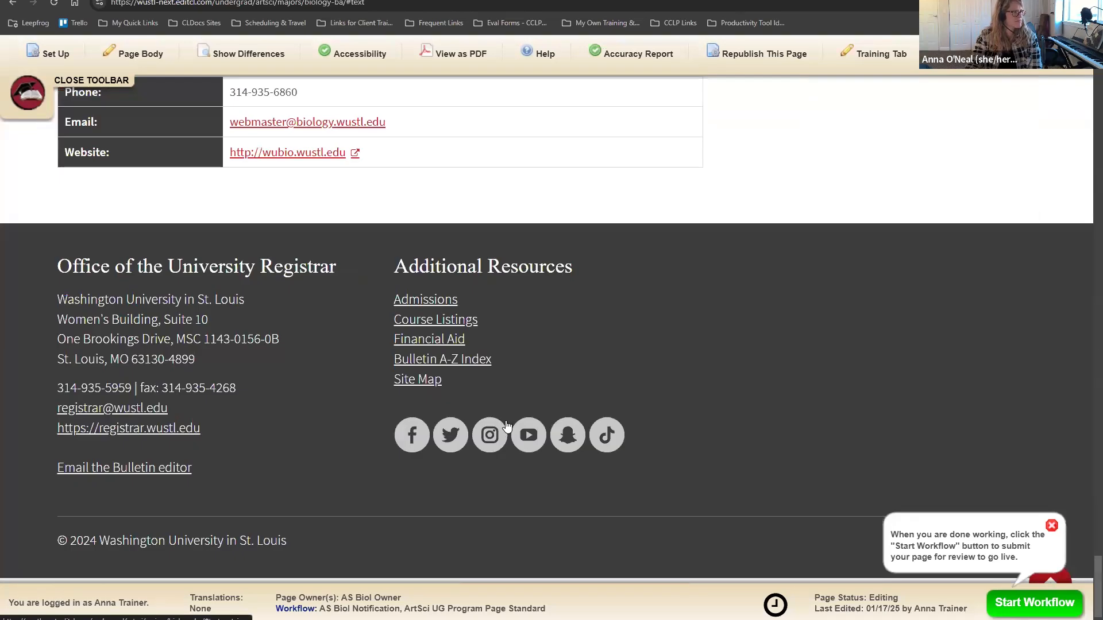
scroll(507, 426, up, 2)
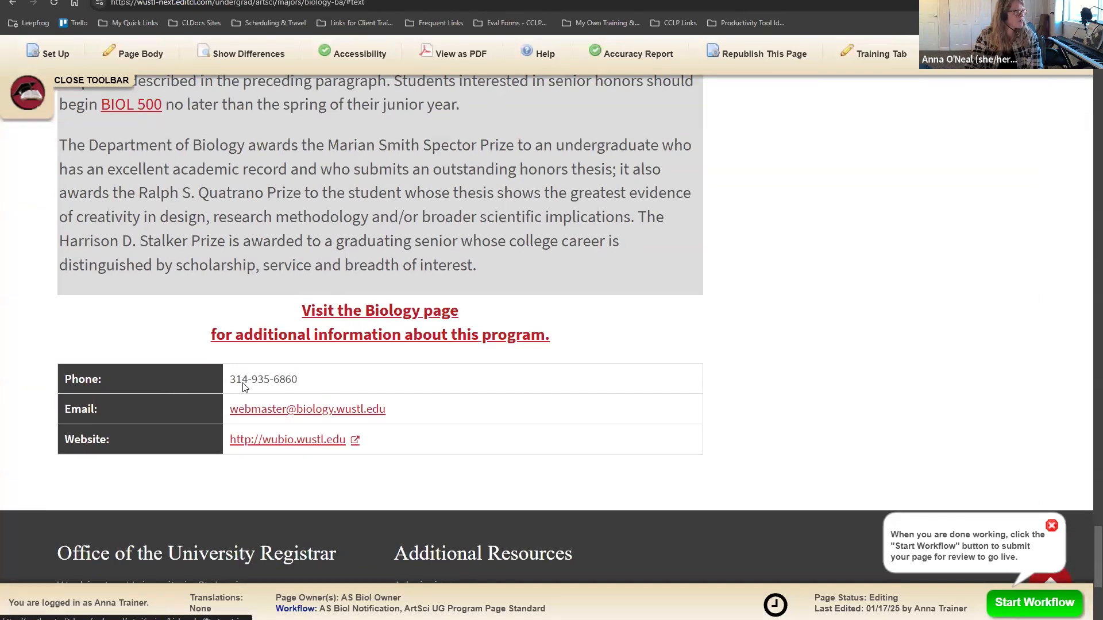
drag(194, 385, 321, 381)
click(422, 415)
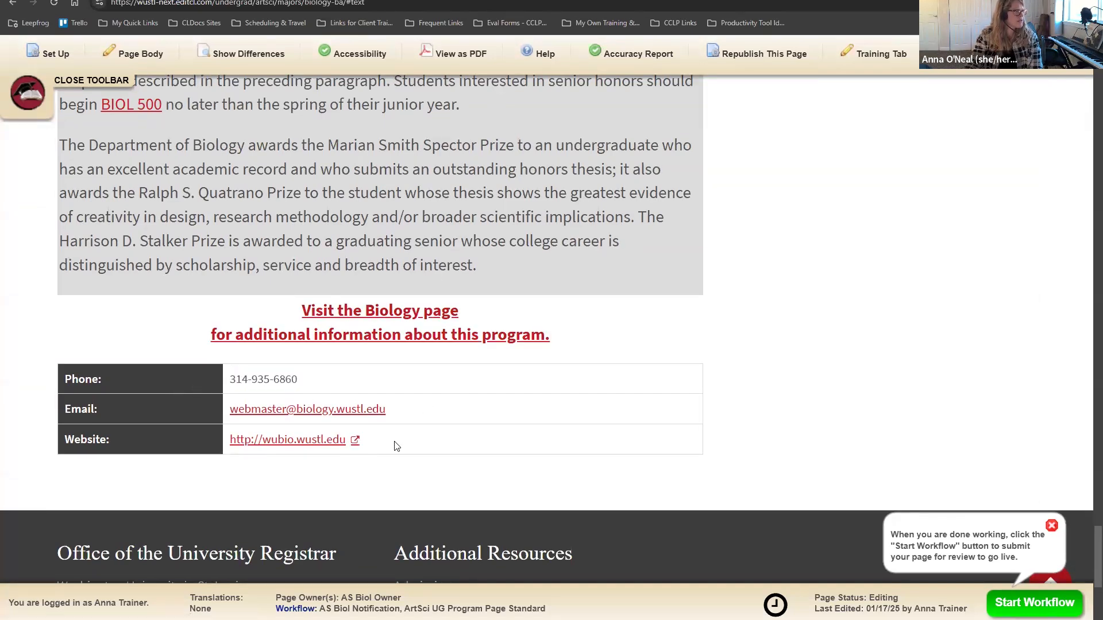
mouse_move(367, 619)
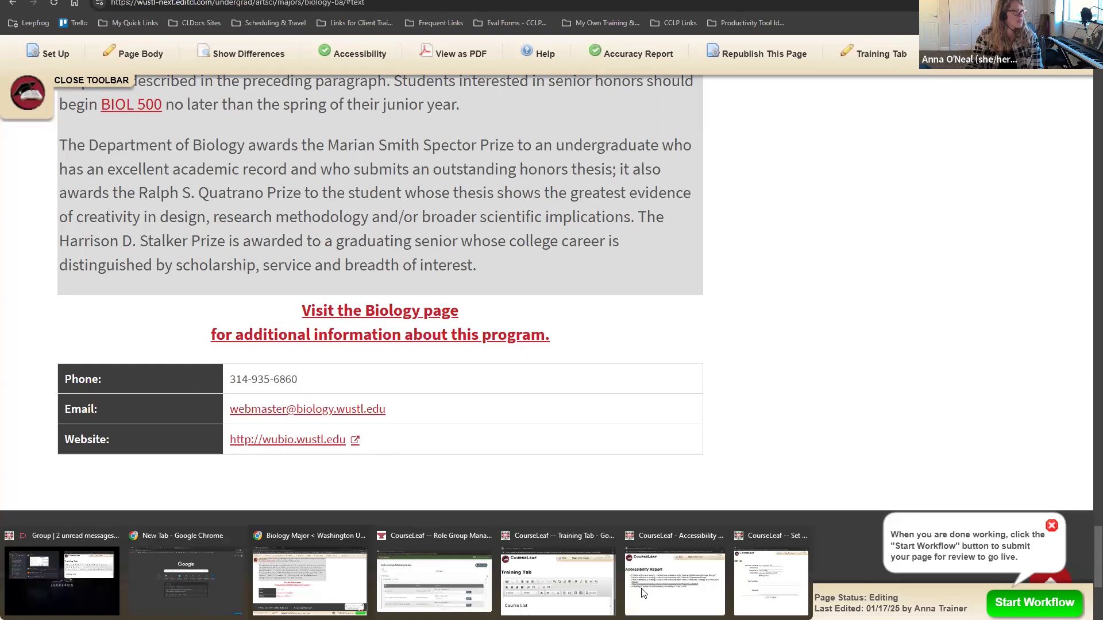
click(751, 557)
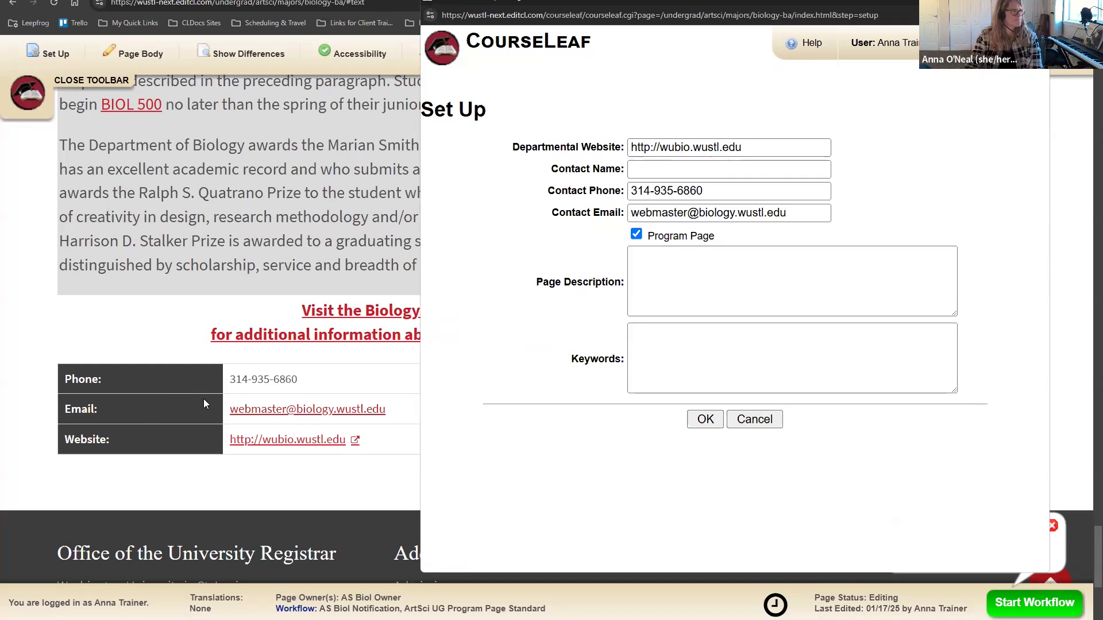
click(754, 419)
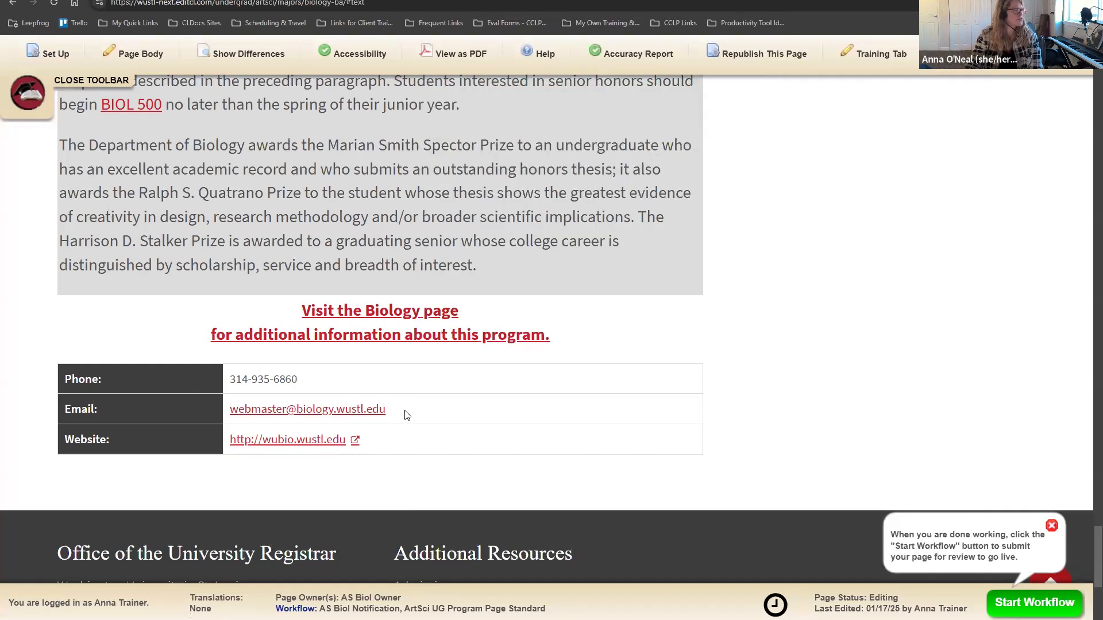
scroll(407, 419, up, 1)
scroll(407, 424, down, 2)
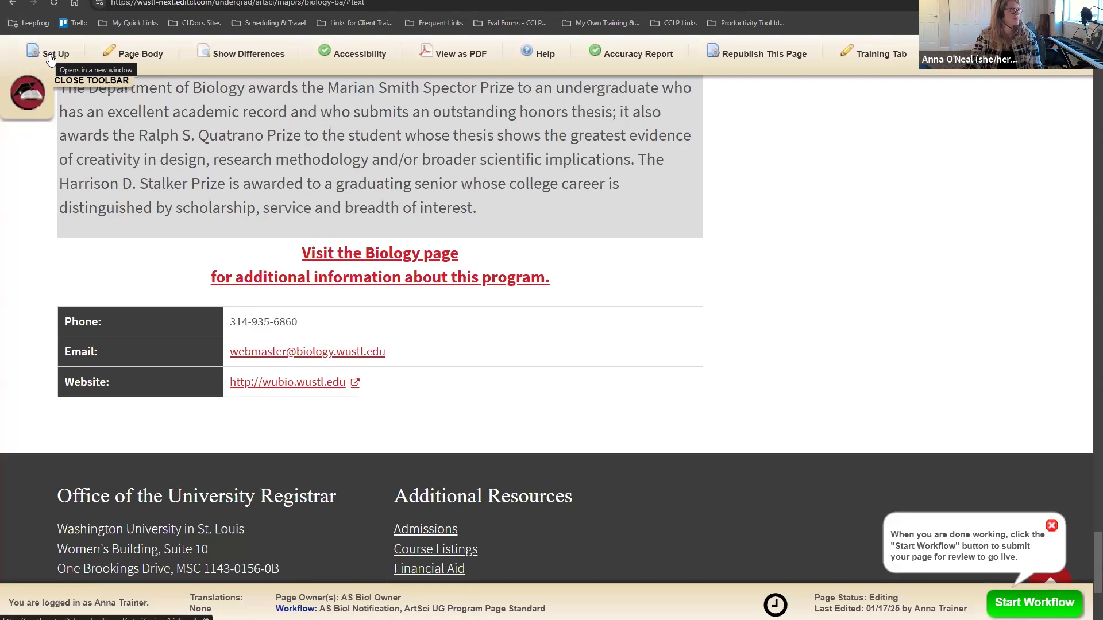
scroll(770, 397, up, 10)
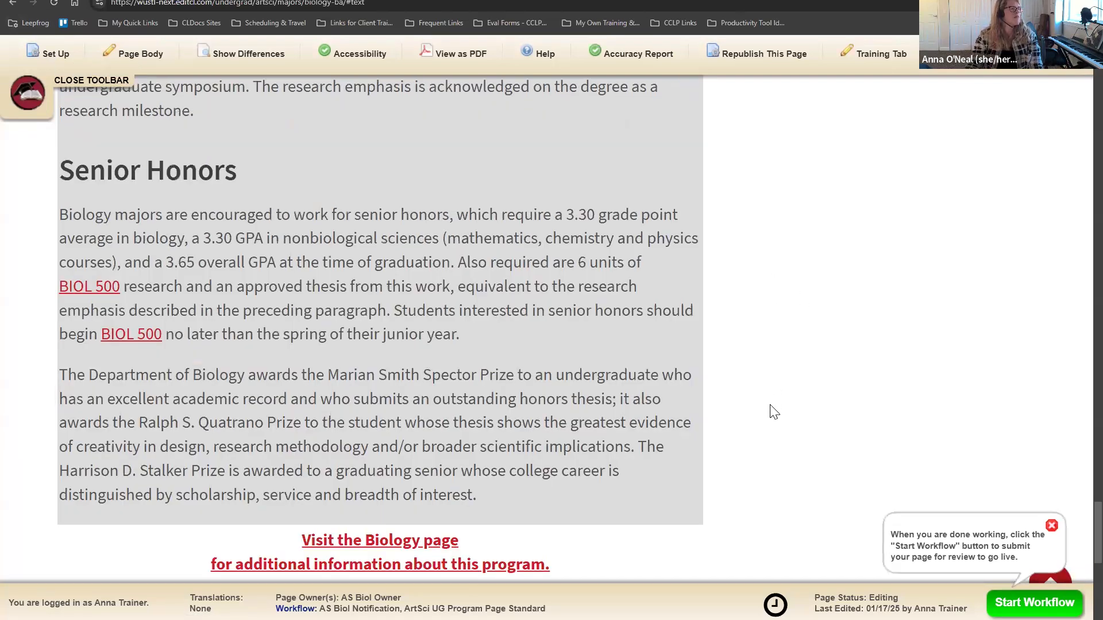
scroll(771, 402, up, 15)
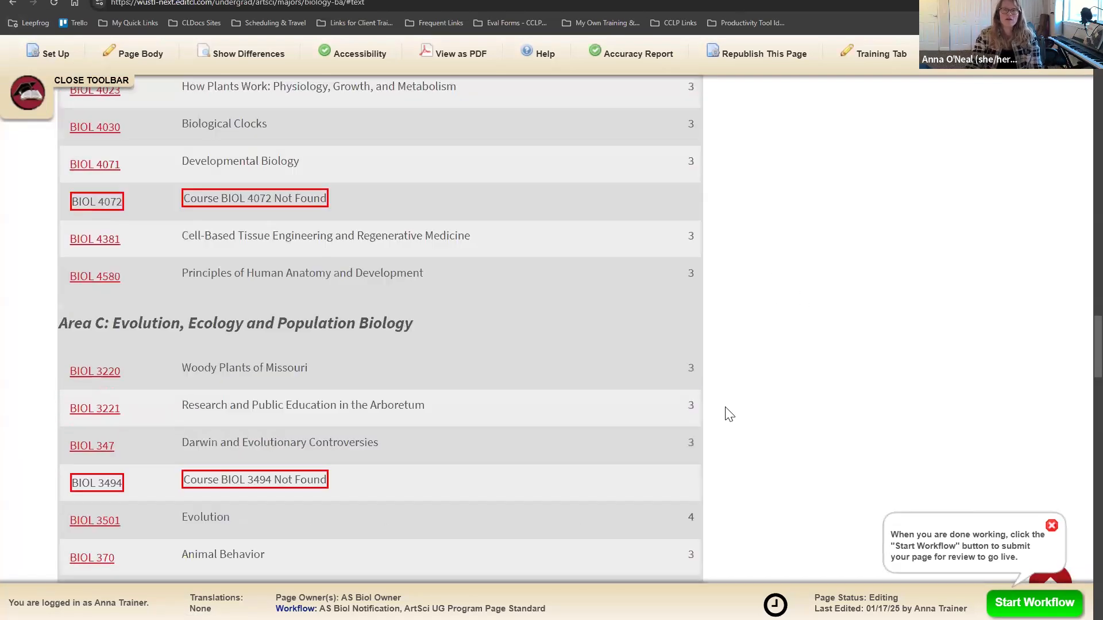
scroll(721, 419, up, 20)
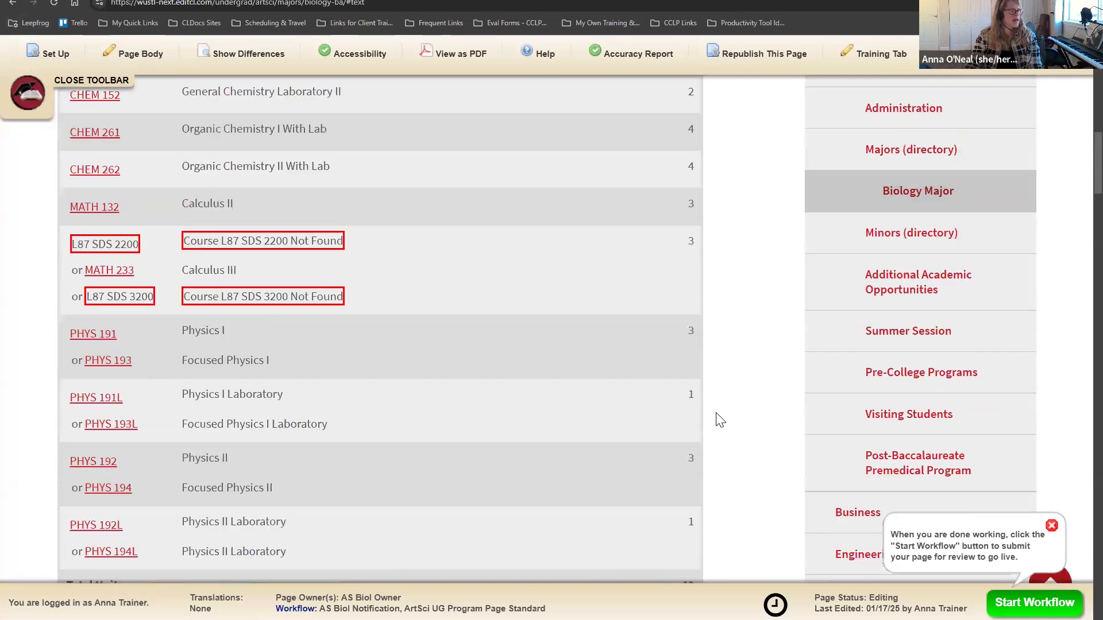
scroll(718, 419, up, 5)
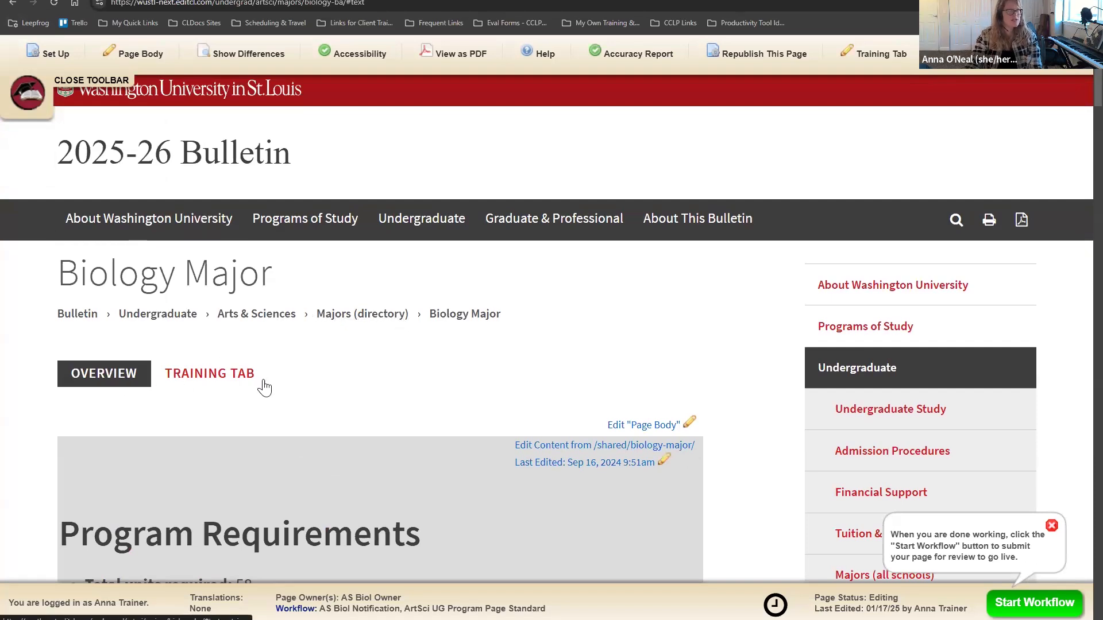
scroll(450, 379, down, 4)
scroll(450, 377, up, 3)
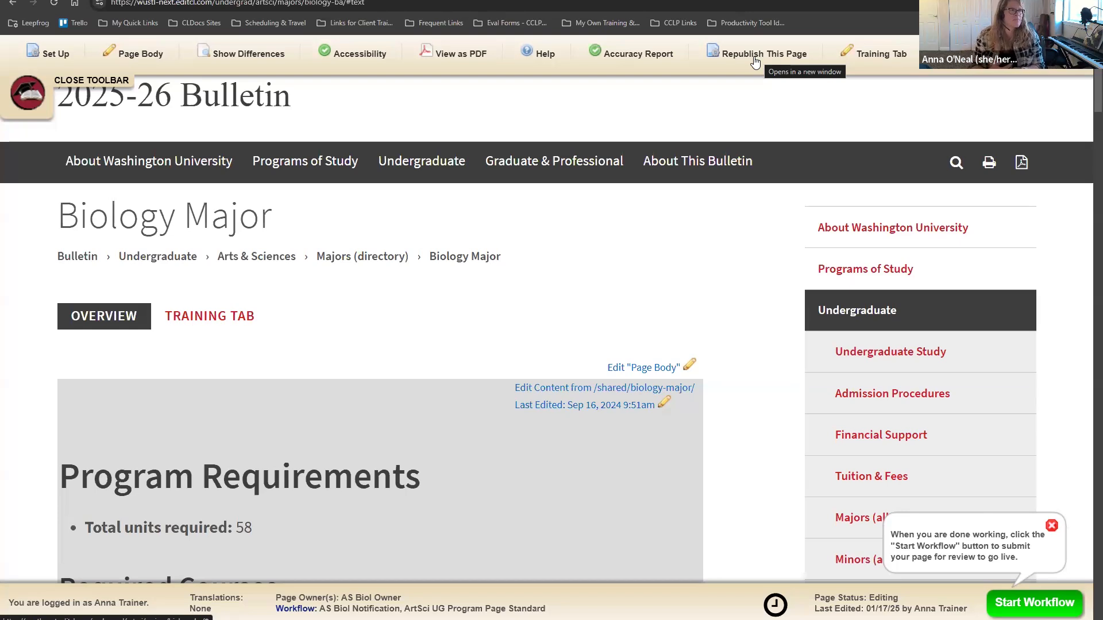
scroll(655, 313, down, 10)
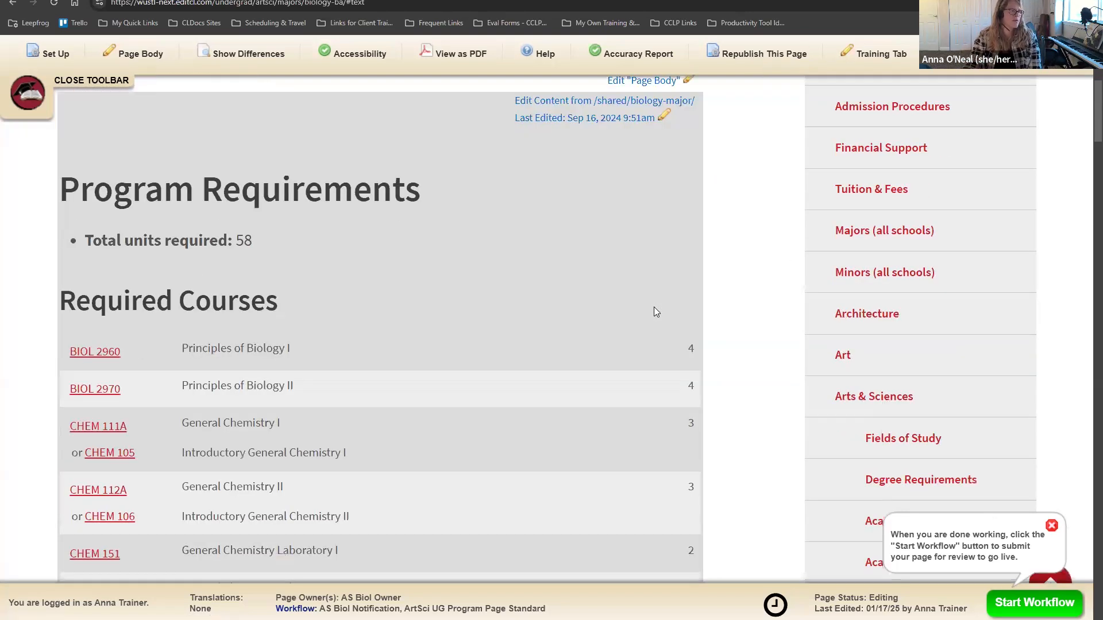
scroll(643, 313, up, 12)
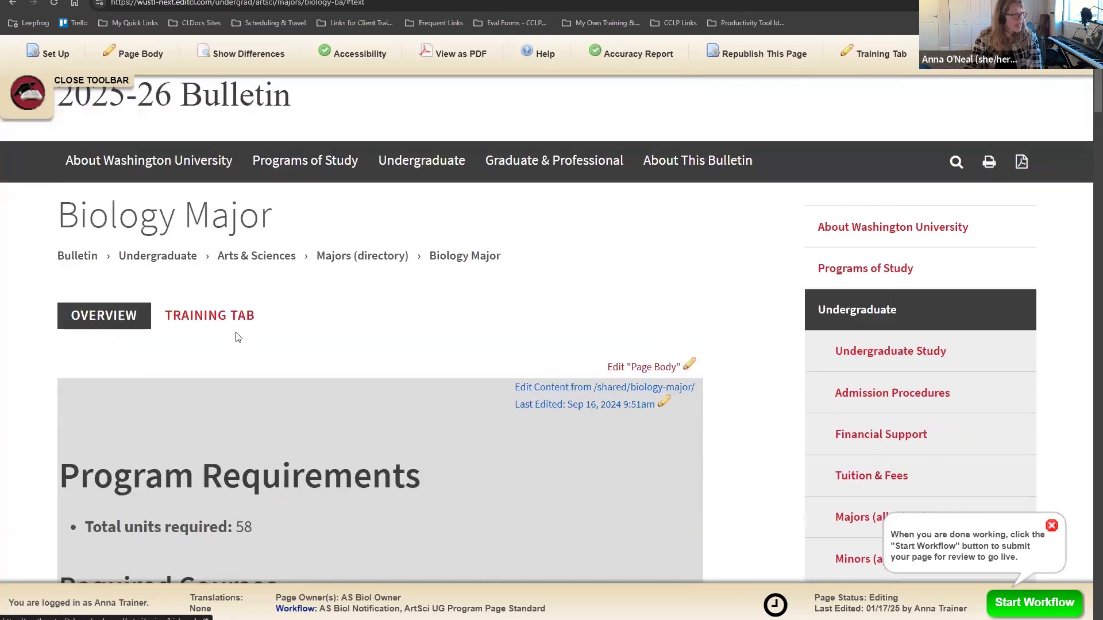
scroll(409, 307, down, 12)
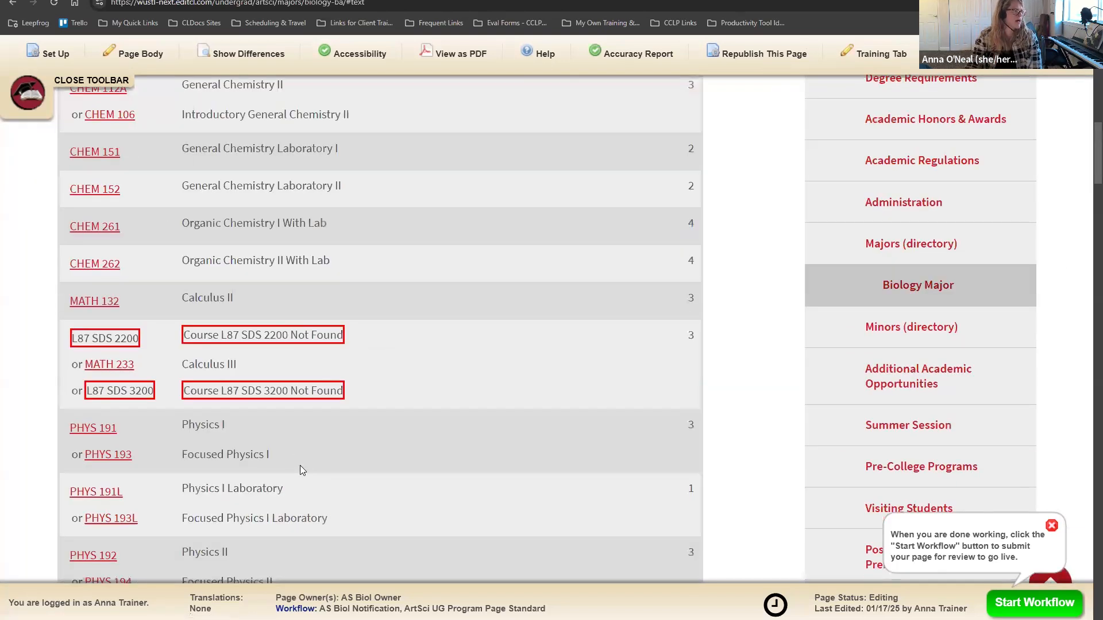
scroll(270, 275, up, 4)
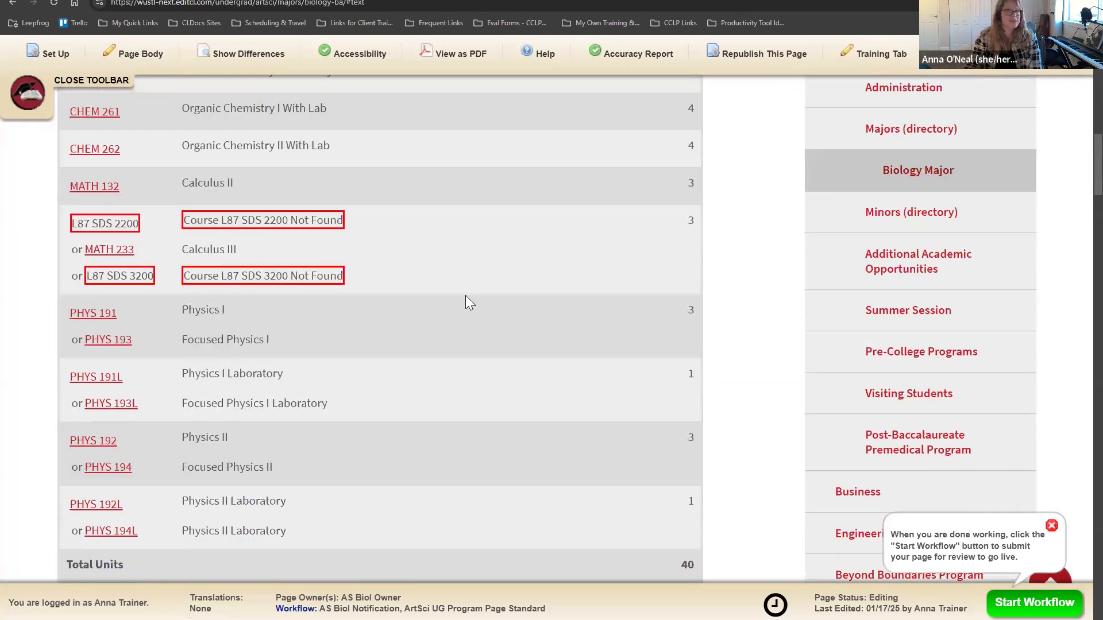
scroll(465, 295, up, 6)
scroll(464, 305, up, 8)
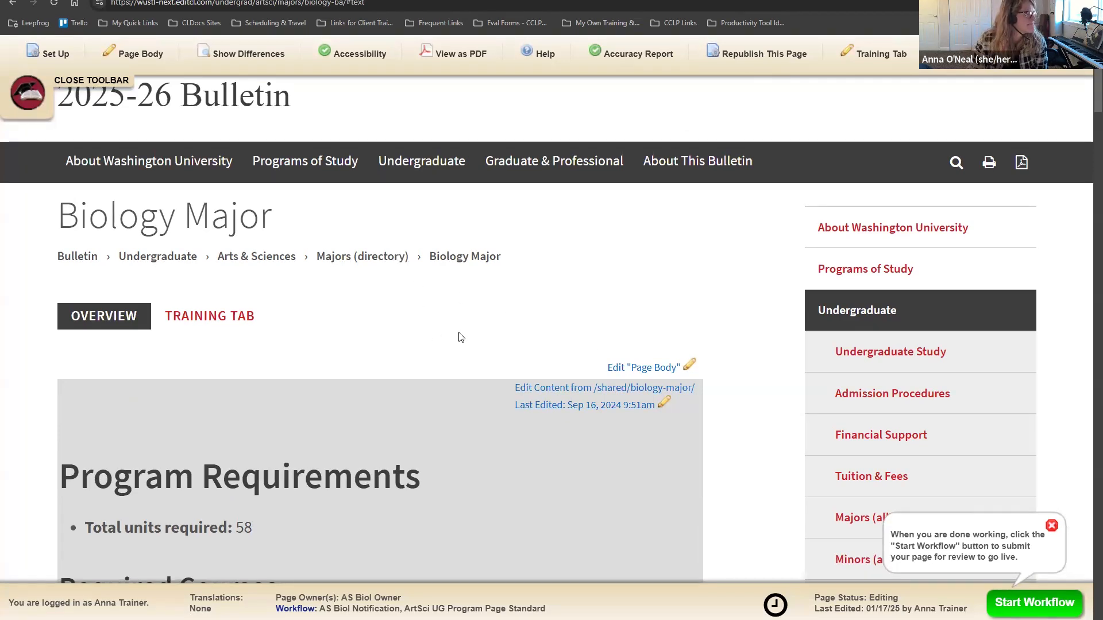
scroll(458, 334, down, 6)
scroll(458, 335, up, 7)
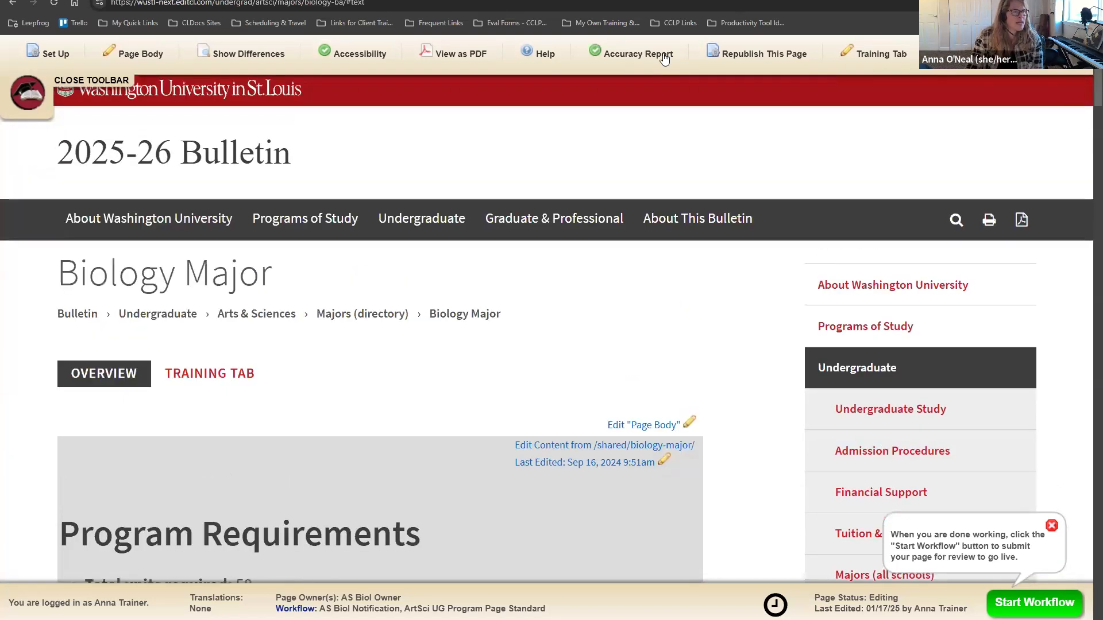
click(467, 56)
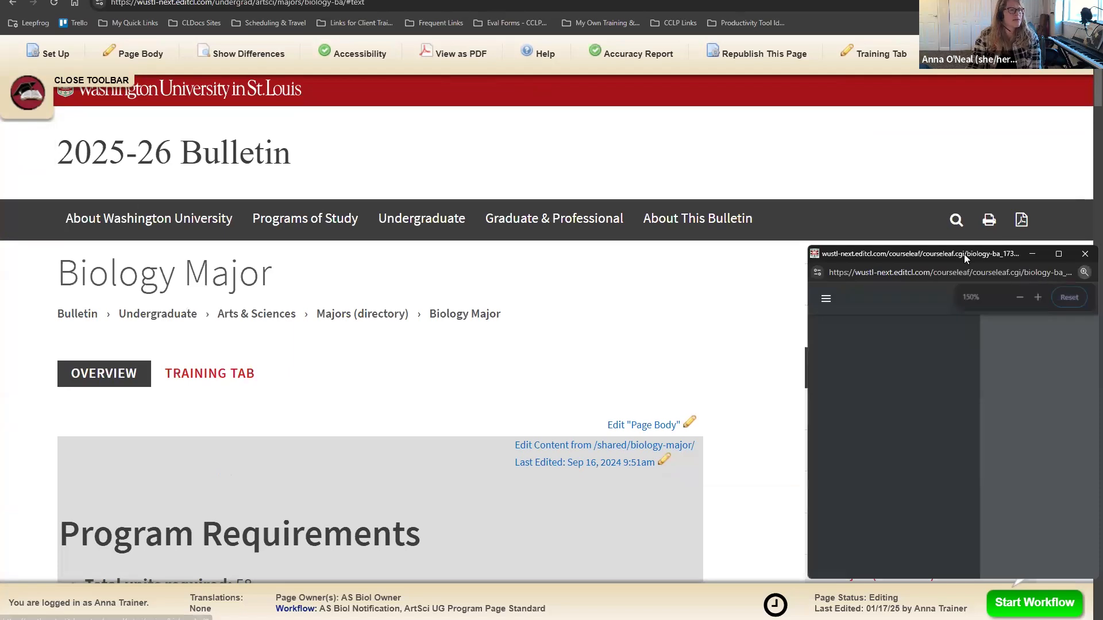
drag(872, 259, 648, 37)
click(836, 34)
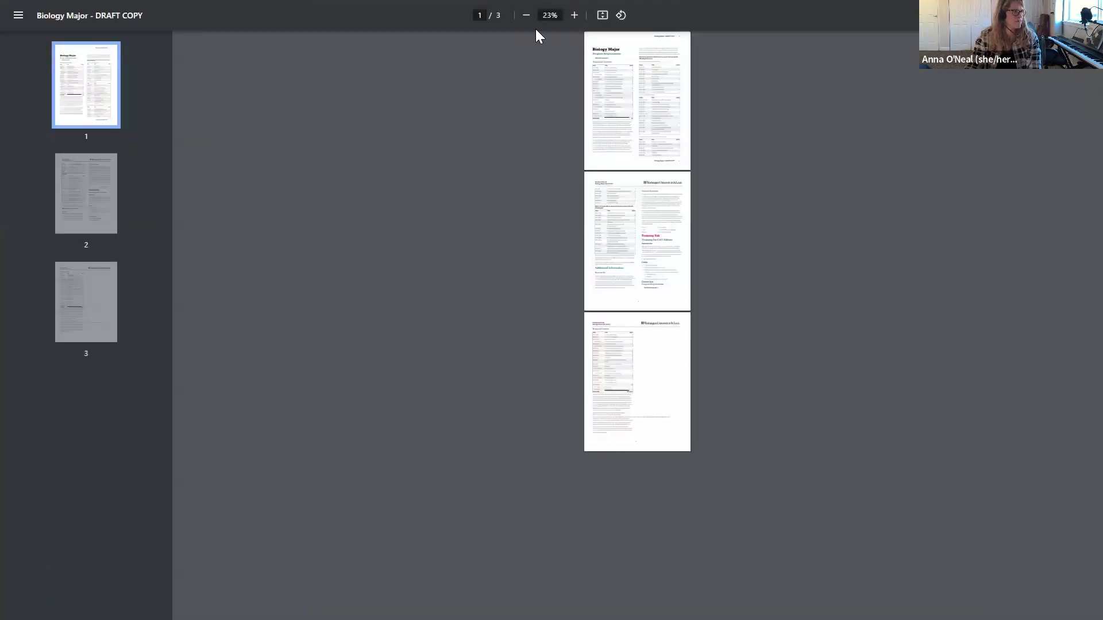
click(553, 16)
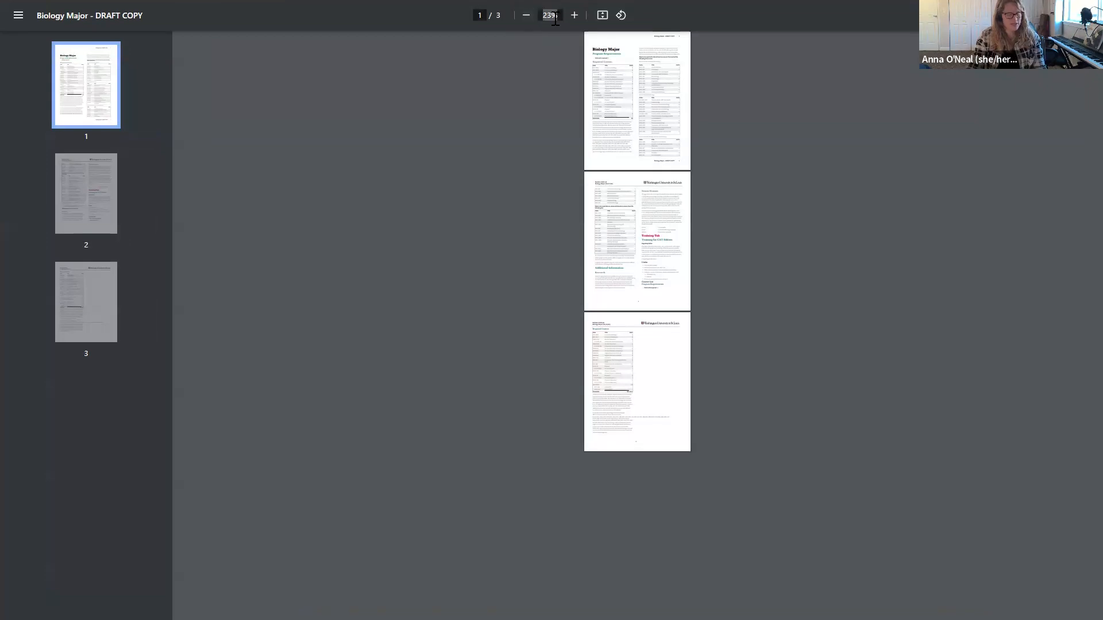
text(125)
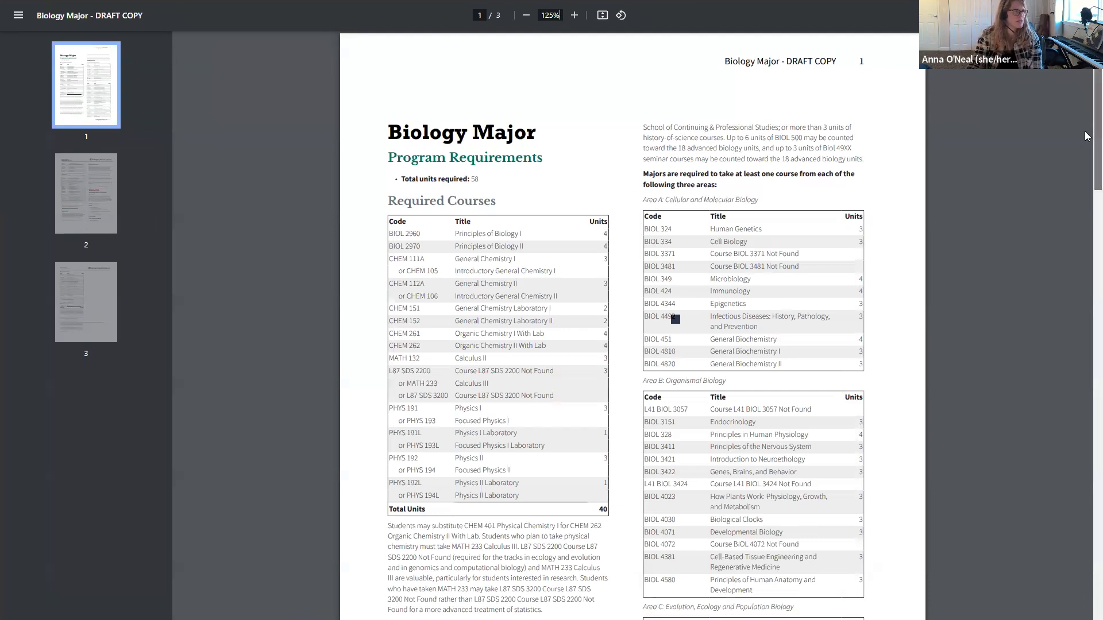
scroll(1086, 132, down, 2)
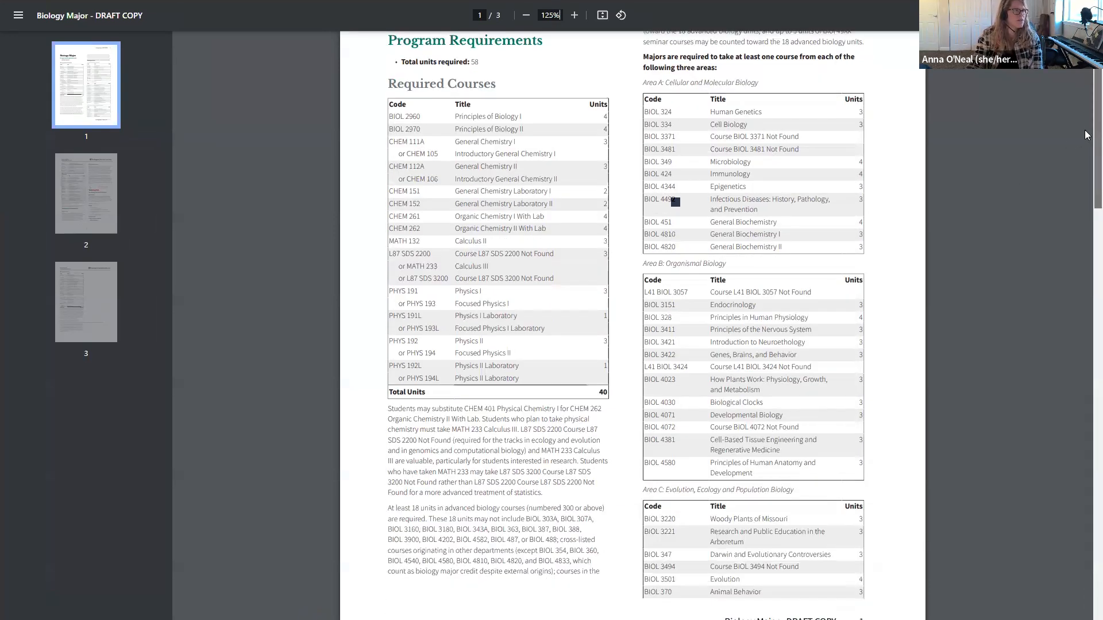
scroll(919, 172, up, 2)
drag(760, 198, 631, 202)
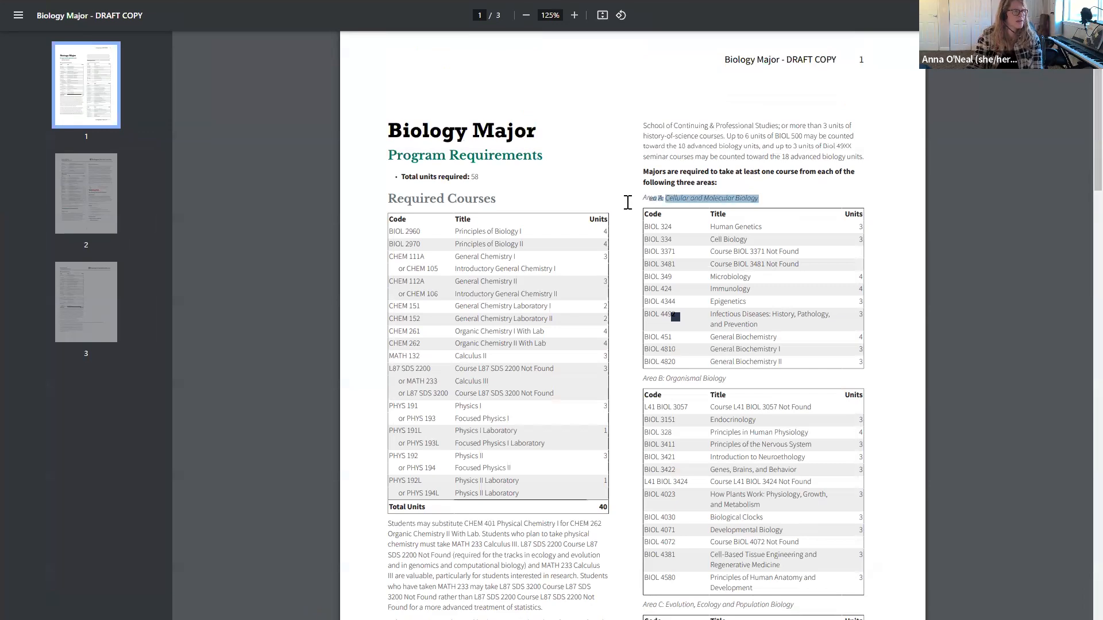
click(789, 204)
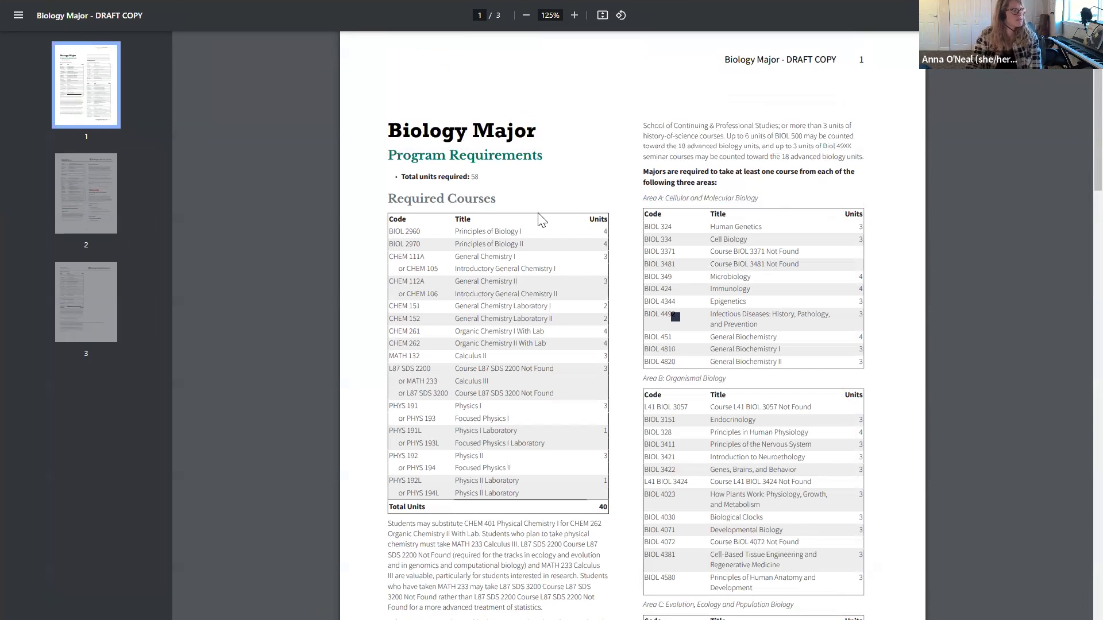
drag(389, 198, 505, 202)
click(509, 204)
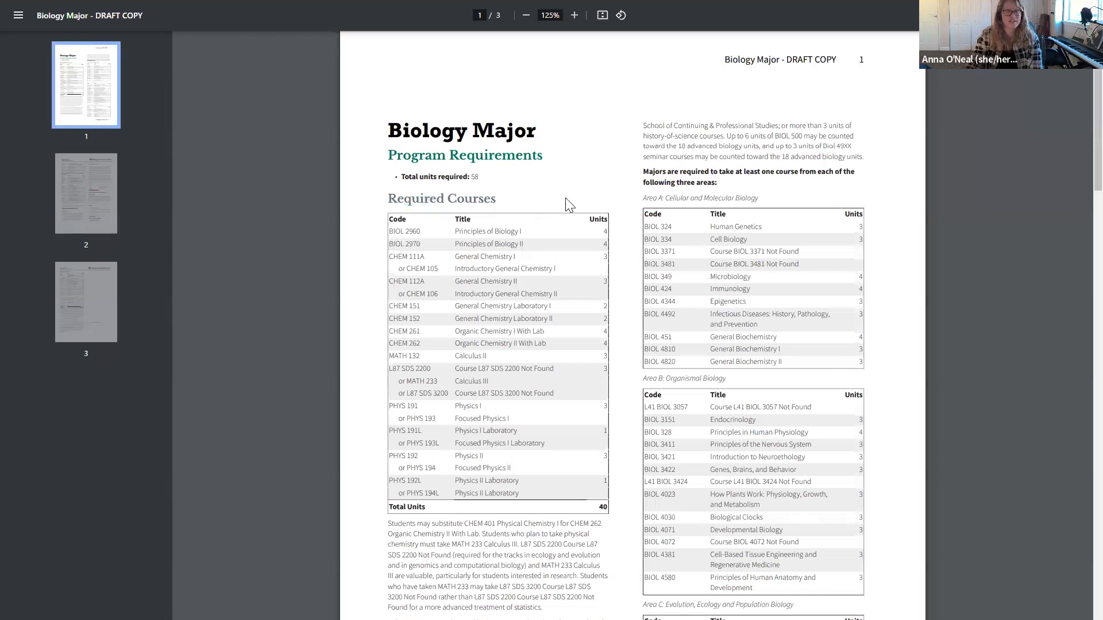
scroll(1074, 178, down, 6)
scroll(1079, 176, down, 6)
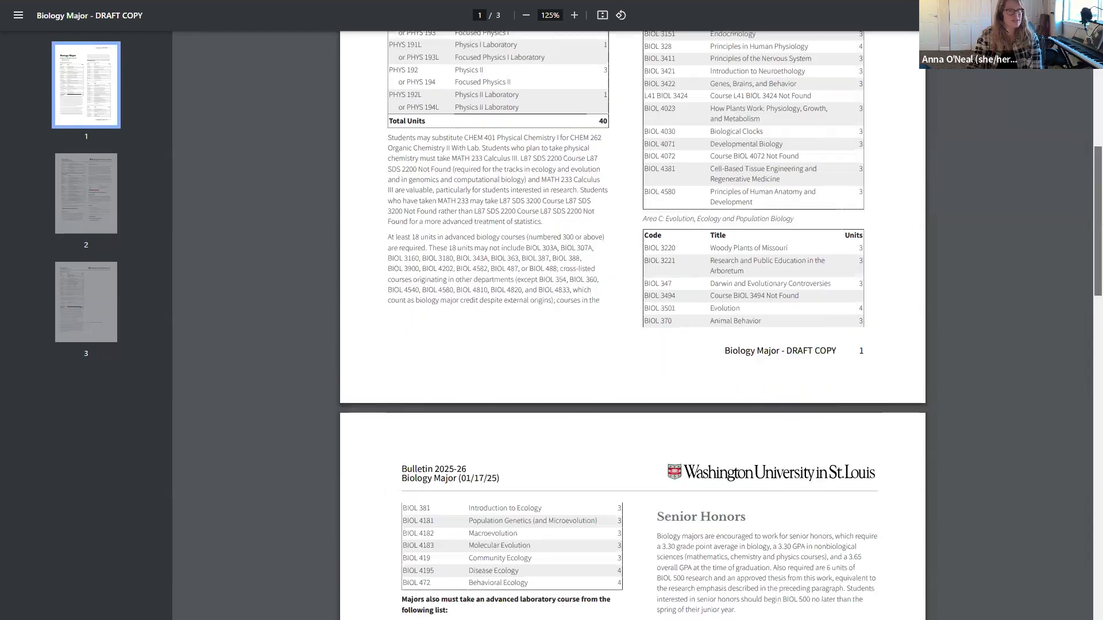
scroll(721, 335, down, 7)
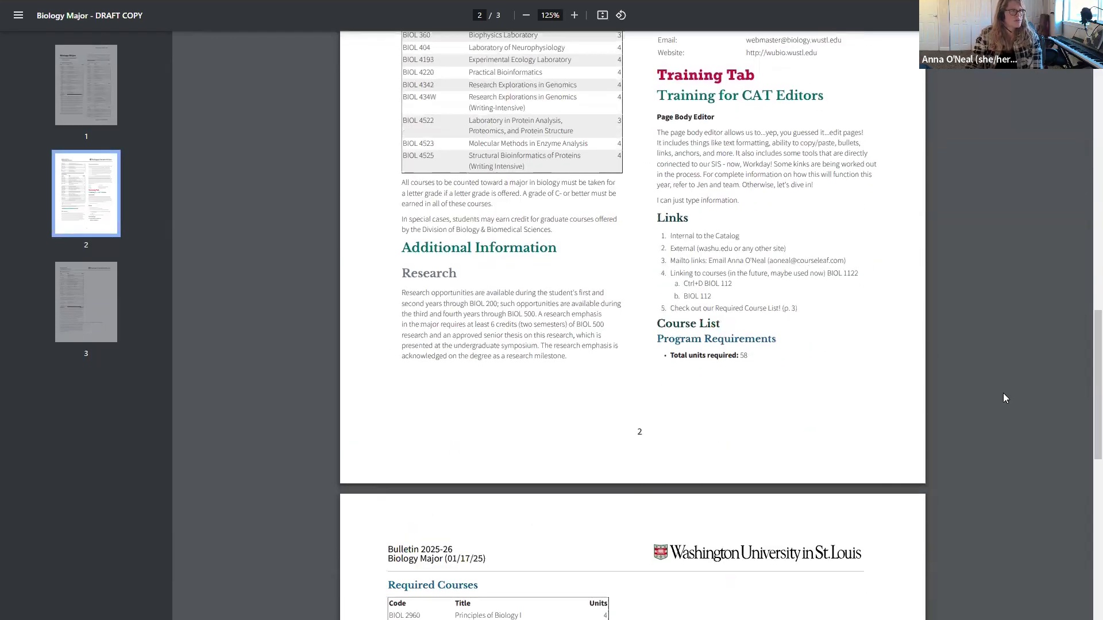
scroll(1087, 418, down, 8)
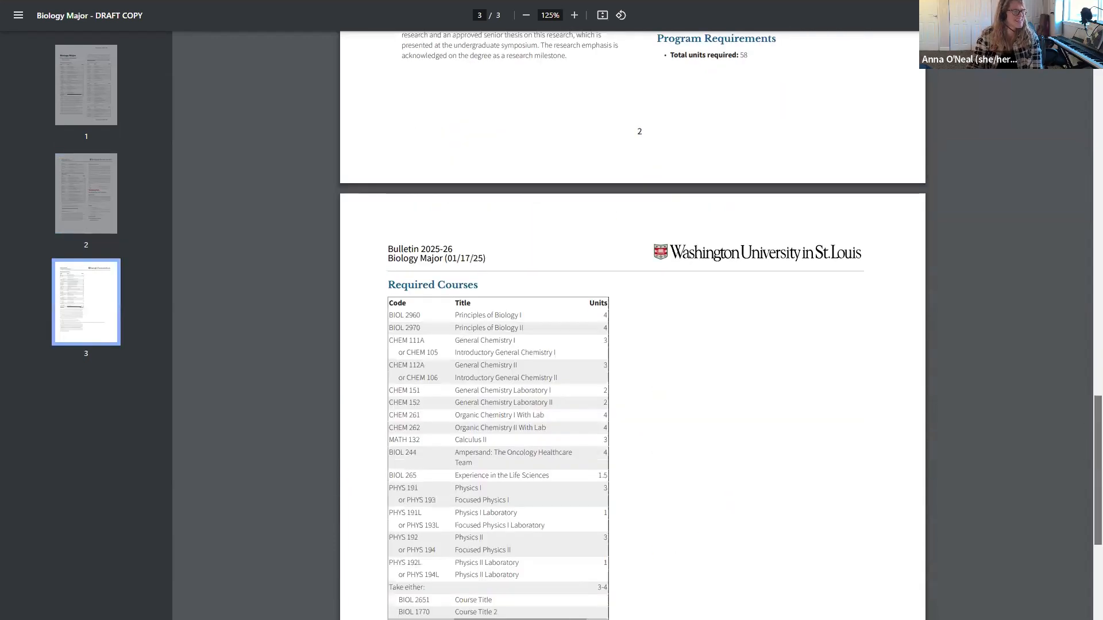
scroll(632, 321, down, 2)
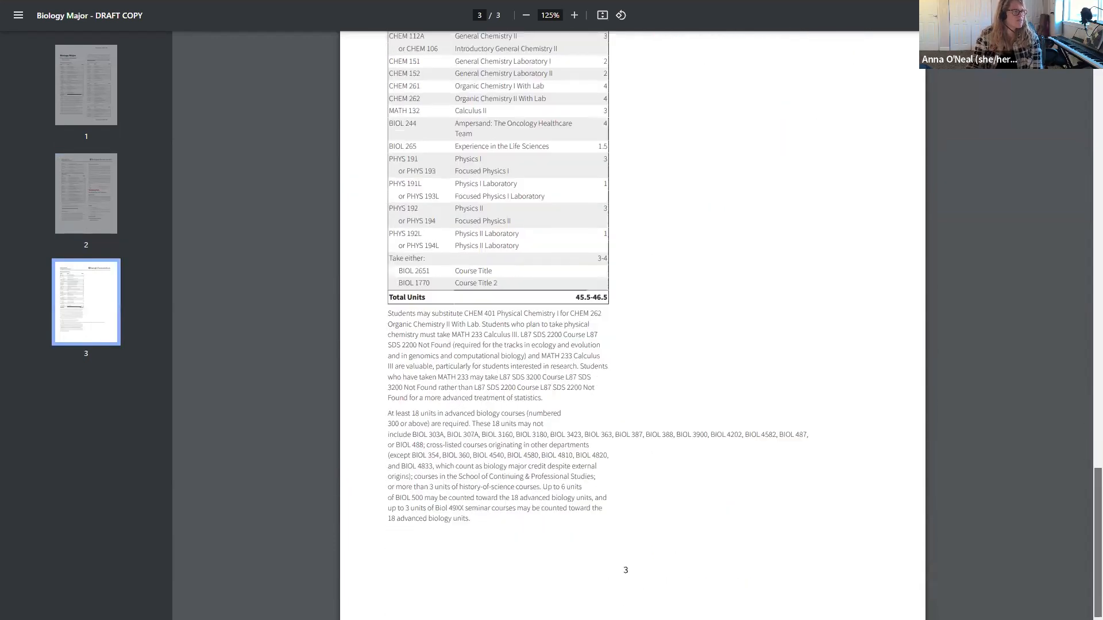
scroll(632, 322, up, 7)
scroll(632, 321, up, 20)
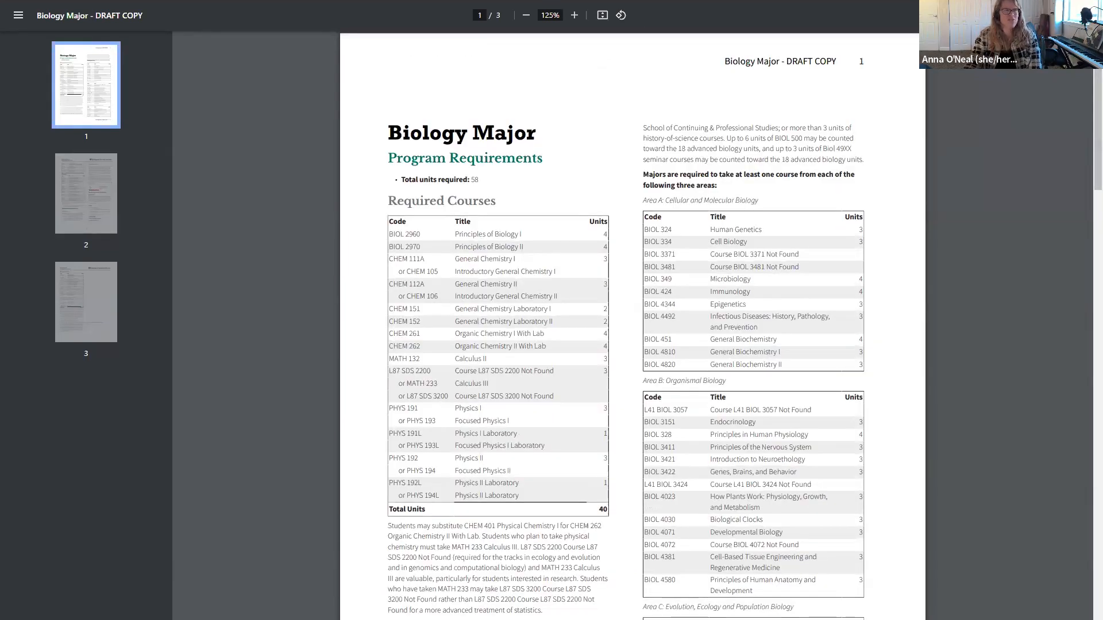
click(1064, 3)
click(864, 35)
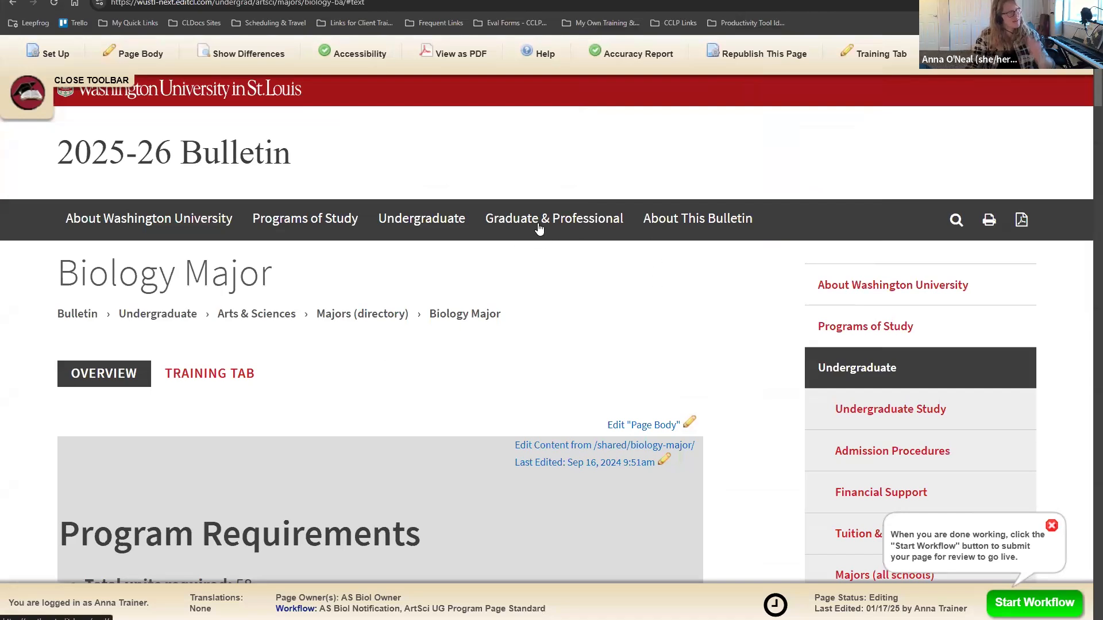
Step: From Help, open LilyPad University and choose Washington University of St. Louis (wustl) as institution
click(526, 58)
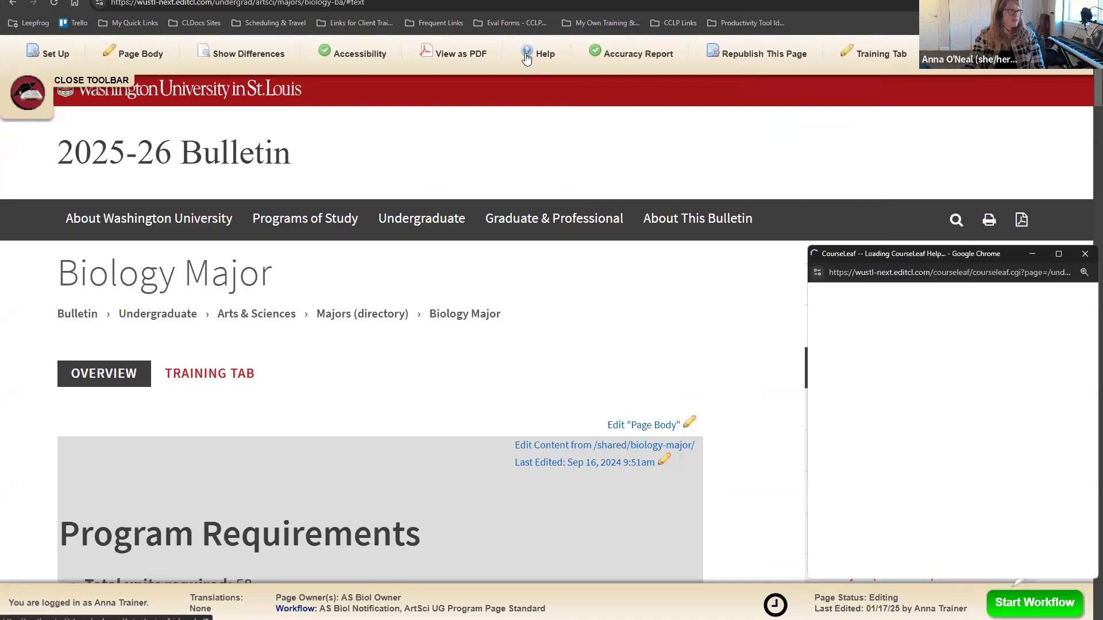
click(1060, 256)
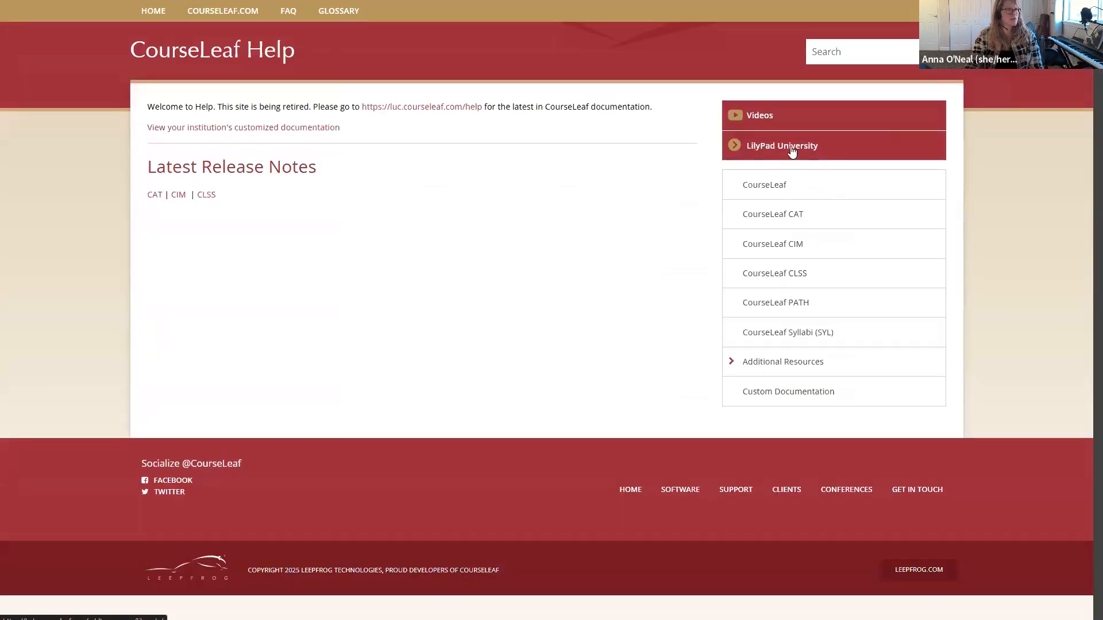
click(792, 151)
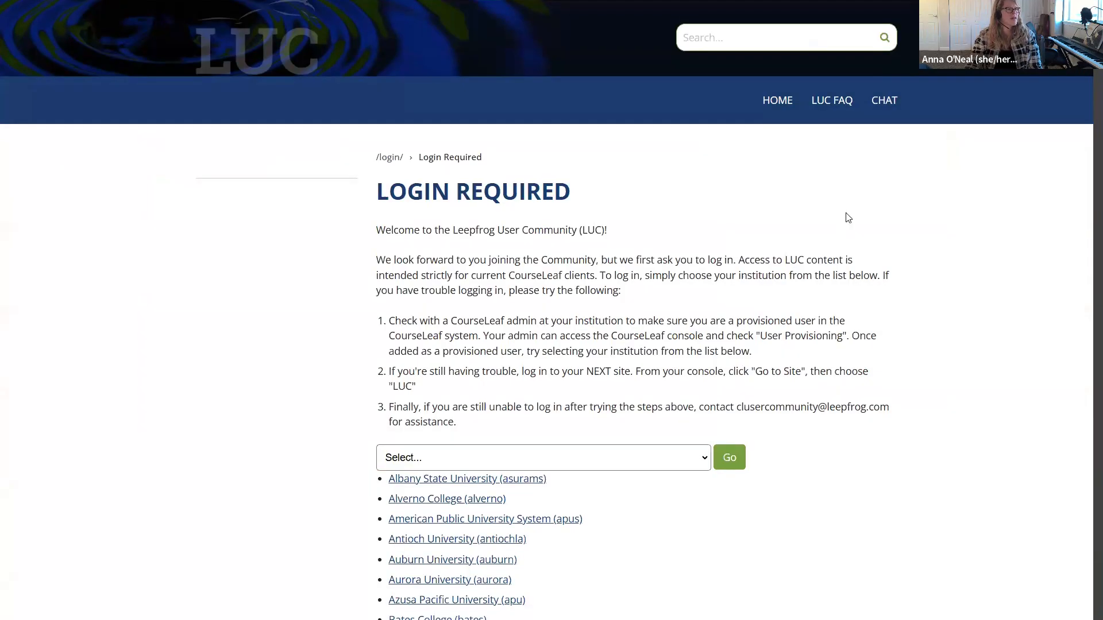
click(468, 455)
text(wash)
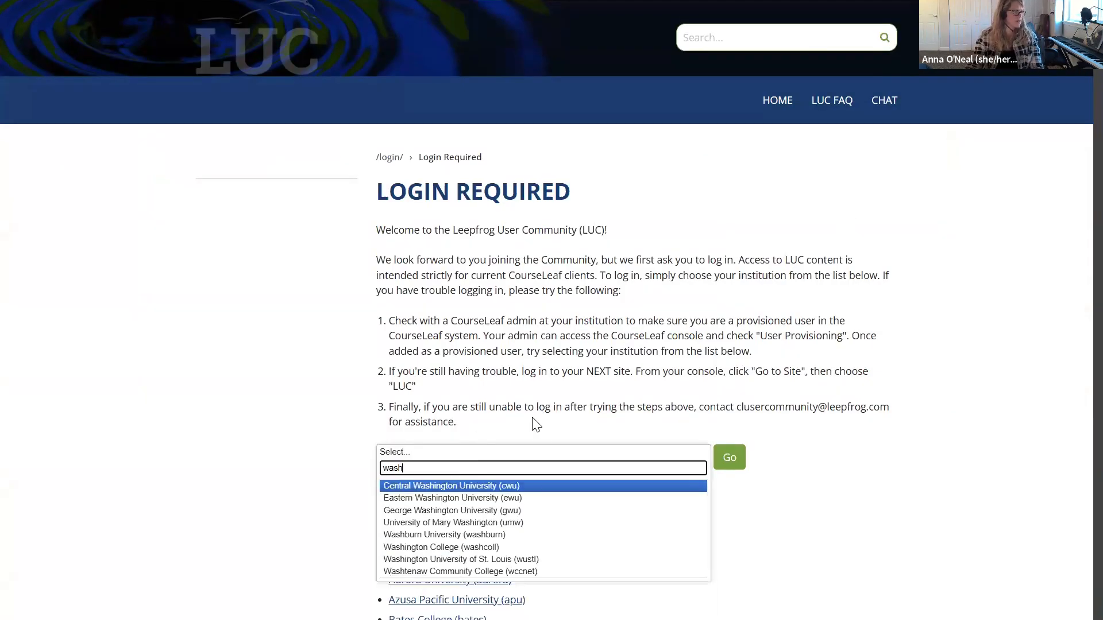
click(519, 559)
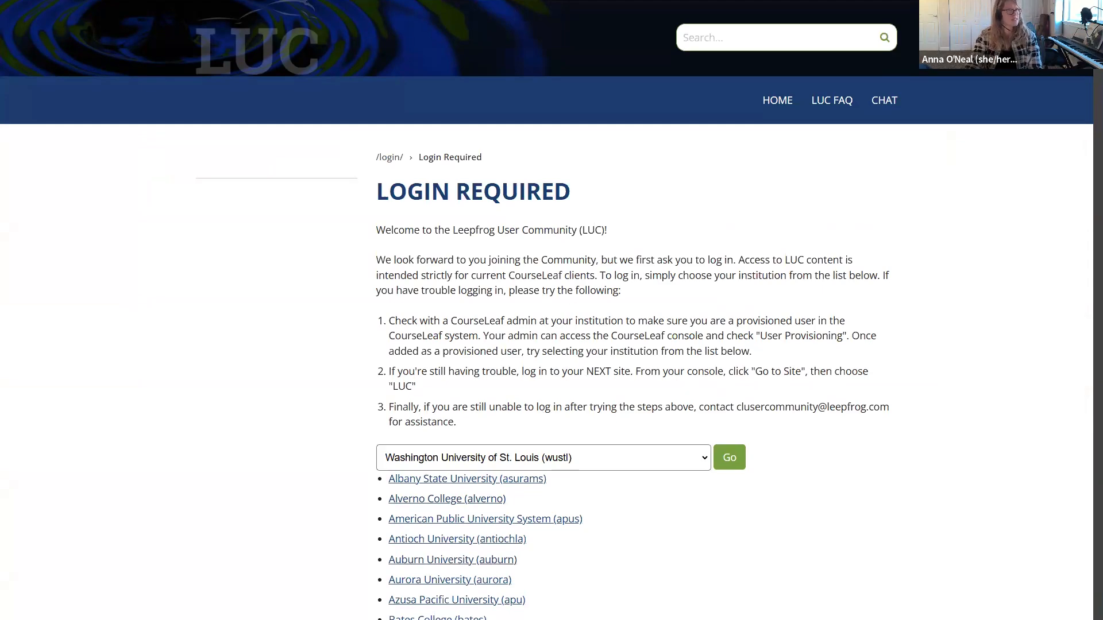
click(1064, 2)
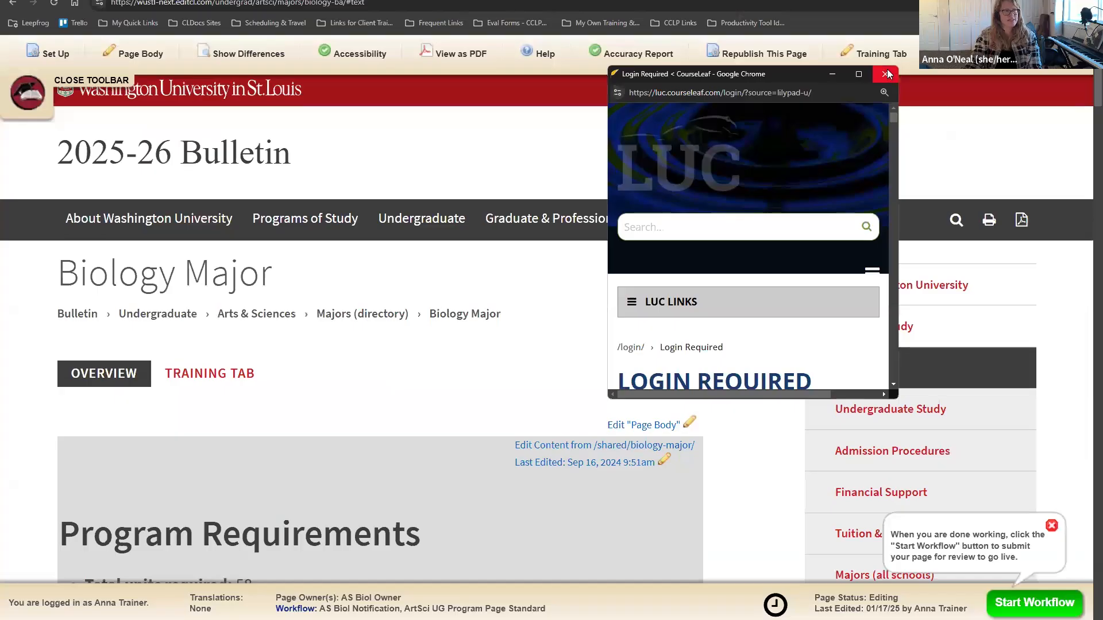
Step: Close the LUC login window and the editing toolbar
click(885, 74)
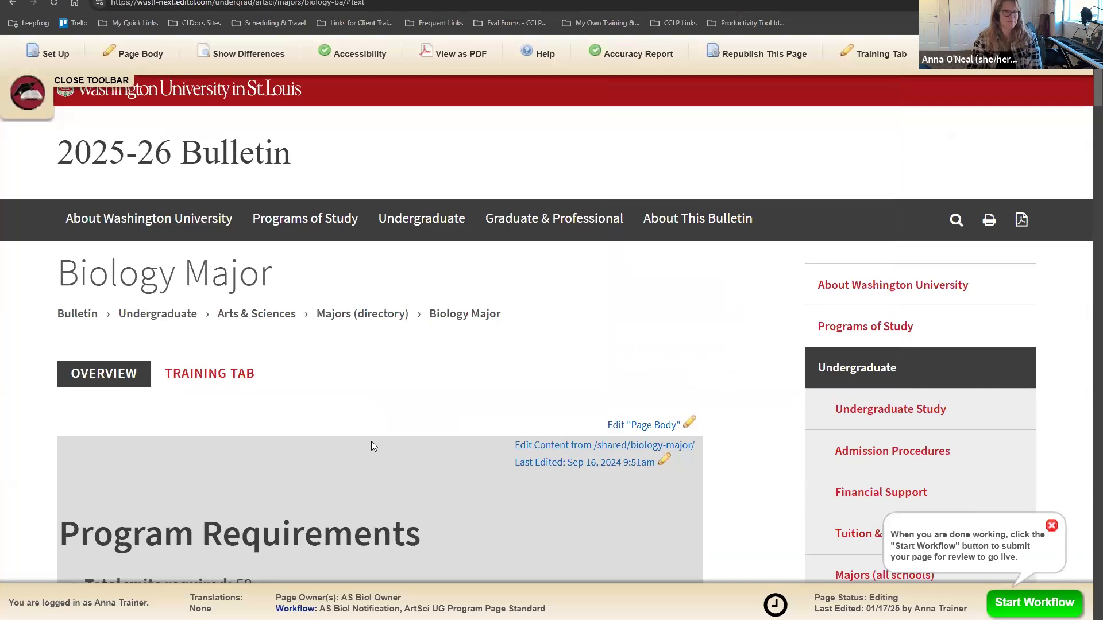
click(42, 106)
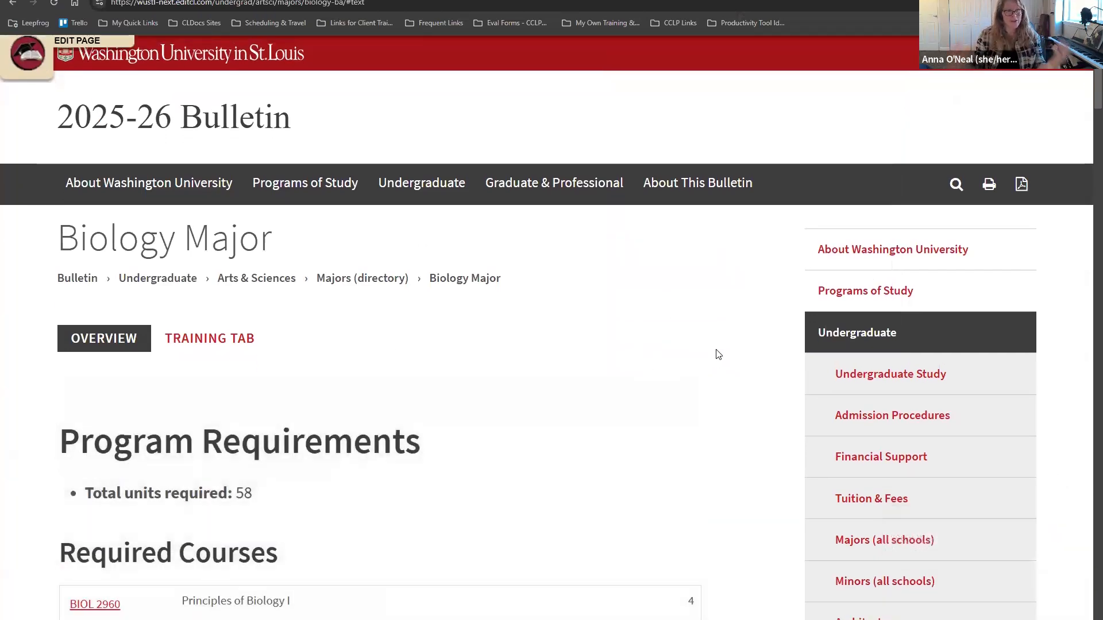